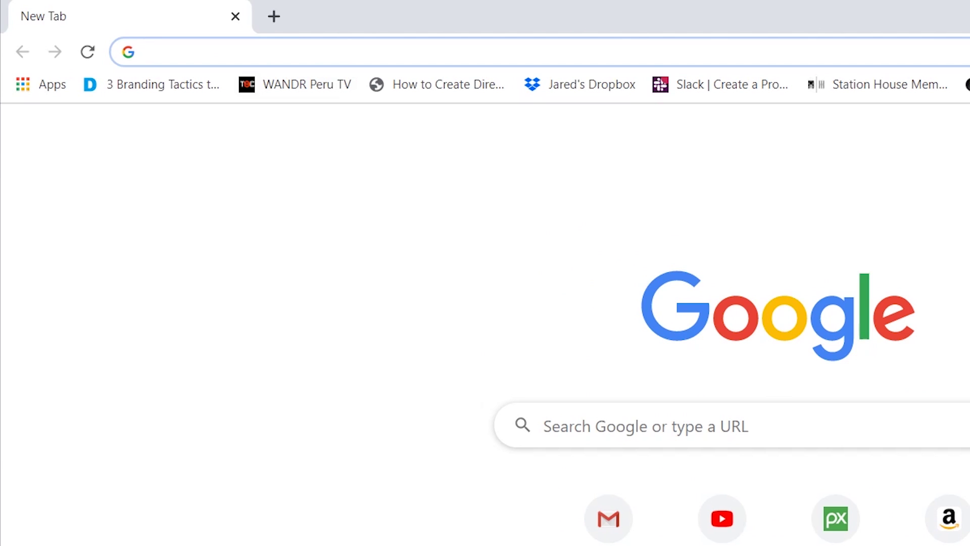
# - Load createaprowebsite.com/hosting in Chrome to reach HostGator's web hosting plans
pyautogui.write('createaprowebsite')
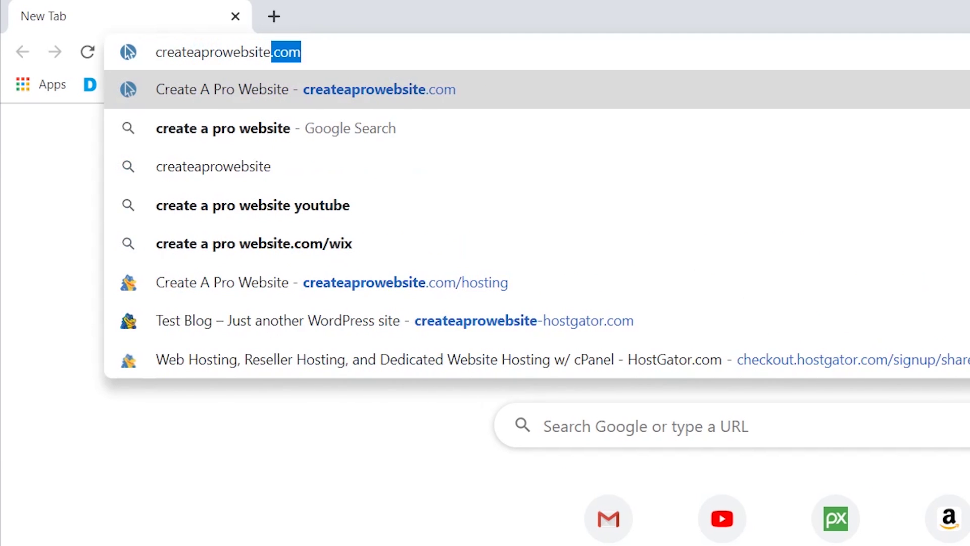
pyautogui.write('.com/hosting')
pyautogui.press('Return')
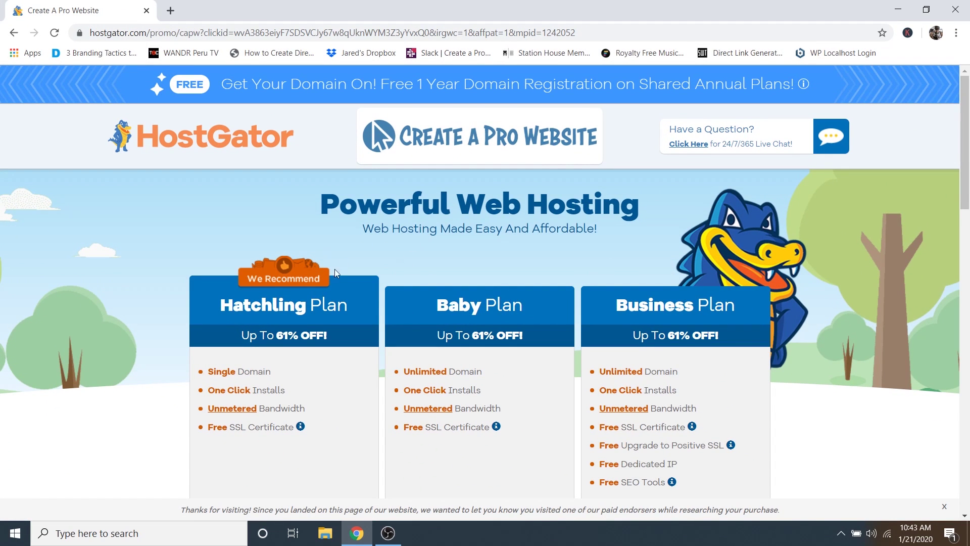
# - Scroll to the plan prices and choose Buy Now for the $2.71/mo Hatchling plan
pyautogui.scroll(-3, 349, 253)
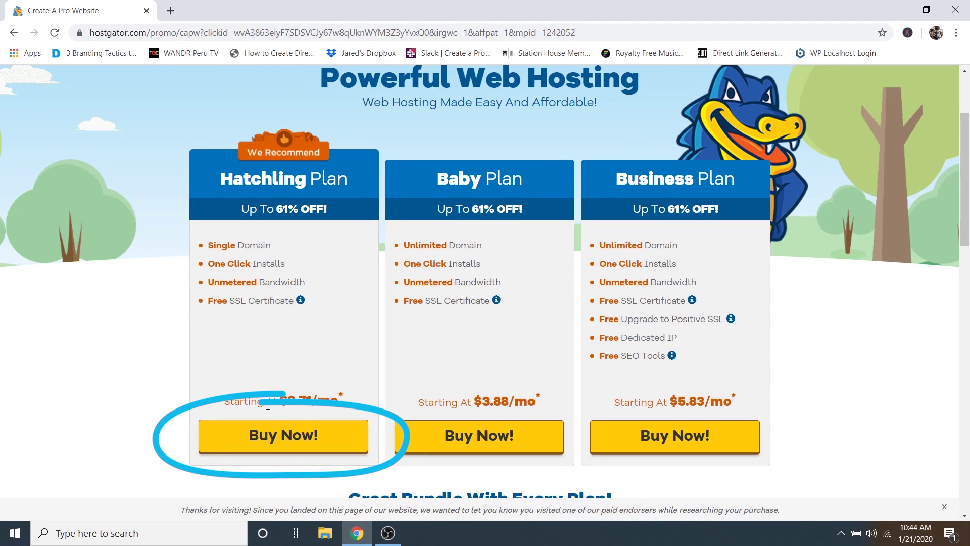
pyautogui.click(286, 444)
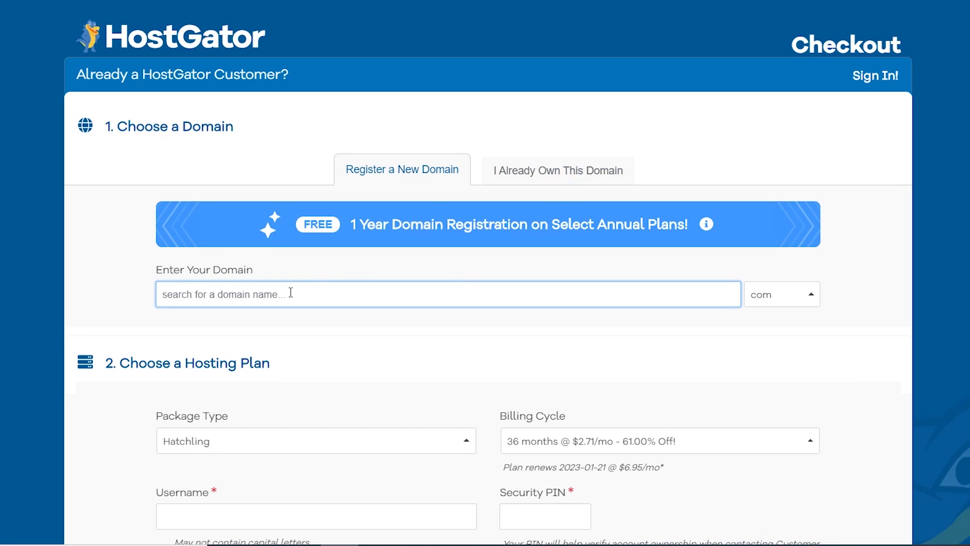
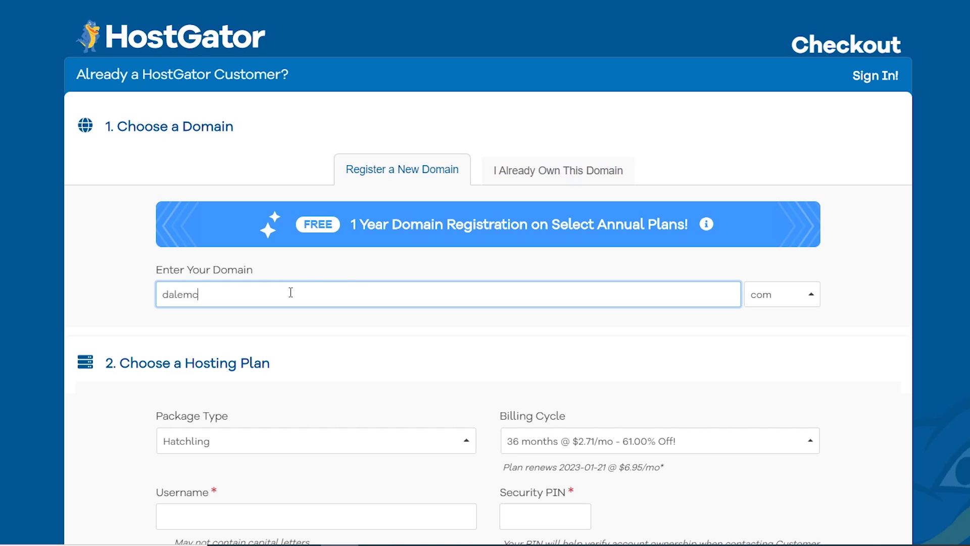
# - Check availability of the owner's-name .com domain, which turns out to be taken
pyautogui.press('Tab')
pyautogui.write('com')
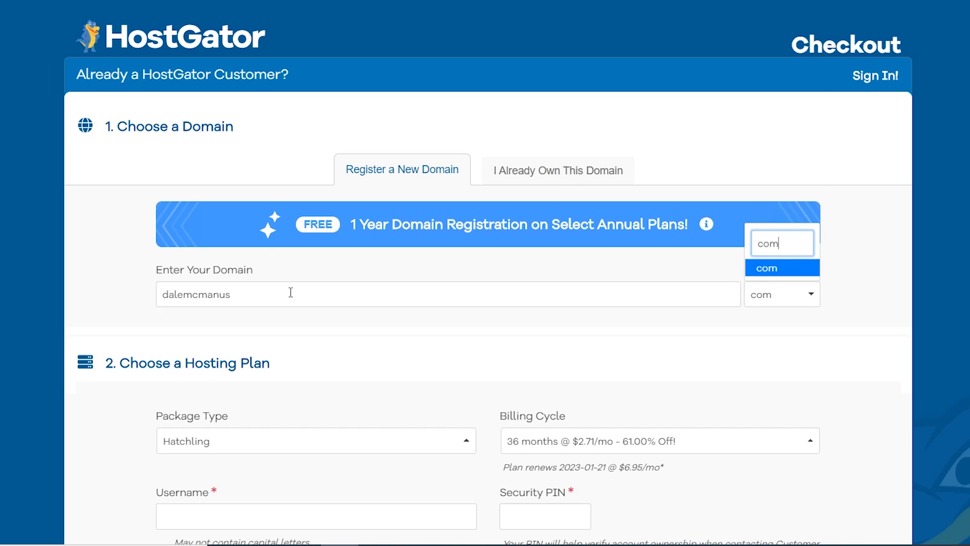
pyautogui.press('Return')
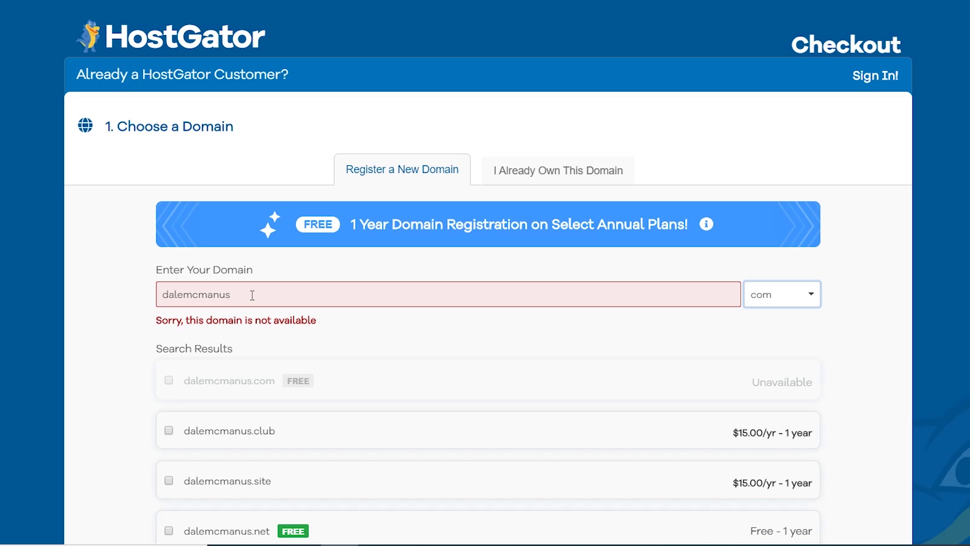
# - Replace it with the reversed-name .com domain as the free primary domain
pyautogui.moveTo(230, 294); pyautogui.dragTo(157, 291)
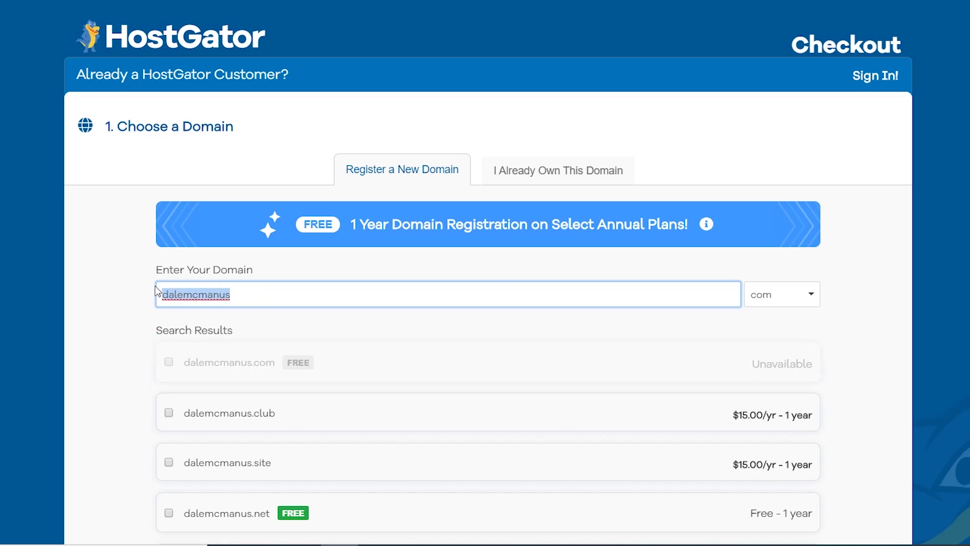
pyautogui.write('mcmanus')
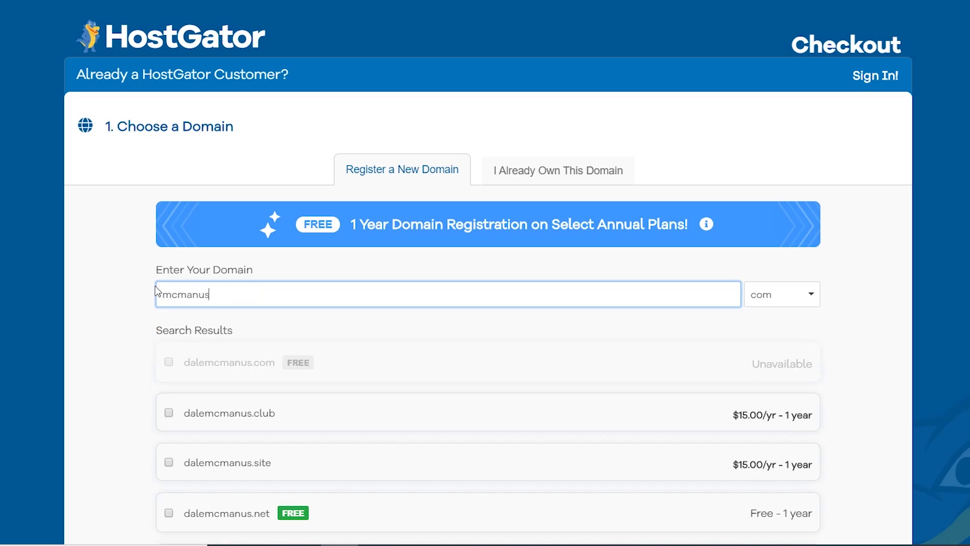
pyautogui.write('dale')
pyautogui.press('Tab')
pyautogui.write('com')
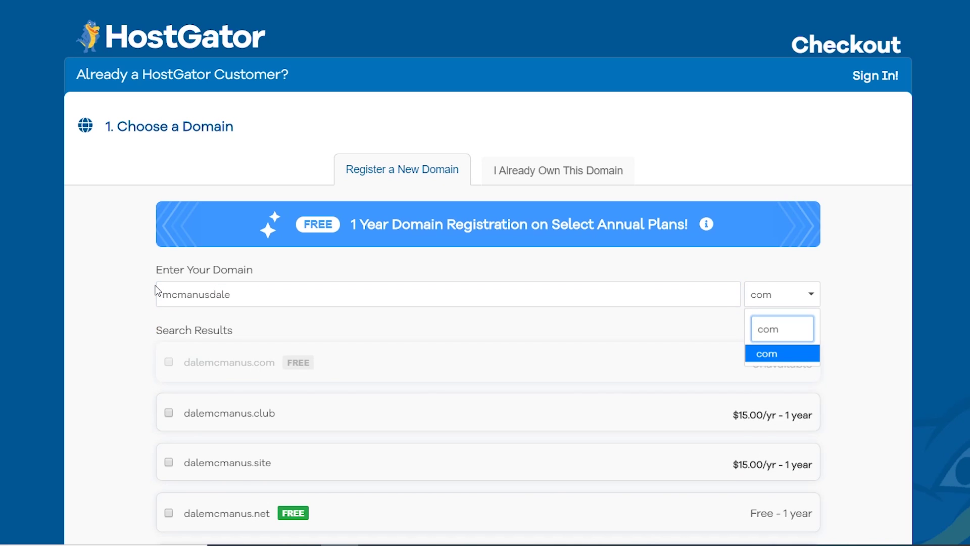
pyautogui.press('Return')
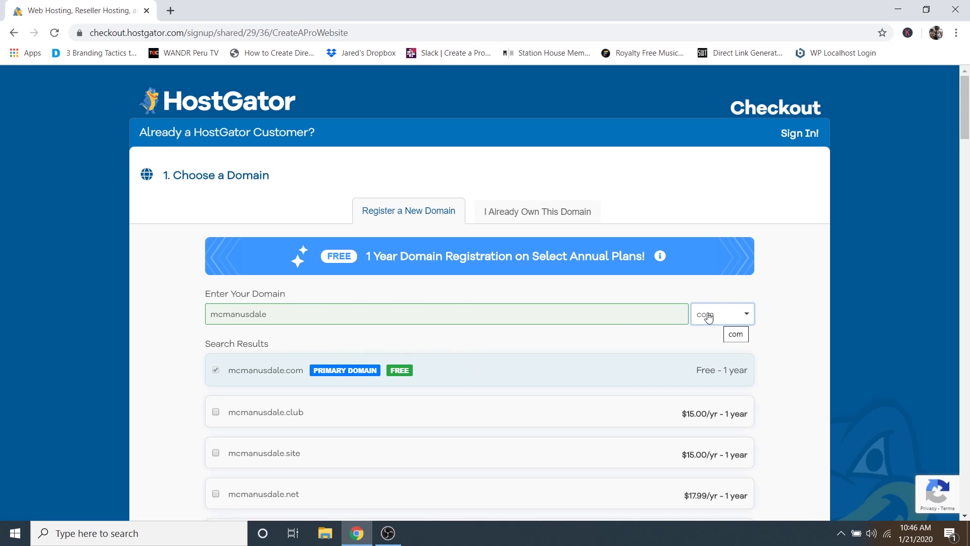
pyautogui.scroll(-1, 549, 346)
pyautogui.scroll(-3, 549, 346)
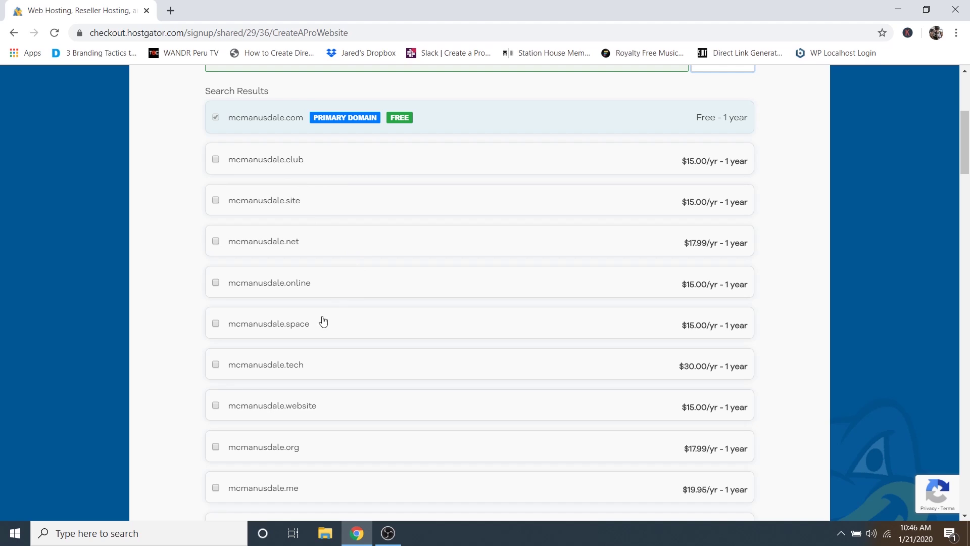
pyautogui.scroll(1, 351, 319)
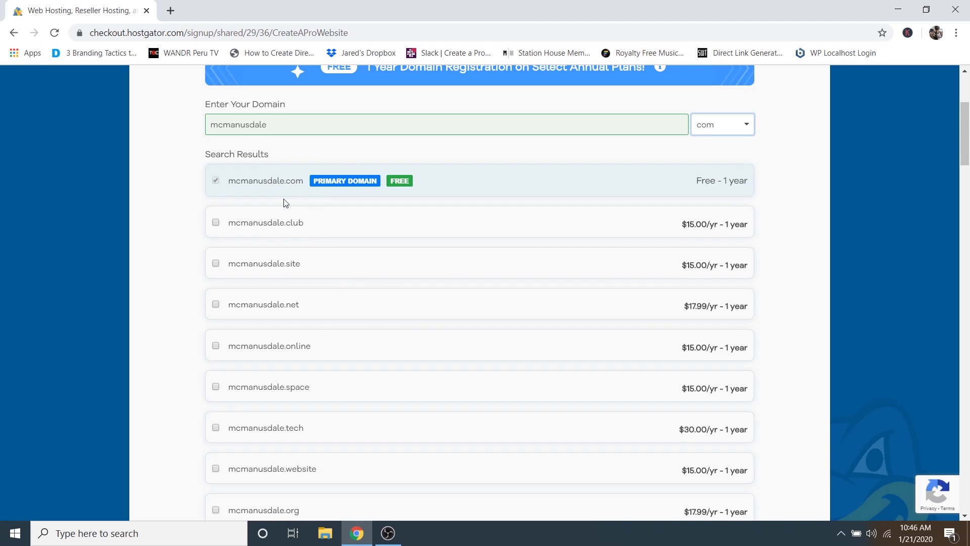
pyautogui.scroll(-4, 169, 216)
pyautogui.scroll(-8, 175, 217)
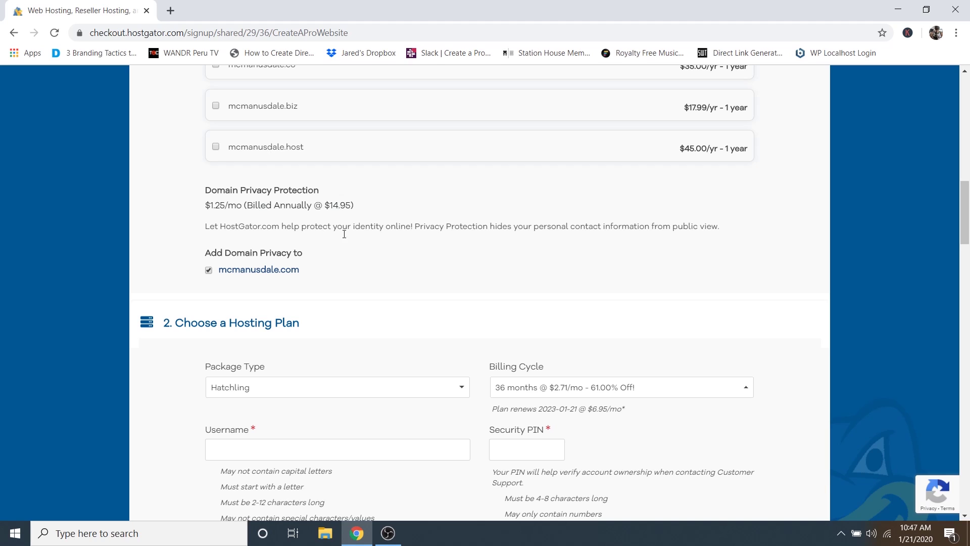
pyautogui.scroll(-2, 455, 237)
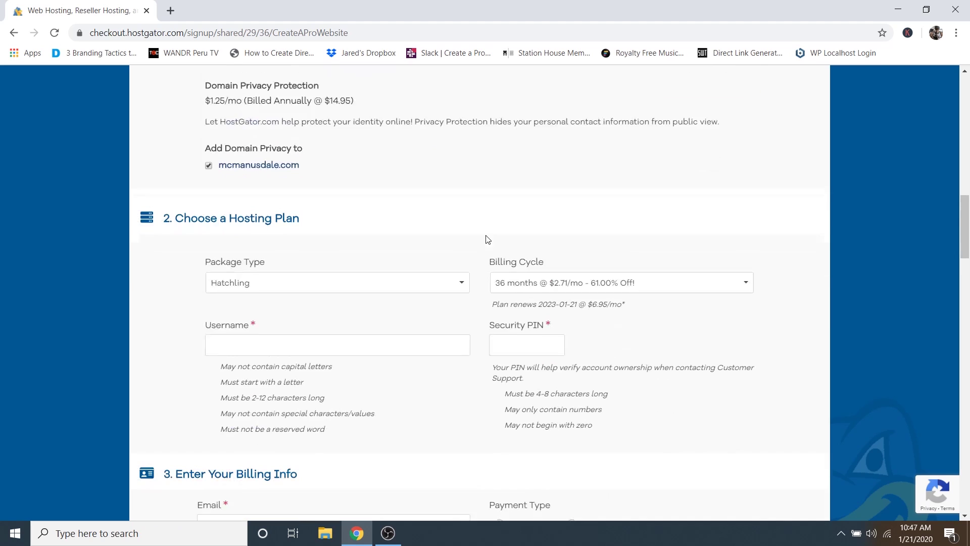
pyautogui.scroll(-3, 488, 239)
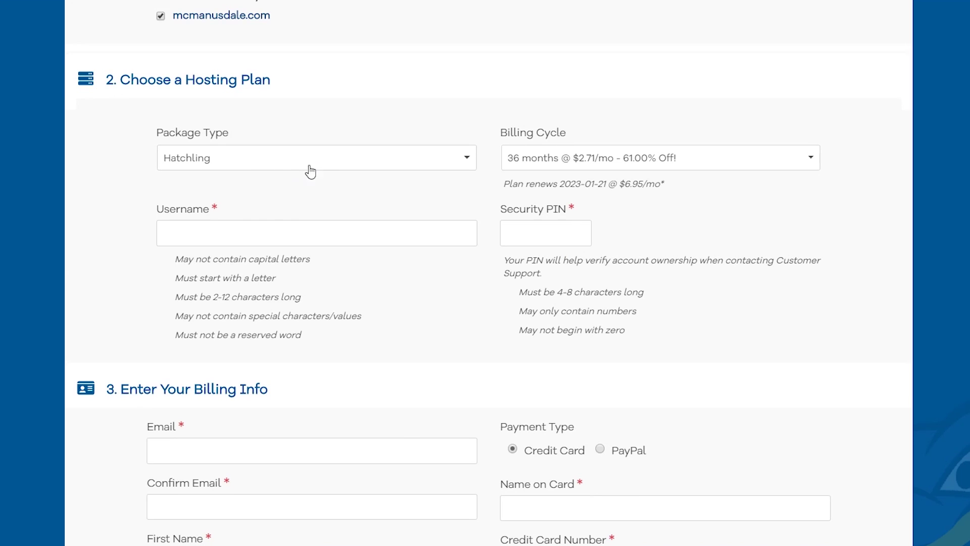
# - Keep the Hatchling package and set billing to 1 month at $7.66/mo
pyautogui.click(221, 165)
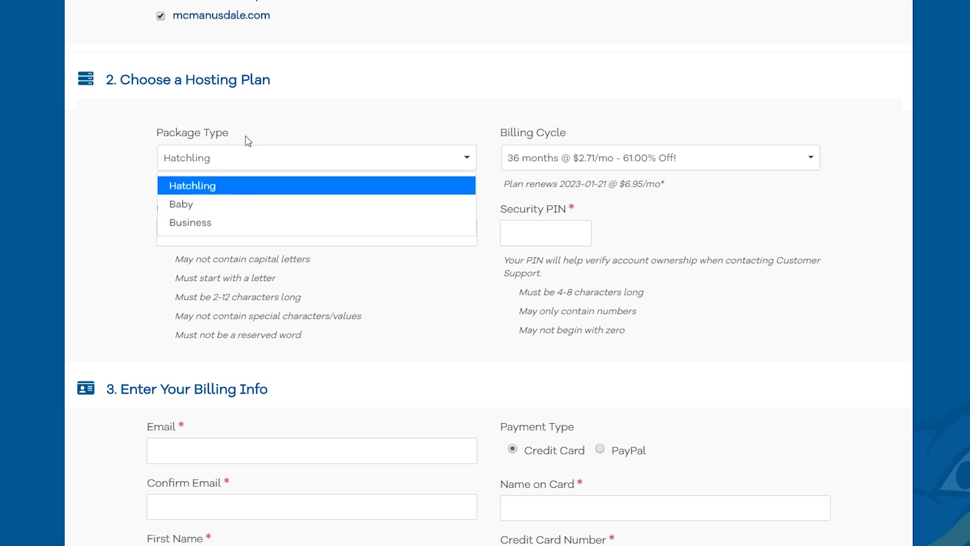
pyautogui.click(291, 137)
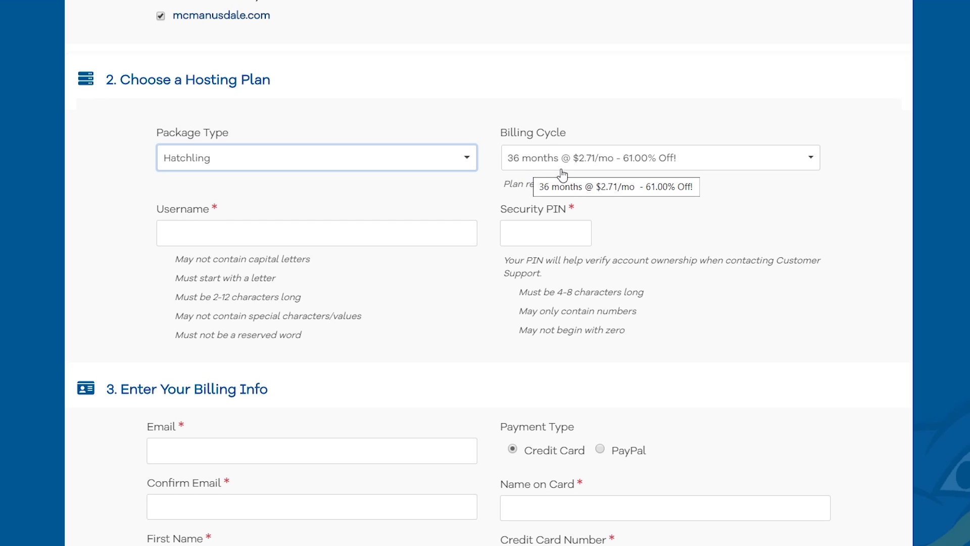
pyautogui.click(602, 167)
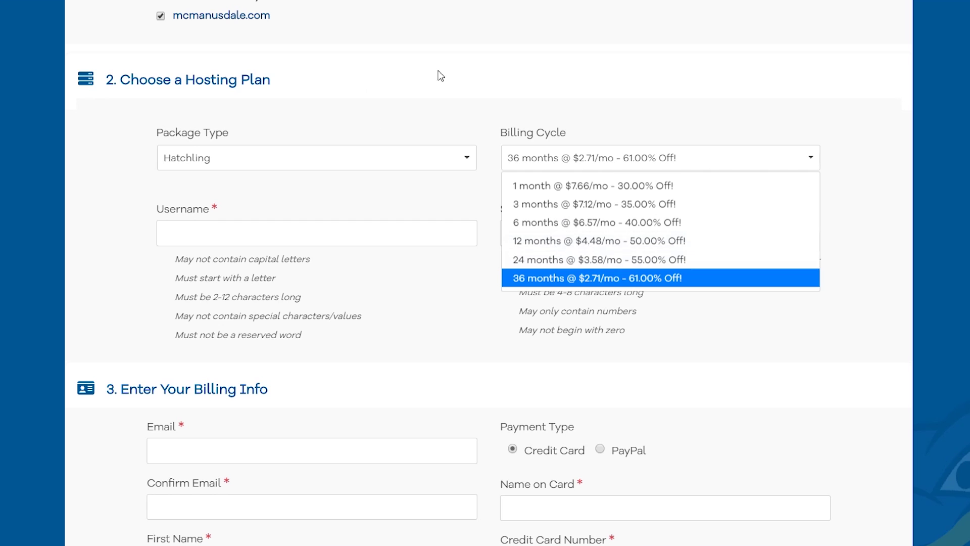
pyautogui.click(552, 245)
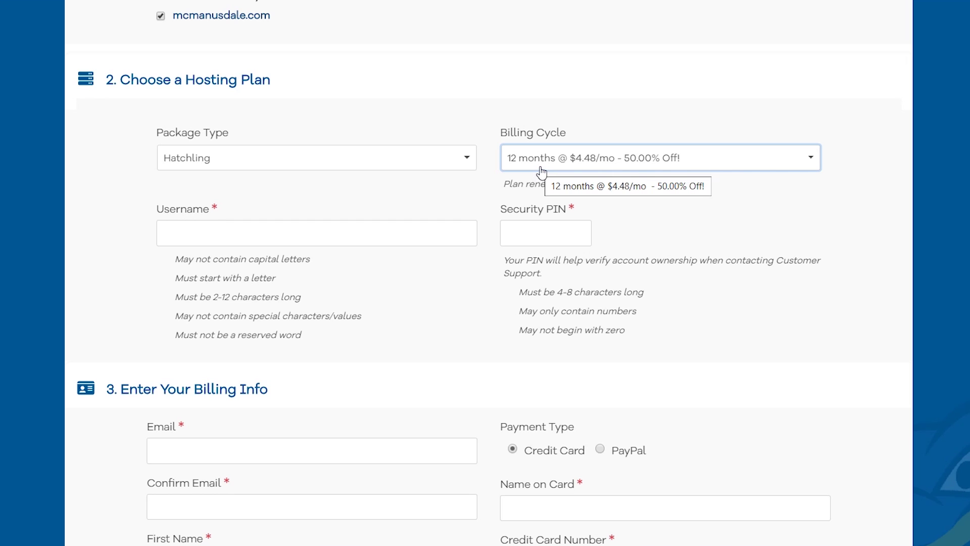
pyautogui.click(542, 173)
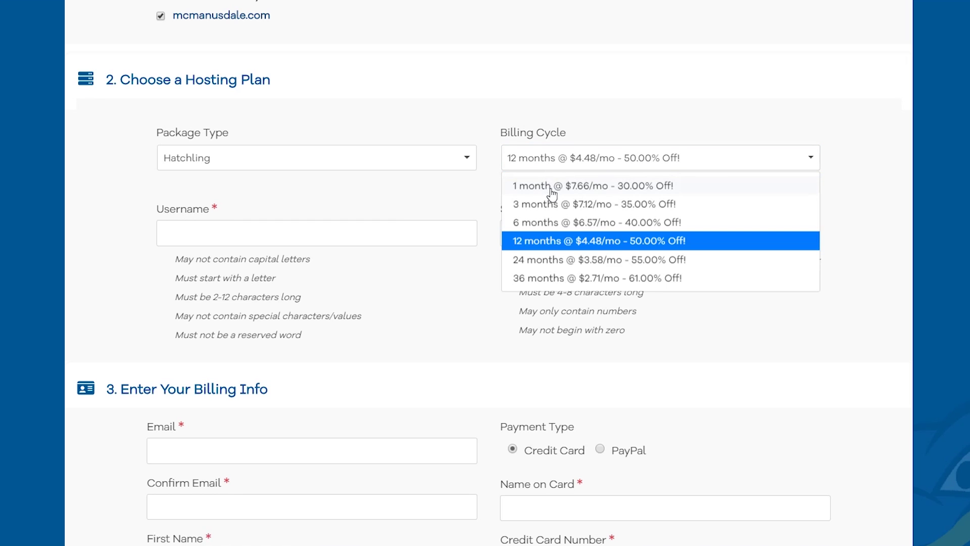
pyautogui.click(555, 188)
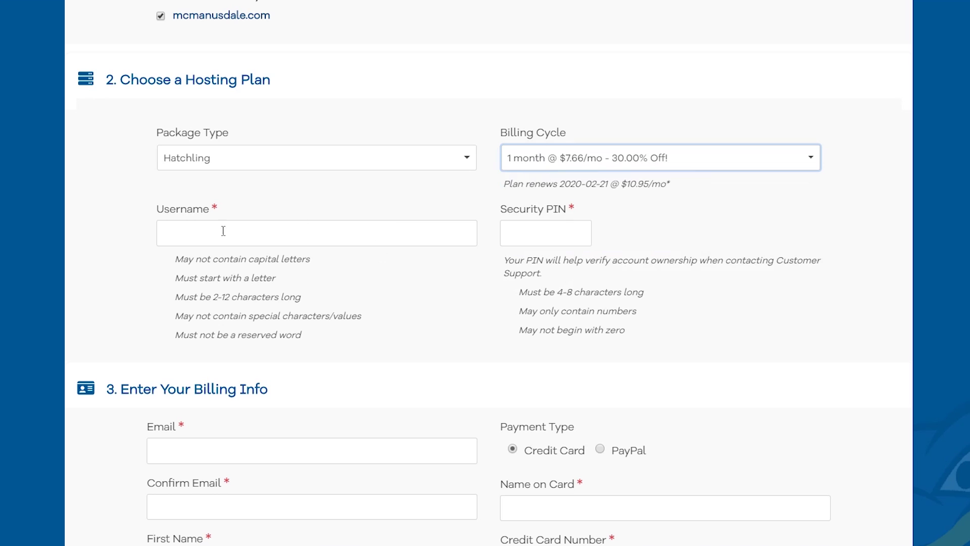
pyautogui.click(206, 230)
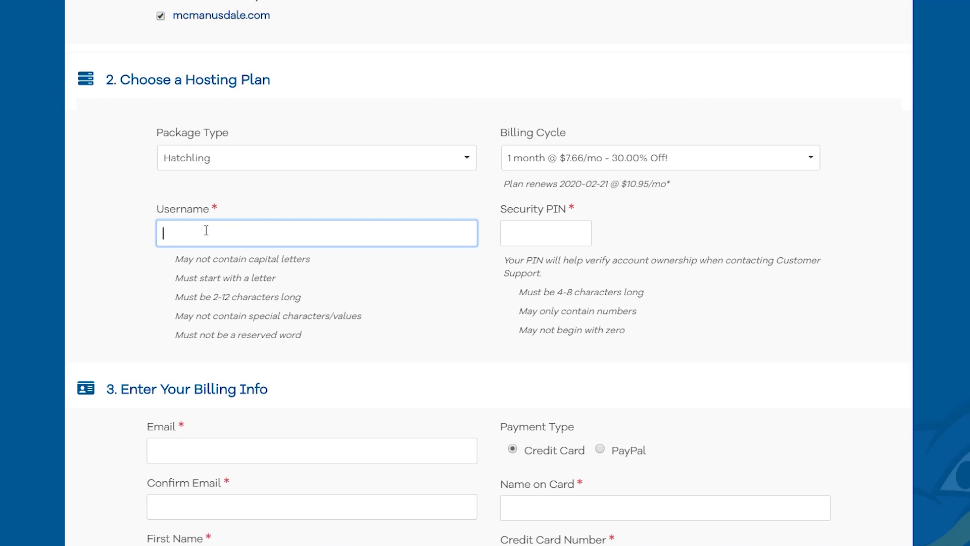
# - Enter the account username and a four-digit security PIN, then move down to billing info
pyautogui.click(543, 233)
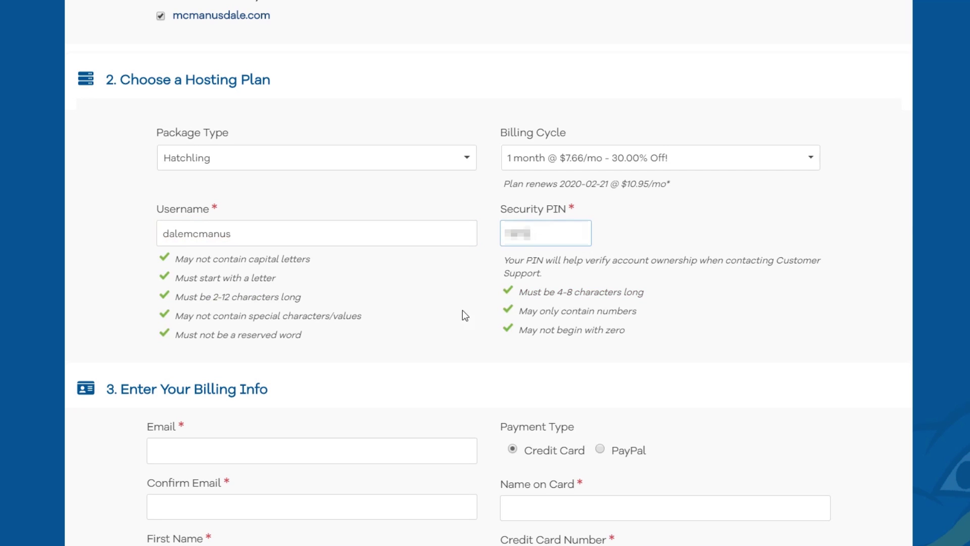
pyautogui.scroll(-2, 462, 310)
pyautogui.scroll(-5, 475, 309)
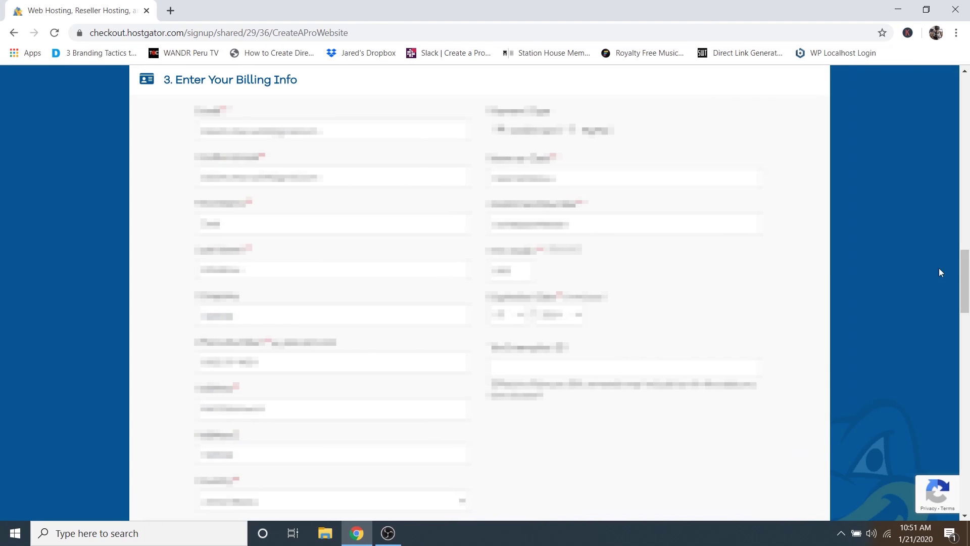
# - Untick the SiteLock and Site Backup add-ons so no extra services remain selected
pyautogui.moveTo(965, 268); pyautogui.dragTo(965, 351)
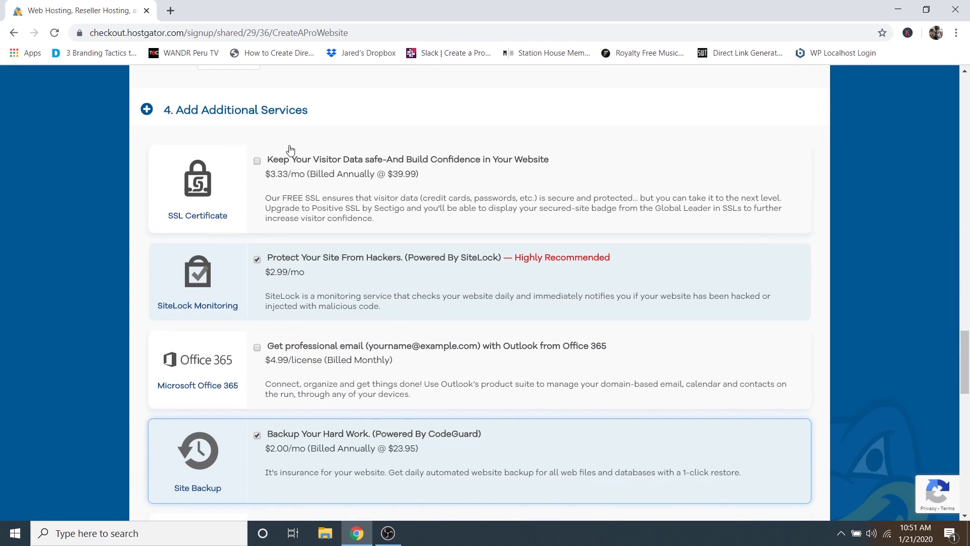
pyautogui.click(257, 261)
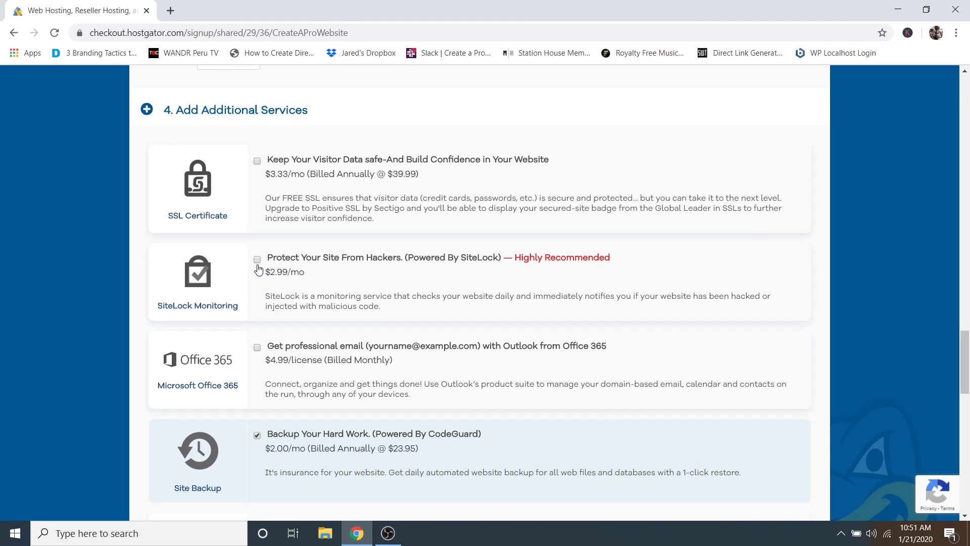
pyautogui.click(257, 435)
pyautogui.click(258, 436)
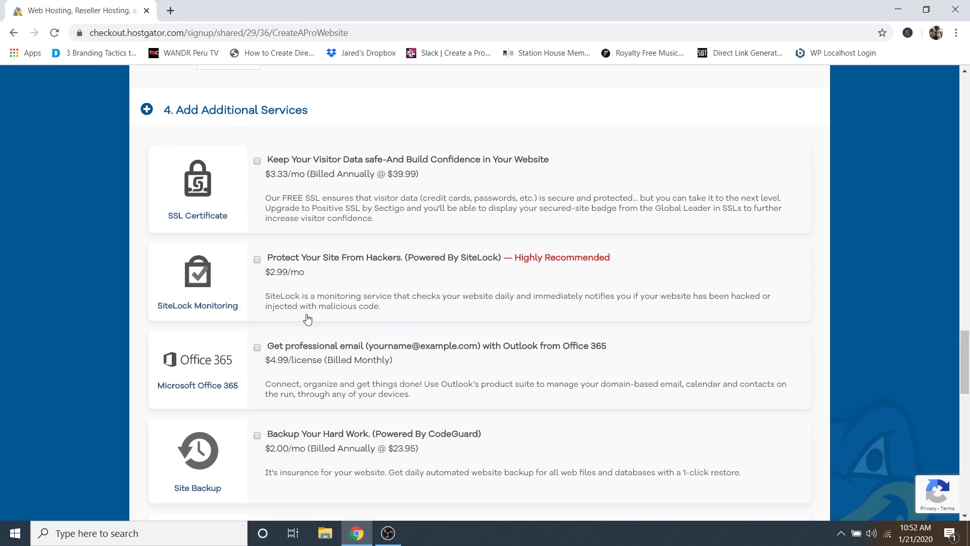
# - Scroll through the order review to confirm the CreateAProWebsite coupon and $27.61 amount due
pyautogui.scroll(-1, 318, 309)
pyautogui.scroll(-6, 408, 255)
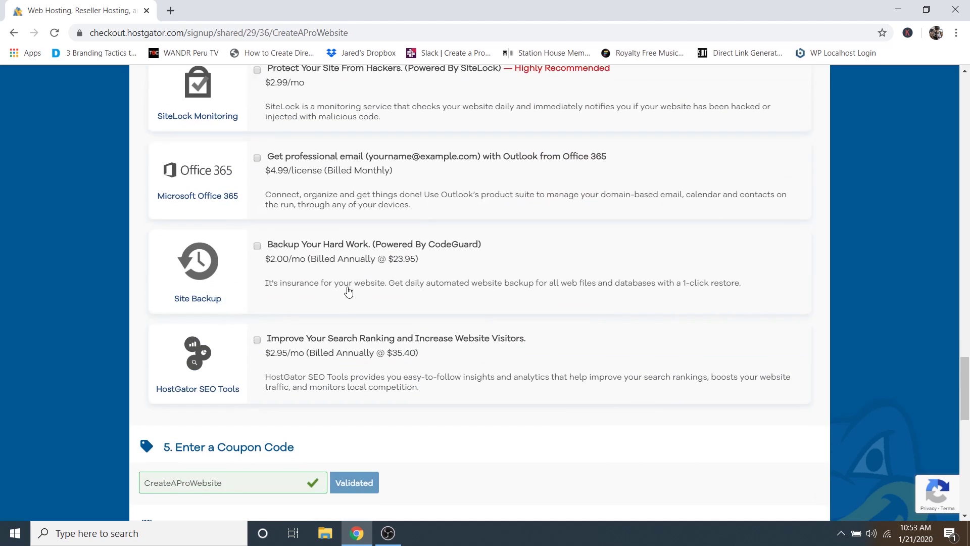
pyautogui.scroll(-2, 499, 306)
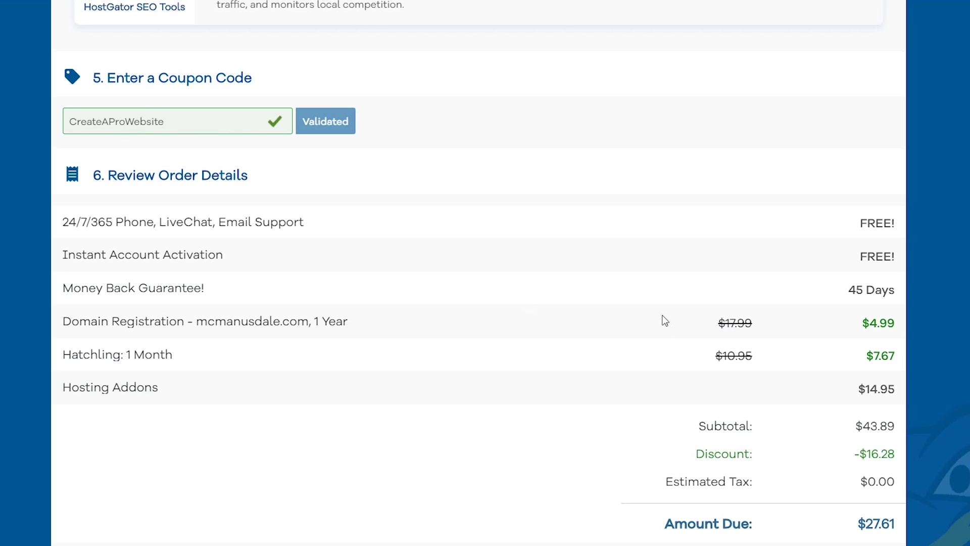
pyautogui.scroll(-2, 581, 301)
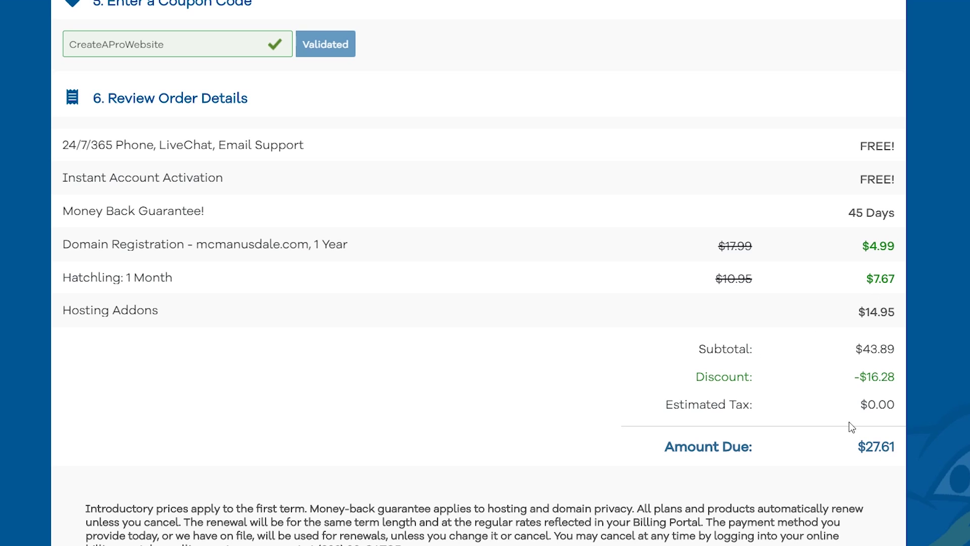
pyautogui.scroll(-5, 499, 344)
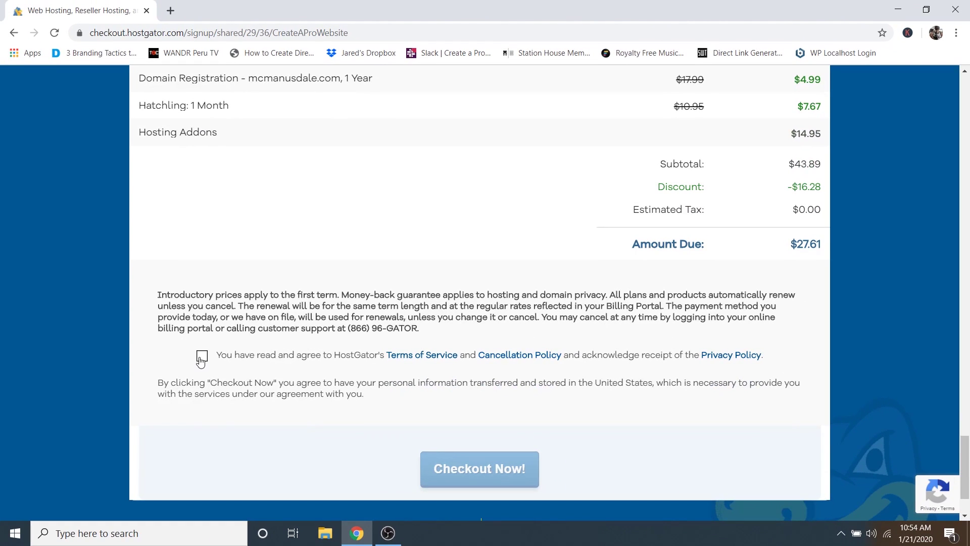
# - Accept the Terms of Service and submit the Hatchling hosting order
pyautogui.click(202, 358)
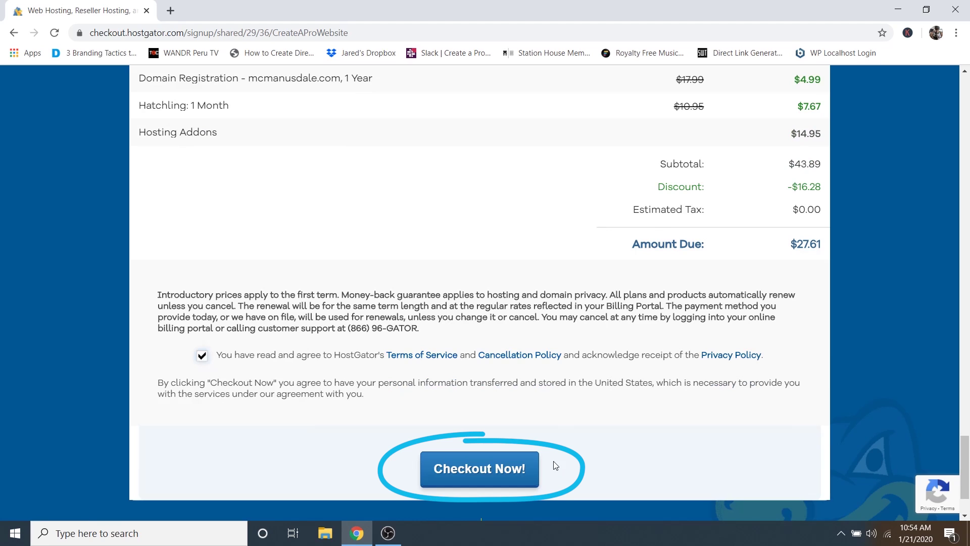
pyautogui.click(485, 468)
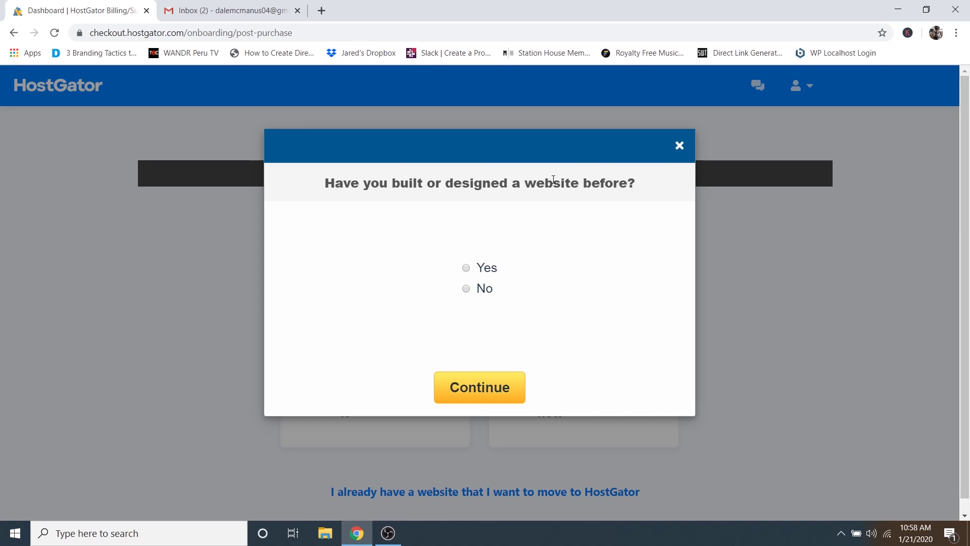
# - Close the website-experience question and go to the Gmail inbox tab
pyautogui.click(680, 147)
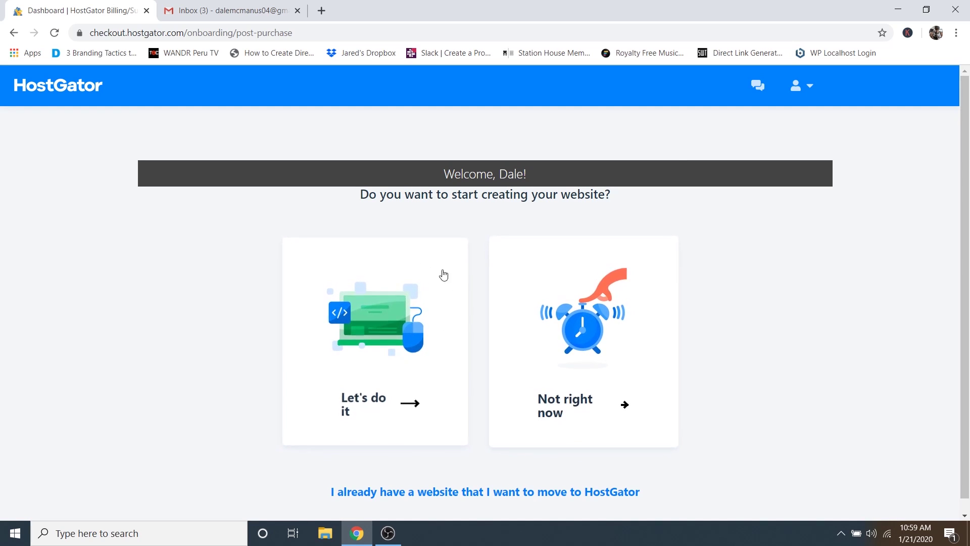
pyautogui.click(225, 19)
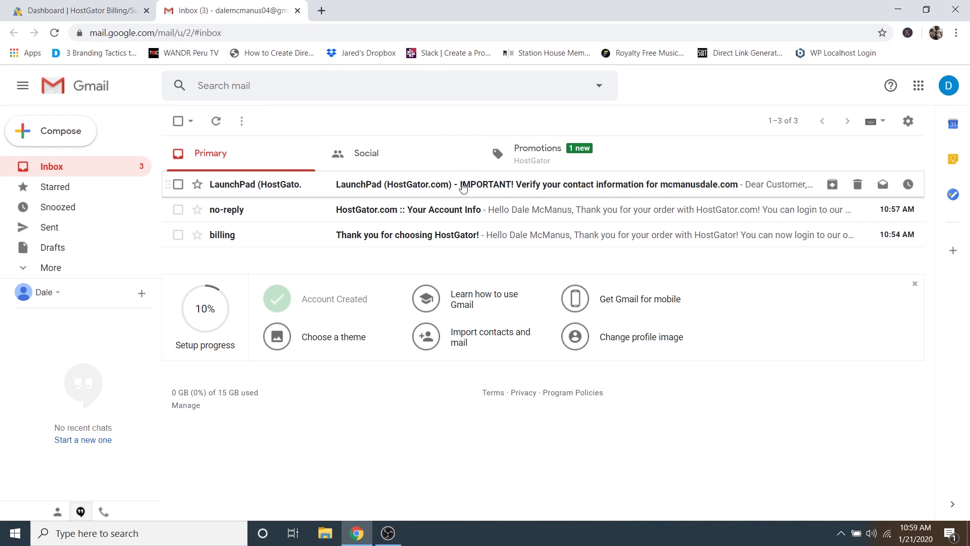
# - Open HostGator's 'Your Account Info' email and copy the account password
pyautogui.press('Down')
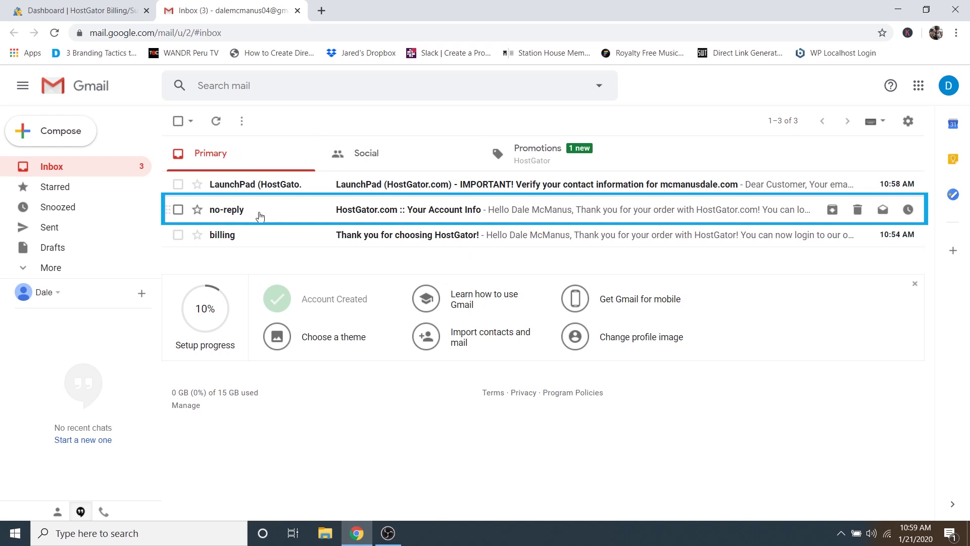
pyautogui.click(270, 218)
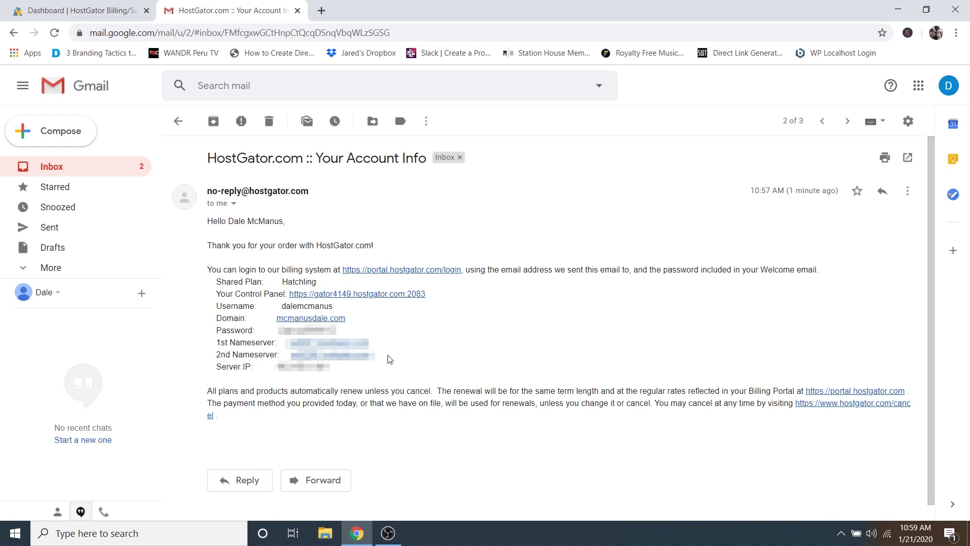
pyautogui.moveTo(278, 330); pyautogui.dragTo(336, 331)
pyautogui.rightClick(323, 333)
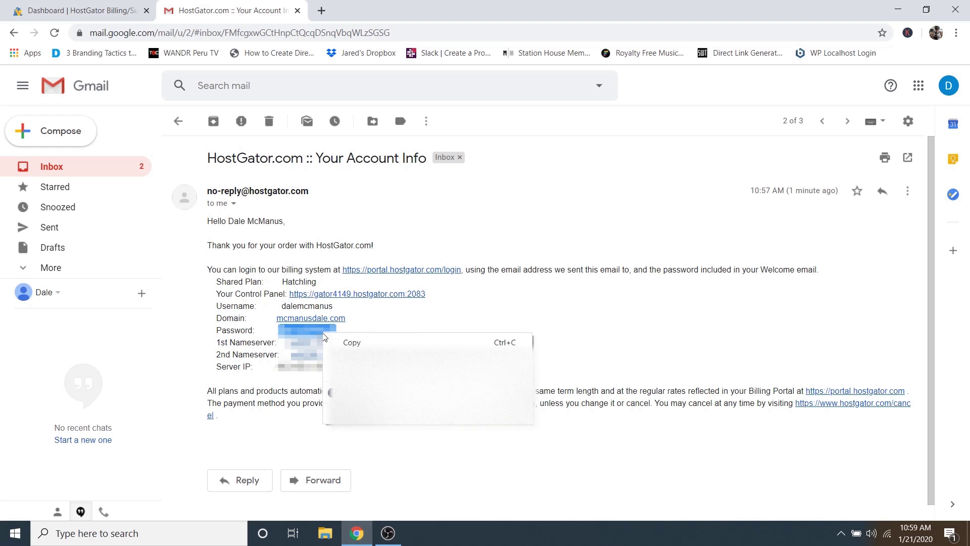
pyautogui.click(360, 343)
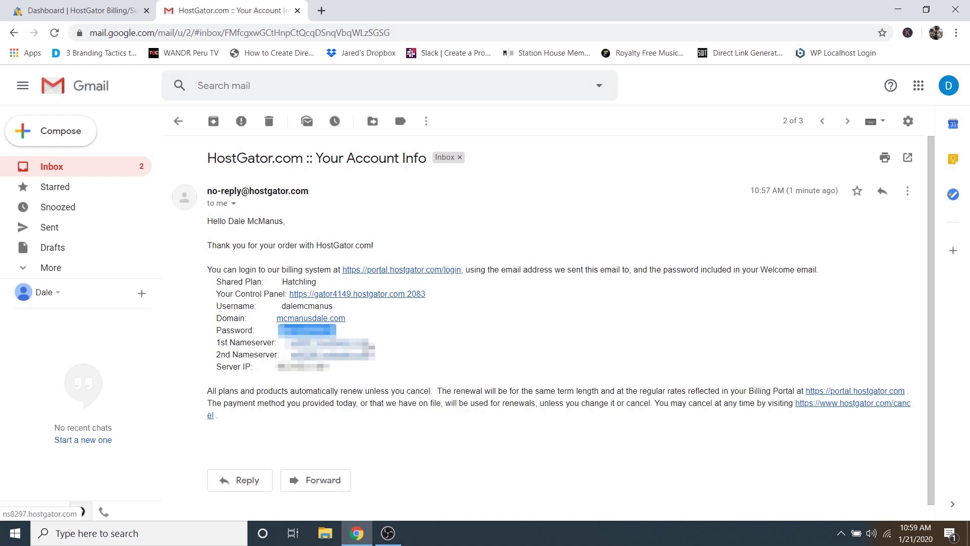
# - Select the control panel address line in the email, then clear the selection
pyautogui.click(386, 324)
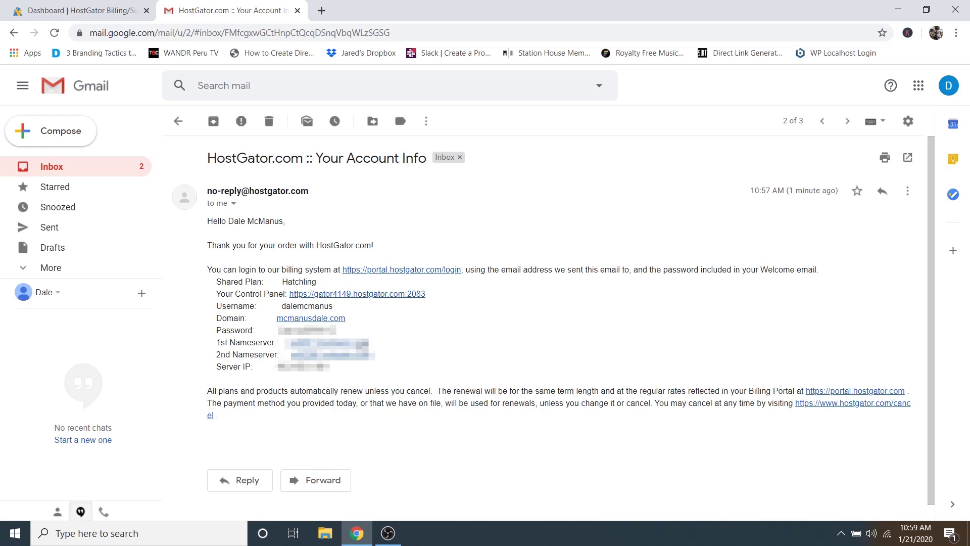
pyautogui.moveTo(220, 293); pyautogui.dragTo(281, 296)
pyautogui.click(281, 295)
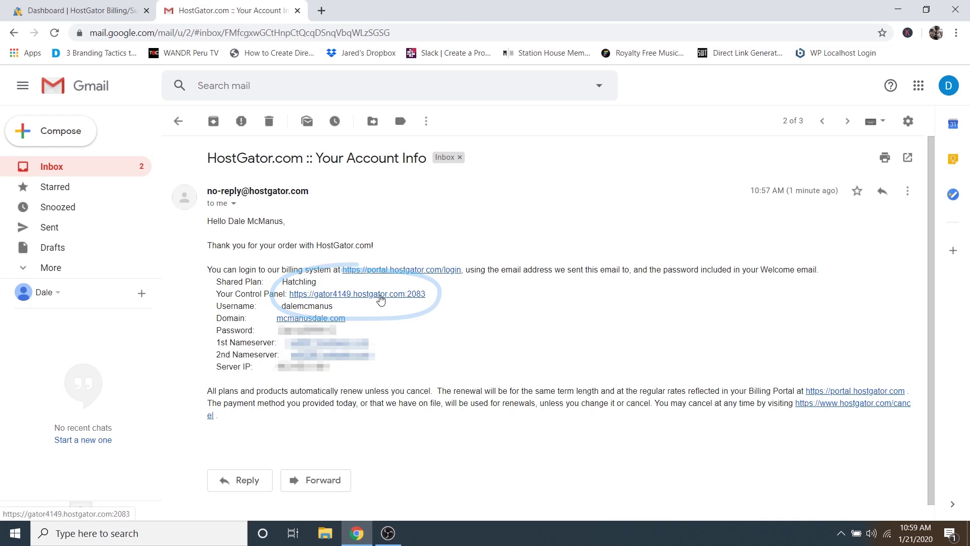
# - Log into HostGator's control panel with the account username and pasted password, then open Website Essentials
pyautogui.click(381, 297)
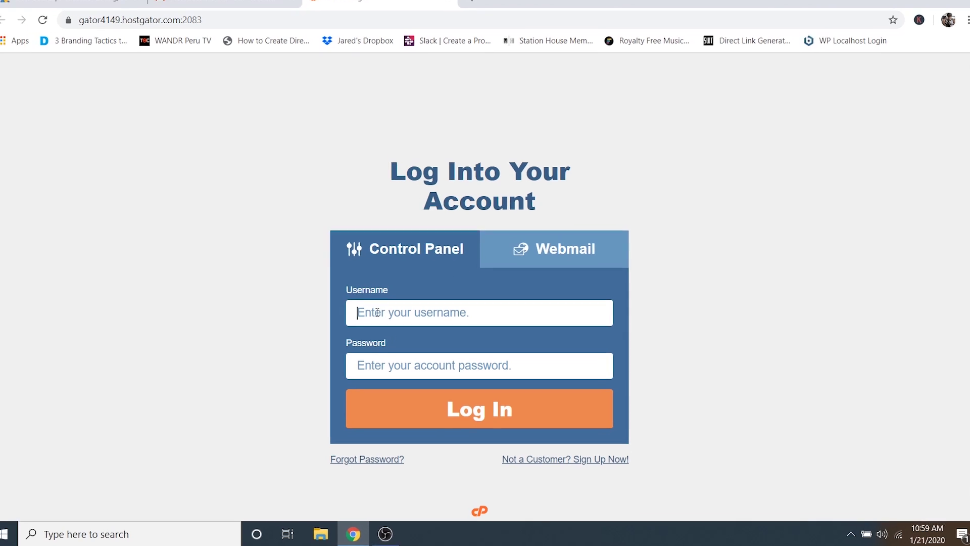
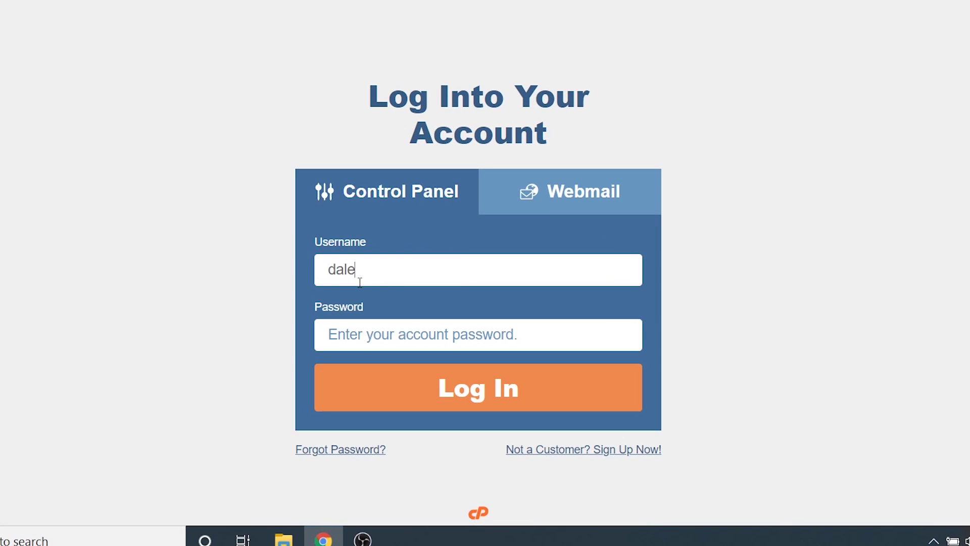
pyautogui.rightClick(363, 334)
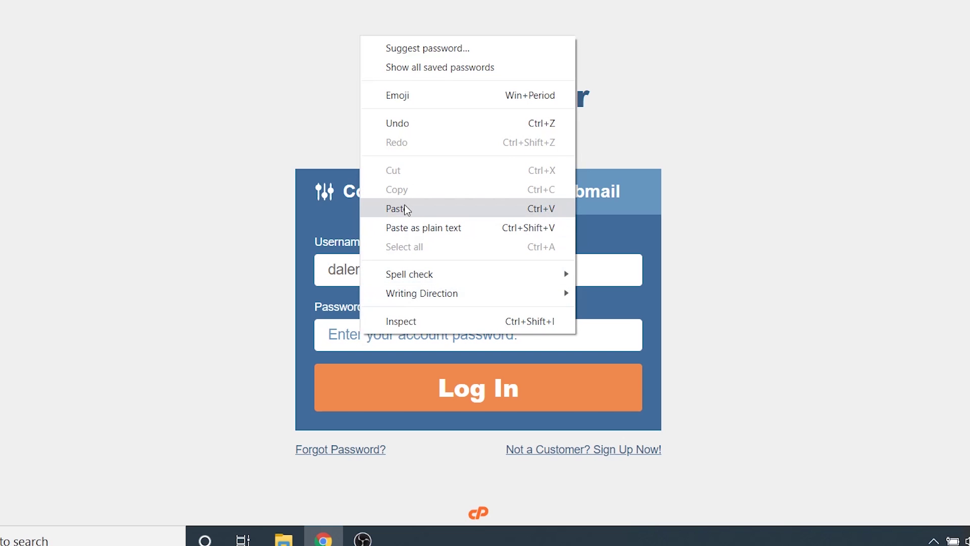
pyautogui.click(405, 205)
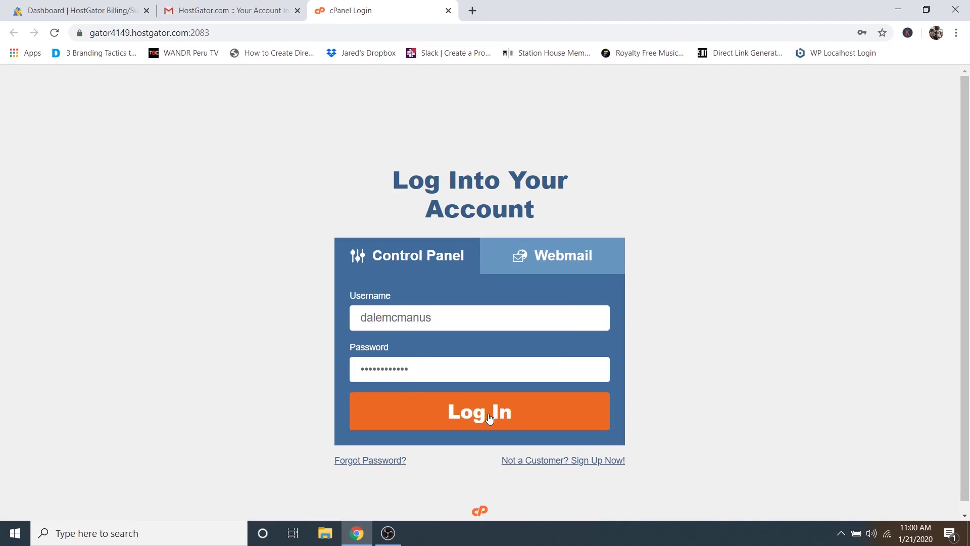
pyautogui.click(489, 418)
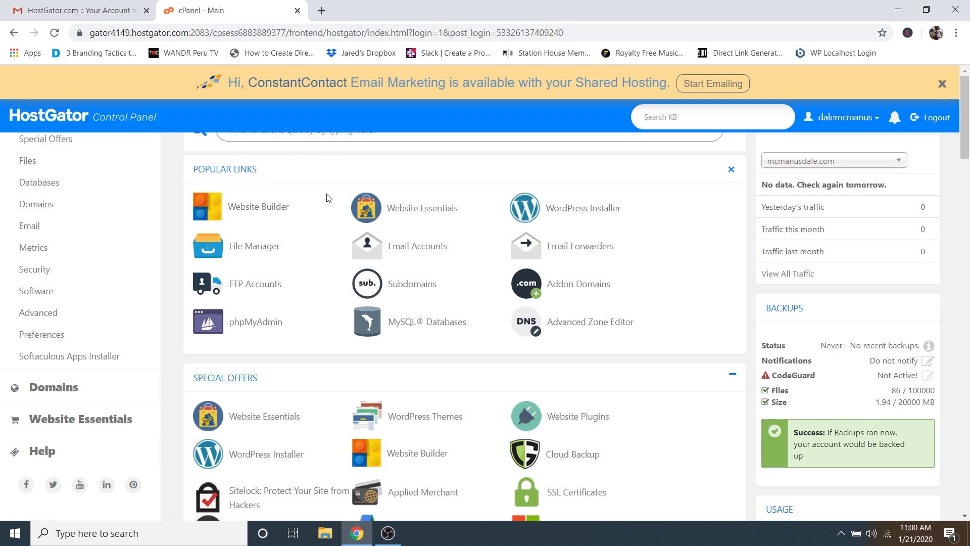
pyautogui.click(49, 424)
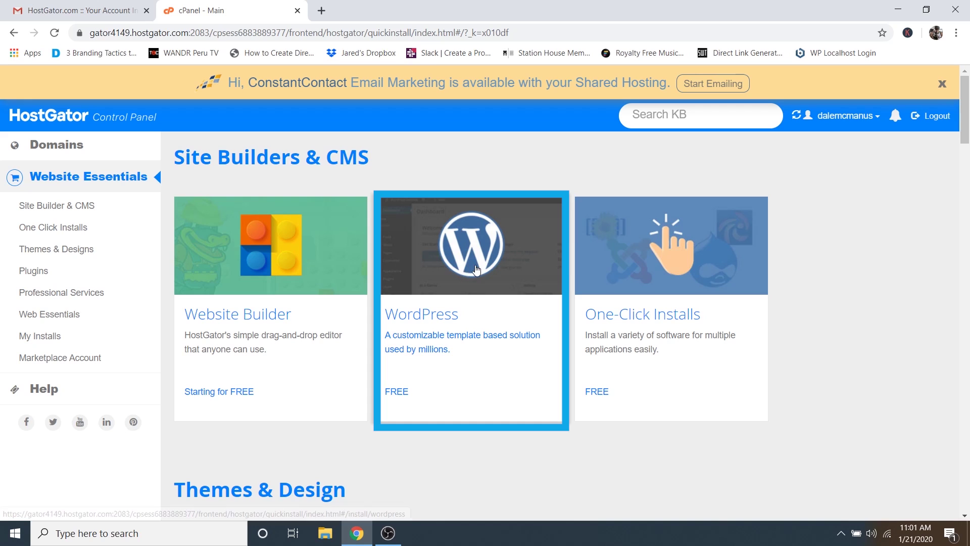
# - Start a WordPress installation and choose the site's domain as the install target
pyautogui.click(456, 266)
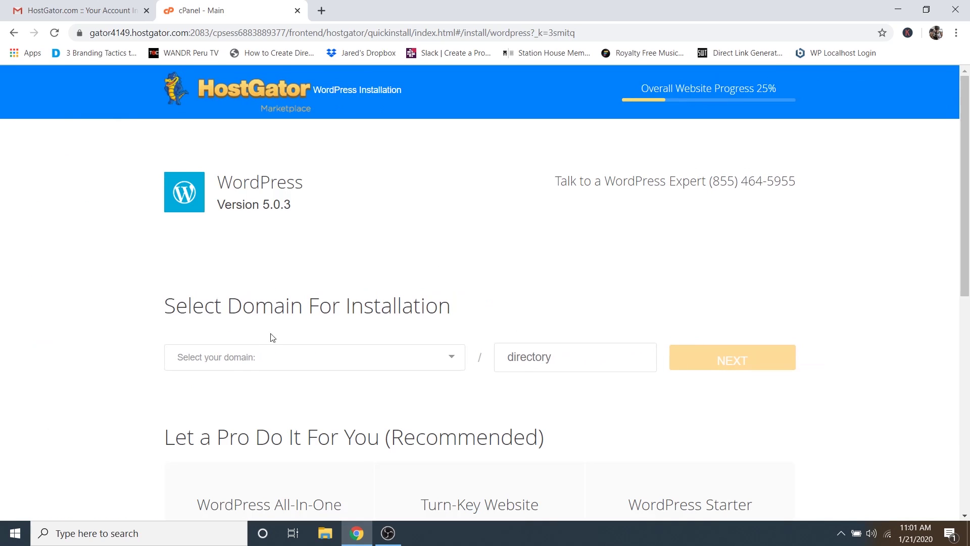
pyautogui.click(233, 362)
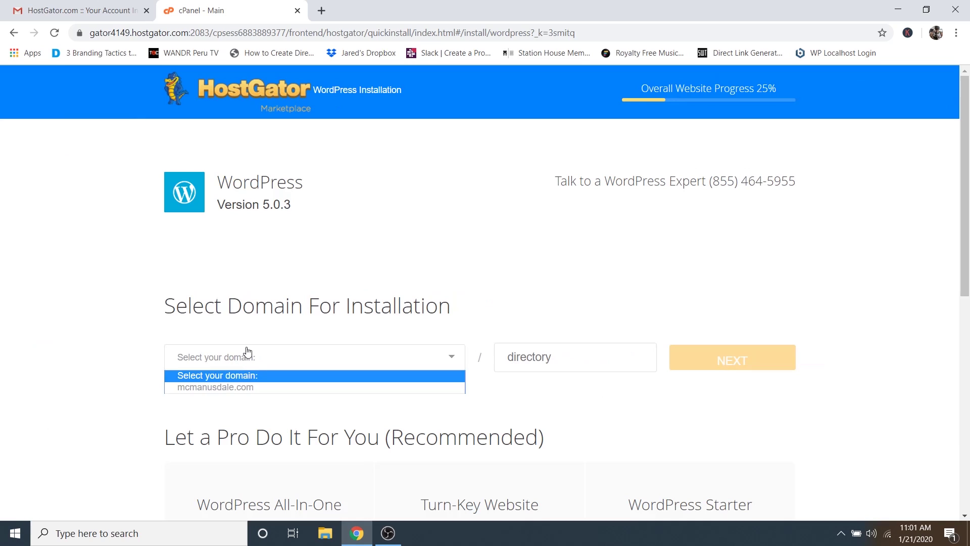
pyautogui.click(215, 387)
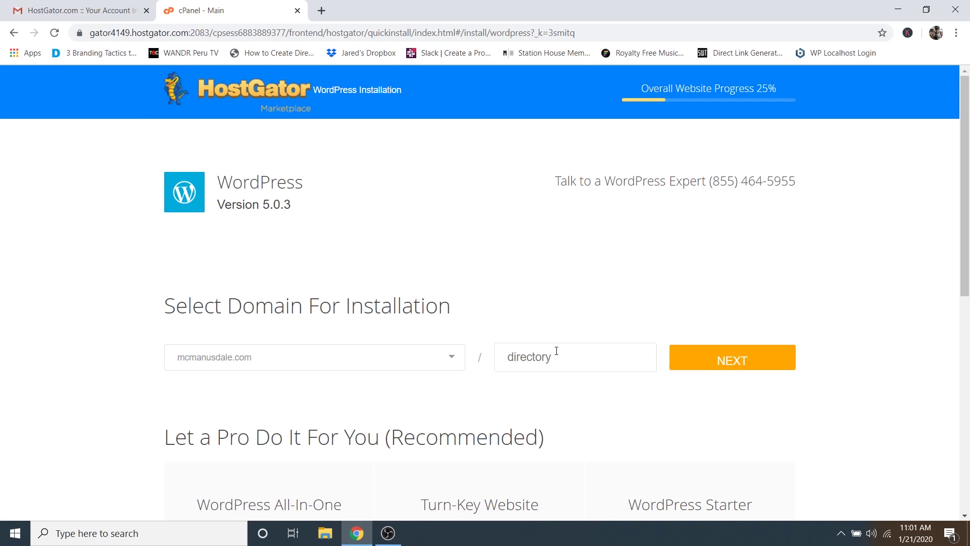
pyautogui.click(750, 364)
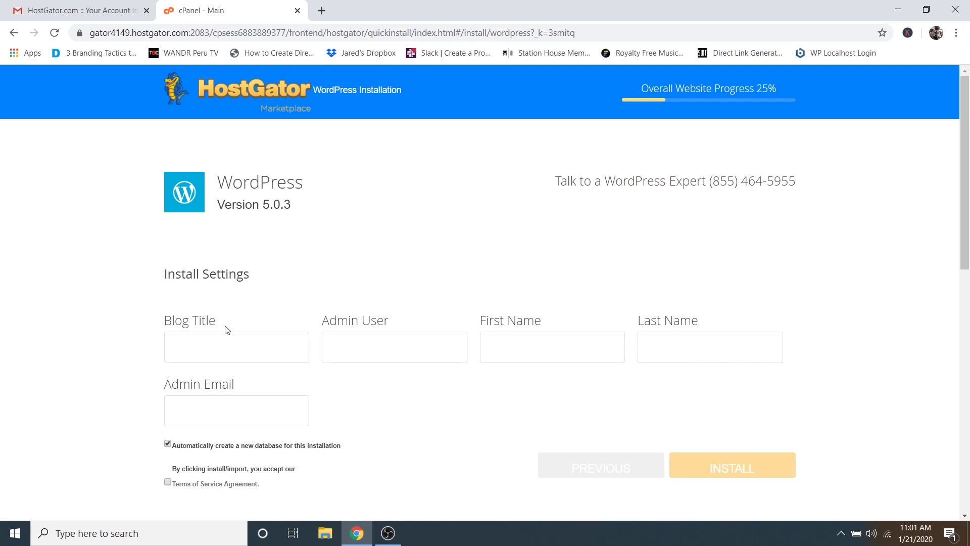
# - Fill in the blog title, admin username, last name and admin e-mail, accept the terms, and install
pyautogui.click(242, 346)
pyautogui.click(348, 346)
pyautogui.write('dale')
pyautogui.write('Dale')
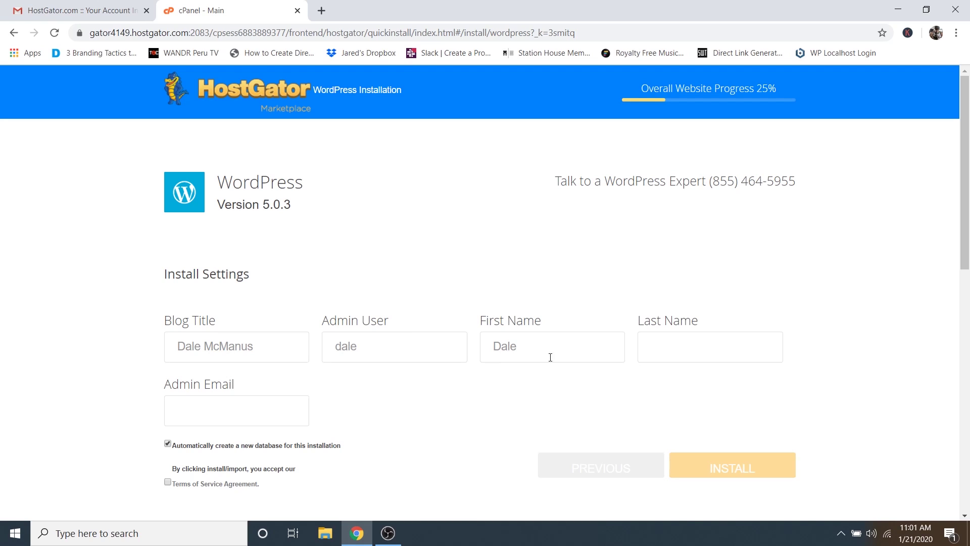
pyautogui.click(665, 350)
pyautogui.write('McManus')
pyautogui.click(199, 414)
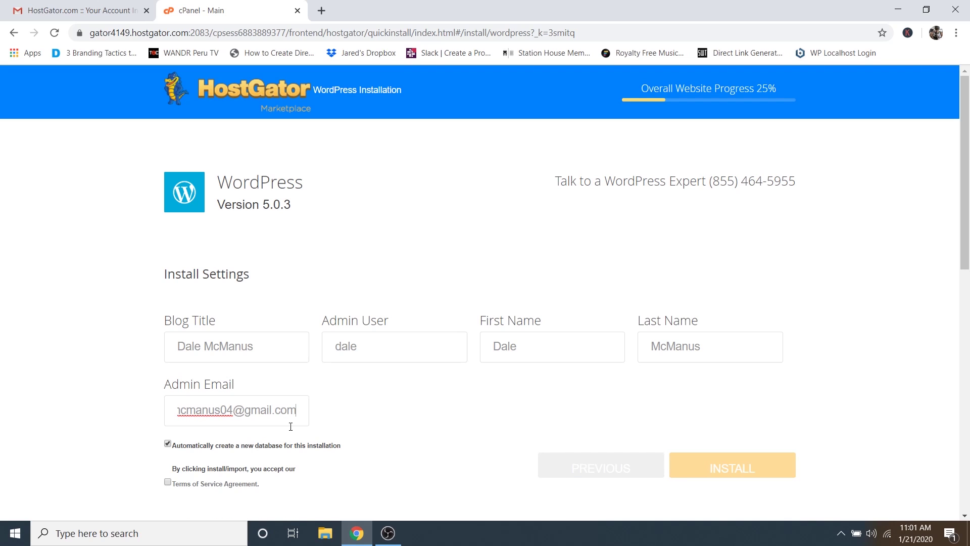
pyautogui.click(168, 482)
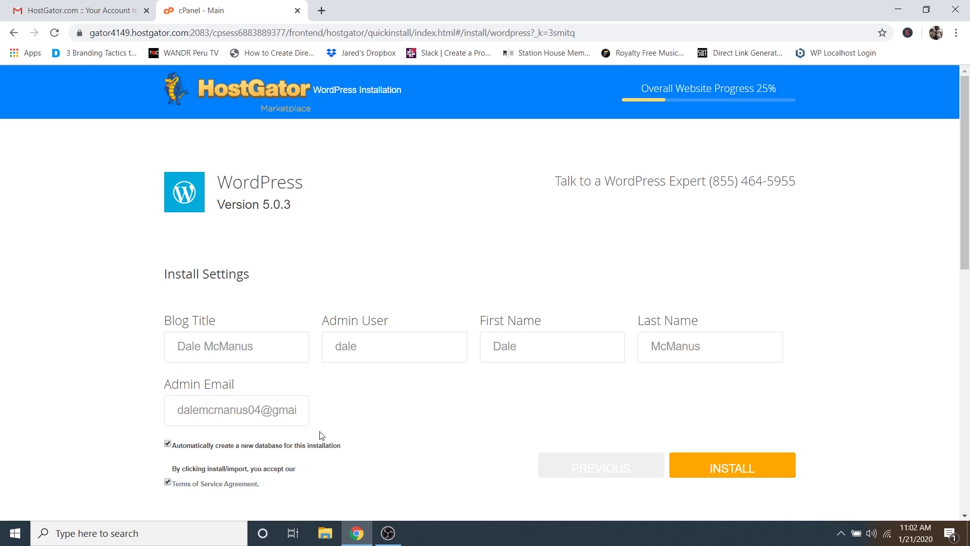
pyautogui.click(733, 463)
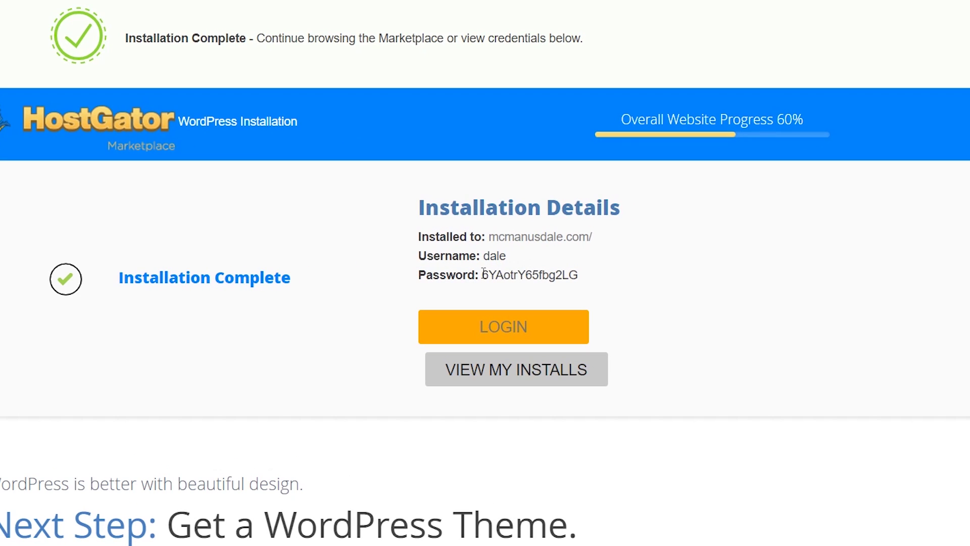
pyautogui.moveTo(482, 275); pyautogui.dragTo(581, 280)
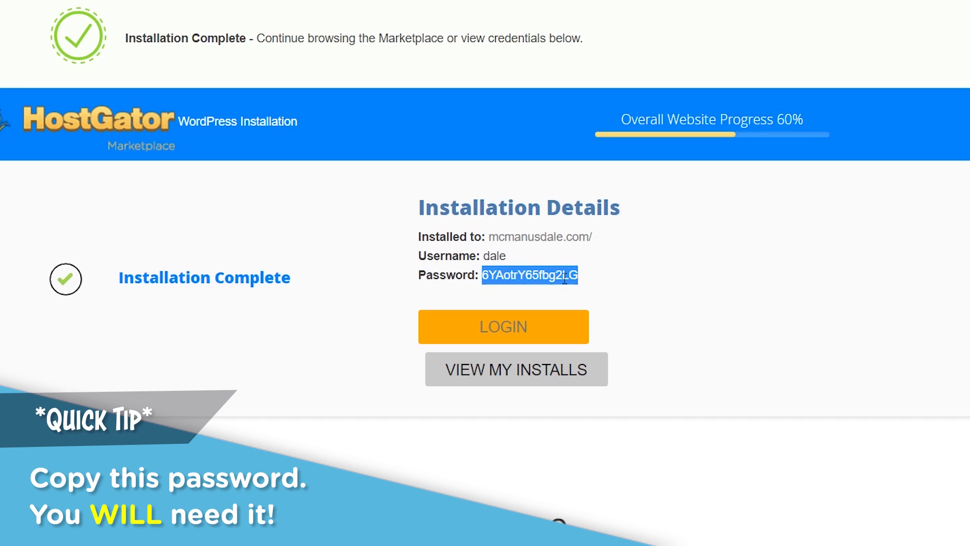
pyautogui.rightClick(556, 277)
pyautogui.click(586, 288)
pyautogui.click(647, 264)
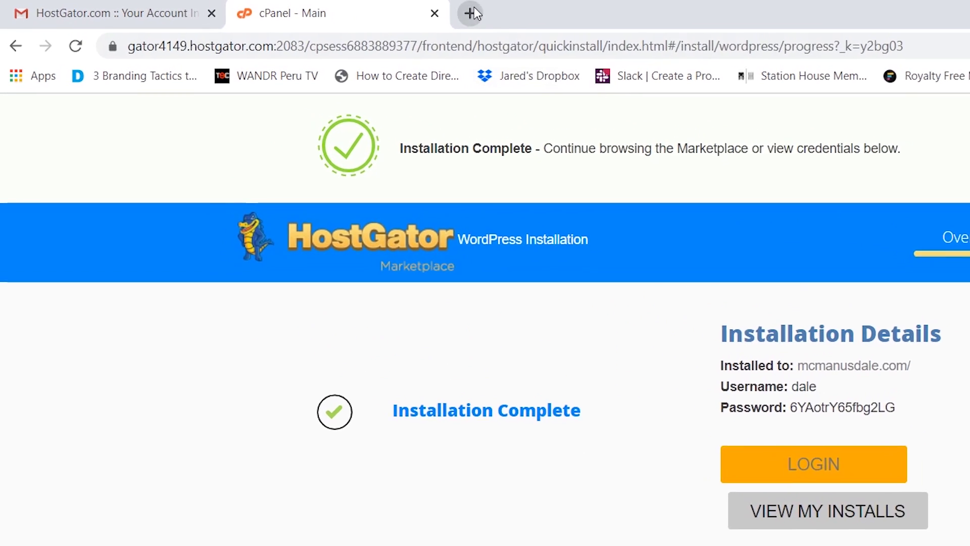
# - Load the site's /wp-admin login page in a new Chrome tab
pyautogui.click(472, 13)
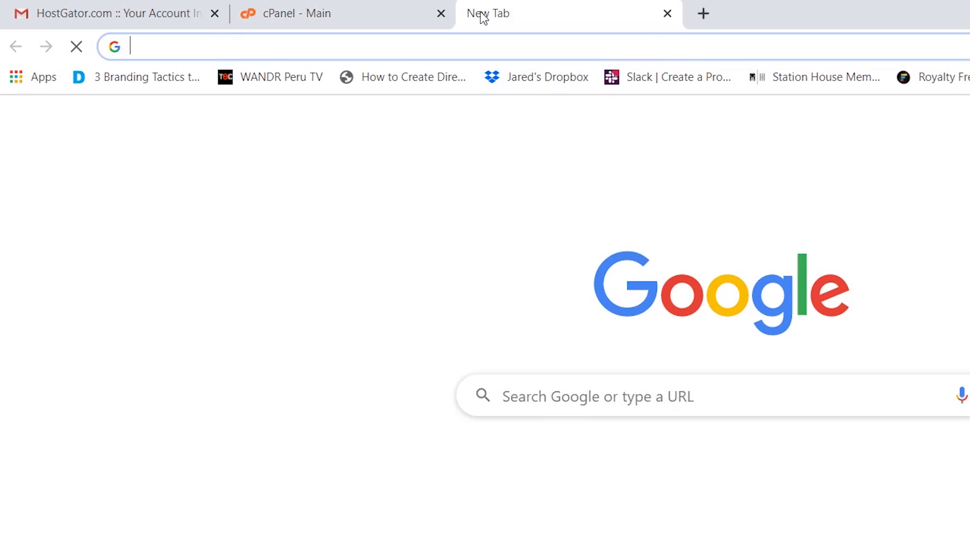
pyautogui.write('mcmanu')
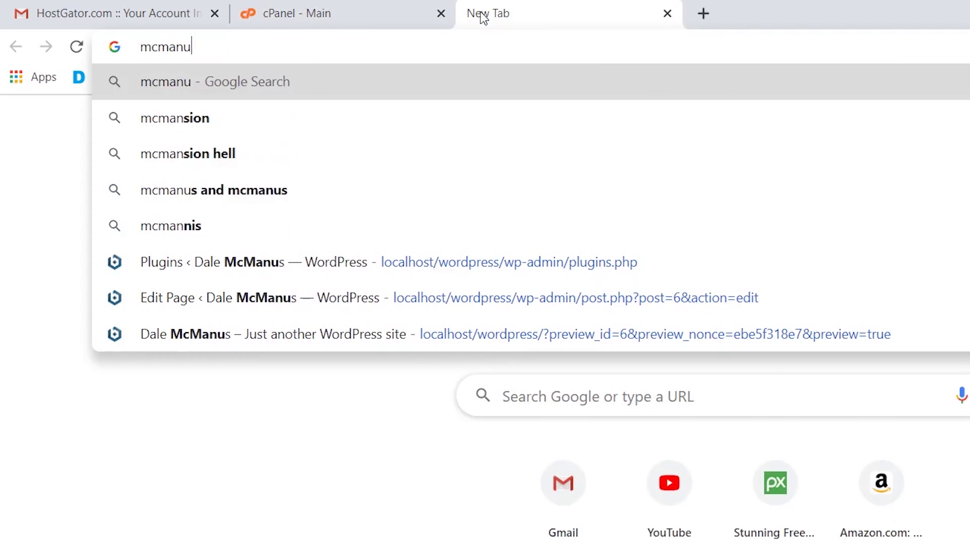
pyautogui.write('sdale.com')
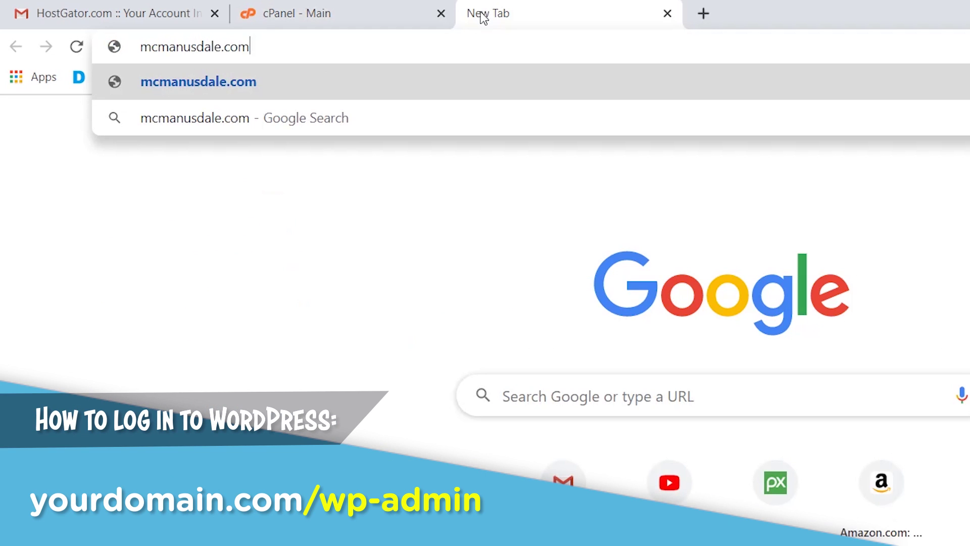
pyautogui.write('/wp')
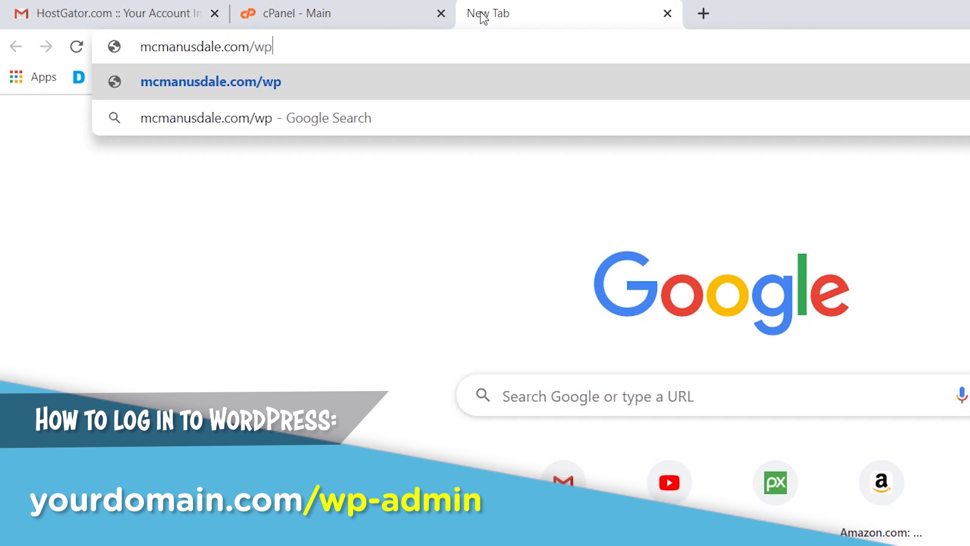
pyautogui.write('-admin')
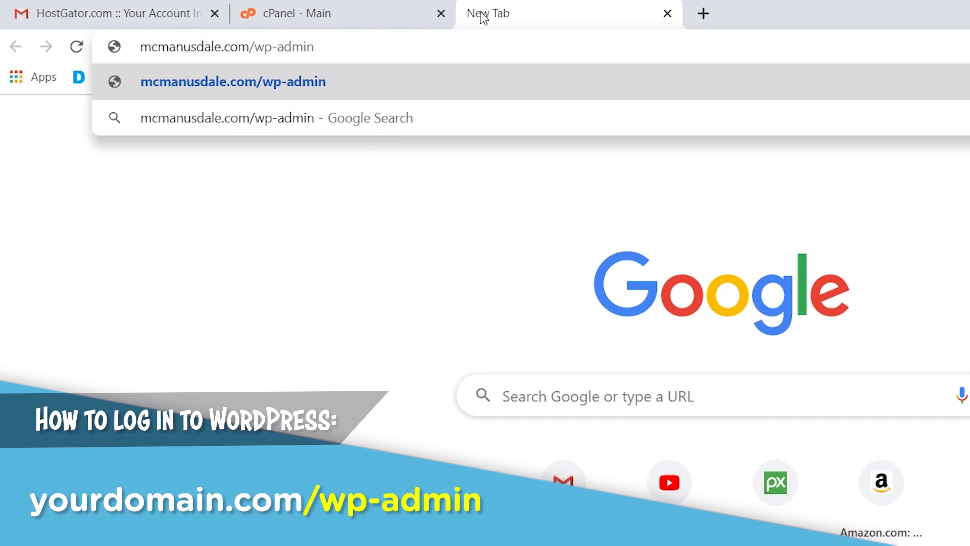
pyautogui.press('Return')
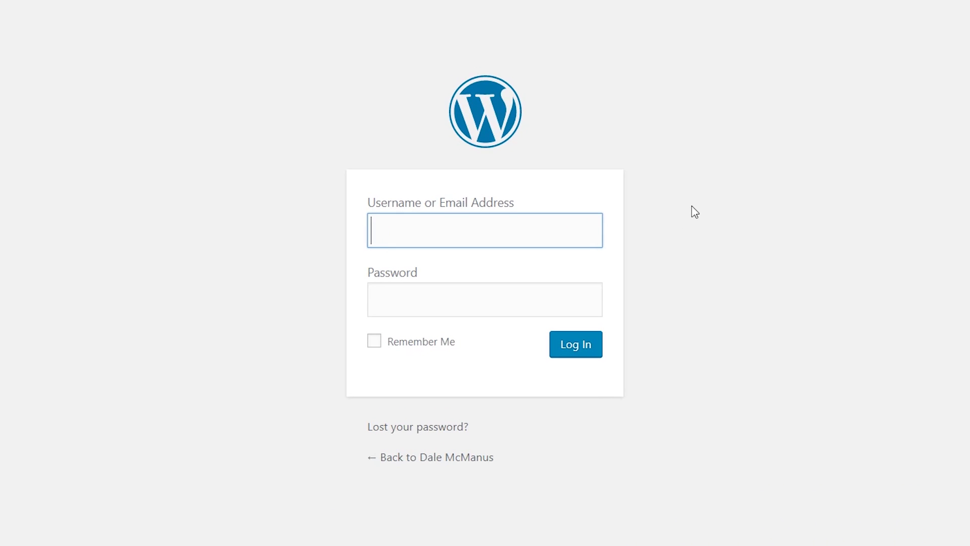
# - Sign in with the admin username and pasted password, then confirm the administration email is correct
pyautogui.write('dale')
pyautogui.rightClick(402, 303)
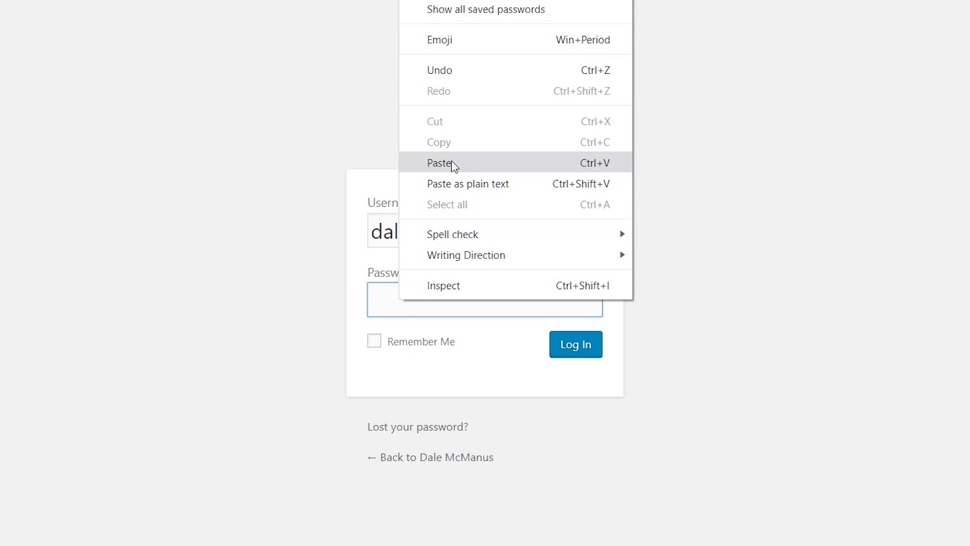
pyautogui.click(440, 163)
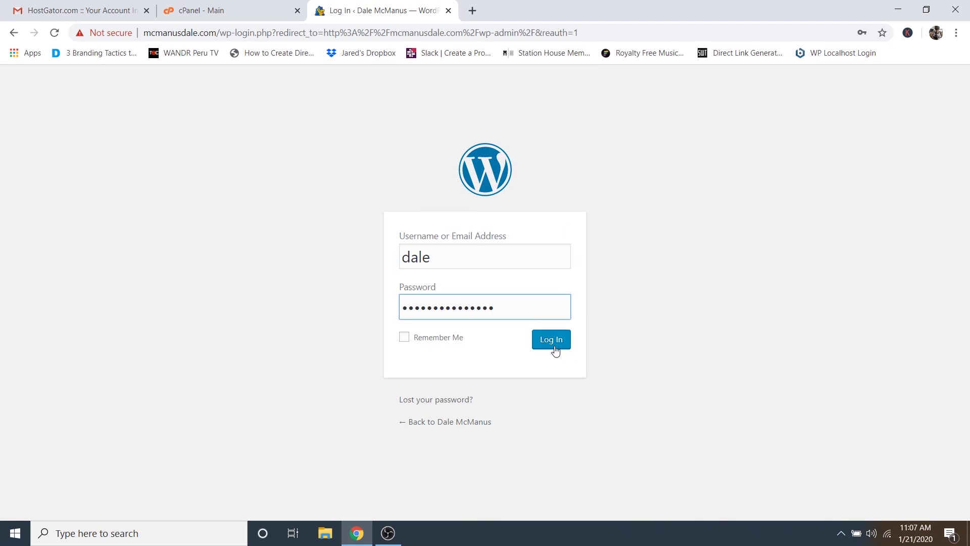
pyautogui.click(555, 346)
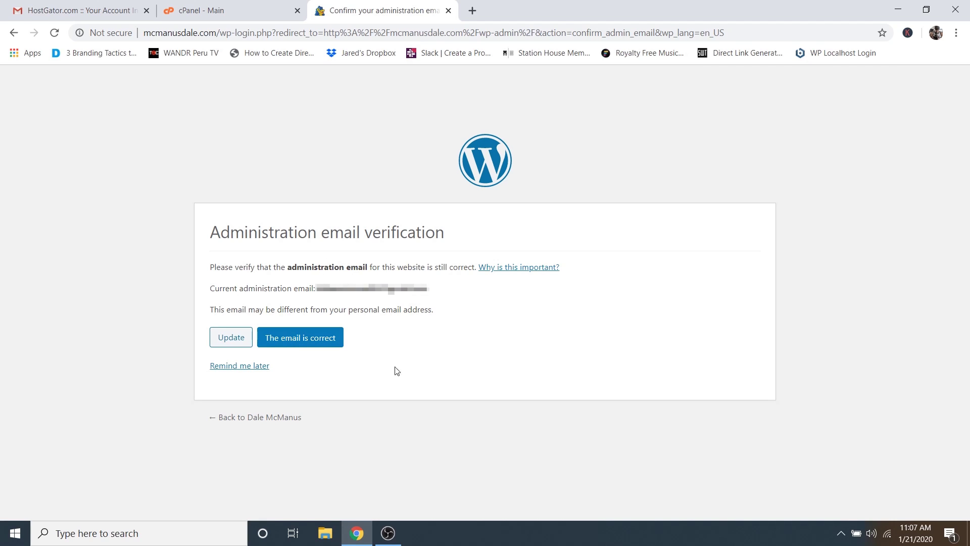
pyautogui.click(301, 339)
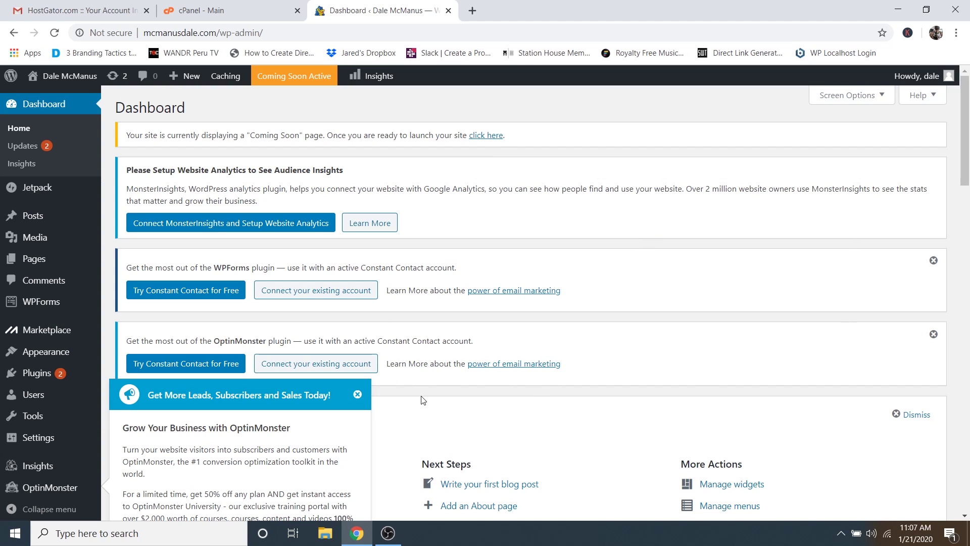
# - Dismiss the OptinMonster popup, both Constant Contact notices and the Jetpack setup banner
pyautogui.click(358, 394)
pyautogui.click(933, 260)
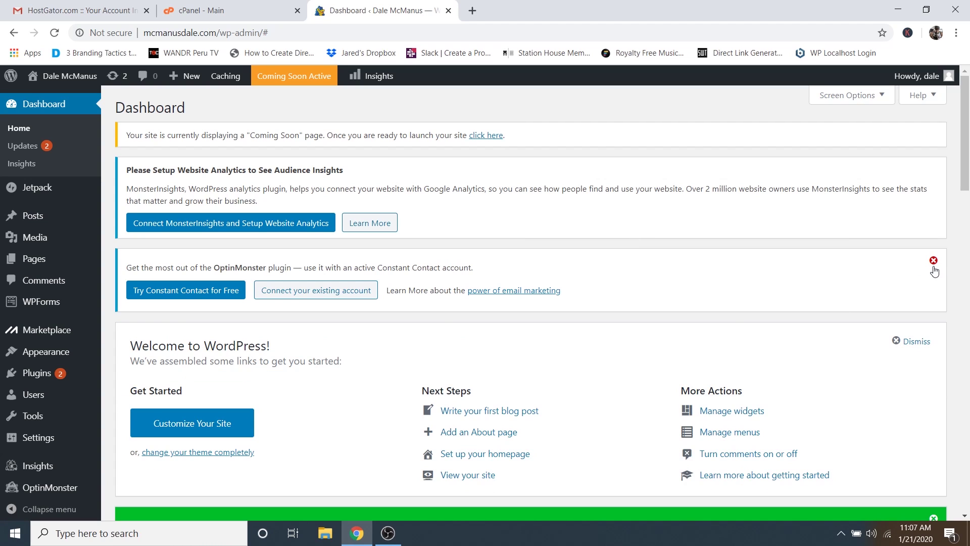
pyautogui.click(917, 267)
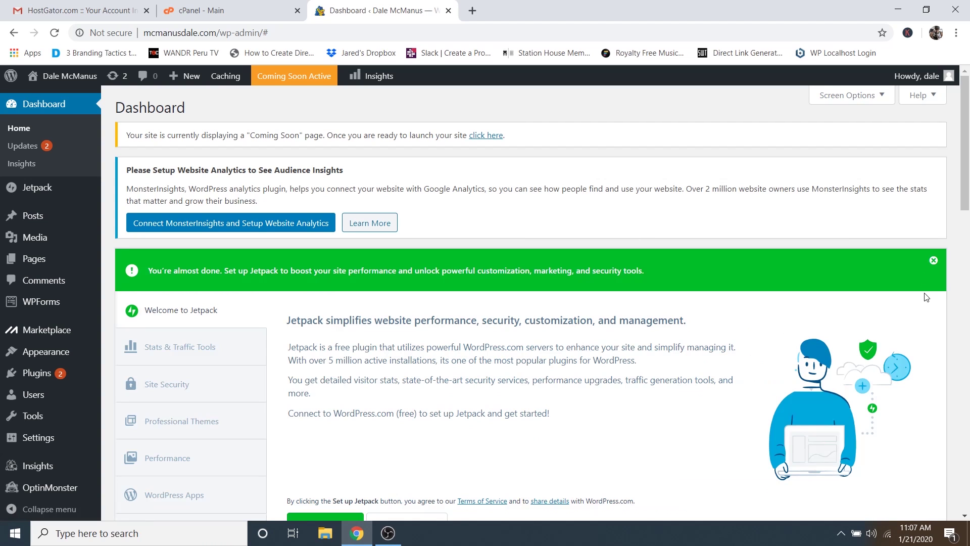
pyautogui.click(933, 261)
# - Collapse the WPForms, OptinMonster, Quick Draft and WordPress Events and News widgets
pyautogui.click(370, 265)
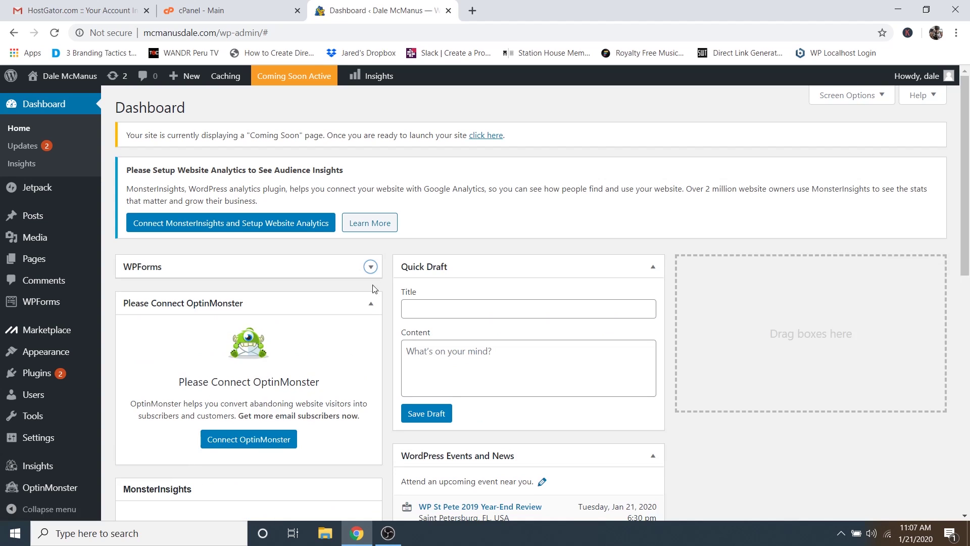
pyautogui.click(370, 304)
pyautogui.click(653, 267)
pyautogui.click(653, 304)
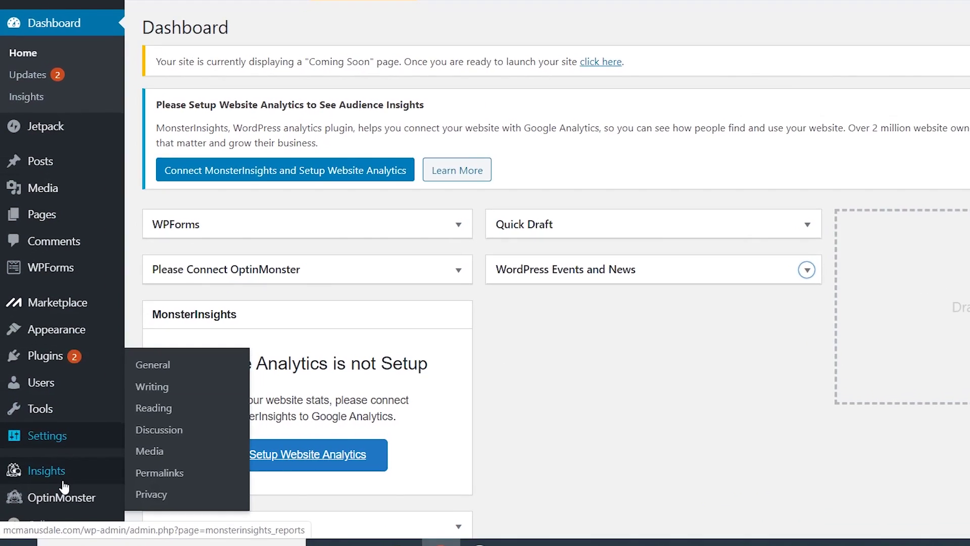
pyautogui.moveTo(70, 385)
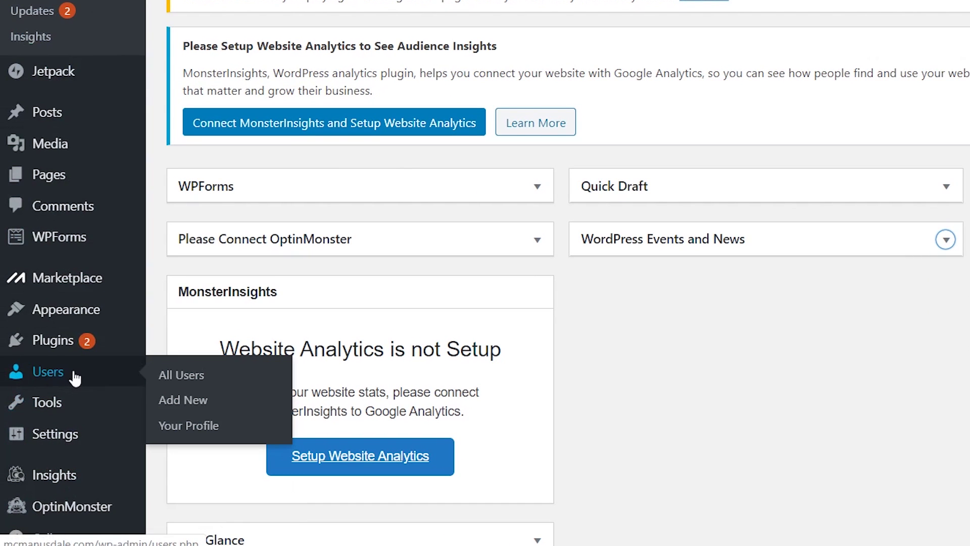
# - In the administrator's profile, replace the generated password with your own and update the profile
pyautogui.click(190, 380)
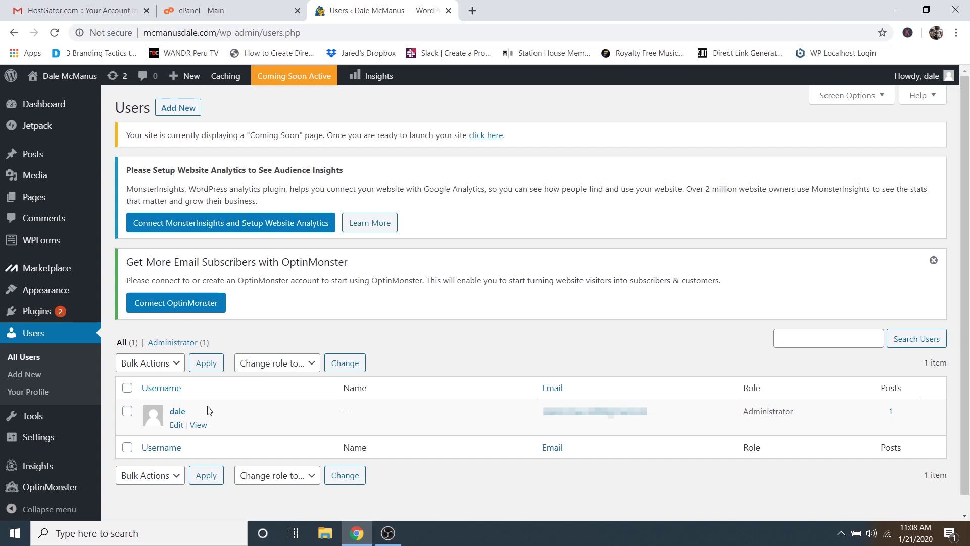
pyautogui.click(177, 411)
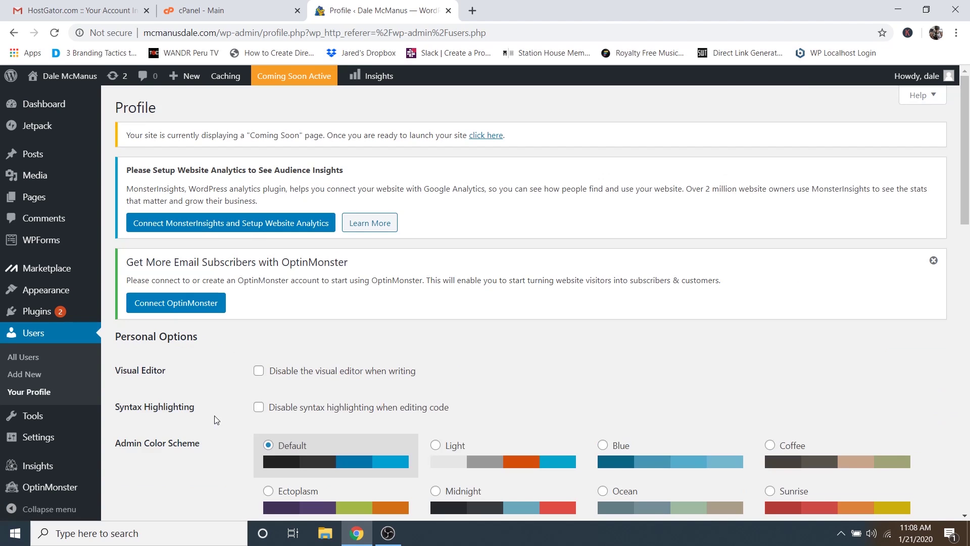
pyautogui.scroll(-15, 217, 420)
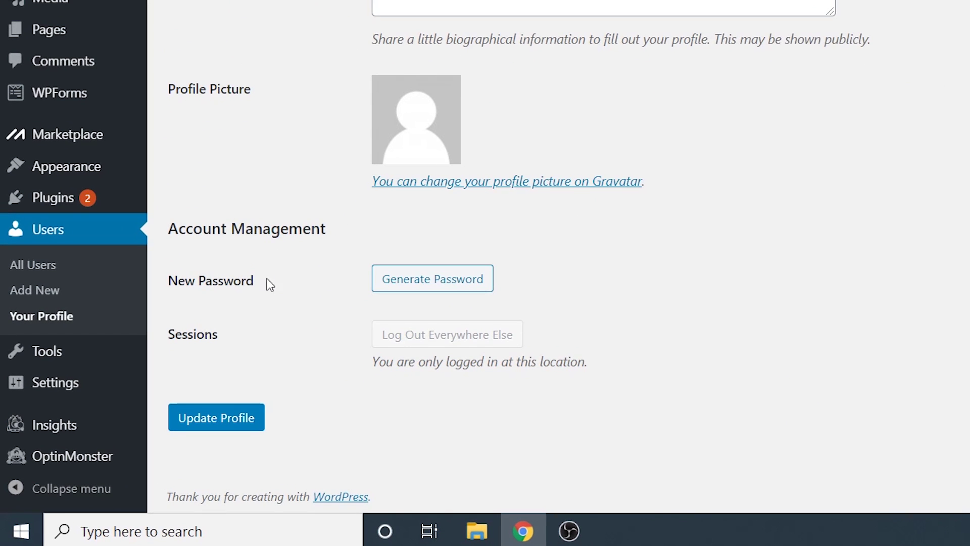
pyautogui.click(432, 280)
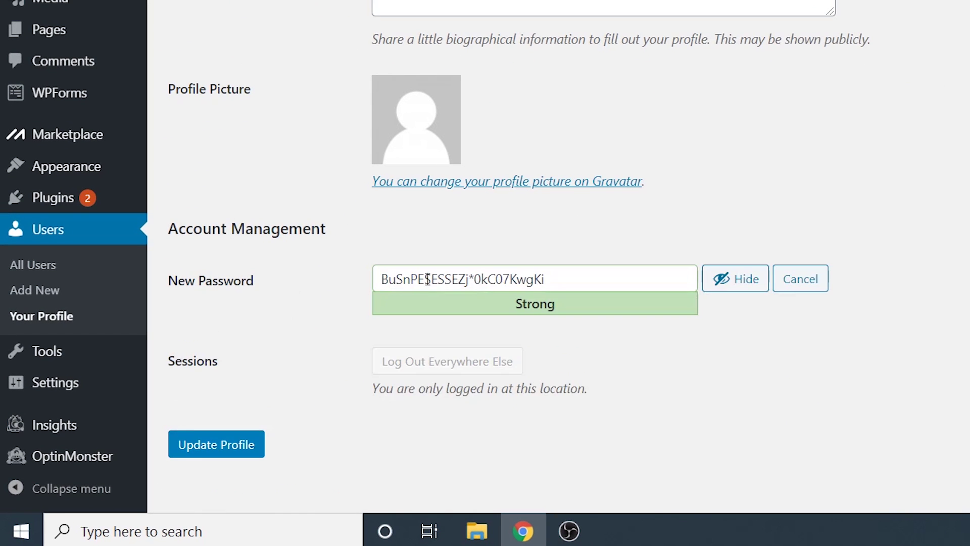
pyautogui.moveTo(573, 279); pyautogui.dragTo(350, 281)
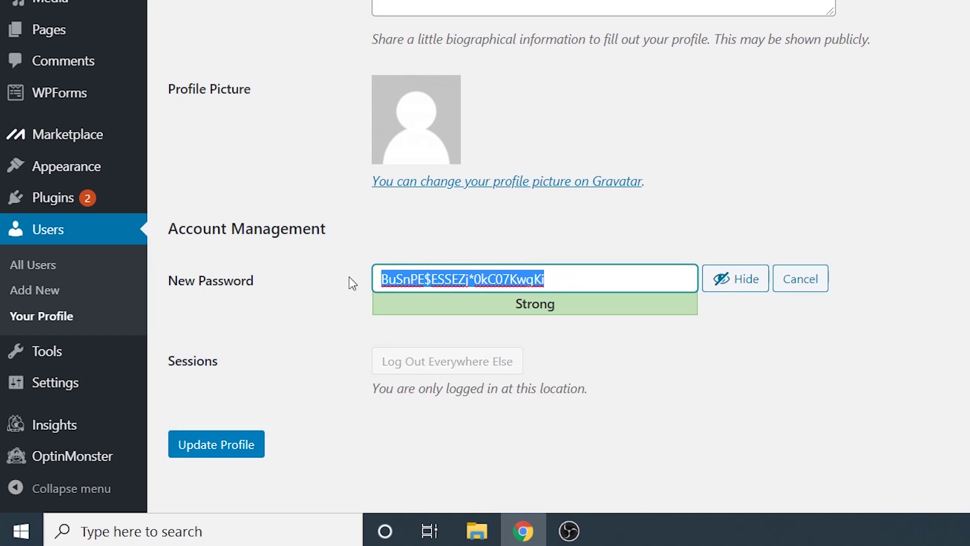
pyautogui.press('BackSpace')
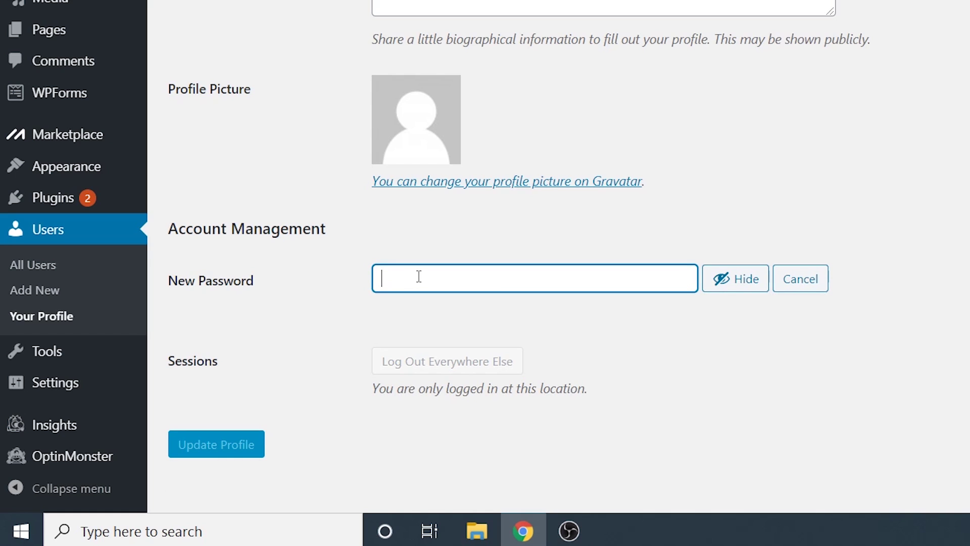
pyautogui.click(736, 292)
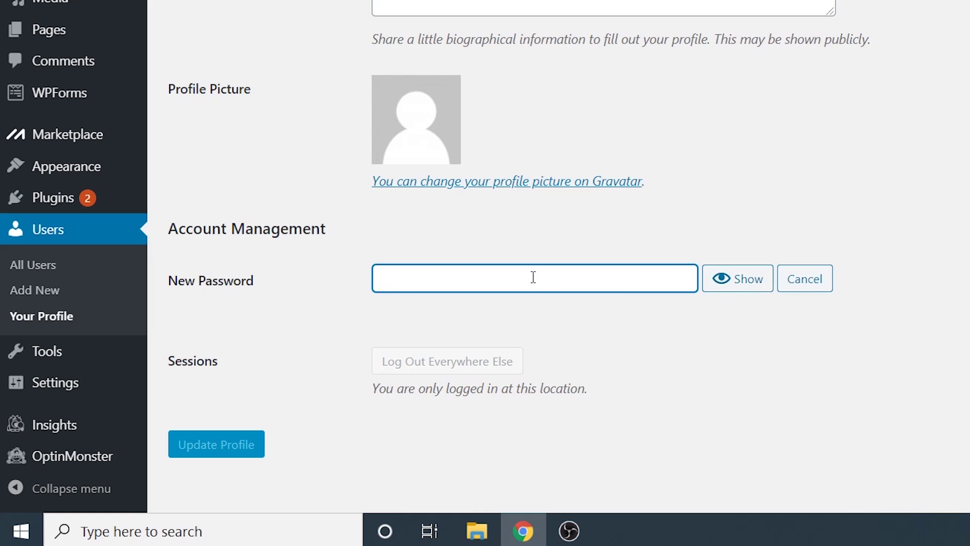
pyautogui.write('••••••••••••••')
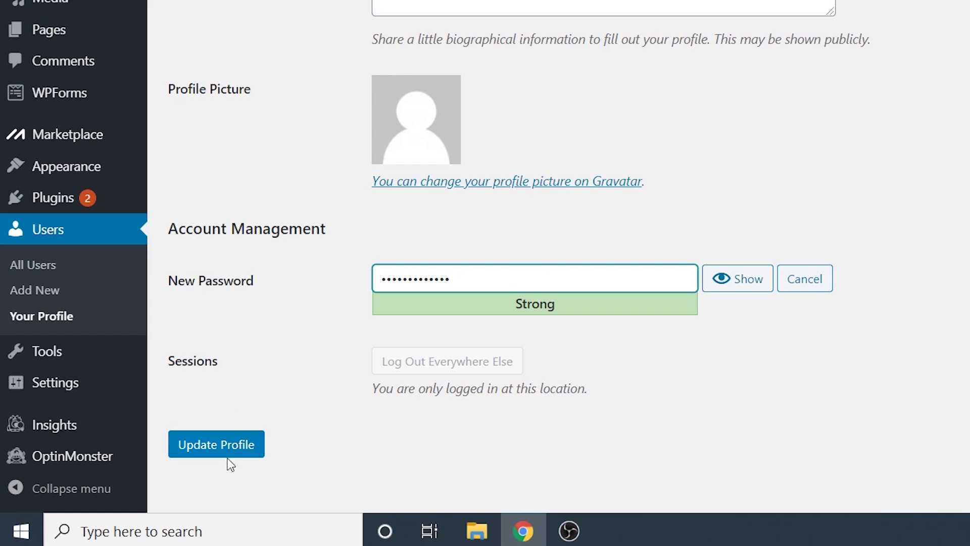
pyautogui.click(219, 452)
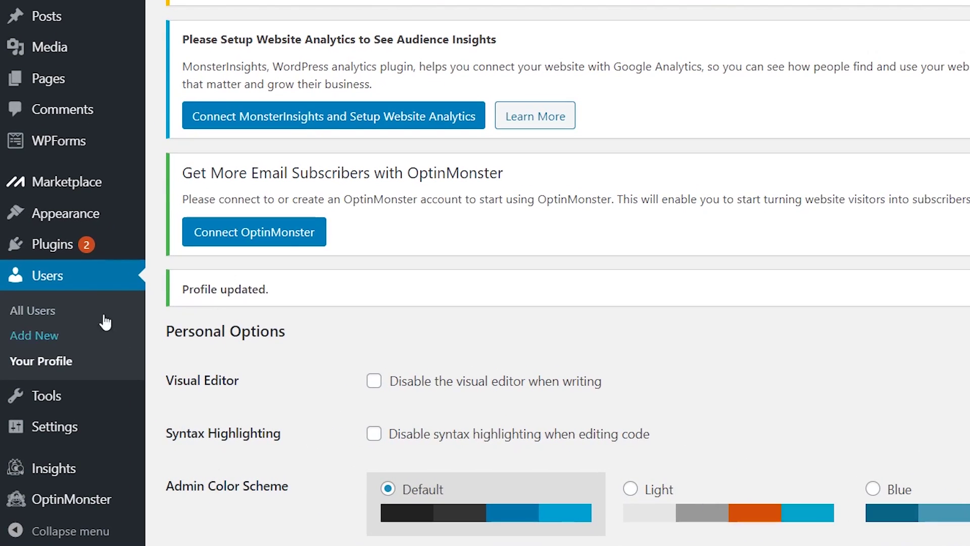
pyautogui.moveTo(41, 294)
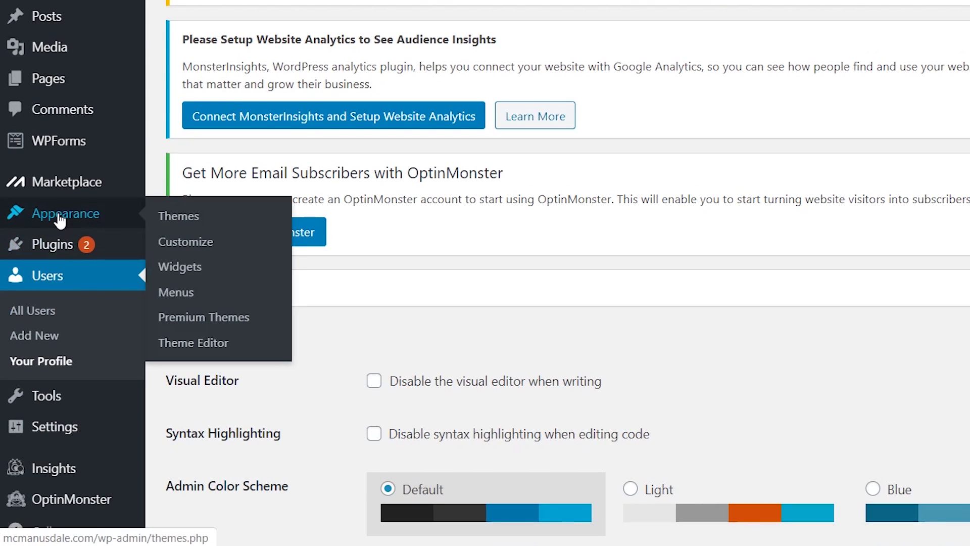
pyautogui.click(186, 220)
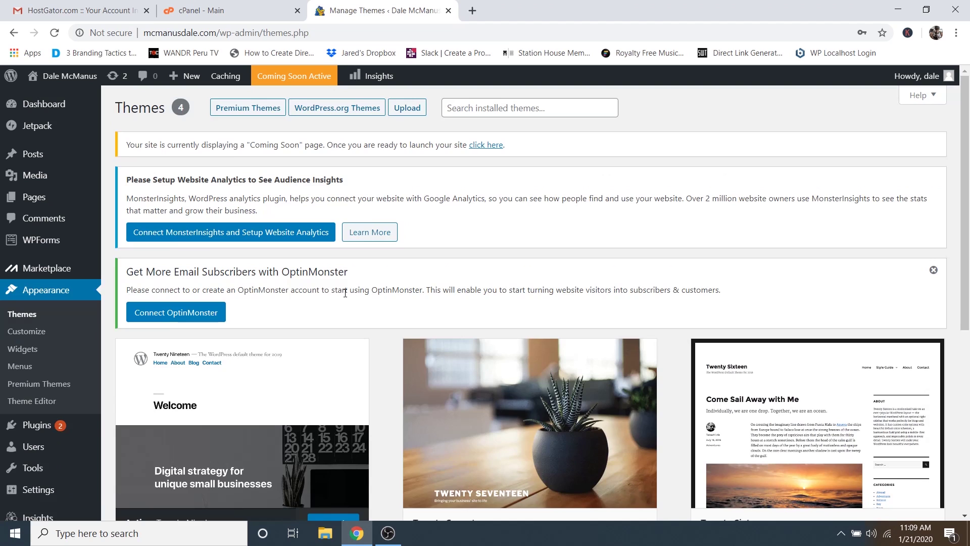
pyautogui.scroll(-1, 475, 286)
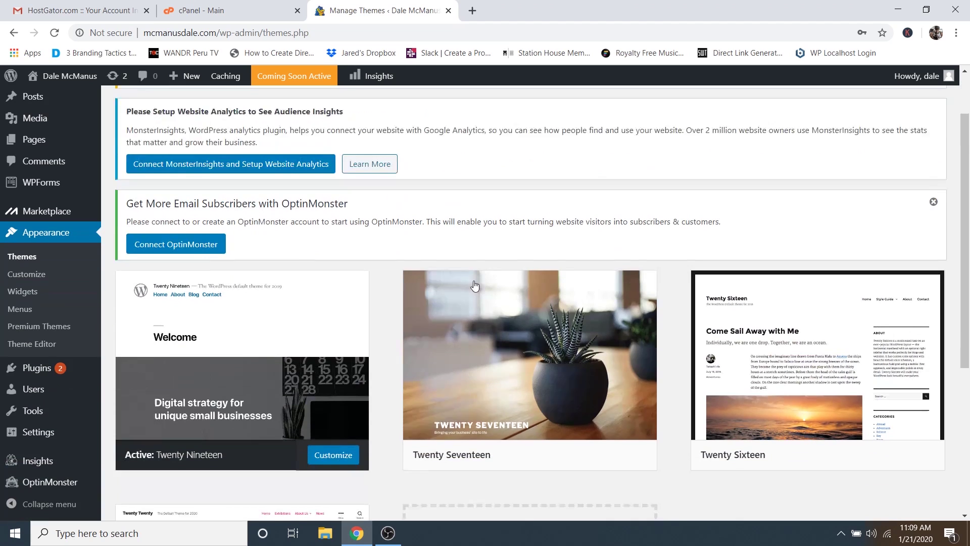
pyautogui.scroll(-2, 475, 286)
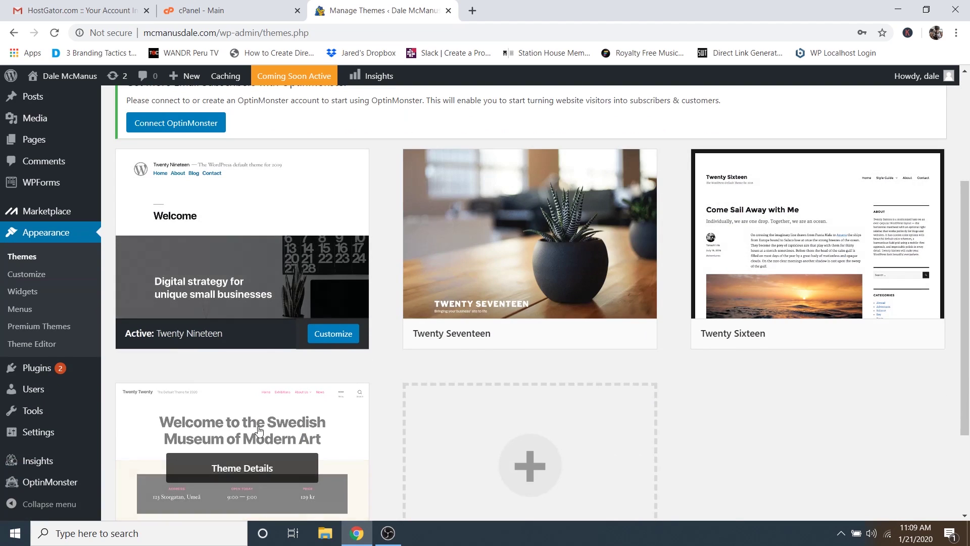
pyautogui.scroll(-1, 259, 430)
pyautogui.scroll(1, 386, 318)
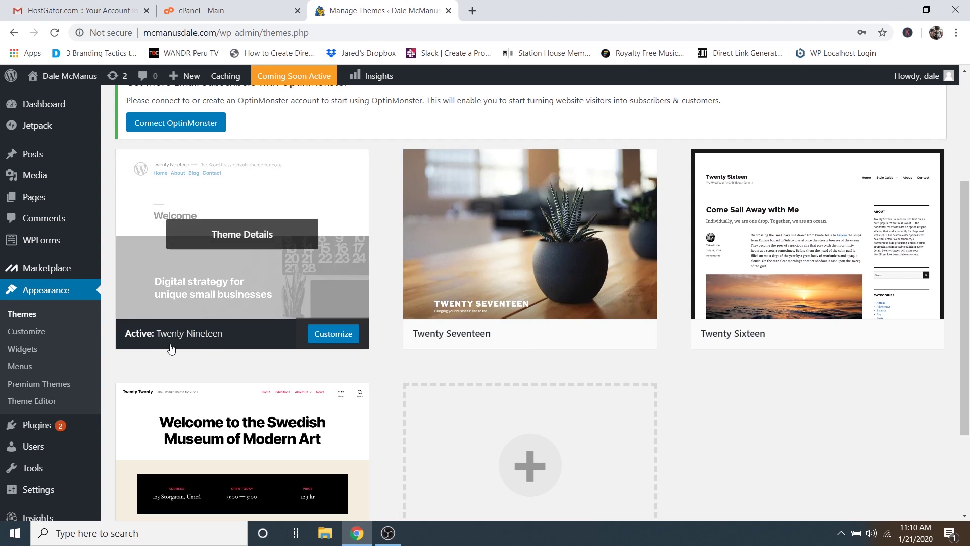
pyautogui.scroll(1, 282, 344)
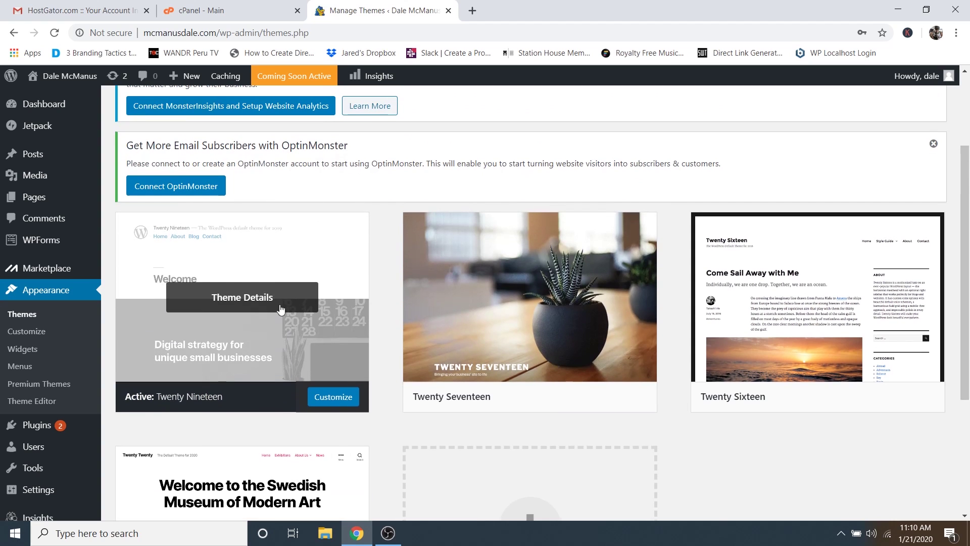
pyautogui.moveTo(67, 79)
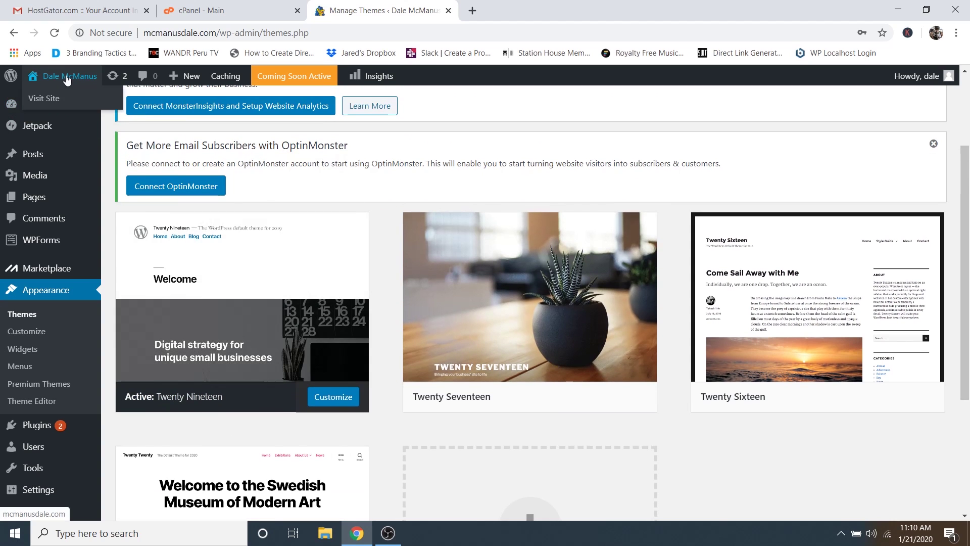
pyautogui.rightClick(44, 99)
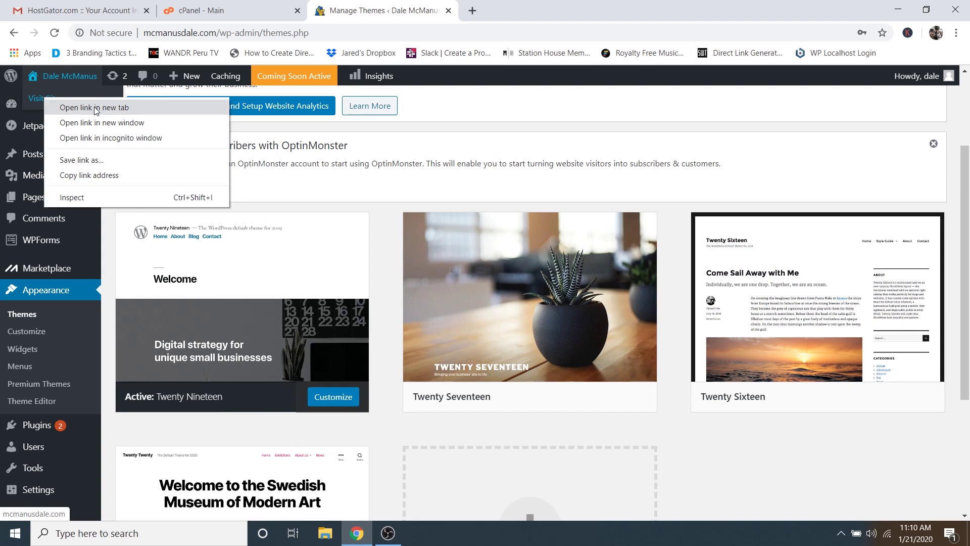
pyautogui.click(94, 107)
pyautogui.hotkey('ctrl', 'Tab')
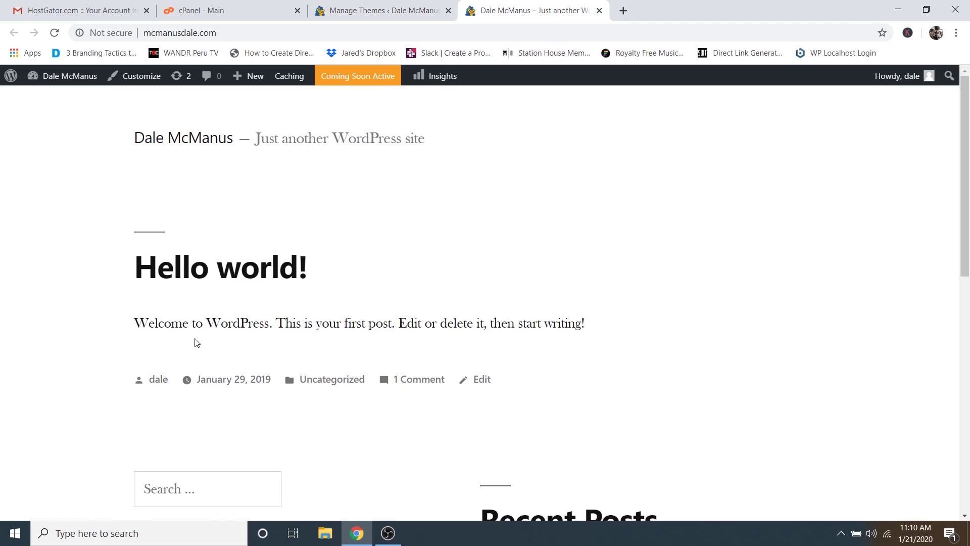
pyautogui.scroll(-8, 639, 214)
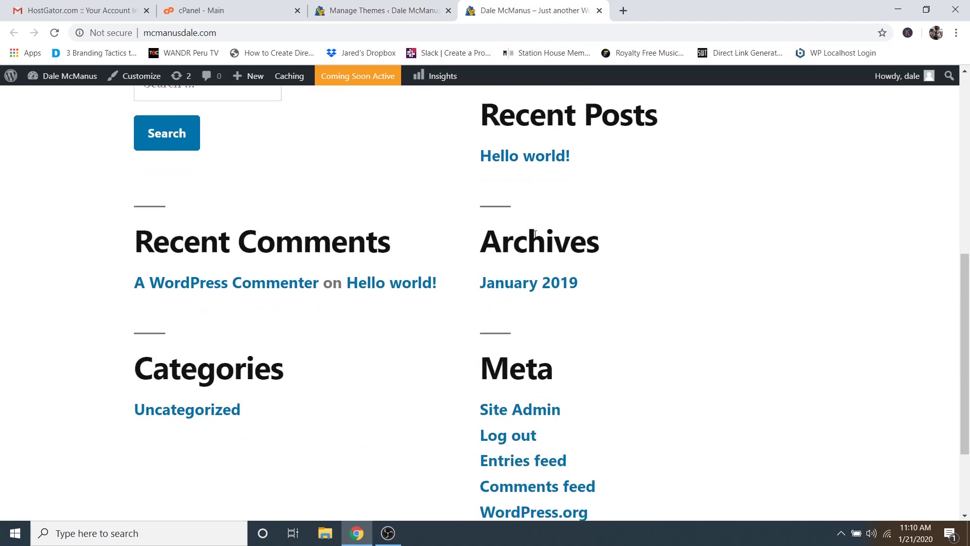
pyautogui.scroll(-2, 621, 270)
pyautogui.scroll(10, 606, 325)
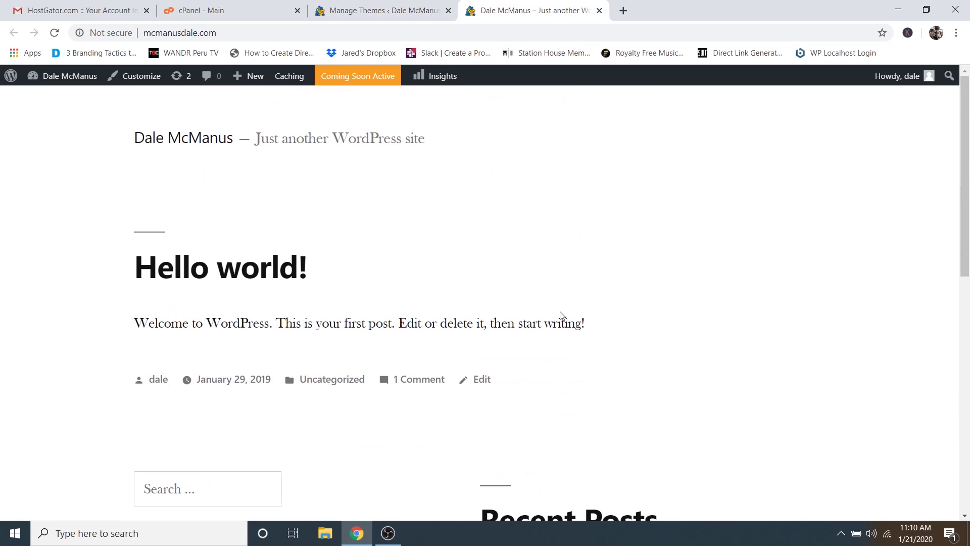
pyautogui.click(599, 10)
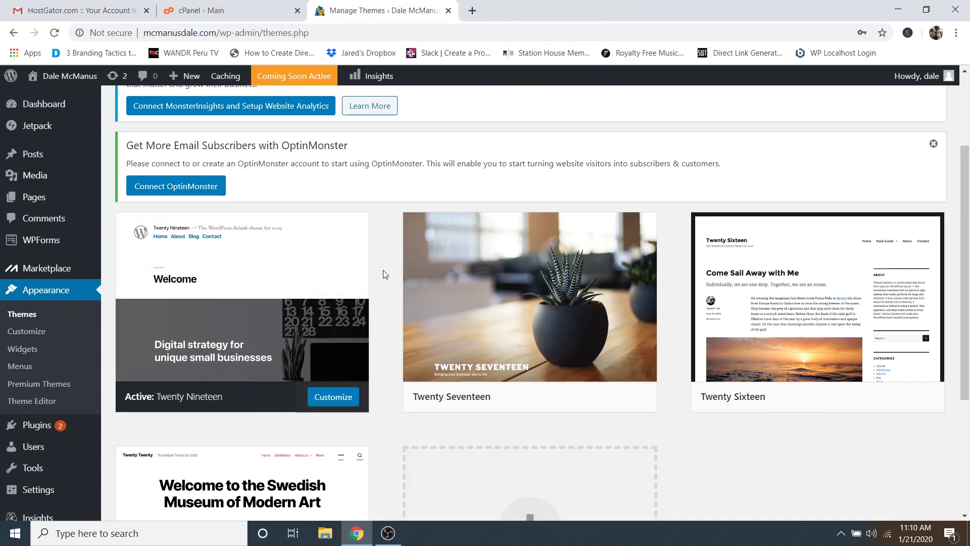
pyautogui.scroll(-2, 383, 269)
pyautogui.scroll(-2, 383, 270)
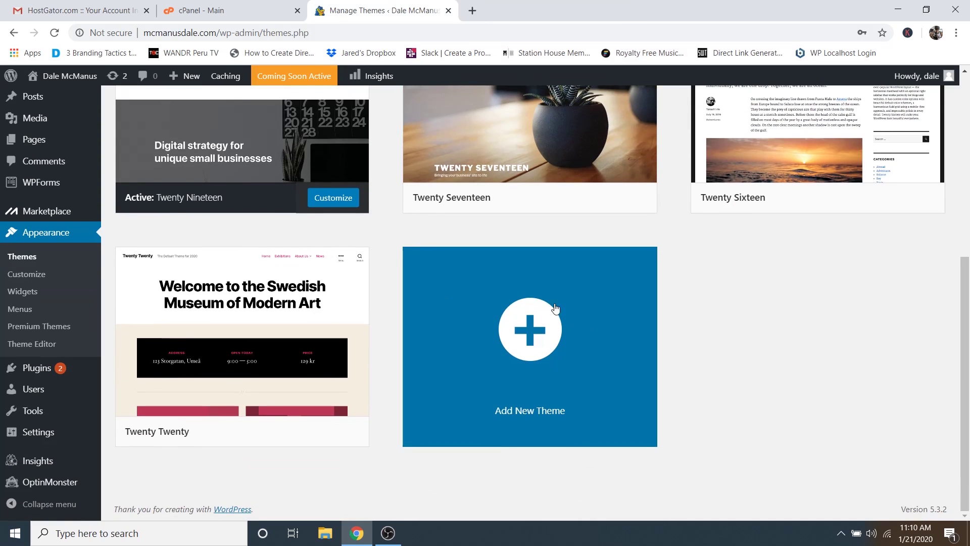
# - Search the theme directory for 'astra', install the Astra theme, and activate it
pyautogui.click(531, 342)
pyautogui.scroll(-3, 703, 315)
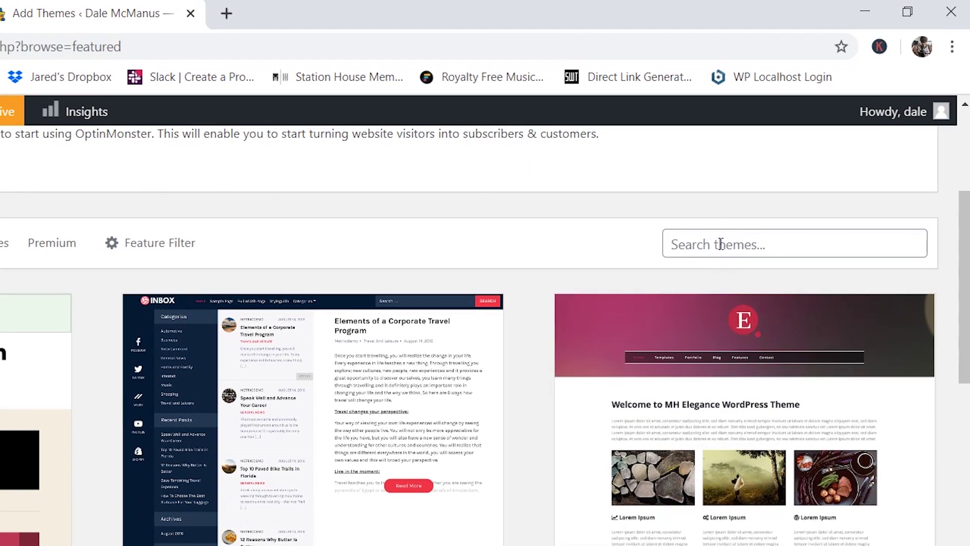
pyautogui.click(720, 243)
pyautogui.write('astra')
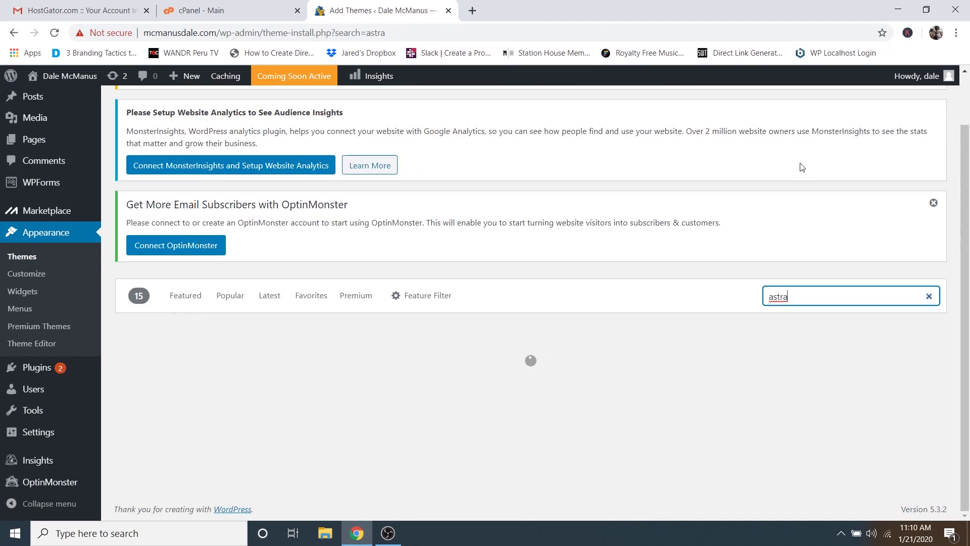
pyautogui.scroll(-2, 802, 167)
pyautogui.moveTo(297, 309)
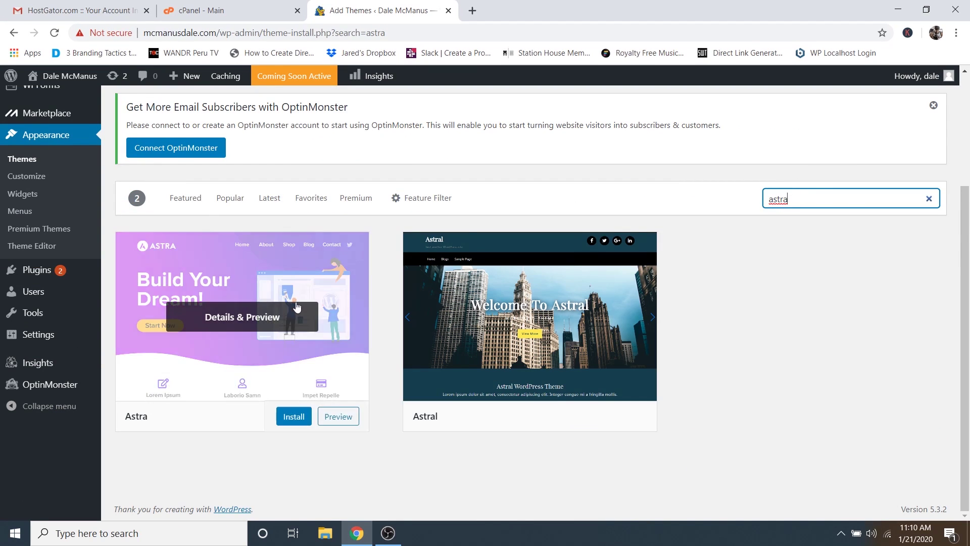
pyautogui.click(294, 418)
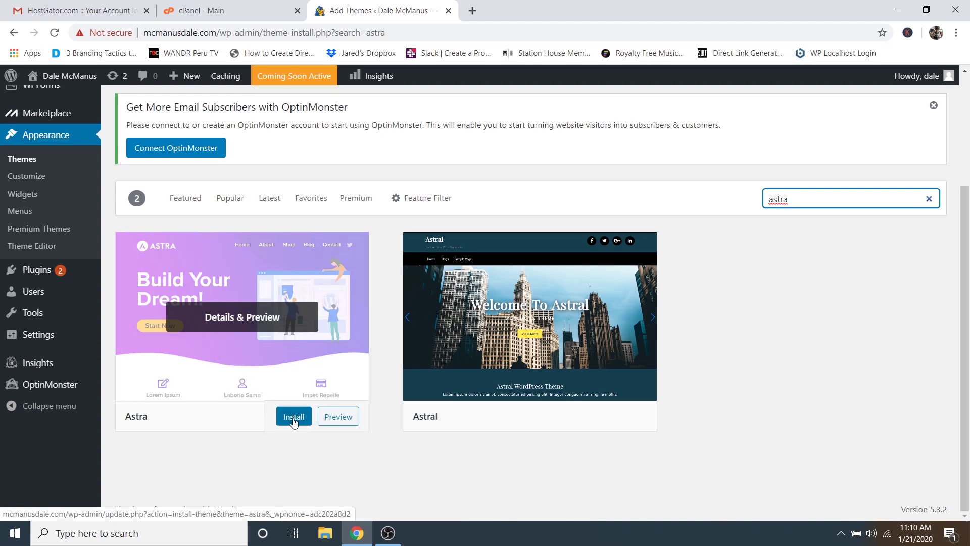
pyautogui.click(294, 418)
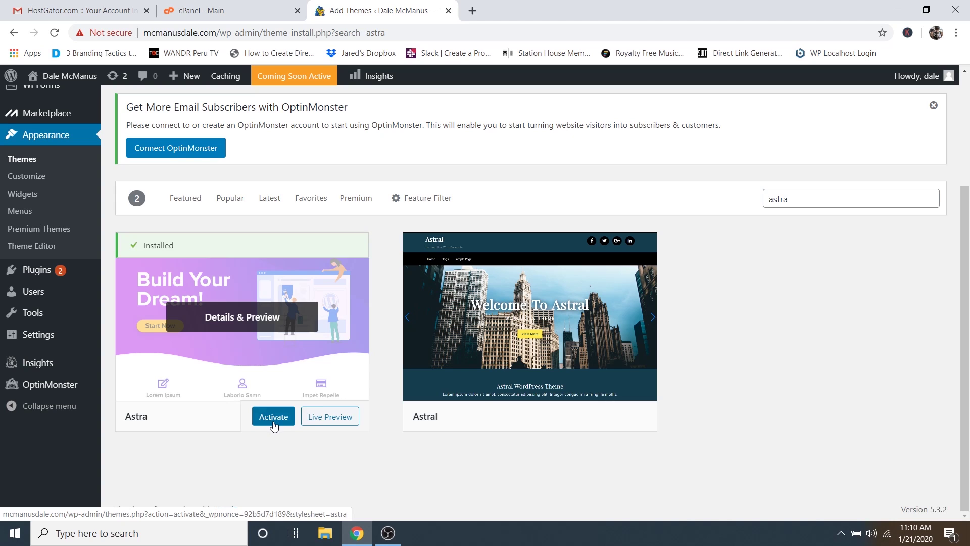
pyautogui.click(273, 416)
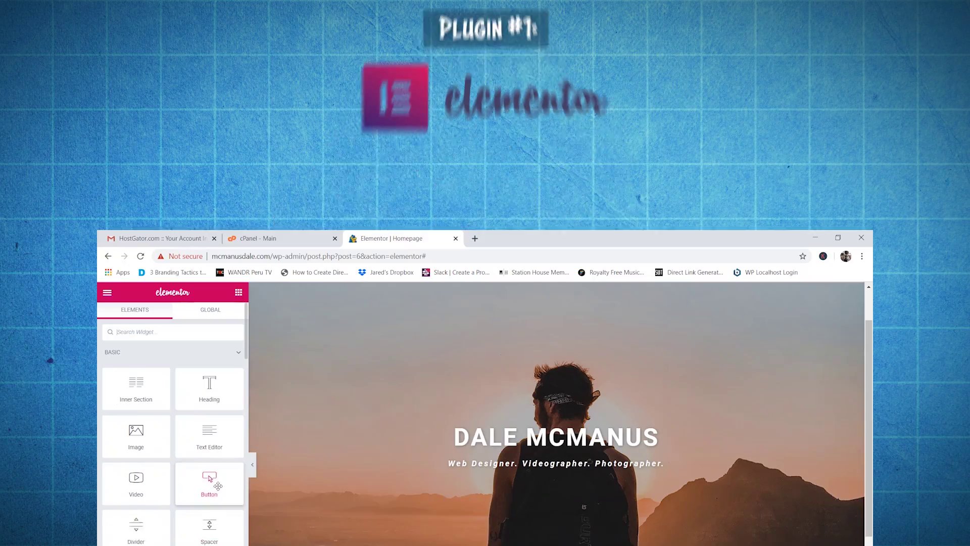
pyautogui.moveTo(209, 336); pyautogui.dragTo(539, 329)
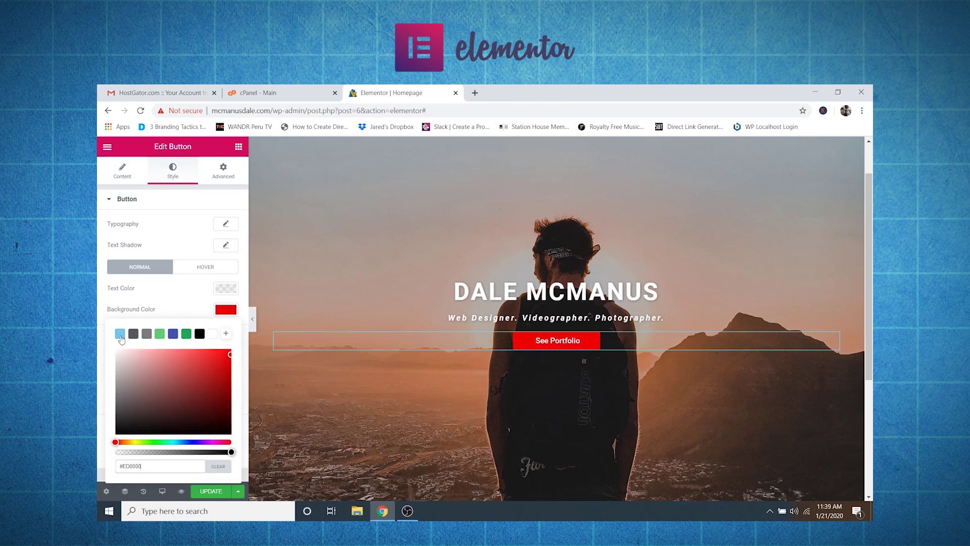
pyautogui.click(120, 334)
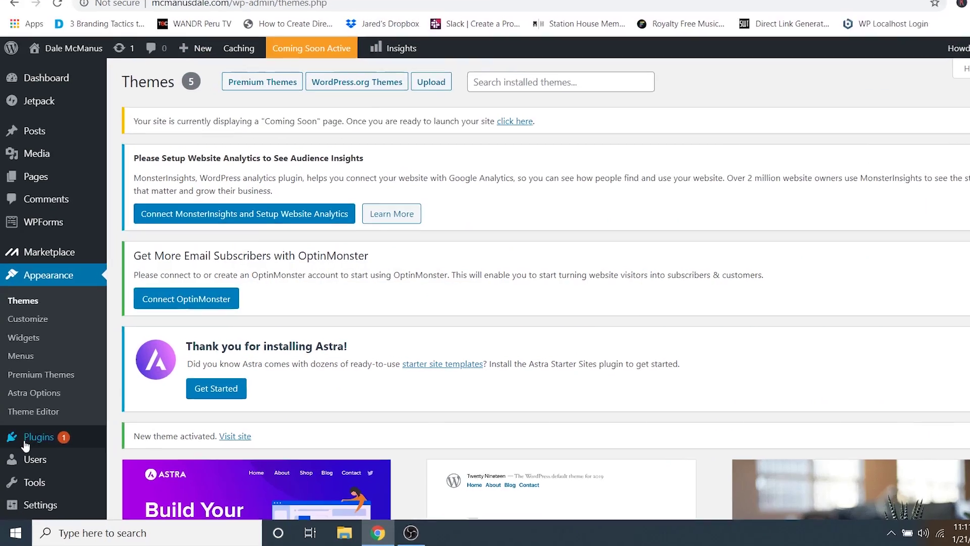
pyautogui.moveTo(35, 445)
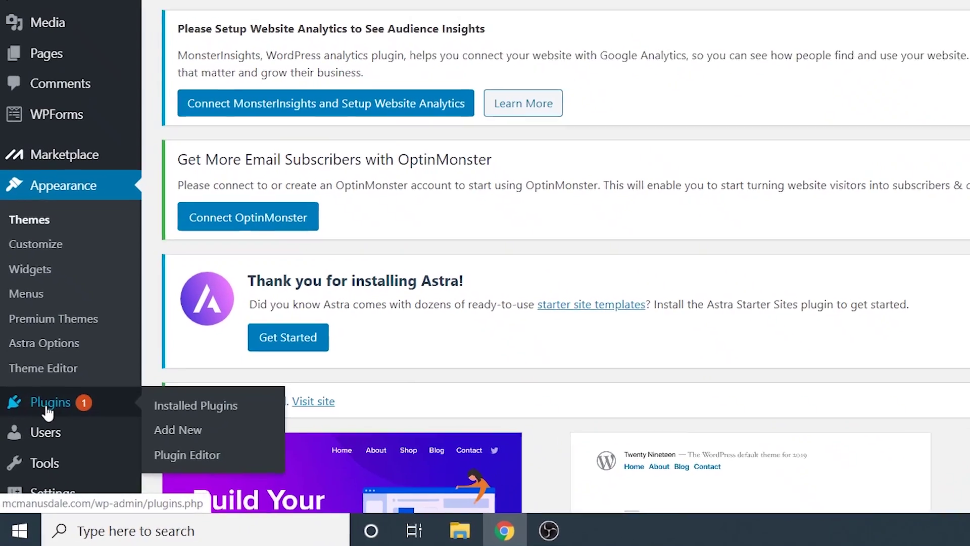
# - Find Elementor Page Builder in Plugins > Add New, install and activate it, then return to Add New
pyautogui.click(199, 434)
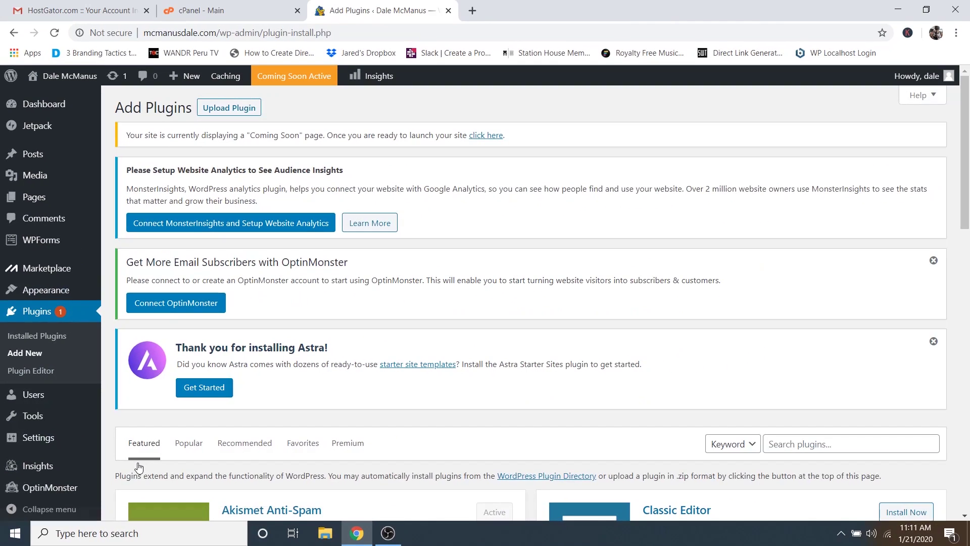
pyautogui.scroll(-5, 709, 393)
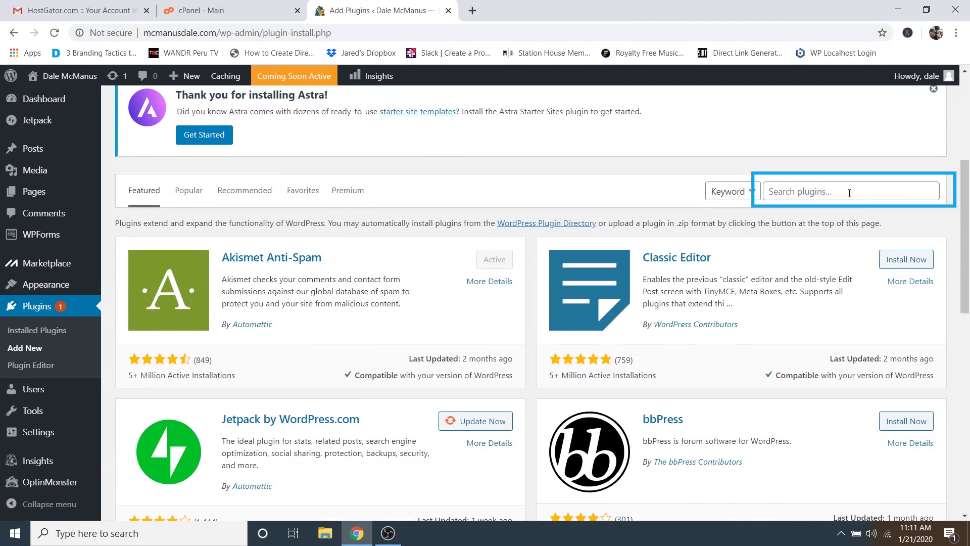
pyautogui.click(815, 187)
pyautogui.write('e')
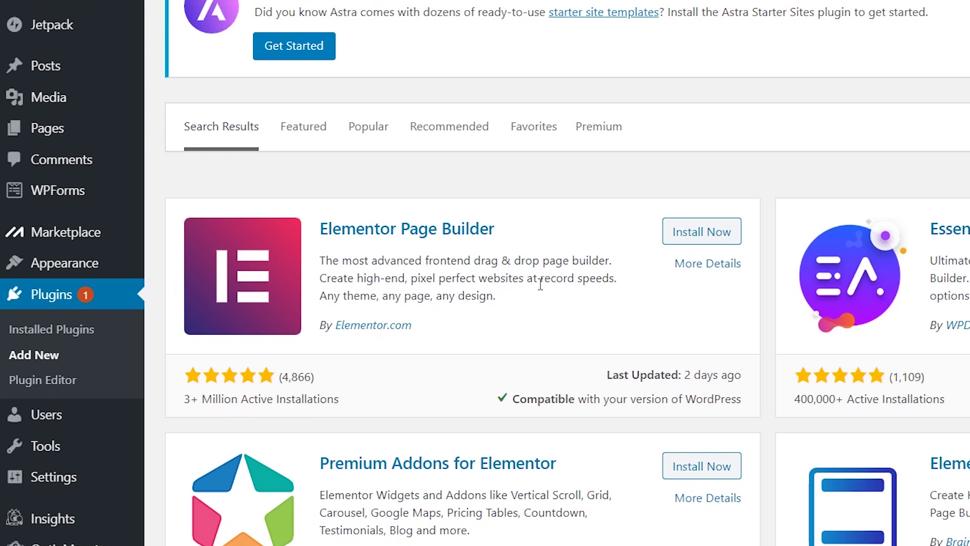
pyautogui.click(701, 235)
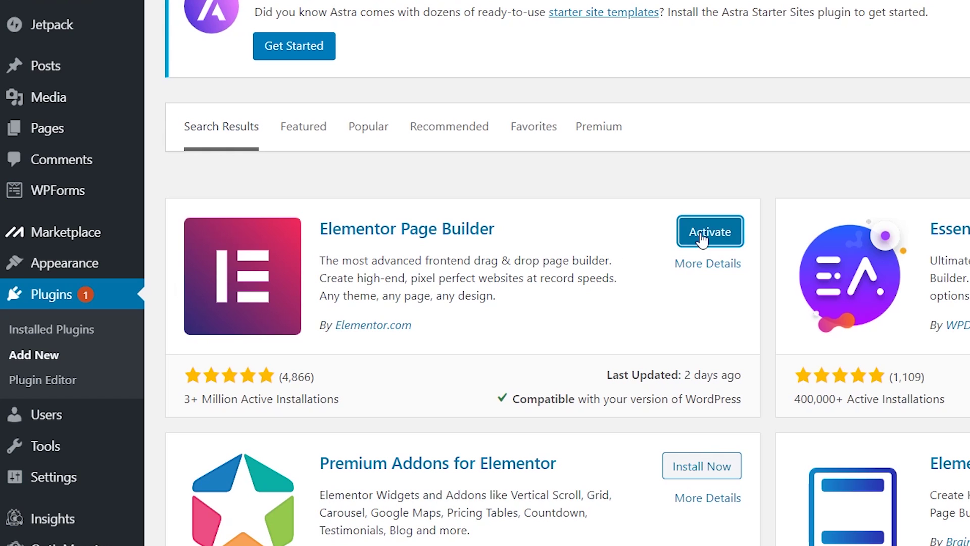
pyautogui.click(702, 236)
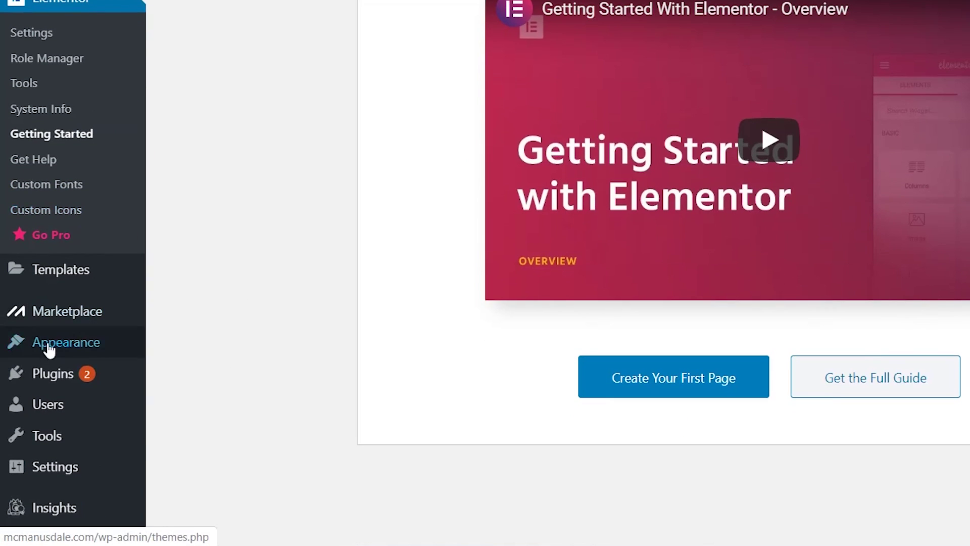
pyautogui.moveTo(42, 387)
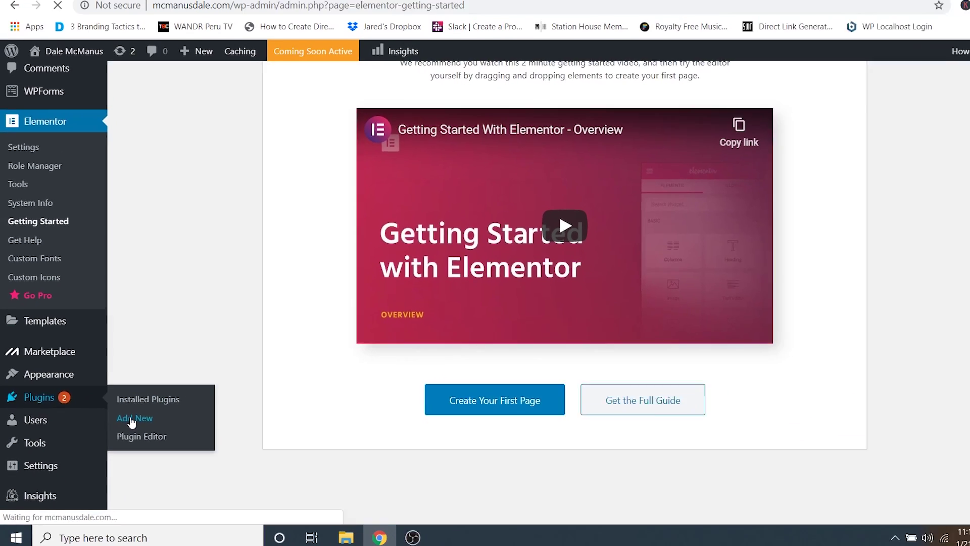
pyautogui.click(180, 404)
# - Search plugins for 'elementor', then install and activate Essential Addons for Elementor
pyautogui.scroll(-2, 929, 311)
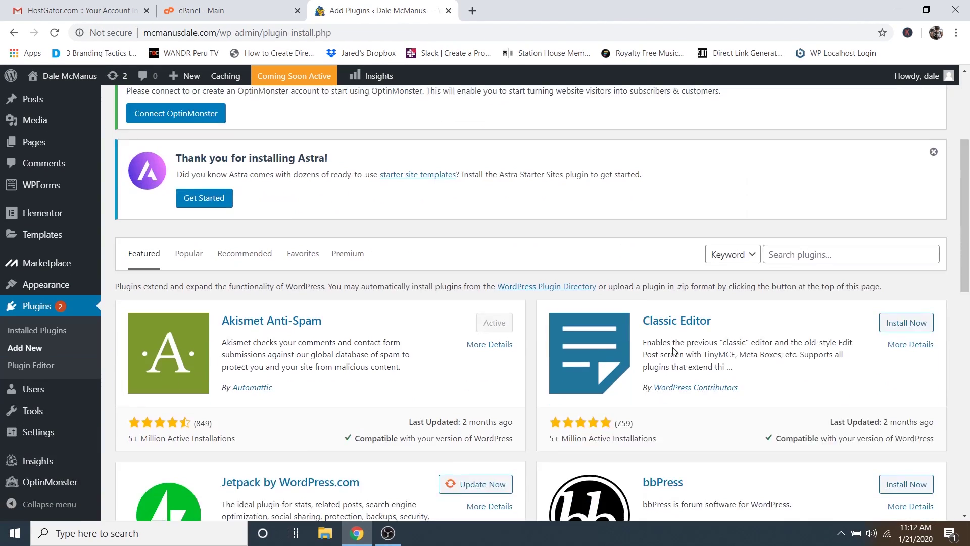
pyautogui.scroll(-1, 675, 353)
pyautogui.click(805, 192)
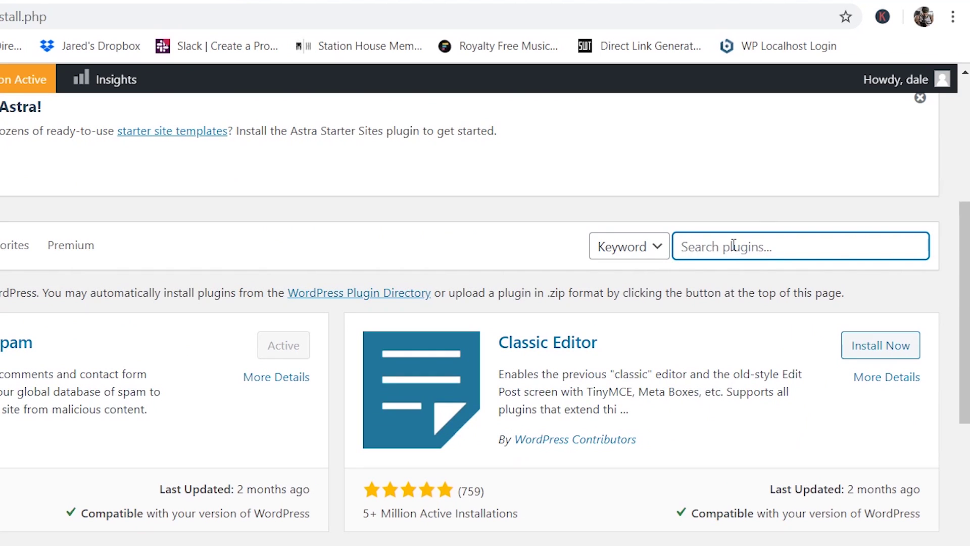
pyautogui.write('elementor')
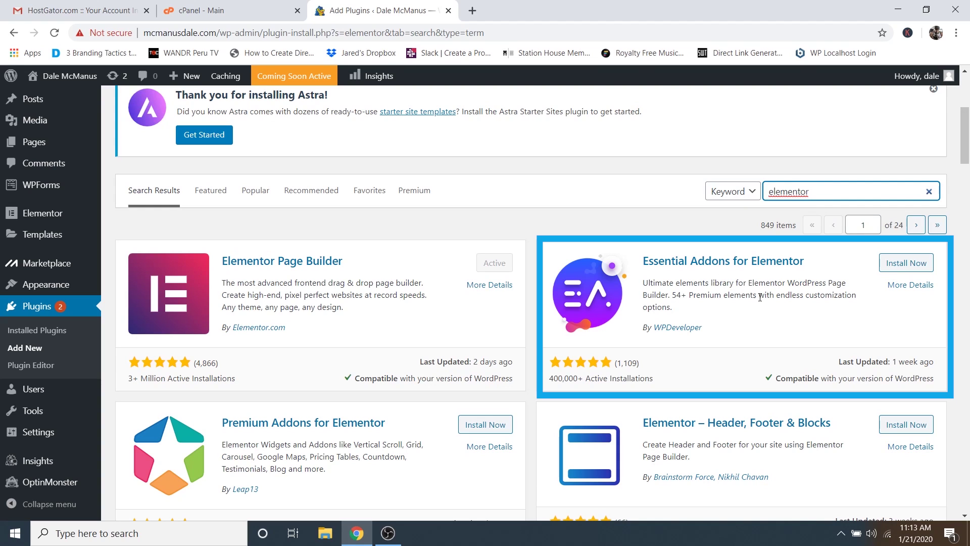
pyautogui.click(909, 269)
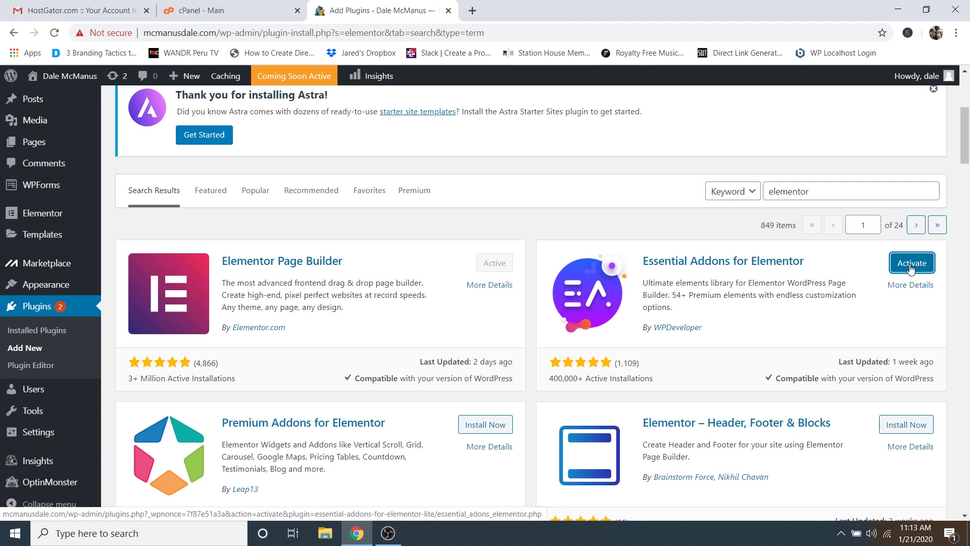
pyautogui.click(911, 269)
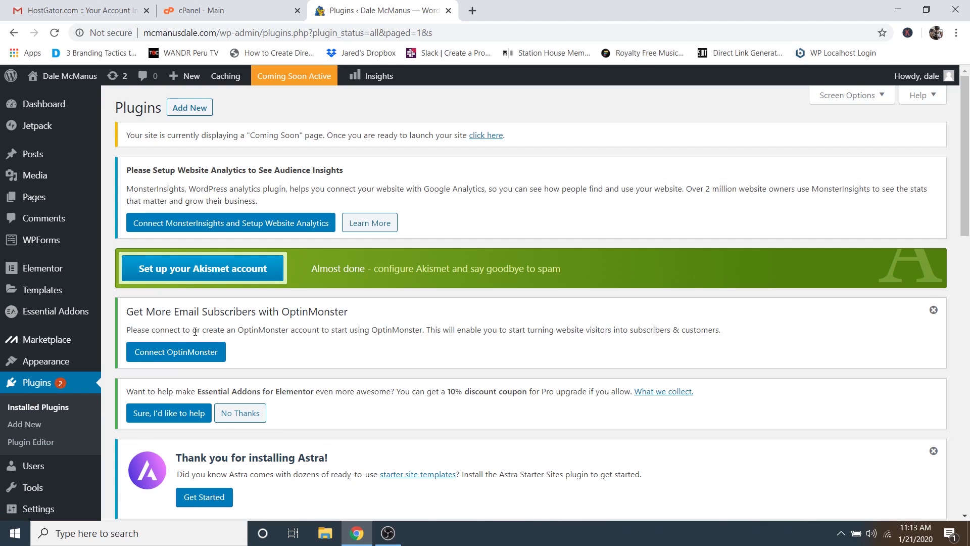
# - Search plugins for 'instagram', then install and activate Smash Balloon Social Photo Feed
pyautogui.click(34, 430)
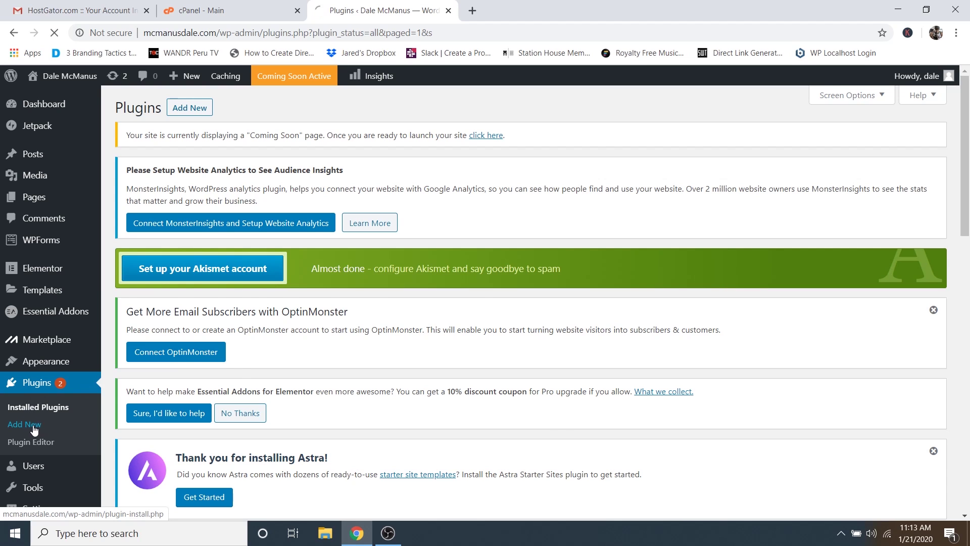
pyautogui.scroll(-3, 611, 370)
pyautogui.scroll(-3, 611, 371)
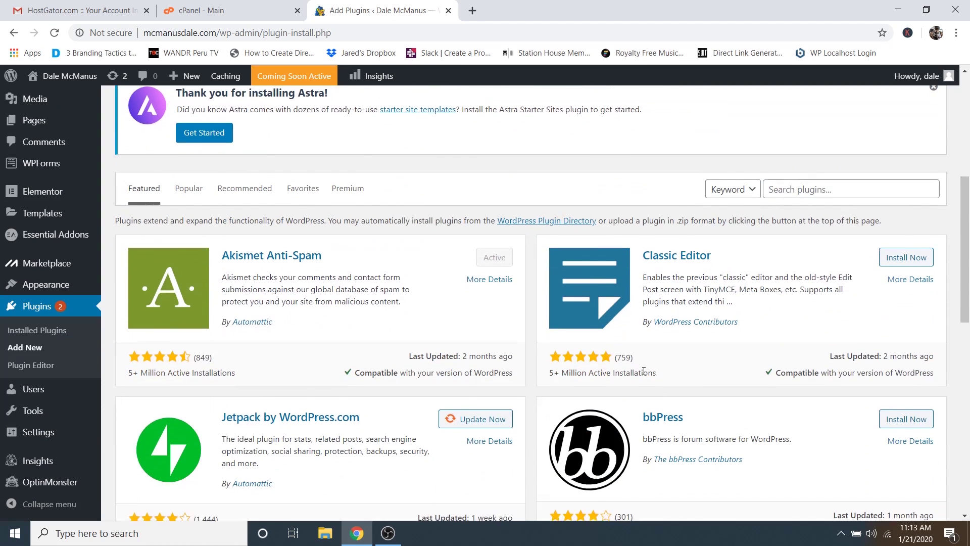
pyautogui.click(814, 188)
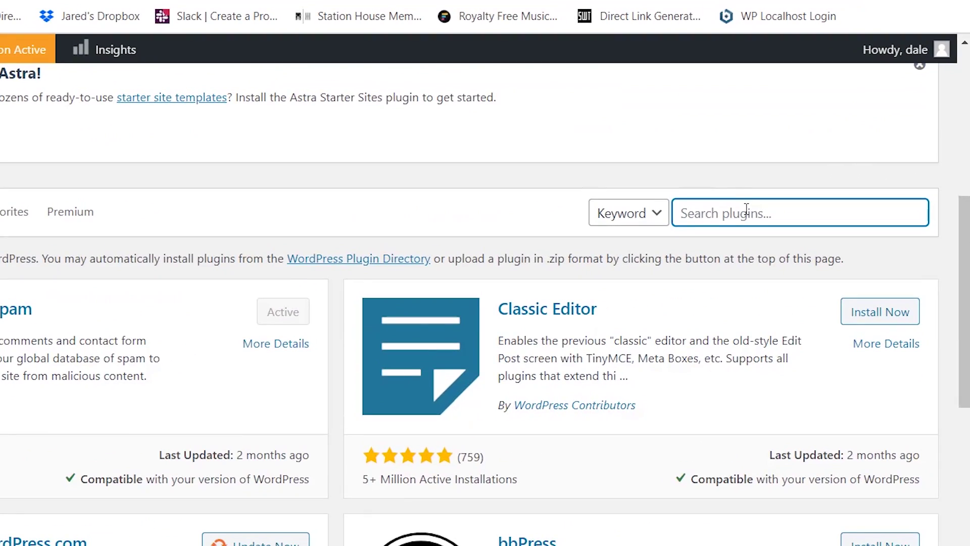
pyautogui.write('instagram')
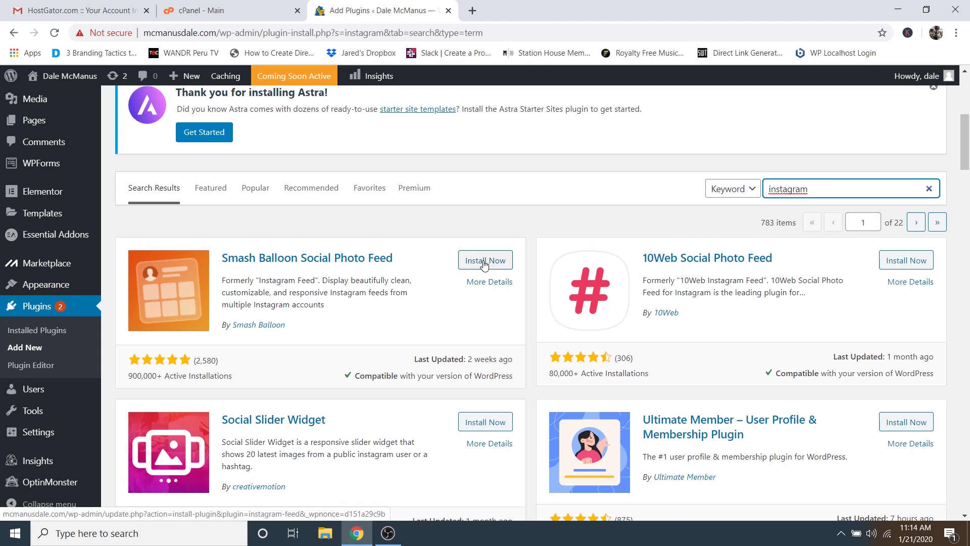
pyautogui.click(484, 264)
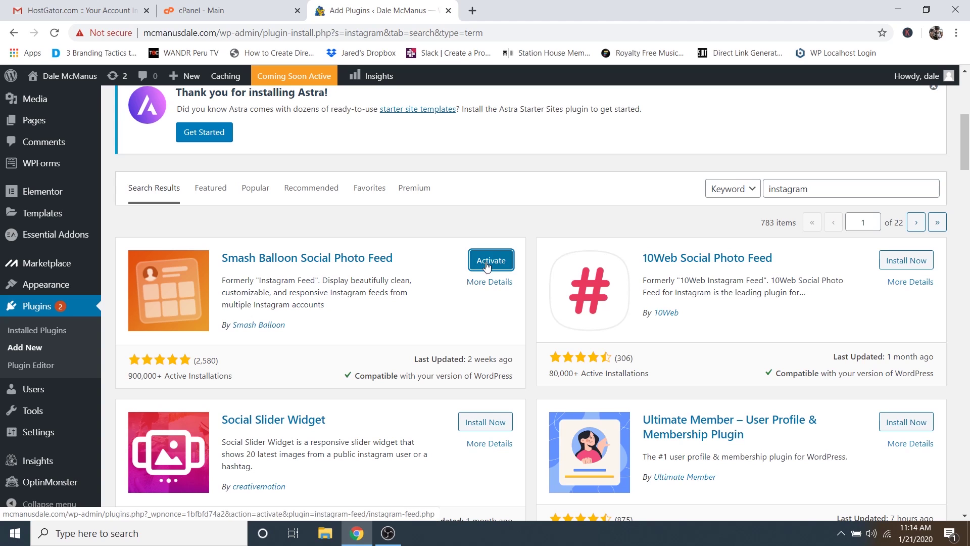
pyautogui.click(490, 261)
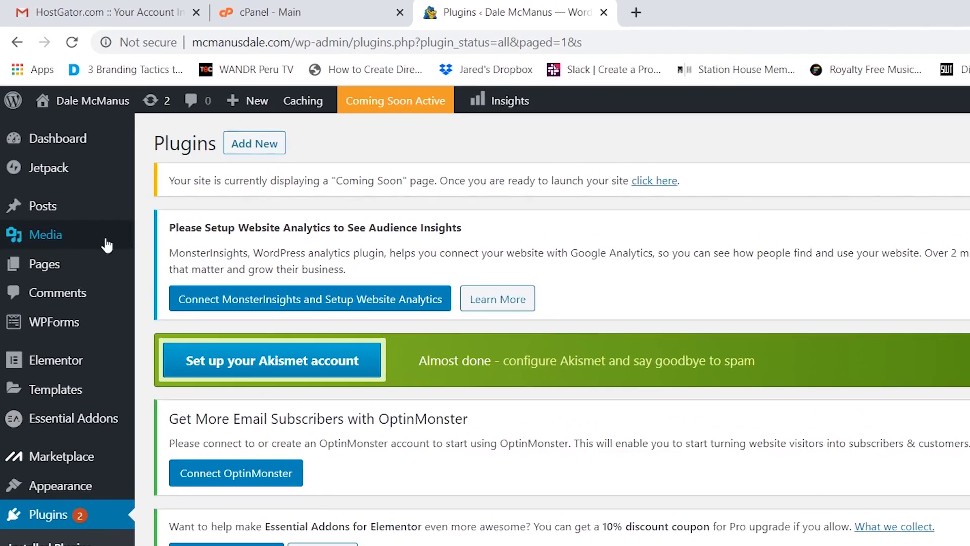
pyautogui.moveTo(34, 202)
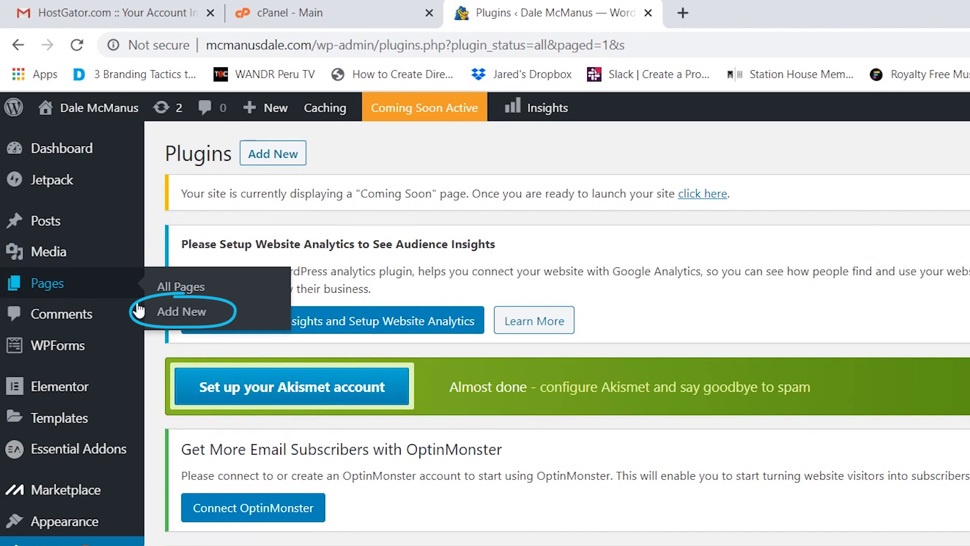
# - Create a new blank WordPress page titled 'Homepage'
pyautogui.click(193, 314)
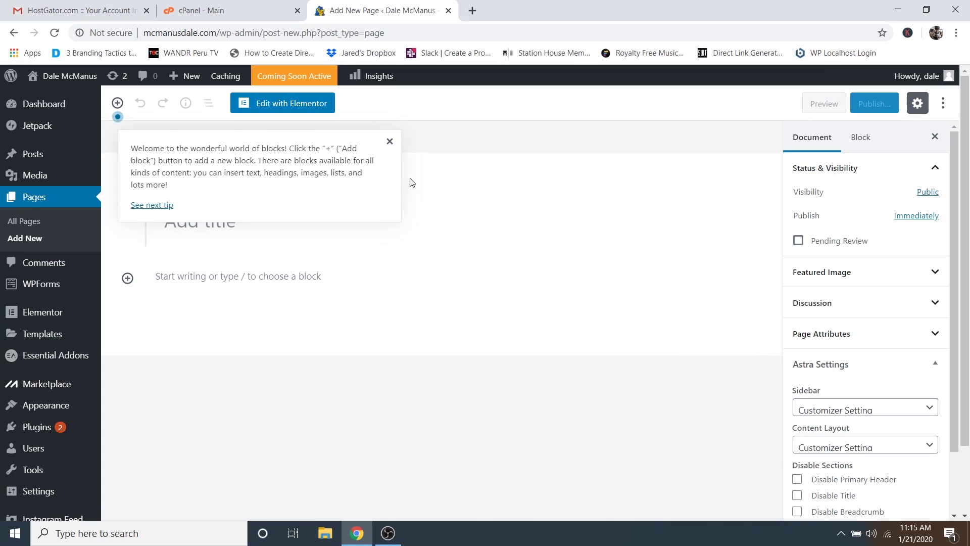
pyautogui.click(390, 142)
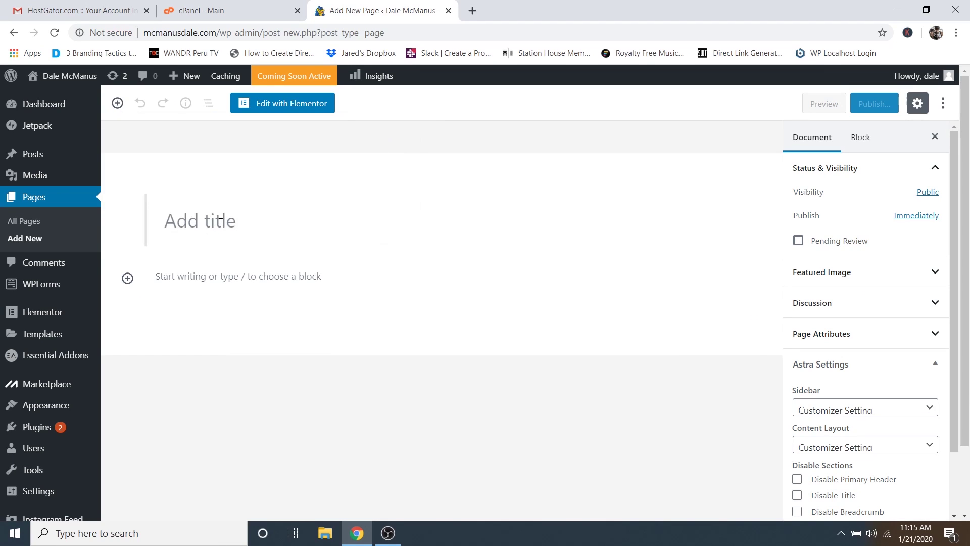
pyautogui.write('Homepage')
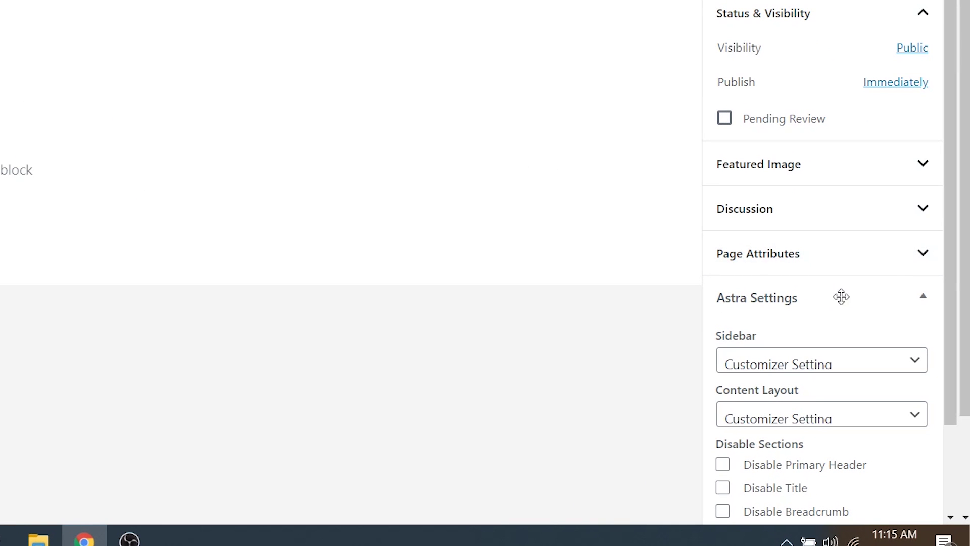
# - Give the Homepage page the Elementor Full Width template and publish it
pyautogui.click(918, 296)
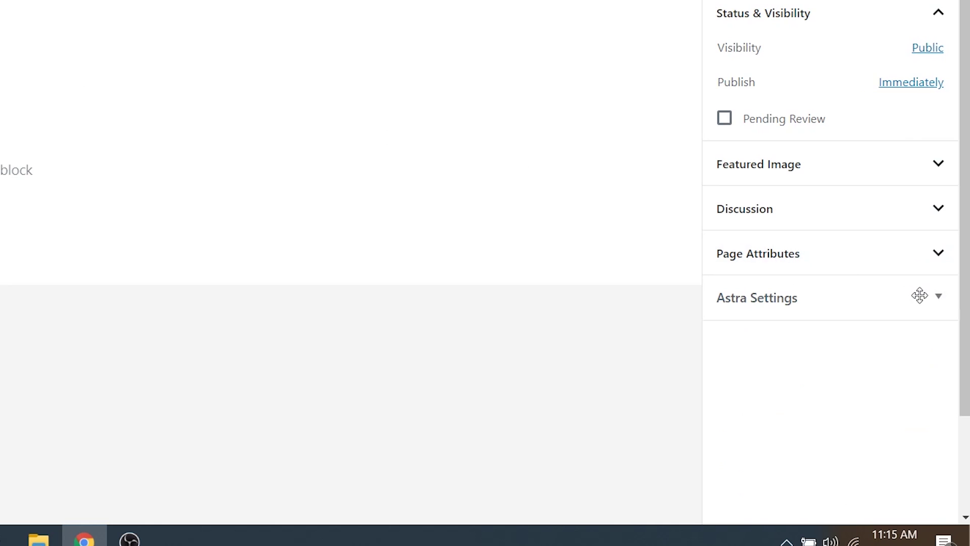
pyautogui.click(880, 263)
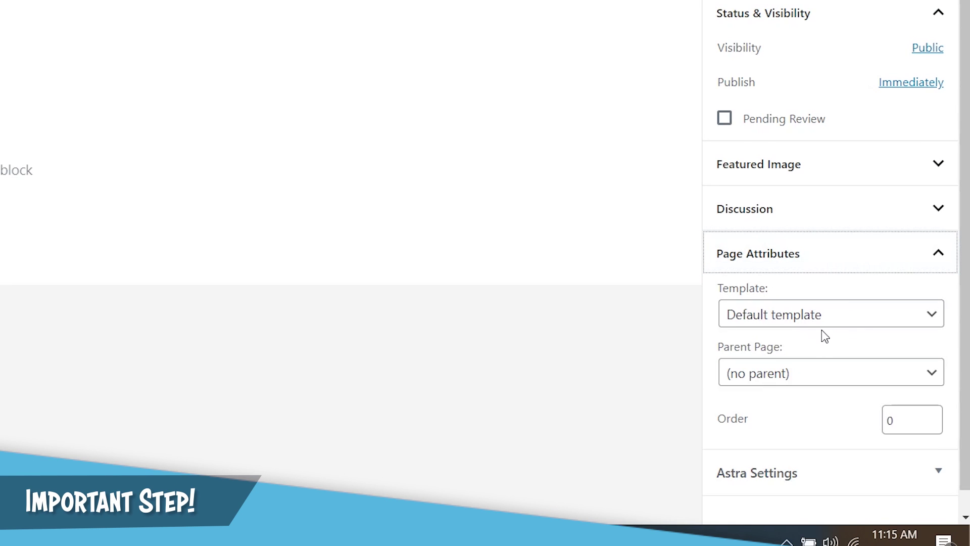
pyautogui.click(791, 318)
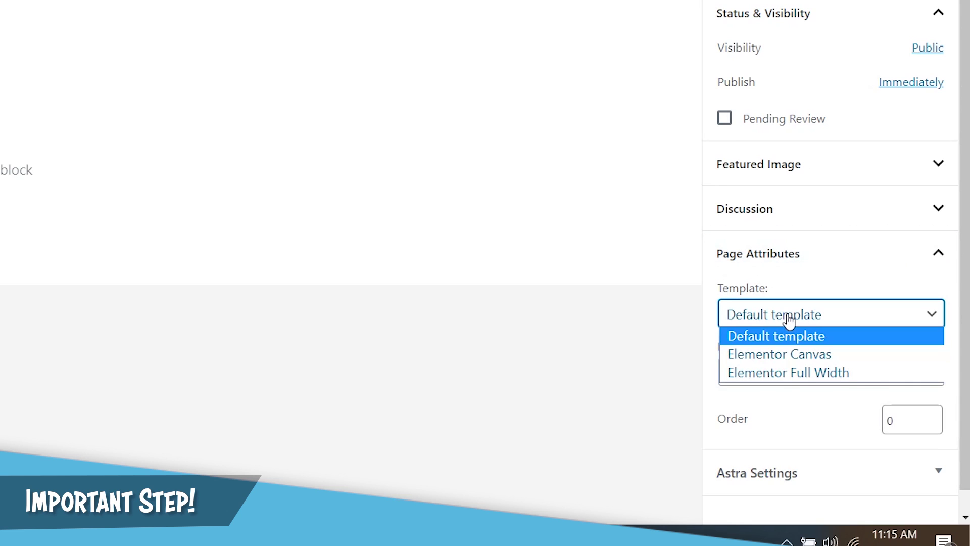
pyautogui.click(794, 373)
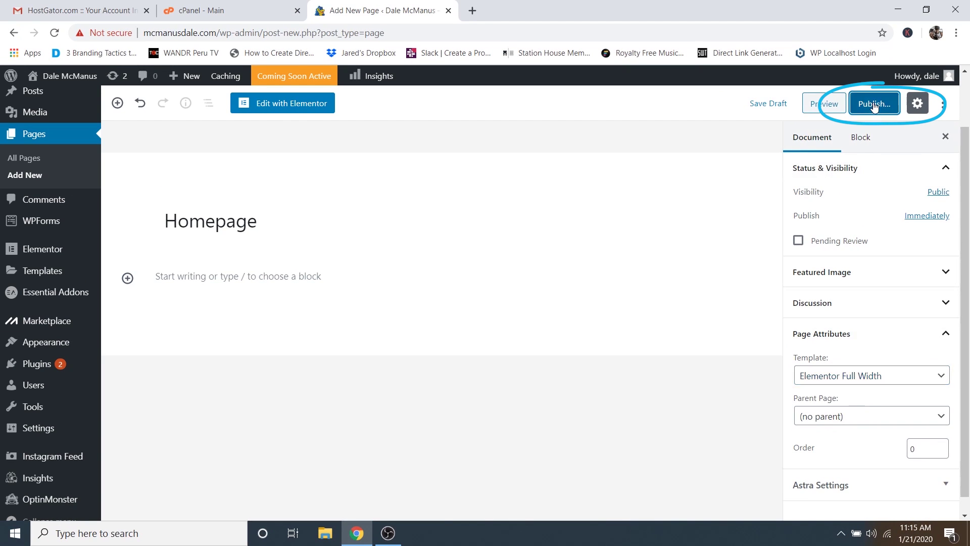
pyautogui.click(875, 104)
pyautogui.click(880, 104)
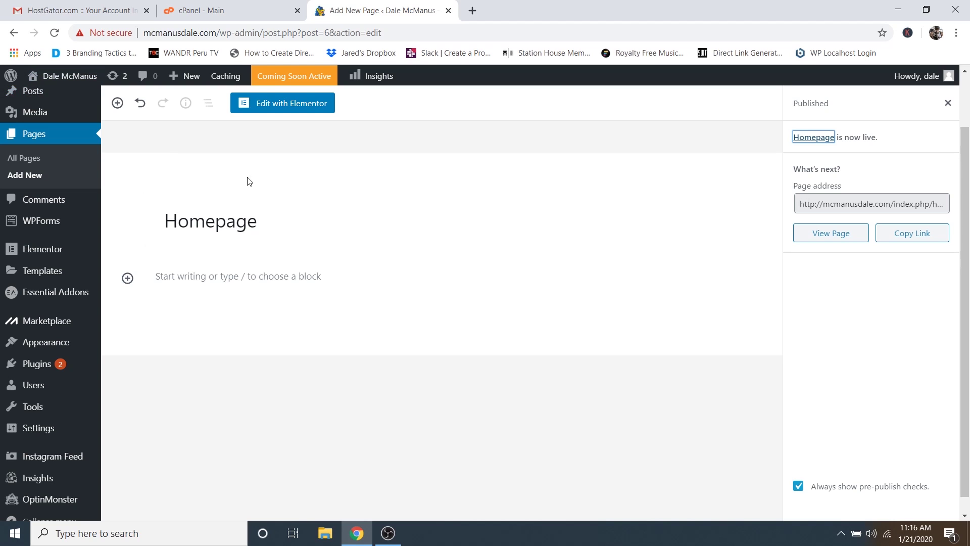
pyautogui.moveTo(53, 80)
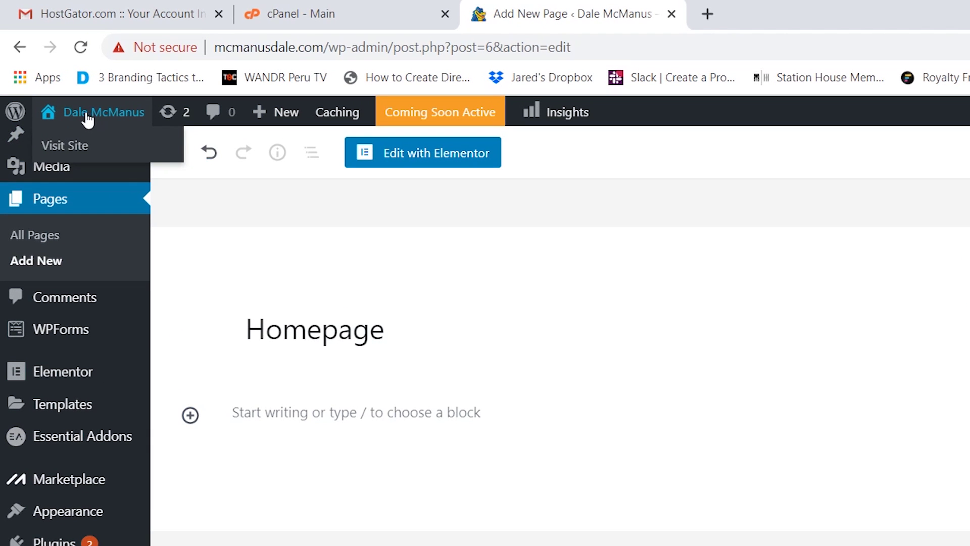
# - In the Customizer, set the static front page to 'Homepage', publish, and close it
pyautogui.click(69, 155)
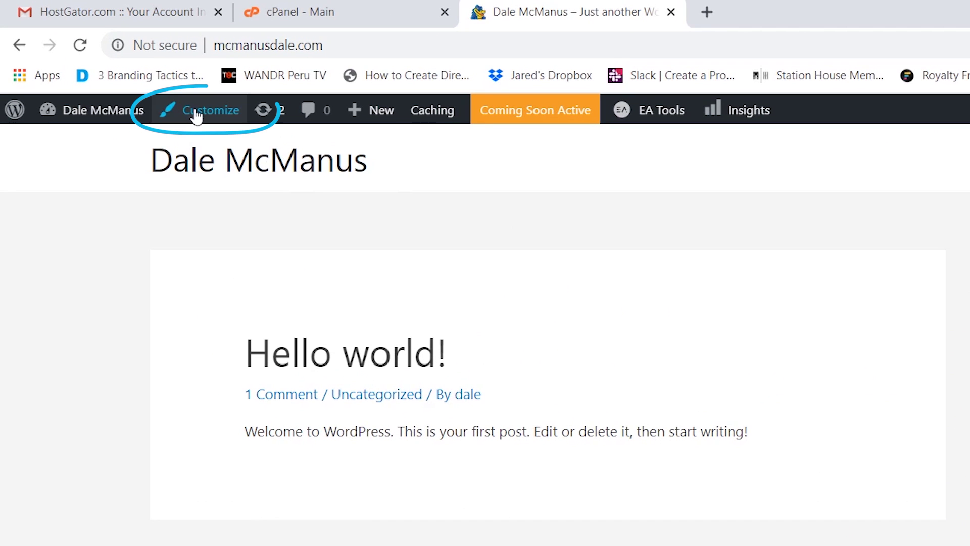
pyautogui.click(201, 117)
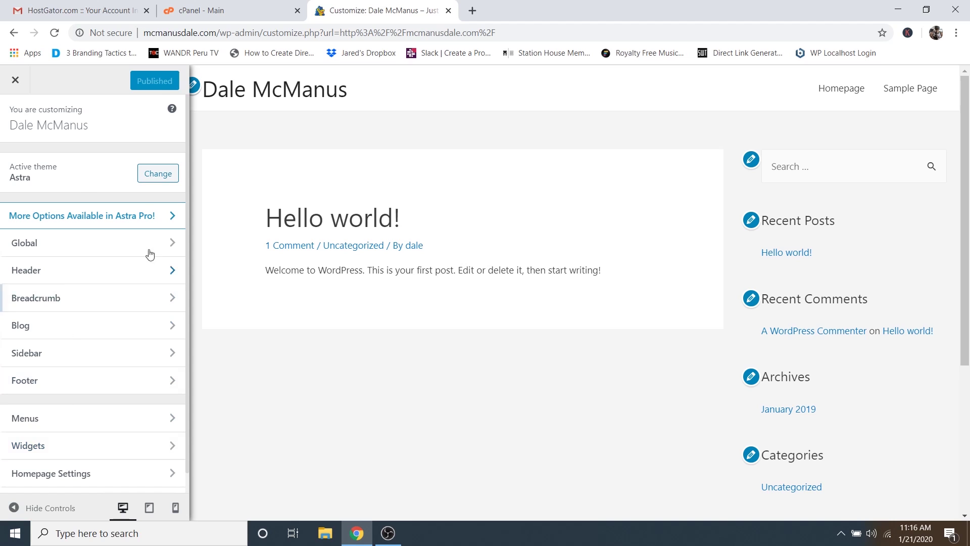
pyautogui.scroll(-1, 91, 407)
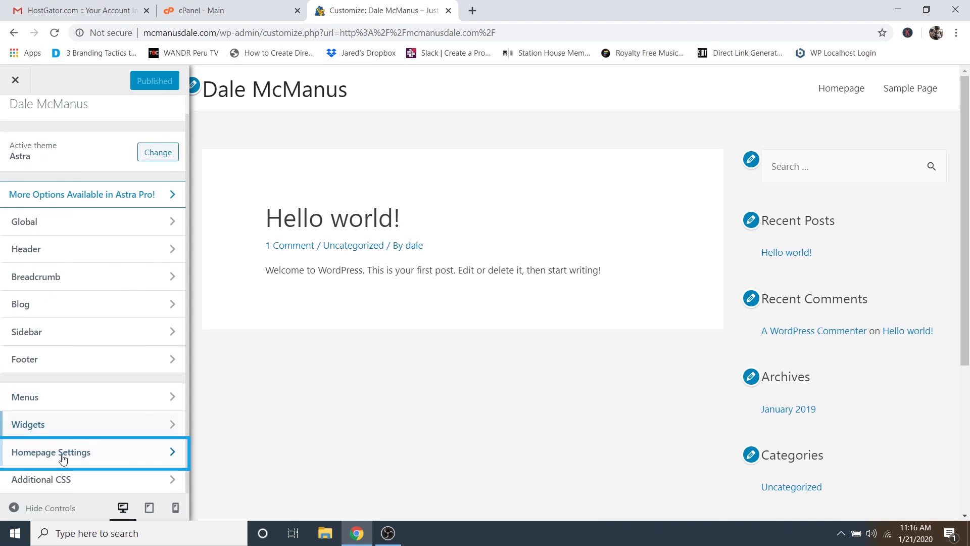
pyautogui.click(80, 455)
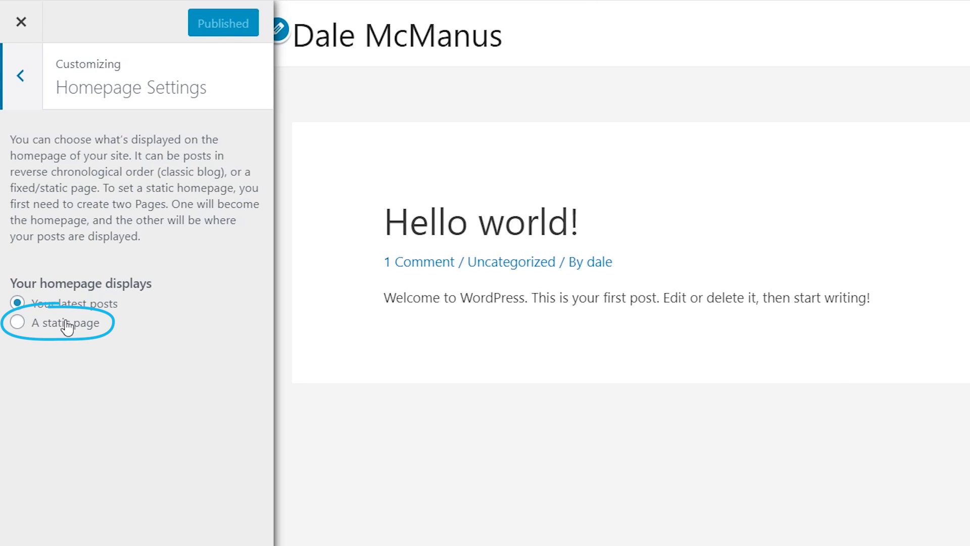
pyautogui.click(67, 326)
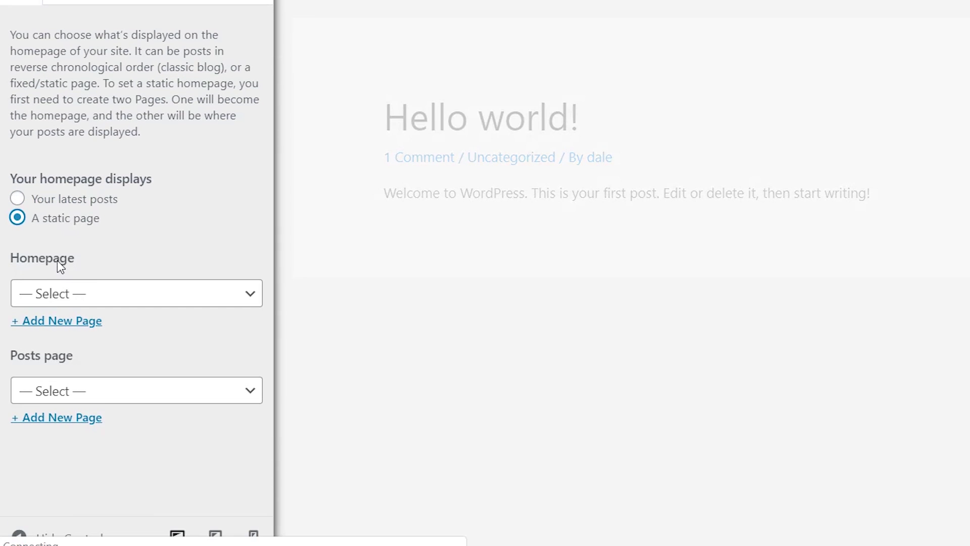
pyautogui.click(76, 296)
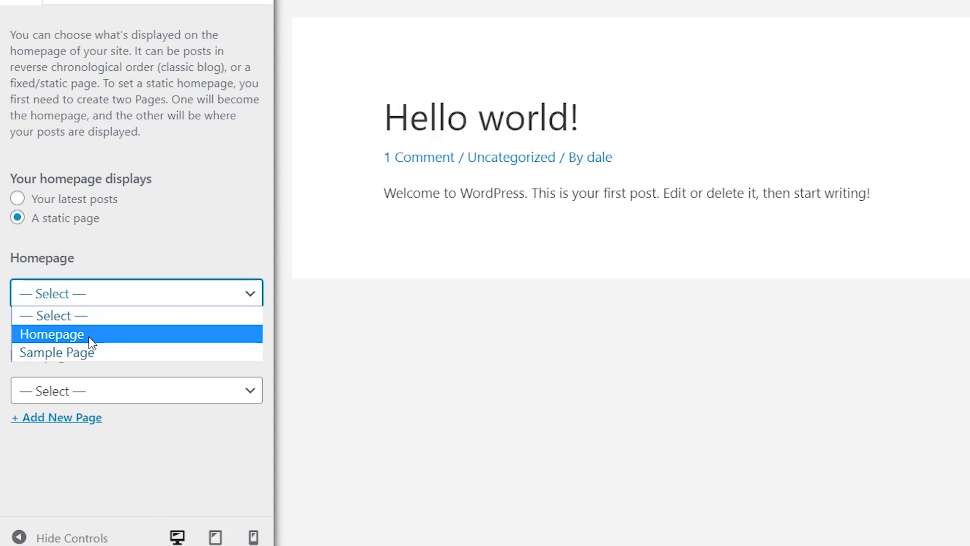
pyautogui.click(91, 334)
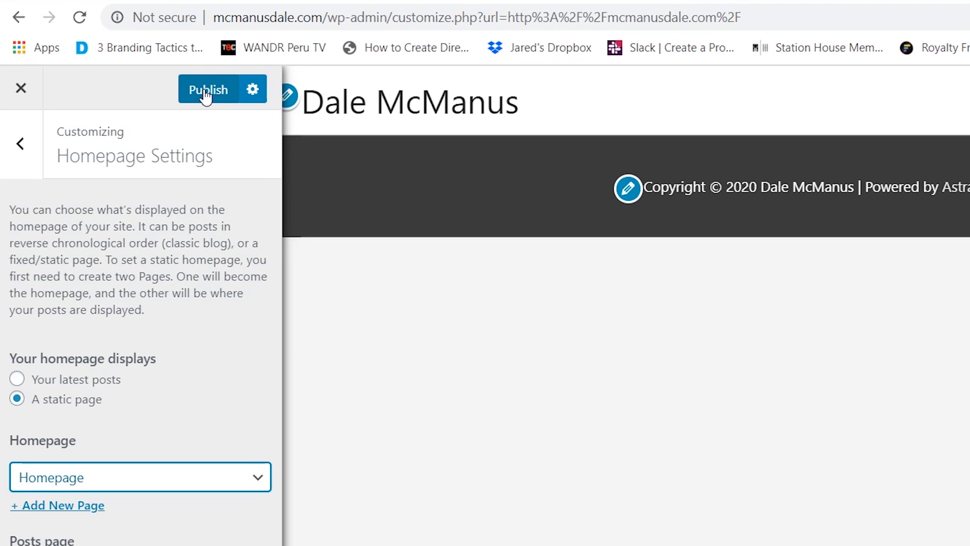
pyautogui.click(206, 92)
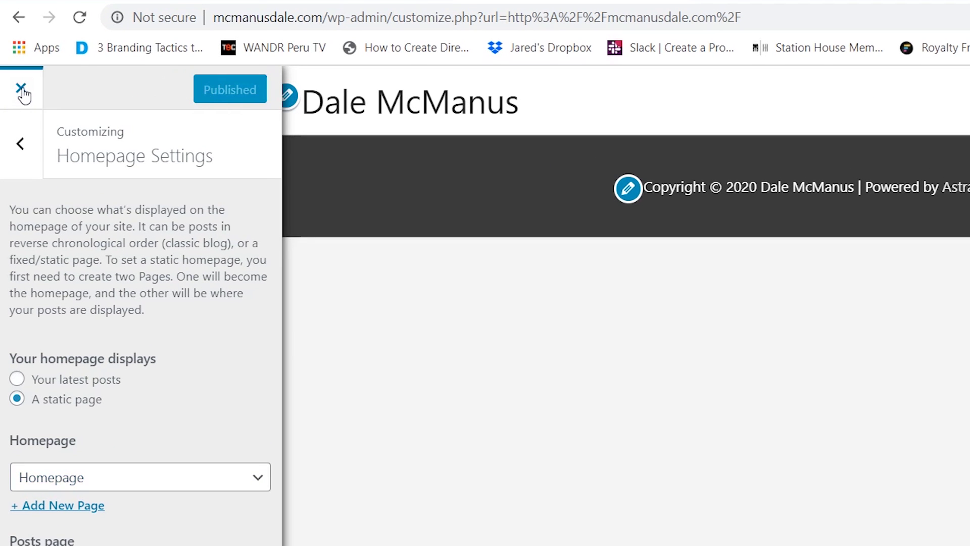
pyautogui.click(21, 90)
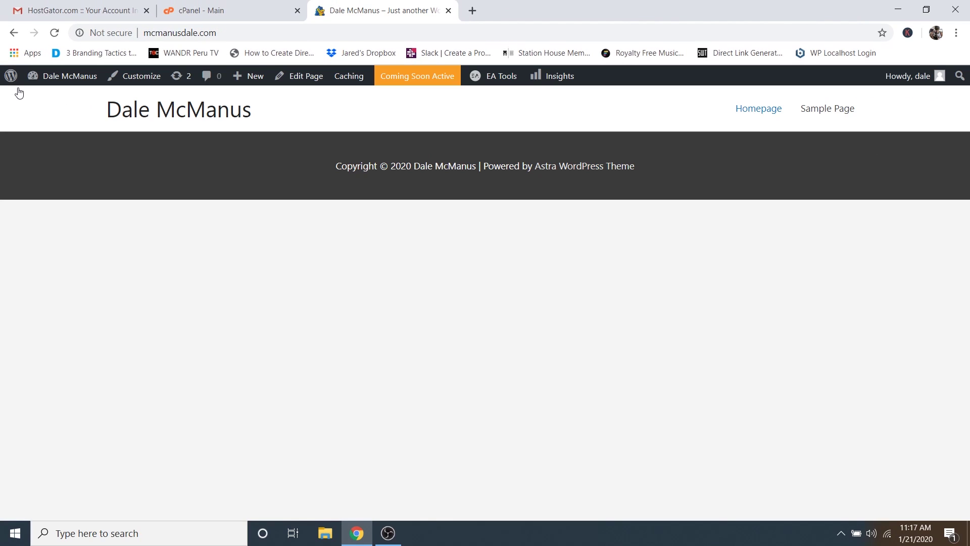
# - Open the Homepage page in the Elementor editor and browse the widget panel
pyautogui.click(308, 80)
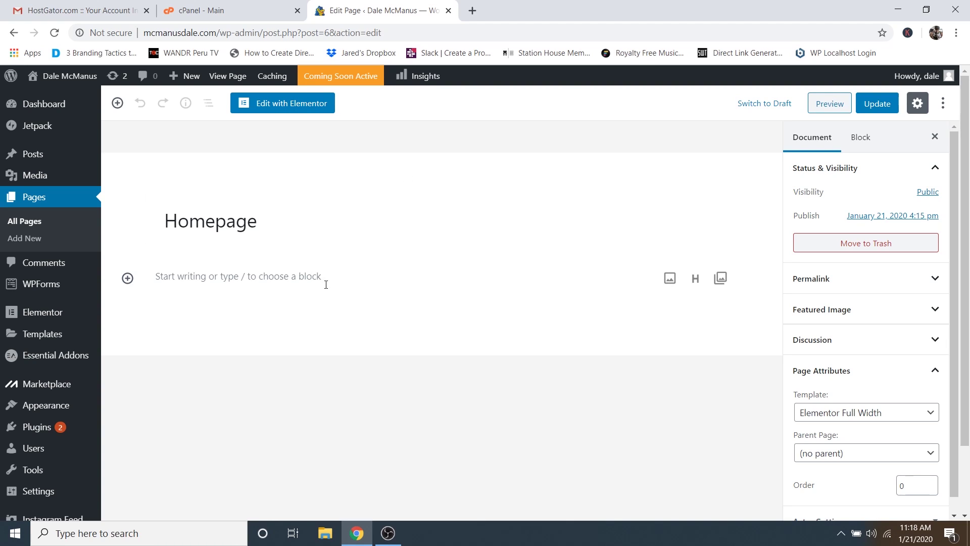
pyautogui.click(290, 109)
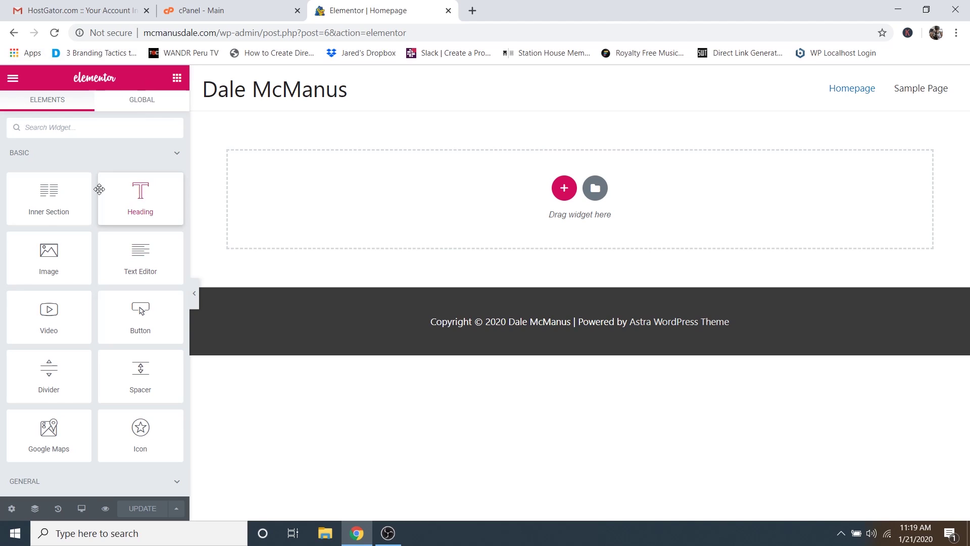
pyautogui.scroll(-6, 103, 212)
pyautogui.scroll(-6, 103, 217)
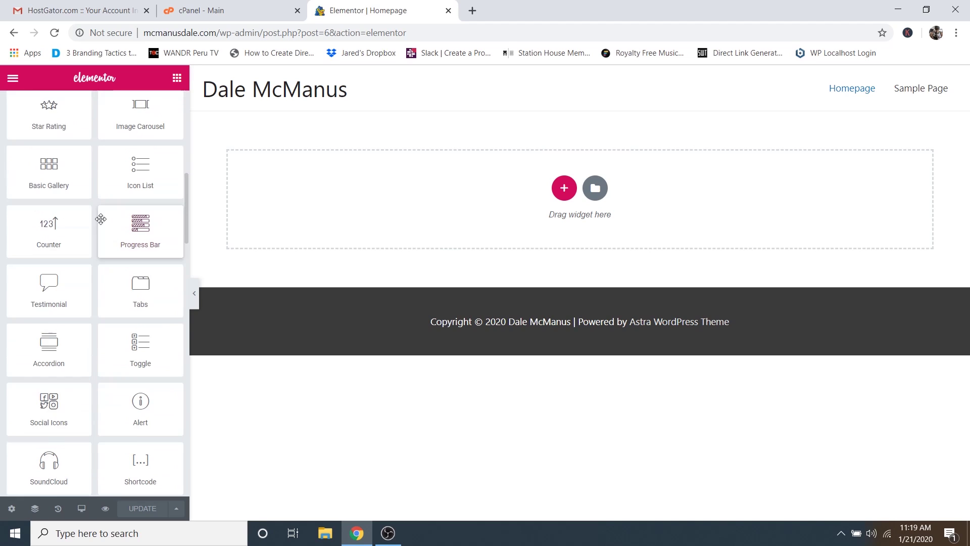
pyautogui.scroll(5, 113, 212)
pyautogui.scroll(5, 117, 229)
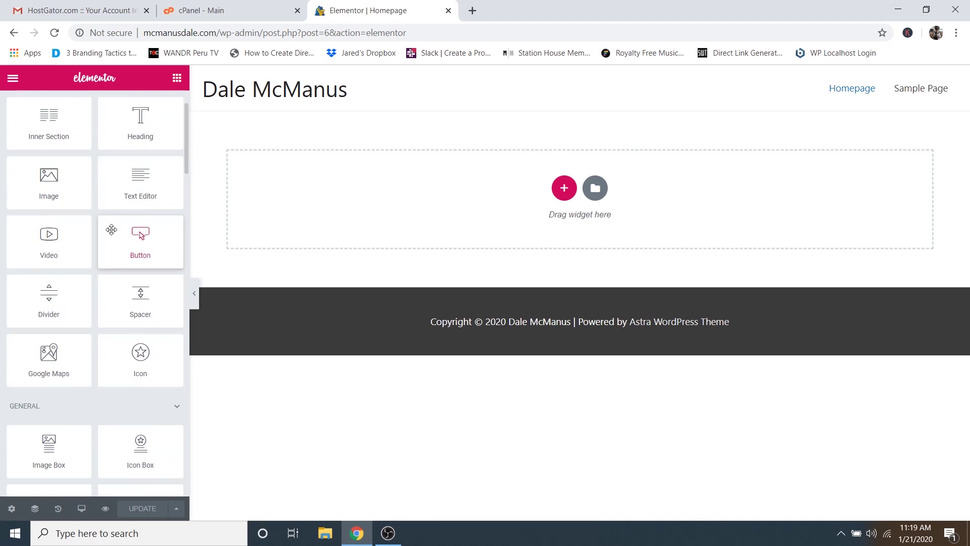
pyautogui.moveTo(141, 207); pyautogui.dragTo(581, 221)
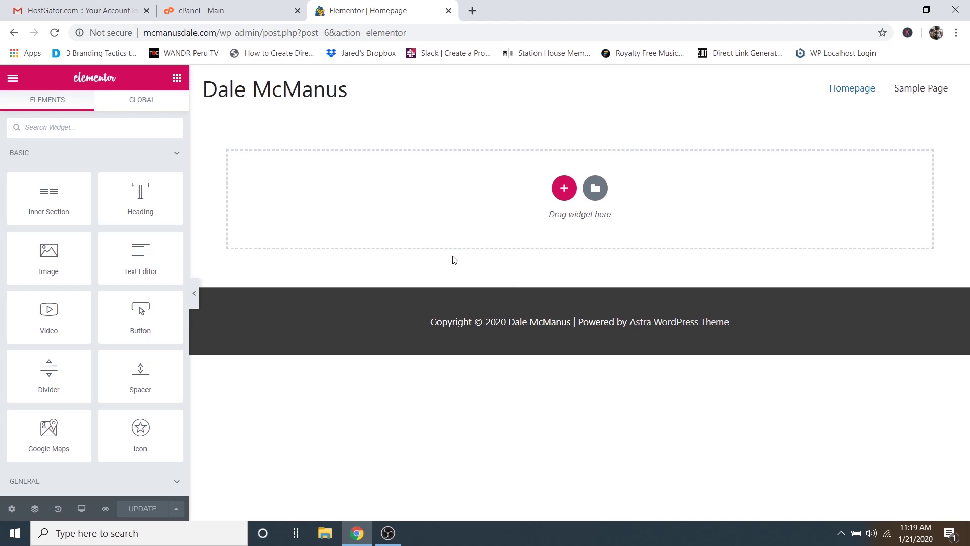
# - Add an empty single-column section to the top of the Homepage canvas
pyautogui.click(569, 197)
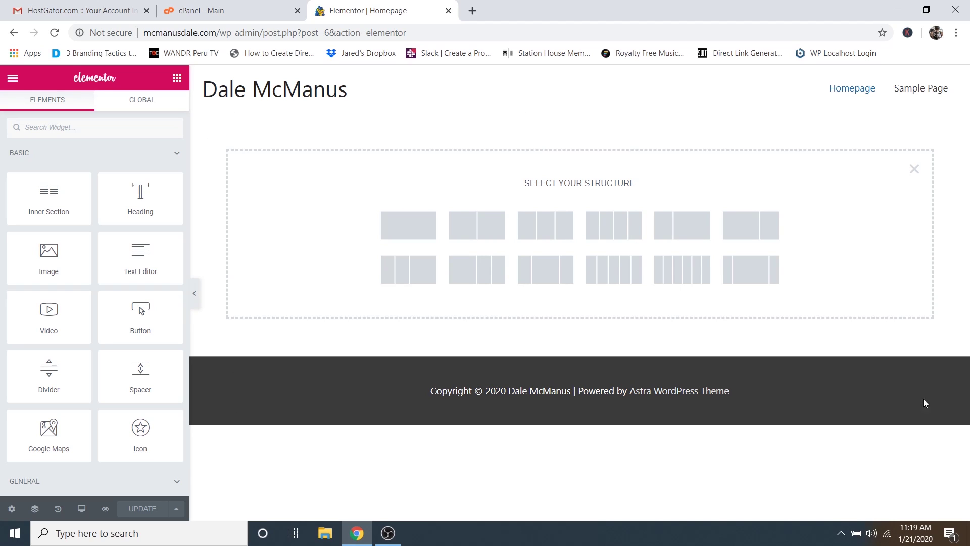
pyautogui.click(407, 237)
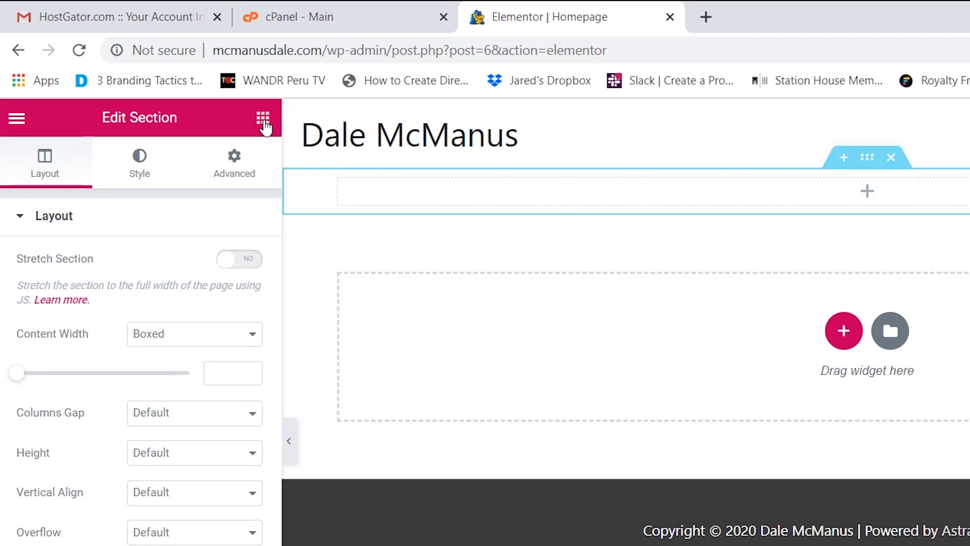
pyautogui.click(263, 120)
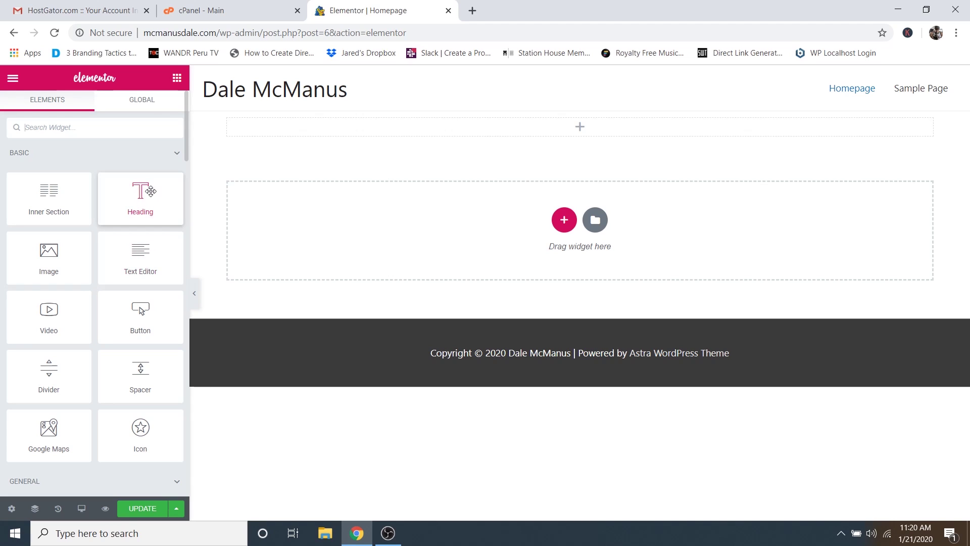
pyautogui.moveTo(136, 200); pyautogui.dragTo(565, 130)
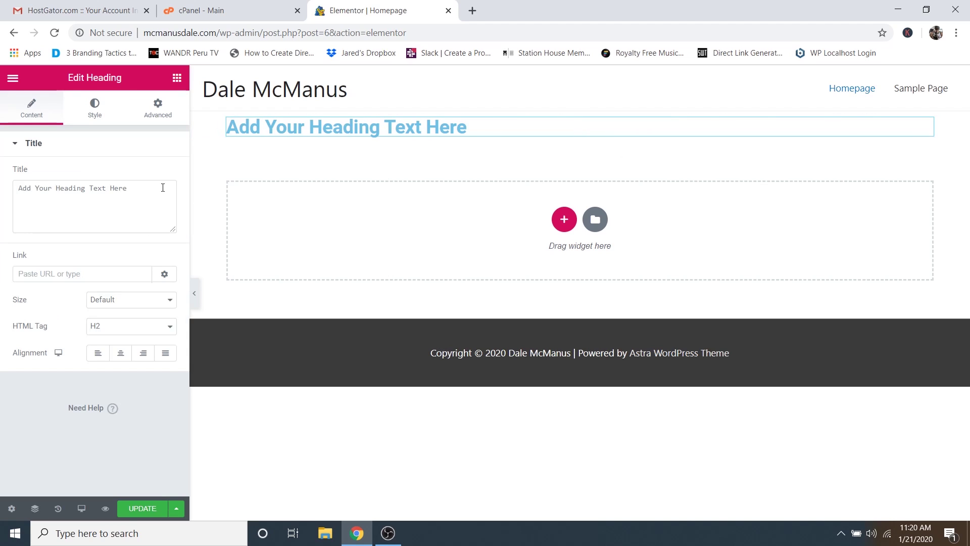
pyautogui.moveTo(131, 195); pyautogui.dragTo(17, 196)
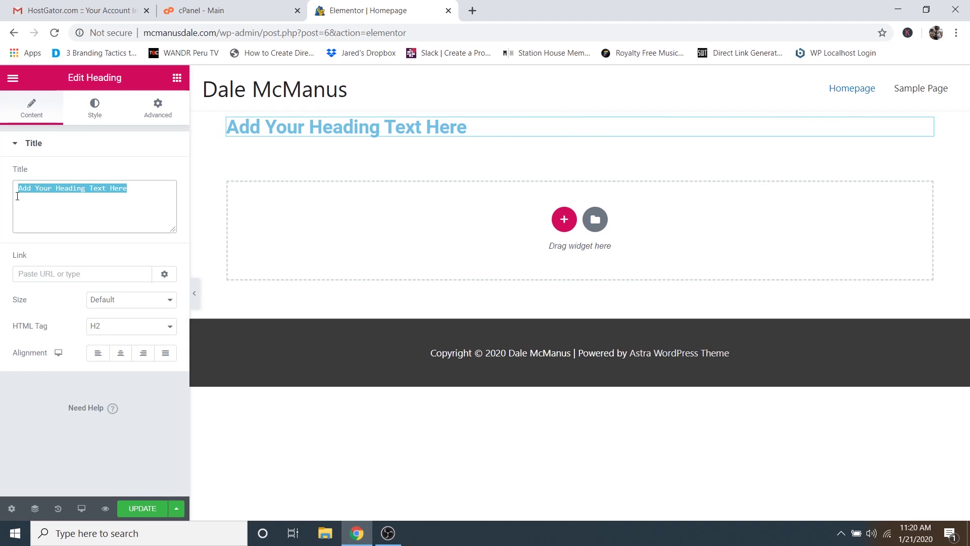
pyautogui.tripleClick(319, 125)
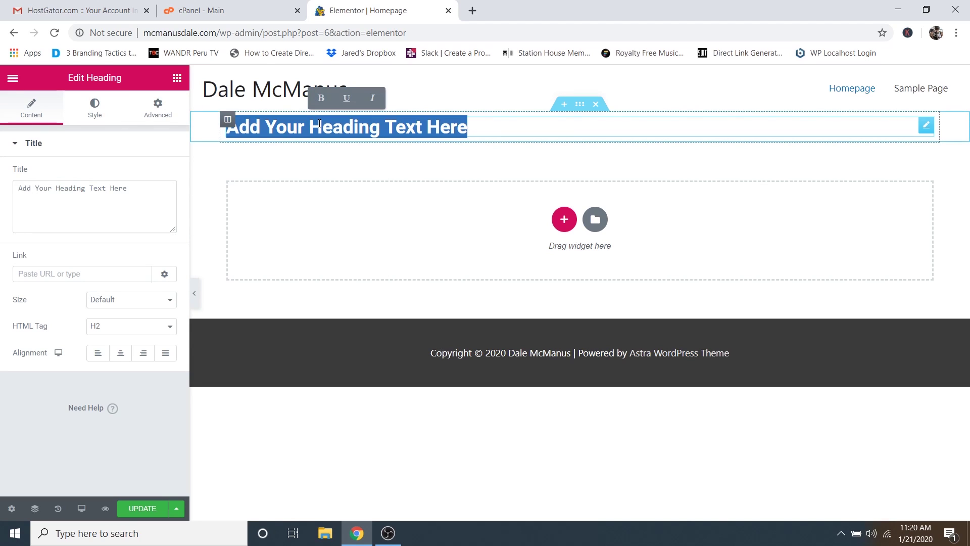
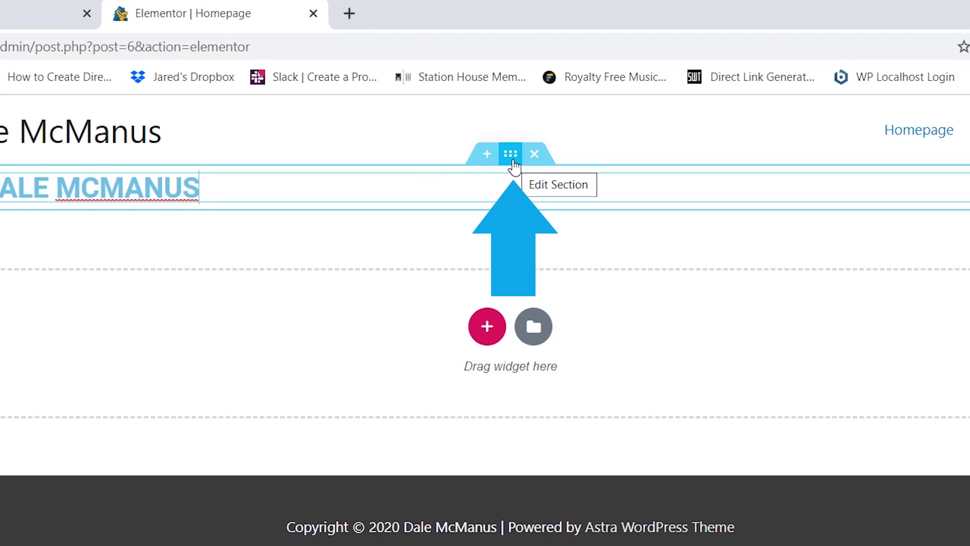
# - In the heading section's Style settings, choose the Classic background type
pyautogui.click(510, 155)
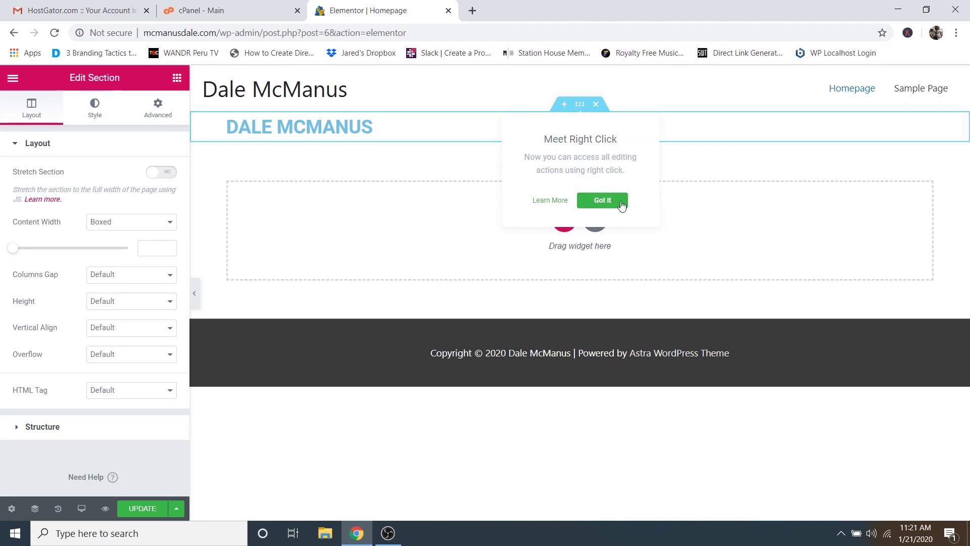
pyautogui.click(622, 205)
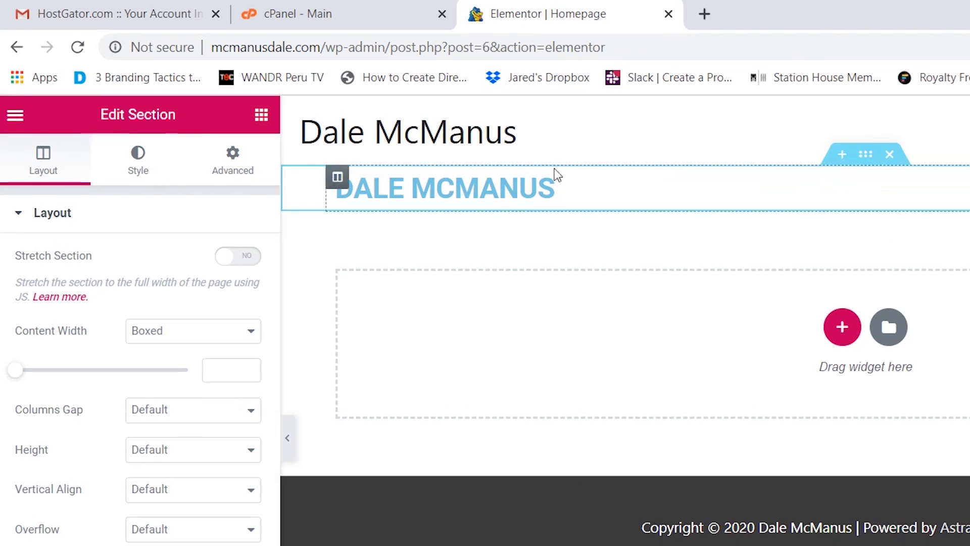
pyautogui.click(146, 174)
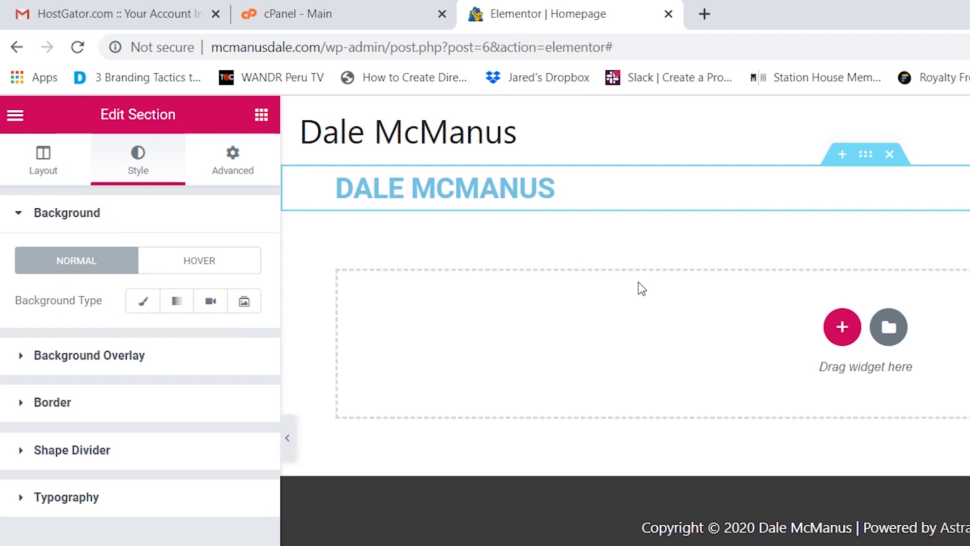
pyautogui.click(178, 303)
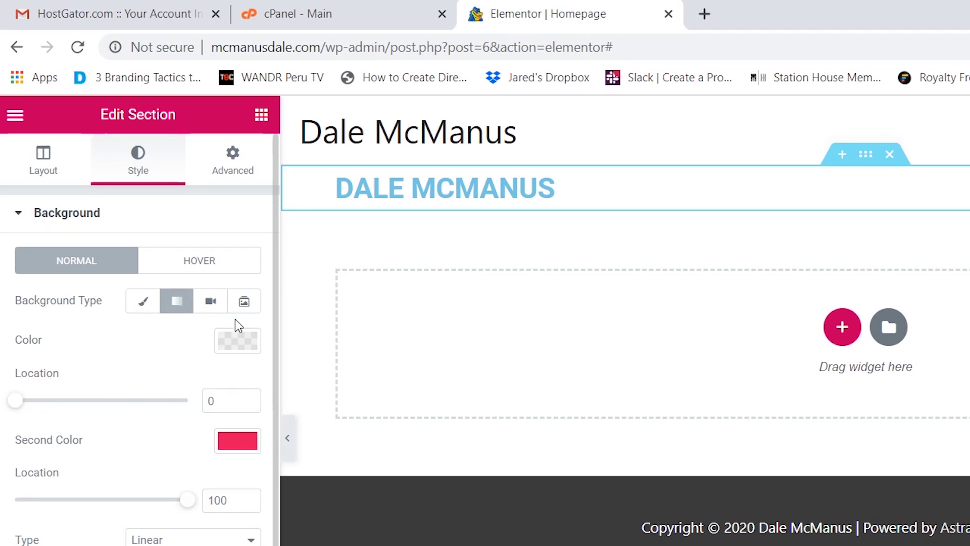
pyautogui.click(211, 302)
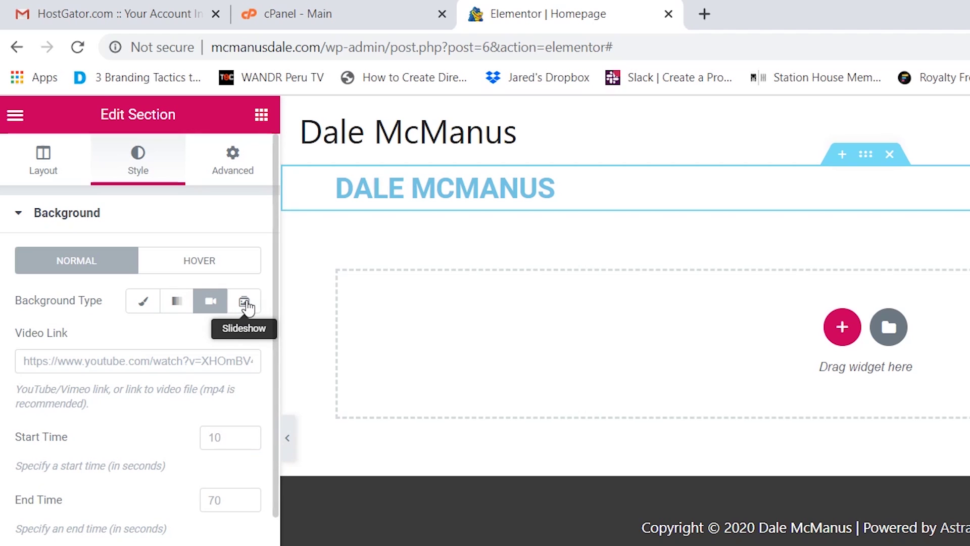
pyautogui.click(141, 305)
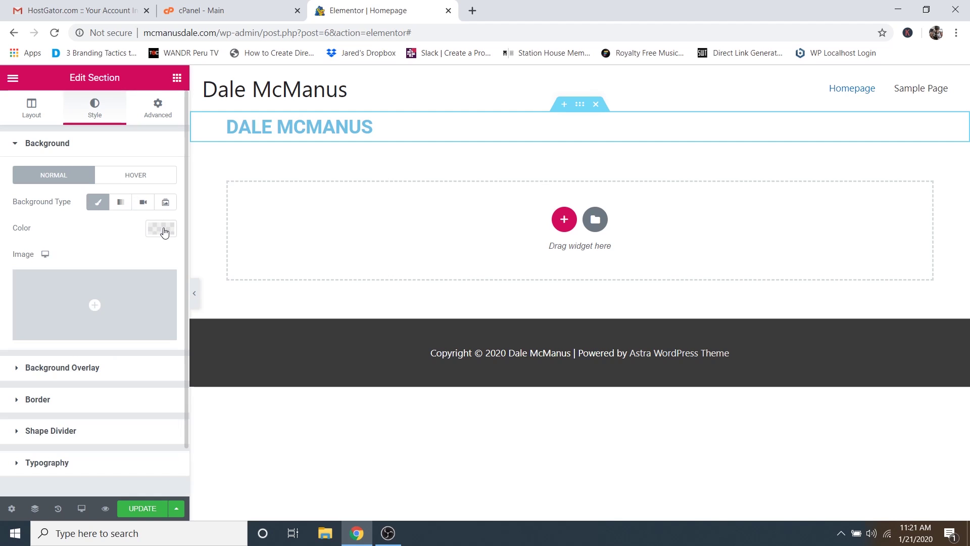
# - Try a dark red background colour, clear it, and bring up the image media window
pyautogui.click(165, 230)
pyautogui.moveTo(122, 359)
pyautogui.mouseDown()
pyautogui.moveTo(121, 340)
pyautogui.moveTo(162, 342)
pyautogui.moveTo(47, 350)
pyautogui.moveTo(133, 393)
pyautogui.moveTo(189, 331)
pyautogui.mouseUp()
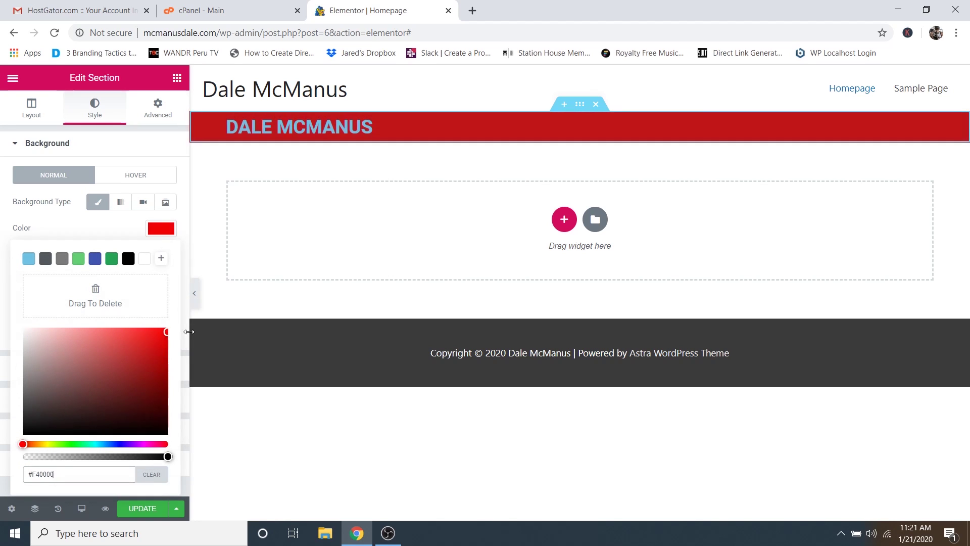
pyautogui.click(154, 477)
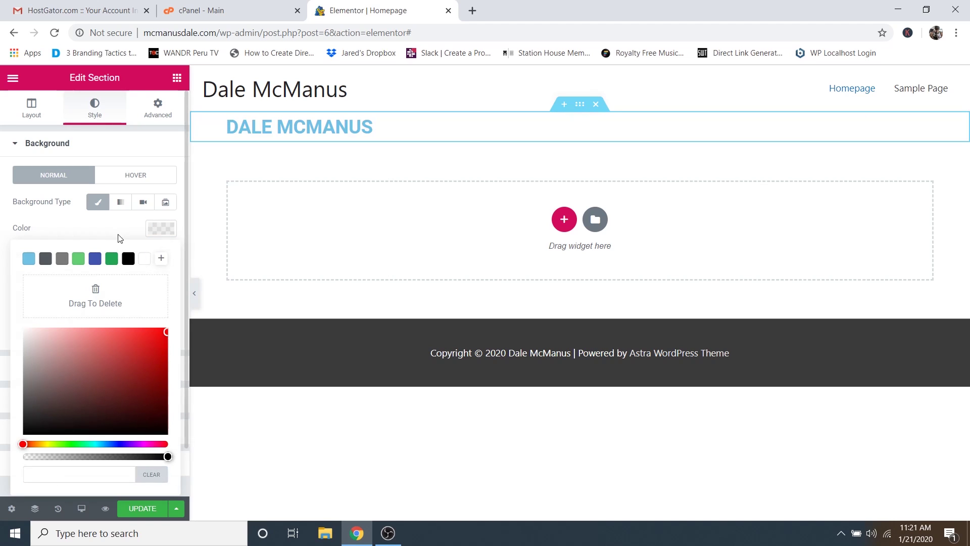
pyautogui.click(119, 238)
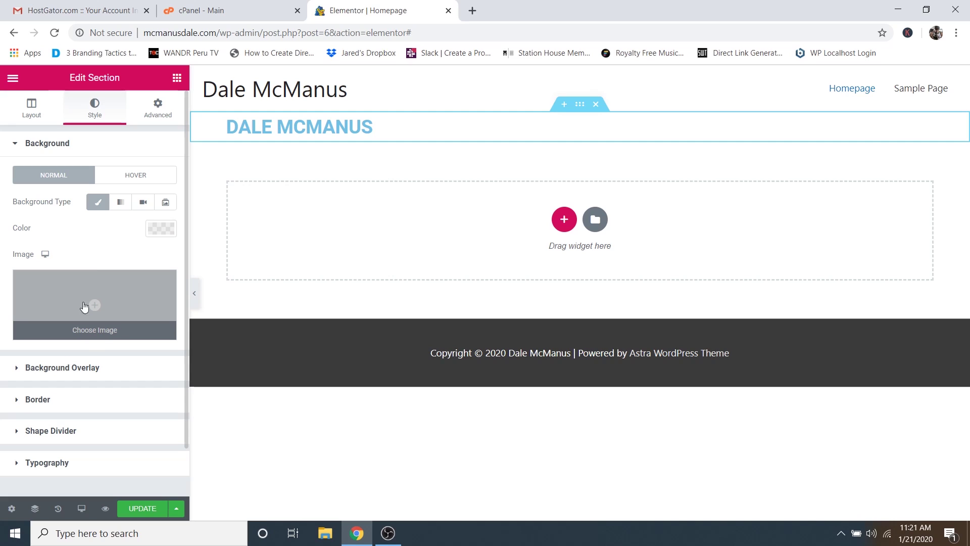
pyautogui.click(96, 336)
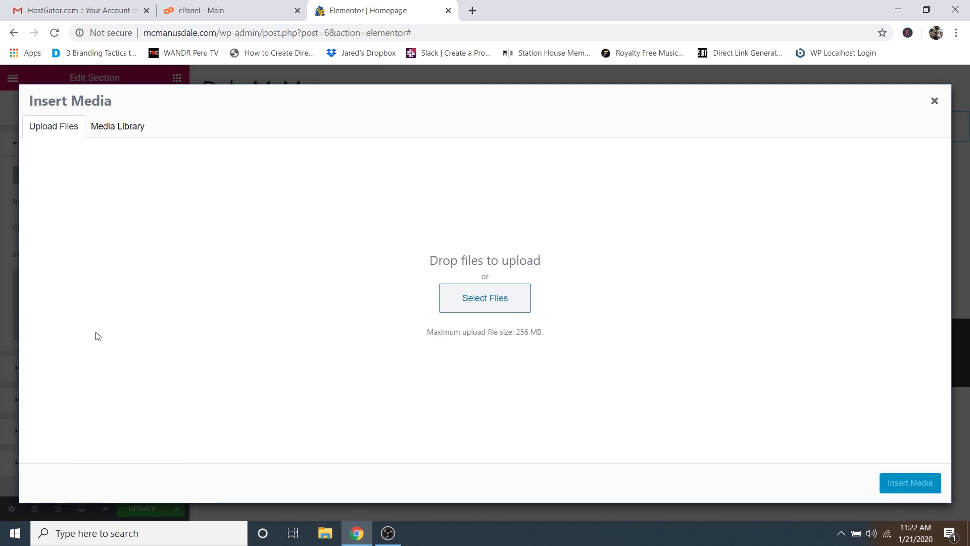
# - Upload the Hero Image sunset photo and insert it as the section background
pyautogui.click(484, 308)
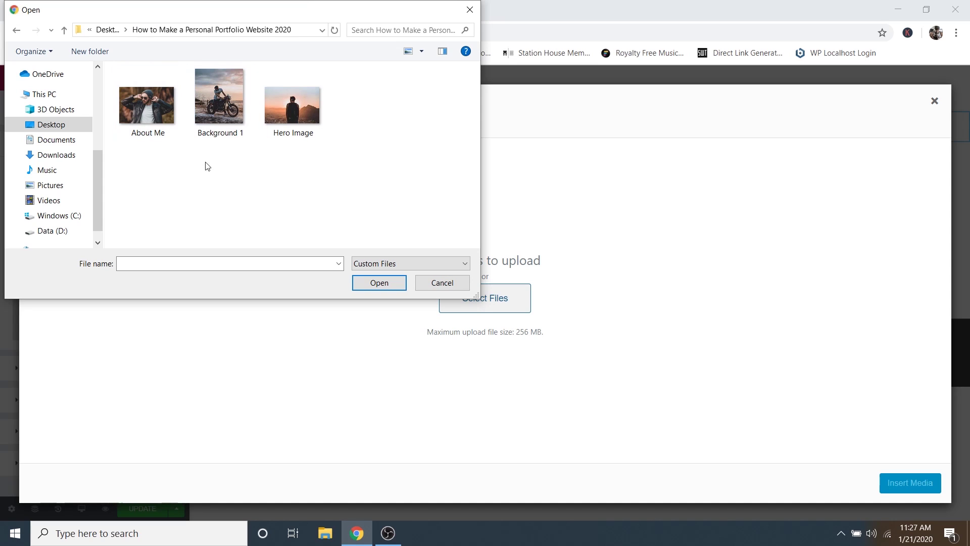
pyautogui.click(305, 113)
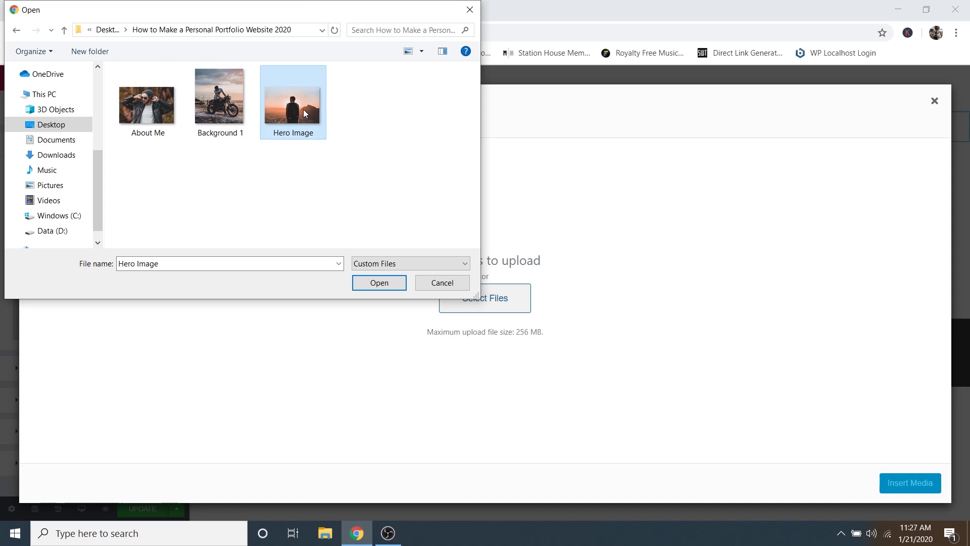
pyautogui.moveTo(301, 110)
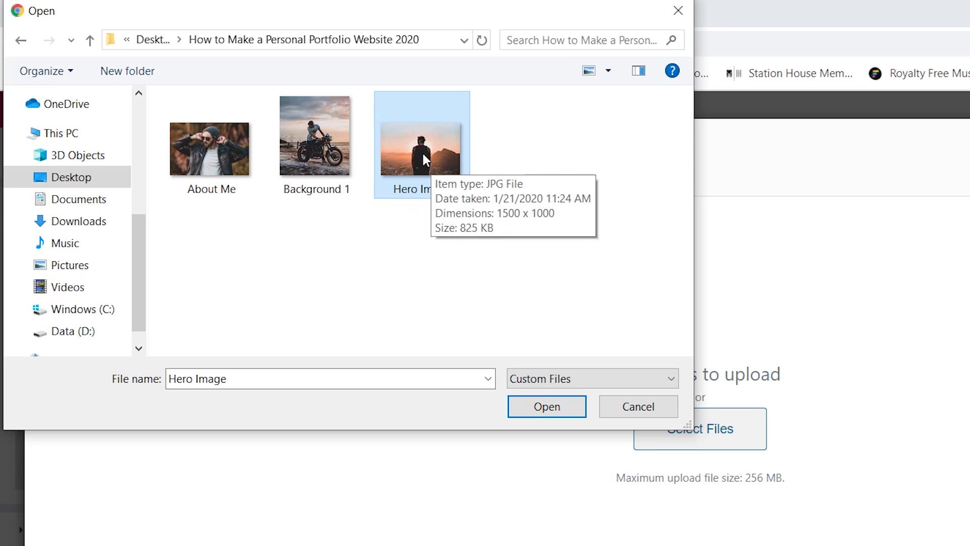
pyautogui.click(551, 406)
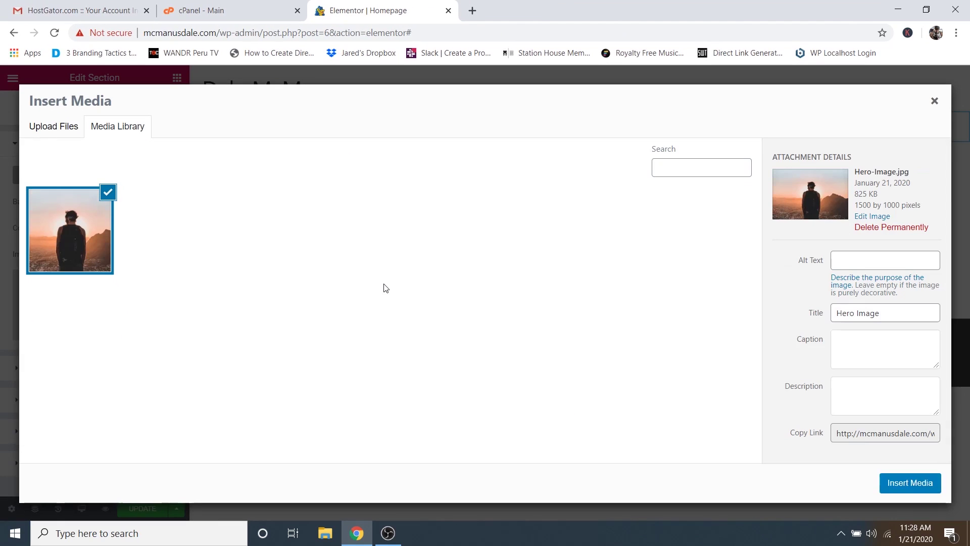
pyautogui.click(901, 486)
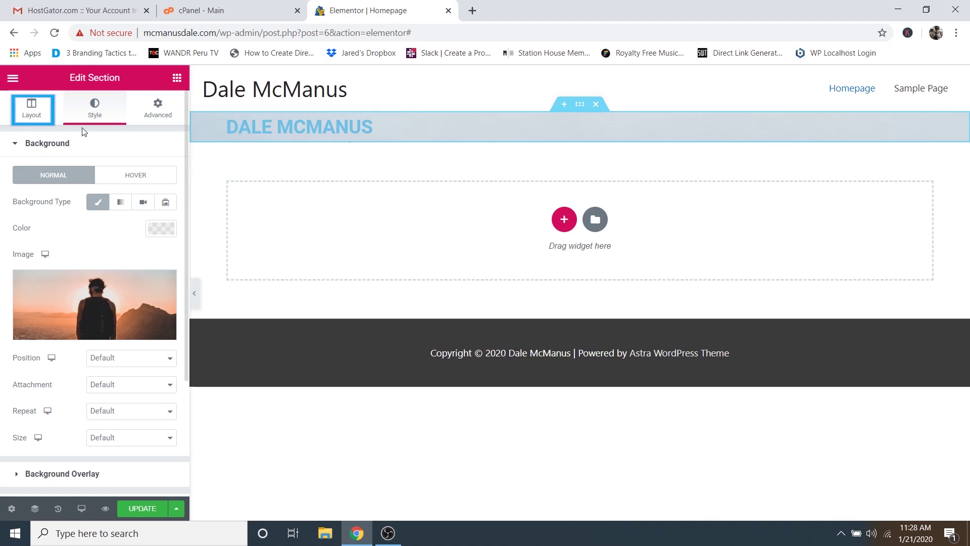
# - Try a Min Height on the hero section, then set its Height back to Default
pyautogui.click(31, 116)
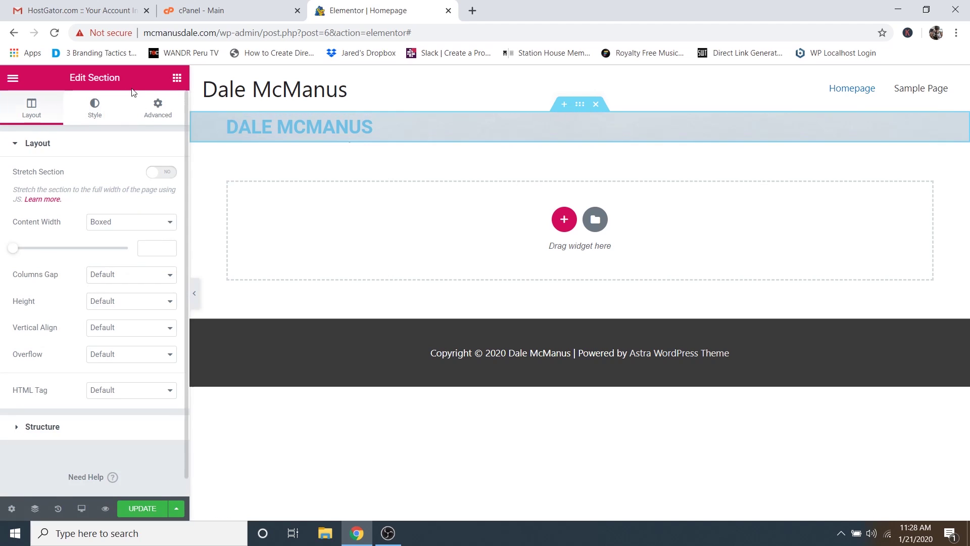
pyautogui.click(124, 303)
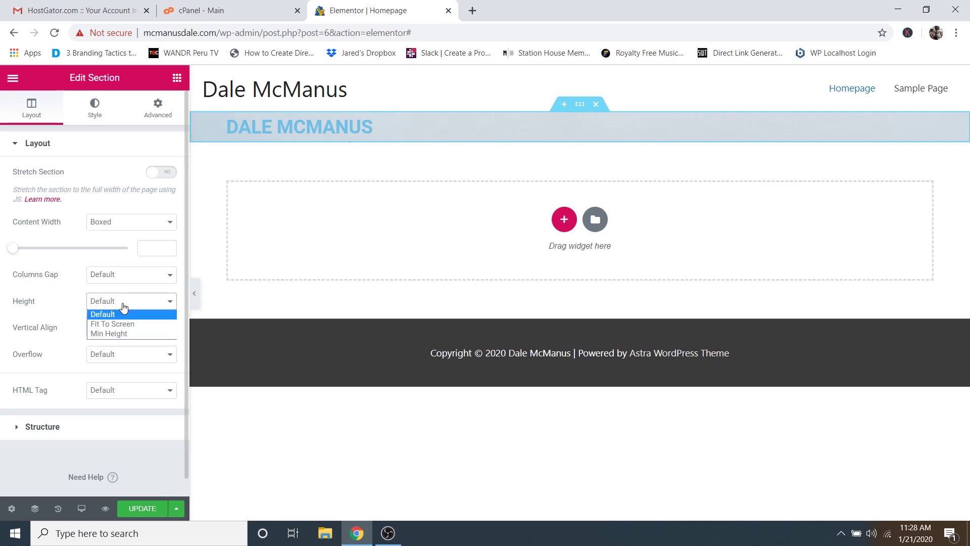
pyautogui.click(115, 334)
pyautogui.moveTo(45, 349)
pyautogui.mouseDown()
pyautogui.moveTo(74, 350)
pyautogui.moveTo(37, 353)
pyautogui.moveTo(86, 350)
pyautogui.moveTo(48, 348)
pyautogui.mouseUp()
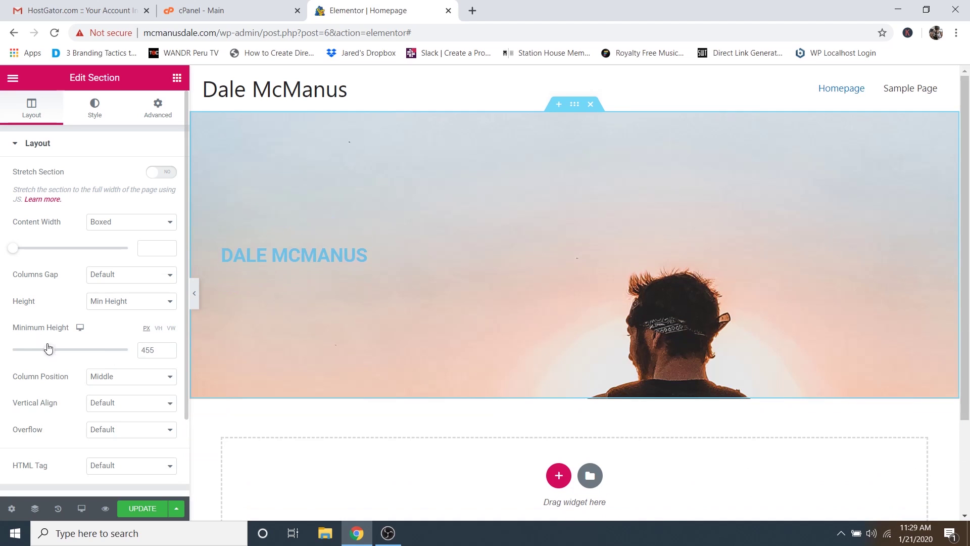
pyautogui.click(122, 303)
pyautogui.click(117, 314)
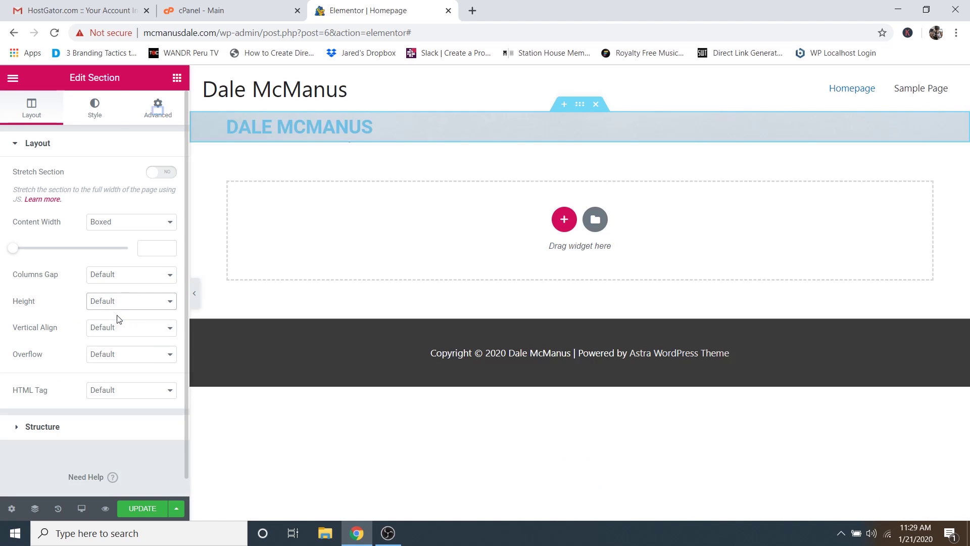
pyautogui.click(159, 110)
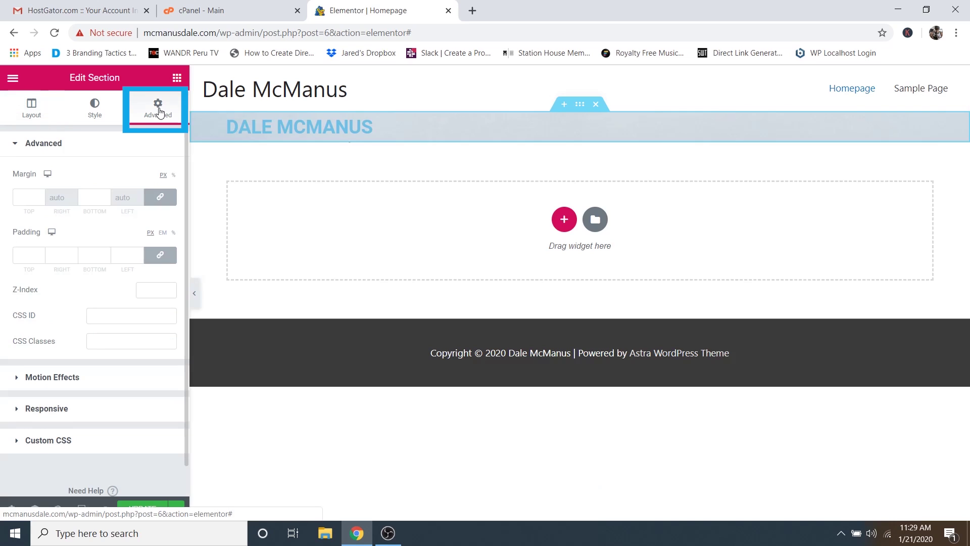
# - Unlink the hero section's padding and set top and bottom padding to 200
pyautogui.click(39, 256)
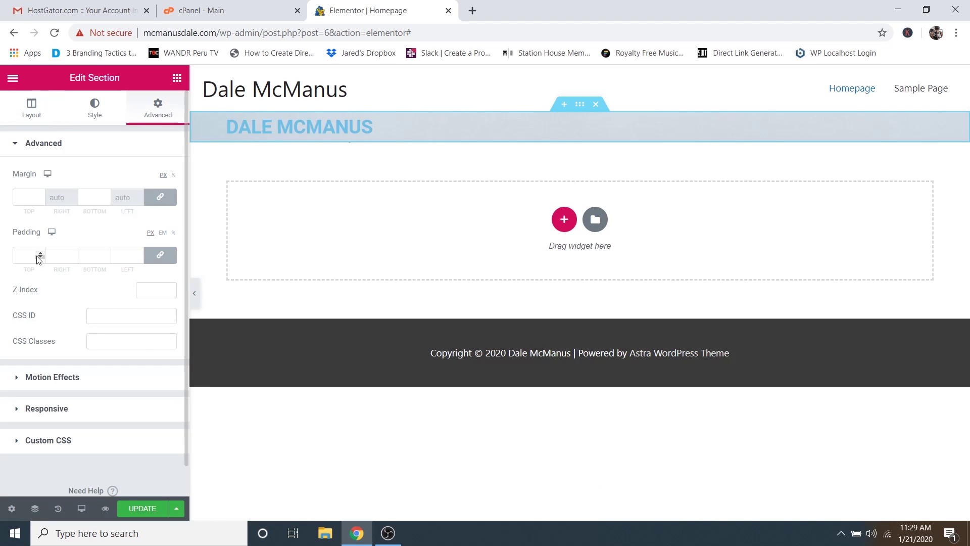
pyautogui.write('8')
pyautogui.moveTo(40, 253); pyautogui.dragTo(41, 253)
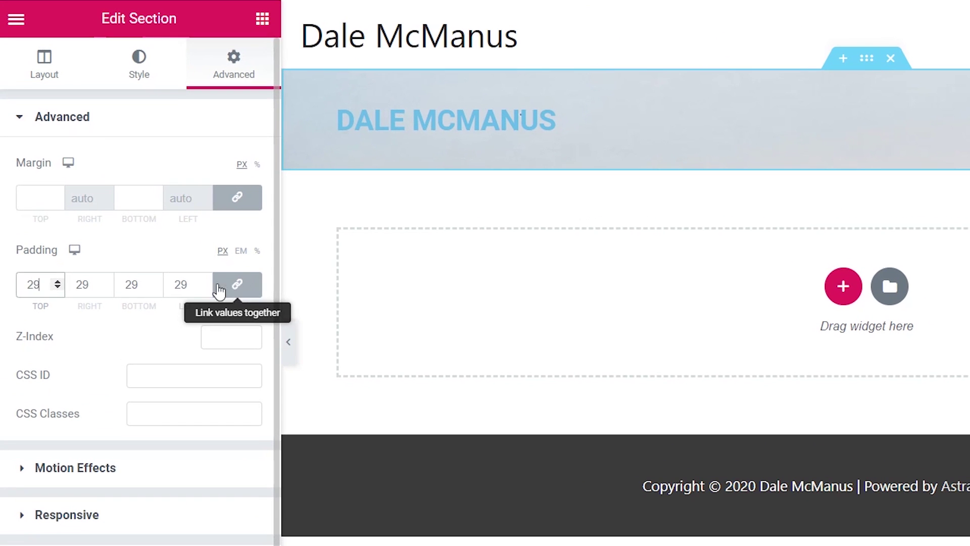
pyautogui.moveTo(112, 268); pyautogui.dragTo(97, 270)
pyautogui.write('0')
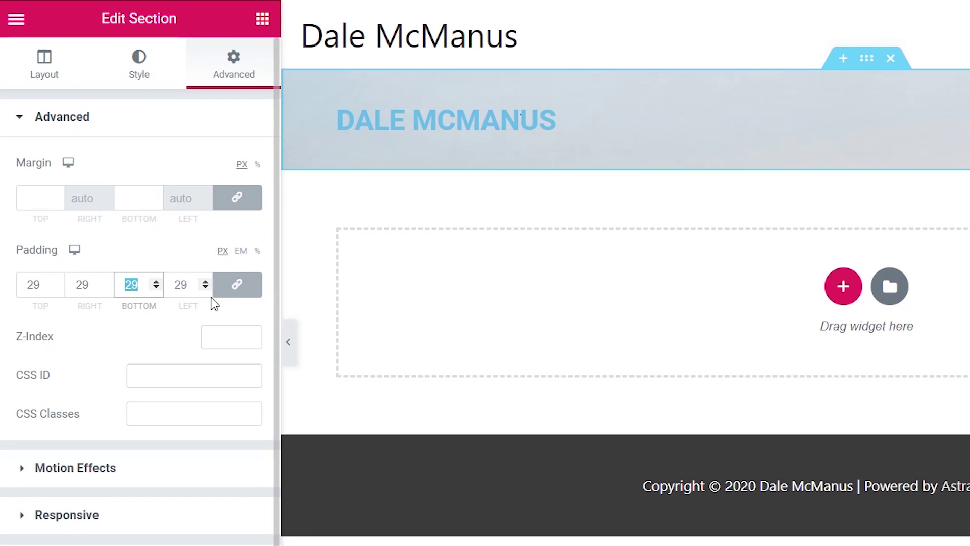
pyautogui.click(225, 285)
pyautogui.doubleClick(58, 284)
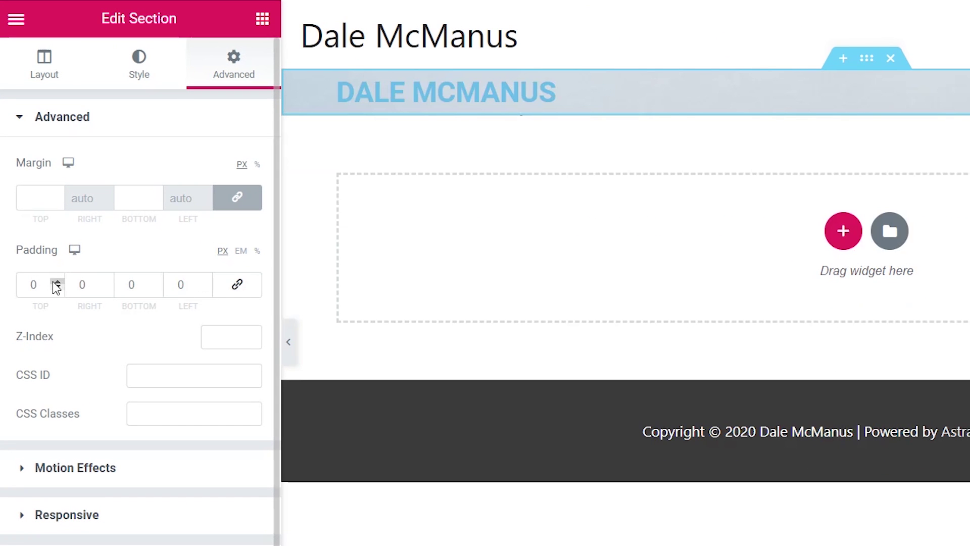
pyautogui.write('12')
pyautogui.click(56, 281)
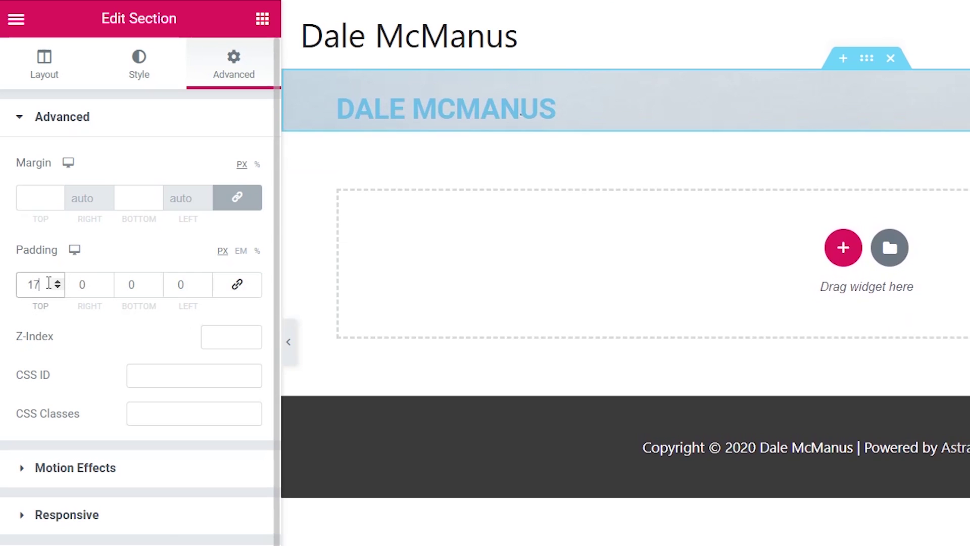
pyautogui.moveTo(44, 283); pyautogui.dragTo(20, 282)
pyautogui.write('200')
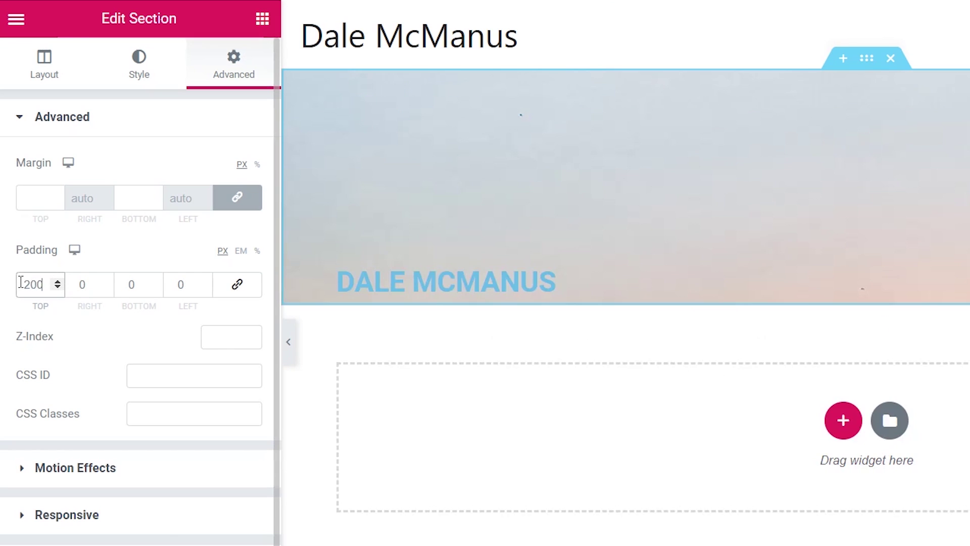
pyautogui.doubleClick(138, 279)
pyautogui.write('200')
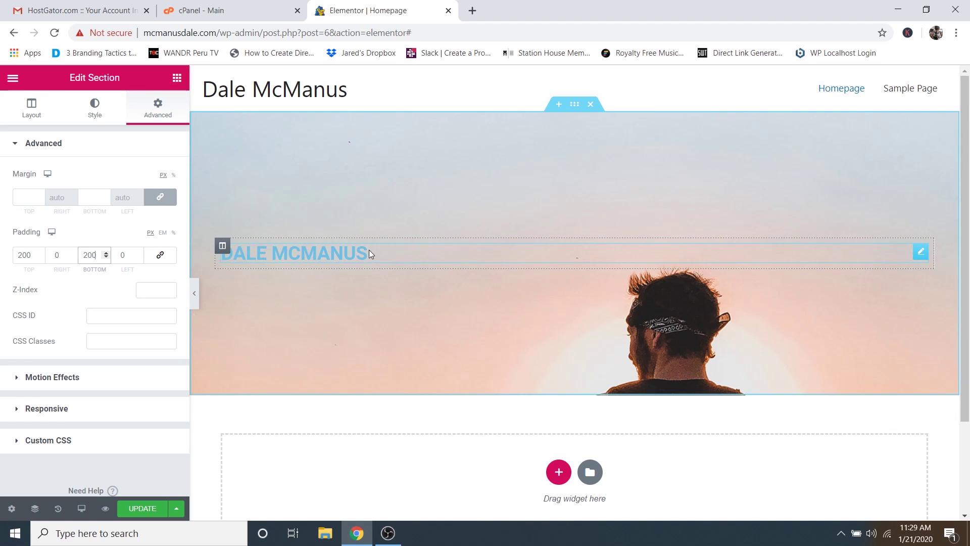
# - Raise the top and bottom padding from 200 to 300 px
pyautogui.moveTo(22, 255); pyautogui.dragTo(17, 255)
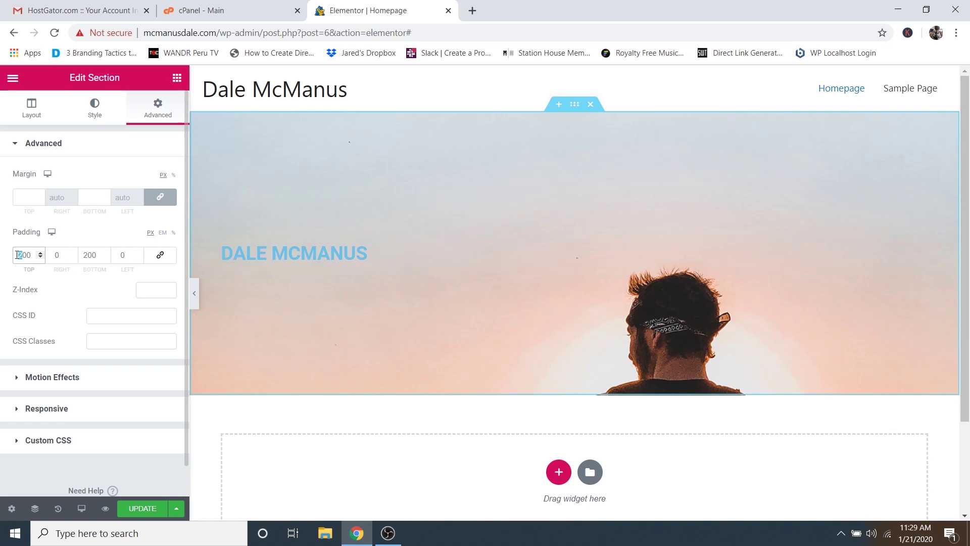
pyautogui.write('3')
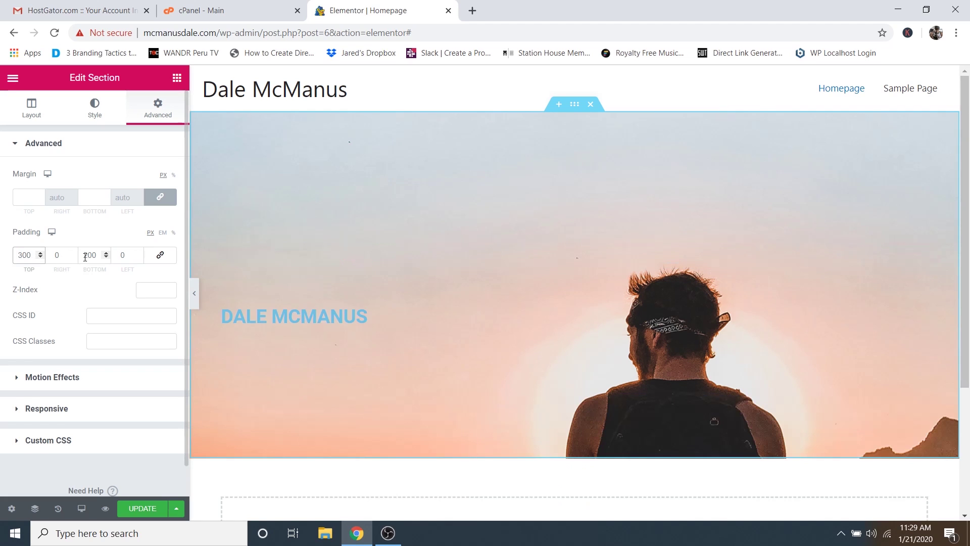
pyautogui.moveTo(85, 256); pyautogui.dragTo(88, 256)
pyautogui.write('3')
pyautogui.scroll(-1, 481, 295)
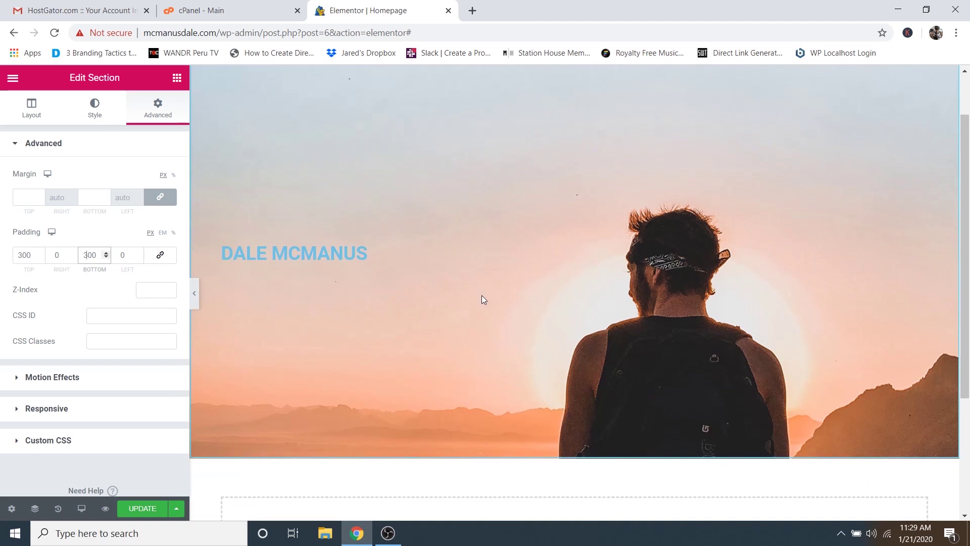
pyautogui.scroll(1, 483, 296)
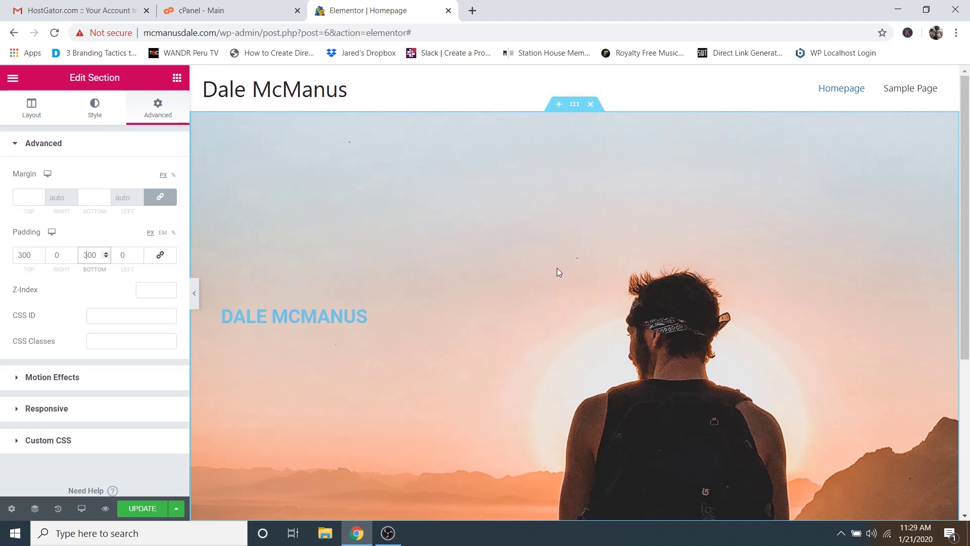
pyautogui.scroll(-1, 653, 279)
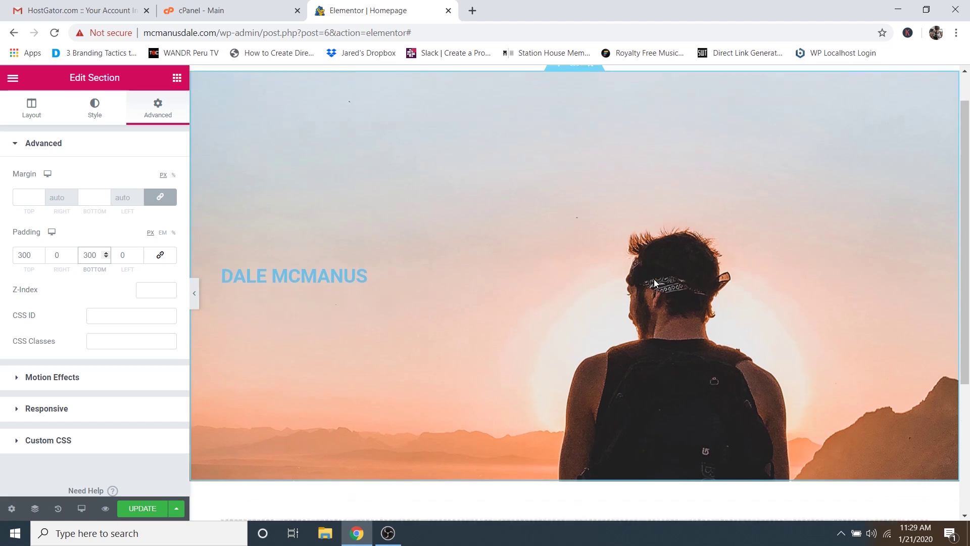
pyautogui.scroll(1, 676, 289)
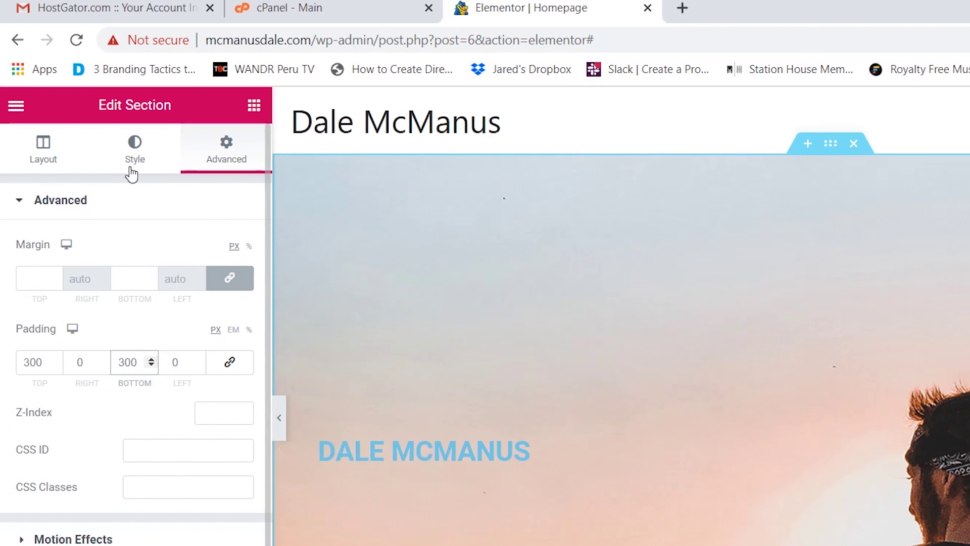
# - Set the hero background image position to Center Center and size to Cover
pyautogui.click(132, 167)
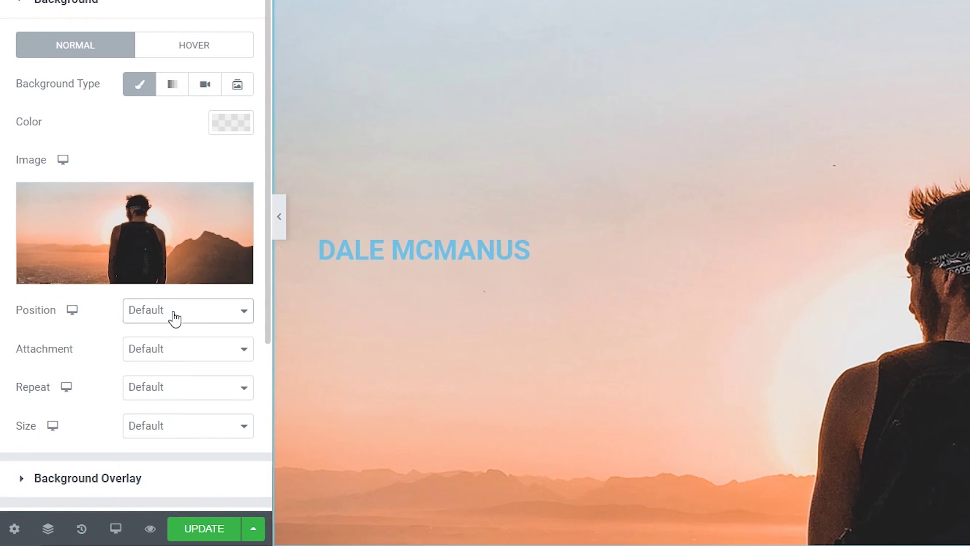
pyautogui.click(174, 316)
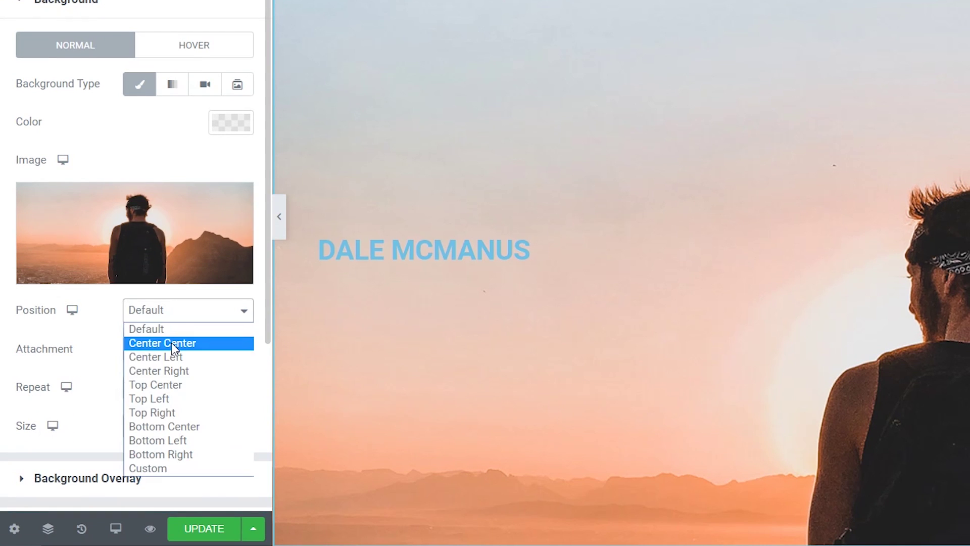
pyautogui.click(173, 345)
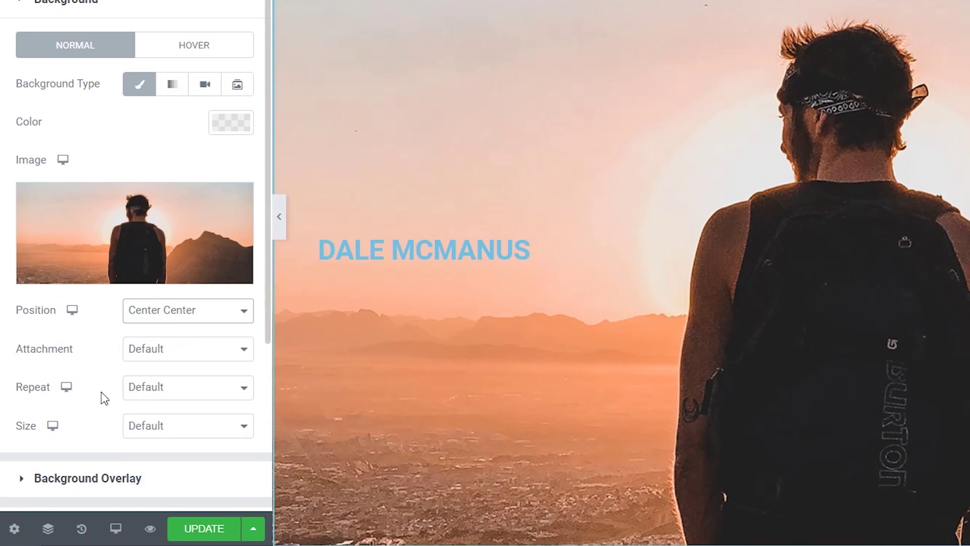
pyautogui.click(167, 433)
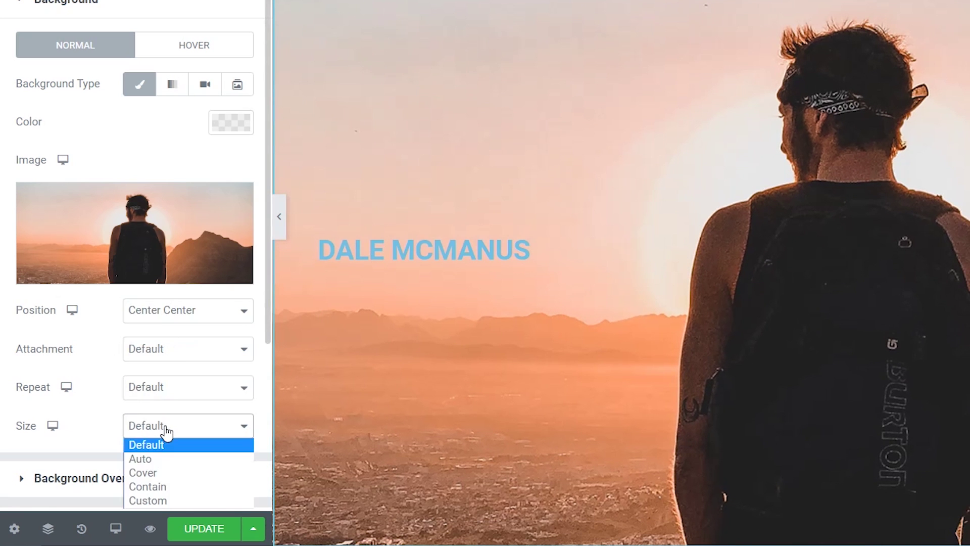
pyautogui.click(153, 474)
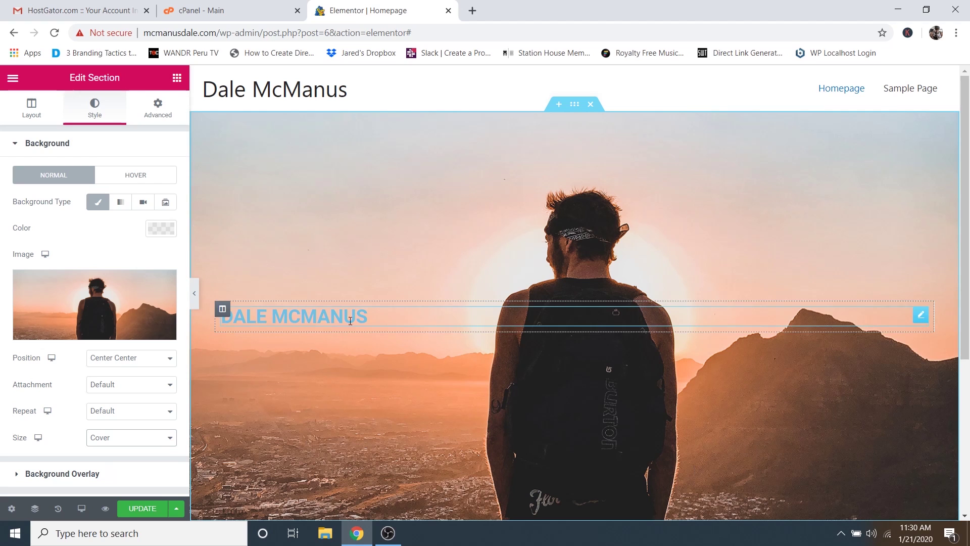
# - Compare Fixed and Scroll background attachment while scrolling, ending on Fixed
pyautogui.click(112, 387)
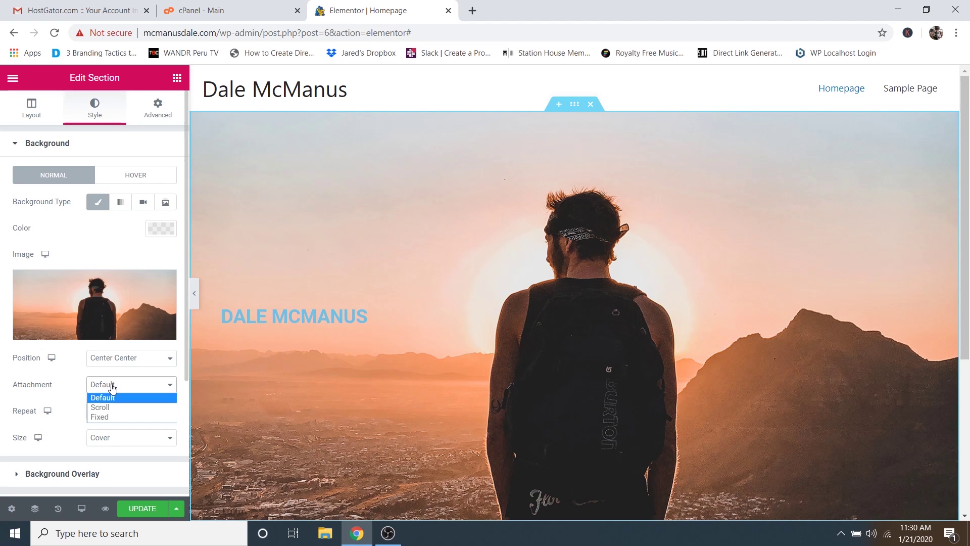
pyautogui.click(104, 417)
pyautogui.scroll(-2, 569, 322)
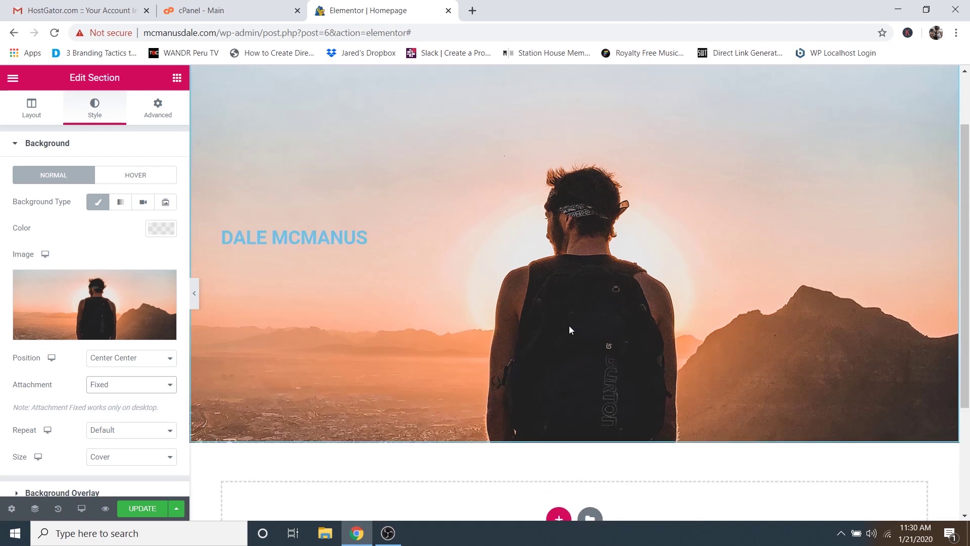
pyautogui.scroll(-2, 569, 330)
pyautogui.scroll(4, 569, 333)
pyautogui.scroll(-5, 568, 332)
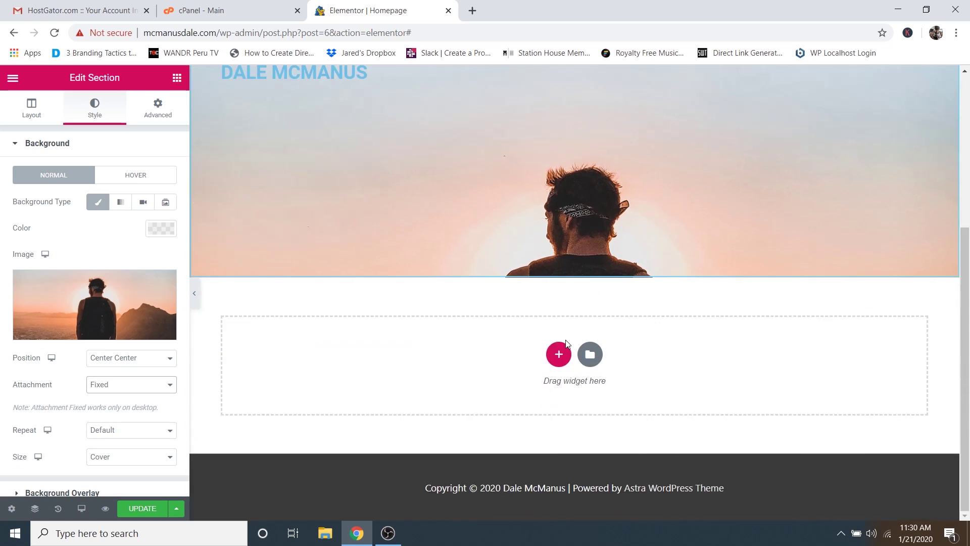
pyautogui.scroll(4, 566, 342)
pyautogui.scroll(-4, 564, 339)
pyautogui.scroll(4, 563, 339)
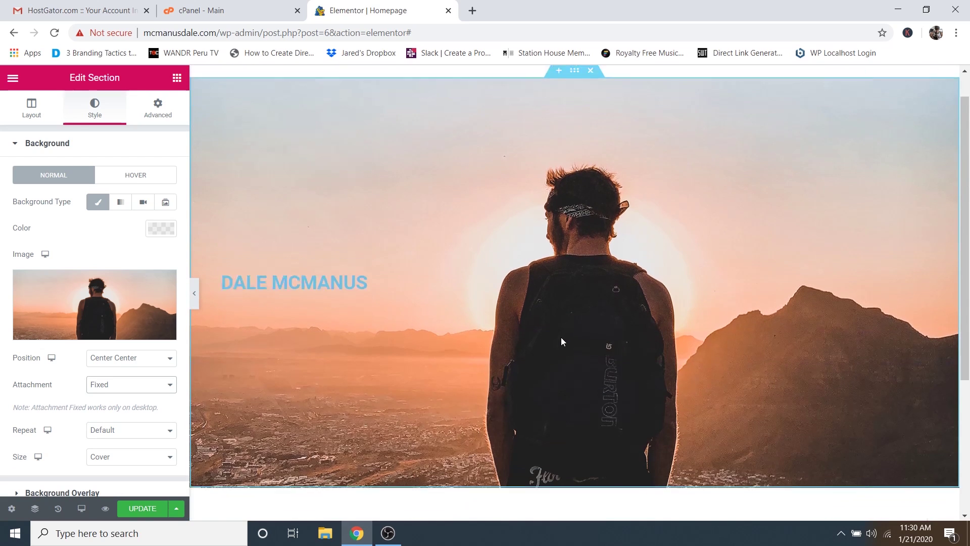
pyautogui.scroll(-4, 561, 340)
pyautogui.scroll(4, 561, 342)
pyautogui.scroll(-4, 561, 343)
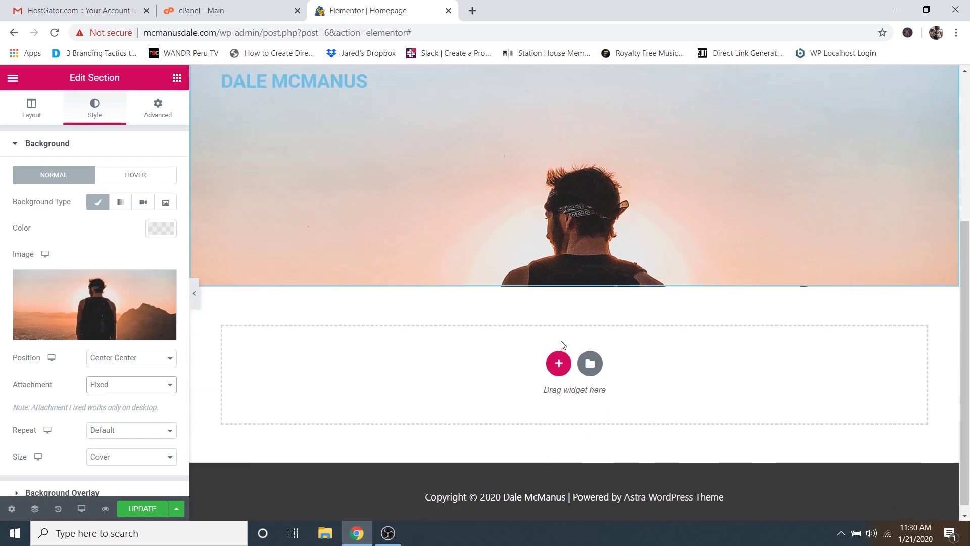
pyautogui.scroll(2, 561, 344)
pyautogui.click(101, 386)
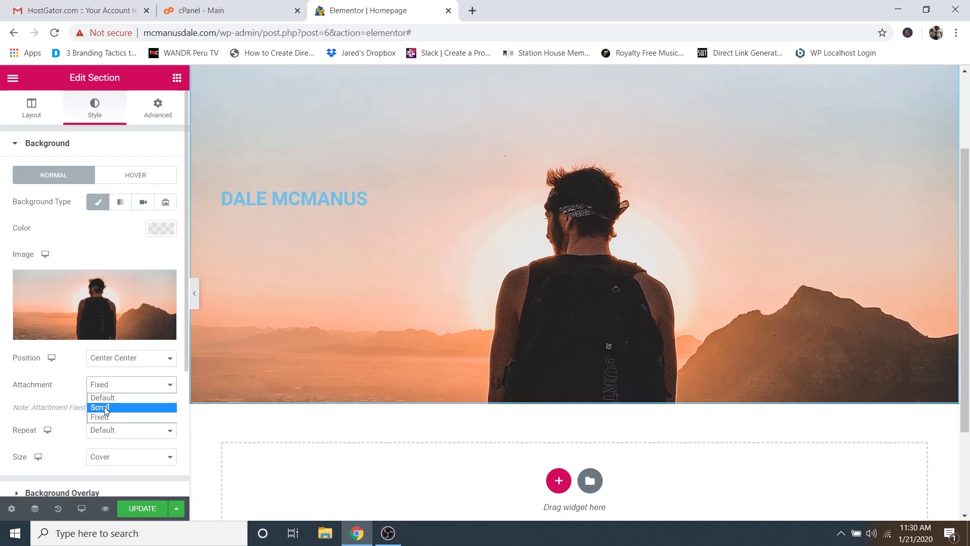
pyautogui.click(101, 407)
pyautogui.scroll(1, 560, 298)
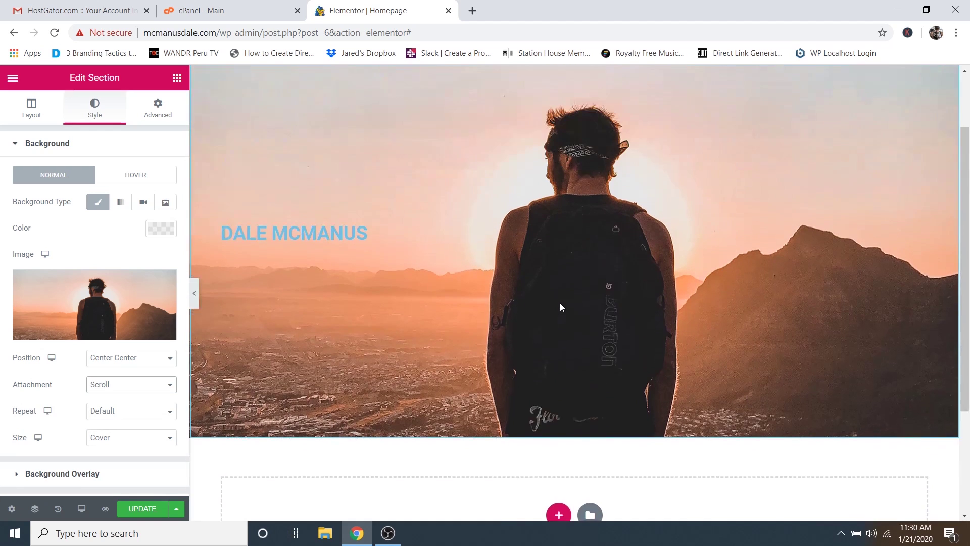
pyautogui.scroll(-2, 559, 302)
pyautogui.scroll(3, 559, 308)
pyautogui.scroll(-1, 559, 309)
pyautogui.scroll(1, 555, 311)
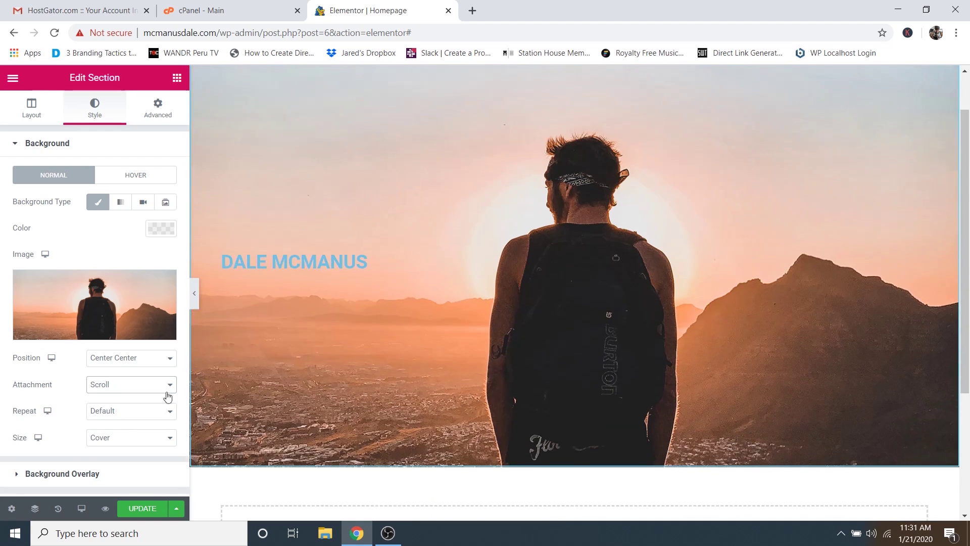
pyautogui.click(113, 387)
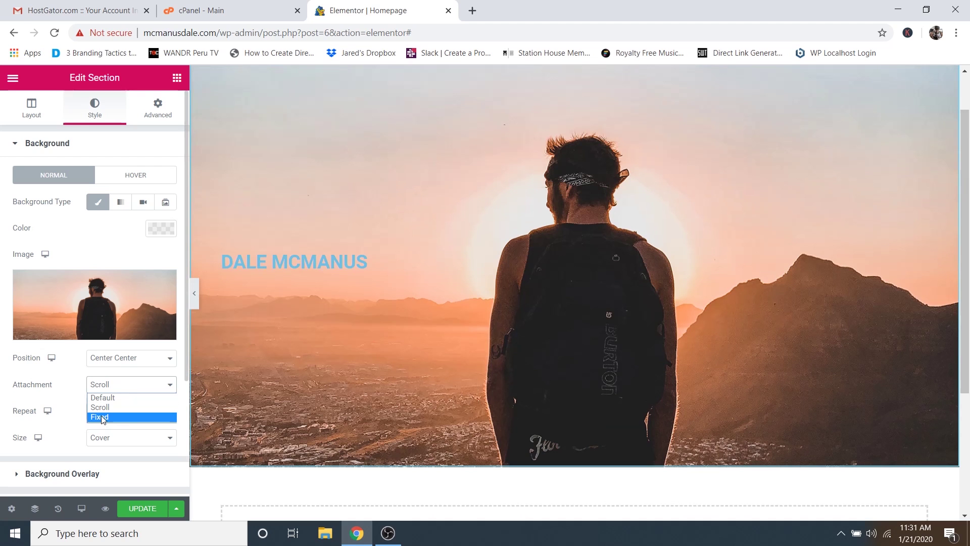
pyautogui.click(101, 417)
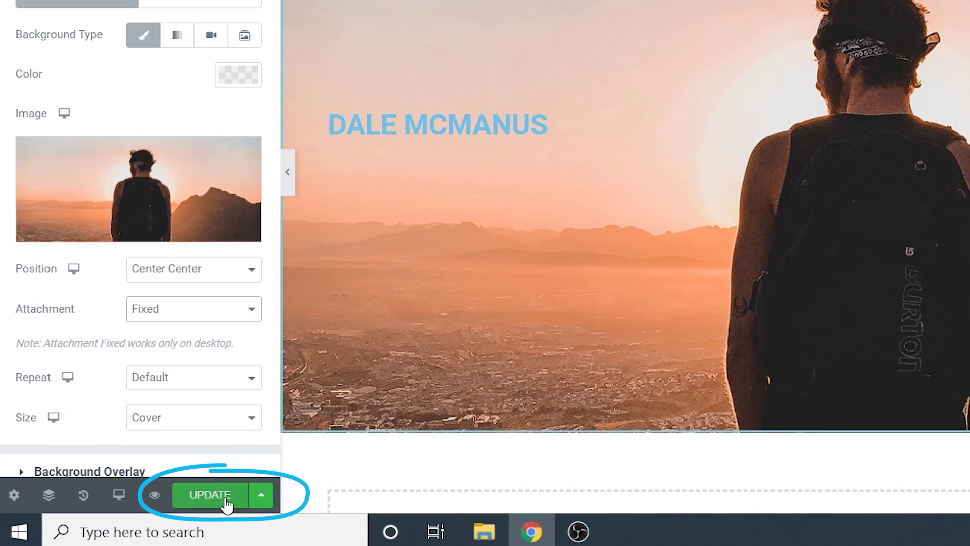
# - Update the Homepage to save the fixed, full-cover sunset background
pyautogui.click(224, 498)
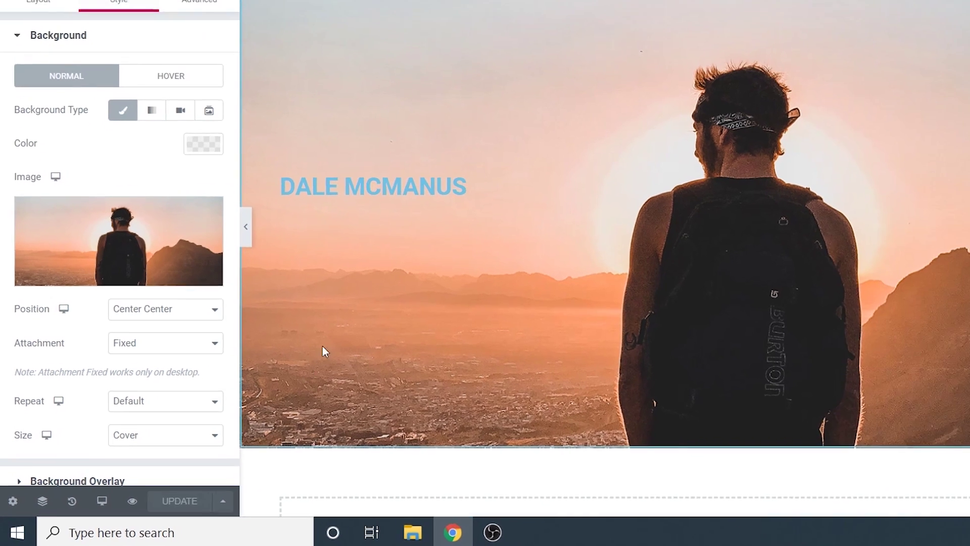
pyautogui.scroll(1, 697, 127)
pyautogui.scroll(-1, 616, 165)
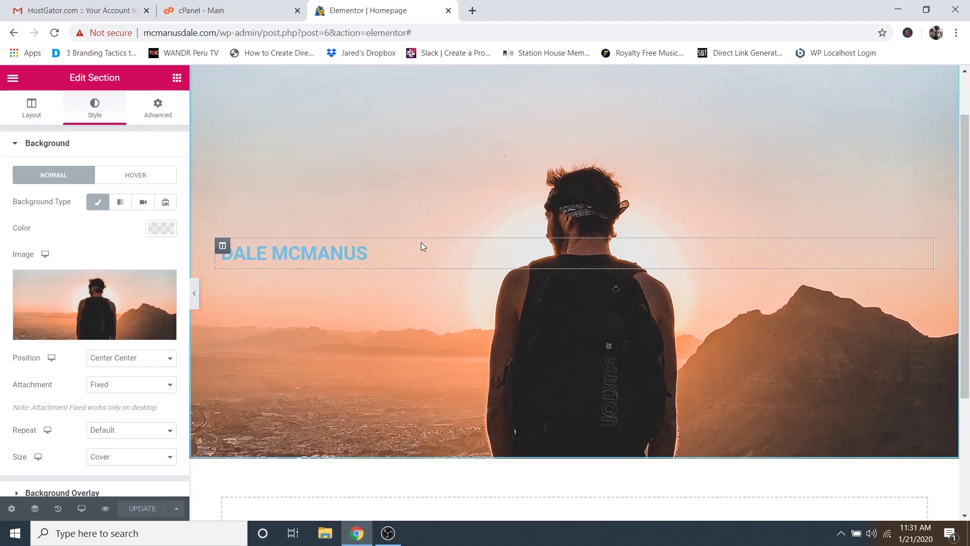
pyautogui.scroll(1, 469, 263)
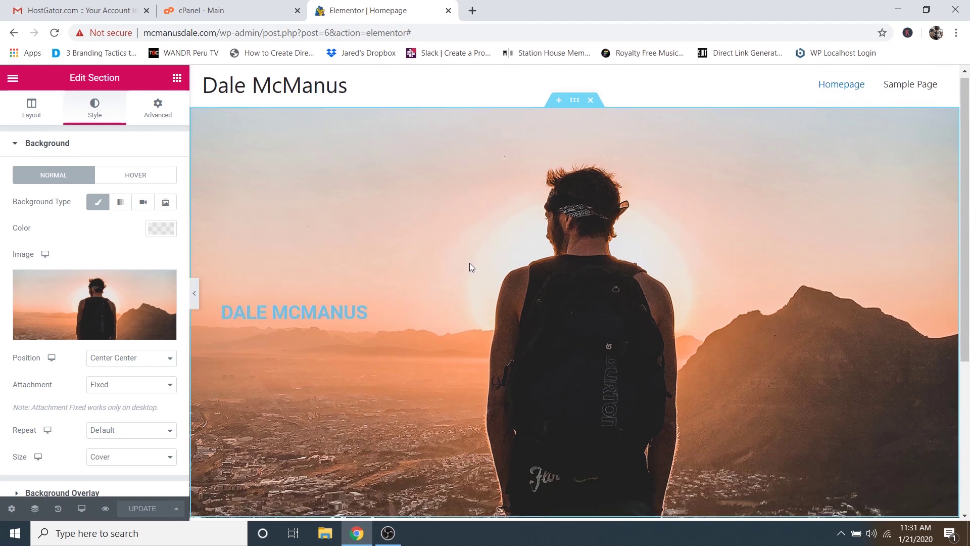
# - Add a Classic background overlay in black (#000000) to the hero section
pyautogui.click(58, 146)
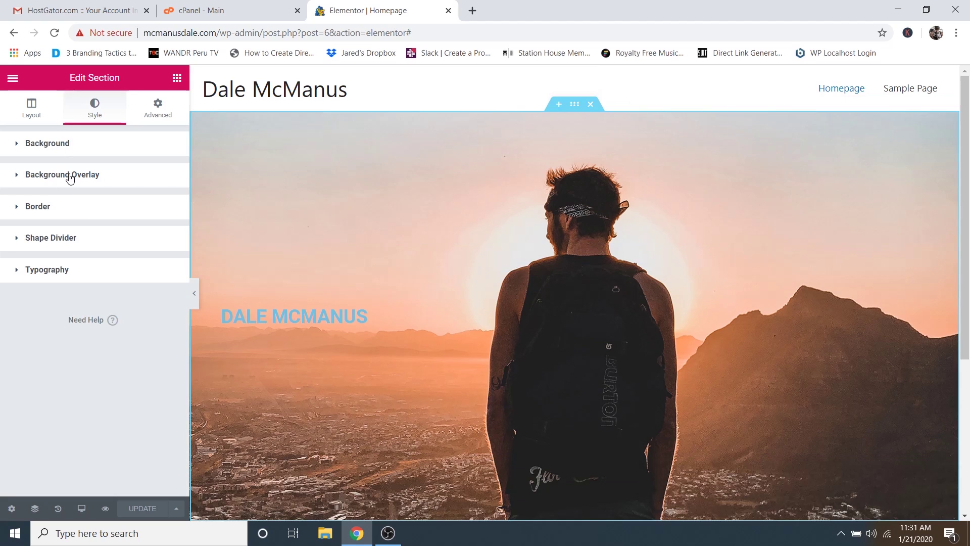
pyautogui.click(70, 177)
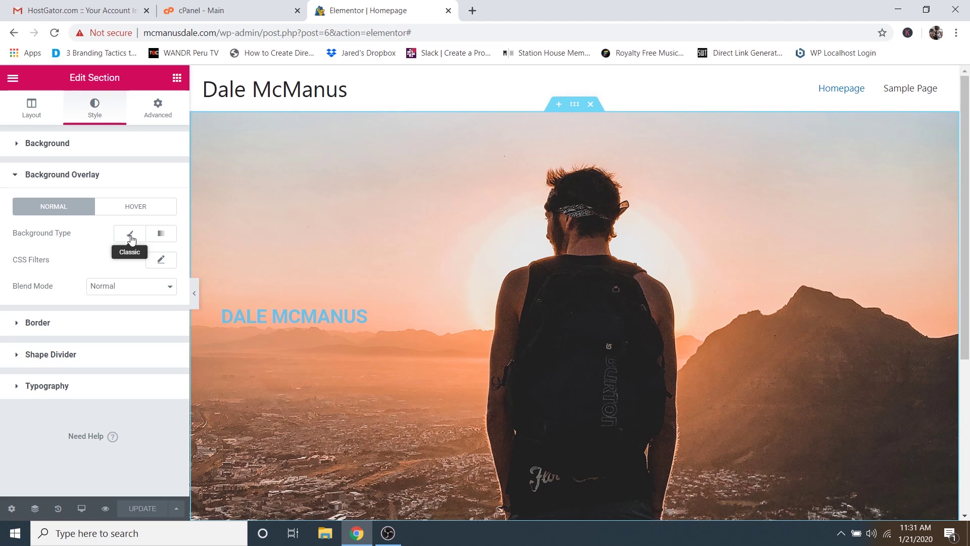
pyautogui.click(130, 236)
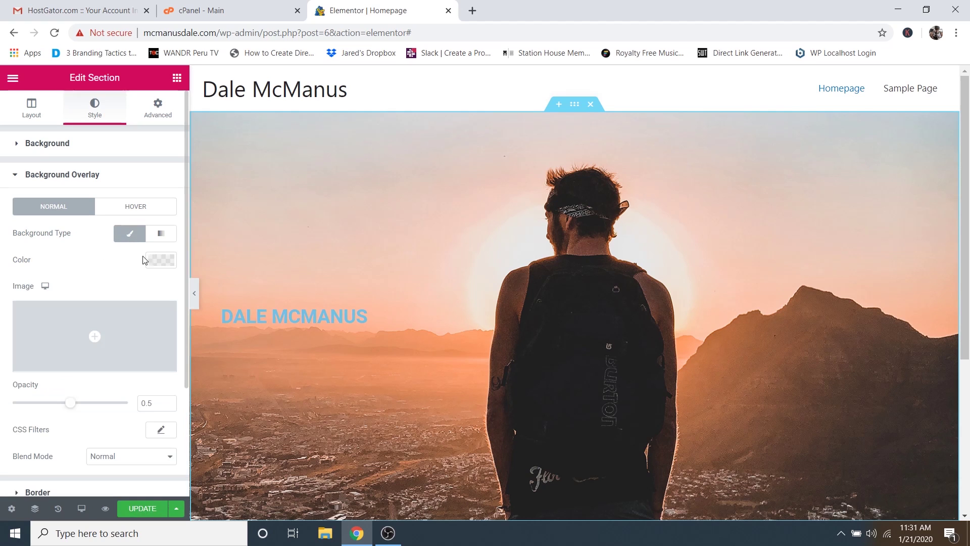
pyautogui.click(160, 261)
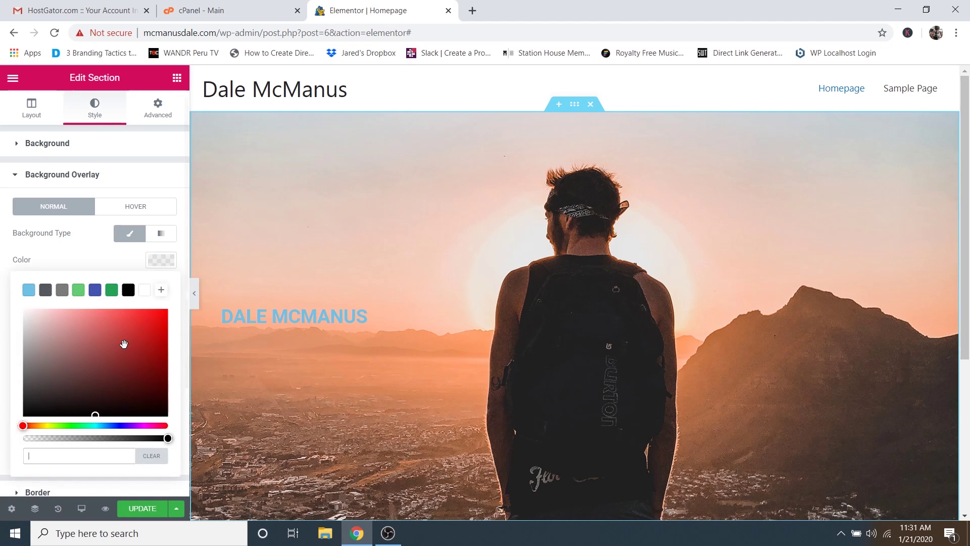
pyautogui.moveTo(124, 342); pyautogui.dragTo(144, 416)
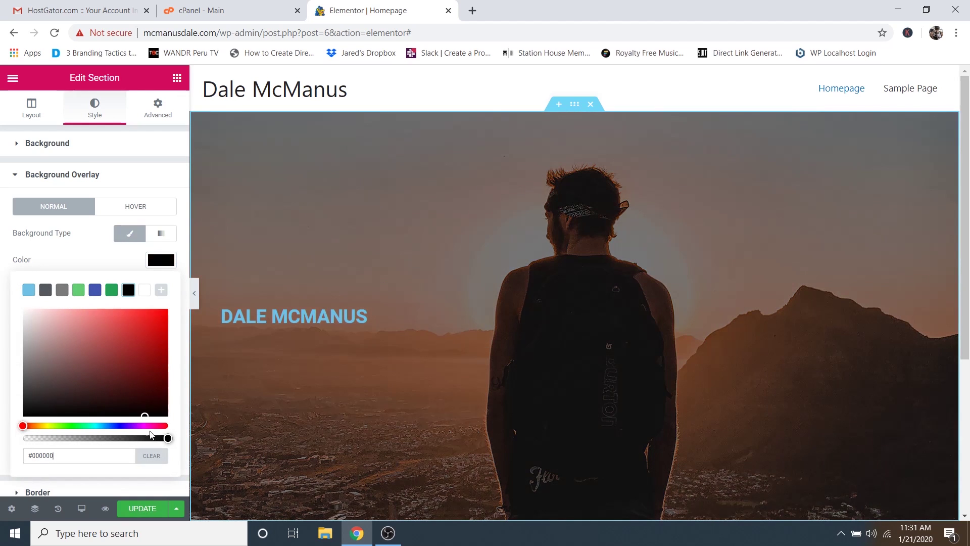
pyautogui.click(83, 247)
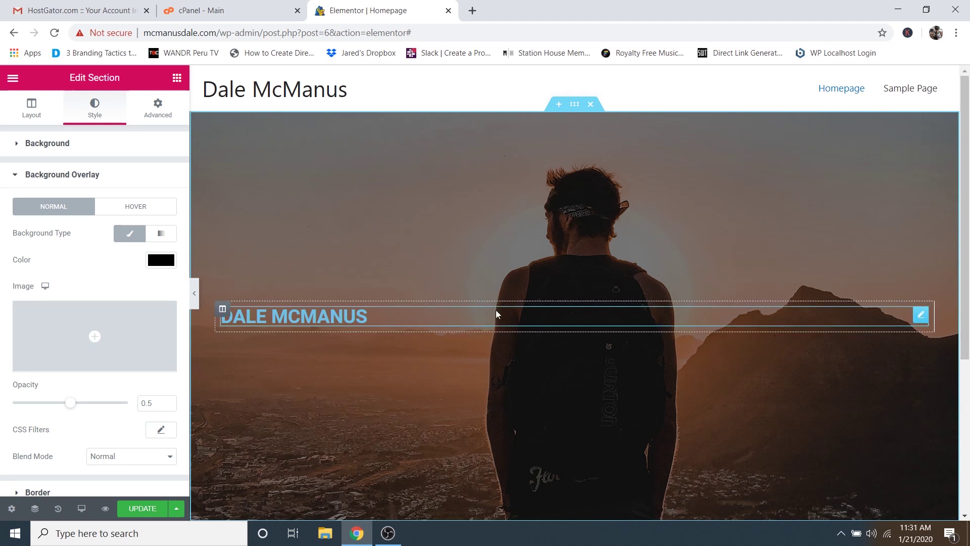
# - Set the black overlay's opacity to 0.25
pyautogui.scroll(-1, 506, 248)
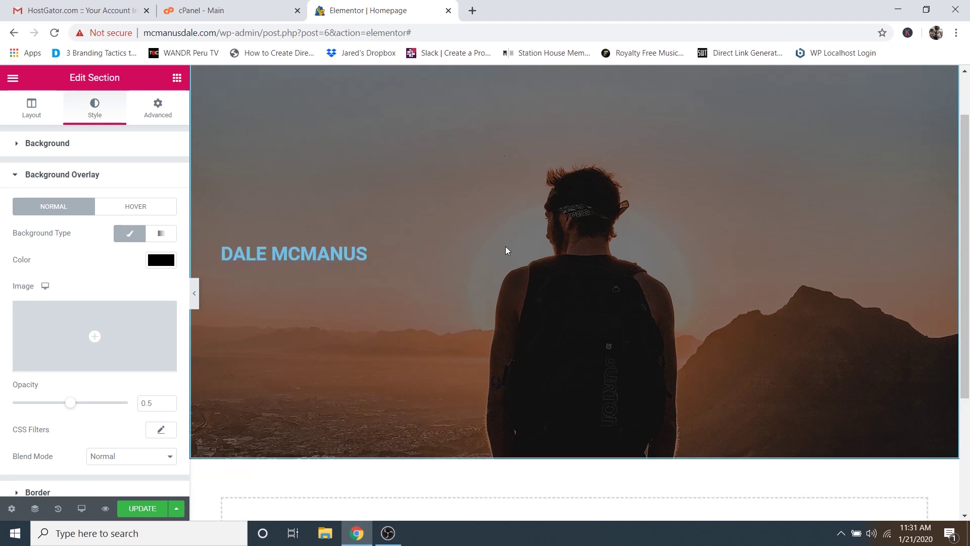
pyautogui.scroll(1, 520, 257)
pyautogui.scroll(-1, 404, 212)
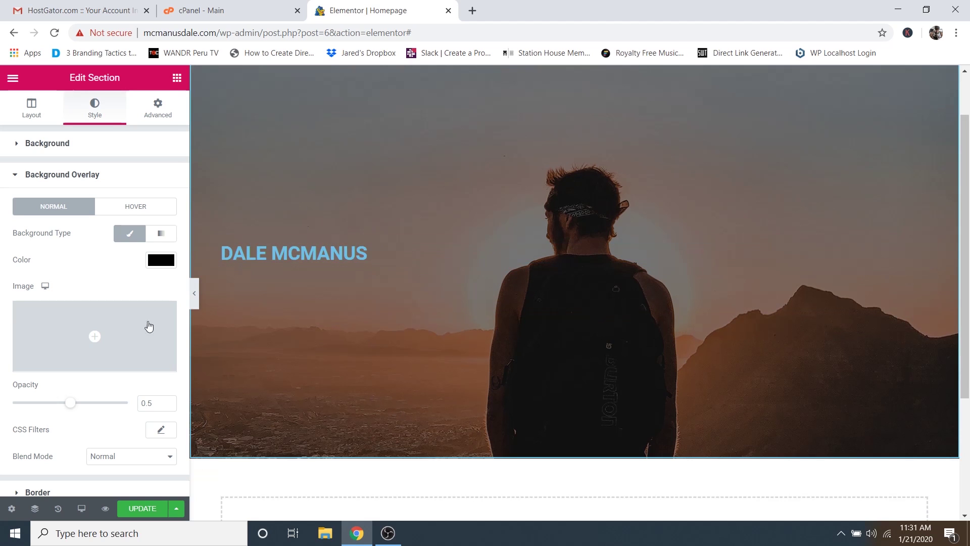
pyautogui.moveTo(73, 409); pyautogui.dragTo(45, 412)
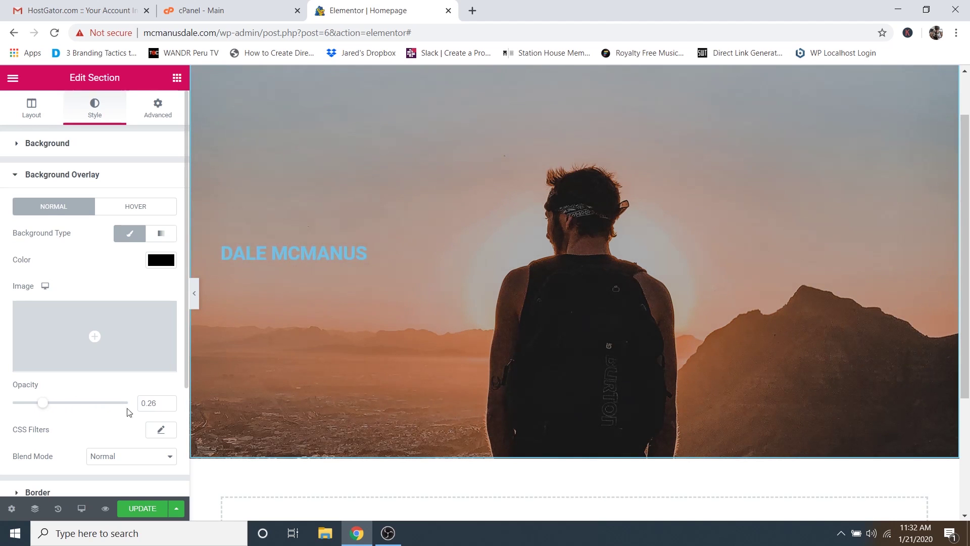
pyautogui.click(169, 405)
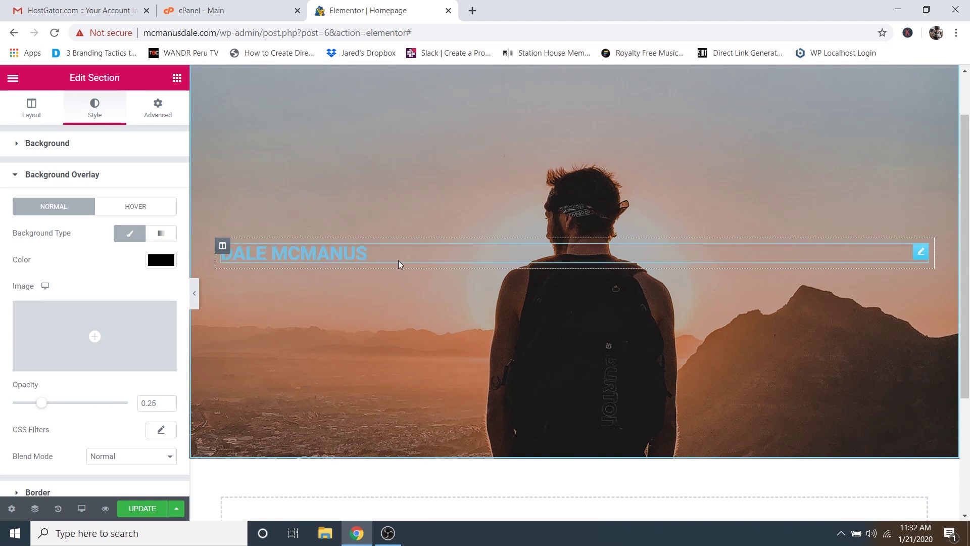
pyautogui.click(921, 252)
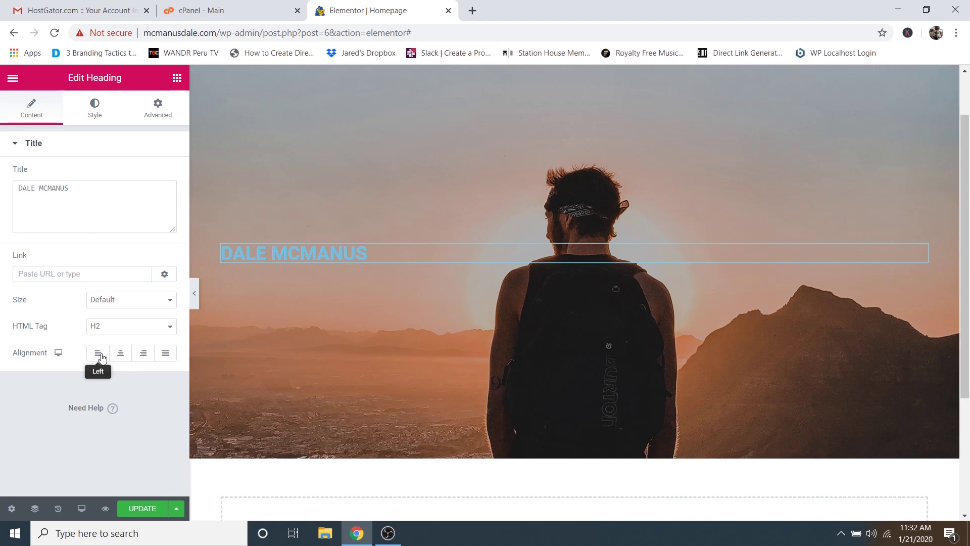
pyautogui.click(120, 358)
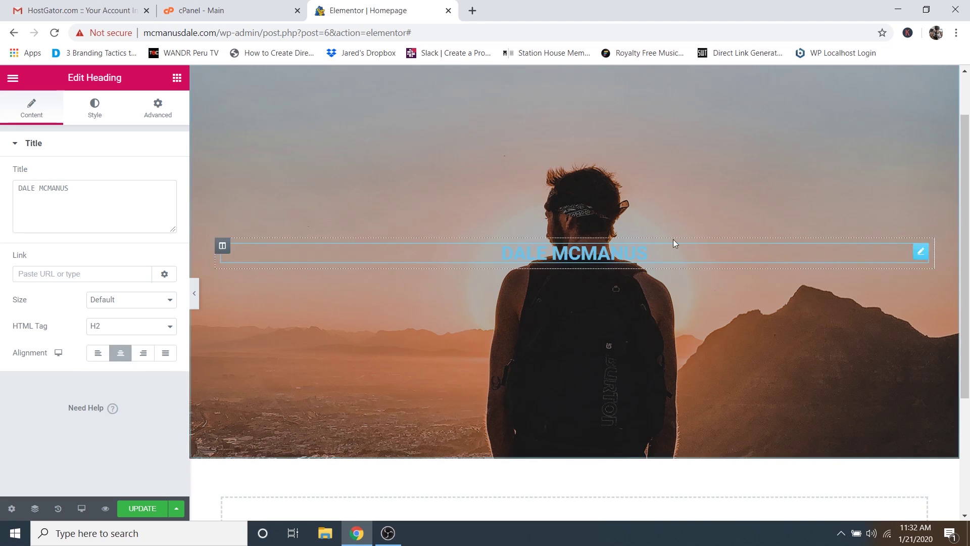
pyautogui.click(143, 354)
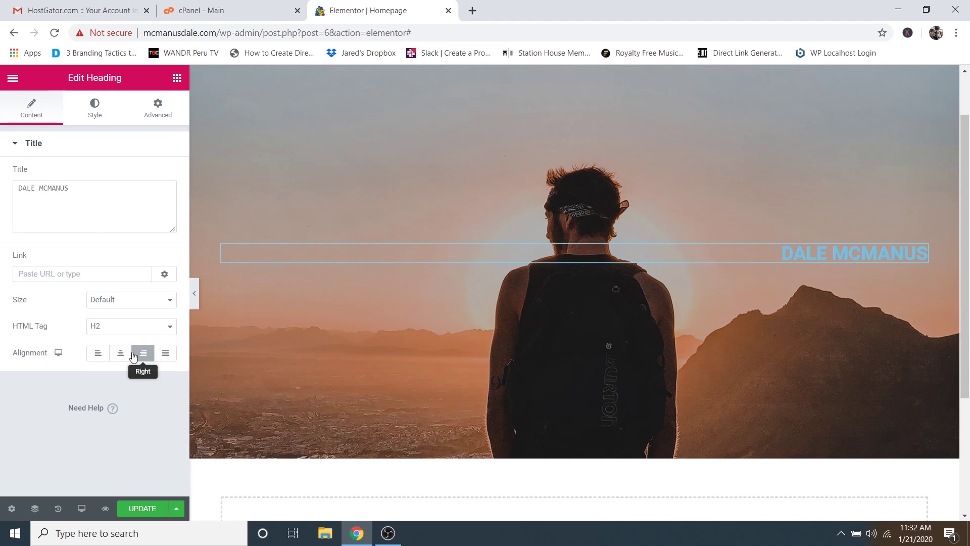
pyautogui.click(119, 359)
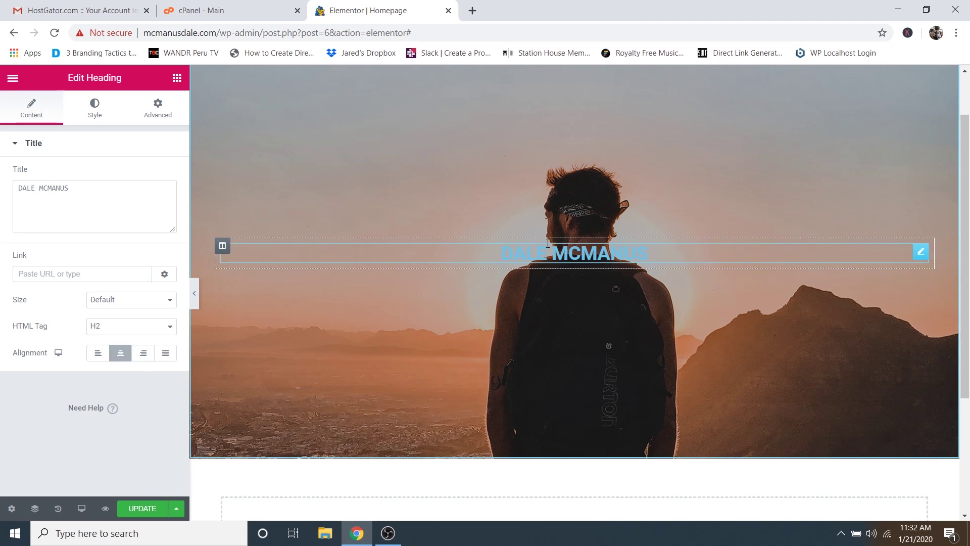
pyautogui.click(95, 108)
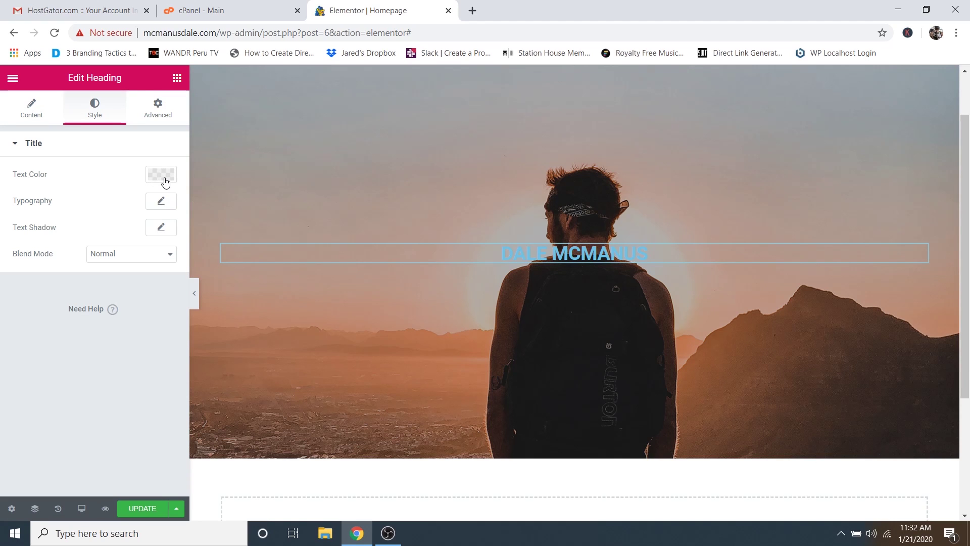
pyautogui.click(165, 183)
pyautogui.click(107, 273)
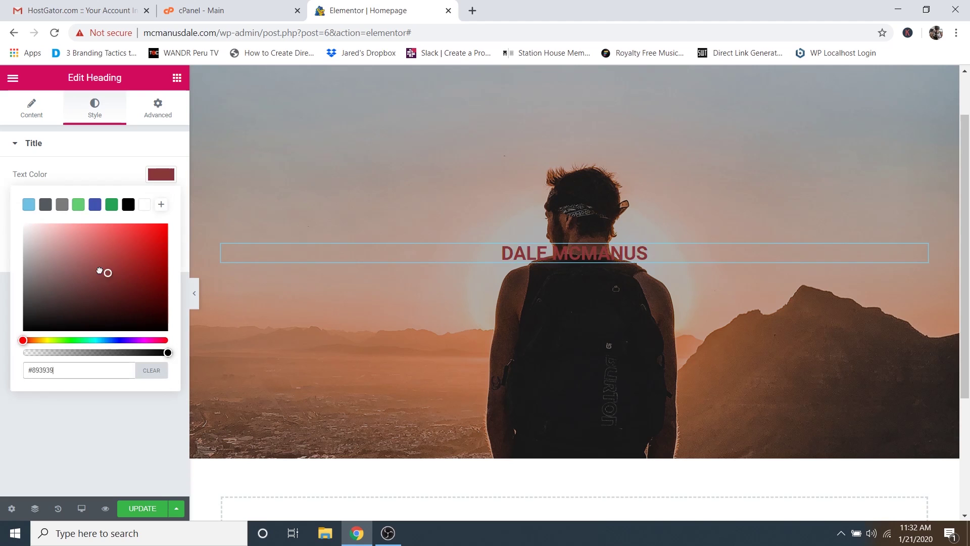
pyautogui.moveTo(99, 272); pyautogui.dragTo(22, 226)
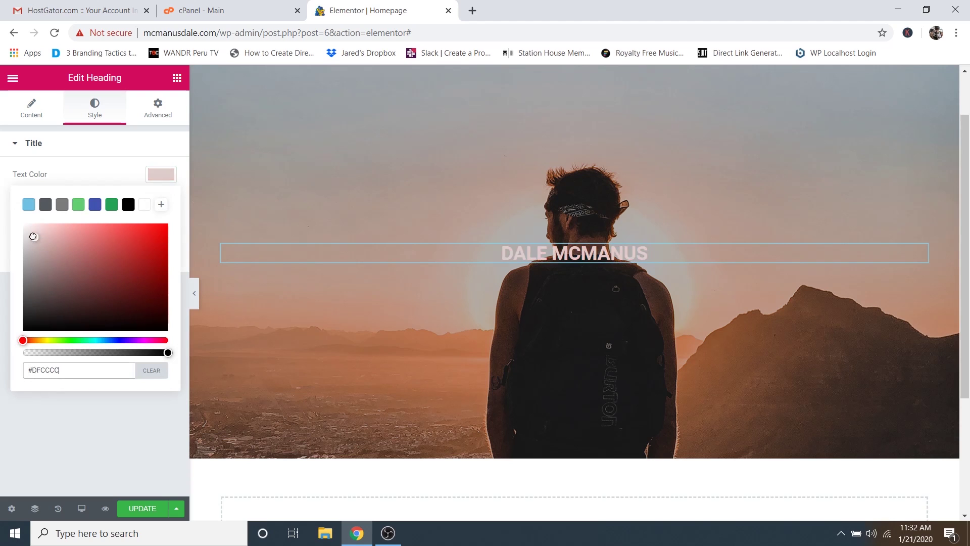
pyautogui.click(93, 169)
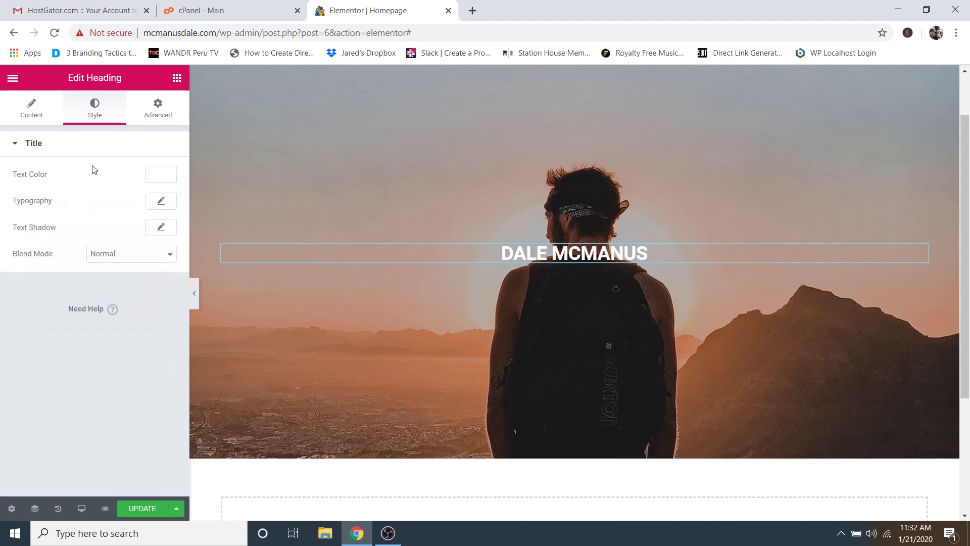
pyautogui.click(166, 202)
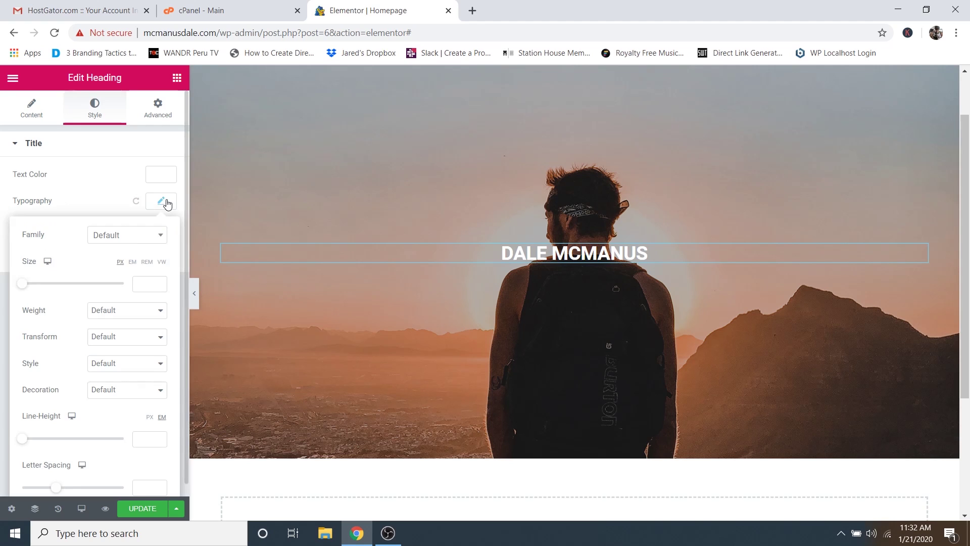
pyautogui.click(123, 237)
pyautogui.scroll(-2, 123, 337)
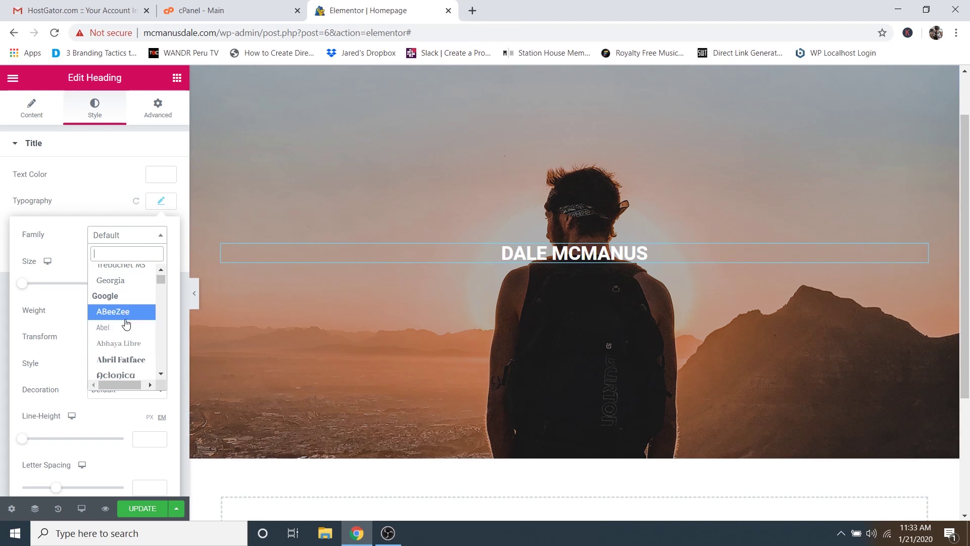
pyautogui.scroll(-1, 125, 336)
pyautogui.scroll(-1, 126, 336)
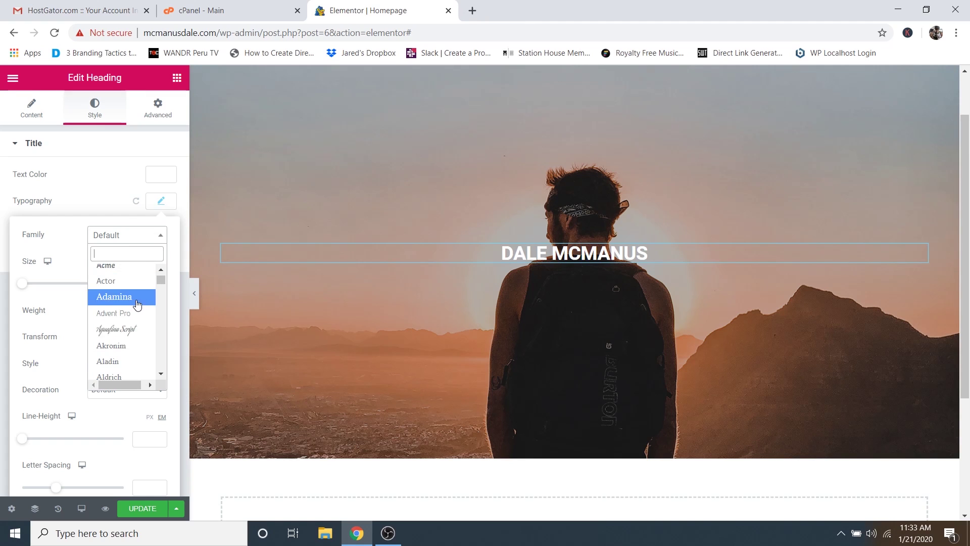
pyautogui.scroll(-2, 133, 323)
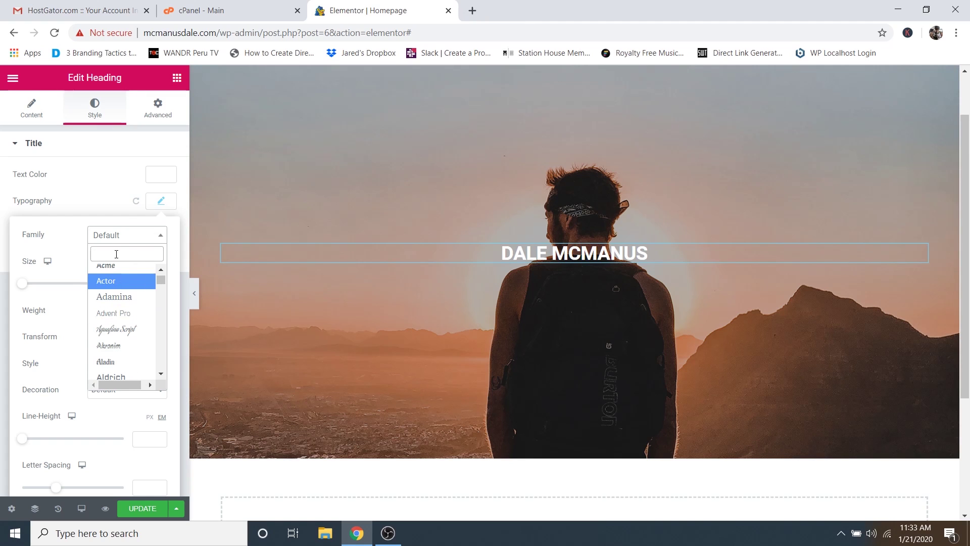
pyautogui.click(115, 362)
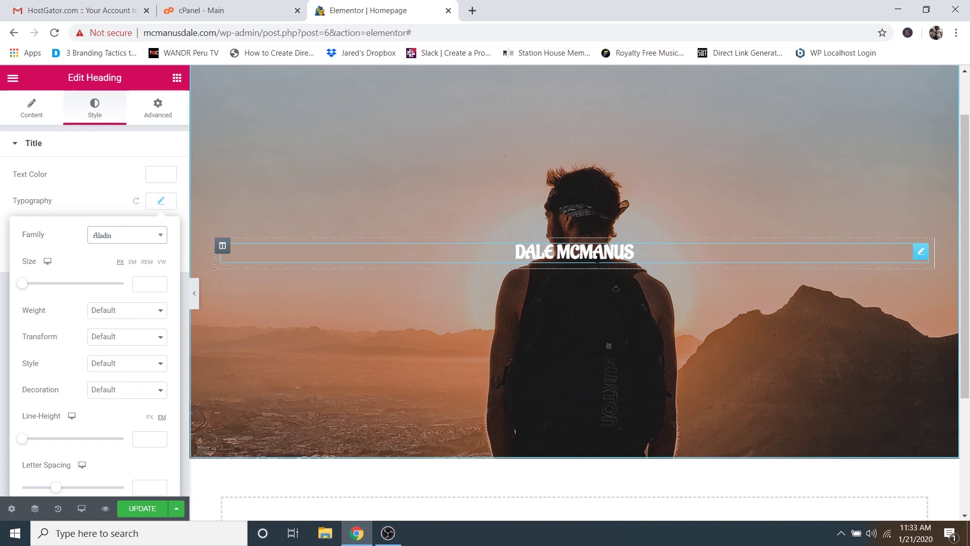
pyautogui.click(135, 236)
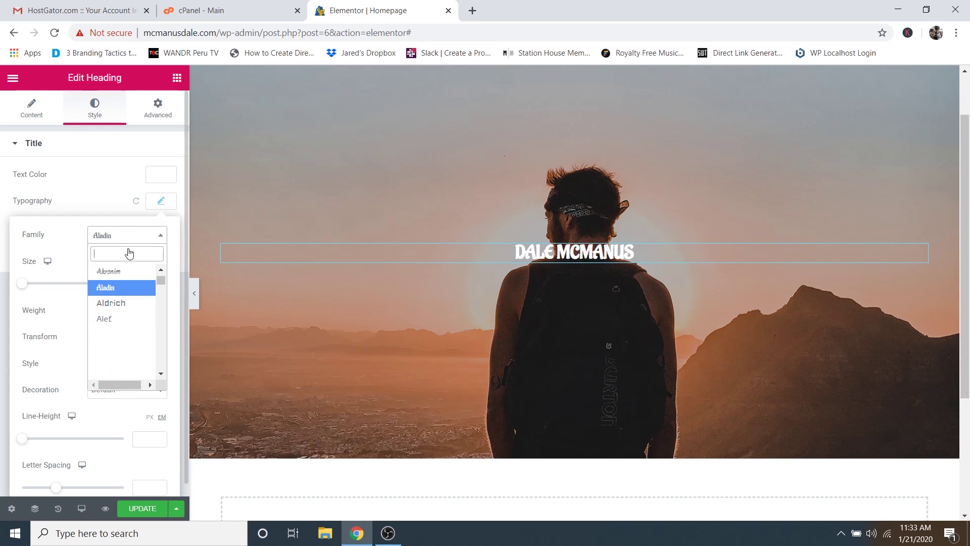
pyautogui.scroll(5, 125, 290)
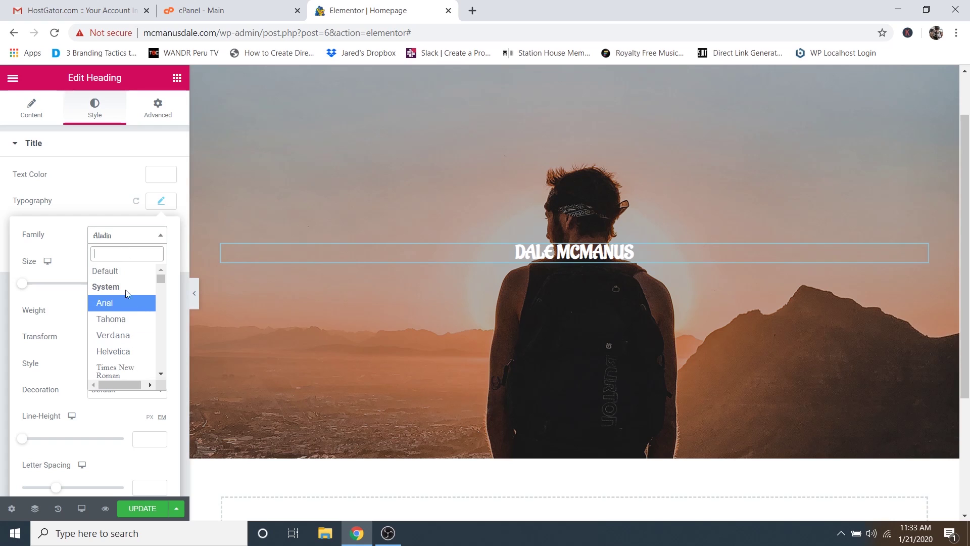
pyautogui.click(119, 270)
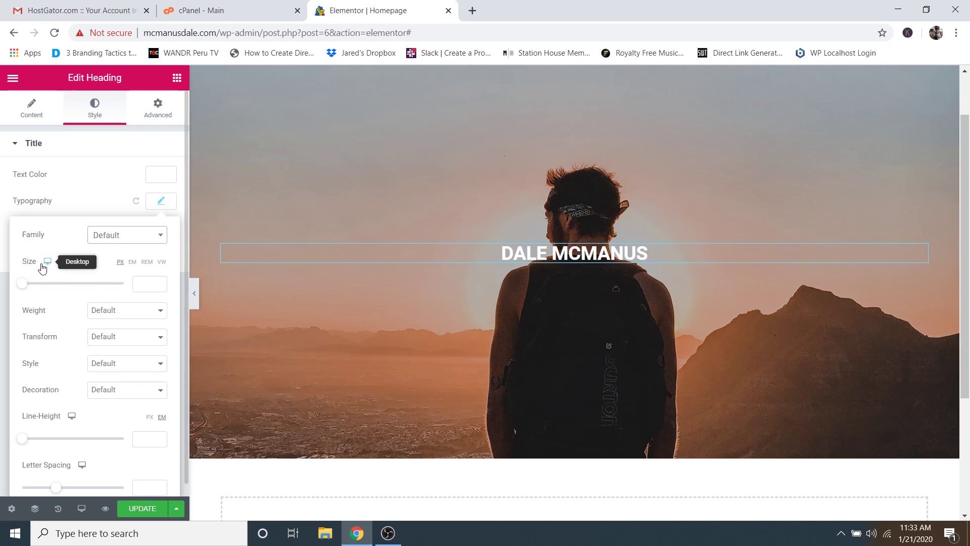
# - Set the heading size to 48 px and leave the font weight at Default
pyautogui.moveTo(22, 288); pyautogui.dragTo(47, 295)
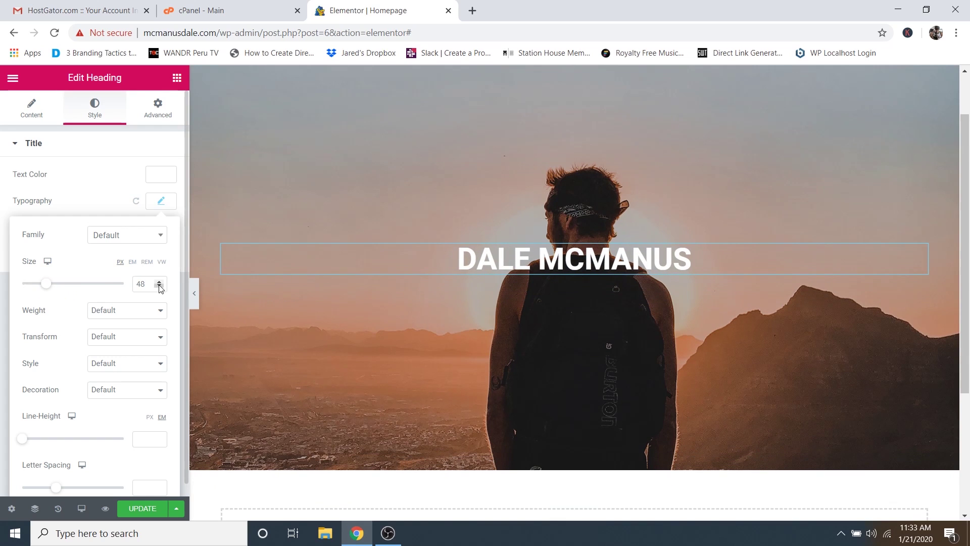
pyautogui.click(107, 314)
pyautogui.click(107, 334)
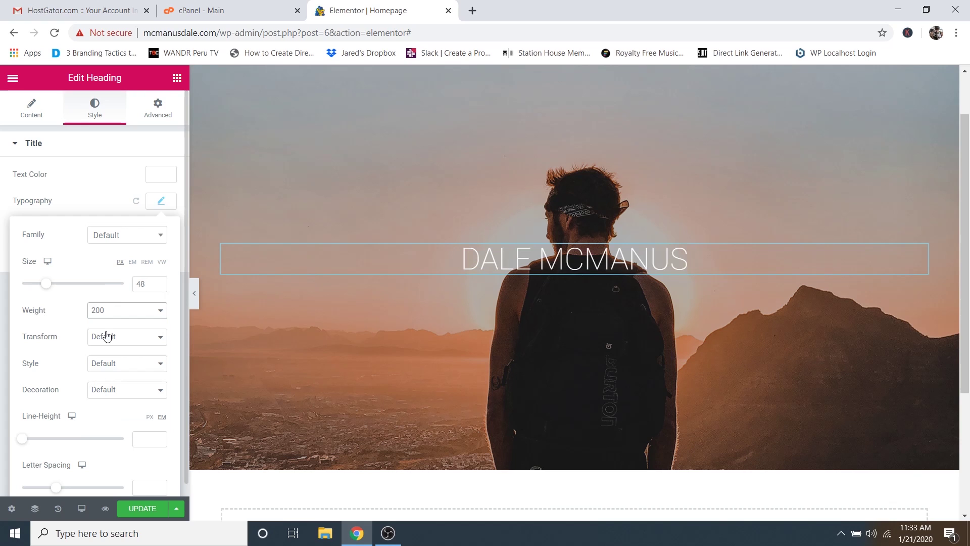
pyautogui.click(104, 313)
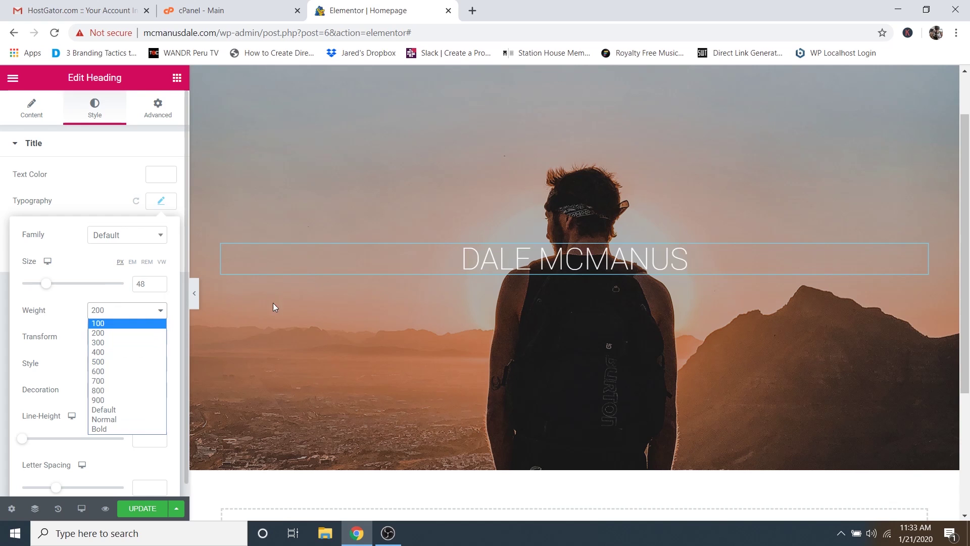
pyautogui.click(101, 400)
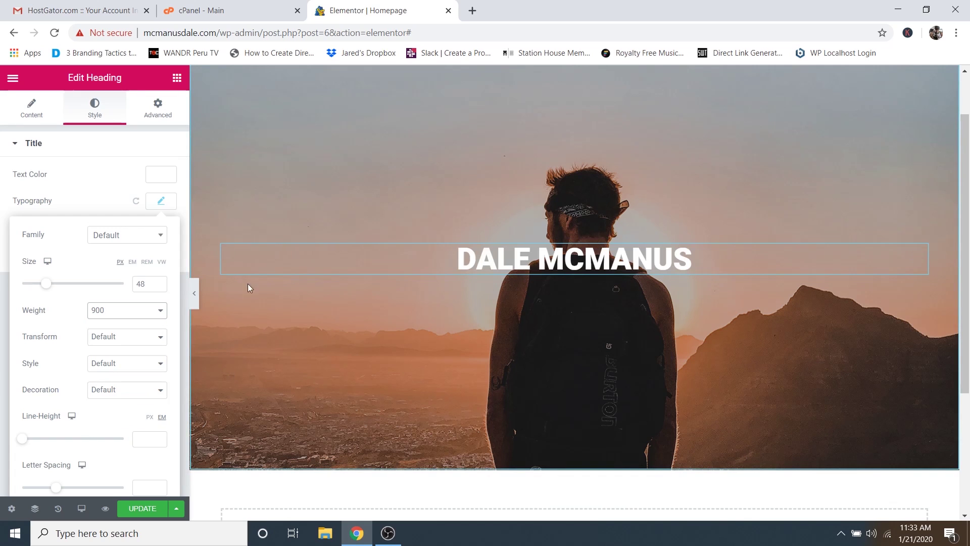
pyautogui.click(107, 312)
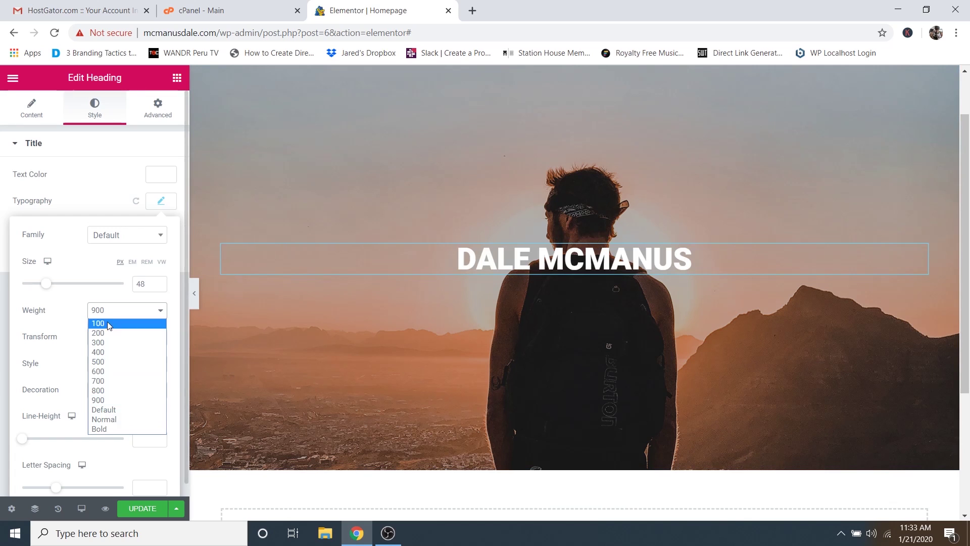
pyautogui.click(113, 409)
# - Set the heading letter spacing to 3
pyautogui.scroll(-1, 47, 466)
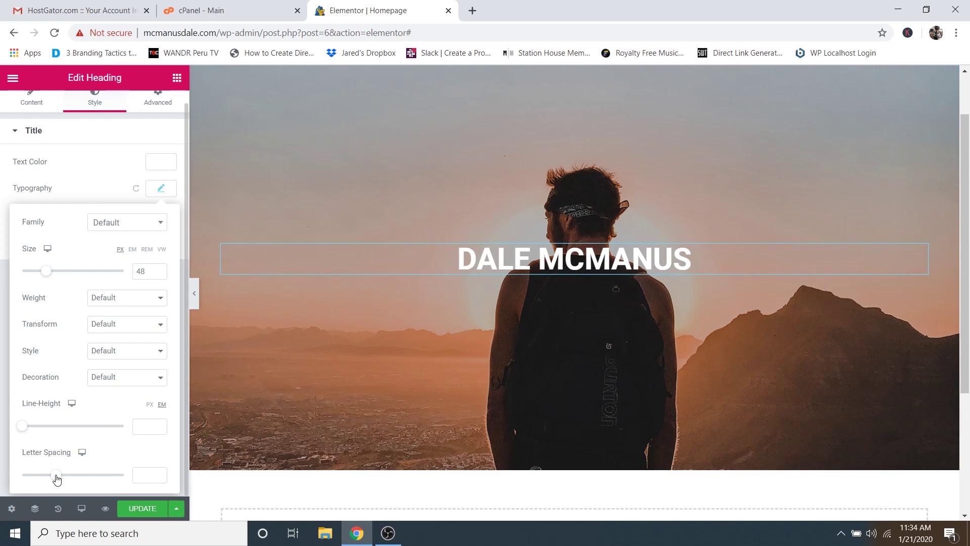
pyautogui.moveTo(55, 476); pyautogui.dragTo(77, 483)
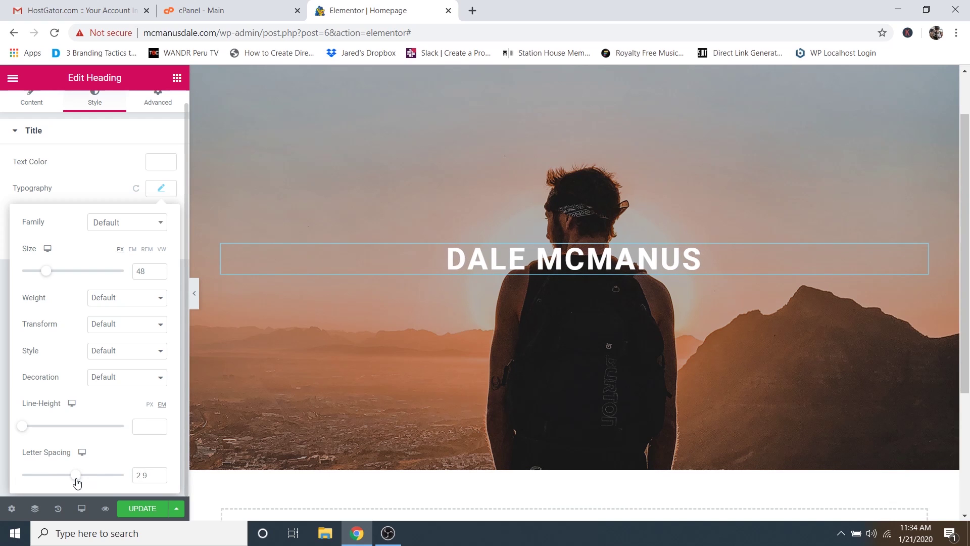
pyautogui.click(159, 475)
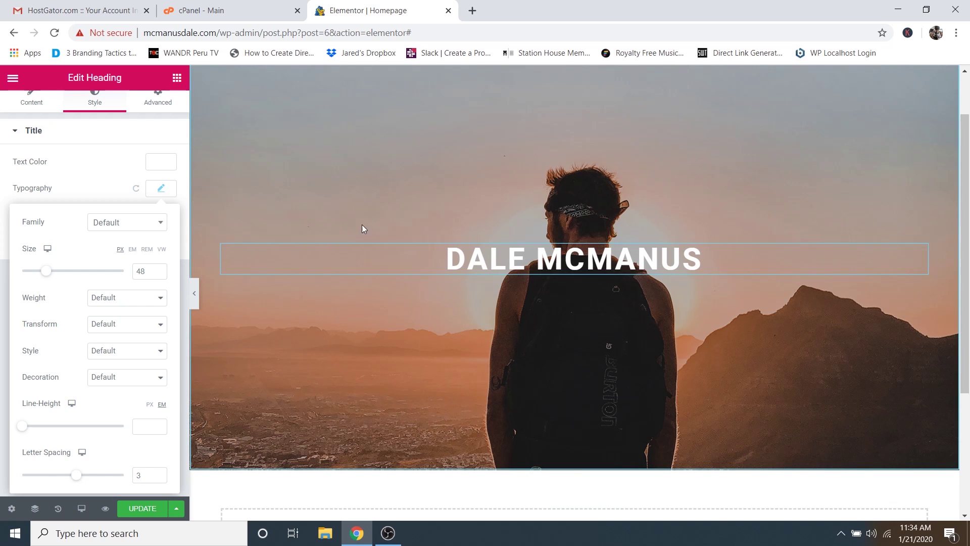
pyautogui.click(161, 189)
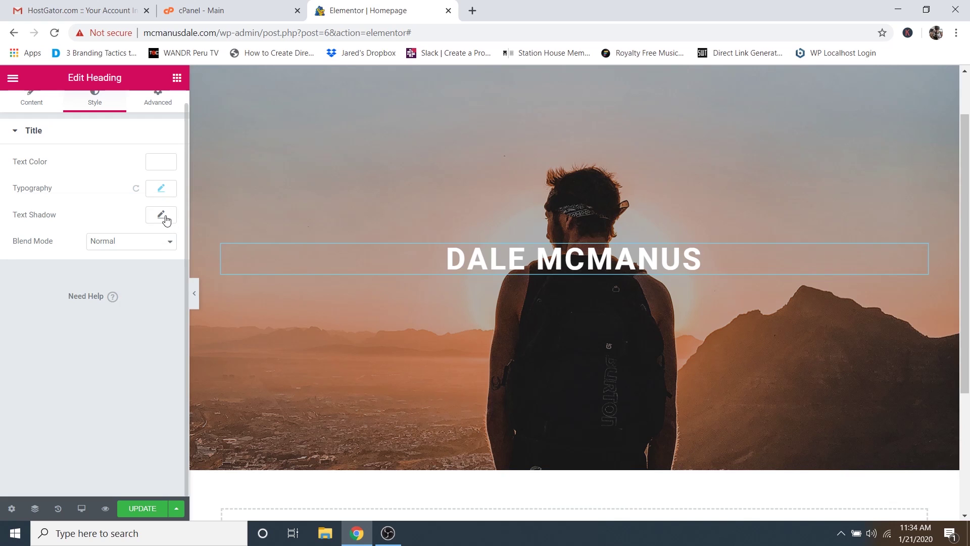
# - Give the heading a dark text shadow colour at about half opacity
pyautogui.click(161, 216)
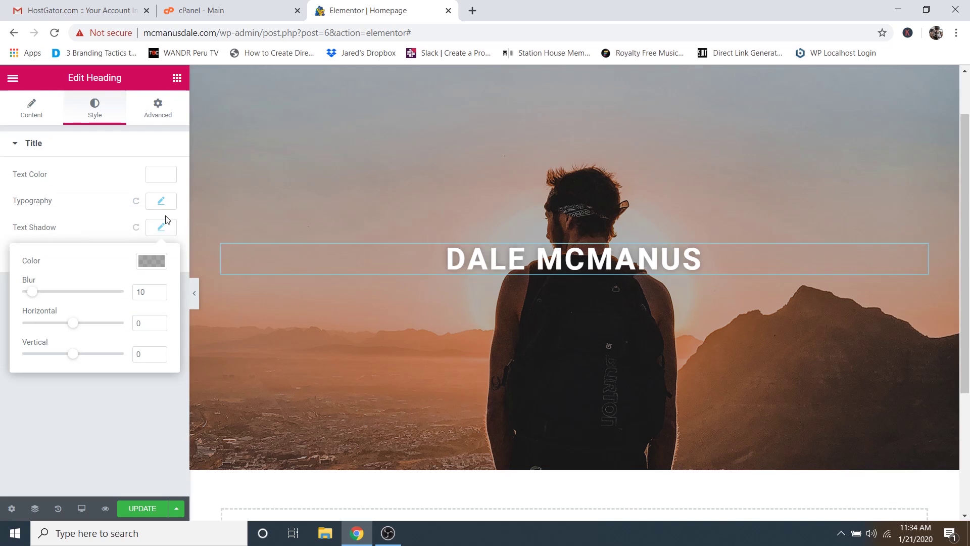
pyautogui.click(153, 264)
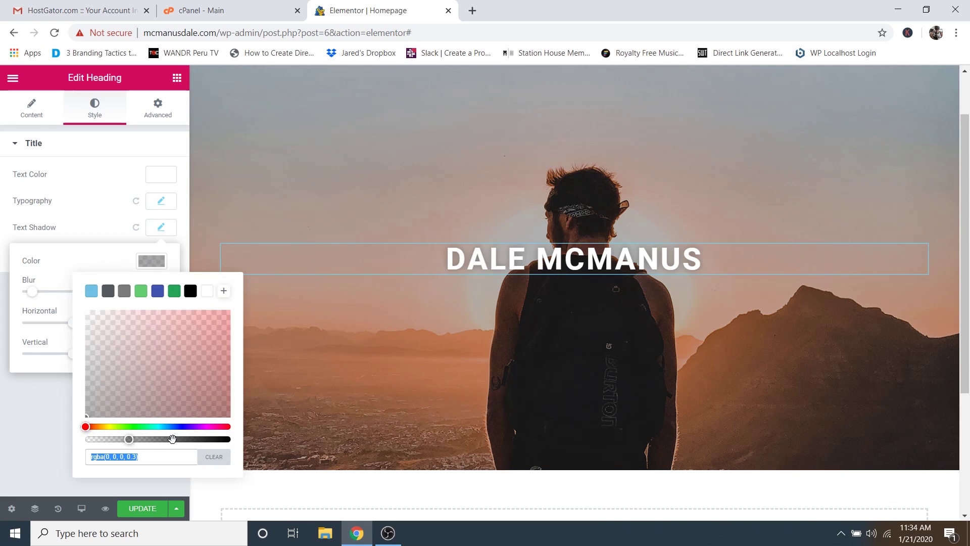
pyautogui.click(201, 440)
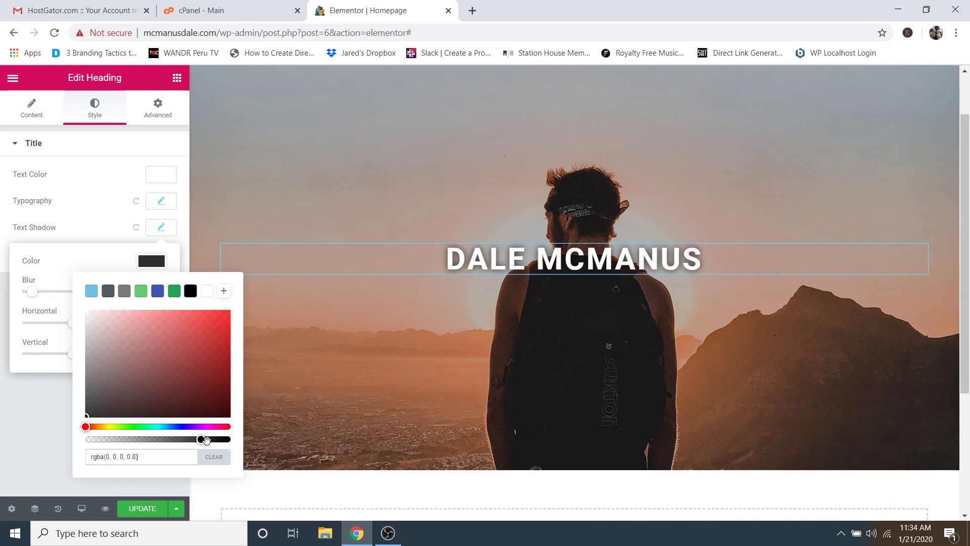
pyautogui.moveTo(211, 438); pyautogui.dragTo(99, 440)
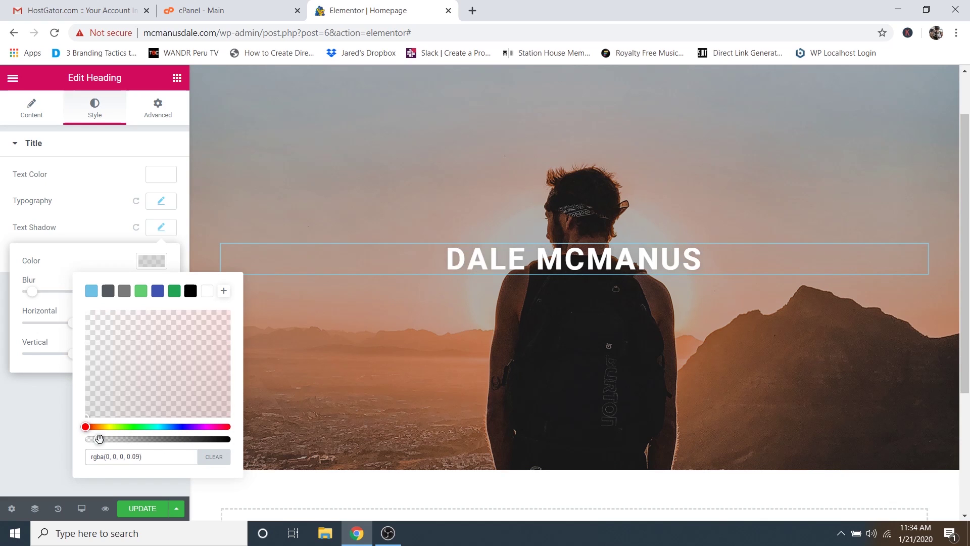
pyautogui.moveTo(199, 439); pyautogui.dragTo(140, 441)
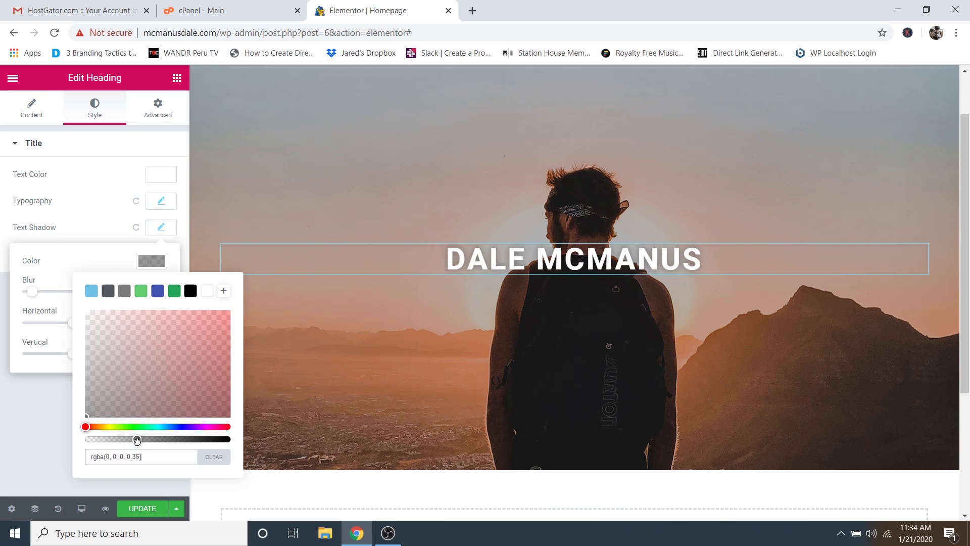
pyautogui.click(92, 255)
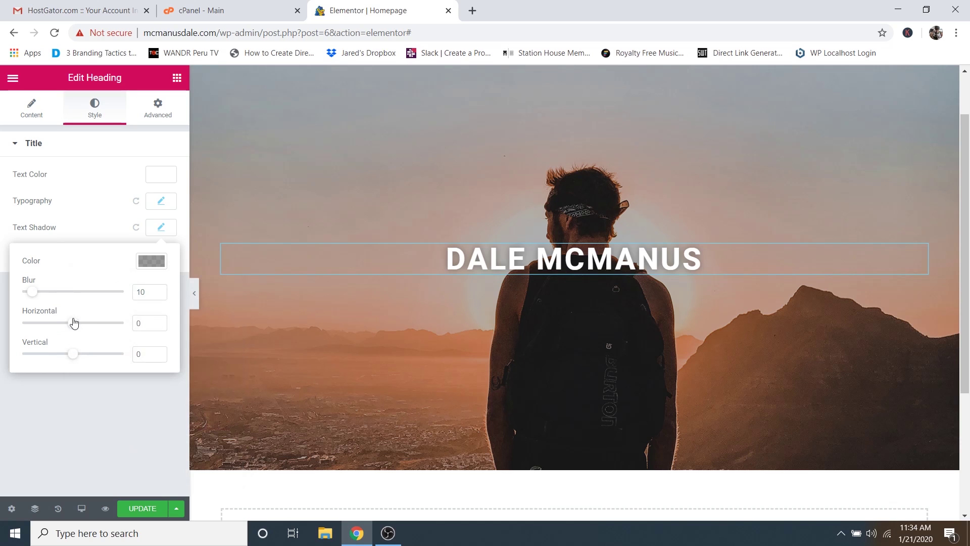
# - Set the shadow offsets to horizontal 1 and vertical 3, with reduced blur
pyautogui.moveTo(75, 326); pyautogui.dragTo(74, 368)
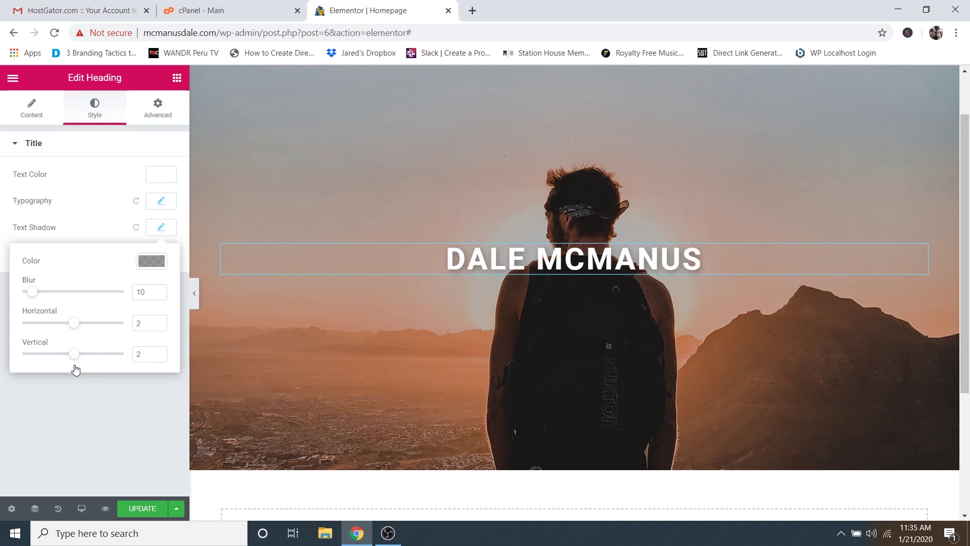
pyautogui.click(160, 357)
pyautogui.click(160, 356)
pyautogui.click(159, 326)
pyautogui.moveTo(33, 295); pyautogui.dragTo(29, 295)
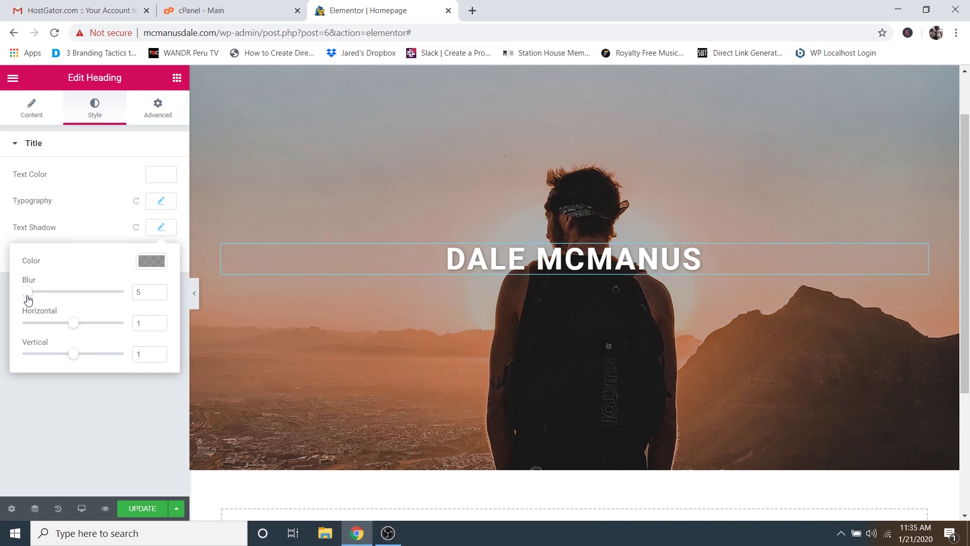
pyautogui.click(109, 227)
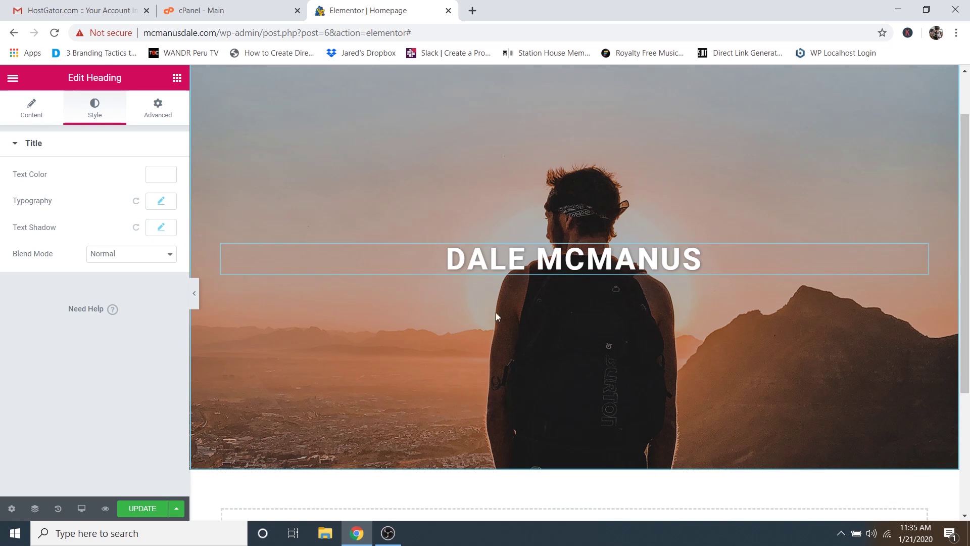
# - Drag a new Heading widget into the hero section
pyautogui.click(177, 81)
pyautogui.moveTo(137, 204); pyautogui.dragTo(516, 273)
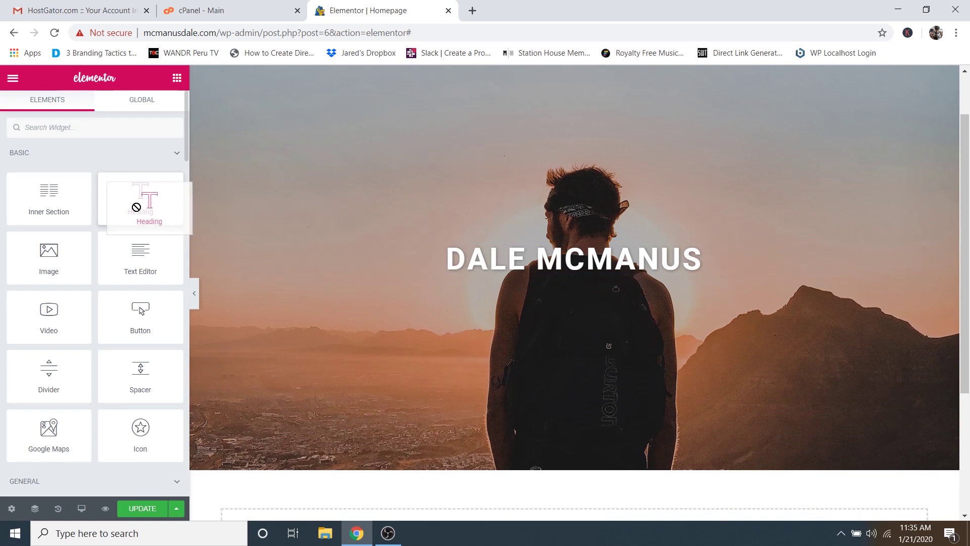
pyautogui.click(637, 258)
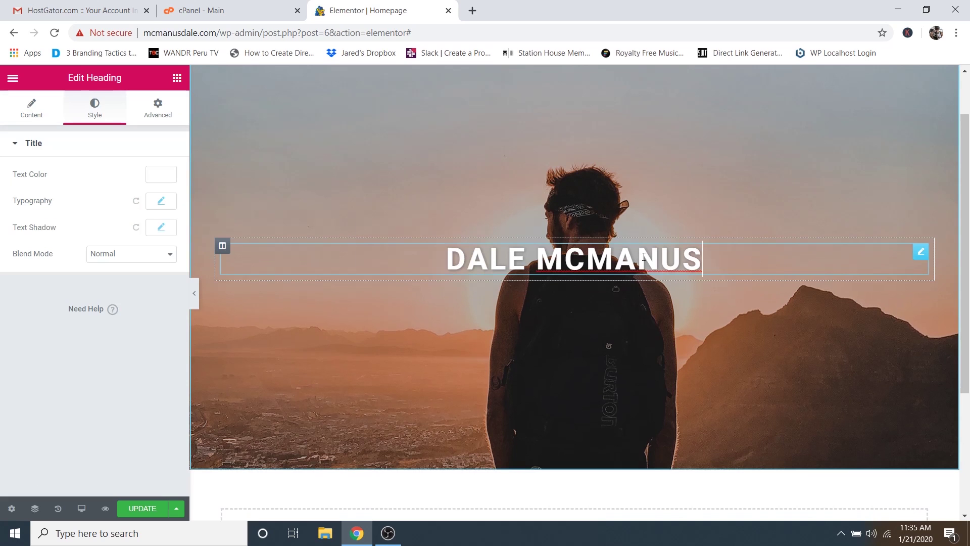
pyautogui.rightClick(921, 254)
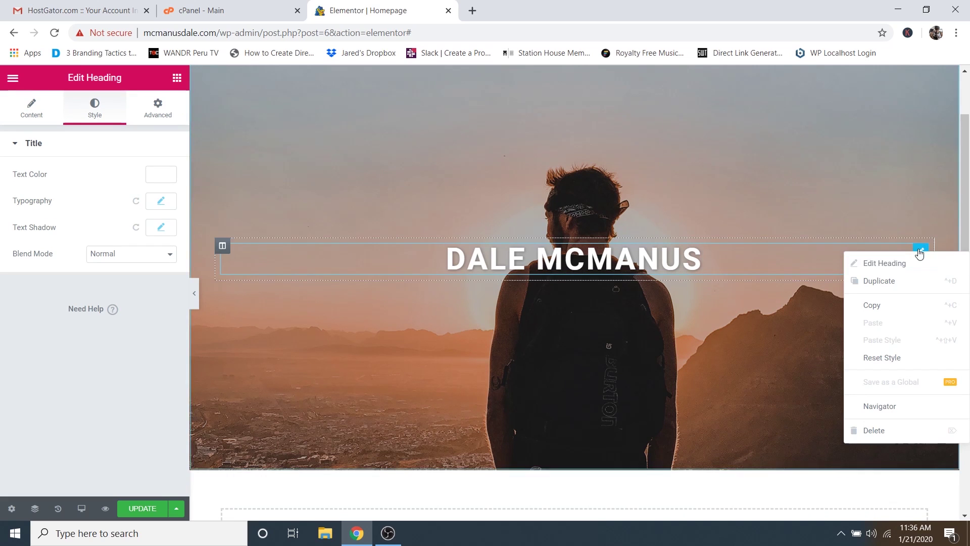
pyautogui.click(891, 286)
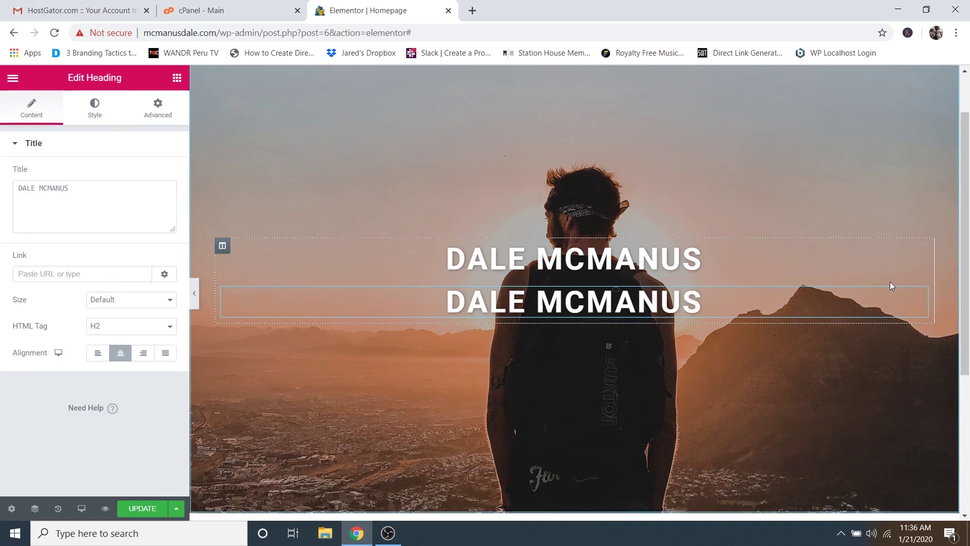
pyautogui.tripleClick(88, 194)
pyautogui.write('Web Designer. Videographer.')
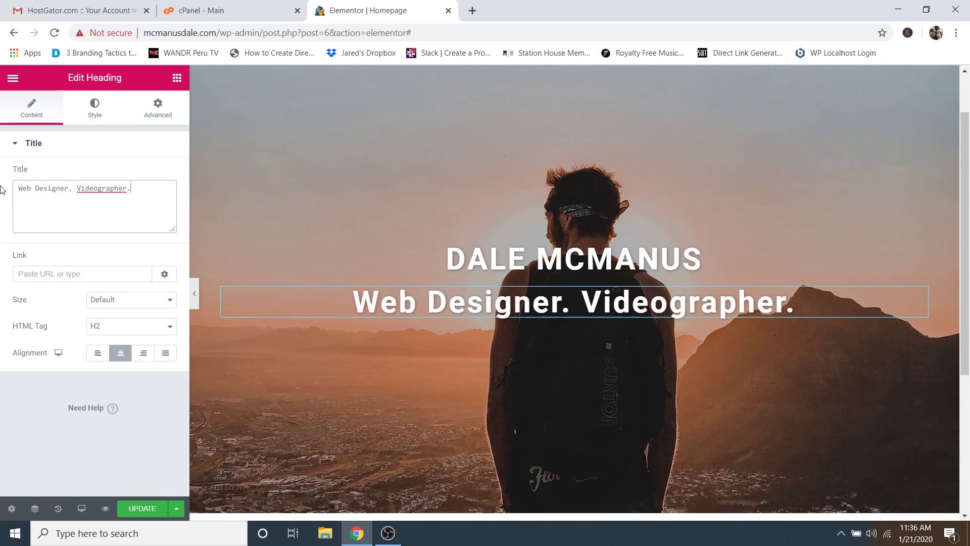
pyautogui.write(' Photographer.')
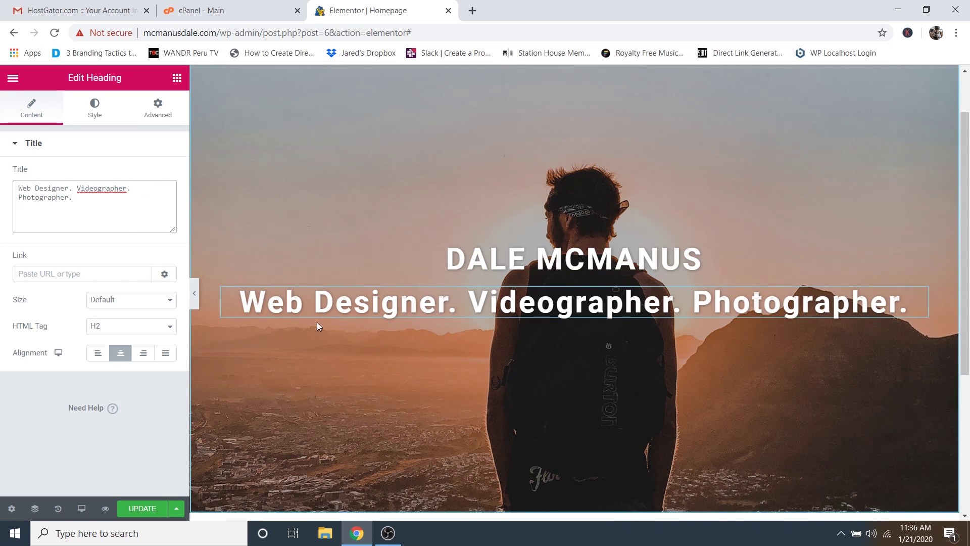
# - Set the subtitle's typography to 16 px size with Italic style
pyautogui.click(97, 117)
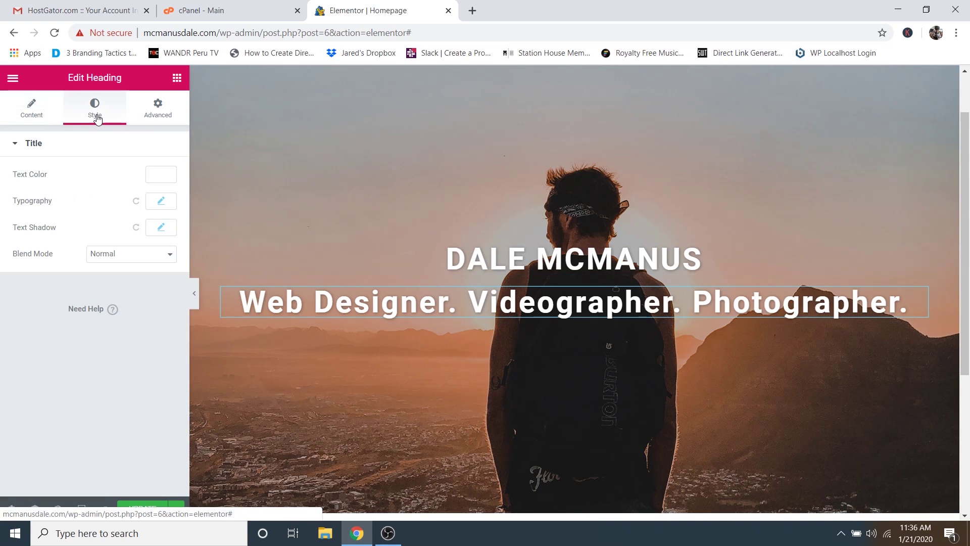
pyautogui.click(161, 204)
pyautogui.moveTo(47, 285); pyautogui.dragTo(31, 288)
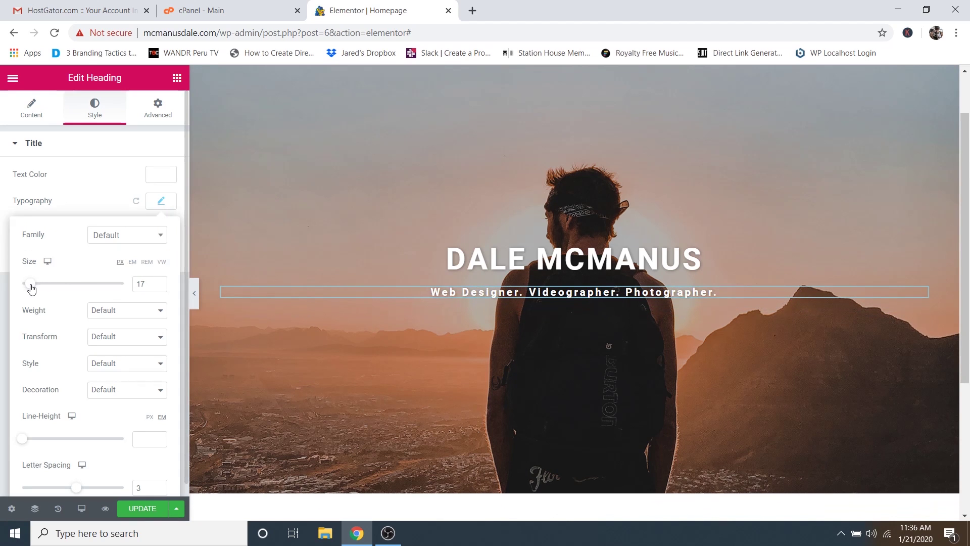
pyautogui.click(160, 286)
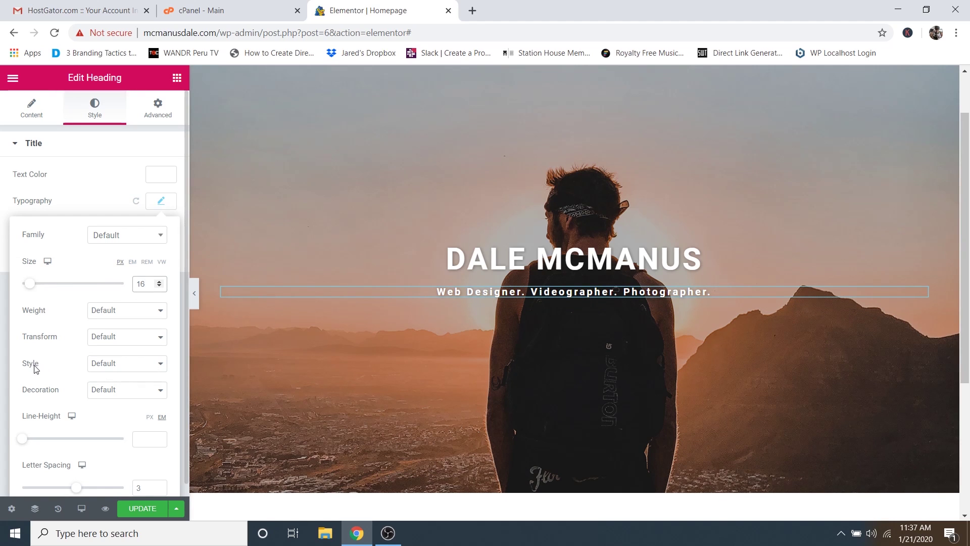
pyautogui.click(112, 367)
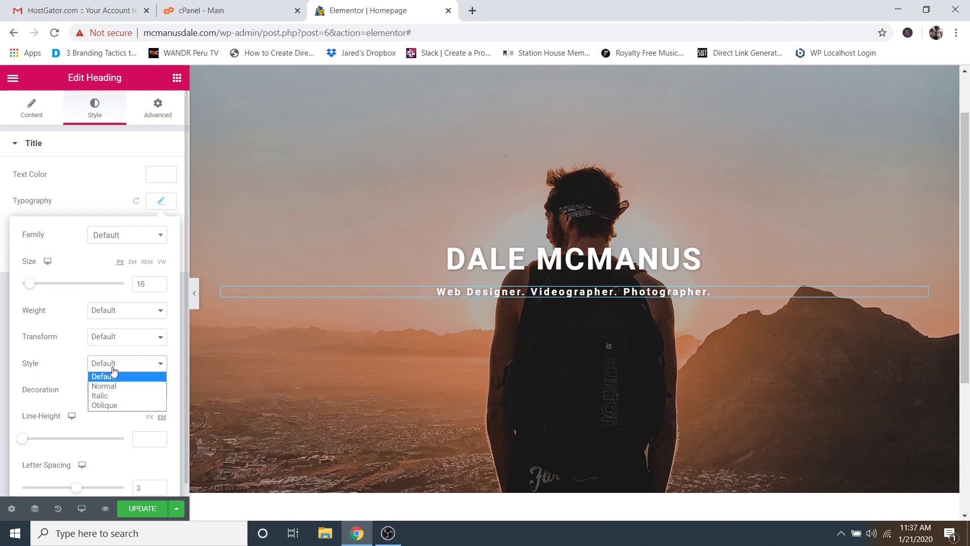
pyautogui.click(99, 397)
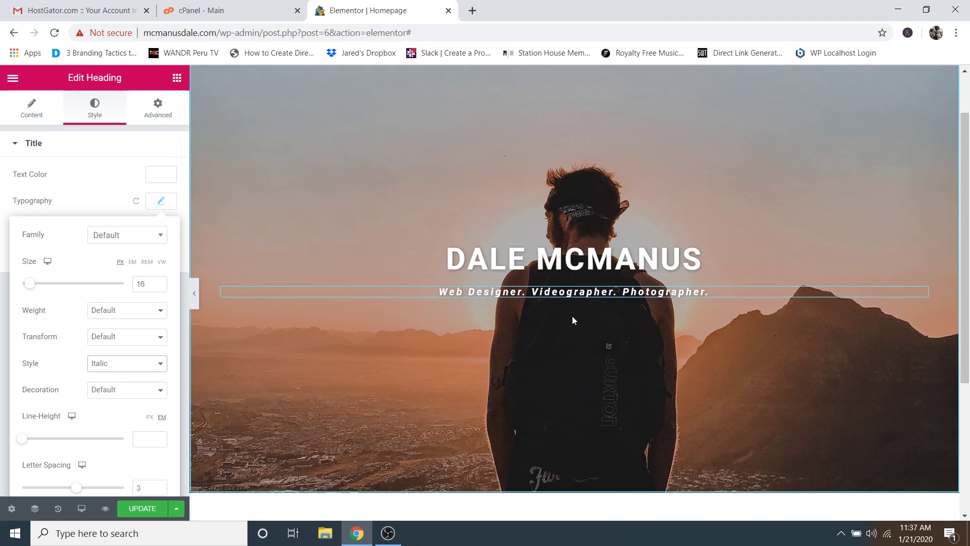
pyautogui.click(176, 79)
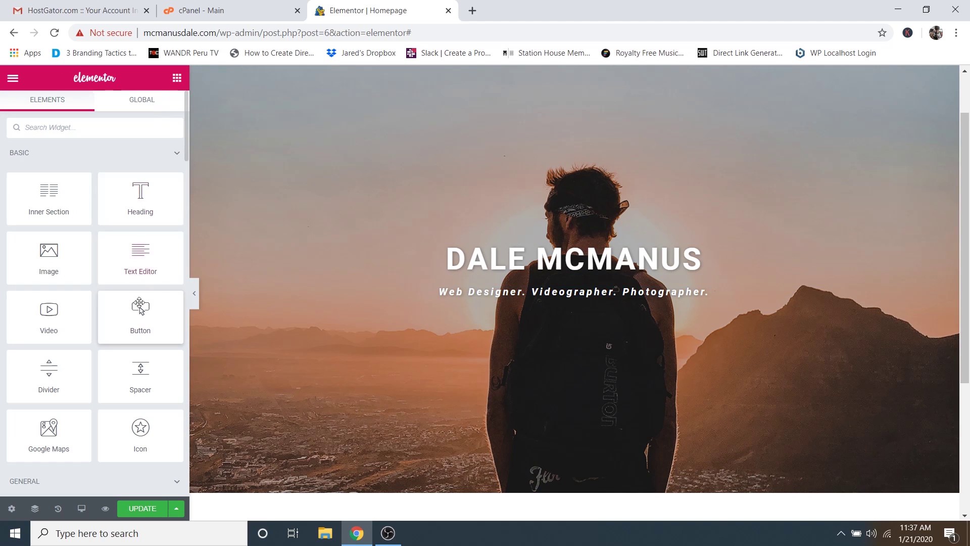
# - Add a center-aligned Button under the subtitle labelled 'See Portfolio'
pyautogui.moveTo(144, 320); pyautogui.dragTo(561, 302)
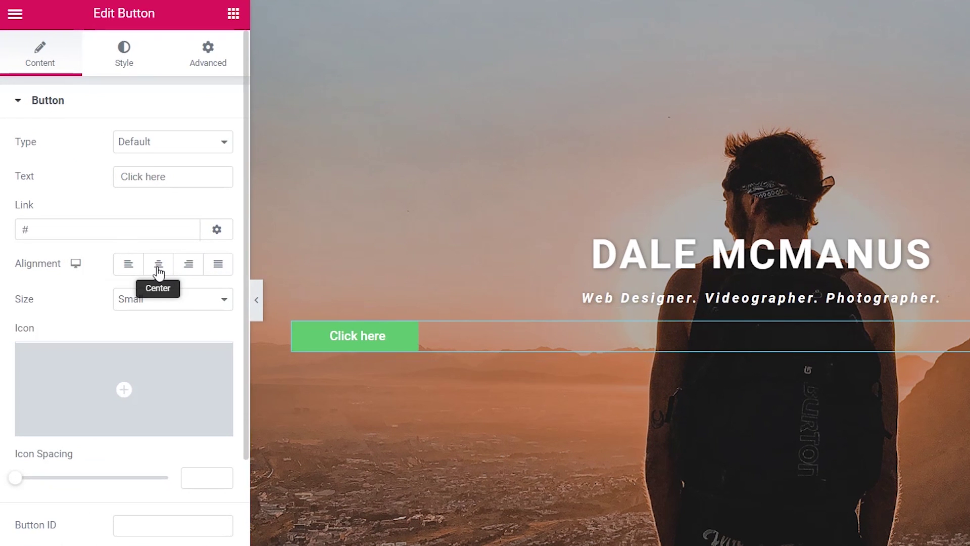
pyautogui.click(159, 272)
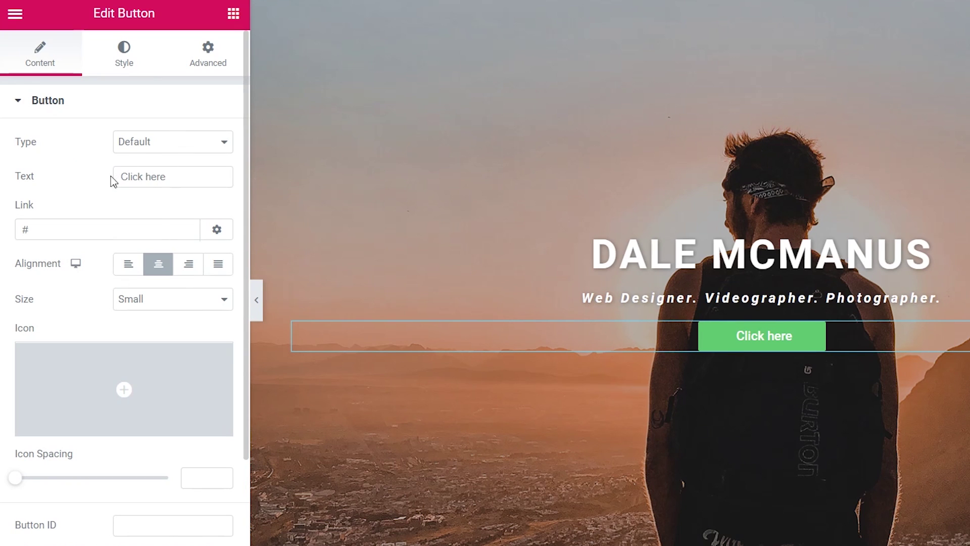
pyautogui.moveTo(183, 177); pyautogui.dragTo(120, 176)
pyautogui.write('S')
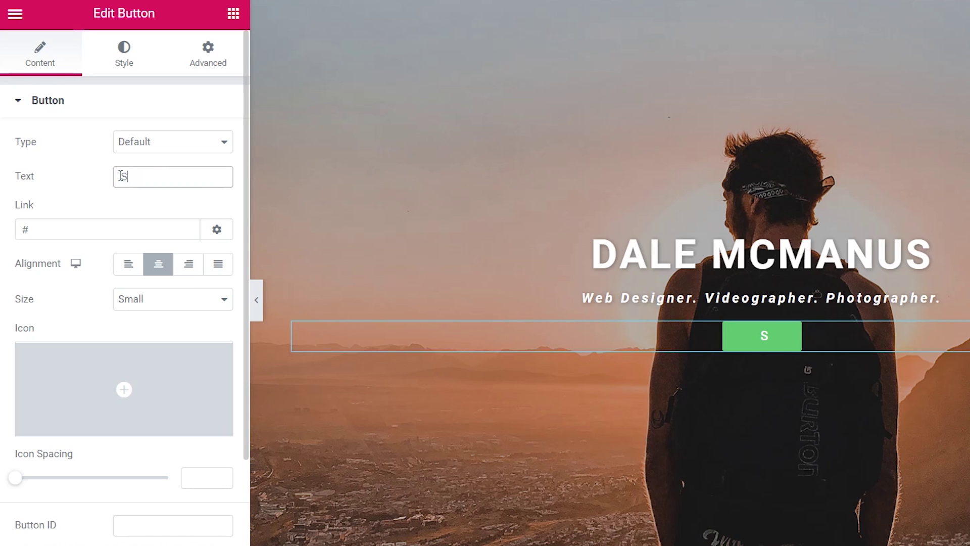
pyautogui.write('ee Portfolio')
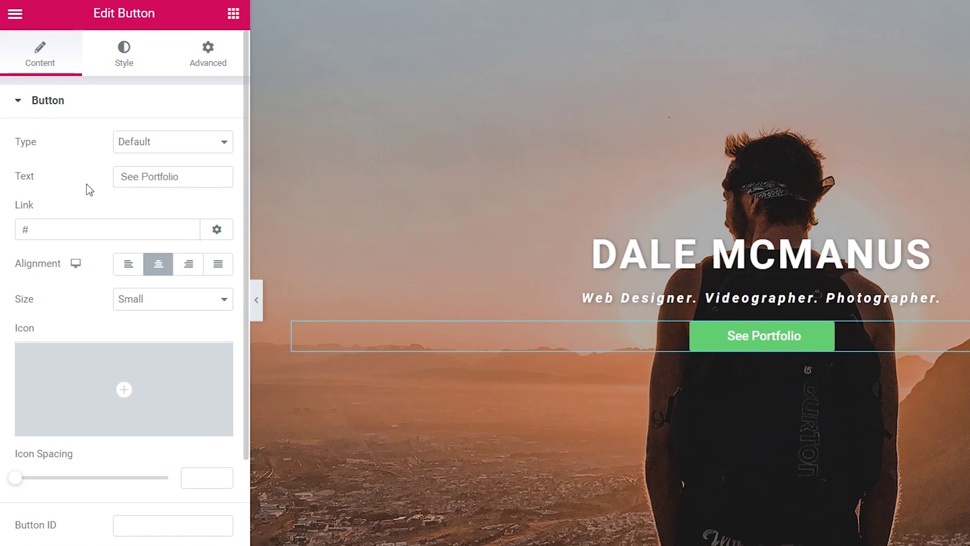
# - Set the See Portfolio button size to Small
pyautogui.click(167, 304)
pyautogui.click(166, 320)
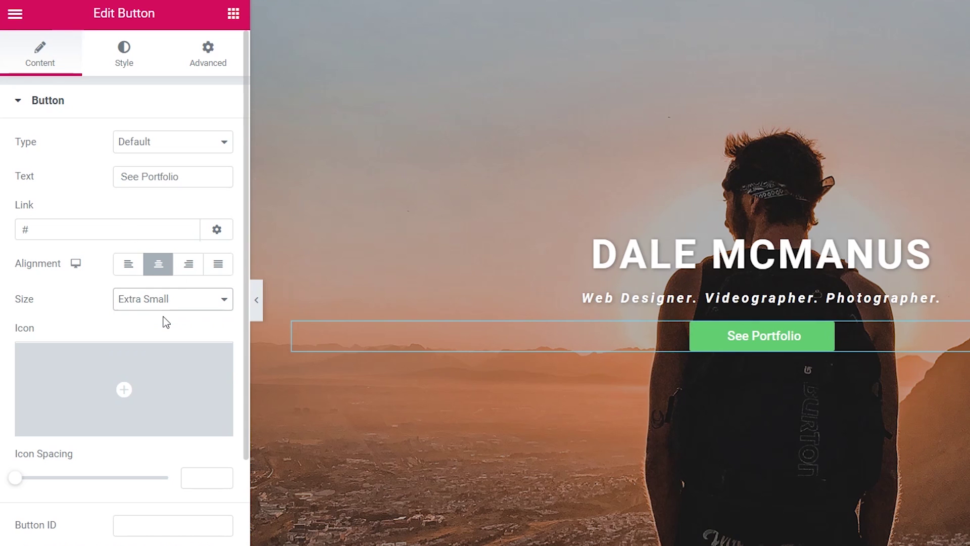
pyautogui.click(169, 303)
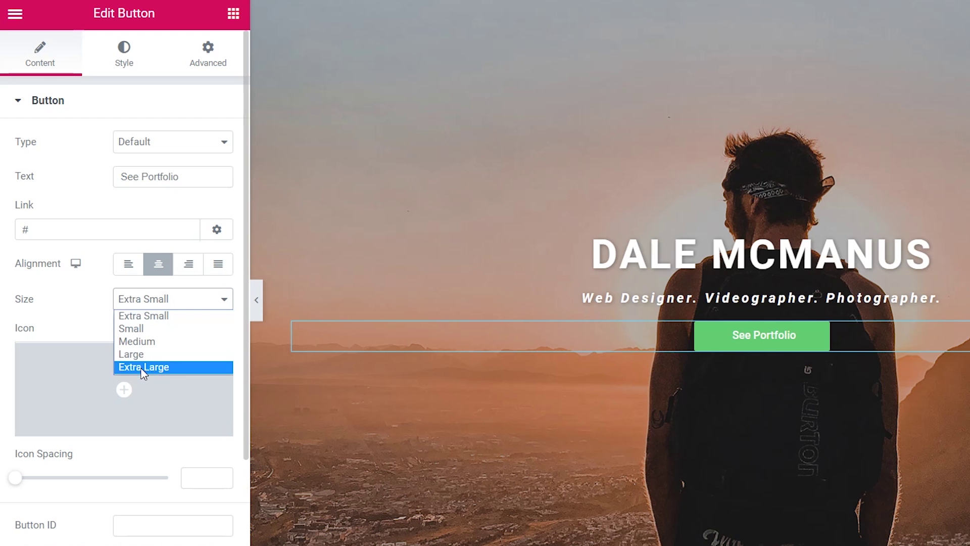
pyautogui.click(149, 368)
pyautogui.click(156, 299)
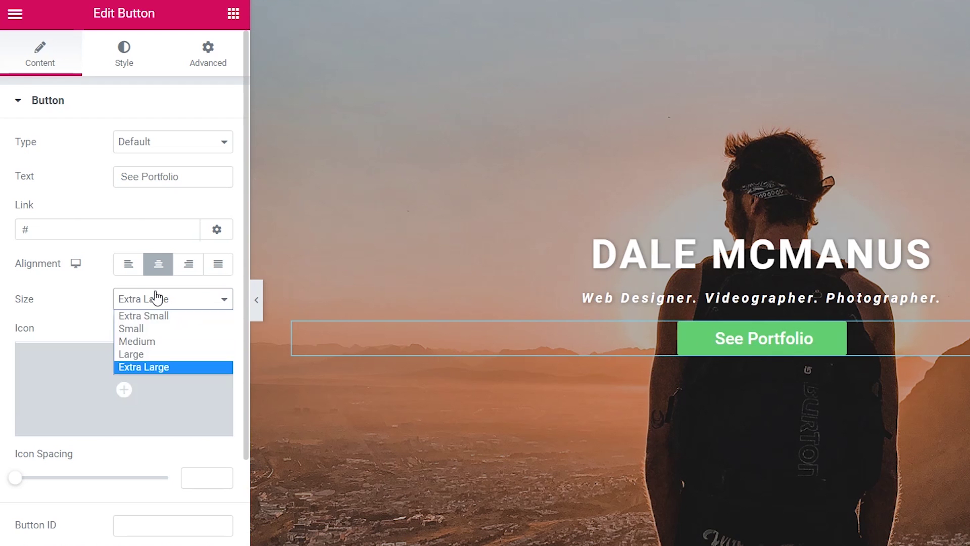
pyautogui.click(152, 328)
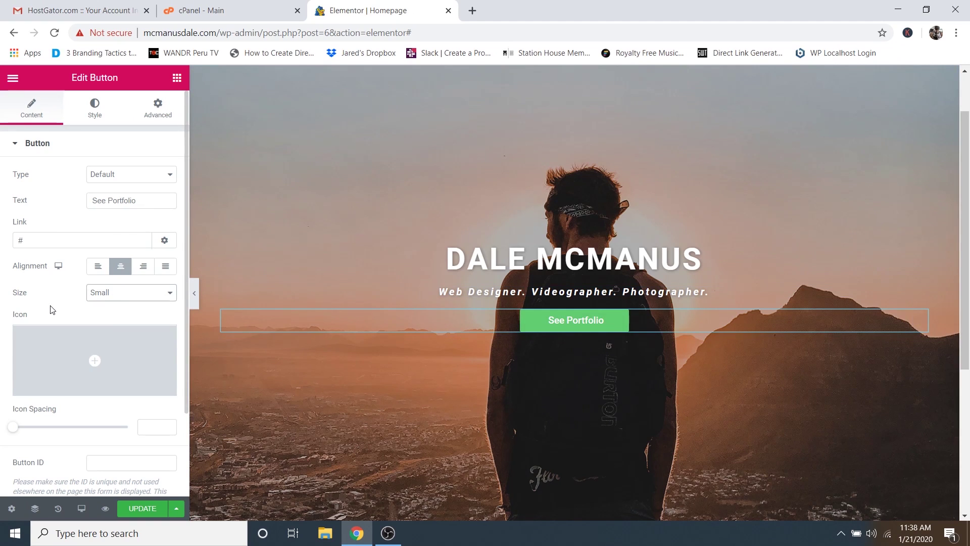
pyautogui.moveTo(66, 396)
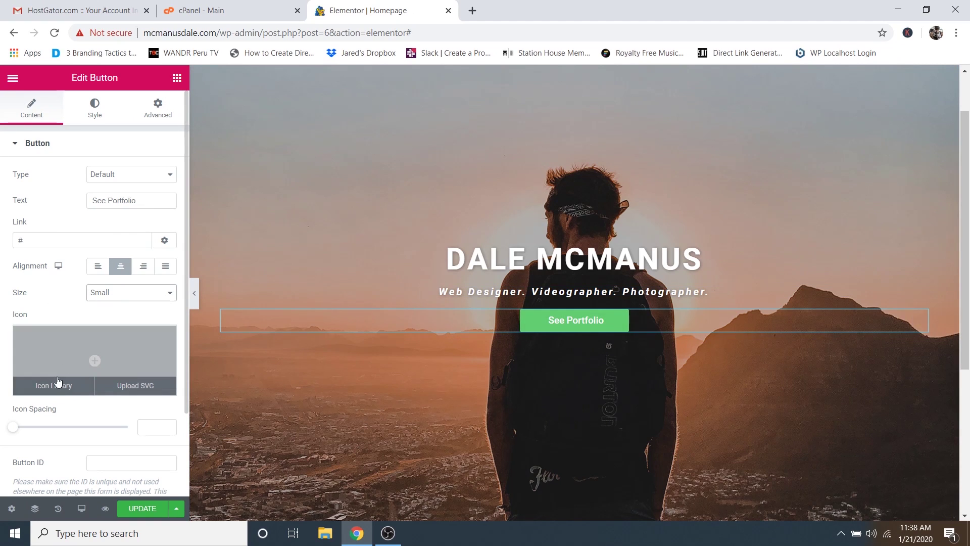
# - Insert the downward arrow-circle icon from the Icon Library into the button
pyautogui.click(59, 387)
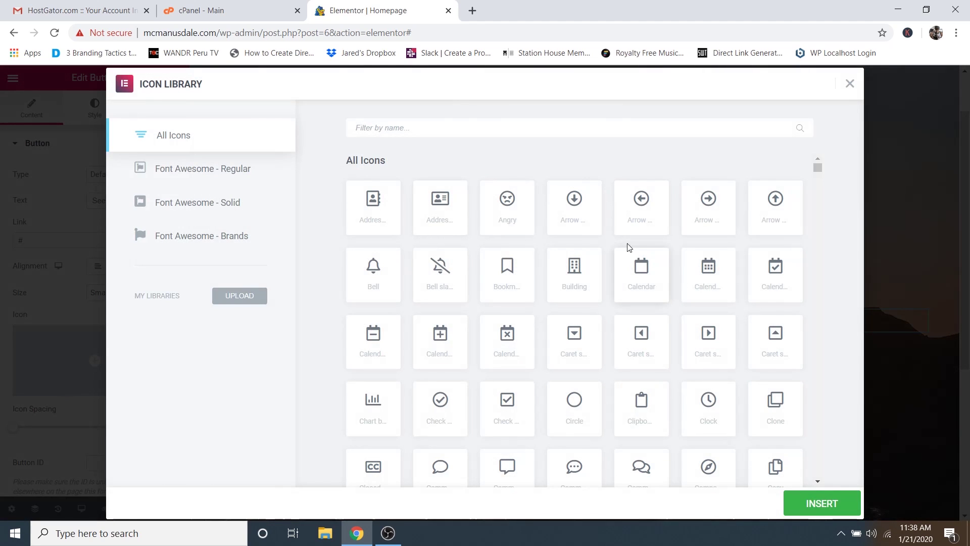
pyautogui.click(420, 127)
pyautogui.write('insta')
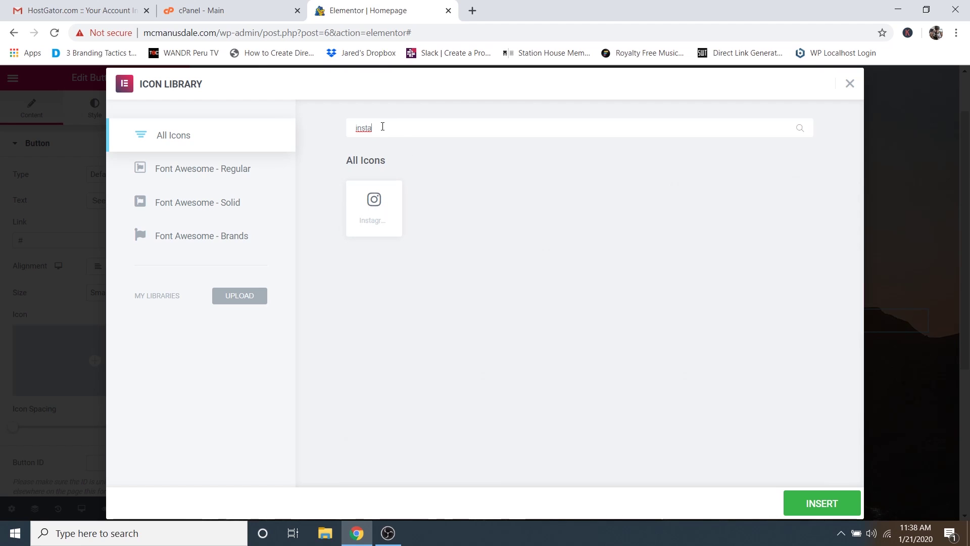
pyautogui.press('BackSpace')
pyautogui.press('BackSpace')
pyautogui.press('BackSpace')
pyautogui.press('BackSpace')
pyautogui.press('BackSpace')
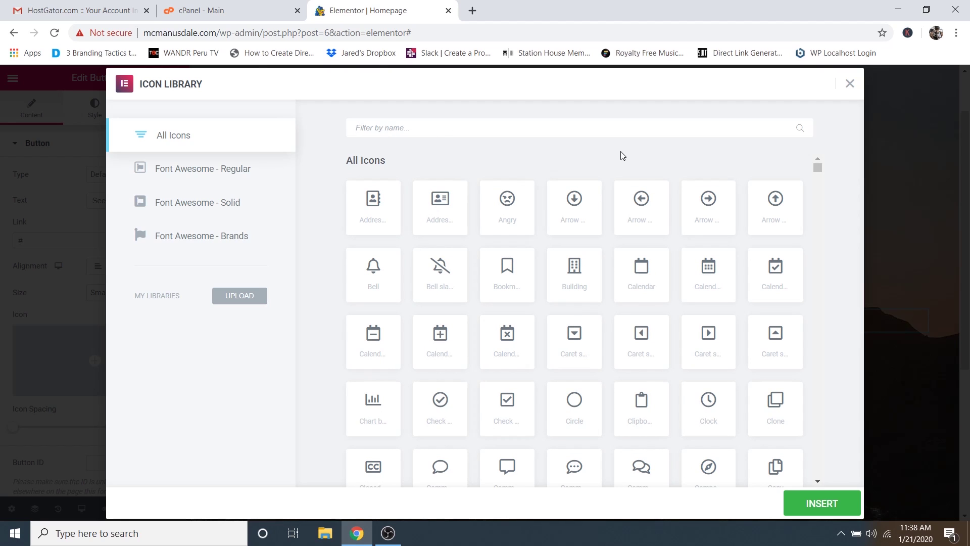
pyautogui.click(584, 204)
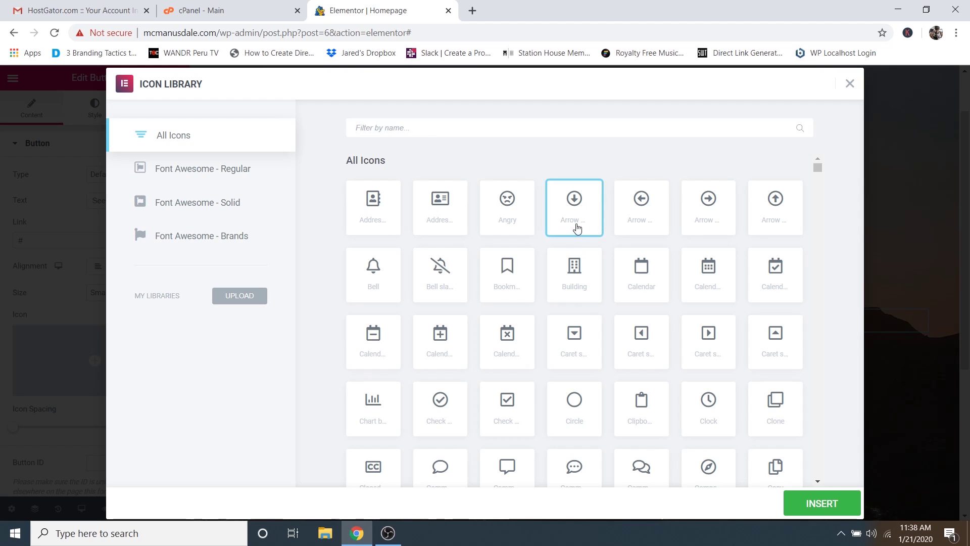
pyautogui.click(822, 504)
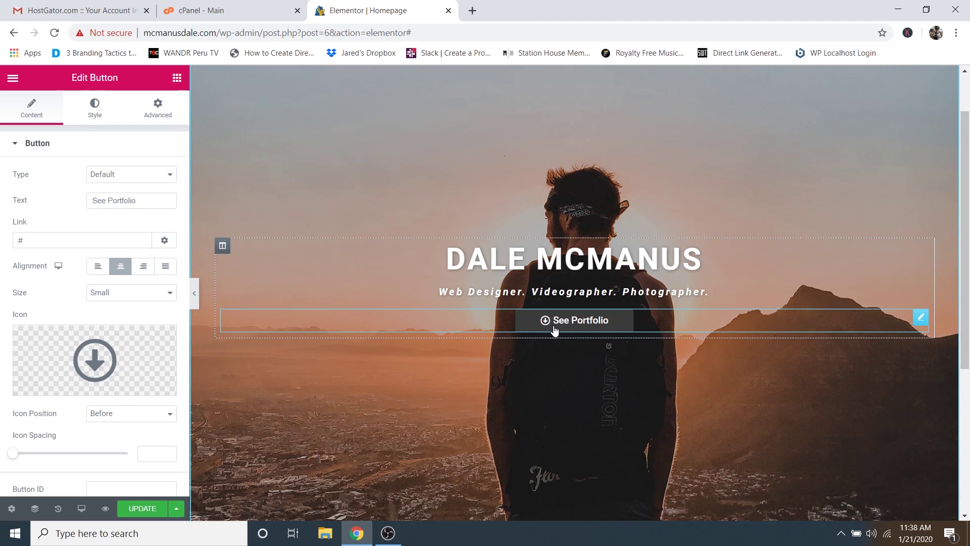
# - Remove the arrow icon from the button and bring up its Style settings
pyautogui.moveTo(123, 378)
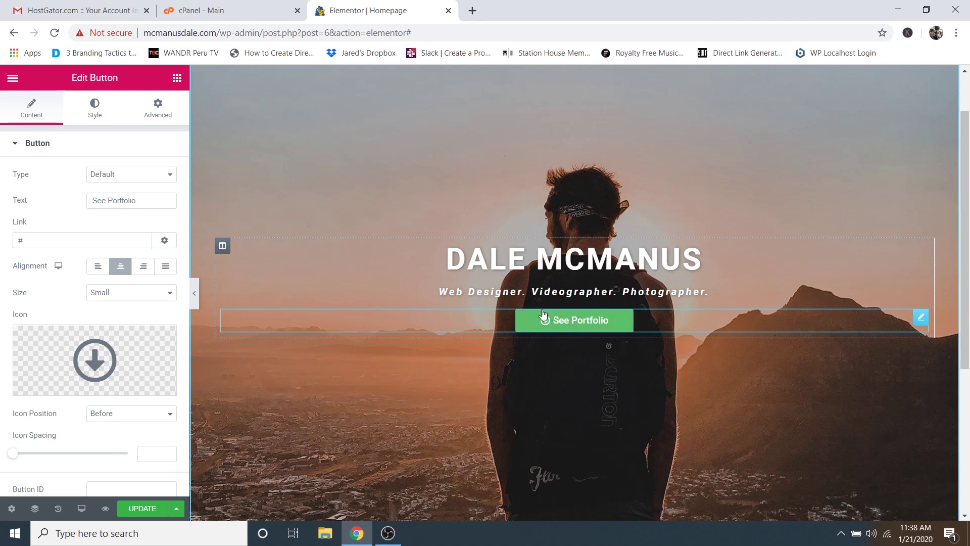
pyautogui.moveTo(165, 338)
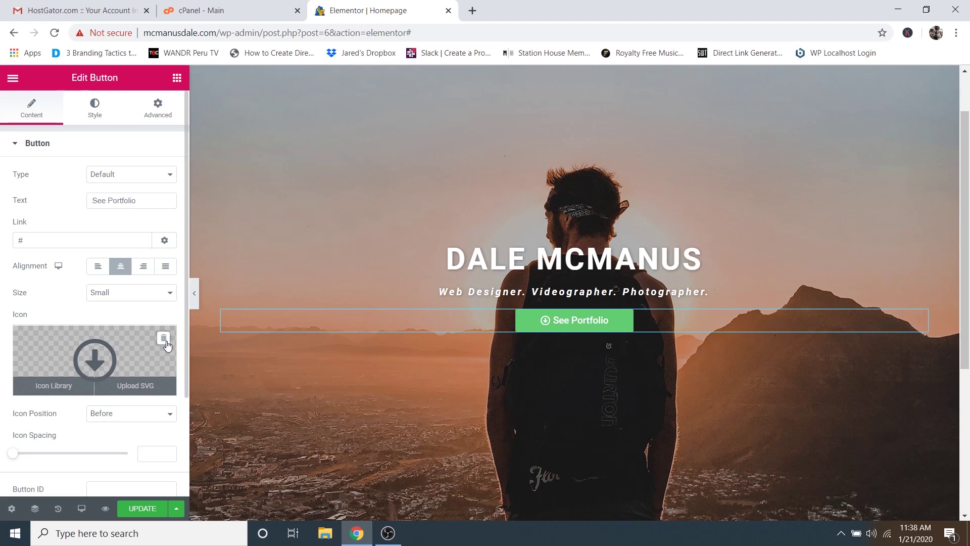
pyautogui.click(165, 342)
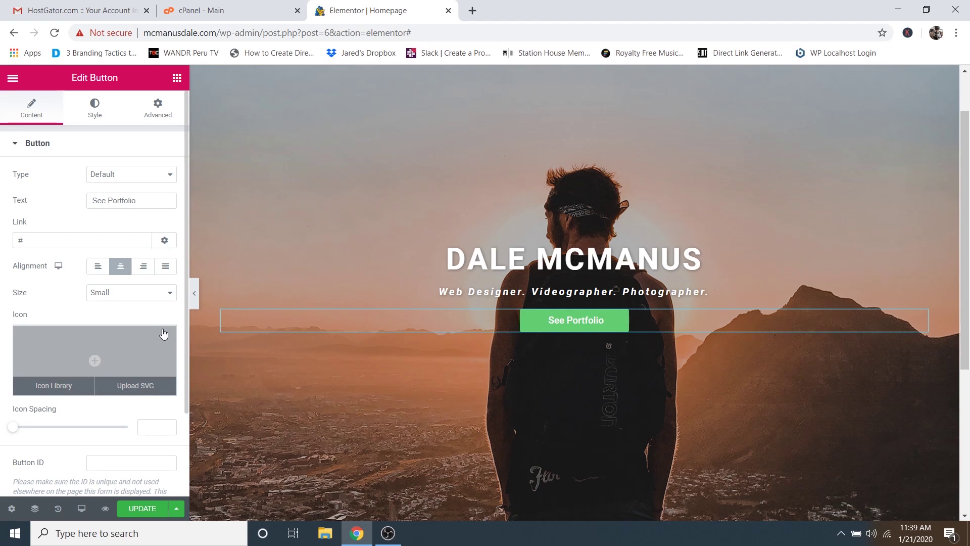
pyautogui.click(99, 117)
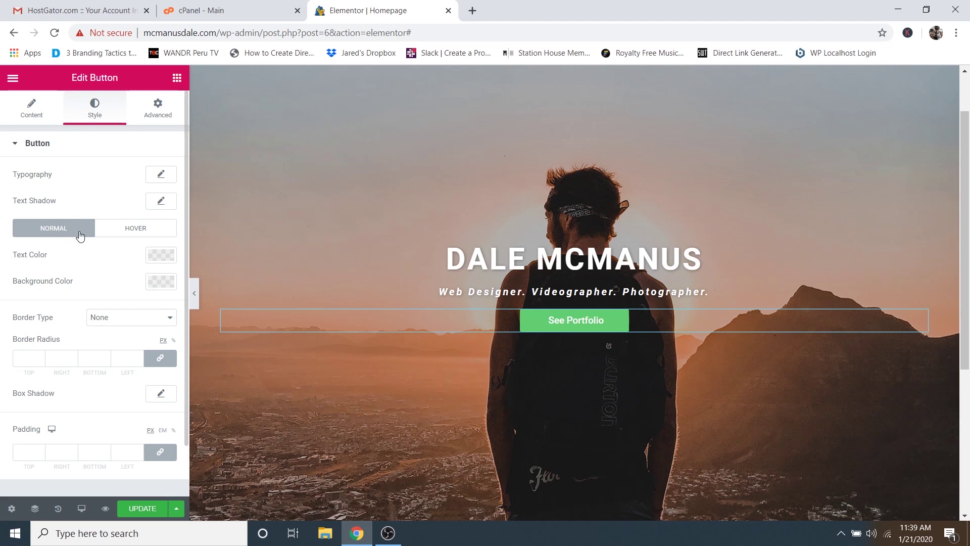
# - In the Normal state, try red, light blue, green and gold button backgrounds
pyautogui.click(141, 230)
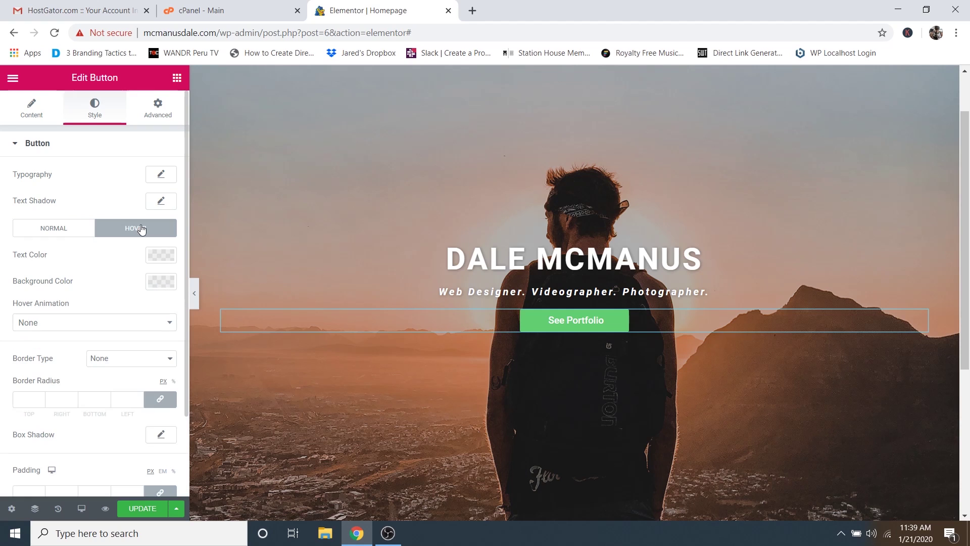
pyautogui.click(69, 233)
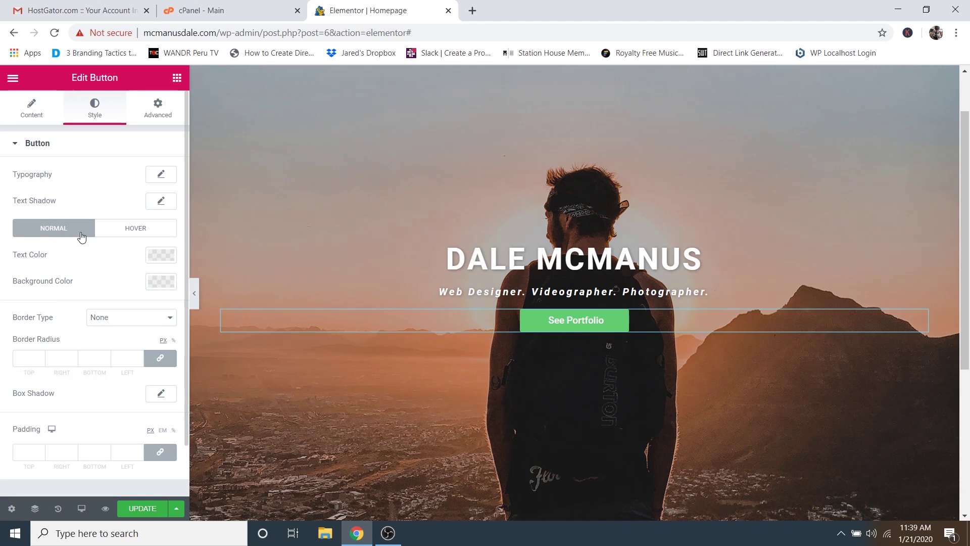
pyautogui.click(166, 288)
pyautogui.moveTo(71, 373); pyautogui.dragTo(178, 342)
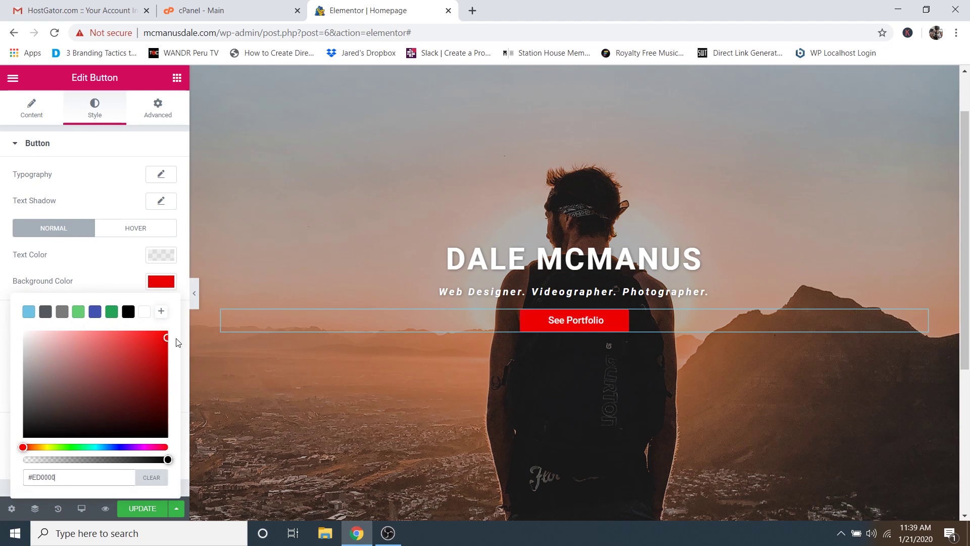
pyautogui.click(29, 312)
pyautogui.moveTo(103, 378); pyautogui.dragTo(165, 335)
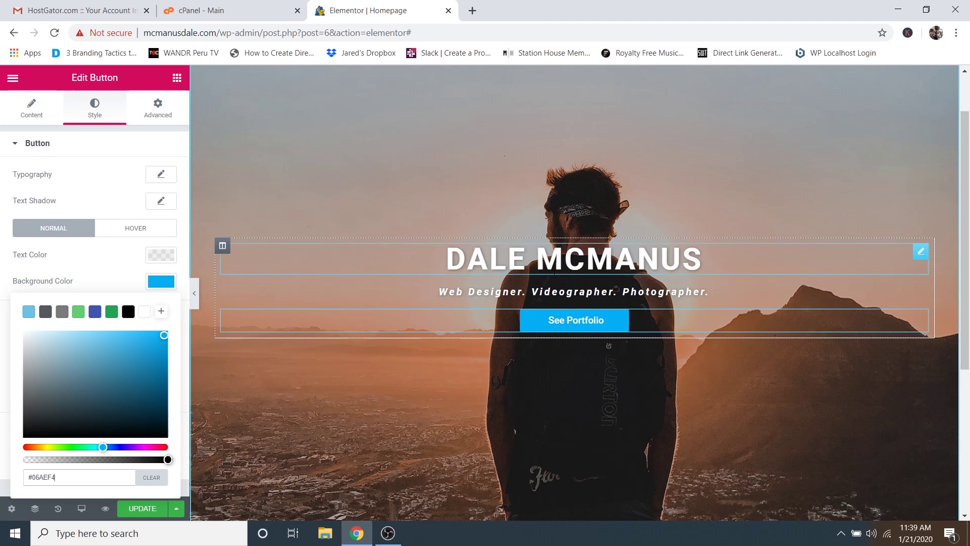
pyautogui.click(69, 447)
pyautogui.click(161, 358)
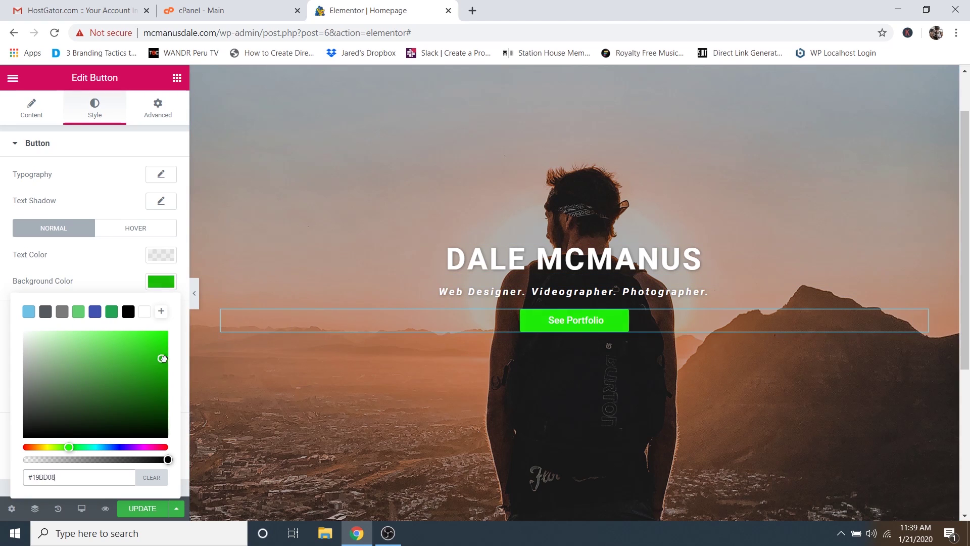
pyautogui.moveTo(163, 359); pyautogui.dragTo(318, 359)
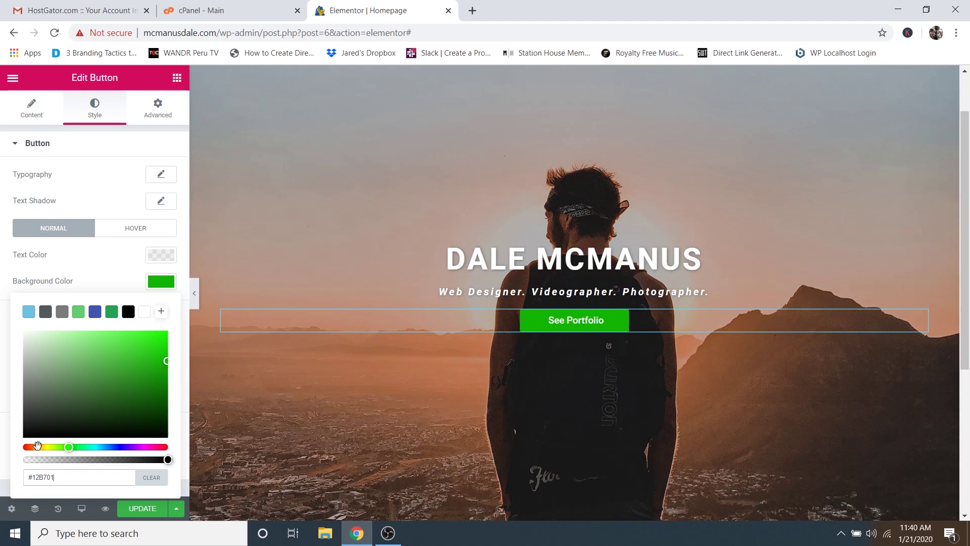
pyautogui.moveTo(33, 448); pyautogui.dragTo(36, 448)
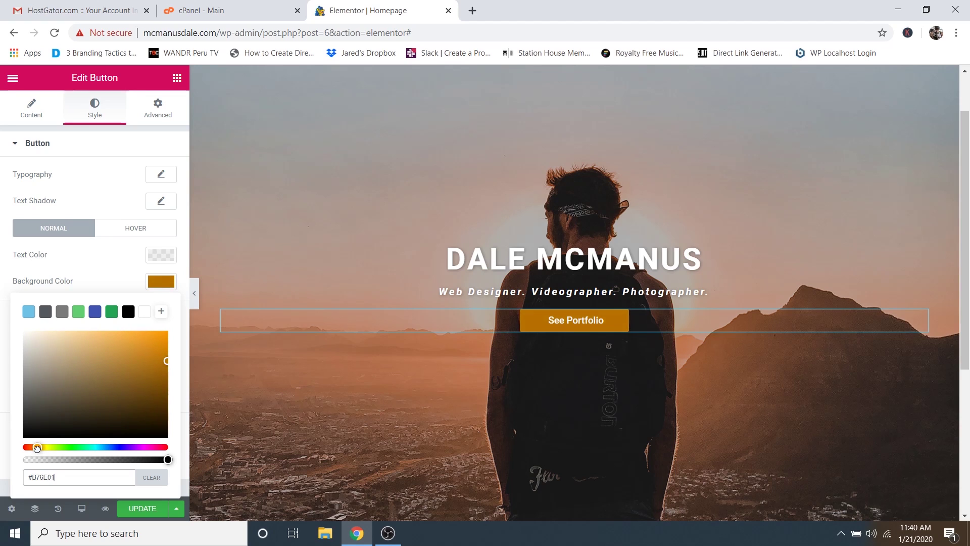
pyautogui.moveTo(146, 364); pyautogui.dragTo(120, 366)
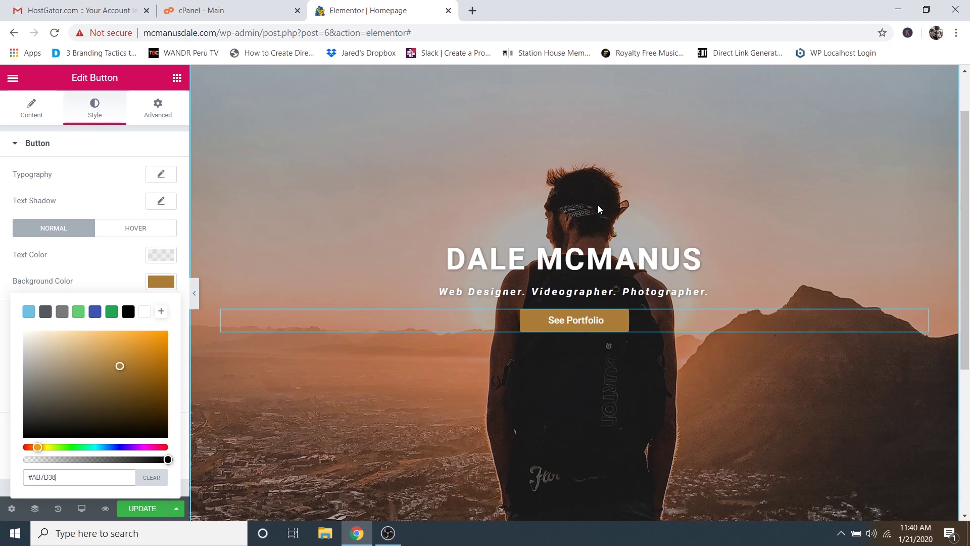
# - Settle the See Portfolio button background on a bright cyan and close the picker
pyautogui.scroll(-1, 641, 372)
pyautogui.scroll(-3, 642, 374)
pyautogui.scroll(5, 643, 381)
pyautogui.scroll(-6, 649, 354)
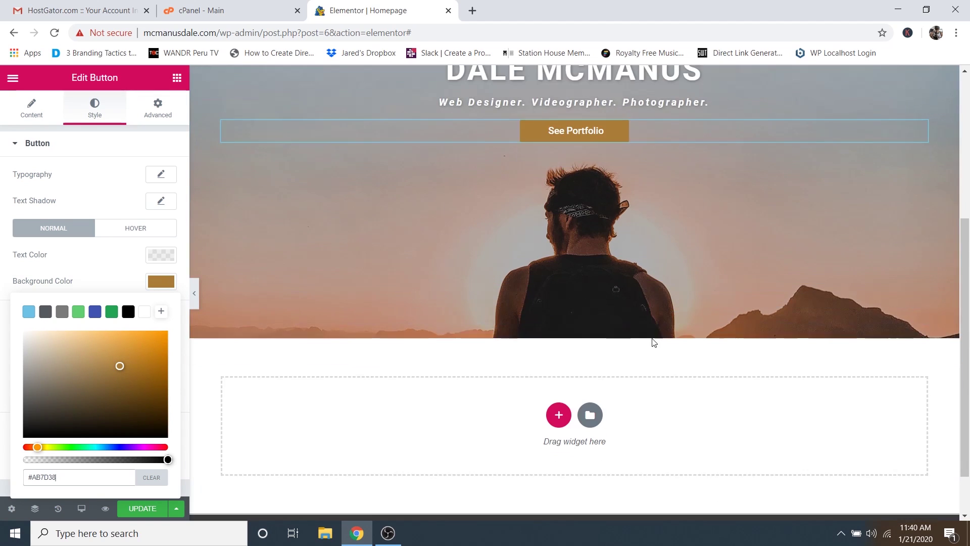
pyautogui.scroll(6, 655, 342)
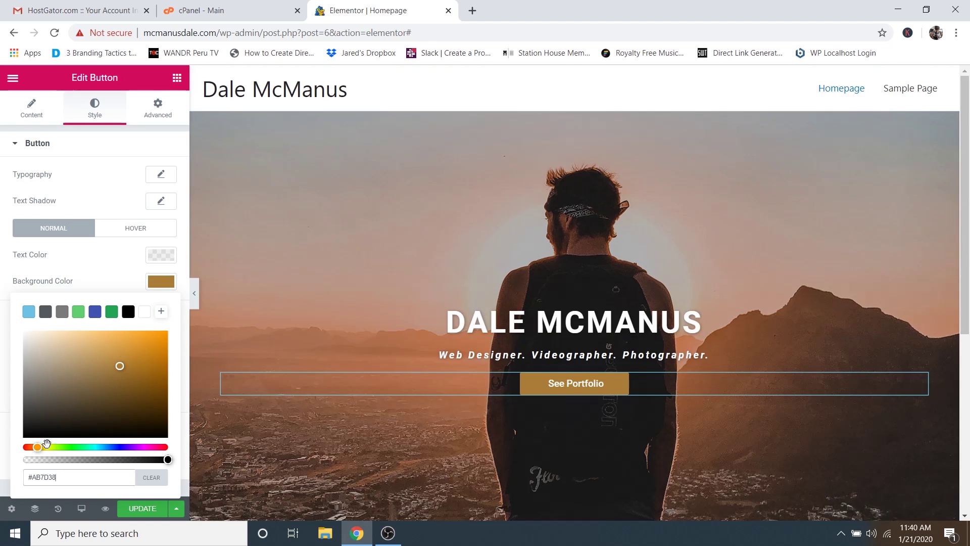
pyautogui.moveTo(37, 447); pyautogui.dragTo(30, 448)
pyautogui.moveTo(108, 372); pyautogui.dragTo(169, 334)
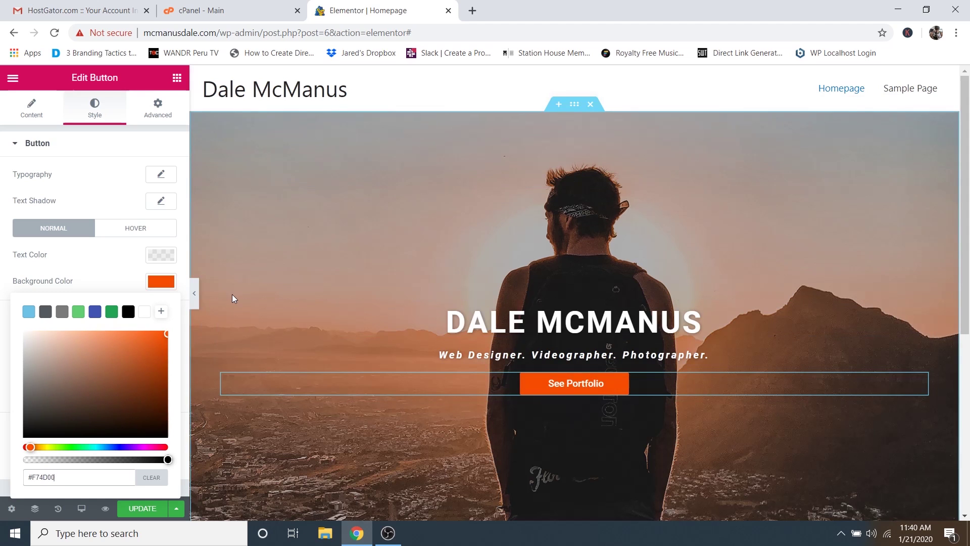
pyautogui.scroll(-1, 334, 346)
pyautogui.moveTo(78, 448); pyautogui.dragTo(99, 448)
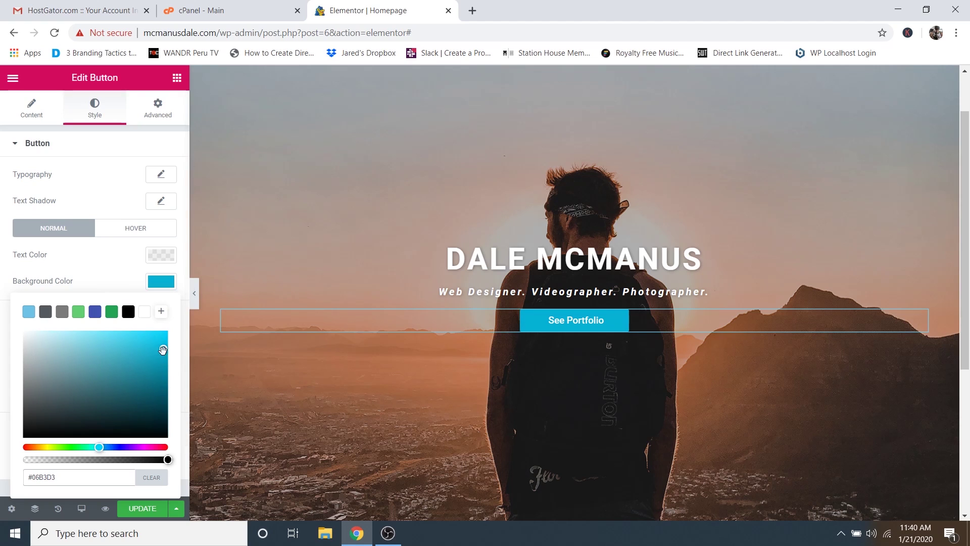
pyautogui.moveTo(164, 348); pyautogui.dragTo(163, 336)
pyautogui.click(107, 277)
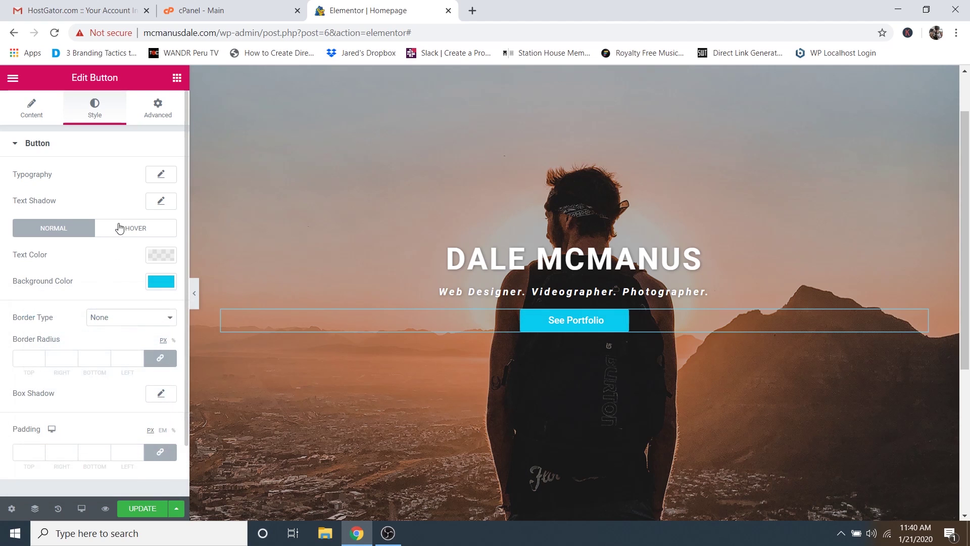
# - Set the button's Hover background colour to a dark blue
pyautogui.click(127, 232)
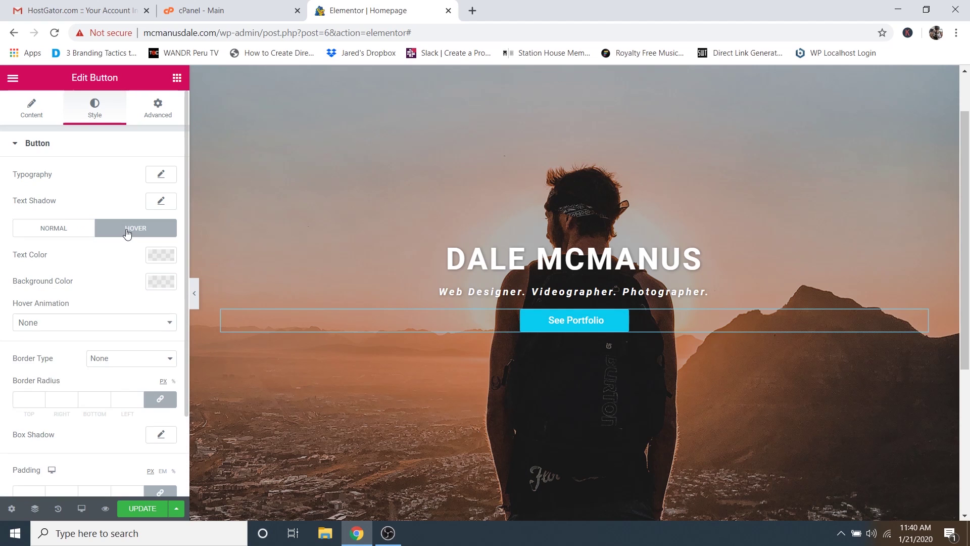
pyautogui.click(158, 284)
pyautogui.click(29, 311)
pyautogui.click(154, 351)
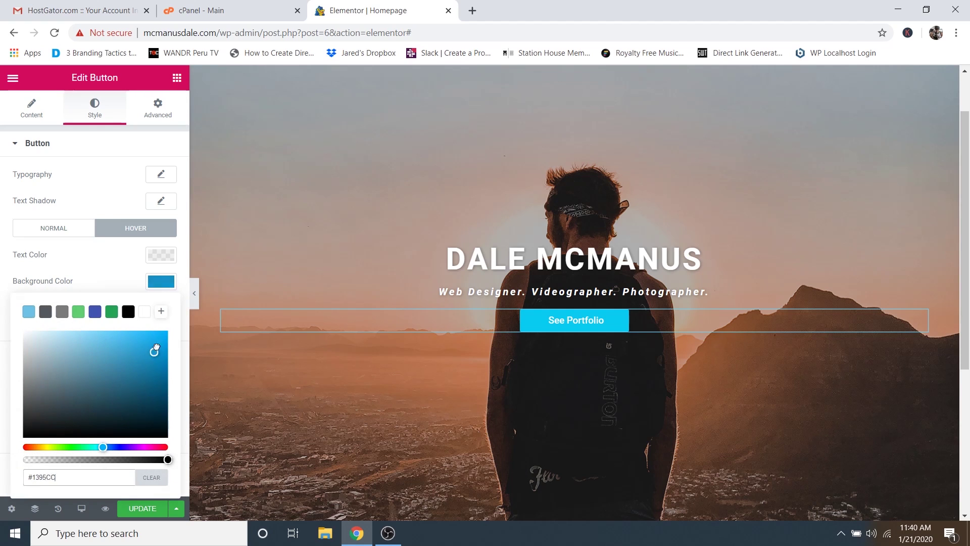
pyautogui.moveTo(157, 348); pyautogui.dragTo(162, 395)
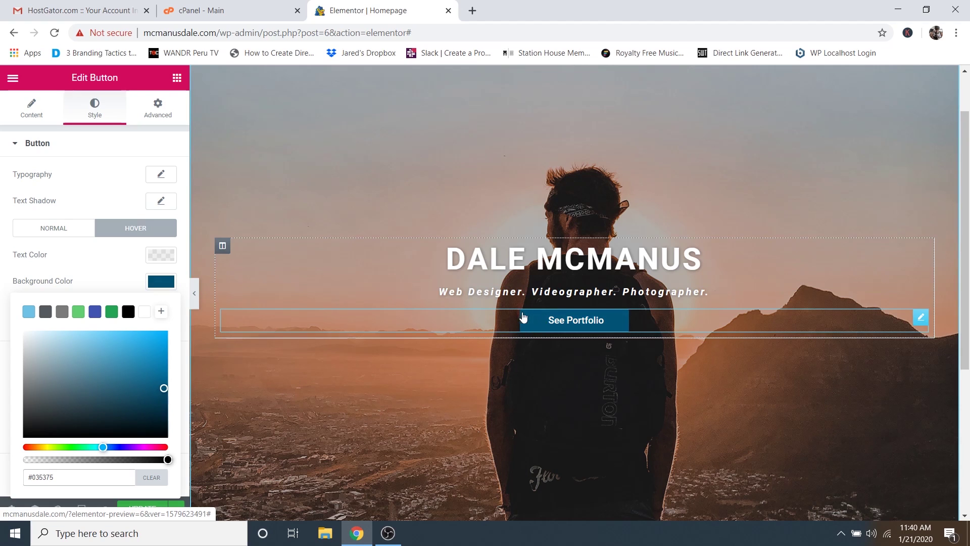
pyautogui.click(114, 279)
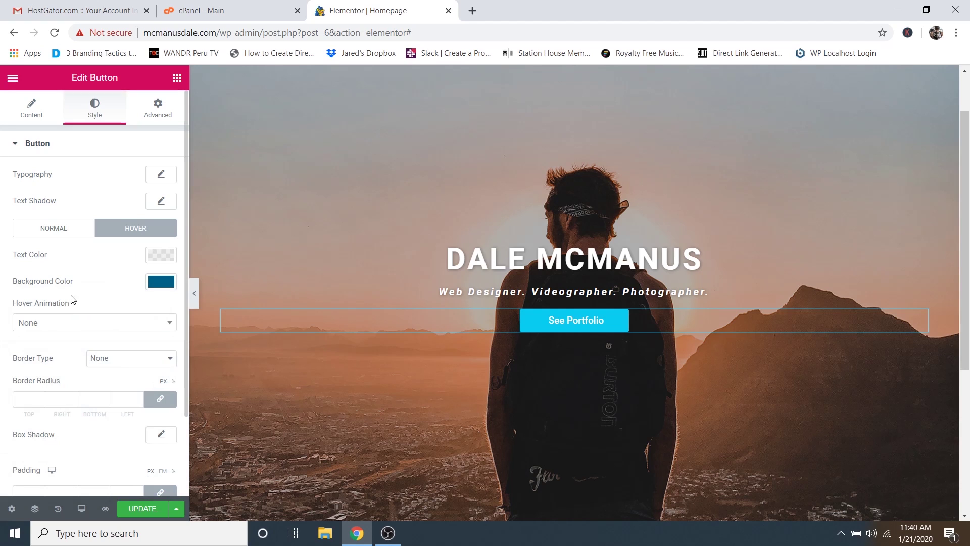
# - Apply the Grow hover animation after briefly trying Bounce In
pyautogui.click(62, 324)
pyautogui.click(31, 359)
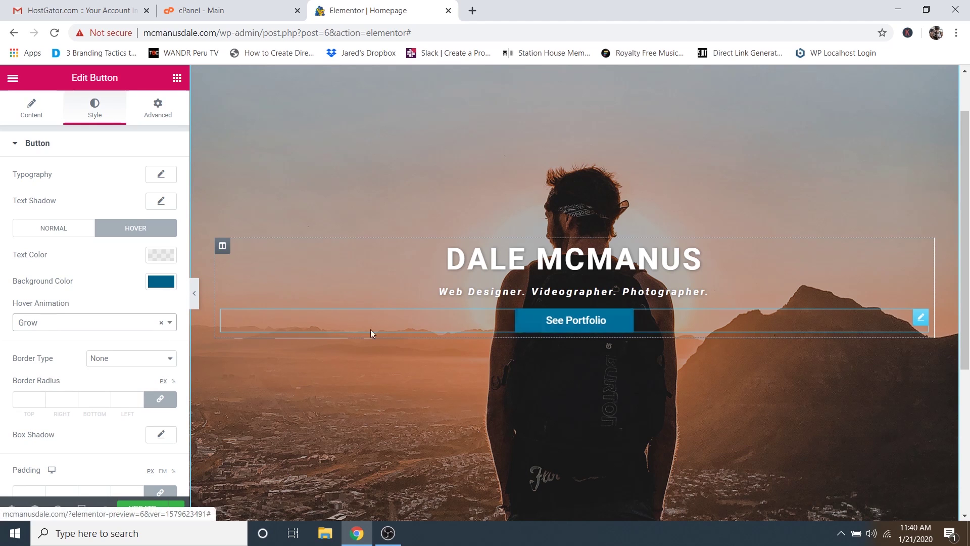
pyautogui.click(48, 325)
pyautogui.scroll(-2, 51, 394)
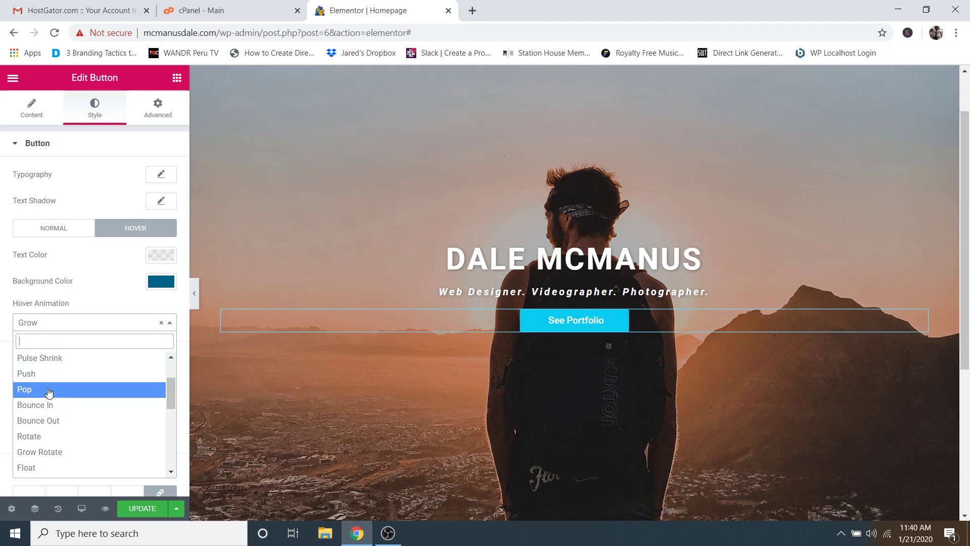
pyautogui.click(47, 405)
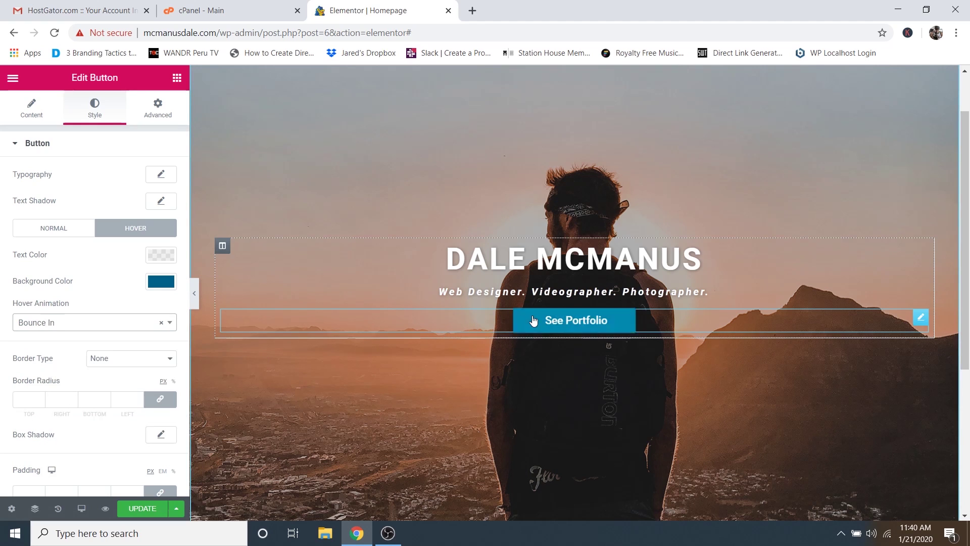
pyautogui.click(83, 325)
pyautogui.scroll(-2, 66, 430)
pyautogui.scroll(2, 66, 425)
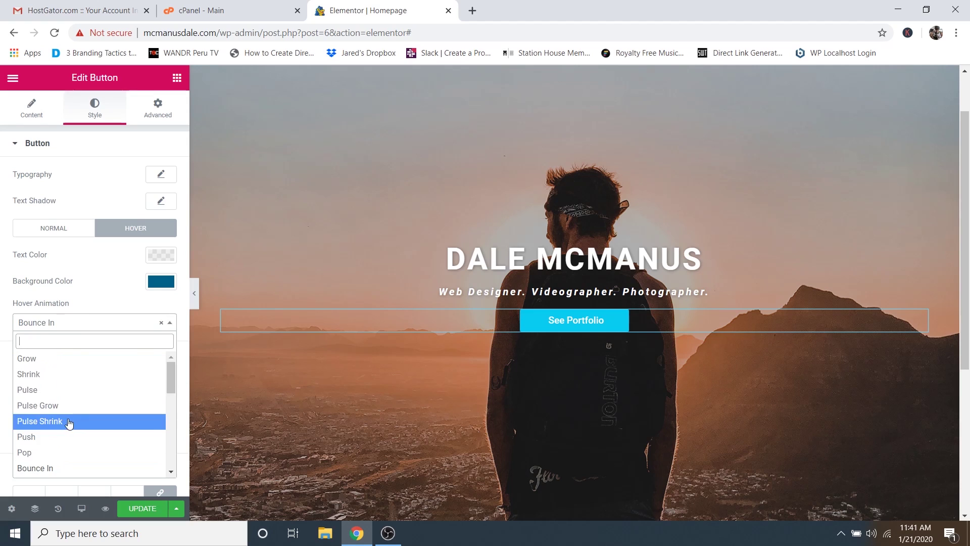
pyautogui.click(40, 364)
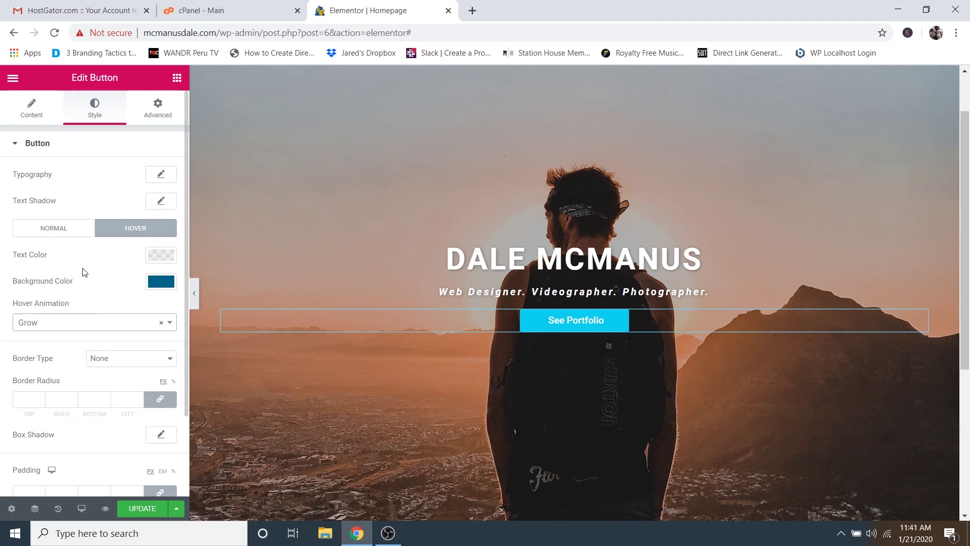
# - Try a solid 13 px border on the button, then set Border Type back to None
pyautogui.click(119, 359)
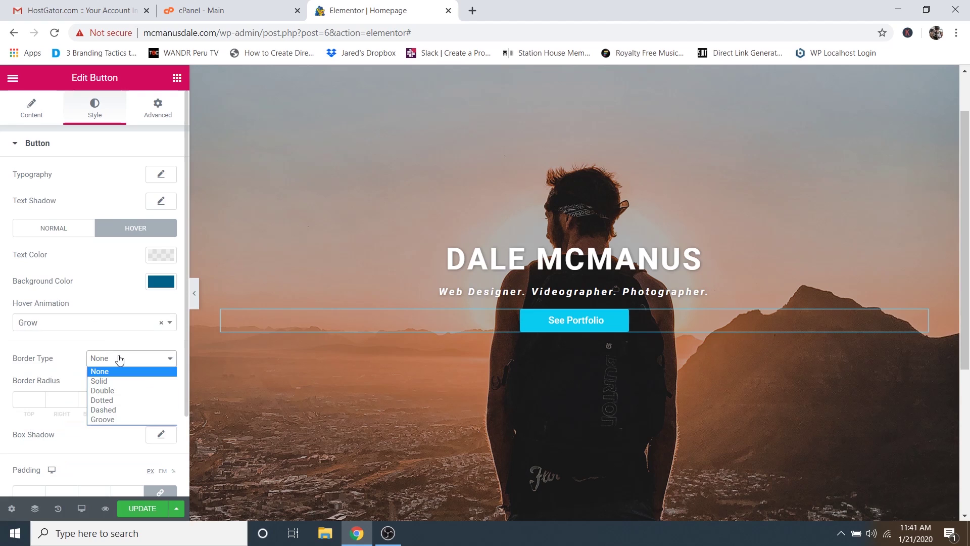
pyautogui.click(103, 382)
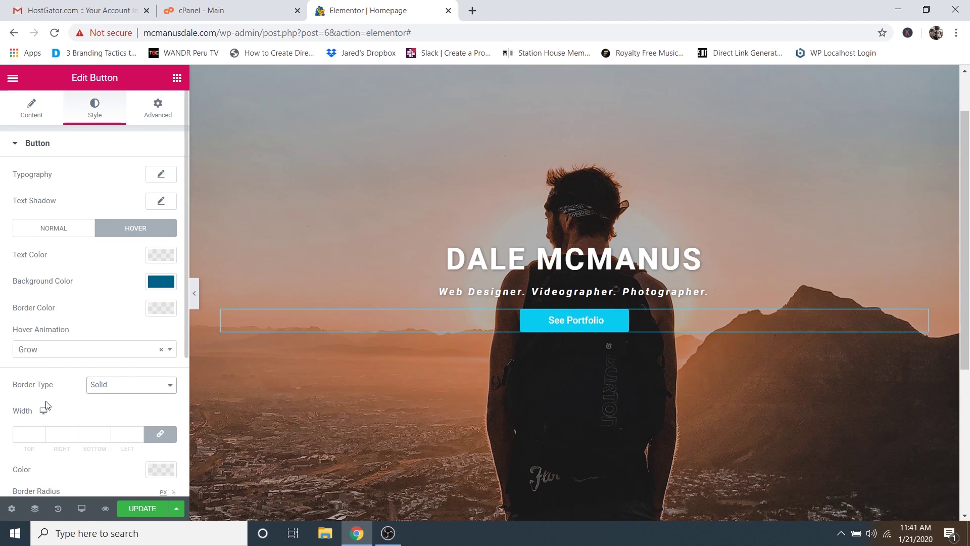
pyautogui.scroll(-2, 46, 399)
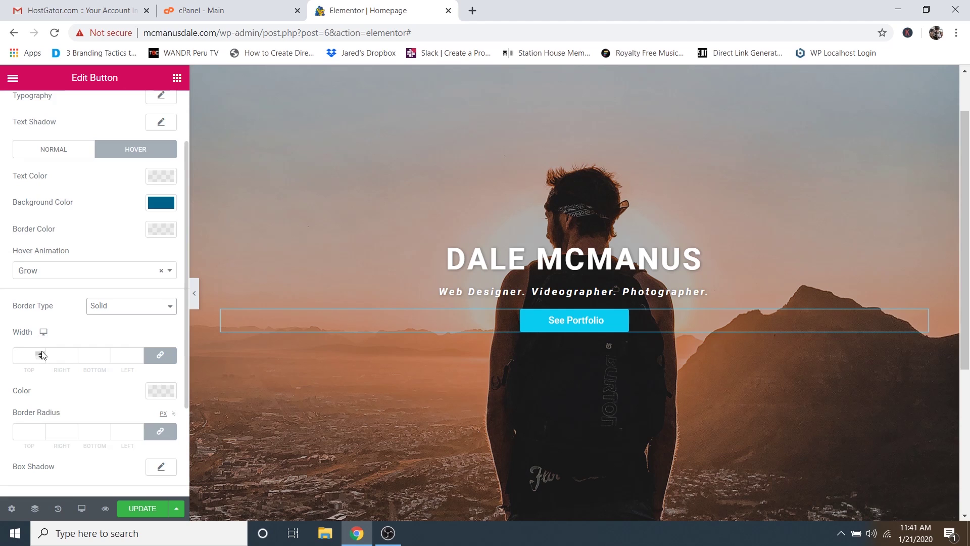
pyautogui.moveTo(40, 353); pyautogui.dragTo(41, 353)
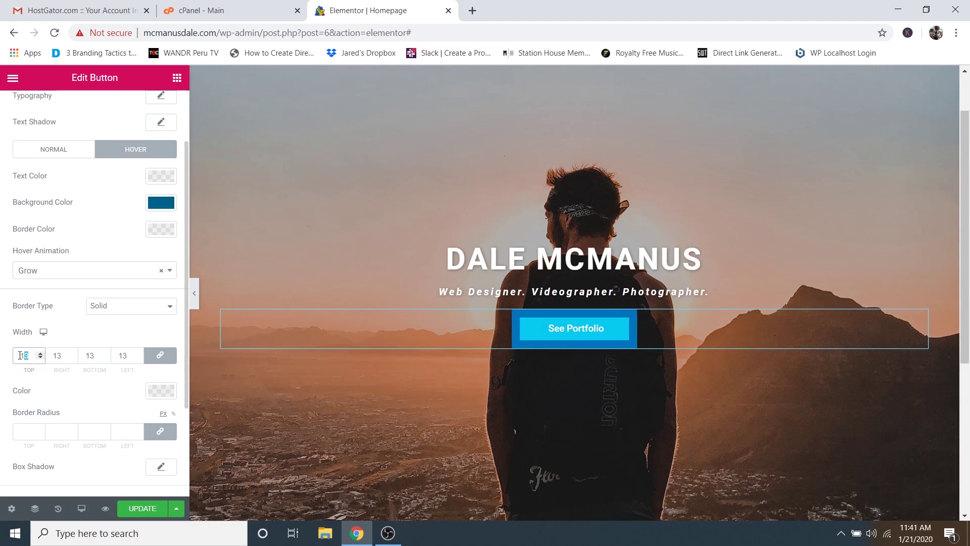
pyautogui.press('BackSpace')
pyautogui.click(155, 314)
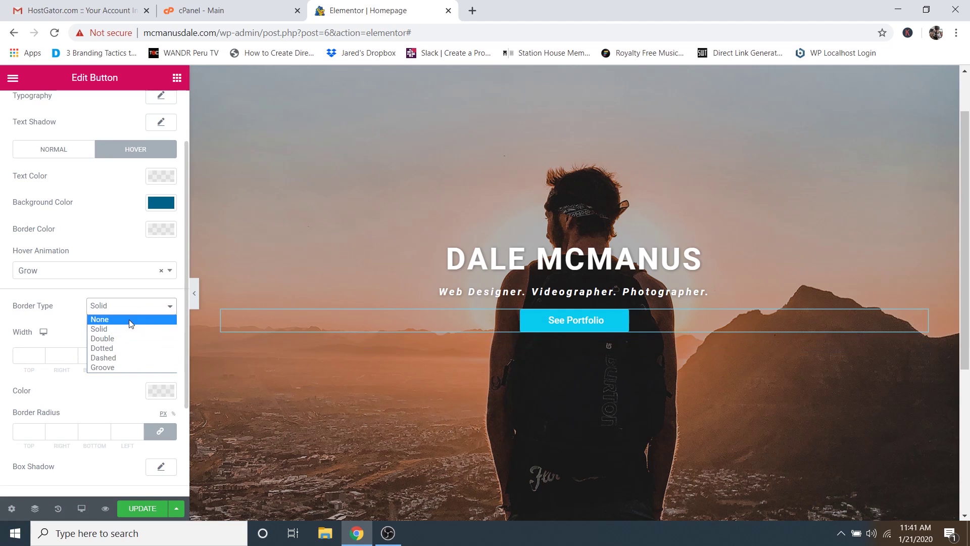
pyautogui.click(127, 323)
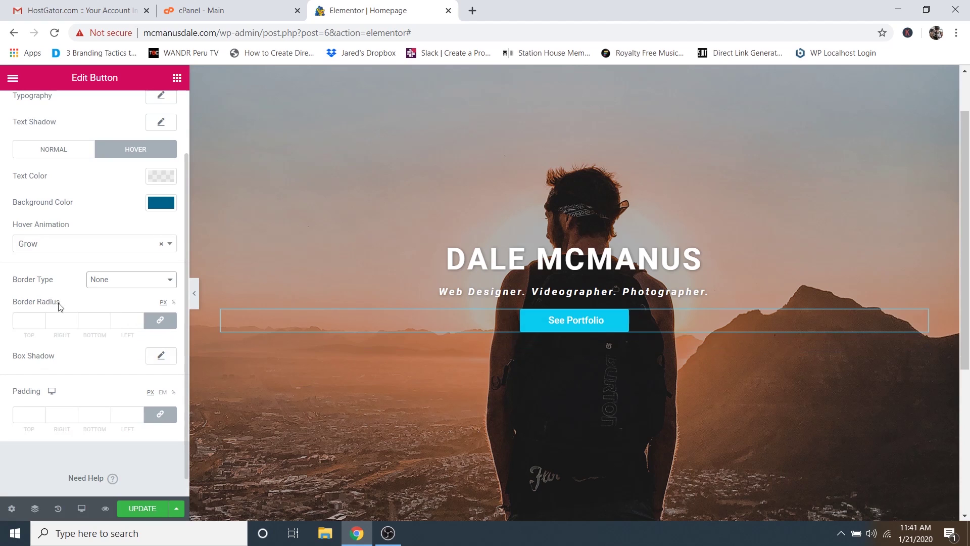
# - Set the button's Border Radius to 50 on all sides and check the Box Shadow options
pyautogui.click(40, 319)
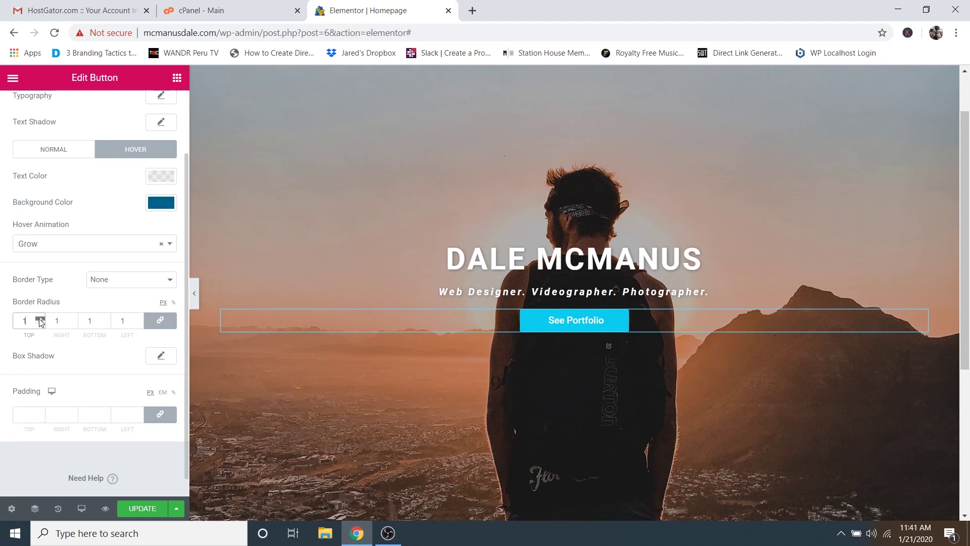
pyautogui.click(40, 318)
pyautogui.click(41, 319)
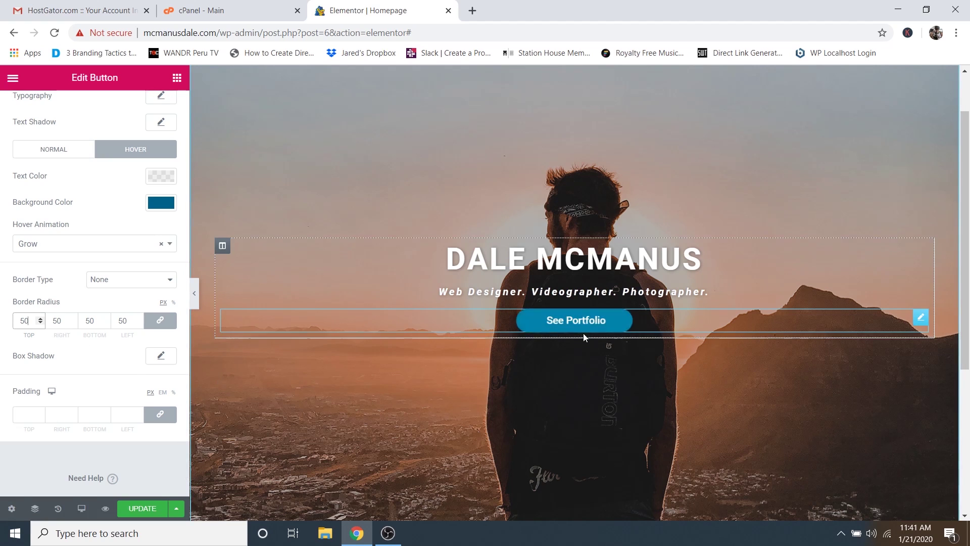
pyautogui.click(161, 356)
pyautogui.scroll(-1, 162, 363)
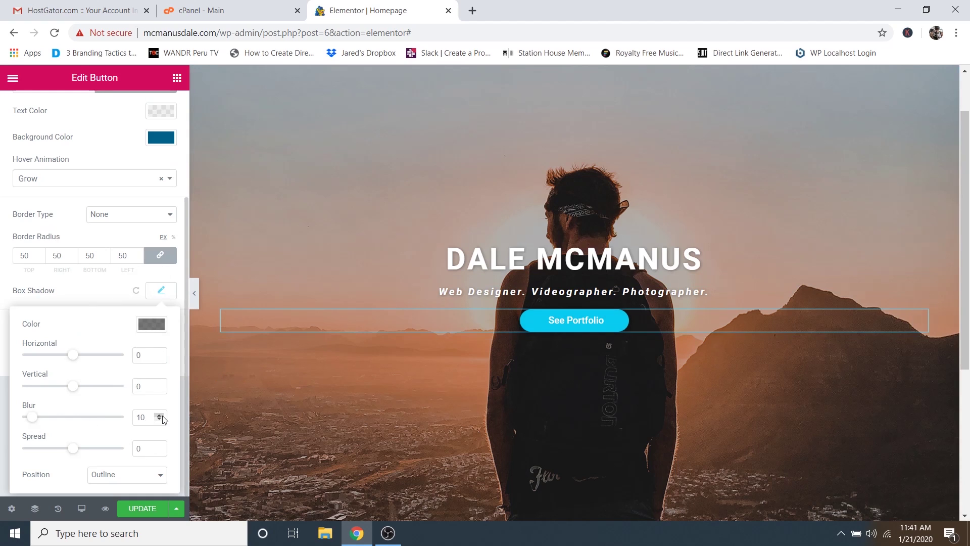
pyautogui.click(91, 297)
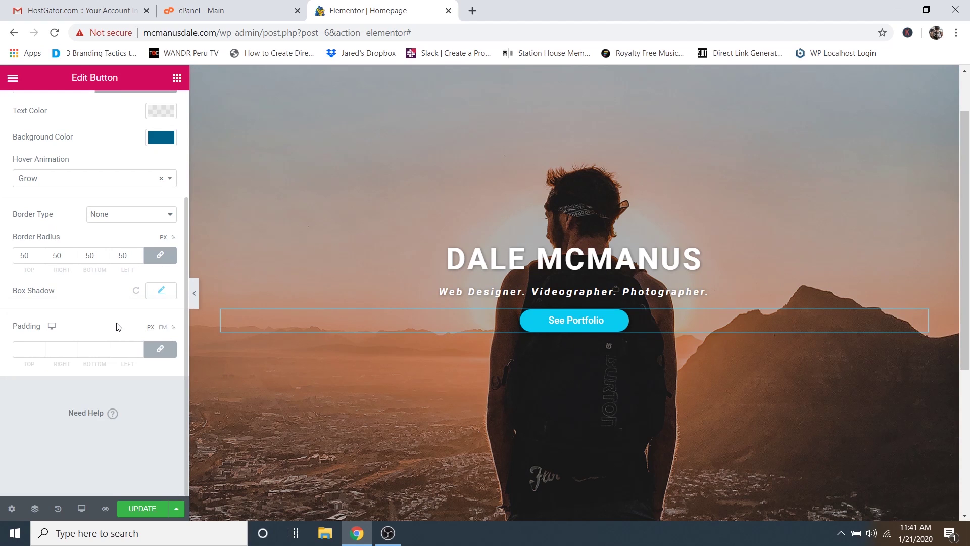
# - Give the button 35 padding on all sides in Advanced, then hide the panel to preview
pyautogui.scroll(3, 117, 326)
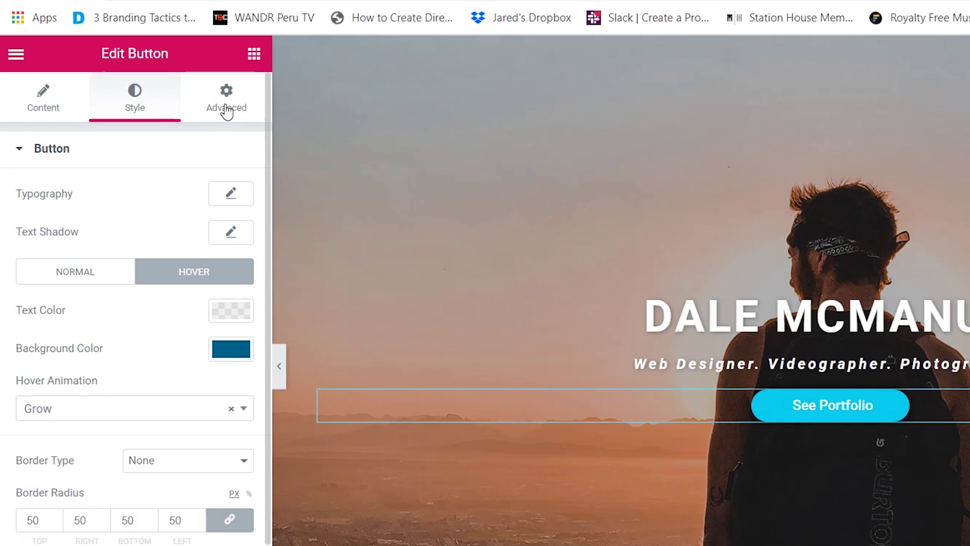
pyautogui.click(227, 112)
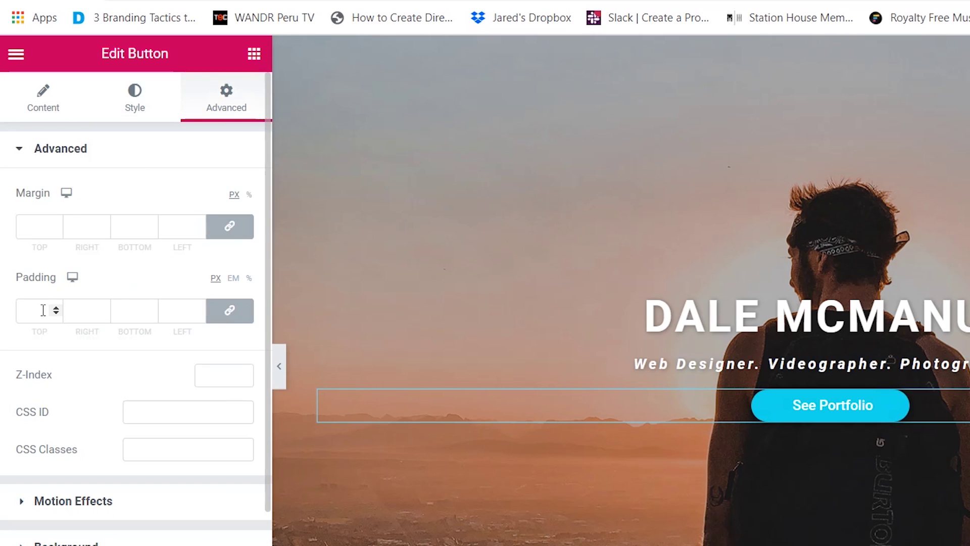
pyautogui.moveTo(55, 310); pyautogui.dragTo(56, 310)
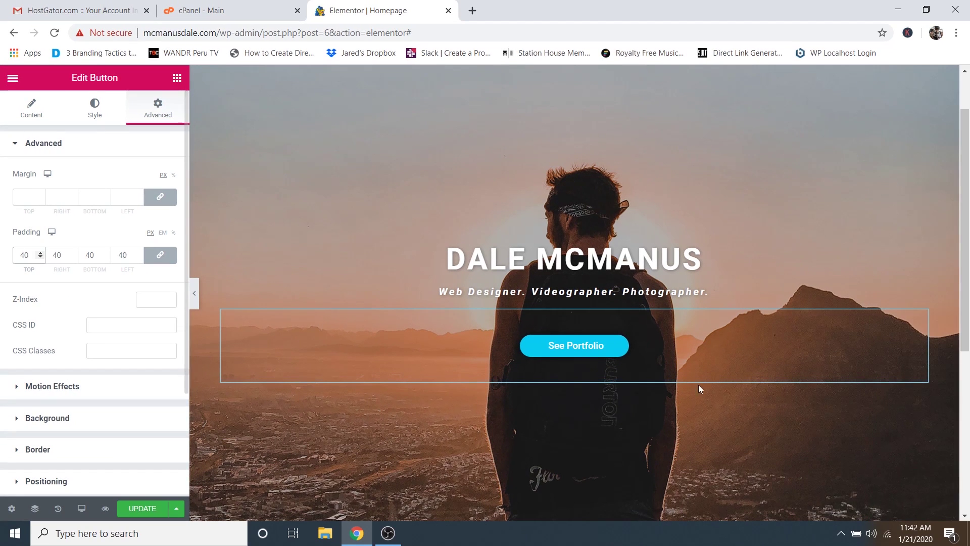
pyautogui.click(43, 259)
pyautogui.moveTo(43, 258); pyautogui.dragTo(42, 259)
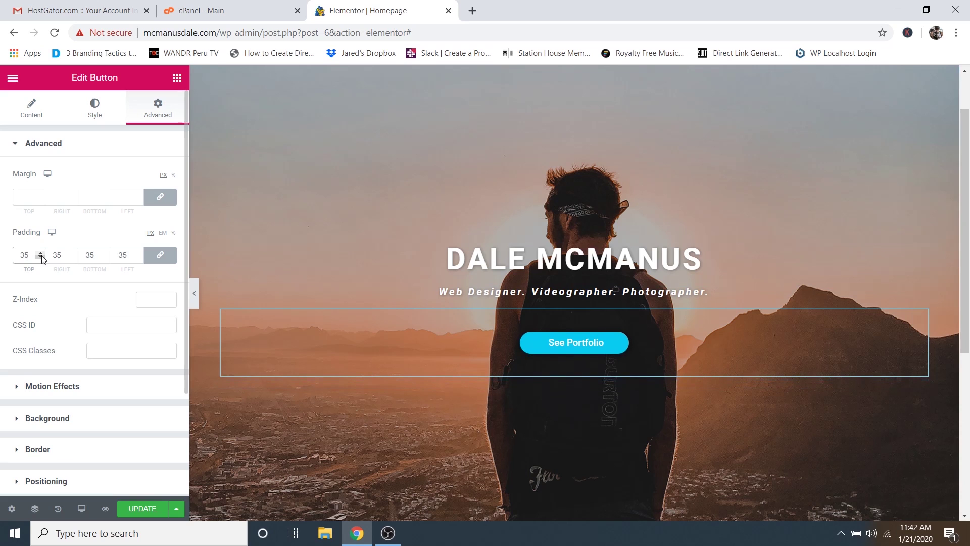
pyautogui.click(195, 296)
pyautogui.scroll(-3, 397, 333)
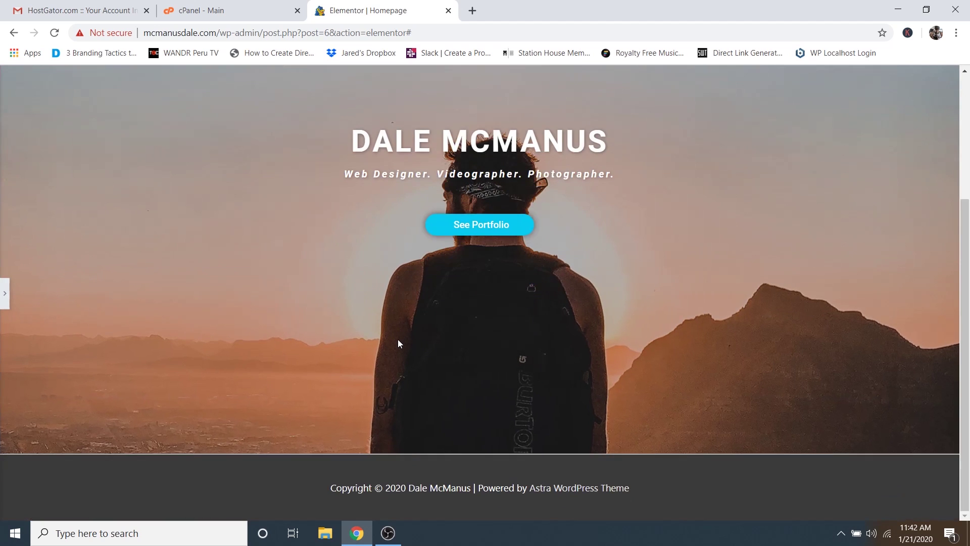
# - Bring the editor panel back and save the page with Update
pyautogui.scroll(4, 398, 338)
pyautogui.scroll(-3, 400, 356)
pyautogui.scroll(1, 400, 362)
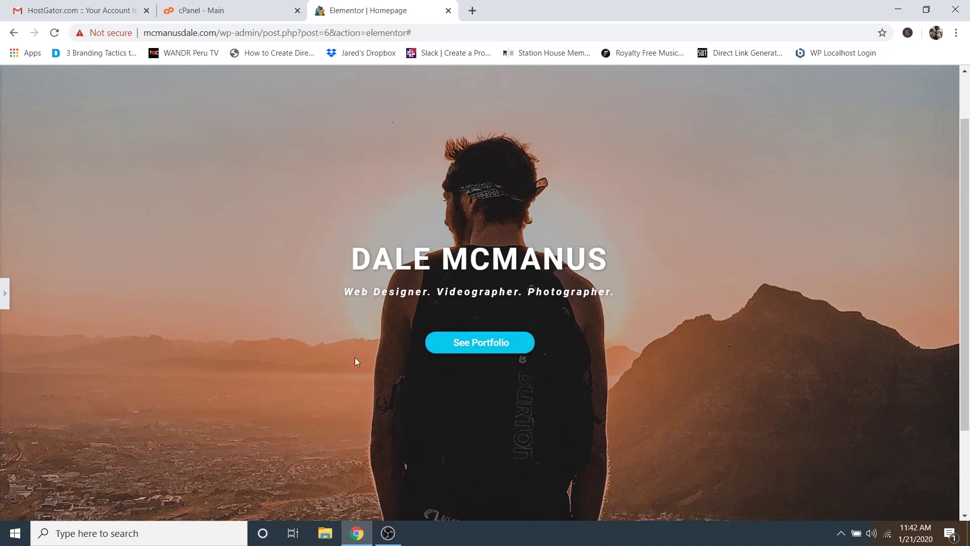
pyautogui.click(3, 300)
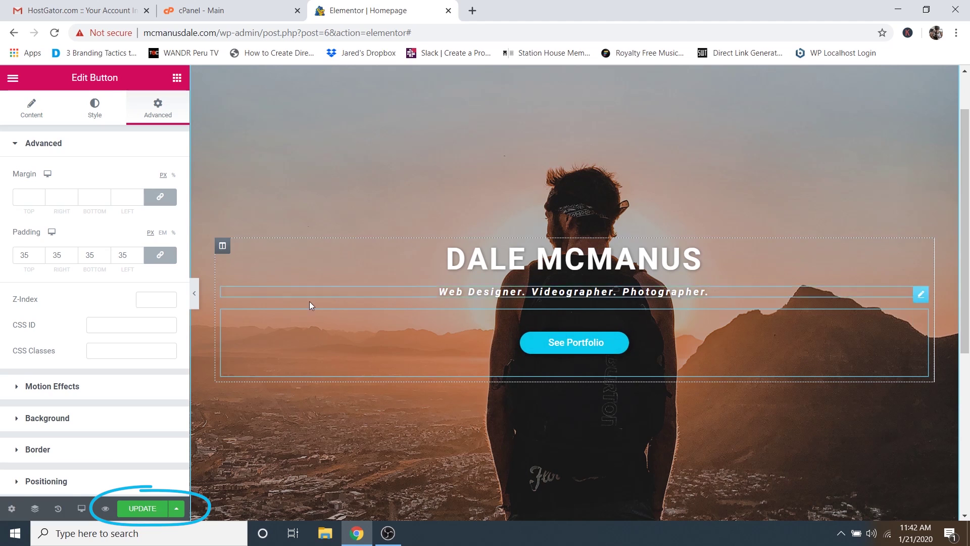
pyautogui.click(144, 510)
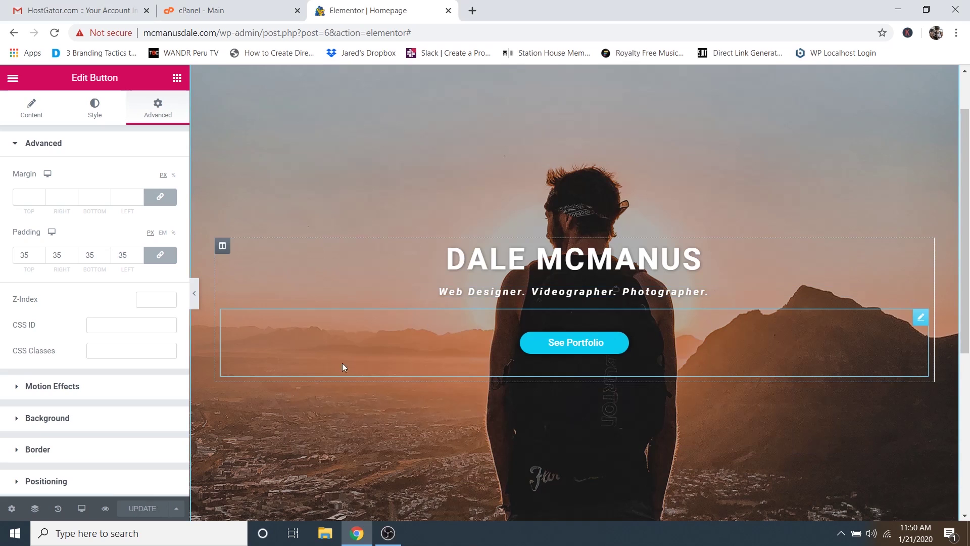
# - Select the hero section and collapse its 0.25-opacity black Background Overlay settings
pyautogui.scroll(2, 625, 404)
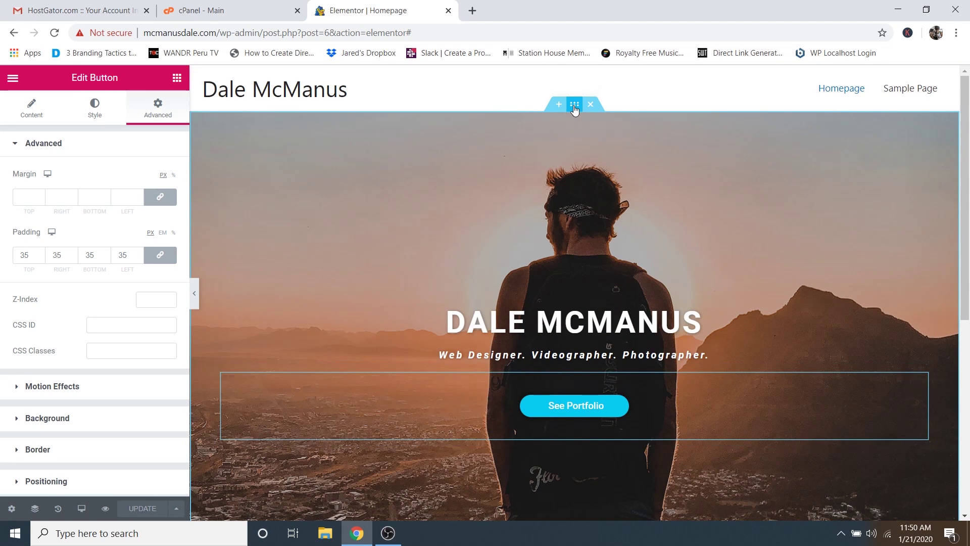
pyautogui.click(575, 105)
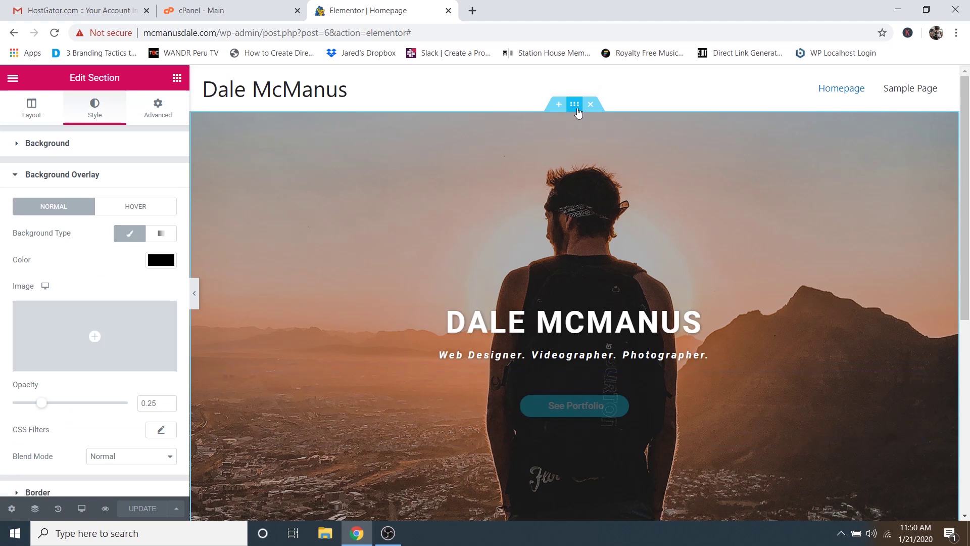
pyautogui.click(71, 178)
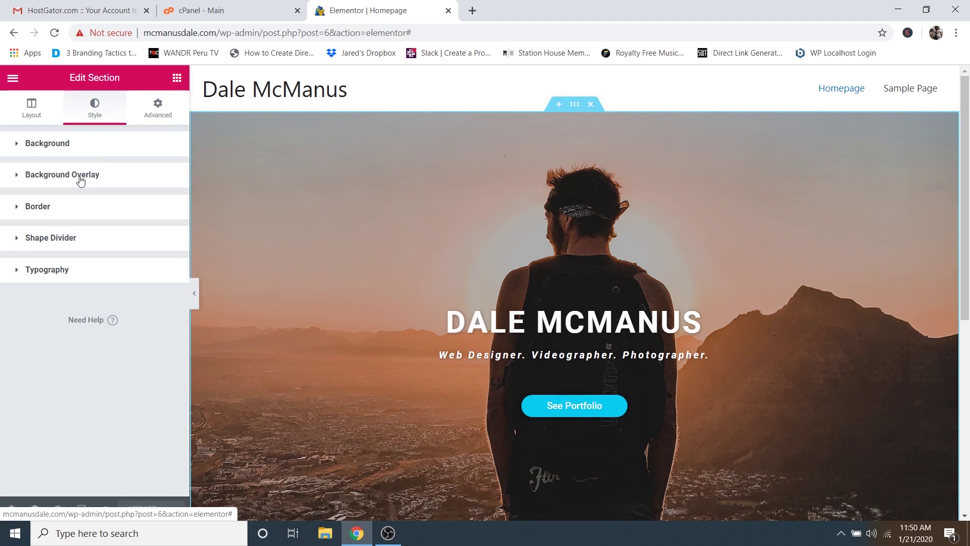
# - Expand Shape Divider and set the Bottom divider type to Mountains
pyautogui.click(71, 243)
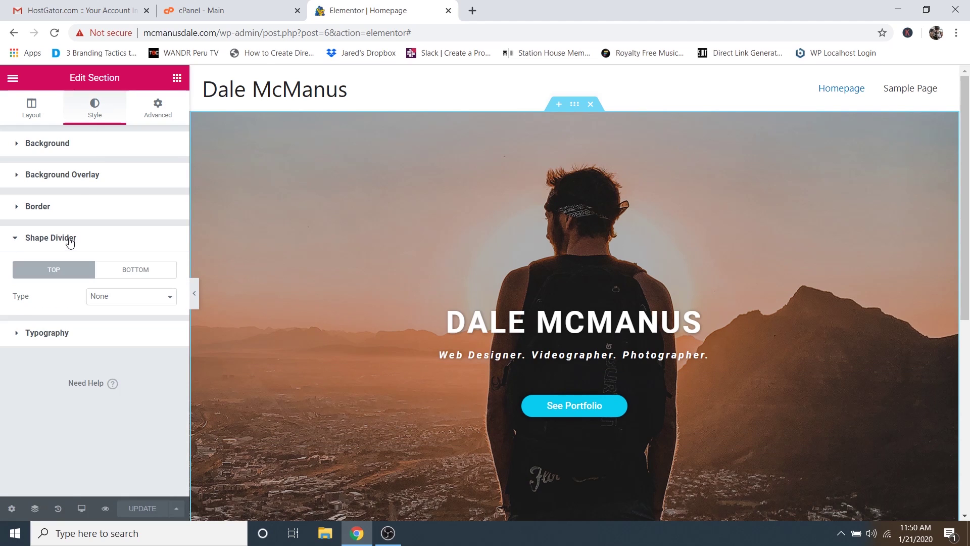
pyautogui.click(132, 272)
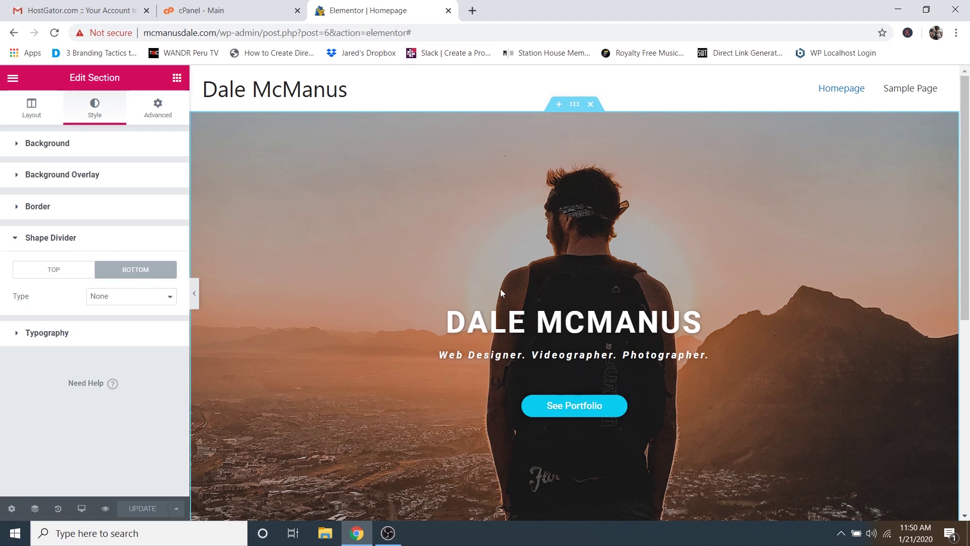
pyautogui.scroll(-4, 500, 292)
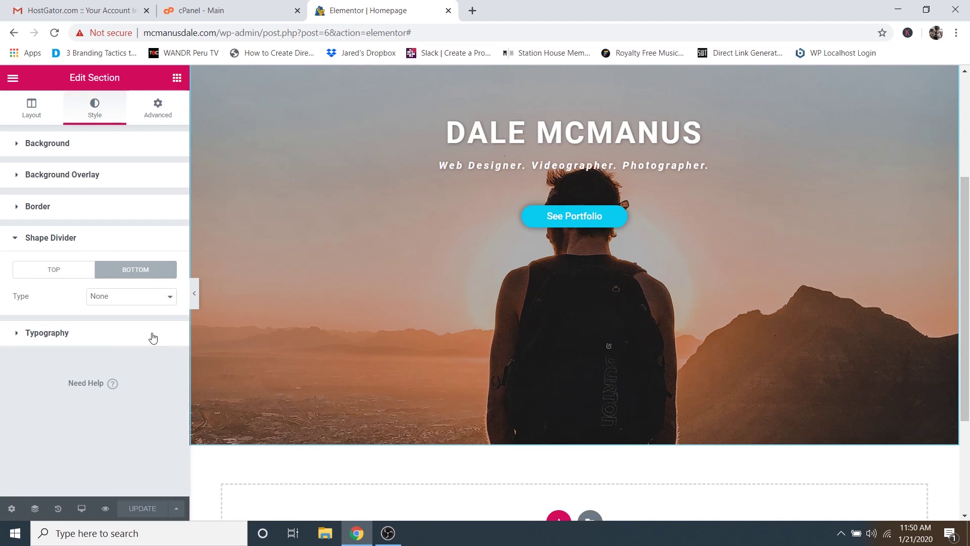
pyautogui.click(113, 298)
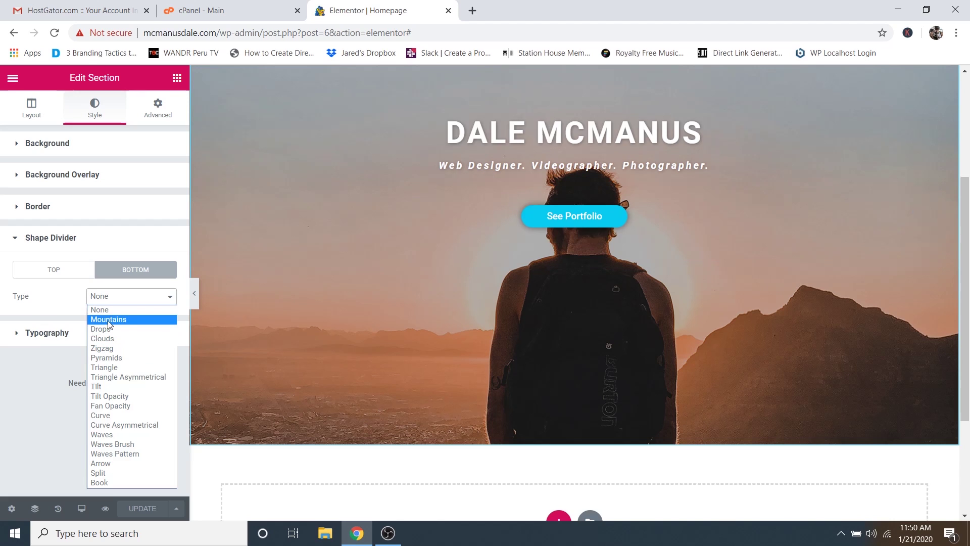
pyautogui.click(108, 324)
# - Try Clouds, Drops and Pyramids, then settle on Tilt Opacity for the bottom divider
pyautogui.scroll(-3, 538, 369)
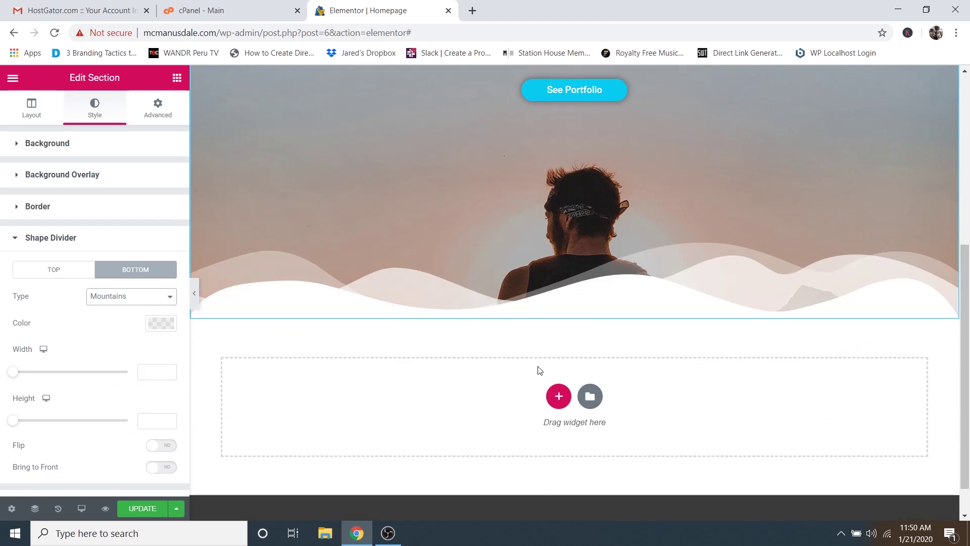
pyautogui.scroll(1, 279, 264)
pyautogui.click(121, 297)
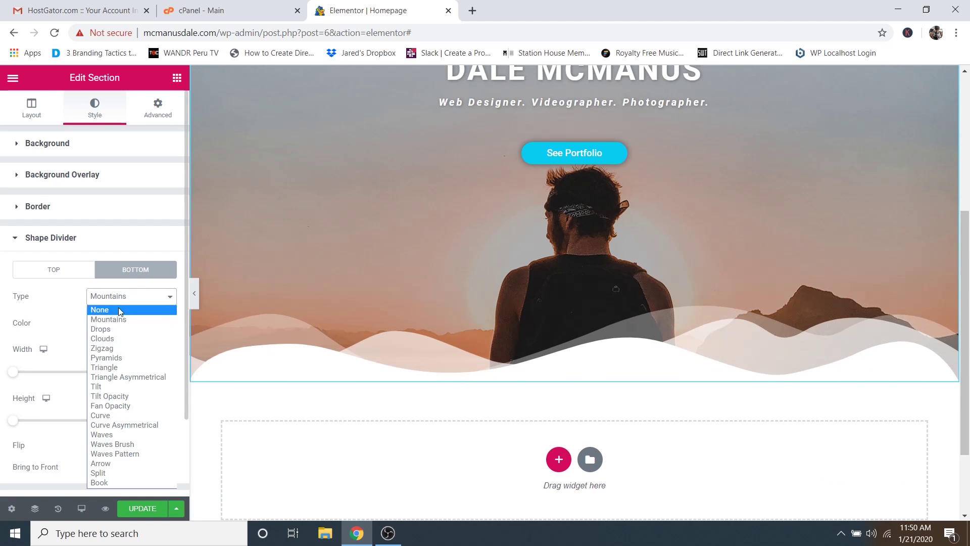
pyautogui.click(110, 338)
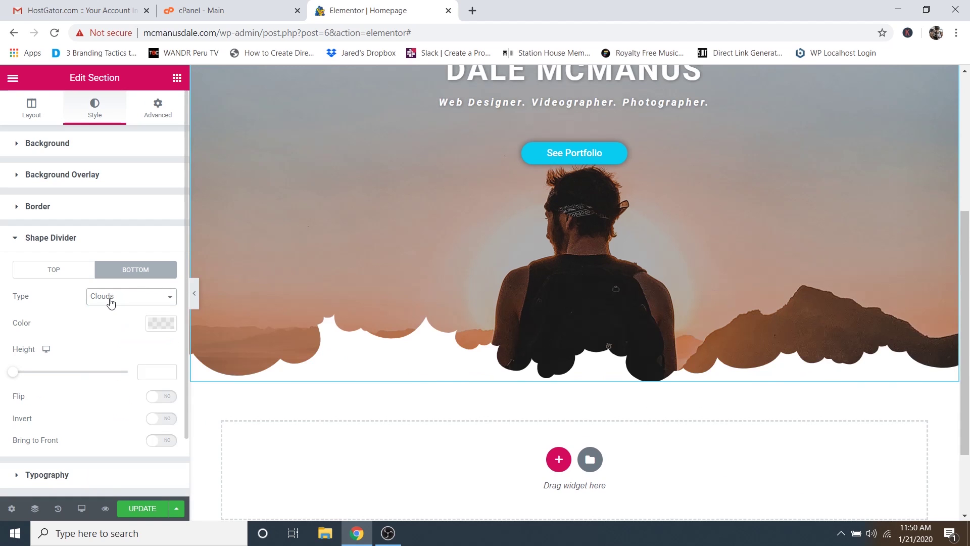
pyautogui.click(111, 303)
pyautogui.click(108, 327)
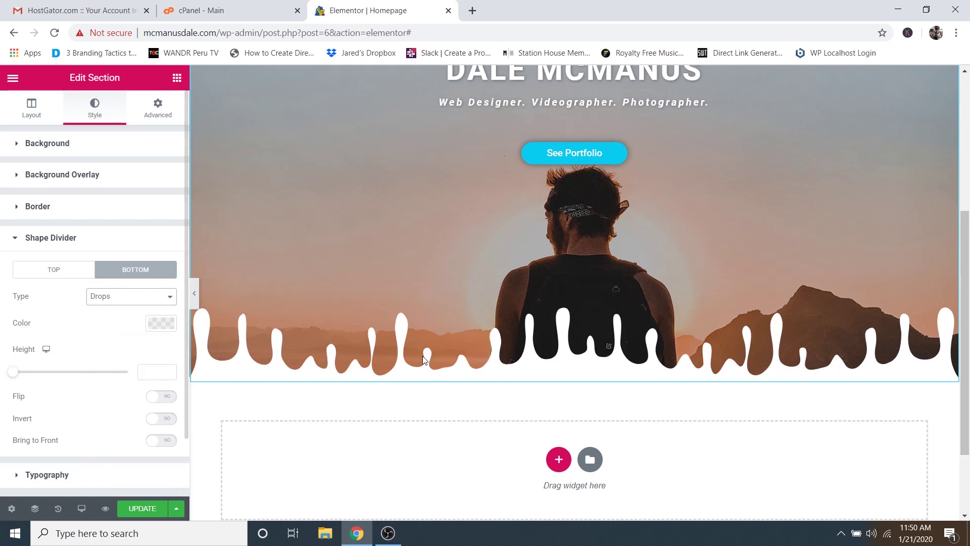
pyautogui.click(123, 299)
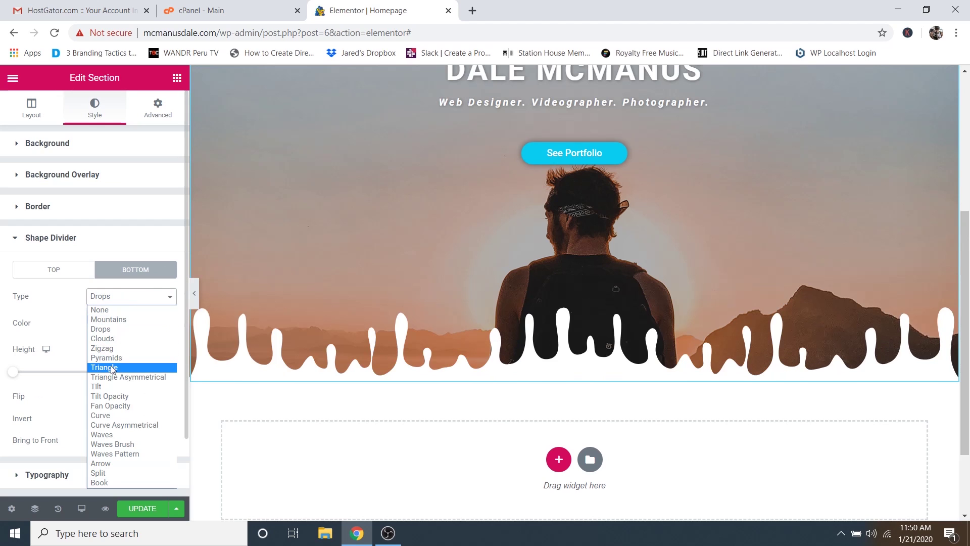
pyautogui.click(111, 358)
pyautogui.click(132, 308)
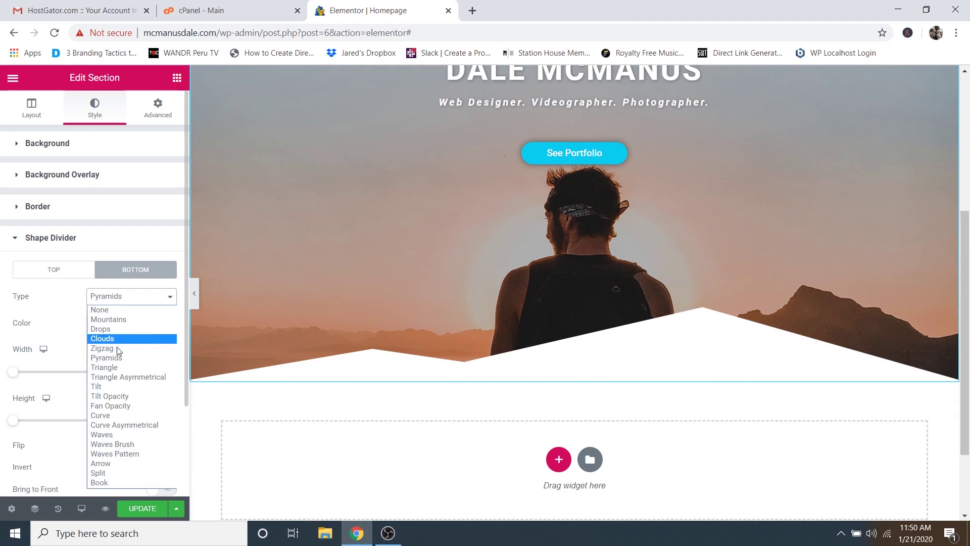
pyautogui.click(124, 396)
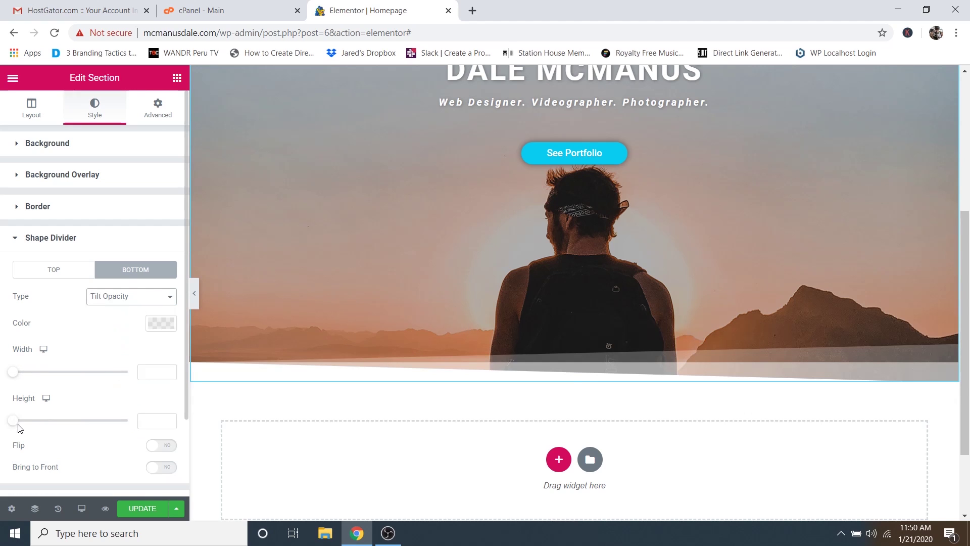
# - Raise the Tilt Opacity divider's height to 288 and set its width to 100
pyautogui.moveTo(16, 424); pyautogui.dragTo(80, 419)
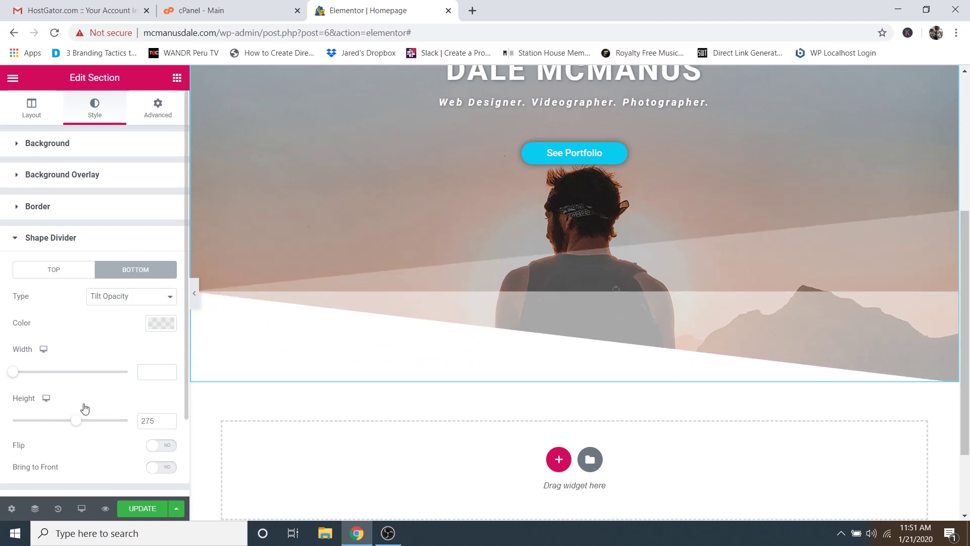
pyautogui.scroll(4, 491, 365)
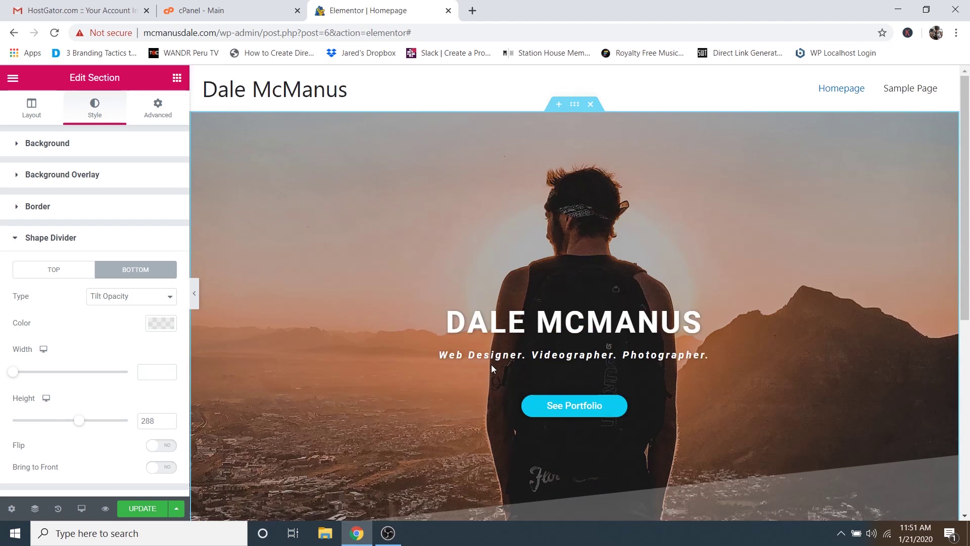
pyautogui.scroll(-7, 491, 365)
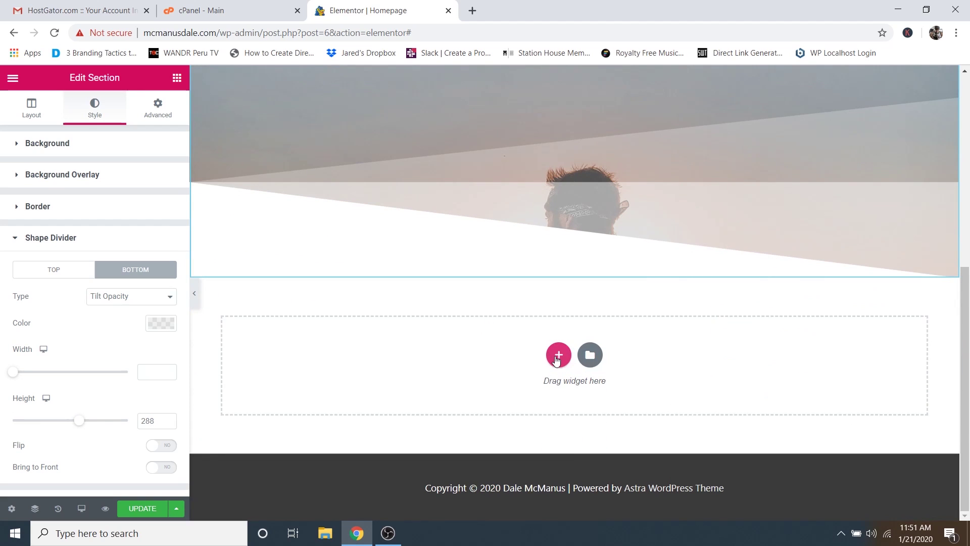
pyautogui.scroll(5, 552, 358)
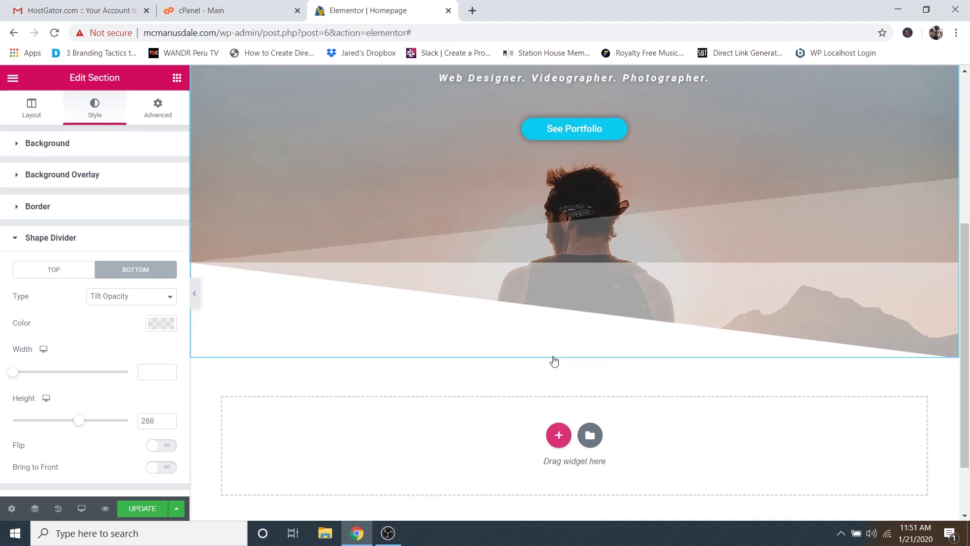
pyautogui.scroll(-2, 552, 356)
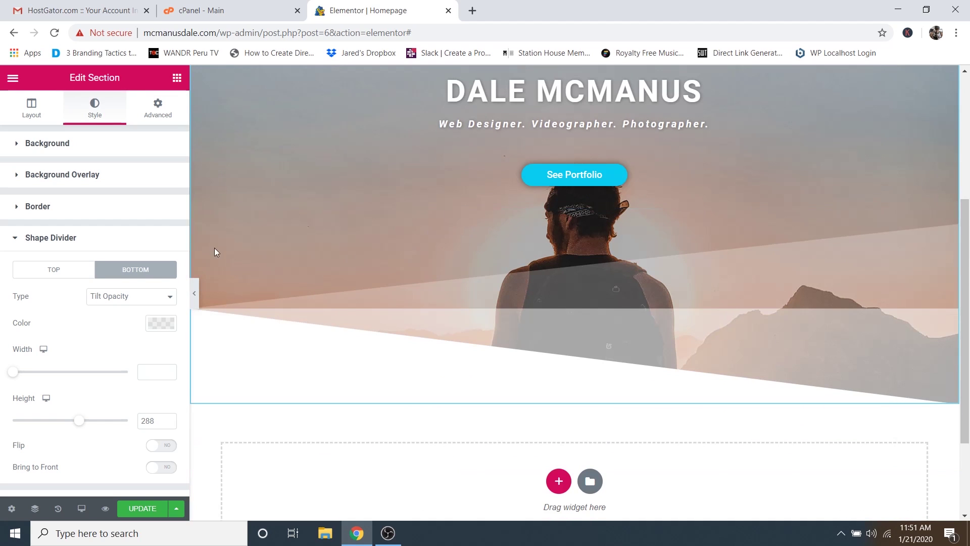
pyautogui.click(167, 298)
pyautogui.click(69, 345)
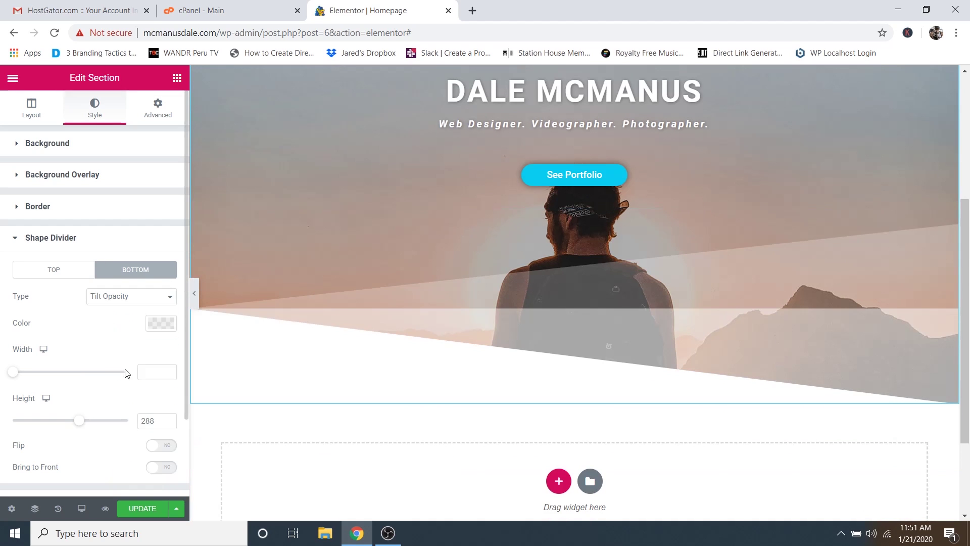
pyautogui.moveTo(15, 376)
pyautogui.mouseDown()
pyautogui.moveTo(130, 372)
pyautogui.moveTo(33, 382)
pyautogui.moveTo(134, 381)
pyautogui.moveTo(5, 373)
pyautogui.mouseUp()
# - Try dark red and pale orange divider colours, then reset the colour to default
pyautogui.click(160, 328)
pyautogui.click(87, 208)
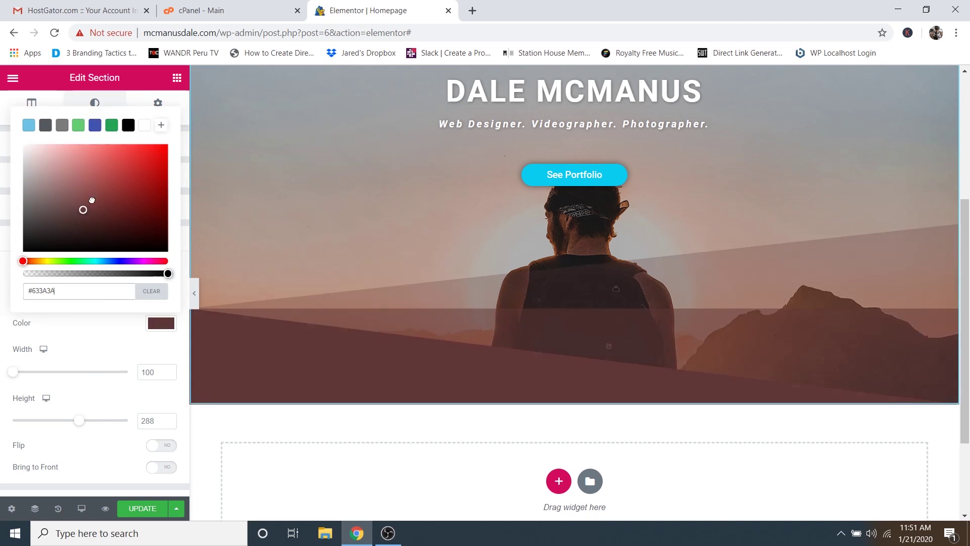
pyautogui.moveTo(87, 208); pyautogui.dragTo(156, 163)
pyautogui.moveTo(32, 260)
pyautogui.mouseDown()
pyautogui.moveTo(115, 262)
pyautogui.moveTo(101, 273)
pyautogui.moveTo(32, 268)
pyautogui.mouseUp()
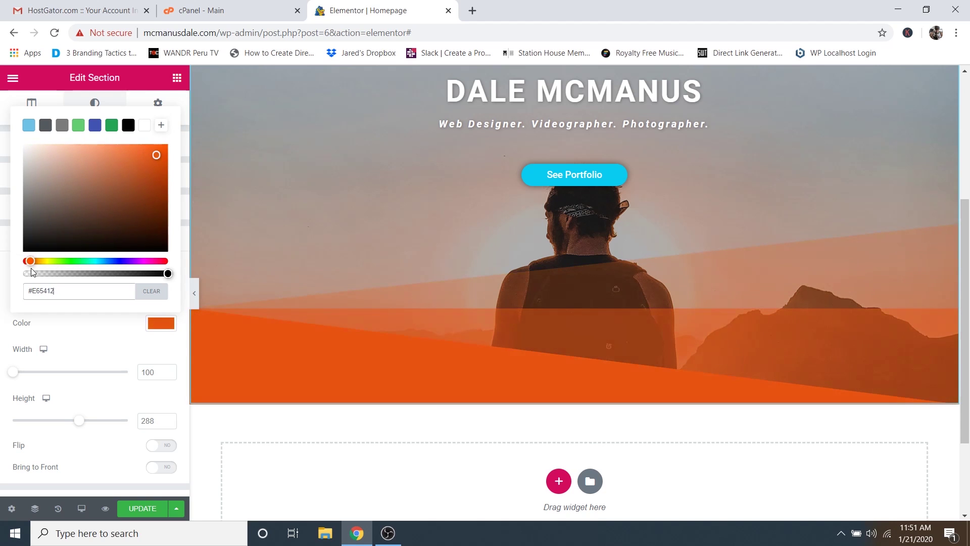
pyautogui.moveTo(77, 241)
pyautogui.mouseDown()
pyautogui.moveTo(93, 182)
pyautogui.moveTo(48, 178)
pyautogui.mouseUp()
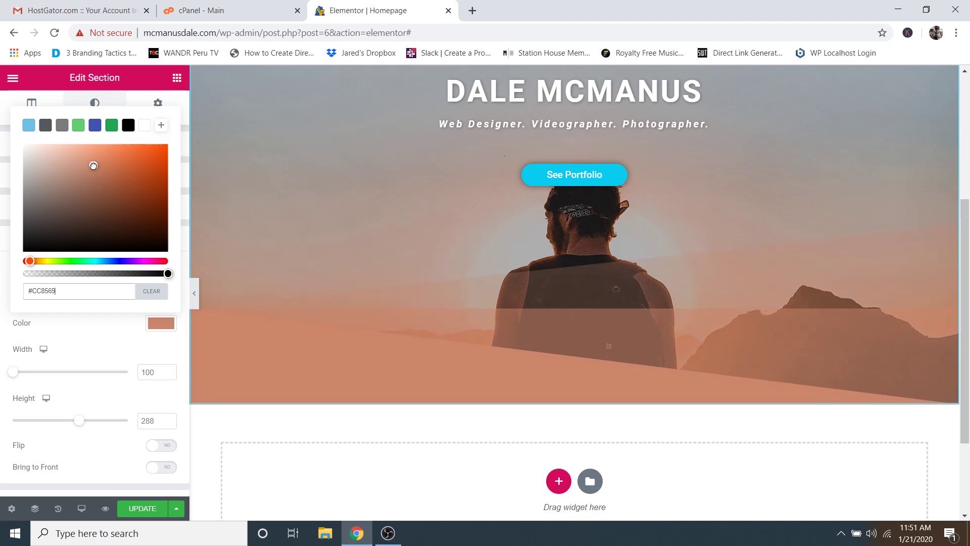
pyautogui.scroll(4, 422, 338)
pyautogui.scroll(-2, 441, 342)
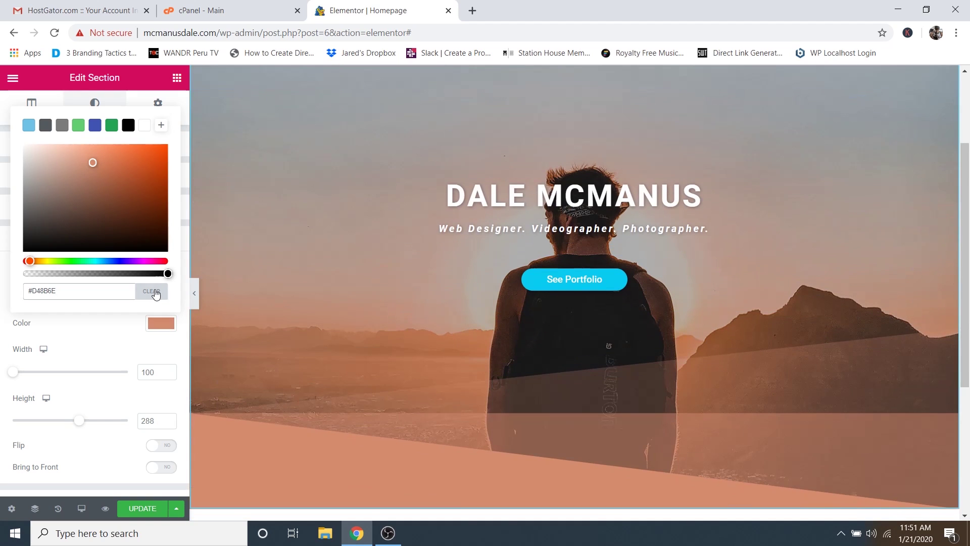
pyautogui.click(152, 292)
pyautogui.click(141, 347)
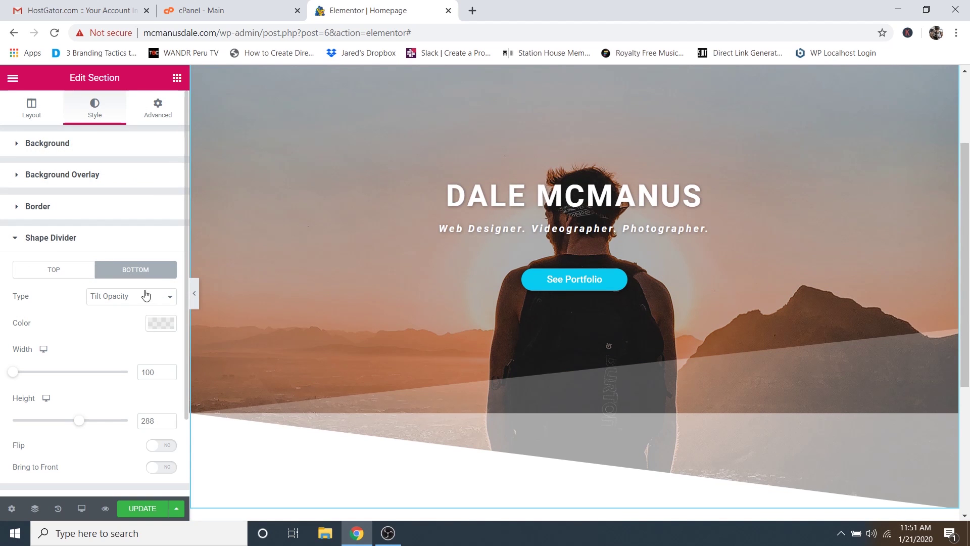
# - Set the bottom Shape Divider type to None
pyautogui.click(130, 299)
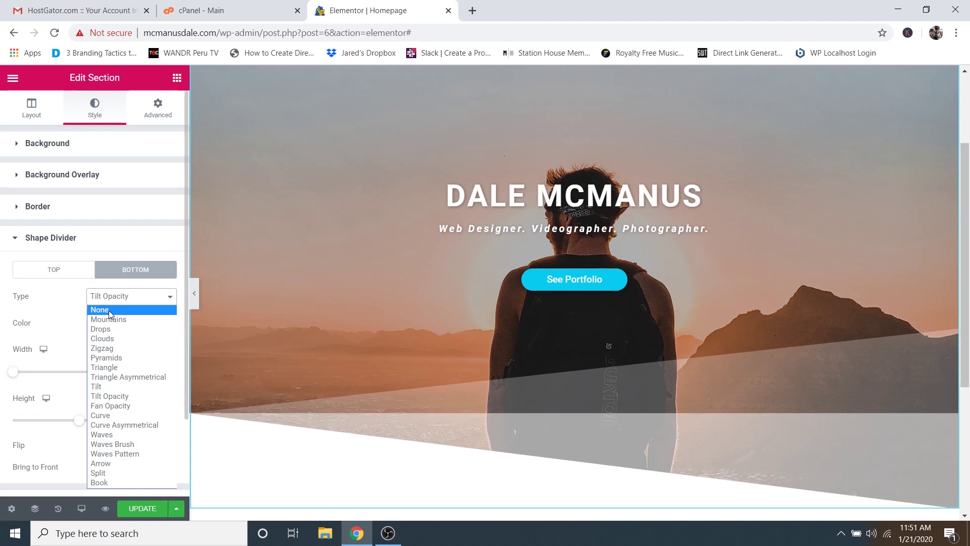
pyautogui.click(111, 310)
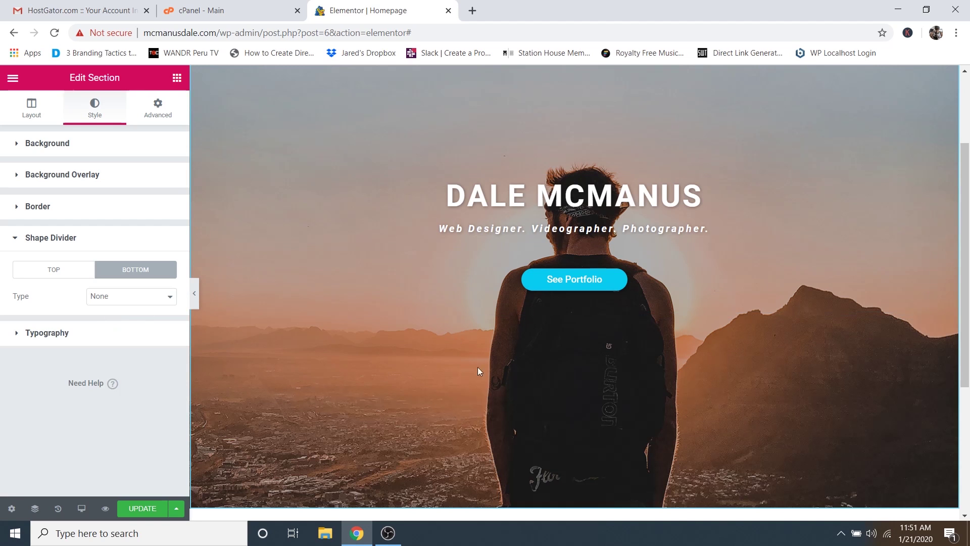
pyautogui.scroll(2, 478, 367)
pyautogui.scroll(-4, 495, 303)
pyautogui.scroll(2, 511, 232)
# - Remove the hero section with its Delete Section (X) handle
pyautogui.scroll(3, 517, 164)
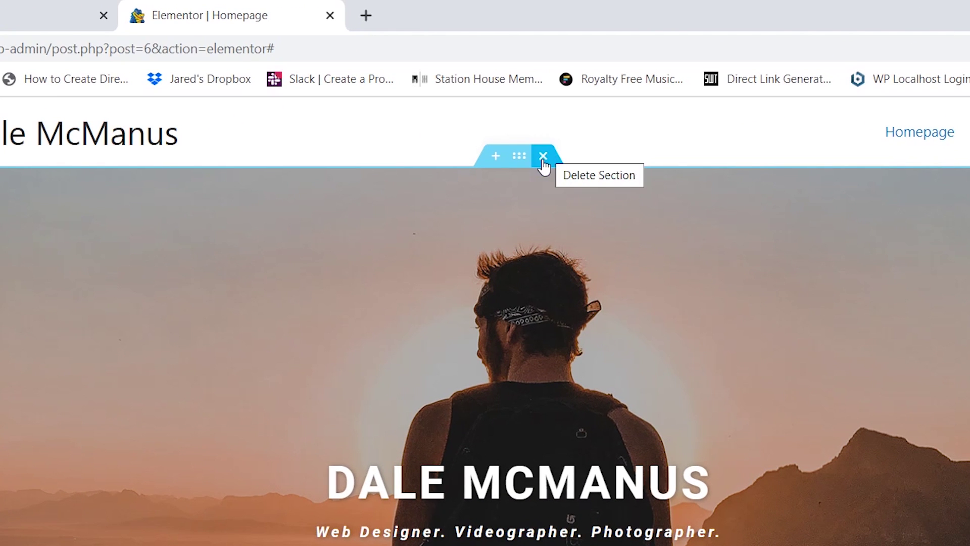
pyautogui.click(544, 157)
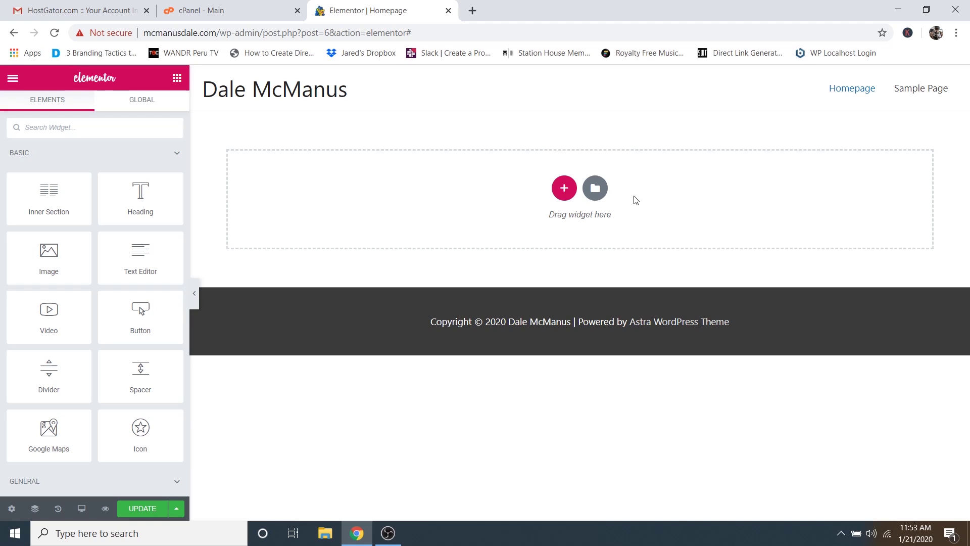
# - Open the template library and browse the page templates
pyautogui.click(597, 191)
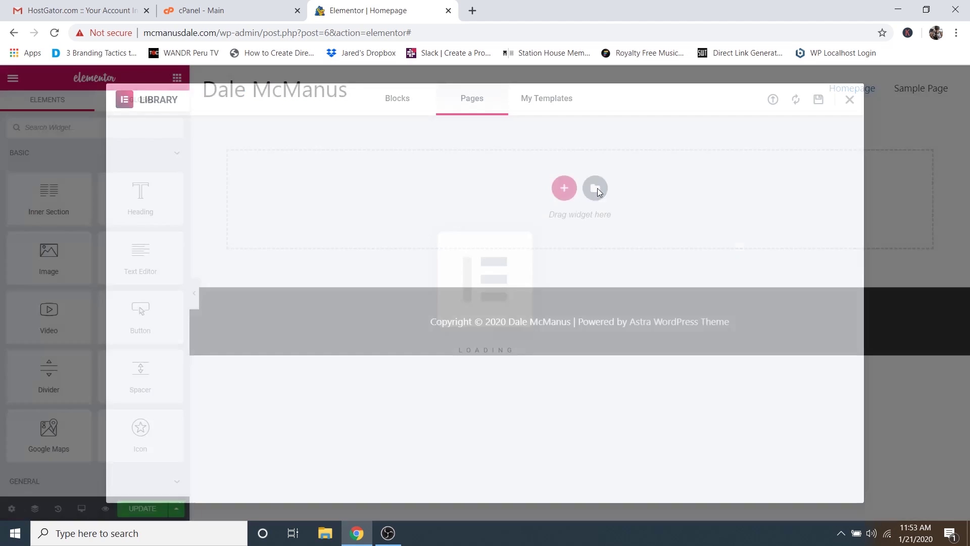
pyautogui.scroll(-1, 388, 304)
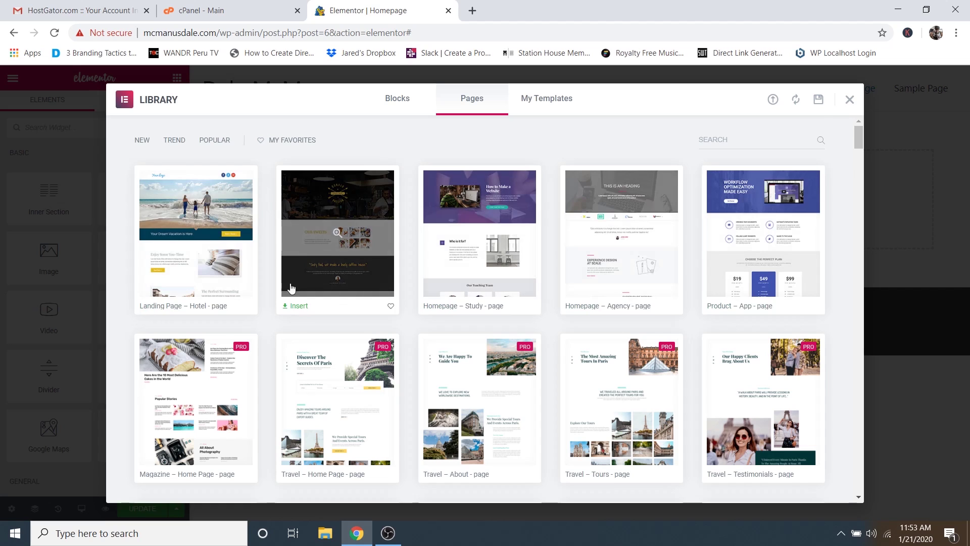
pyautogui.scroll(-12, 291, 288)
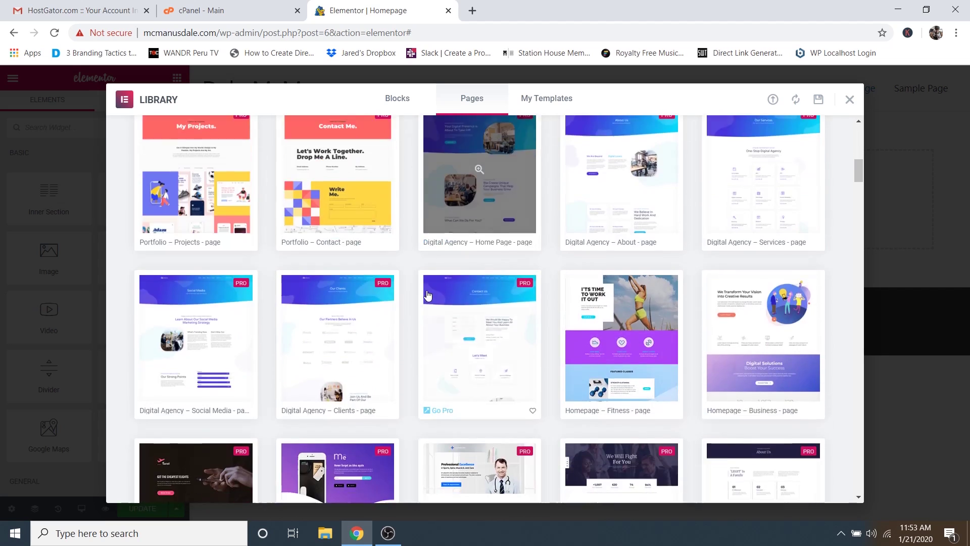
pyautogui.scroll(-12, 427, 295)
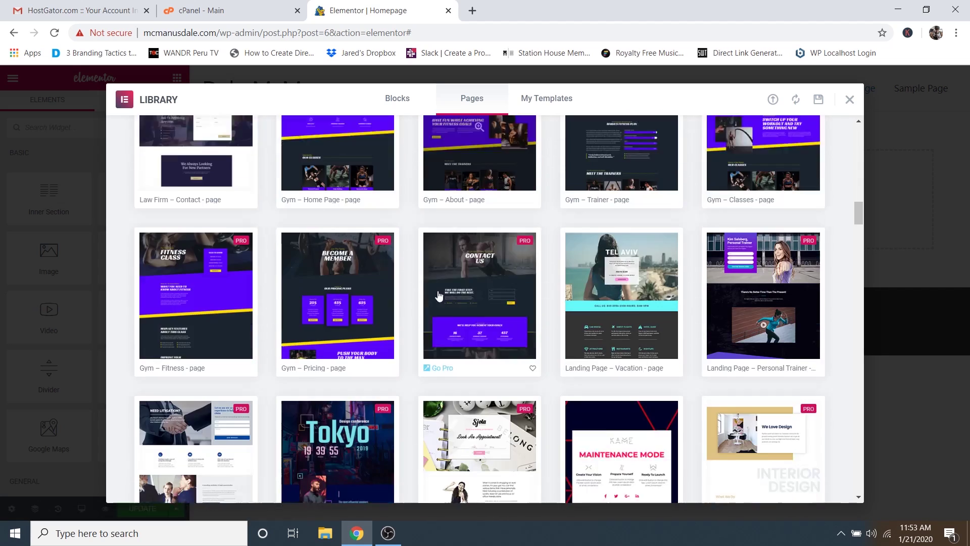
pyautogui.scroll(-2, 618, 251)
pyautogui.scroll(6, 390, 274)
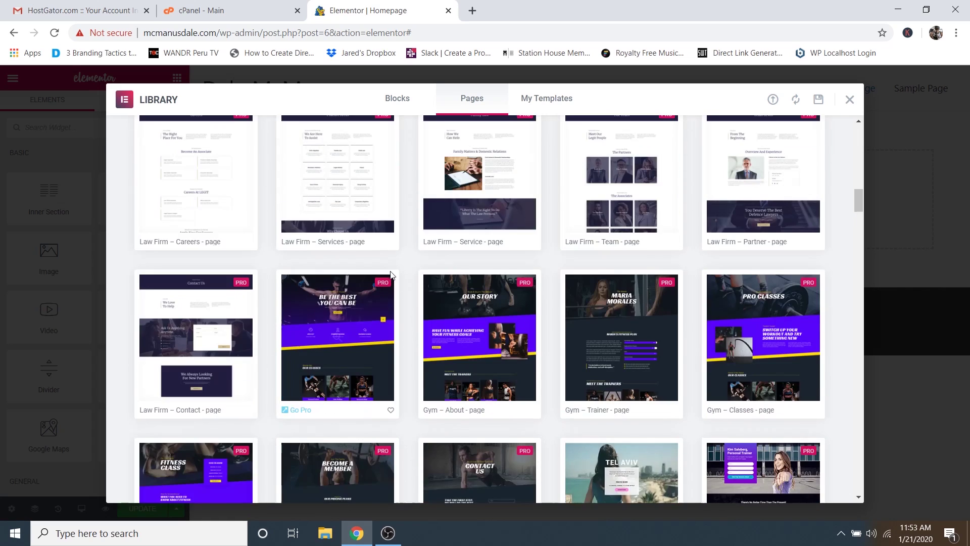
pyautogui.scroll(20, 391, 275)
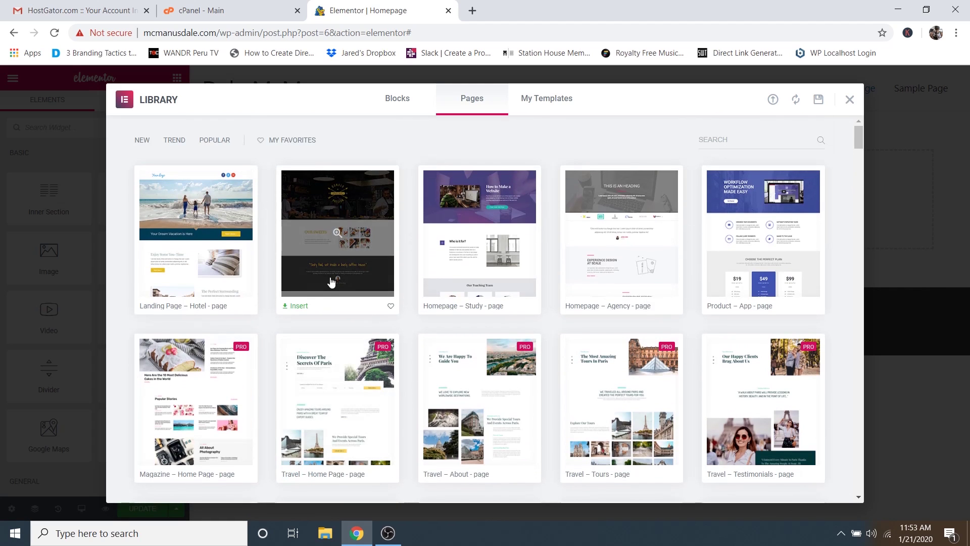
# - Preview the coffee-house template with its testimonial and sweets collection sections
pyautogui.click(333, 264)
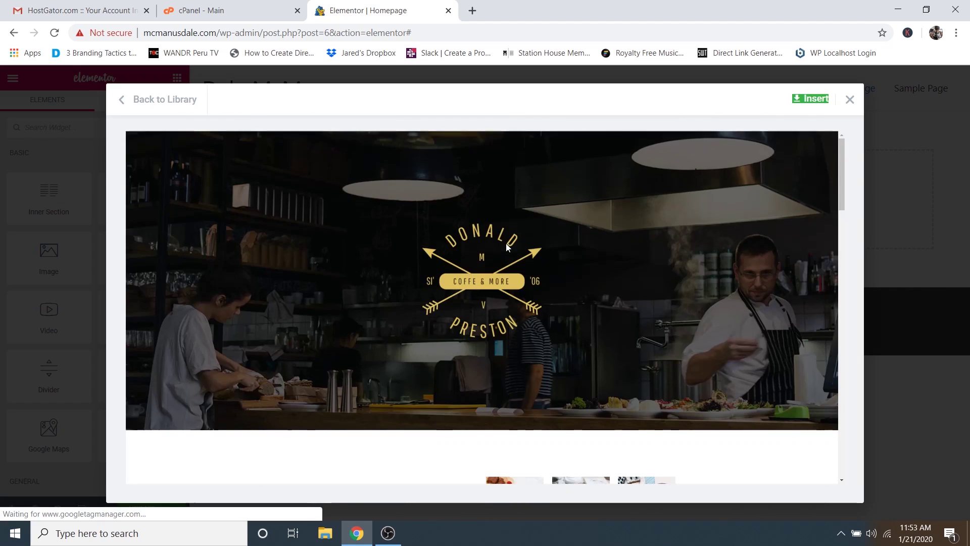
pyautogui.scroll(-5, 542, 242)
pyautogui.scroll(-12, 550, 247)
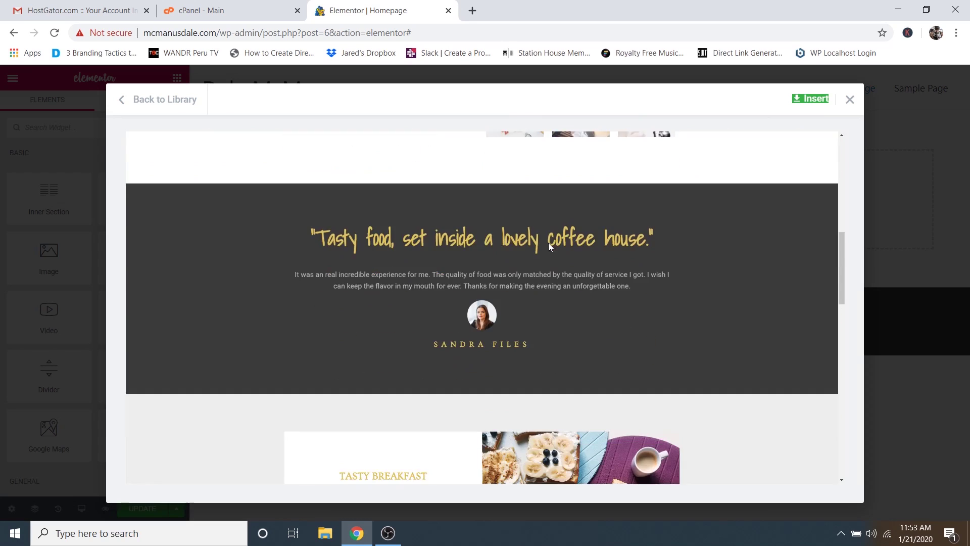
pyautogui.scroll(-10, 547, 254)
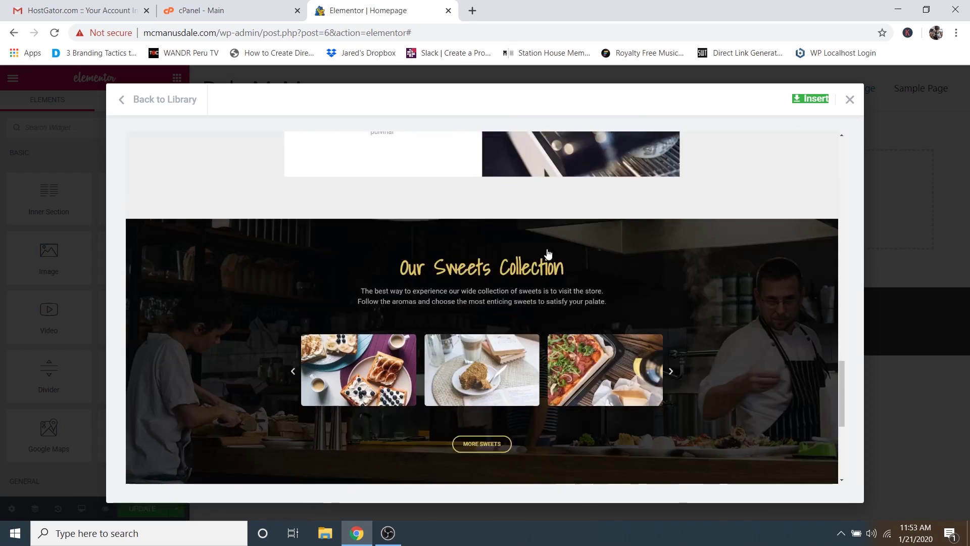
pyautogui.scroll(12, 489, 324)
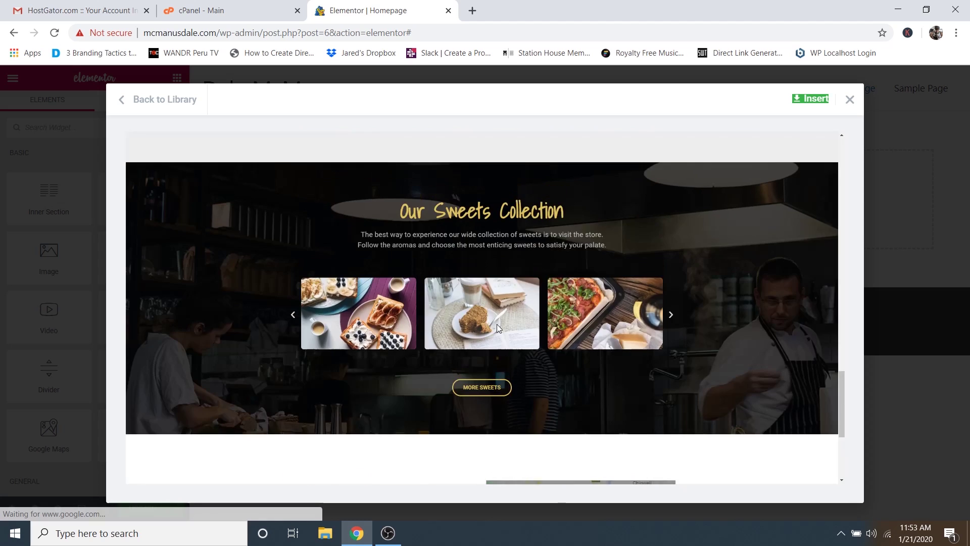
pyautogui.scroll(10, 480, 306)
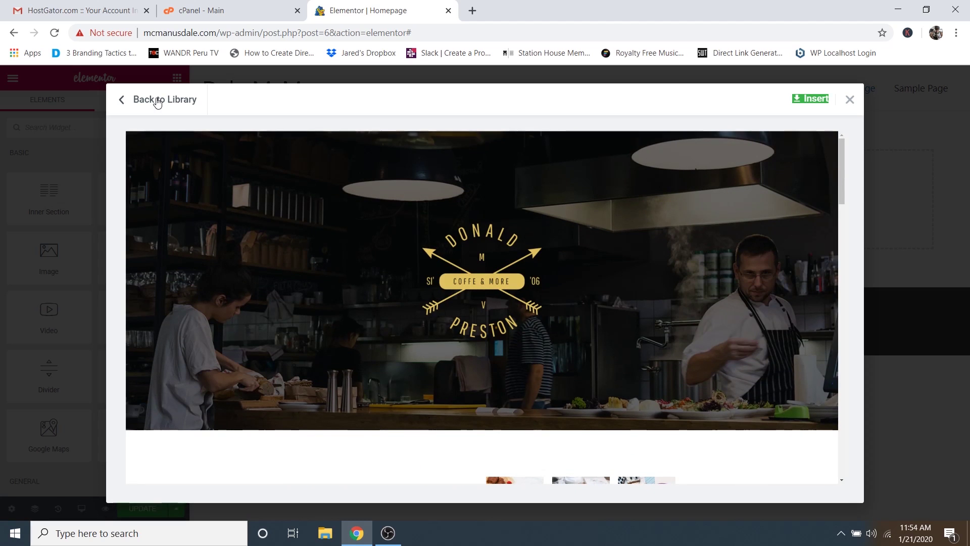
# - Import the Personal Website Template – CAPW JSON file into the Elementor template library
pyautogui.click(158, 99)
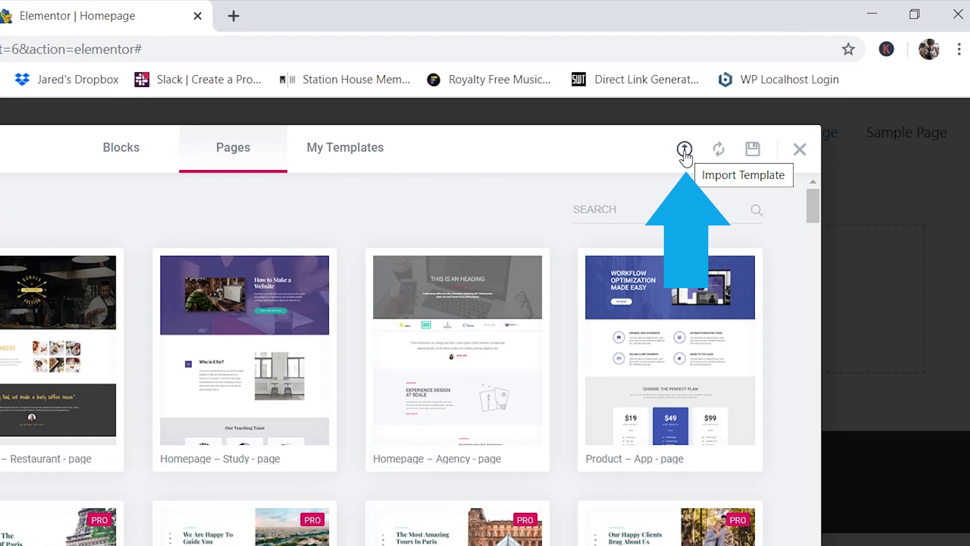
pyautogui.click(685, 150)
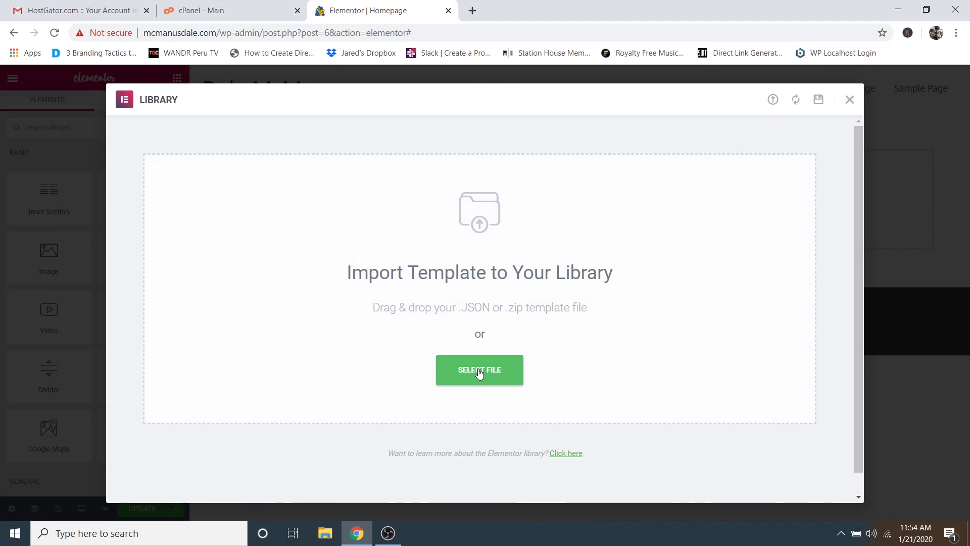
pyautogui.click(480, 372)
pyautogui.click(152, 105)
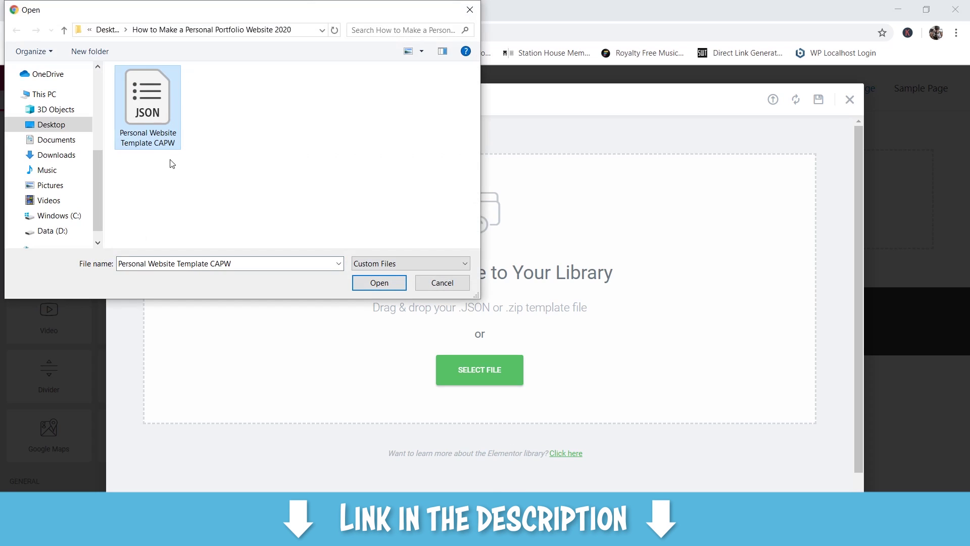
pyautogui.click(379, 283)
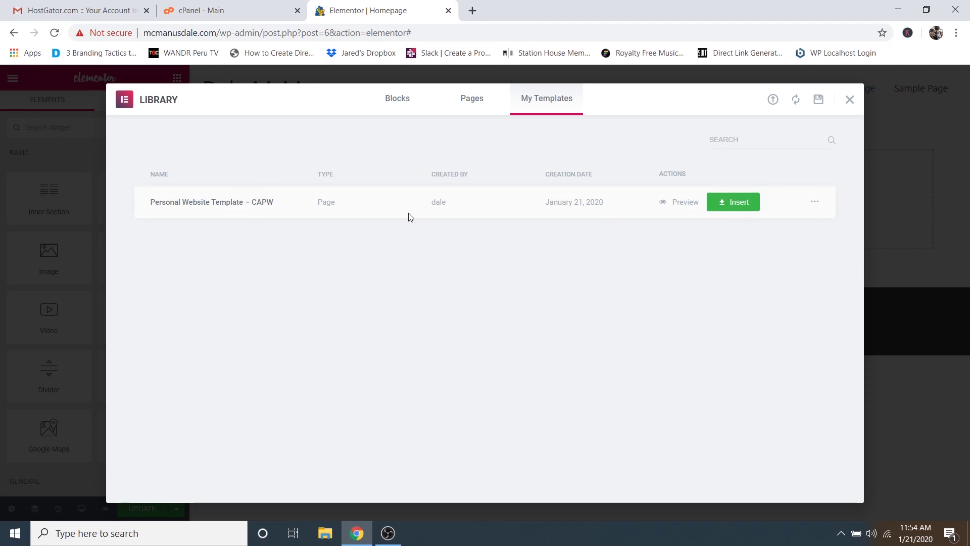
# - Insert the imported Personal Website Template into the homepage and scroll to the About Me section
pyautogui.click(738, 205)
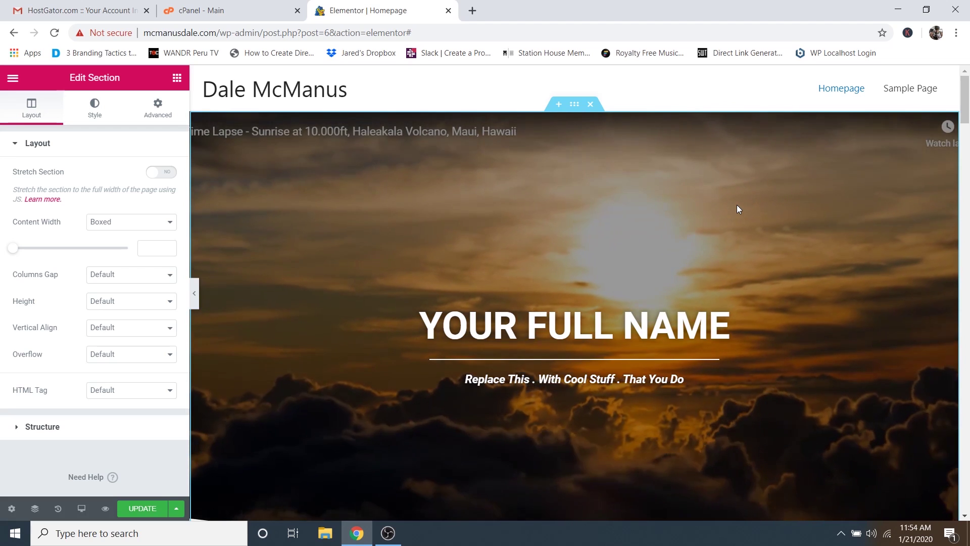
pyautogui.scroll(-2, 781, 208)
pyautogui.scroll(-10, 758, 202)
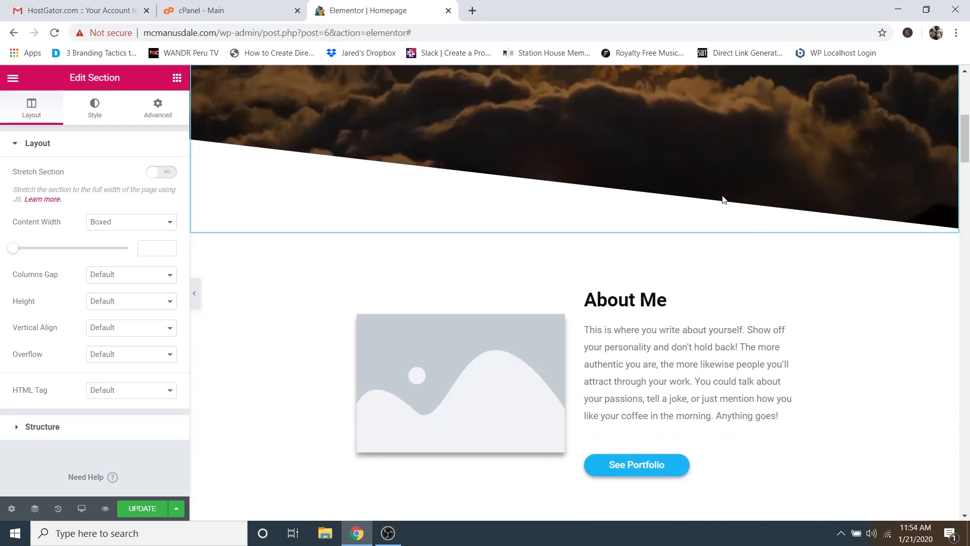
pyautogui.scroll(-9, 726, 193)
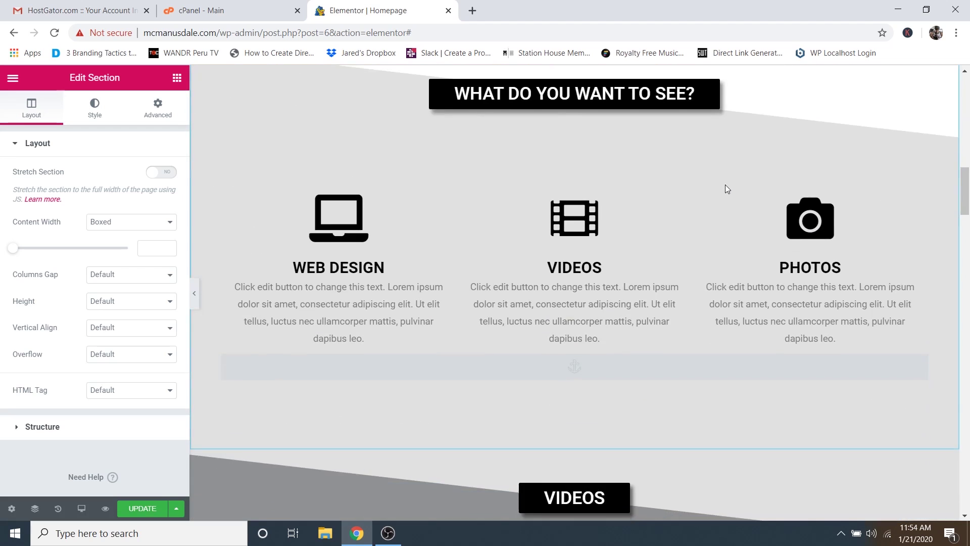
pyautogui.scroll(-8, 725, 188)
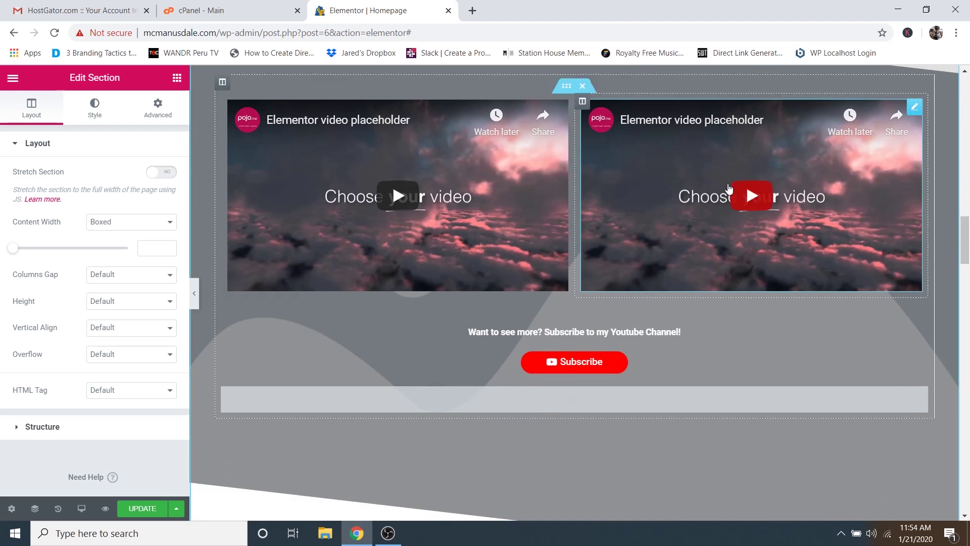
pyautogui.scroll(-9, 605, 151)
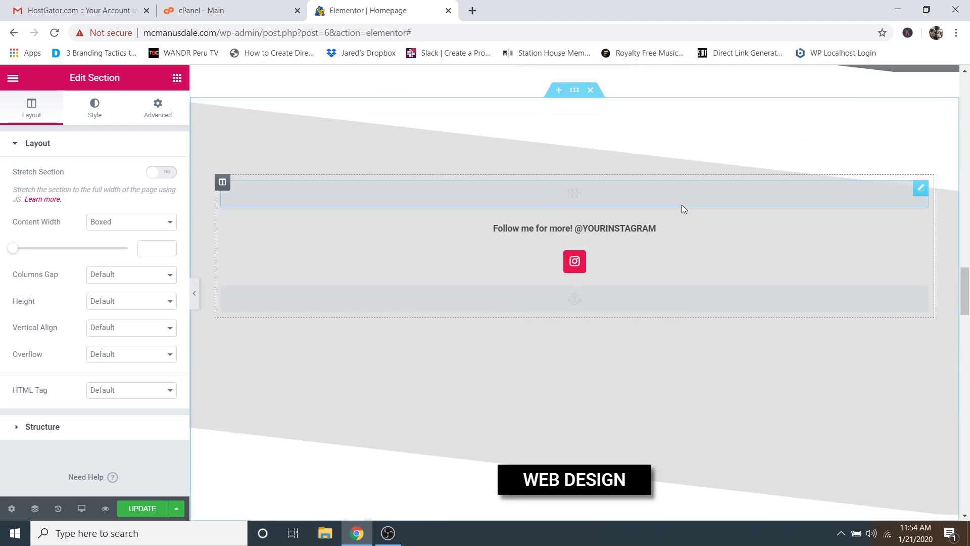
pyautogui.scroll(3, 682, 203)
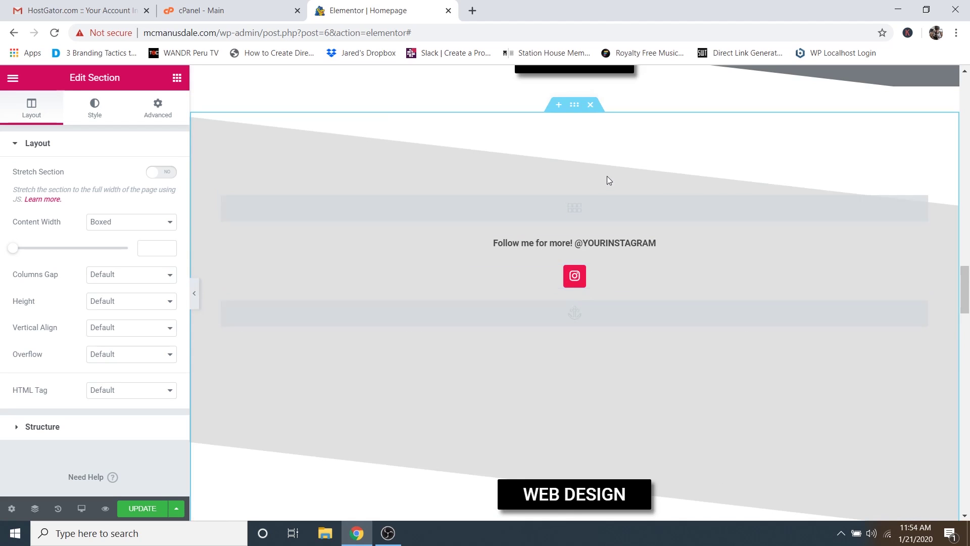
pyautogui.scroll(-11, 550, 368)
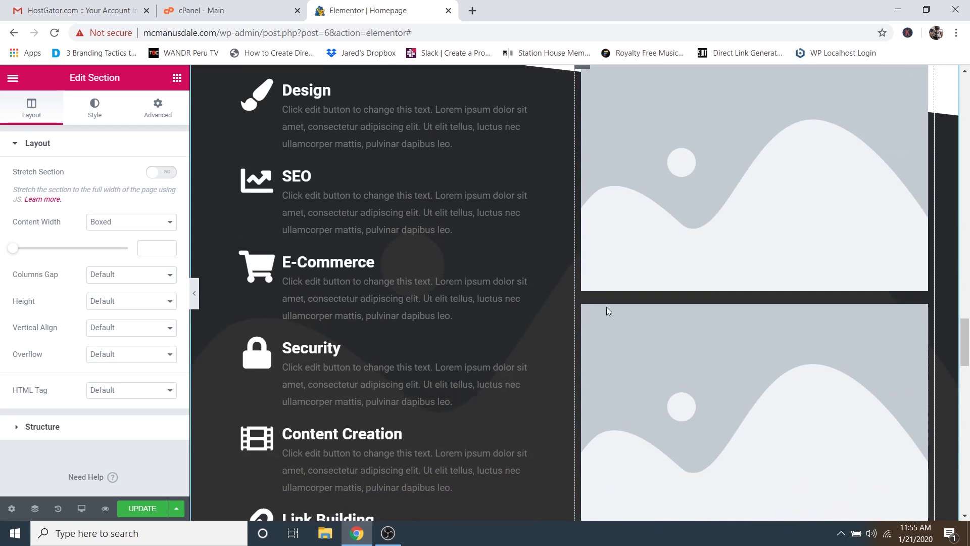
pyautogui.scroll(-10, 652, 311)
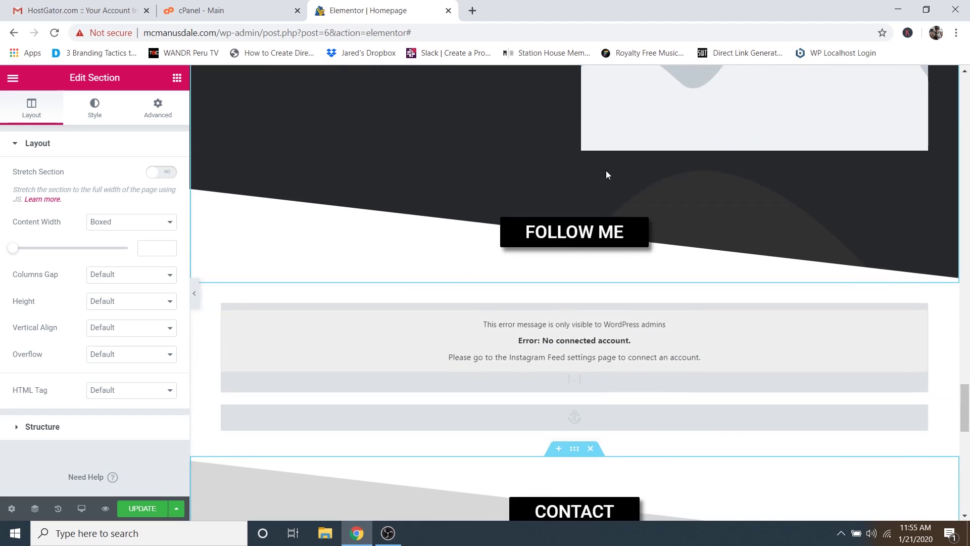
pyautogui.scroll(-8, 605, 184)
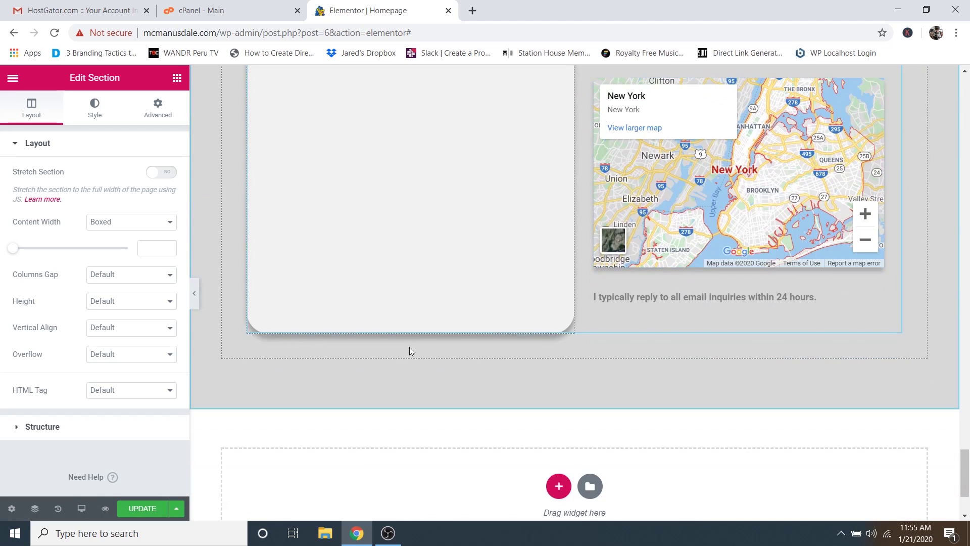
pyautogui.scroll(14, 588, 318)
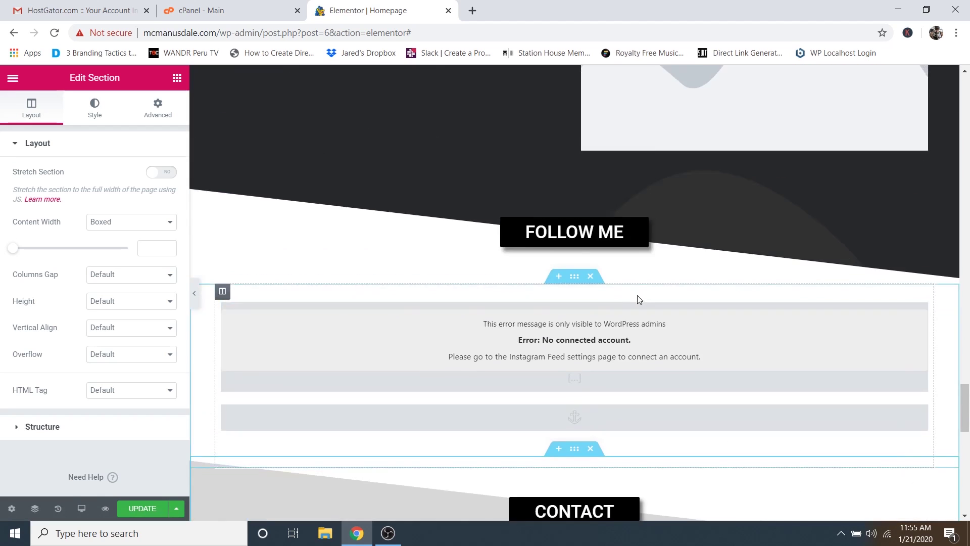
pyautogui.scroll(17, 629, 303)
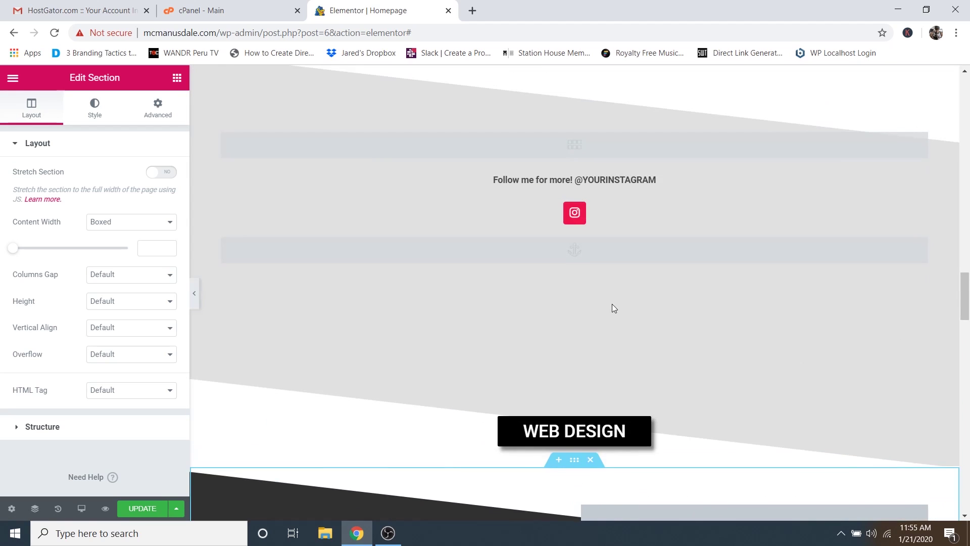
pyautogui.scroll(20, 611, 305)
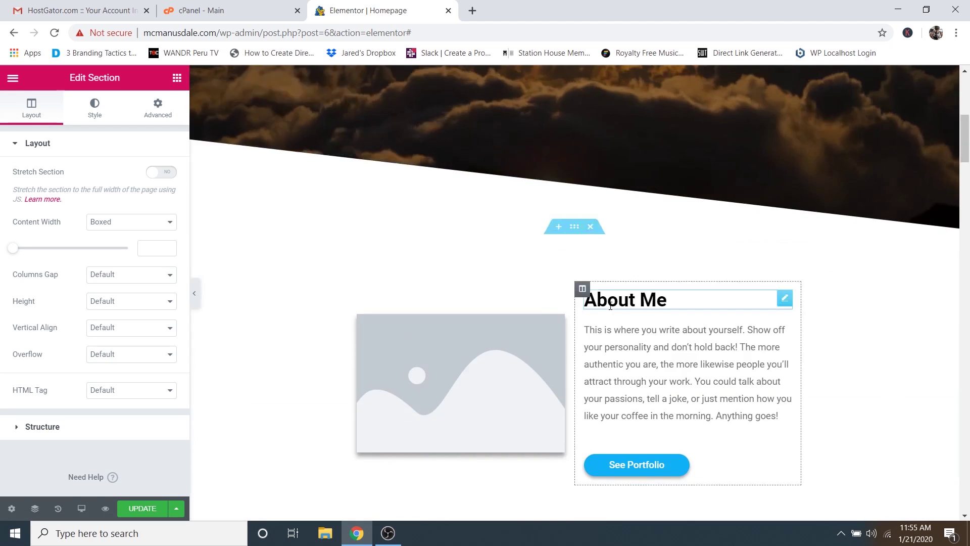
pyautogui.scroll(3, 610, 305)
pyautogui.scroll(-6, 556, 307)
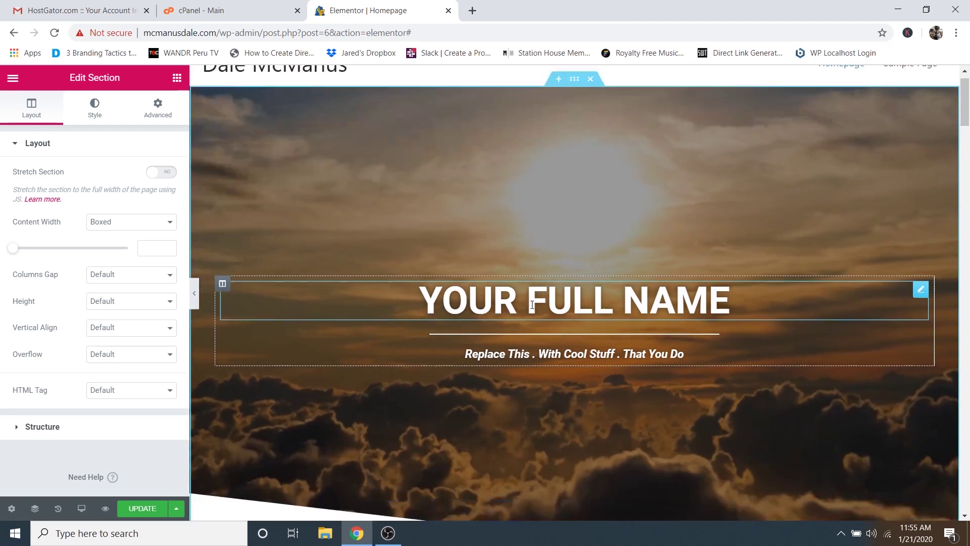
pyautogui.scroll(-4, 531, 309)
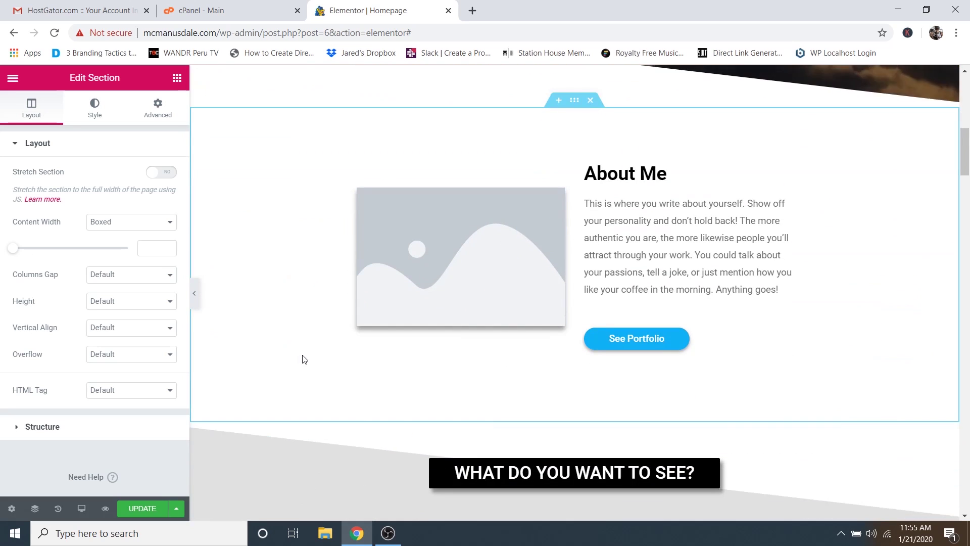
# - Save the homepage with Update and review the page
pyautogui.click(143, 509)
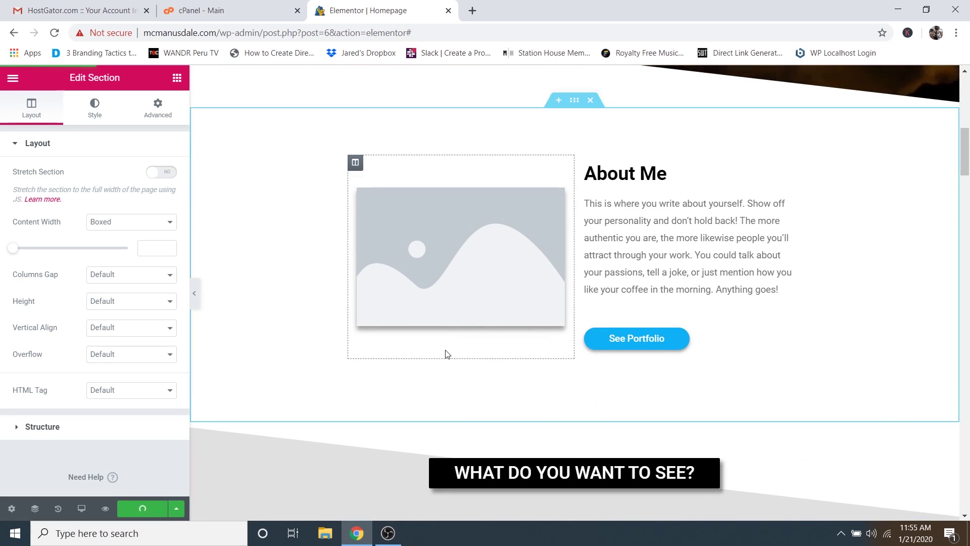
pyautogui.scroll(-1, 446, 351)
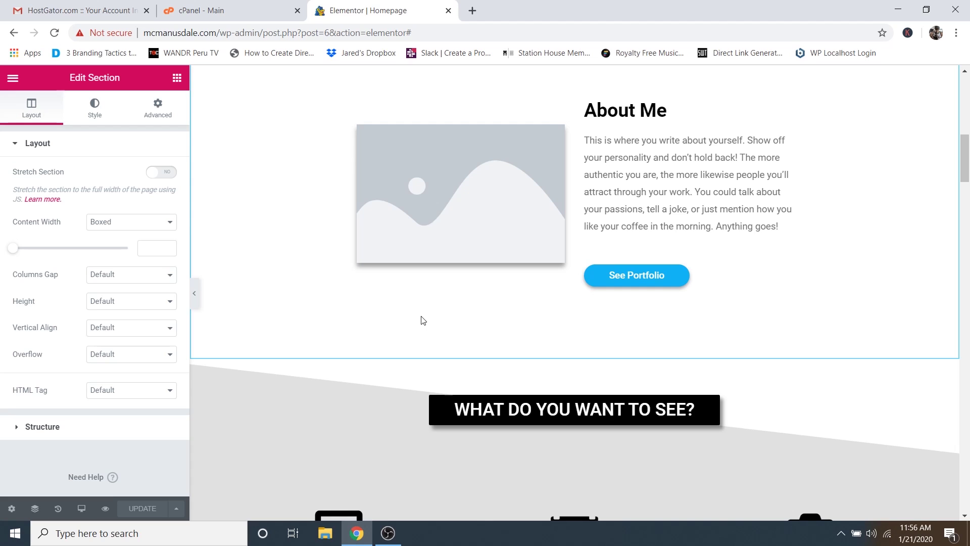
pyautogui.scroll(10, 423, 321)
pyautogui.scroll(-1, 528, 317)
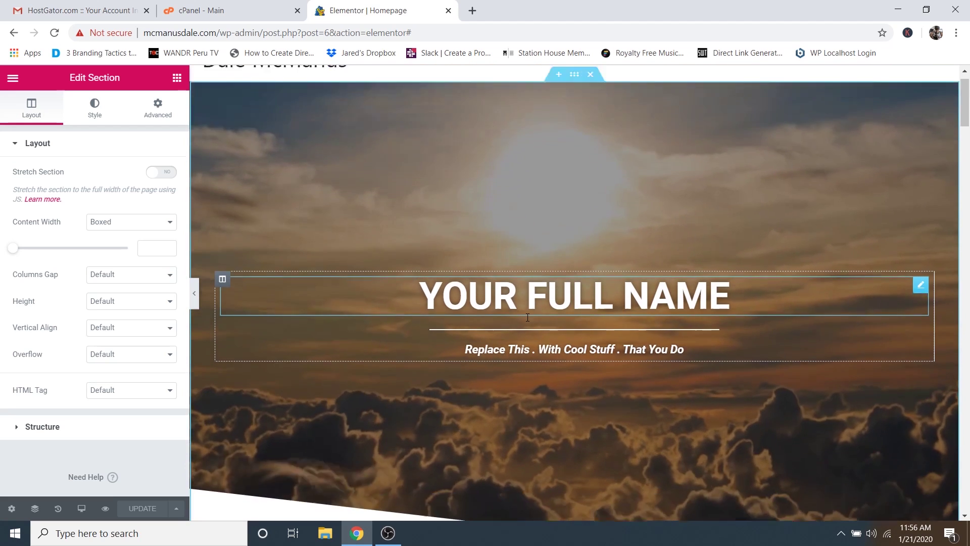
pyautogui.scroll(-1, 527, 317)
pyautogui.scroll(1, 600, 214)
pyautogui.scroll(-1, 660, 225)
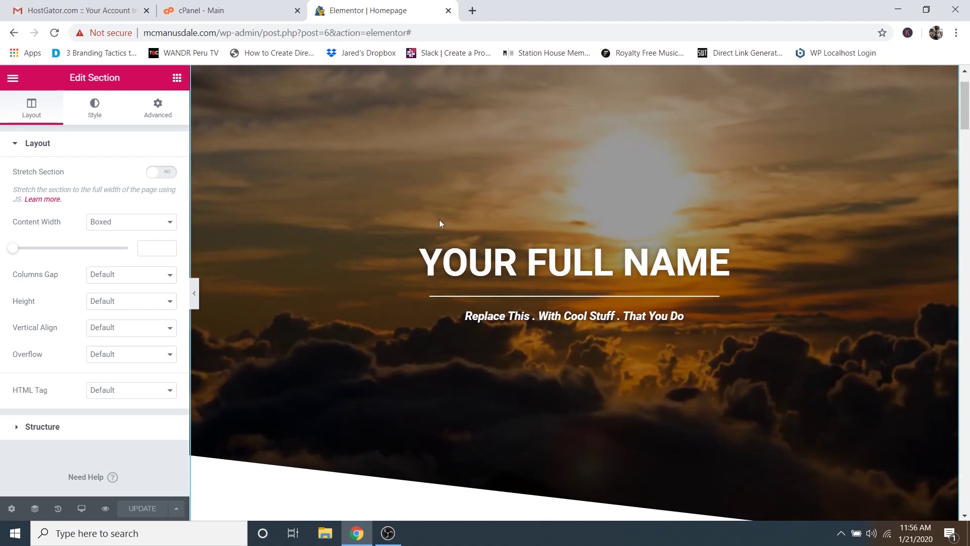
pyautogui.scroll(1, 549, 156)
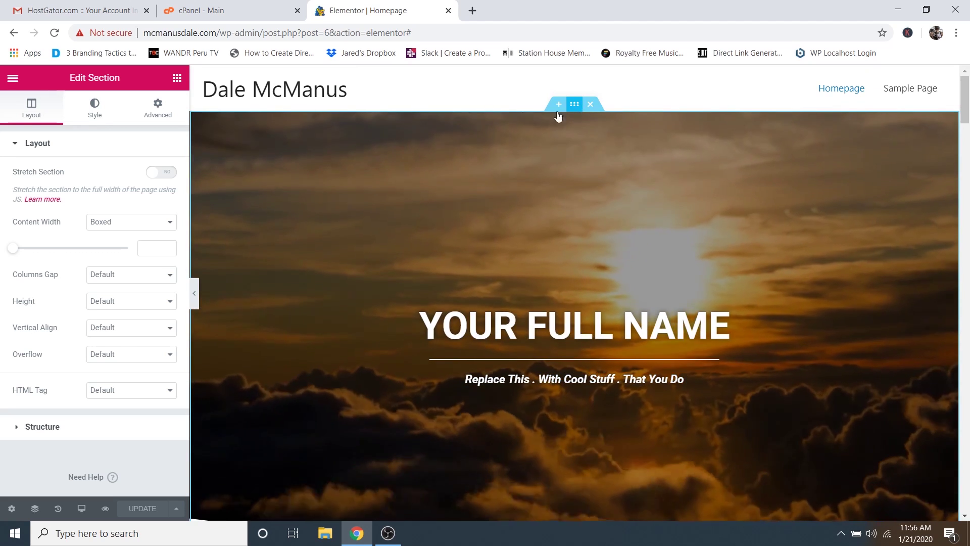
# - Show the hero section's Style background settings: the YouTube video link and Background Fallback options
pyautogui.click(93, 120)
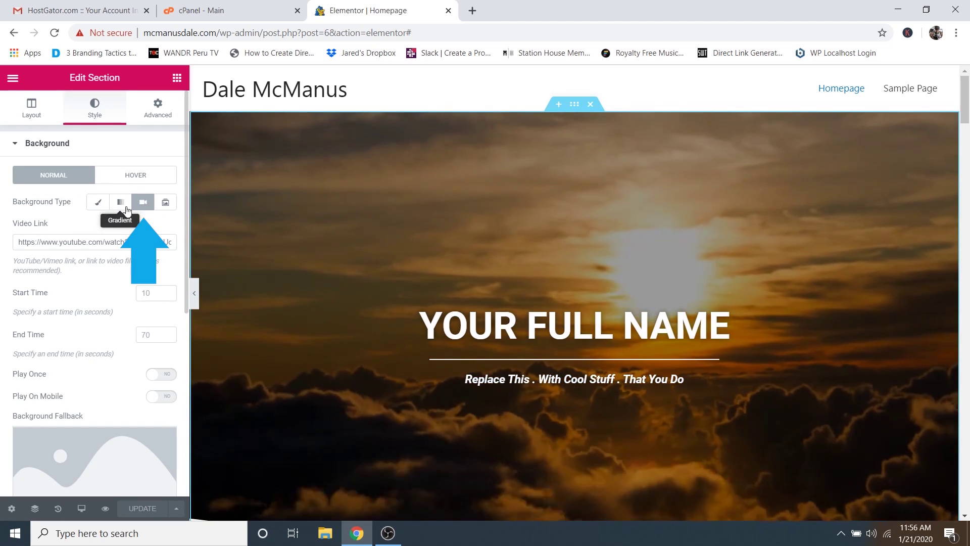
pyautogui.click(86, 242)
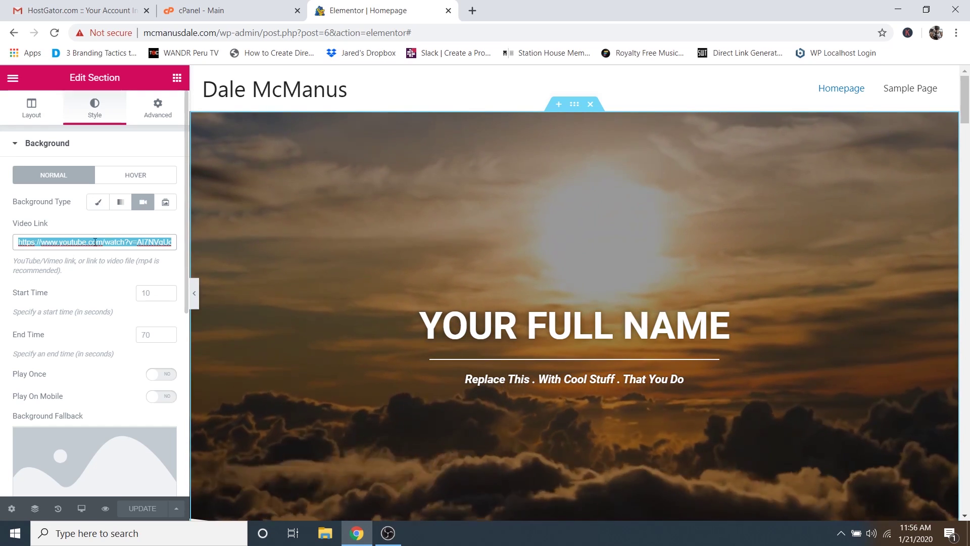
pyautogui.scroll(-1, 652, 295)
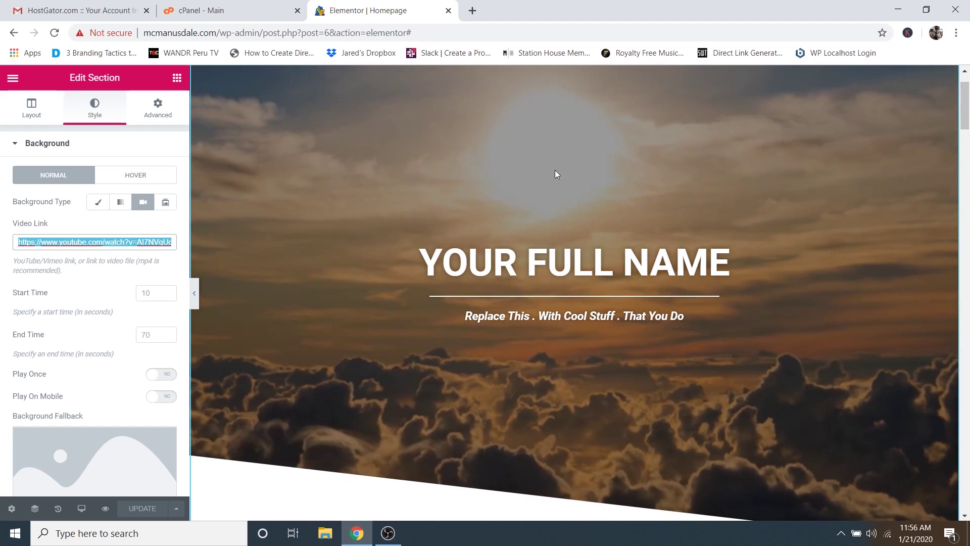
pyautogui.scroll(1, 624, 356)
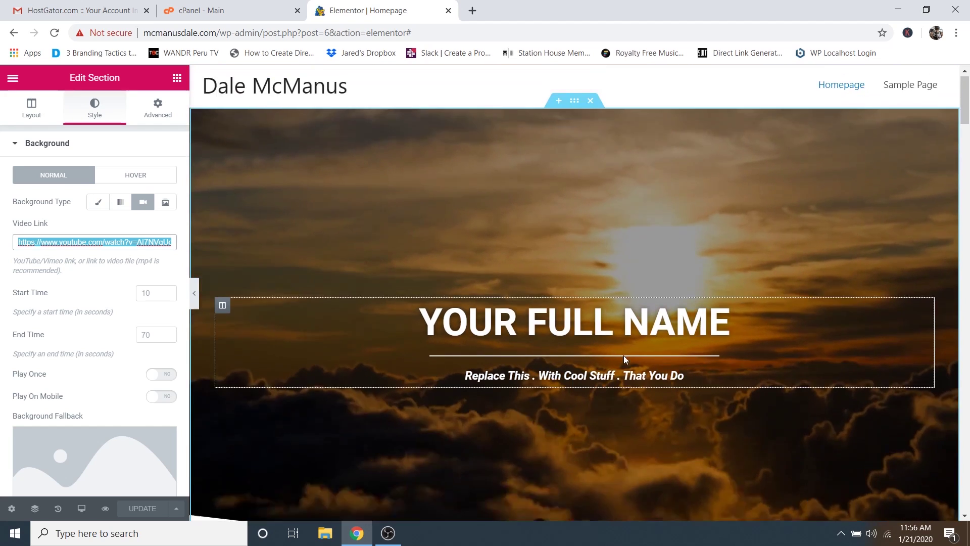
pyautogui.scroll(-1, 623, 355)
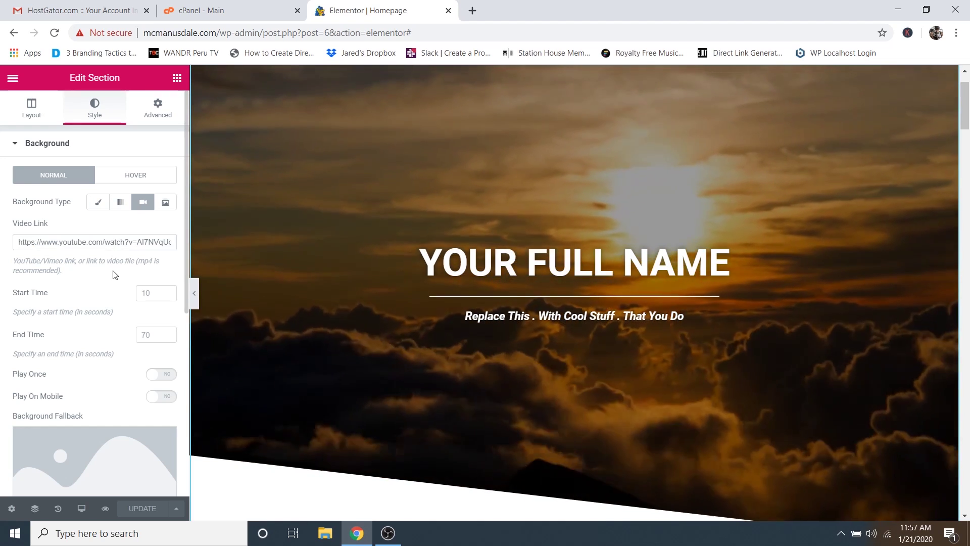
pyautogui.click(89, 397)
pyautogui.scroll(-3, 89, 397)
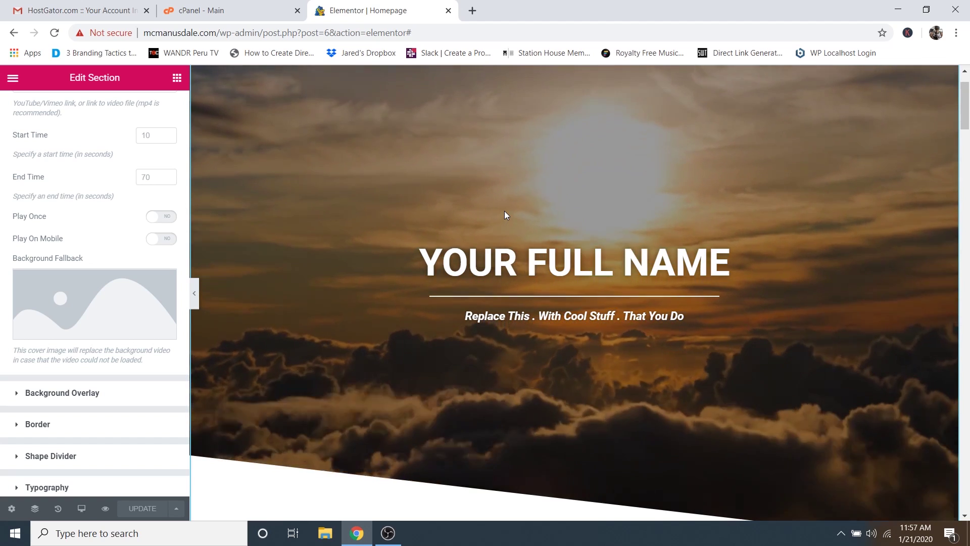
# - Set Hero-Image.jpg as the video's background fallback and expand the Background Overlay settings
pyautogui.moveTo(91, 339)
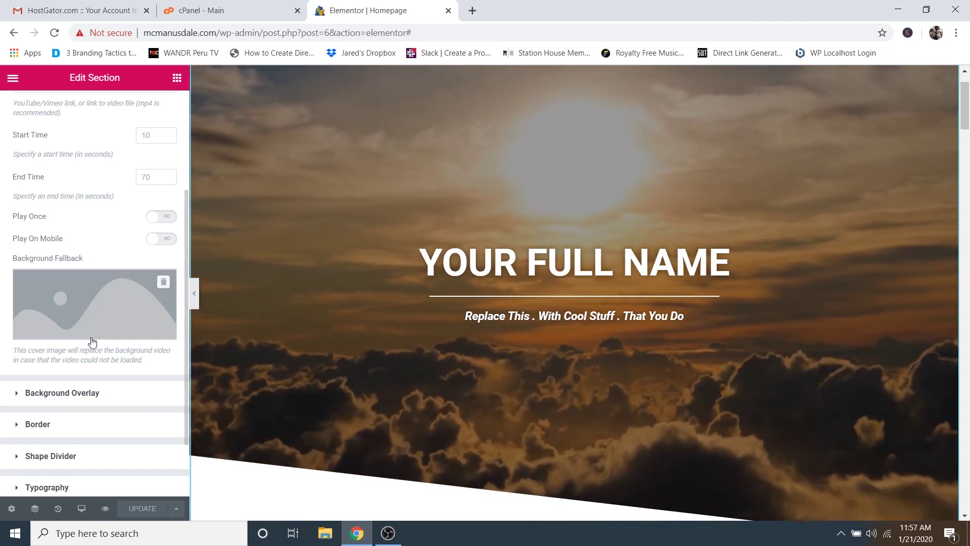
pyautogui.click(91, 331)
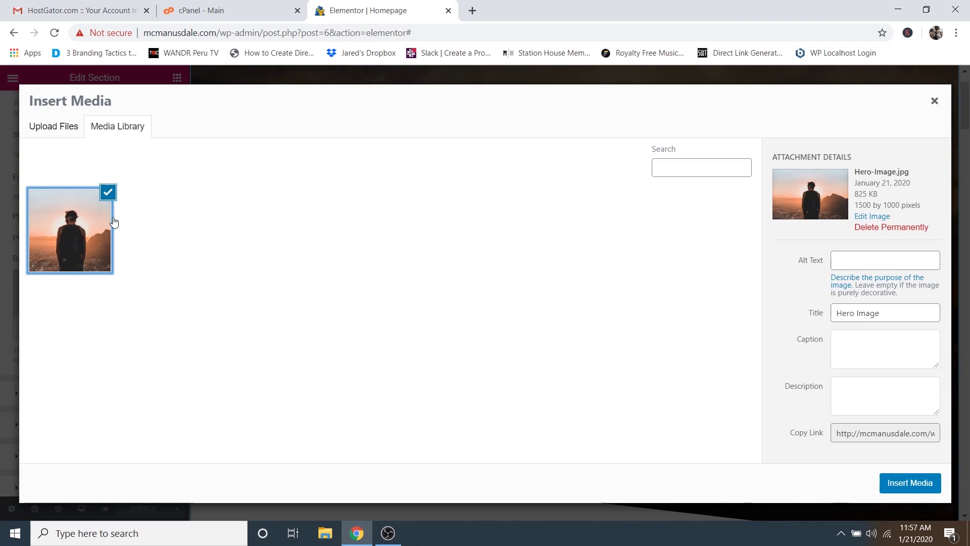
pyautogui.click(908, 486)
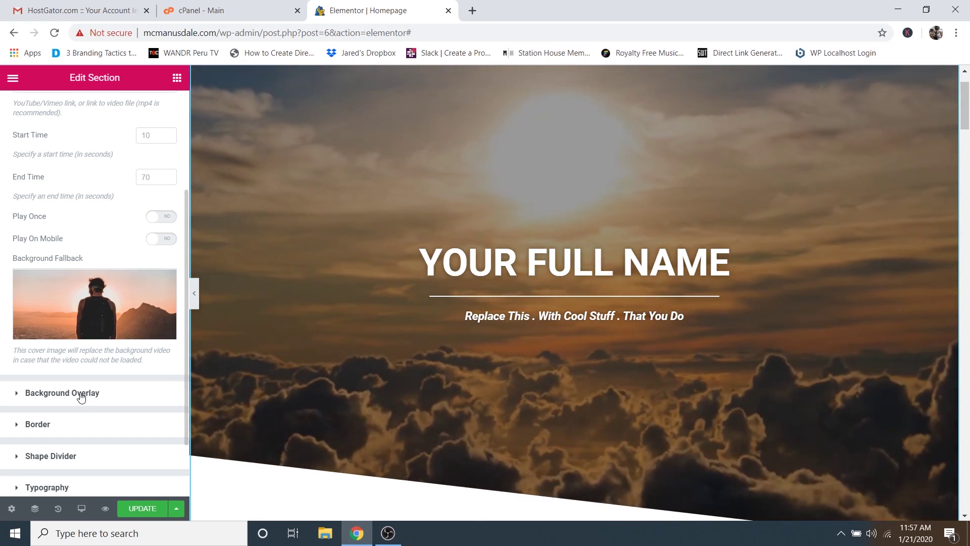
pyautogui.click(84, 394)
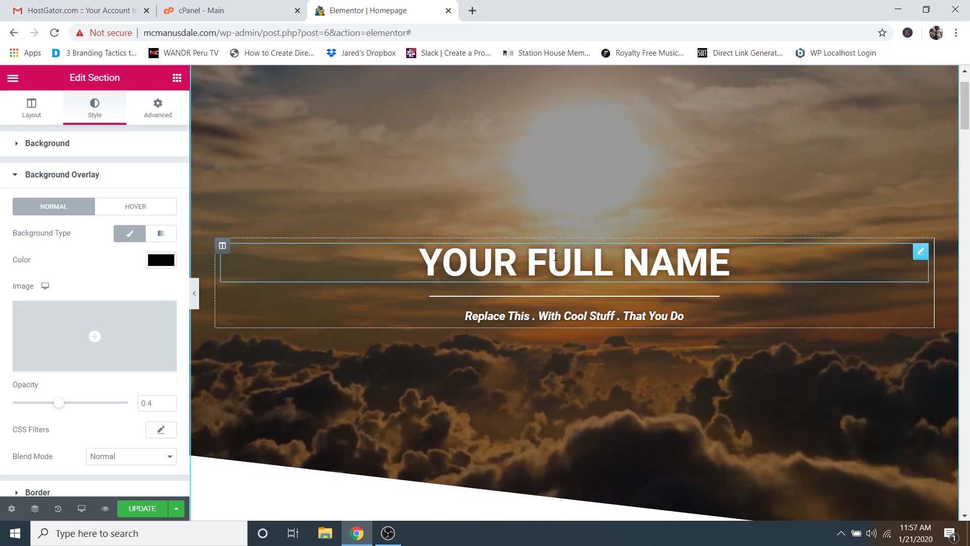
# - Type 'Web Design' over the hero heading and replace 'With Cool Stuff' with 'Viotographer'
pyautogui.click(555, 257)
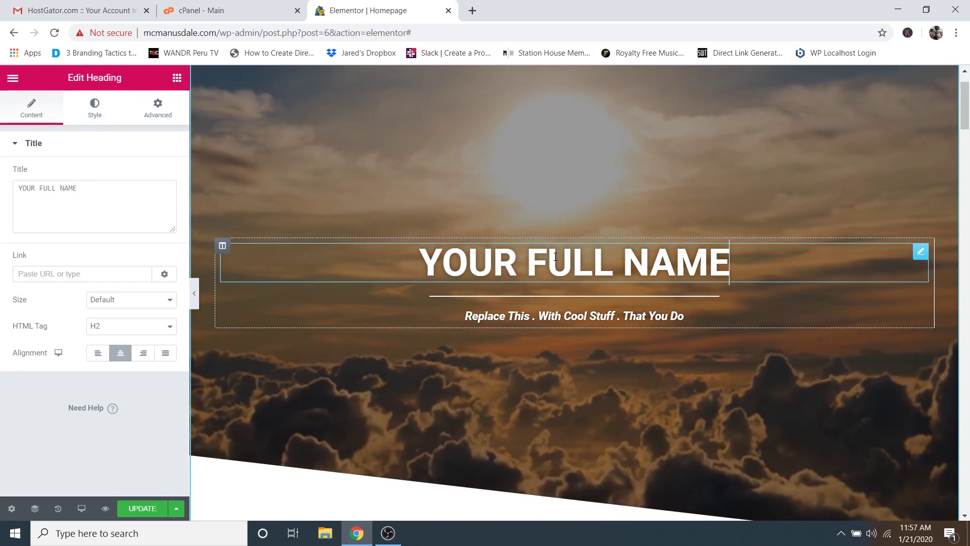
pyautogui.tripleClick(555, 257)
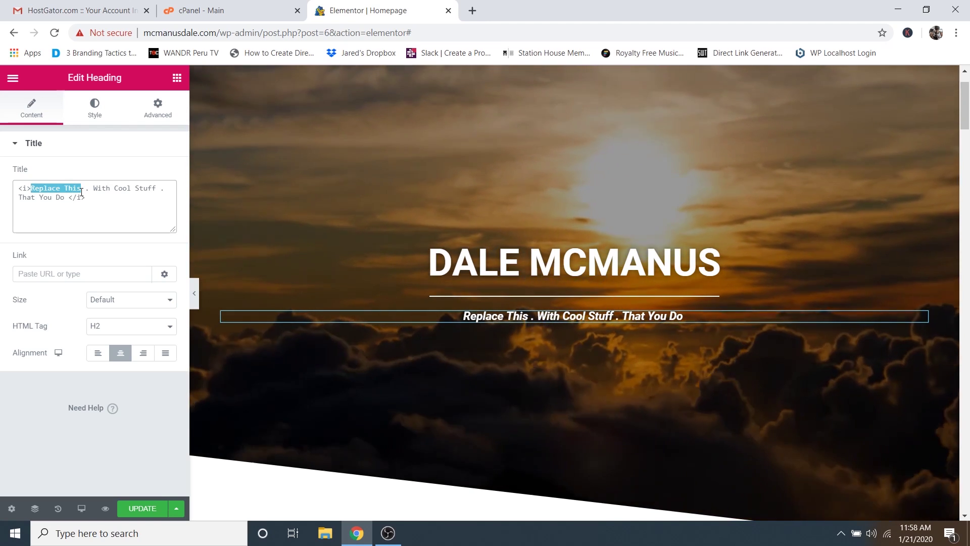
pyautogui.write('Web D')
pyautogui.write('esign')
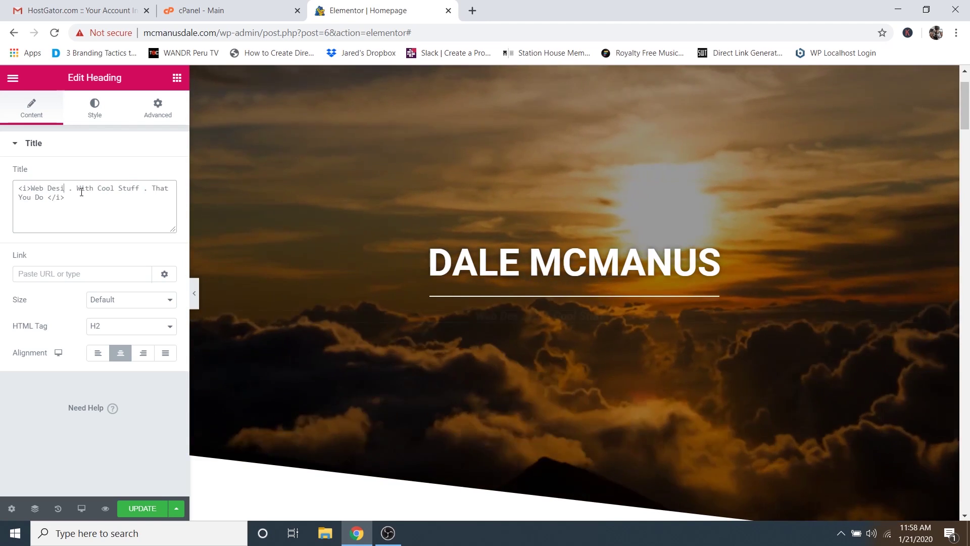
pyautogui.moveTo(88, 189); pyautogui.dragTo(149, 191)
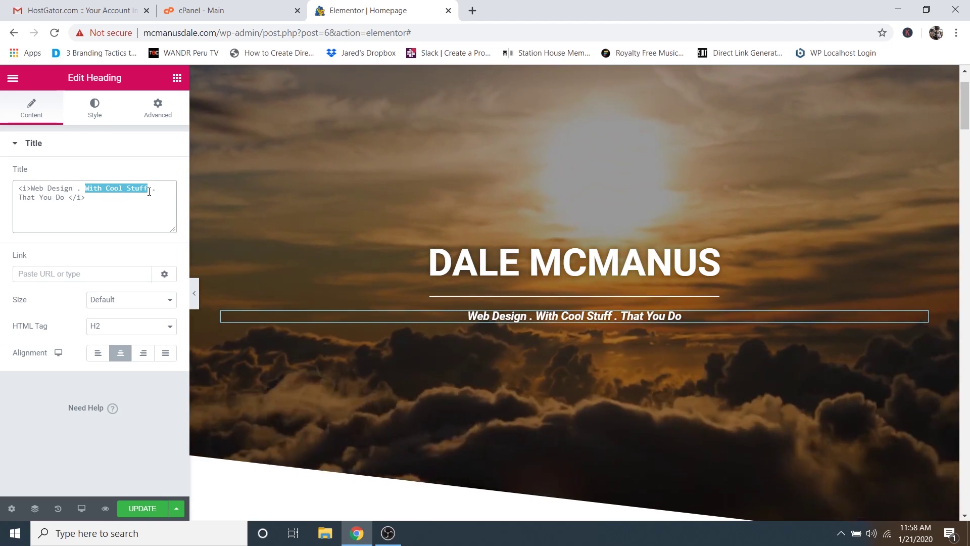
pyautogui.write('Videographer')
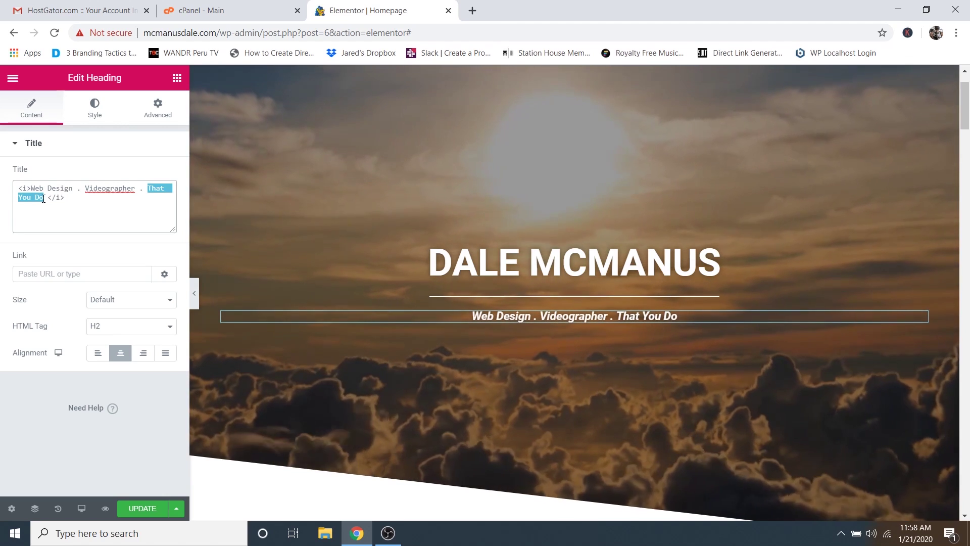
pyautogui.write('otographer')
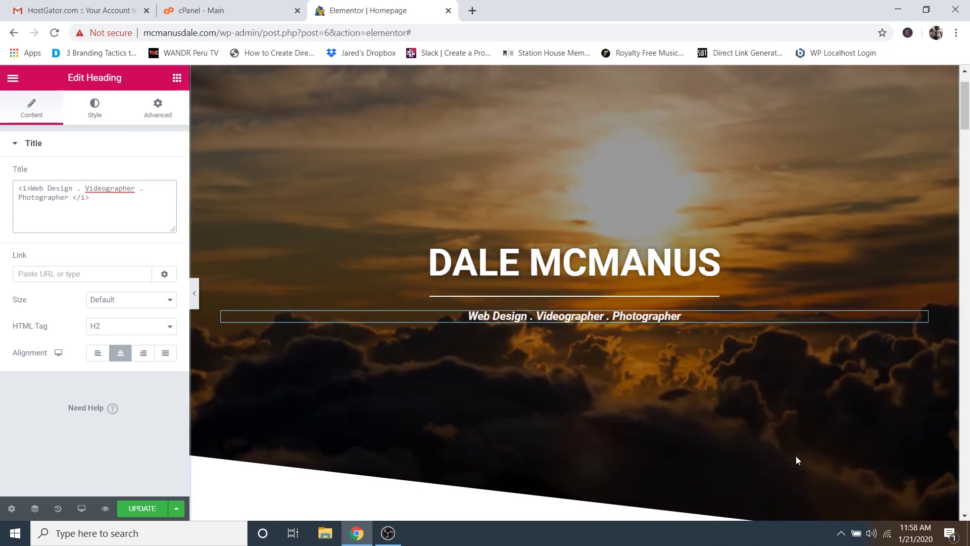
# - Scroll the preview back up to the italic 'Web Design . Videographer . Photographer' hero subtitle
pyautogui.scroll(1, 657, 323)
pyautogui.scroll(-2, 621, 277)
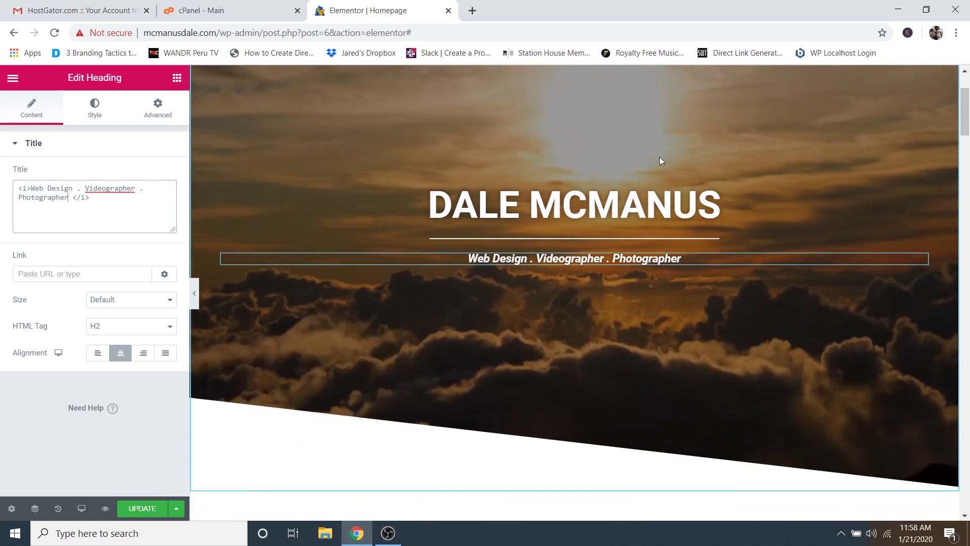
pyautogui.scroll(2, 613, 272)
pyautogui.scroll(-4, 606, 300)
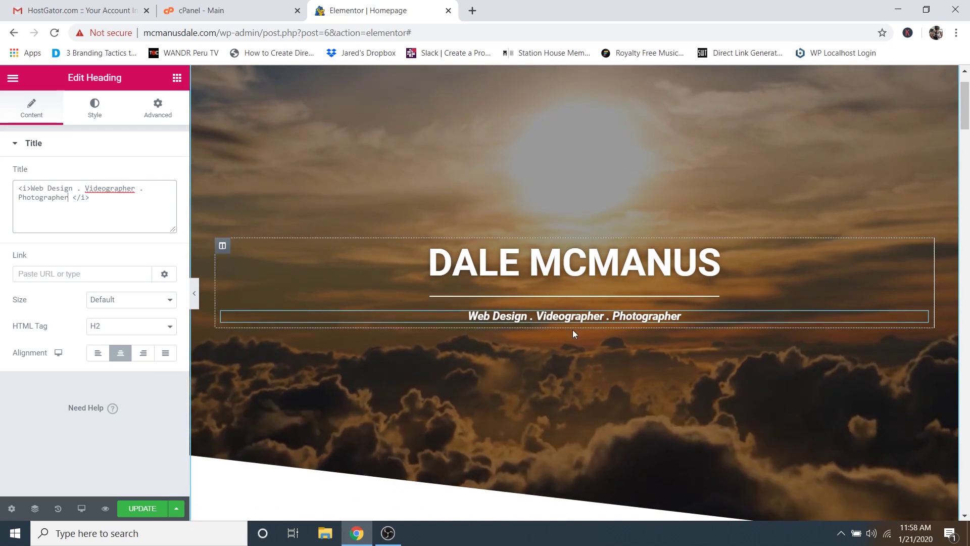
pyautogui.scroll(-6, 599, 344)
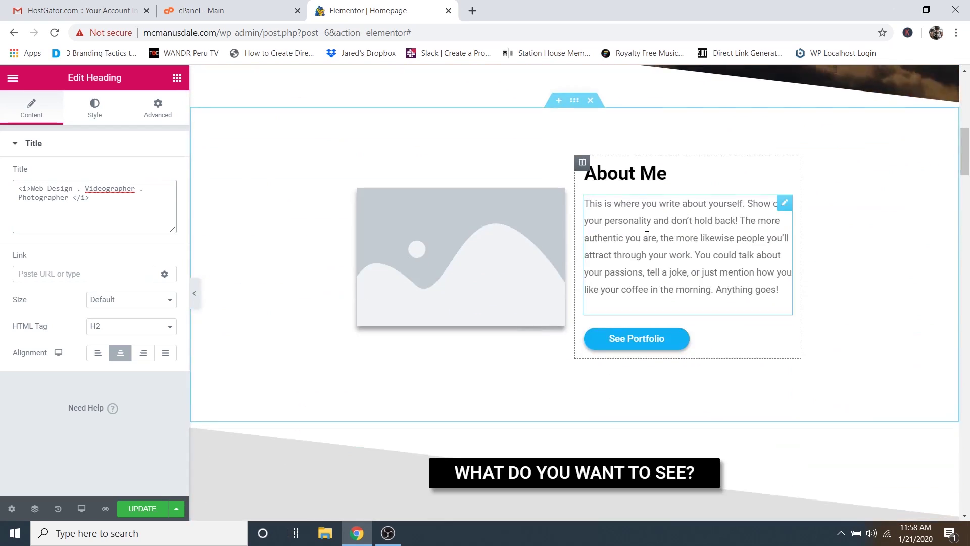
pyautogui.scroll(6, 623, 270)
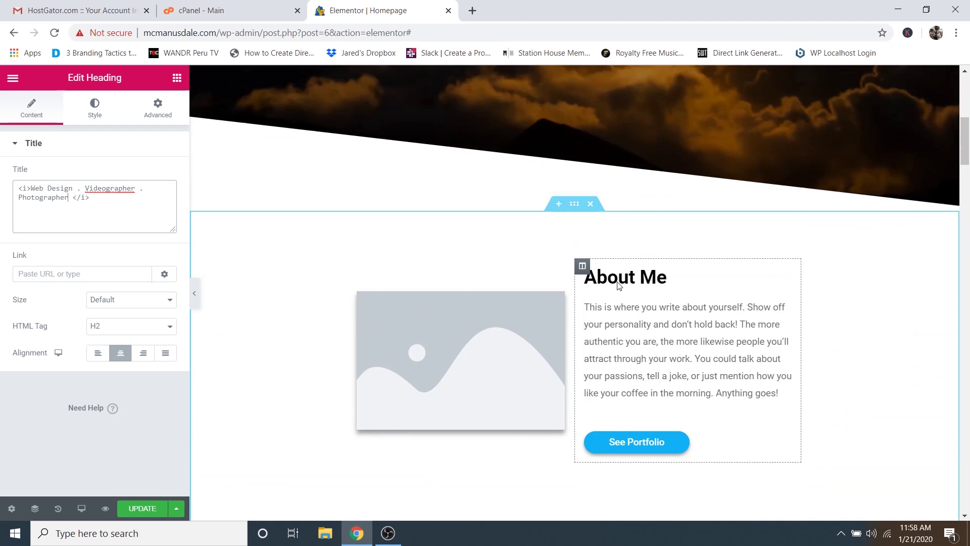
pyautogui.scroll(-3, 609, 295)
pyautogui.scroll(-5, 604, 251)
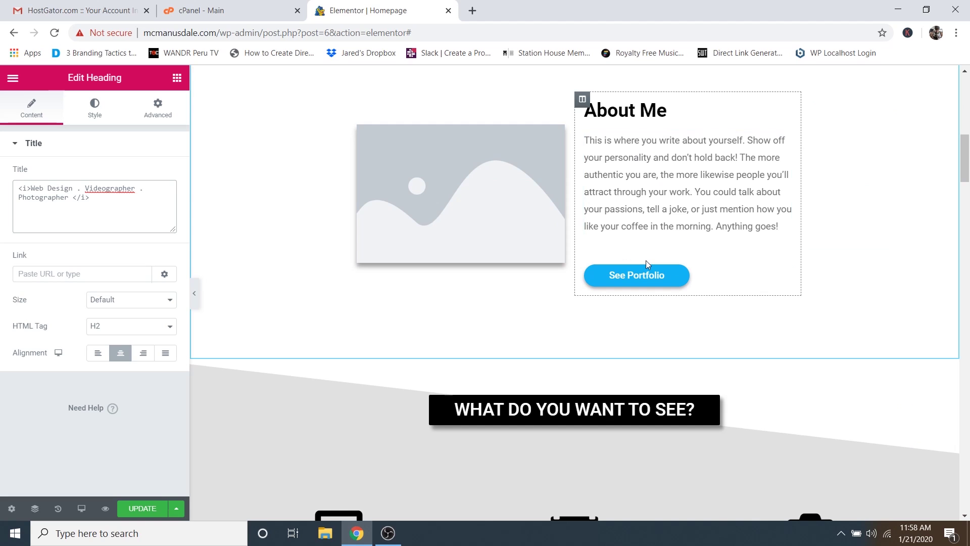
pyautogui.scroll(4, 646, 259)
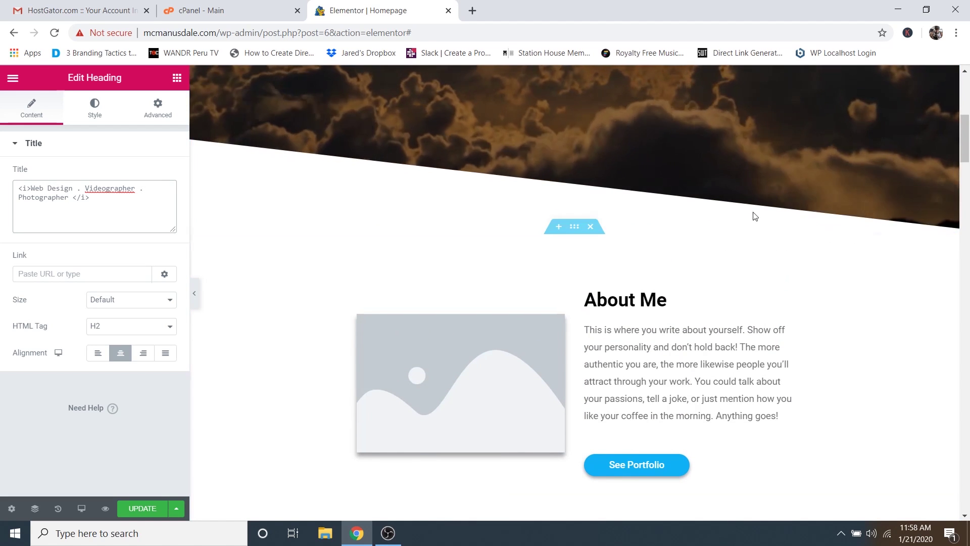
pyautogui.scroll(-4, 755, 216)
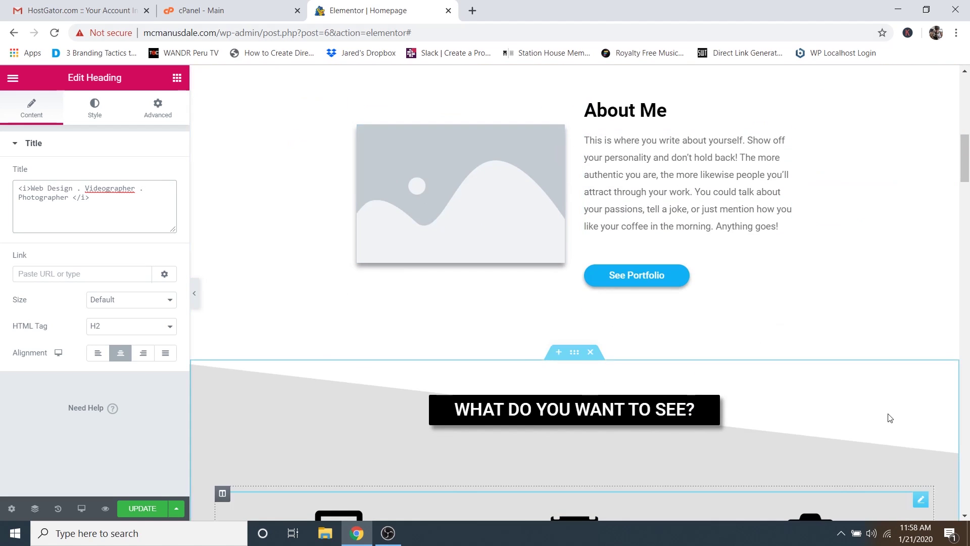
pyautogui.scroll(5, 303, 287)
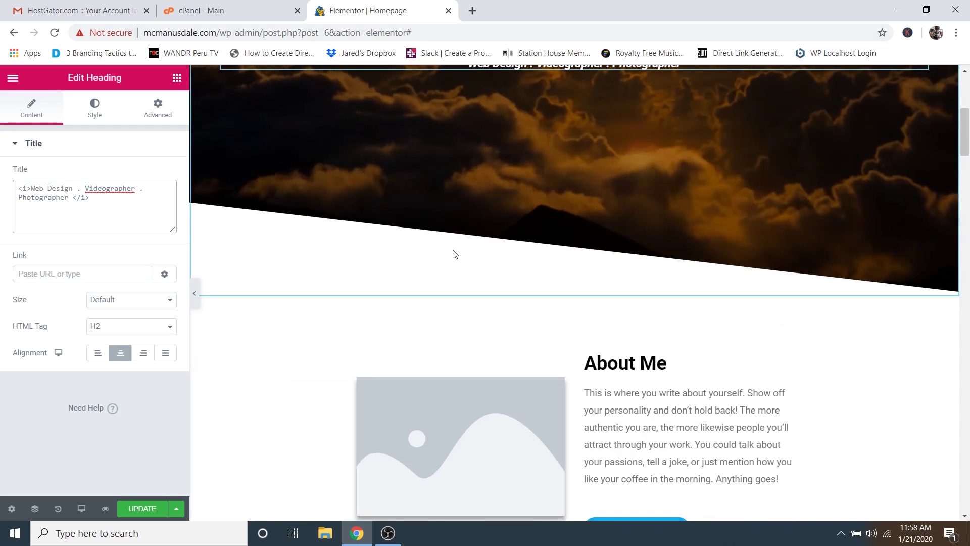
pyautogui.scroll(4, 483, 255)
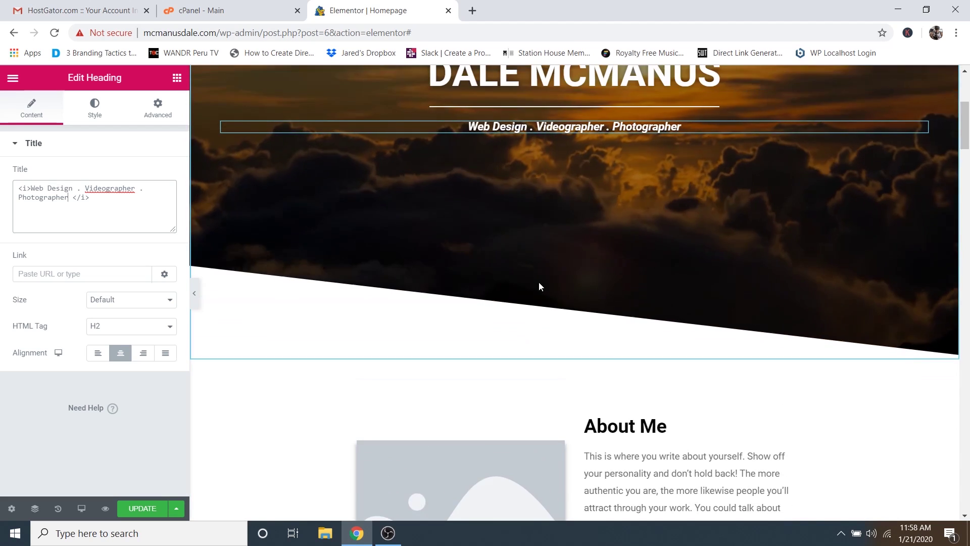
pyautogui.scroll(3, 558, 285)
pyautogui.scroll(-7, 576, 219)
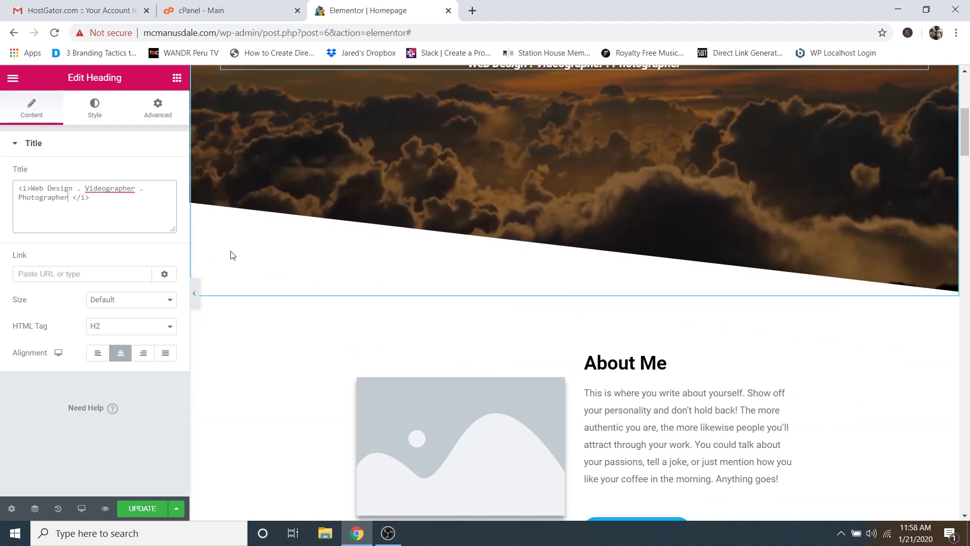
pyautogui.scroll(6, 619, 275)
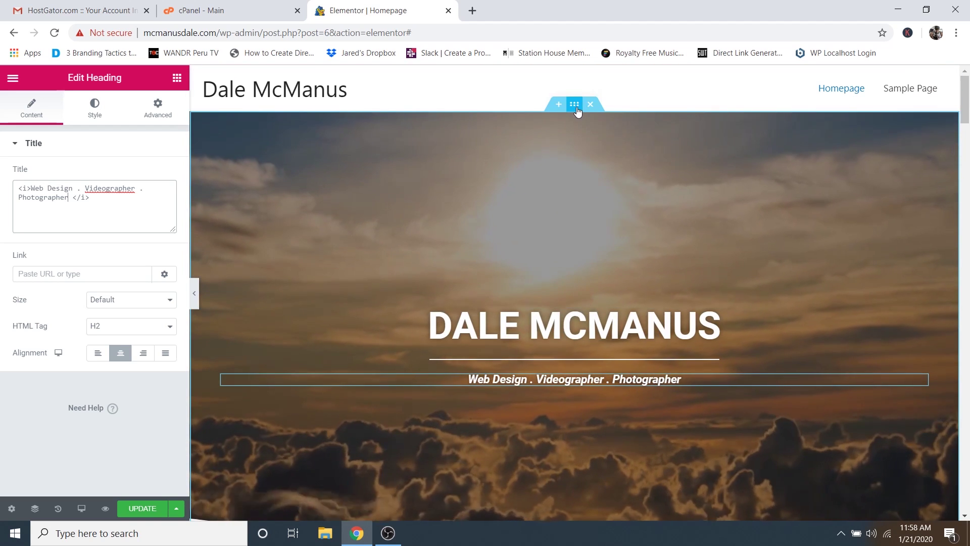
# - Collapse Background Overlay and open the hero section's bottom Shape Divider settings
pyautogui.click(574, 105)
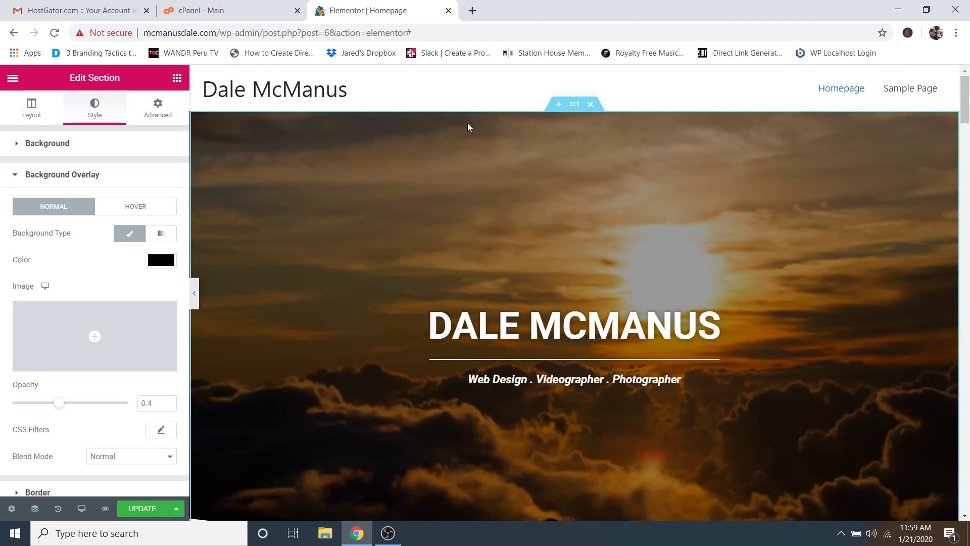
pyautogui.click(113, 177)
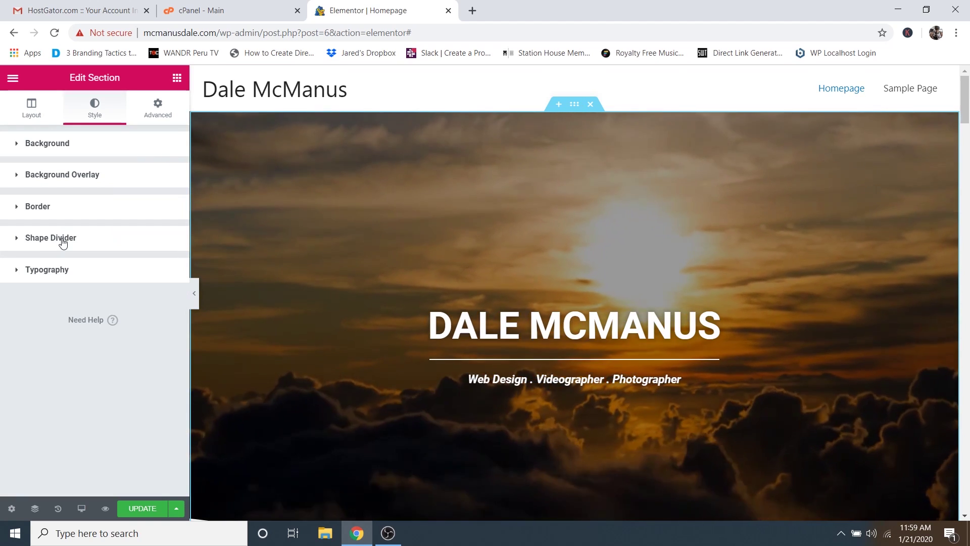
pyautogui.click(63, 242)
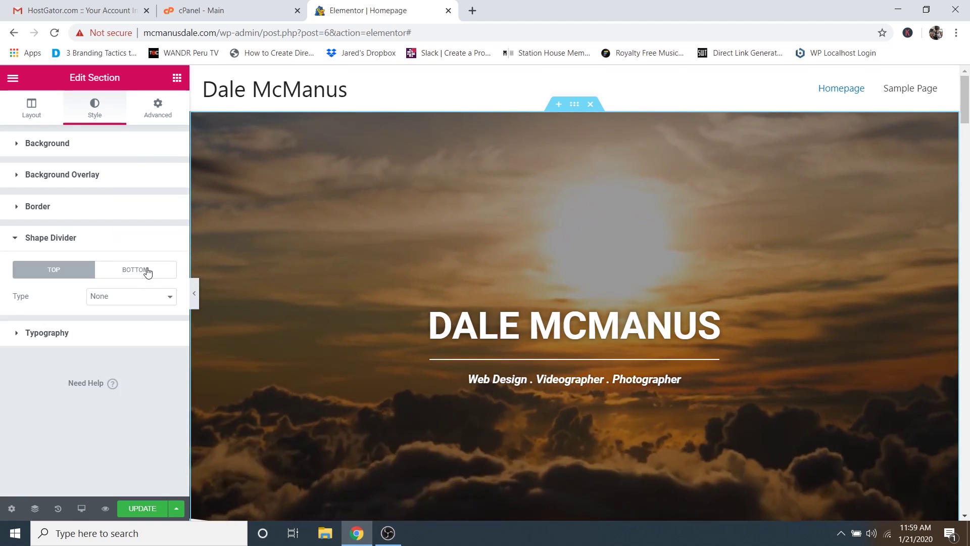
pyautogui.click(146, 271)
pyautogui.scroll(-5, 472, 286)
pyautogui.scroll(4, 548, 241)
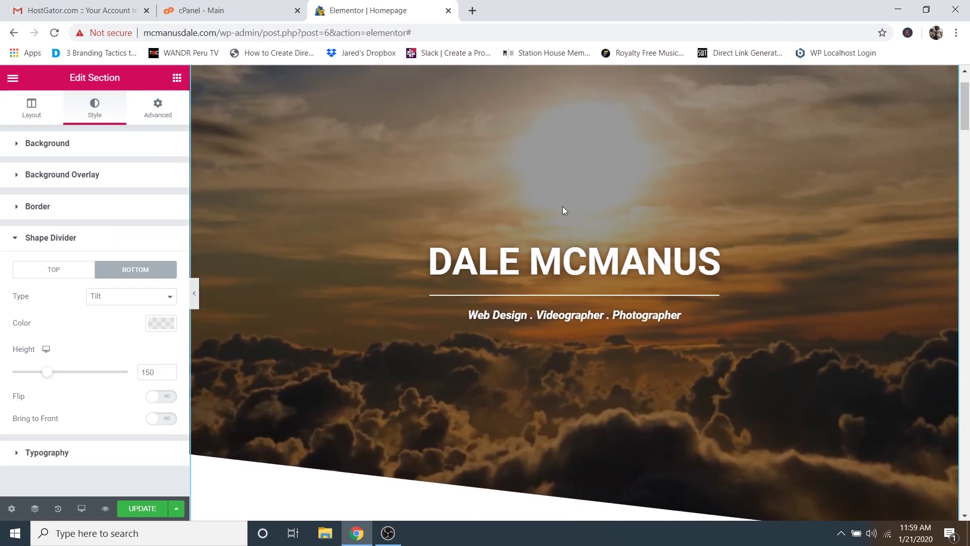
pyautogui.scroll(-2, 549, 276)
pyautogui.scroll(-2, 549, 275)
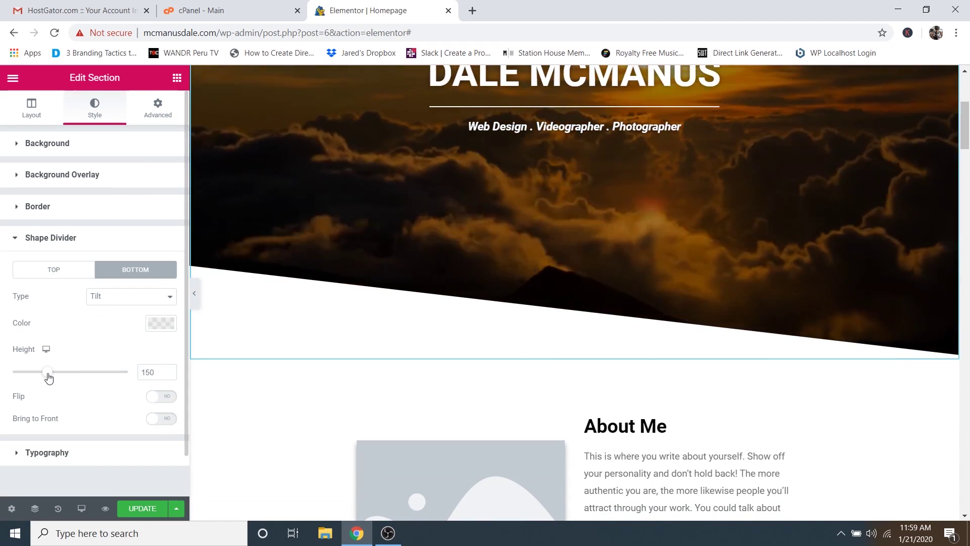
# - Set the bottom Tilt divider's height to 150
pyautogui.moveTo(48, 373)
pyautogui.mouseDown()
pyautogui.moveTo(96, 378)
pyautogui.moveTo(20, 380)
pyautogui.moveTo(97, 377)
pyautogui.moveTo(30, 379)
pyautogui.moveTo(39, 379)
pyautogui.mouseUp()
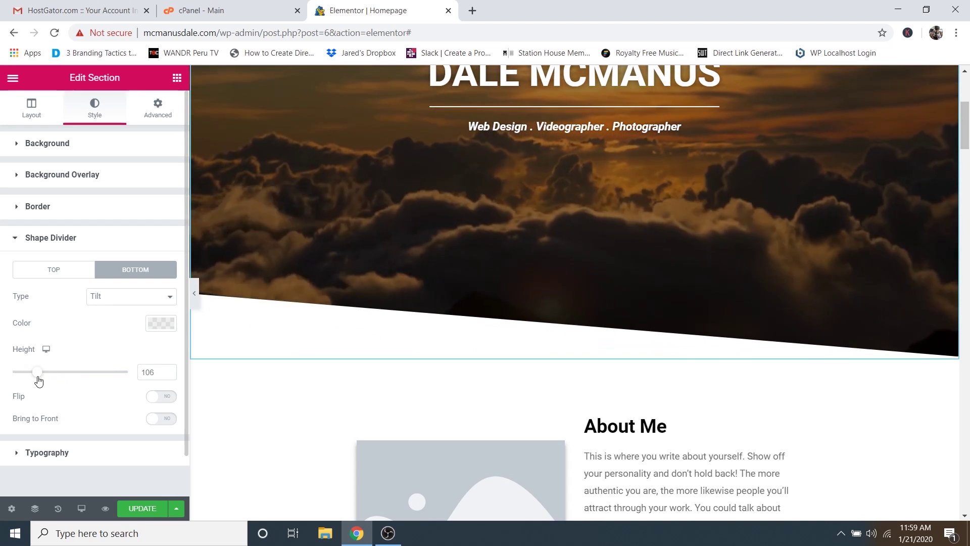
pyautogui.doubleClick(152, 372)
pyautogui.write('1')
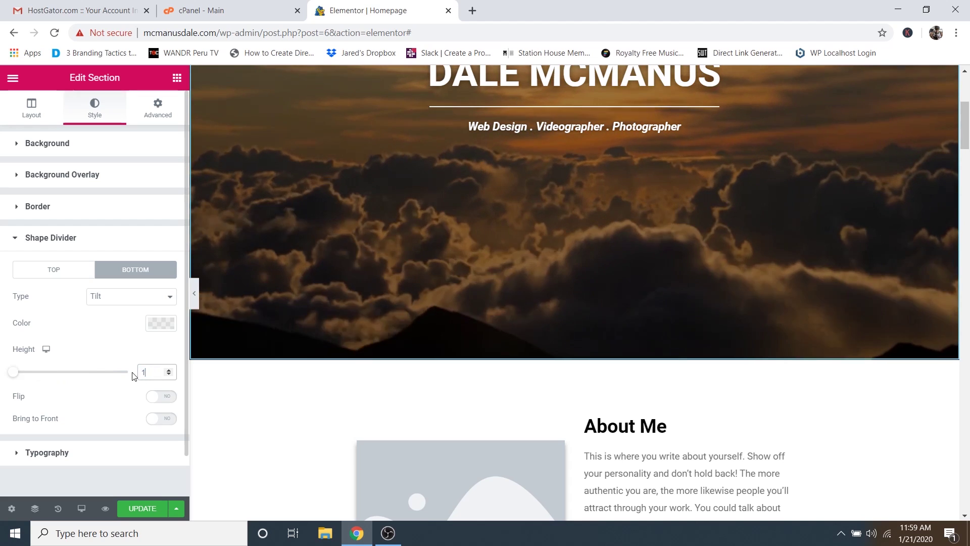
pyautogui.write('50')
pyautogui.scroll(-5, 506, 254)
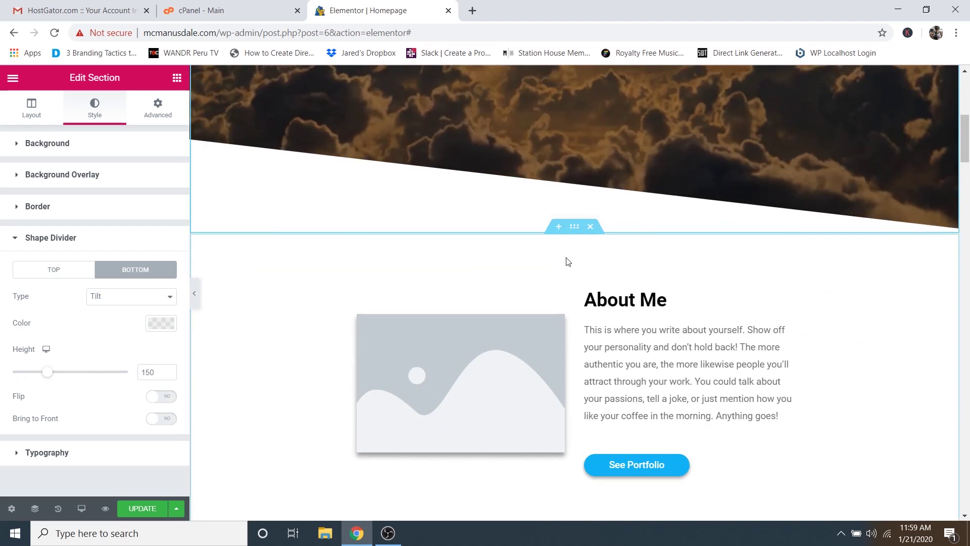
pyautogui.scroll(-6, 588, 268)
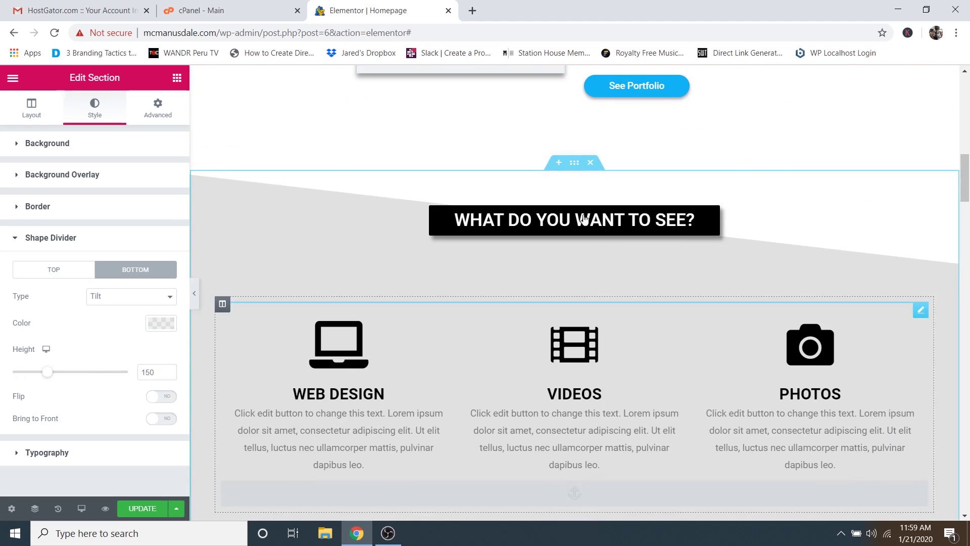
pyautogui.scroll(6, 593, 224)
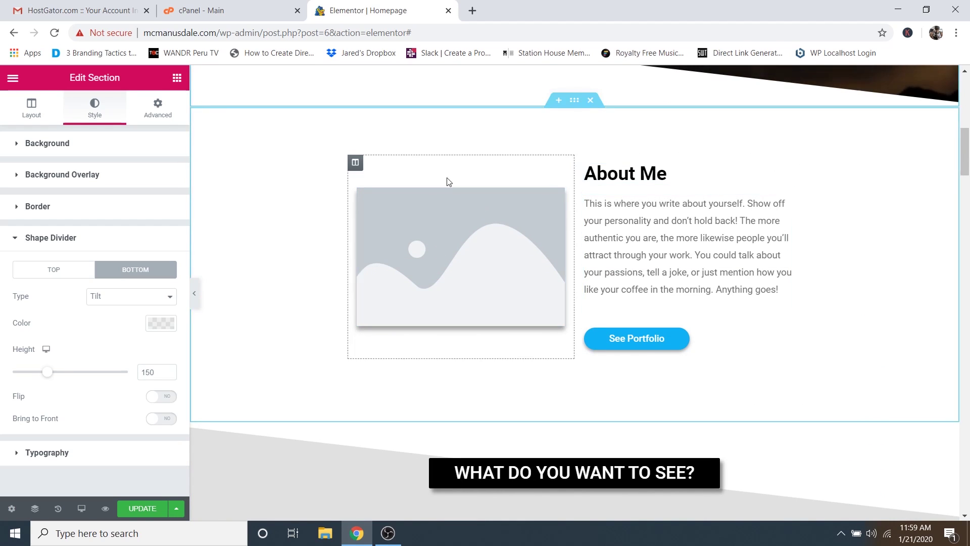
pyautogui.scroll(-4, 460, 262)
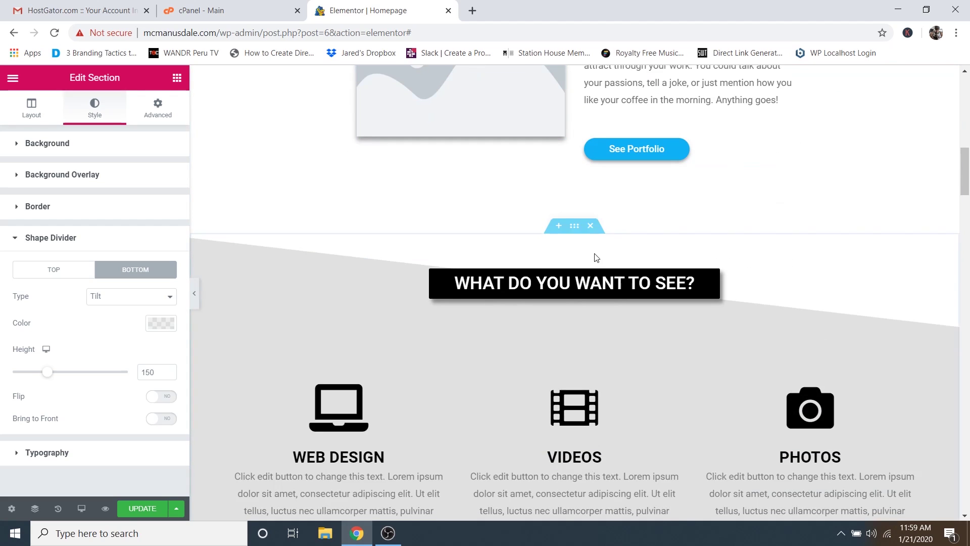
pyautogui.scroll(6, 596, 258)
pyautogui.scroll(-4, 556, 187)
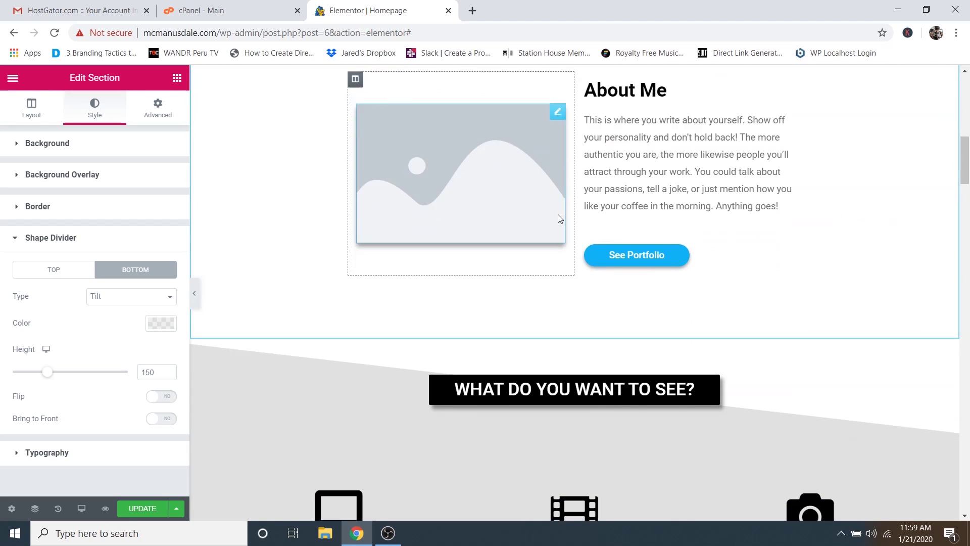
pyautogui.scroll(-10, 560, 219)
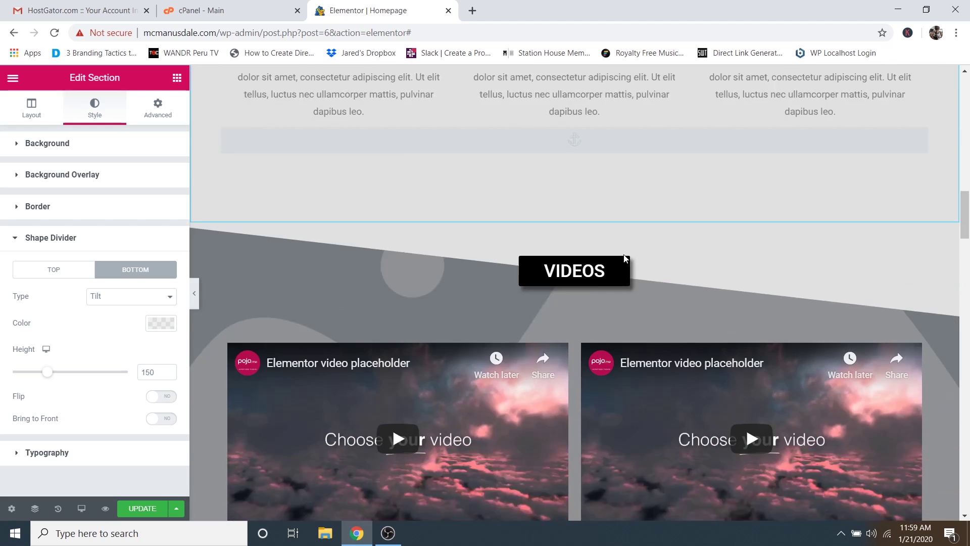
pyautogui.scroll(-10, 622, 252)
pyautogui.scroll(11, 609, 268)
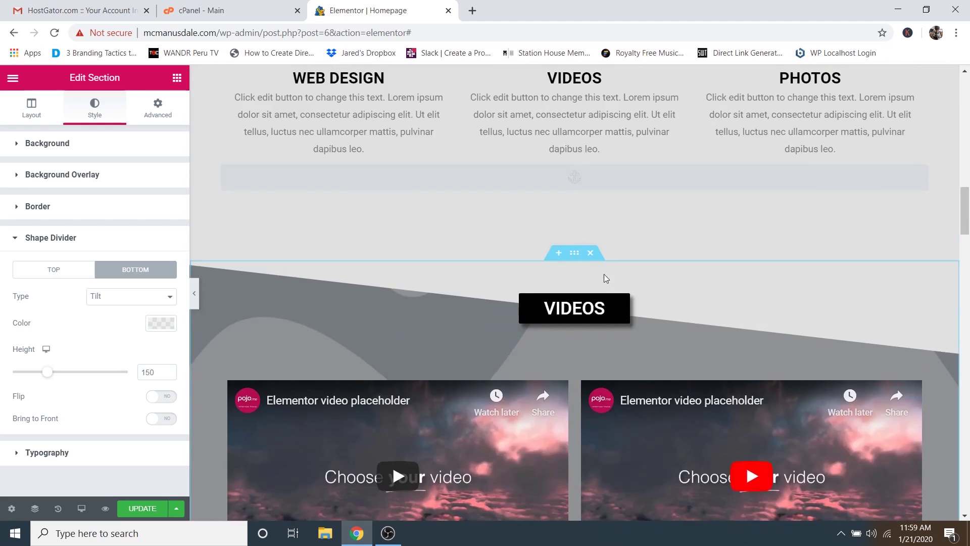
pyautogui.scroll(12, 604, 274)
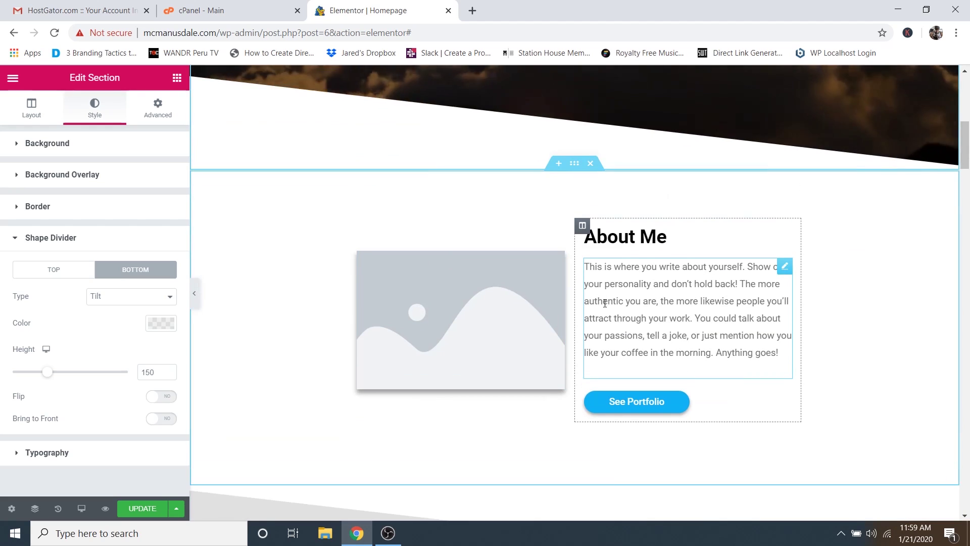
pyautogui.scroll(-3, 605, 303)
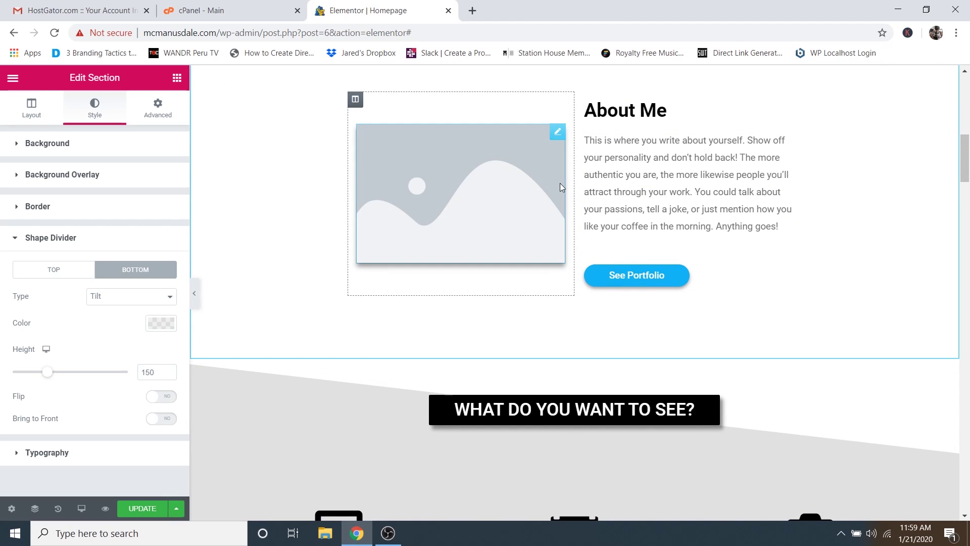
# - Upload the About-Me.jpg and Background 1 photos, then select About-Me.jpg for the About Me image
pyautogui.click(559, 133)
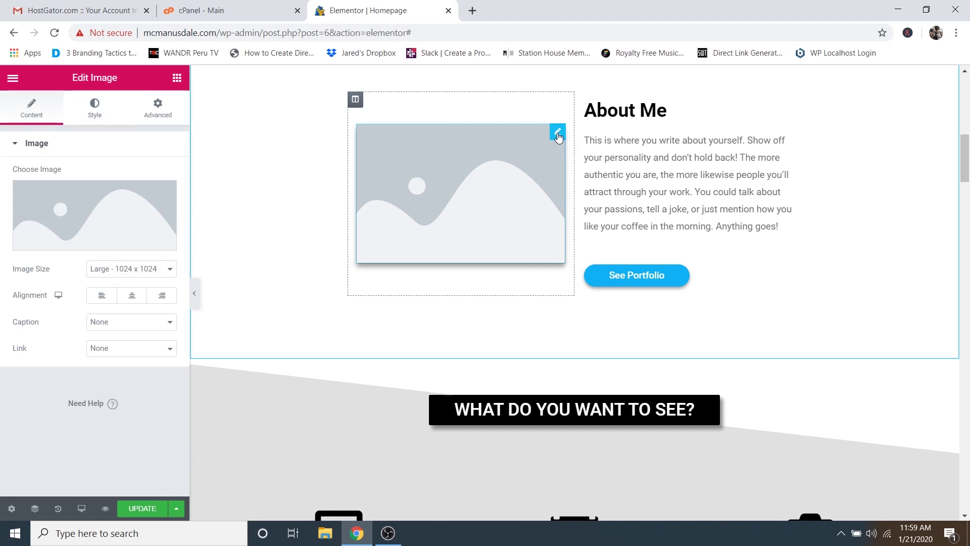
pyautogui.click(87, 244)
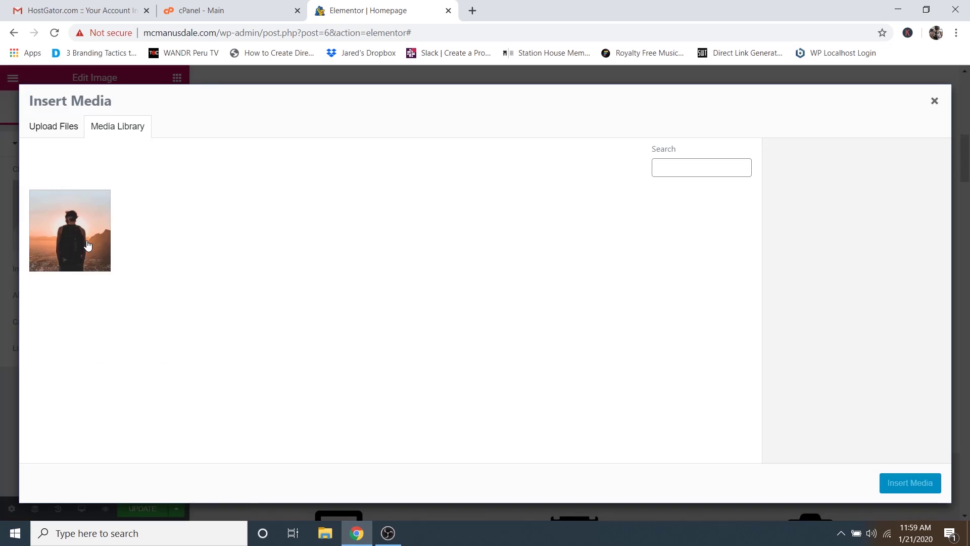
pyautogui.click(52, 129)
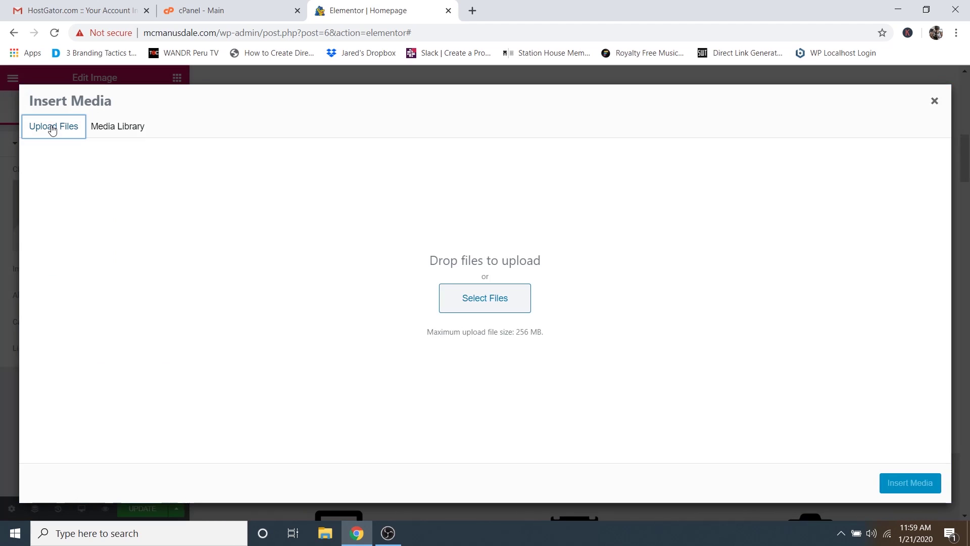
pyautogui.click(482, 302)
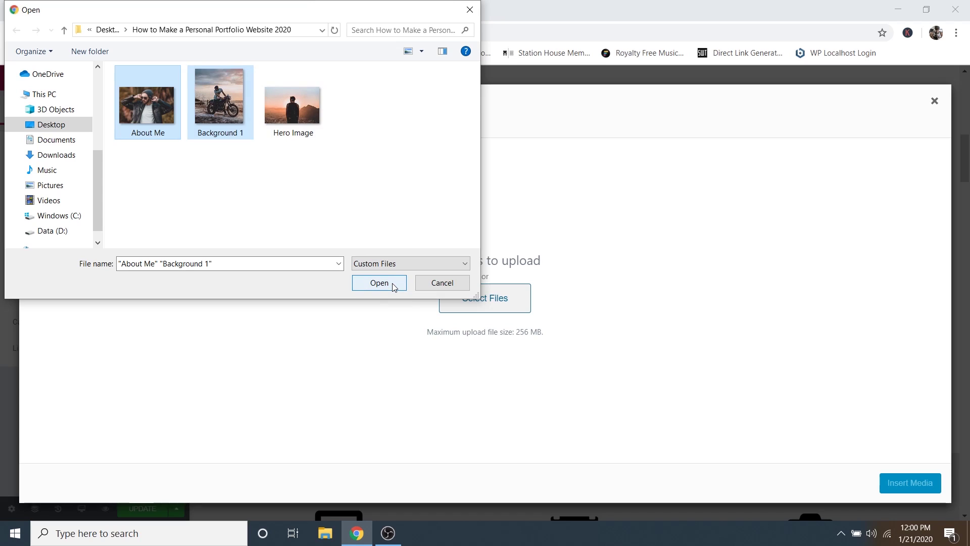
pyautogui.click(394, 287)
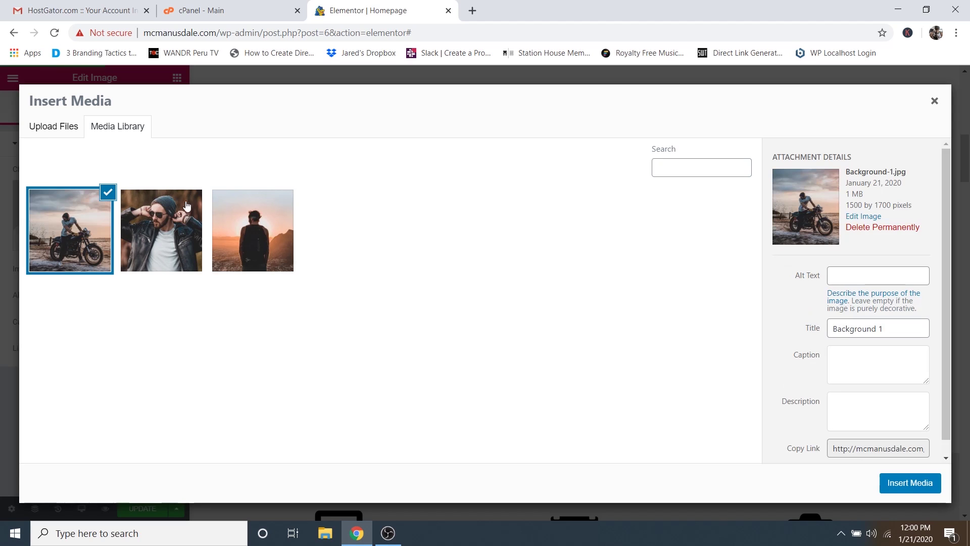
pyautogui.click(186, 212)
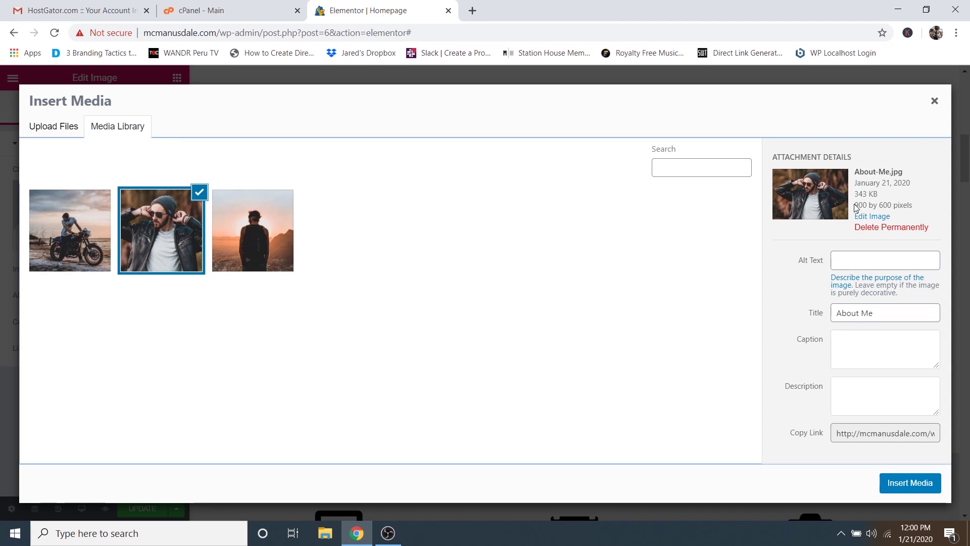
pyautogui.click(891, 203)
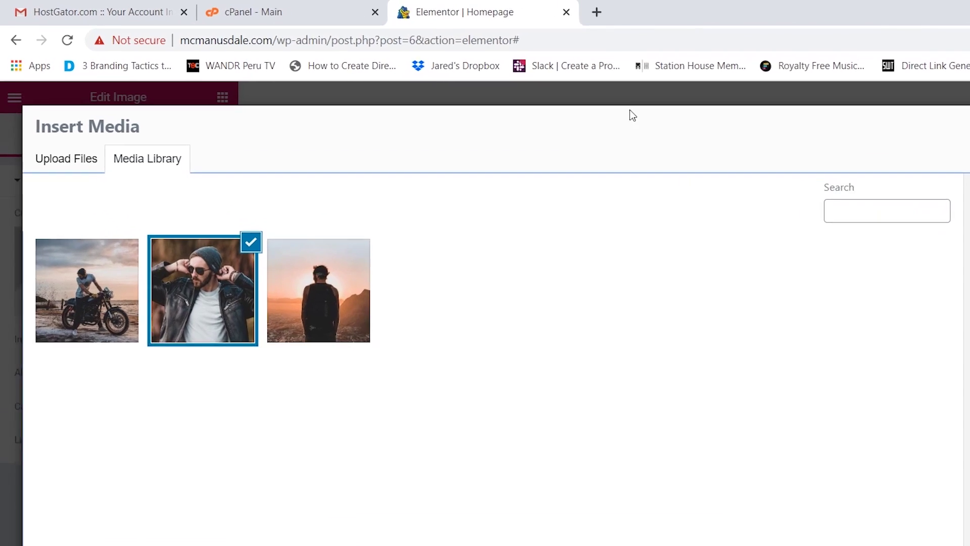
# - Go to fotor.com in a new browser tab and launch the photo editor
pyautogui.click(706, 13)
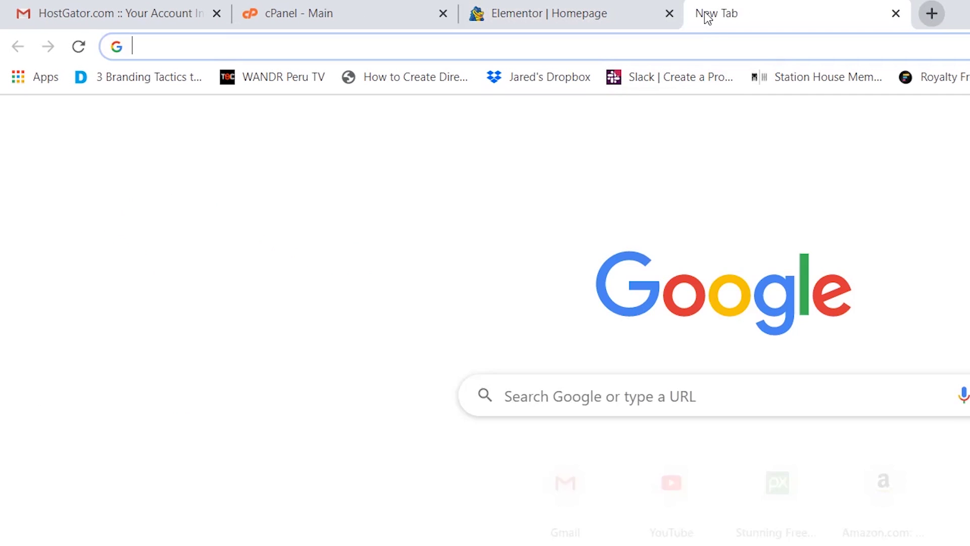
pyautogui.write('fotor.com')
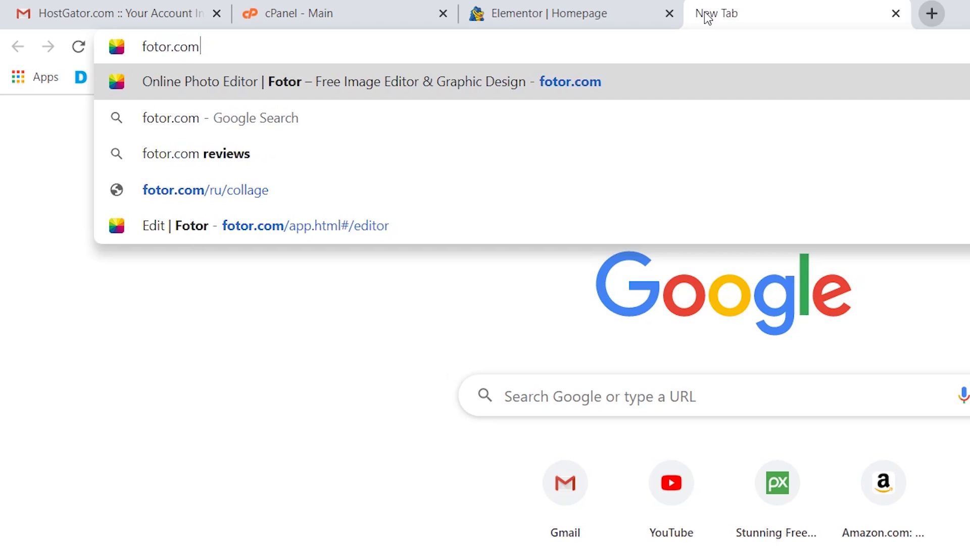
pyautogui.press('Return')
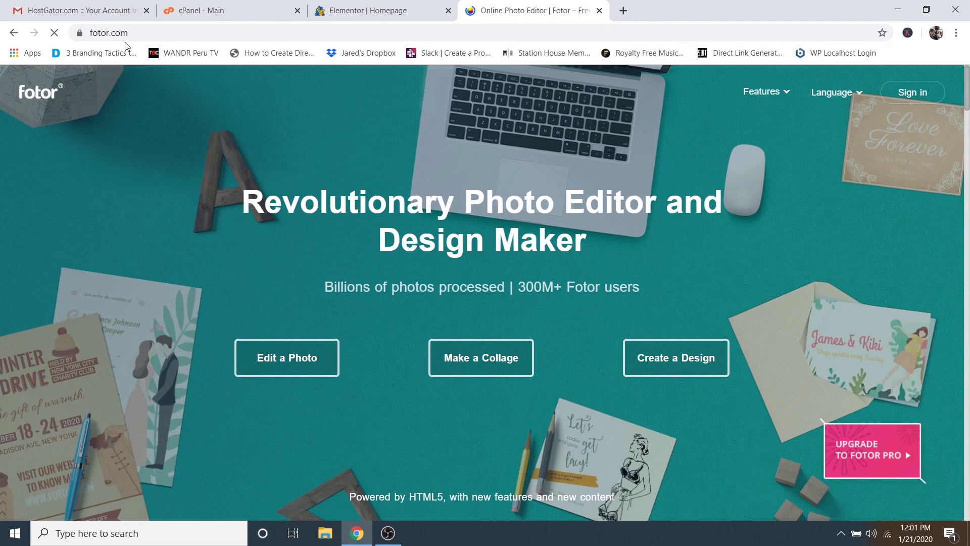
pyautogui.click(302, 365)
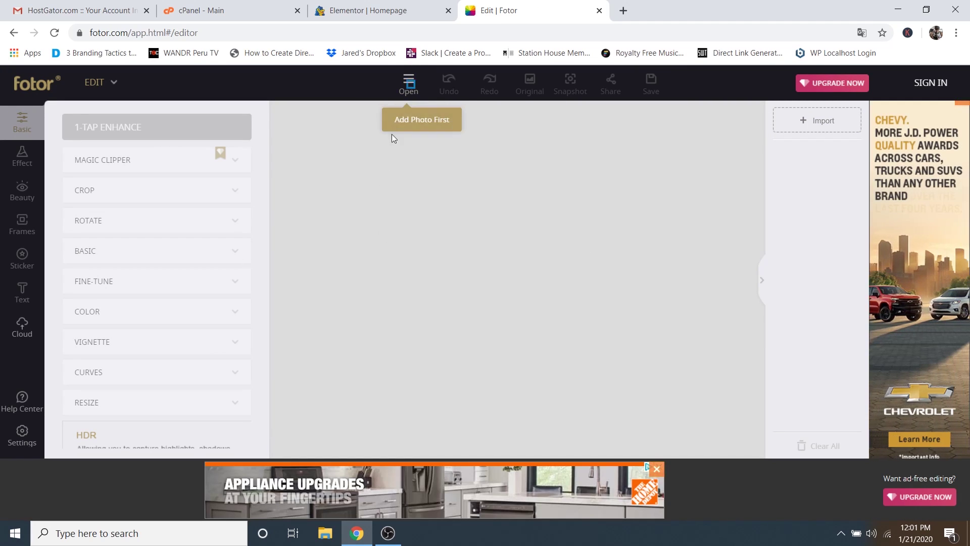
# - Load the About Me photo from the computer and dismiss the new-feature popup
pyautogui.click(409, 93)
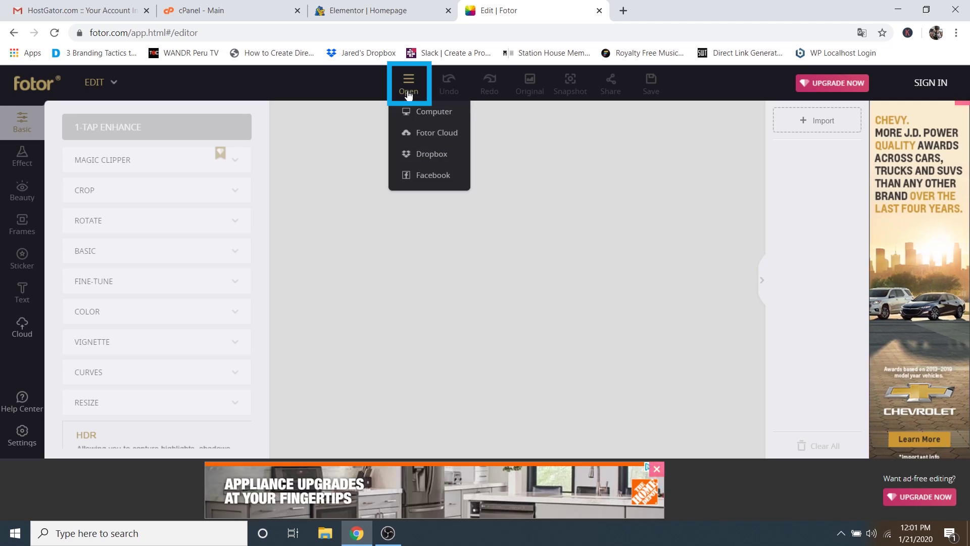
pyautogui.click(438, 114)
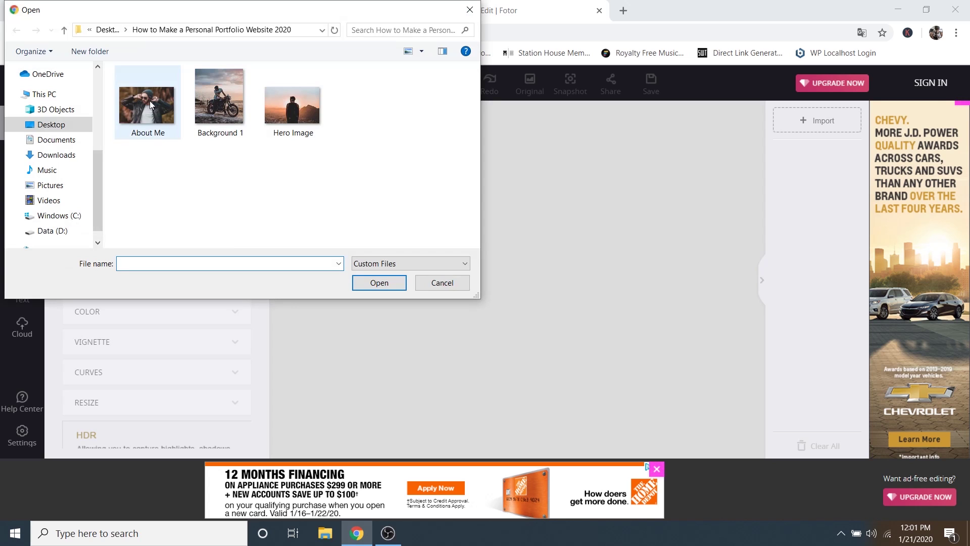
pyautogui.click(138, 119)
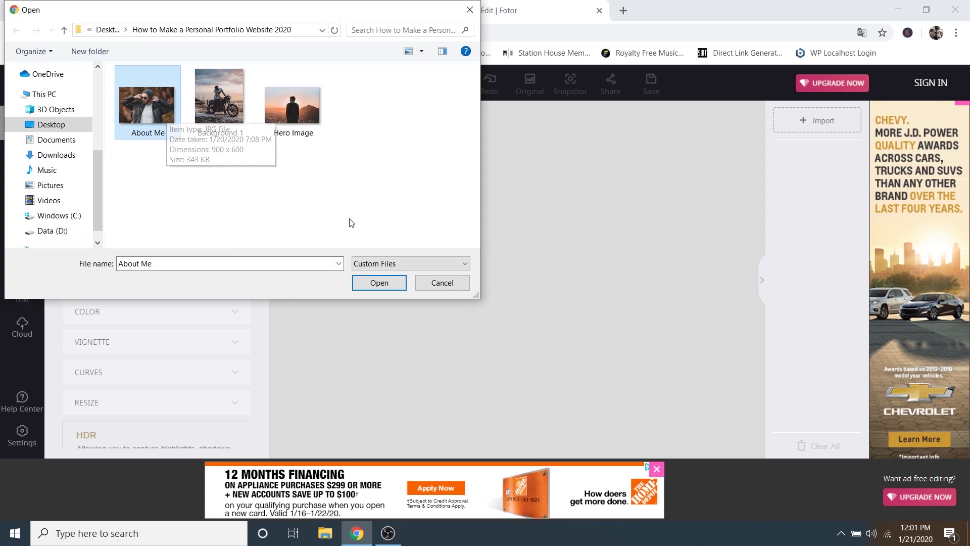
pyautogui.click(383, 284)
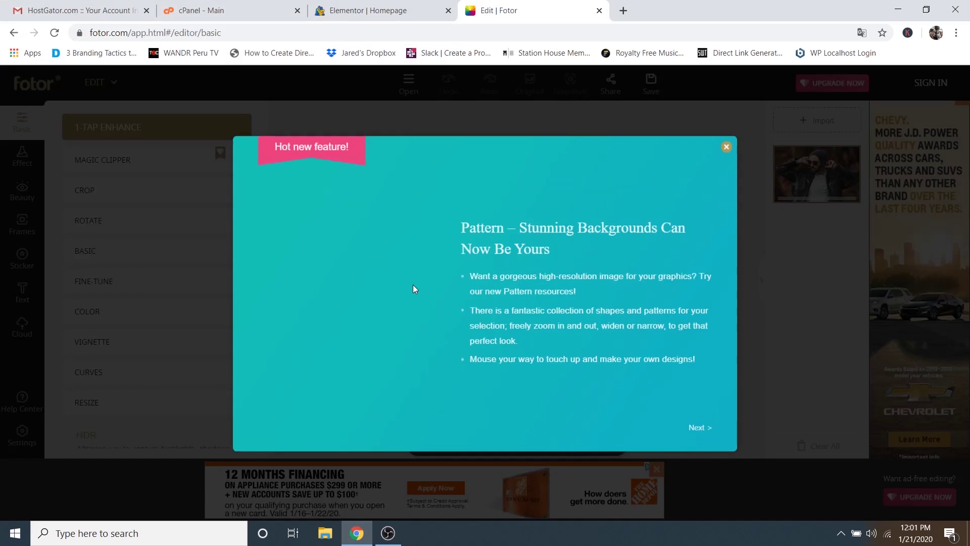
pyautogui.click(727, 147)
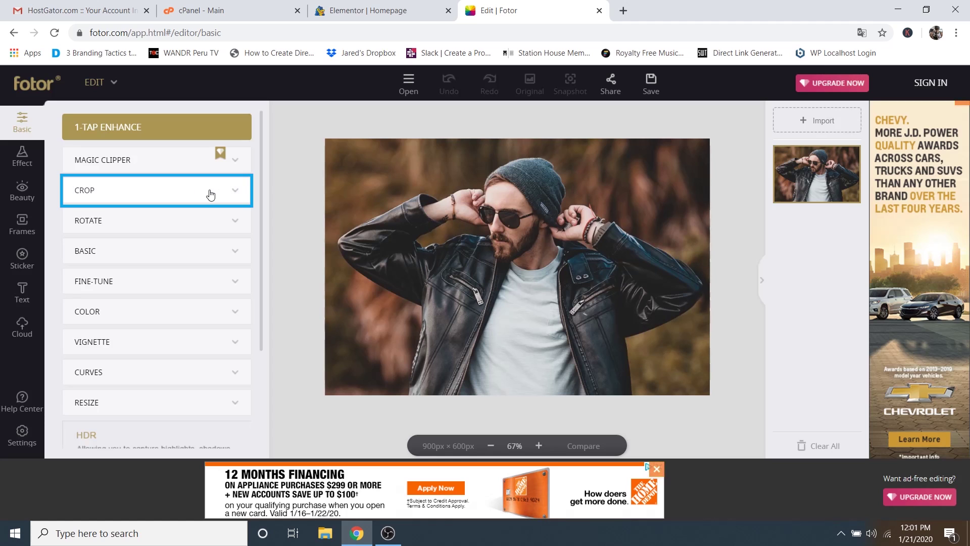
pyautogui.click(167, 192)
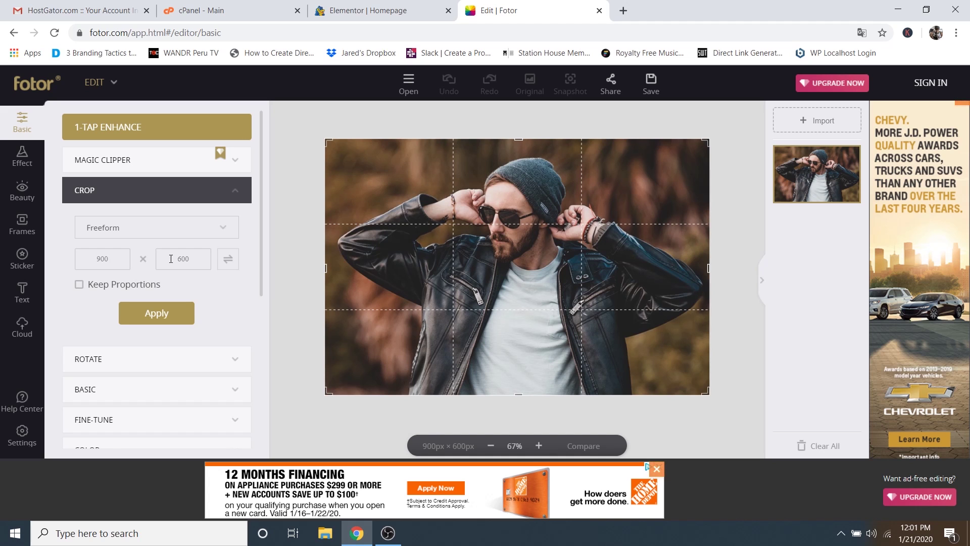
pyautogui.doubleClick(123, 259)
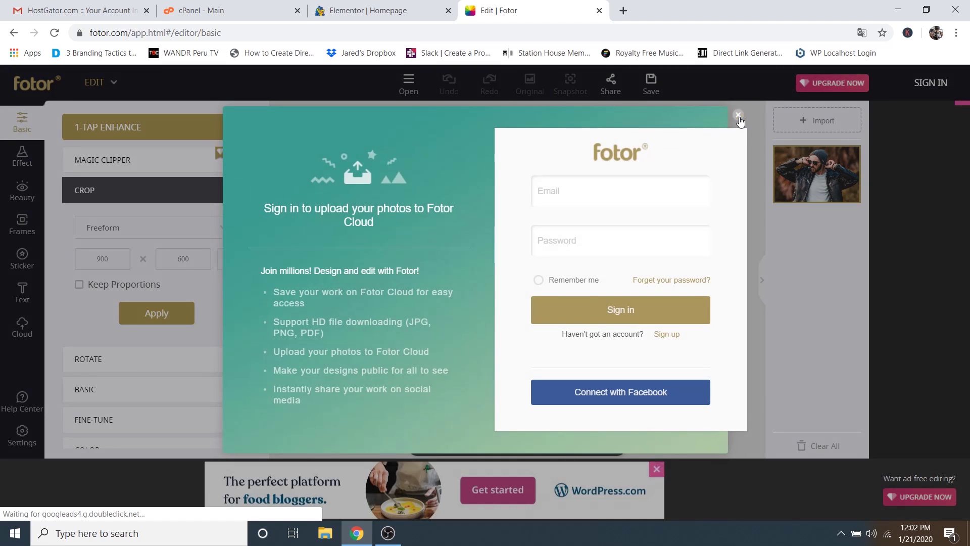
pyautogui.click(738, 115)
pyautogui.doubleClick(113, 259)
pyautogui.write('800')
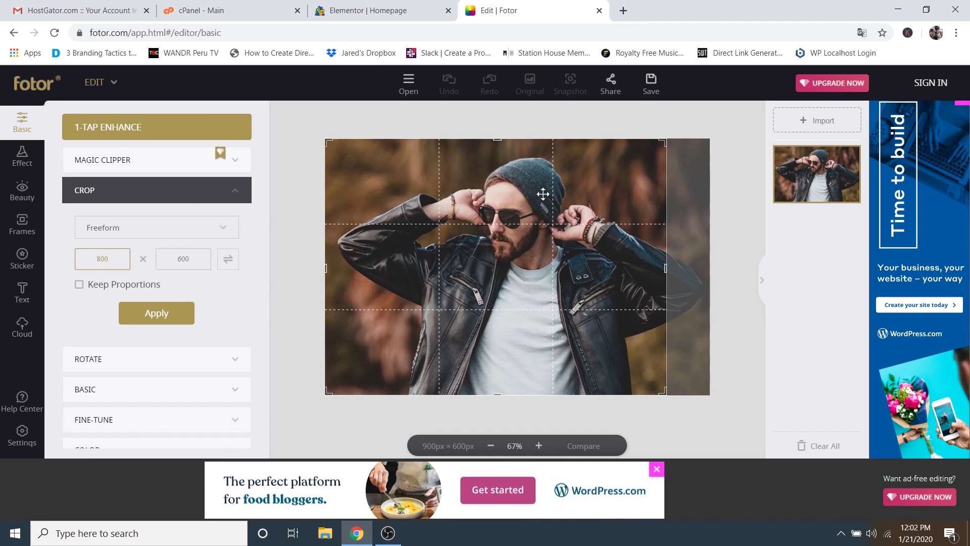
pyautogui.moveTo(532, 197); pyautogui.dragTo(556, 199)
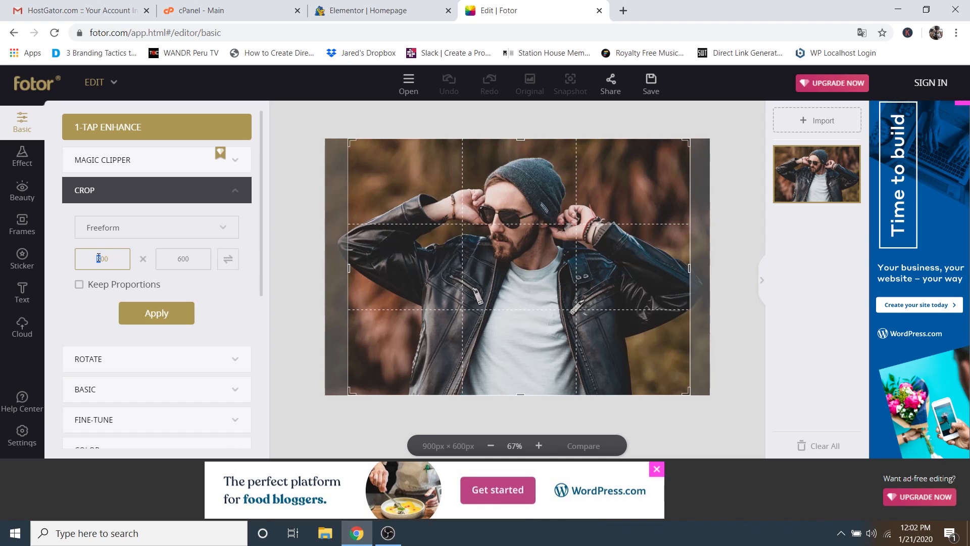
pyautogui.write('9')
pyautogui.click(238, 304)
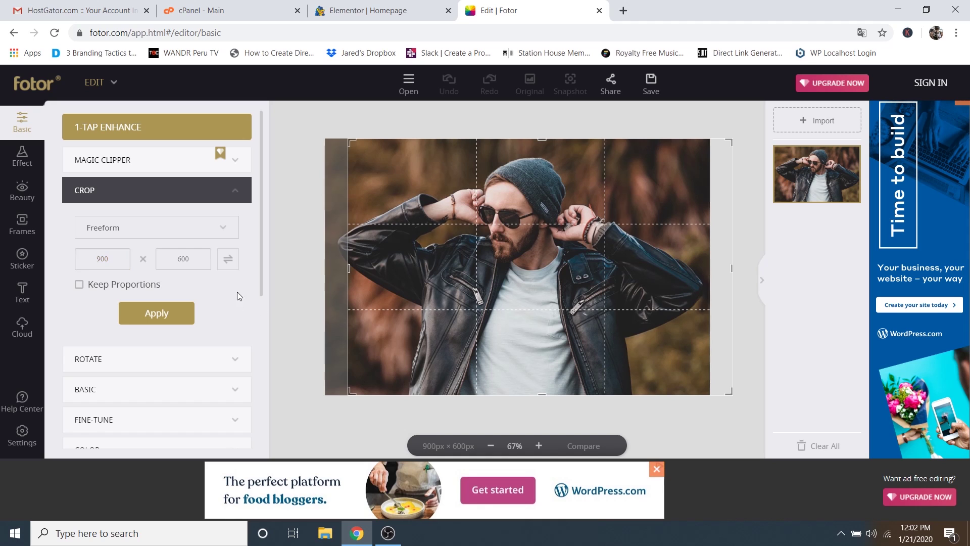
pyautogui.click(200, 192)
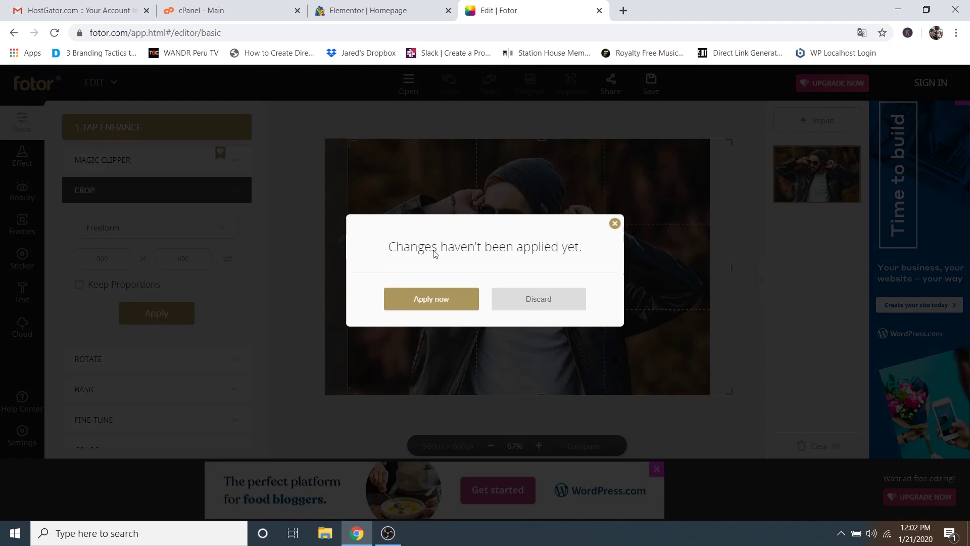
pyautogui.click(539, 302)
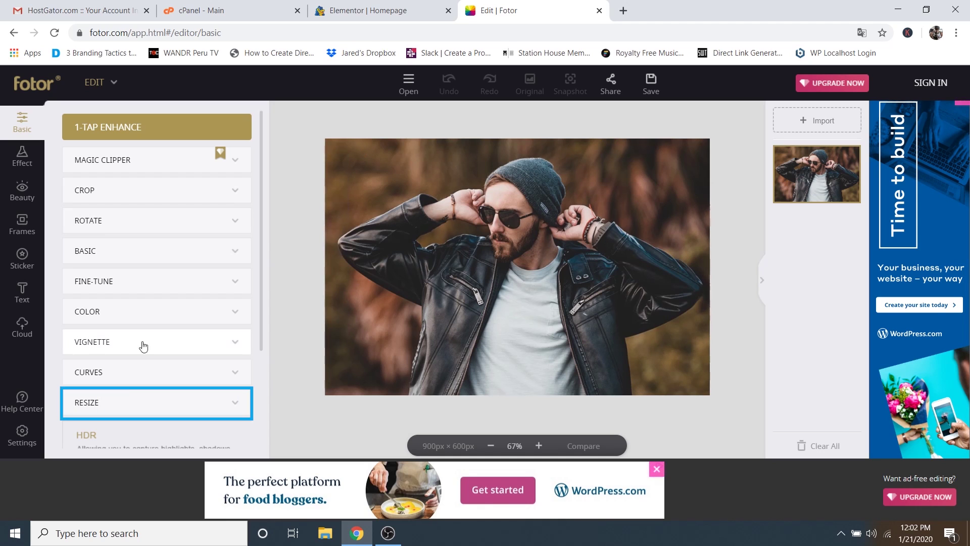
# - Check the Resize settings, then download the photo as JPG file 'About Me'
pyautogui.click(123, 403)
pyautogui.scroll(-2, 160, 370)
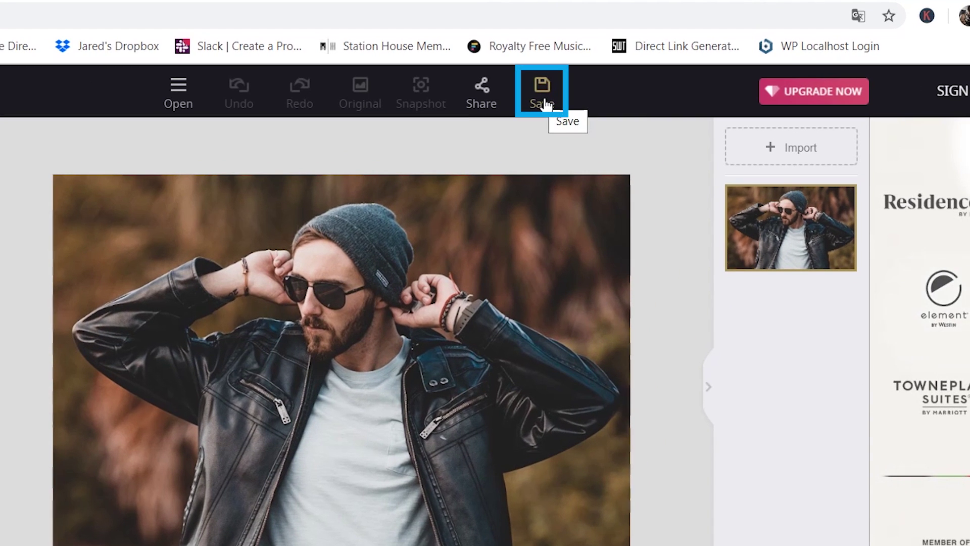
pyautogui.click(543, 101)
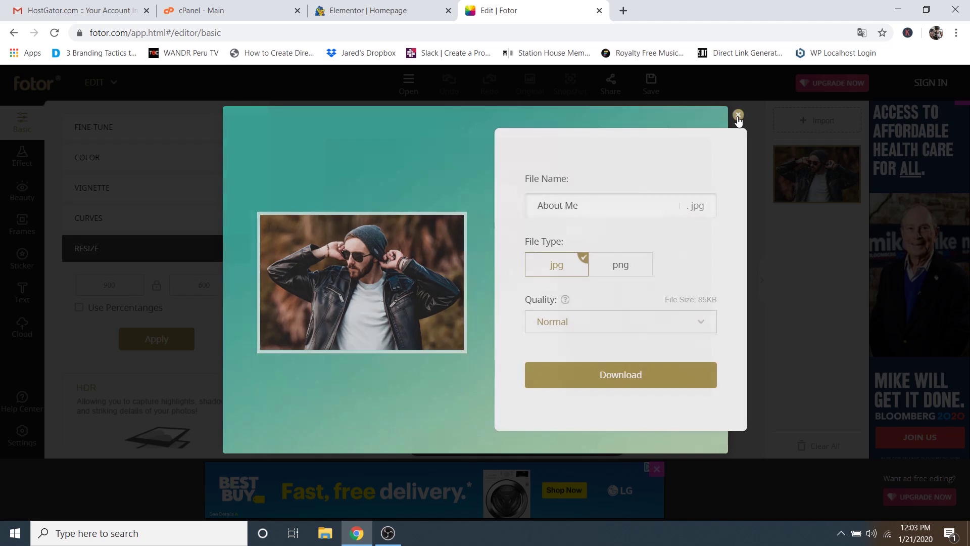
pyautogui.click(739, 115)
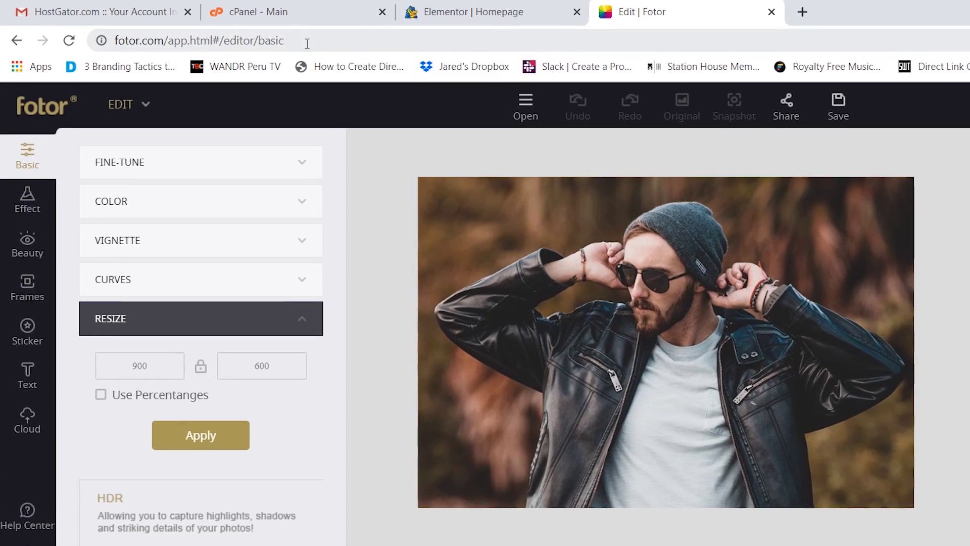
# - Go to pixabay.com, confirming you want to leave the Fotor page
pyautogui.click(238, 34)
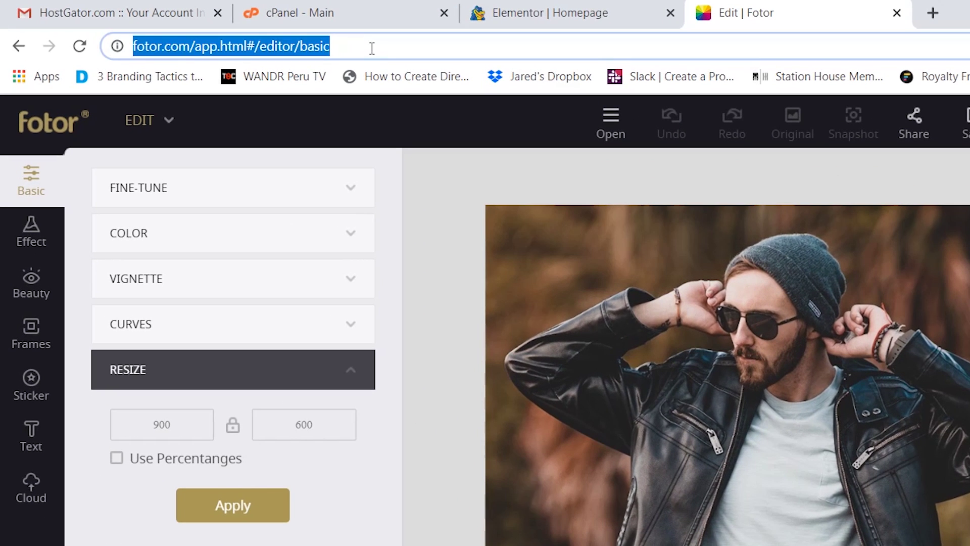
pyautogui.press('BackSpace')
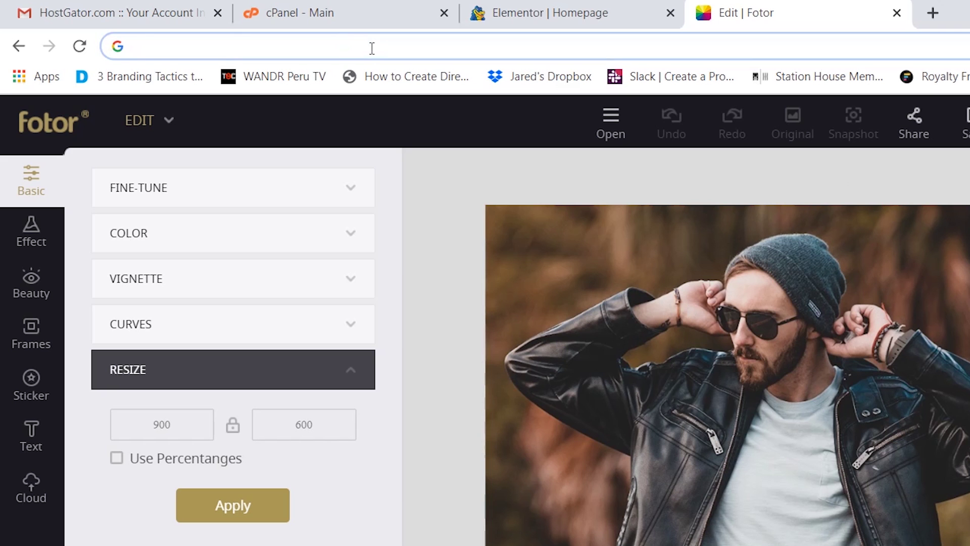
pyautogui.write('pix')
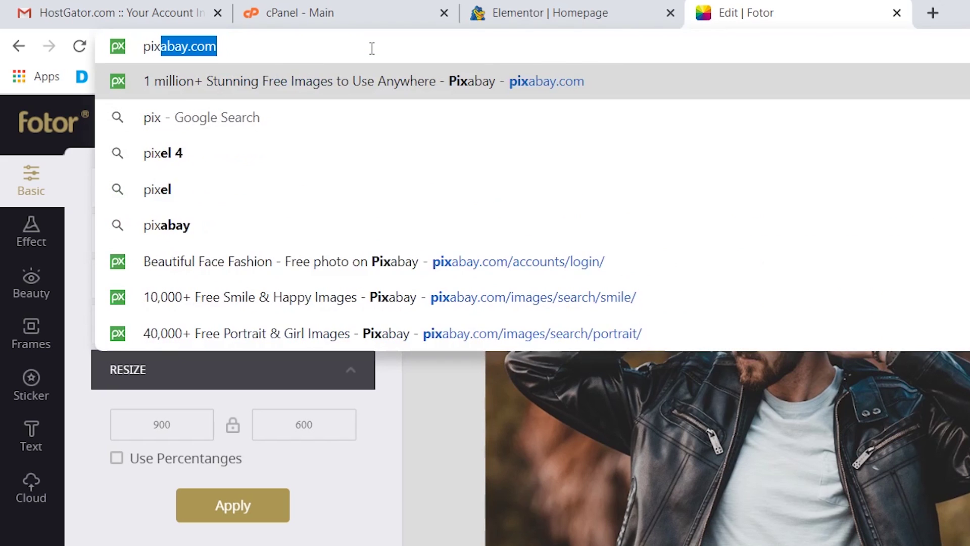
pyautogui.write('abay.com')
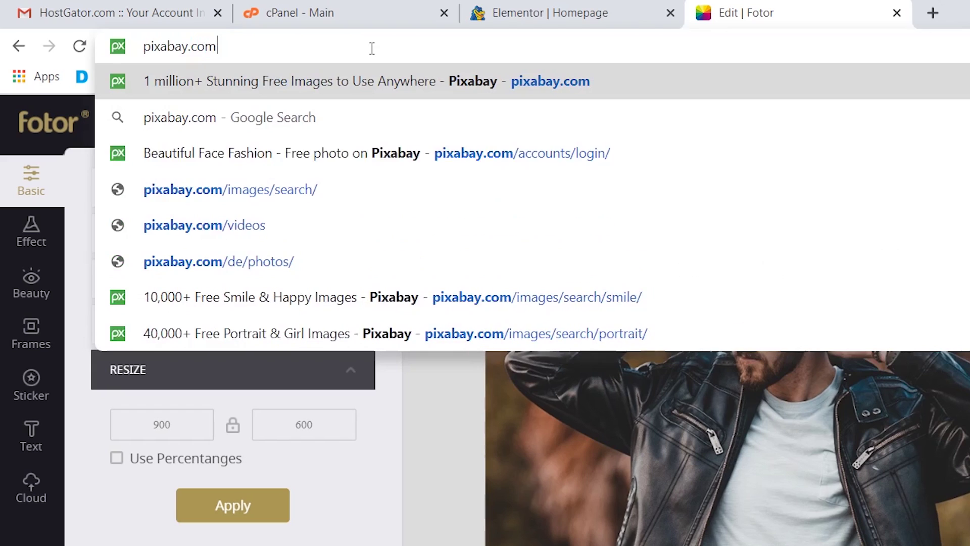
pyautogui.press('Return')
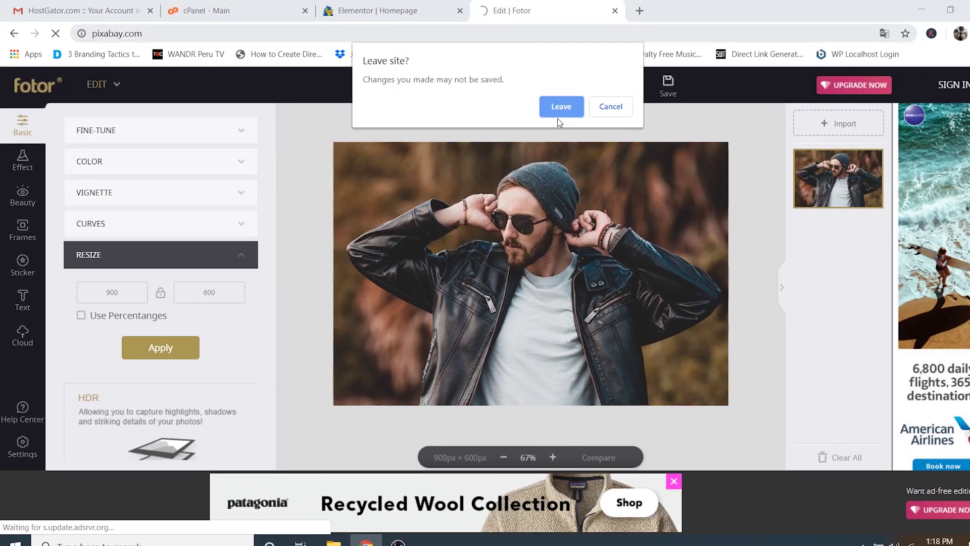
pyautogui.click(733, 138)
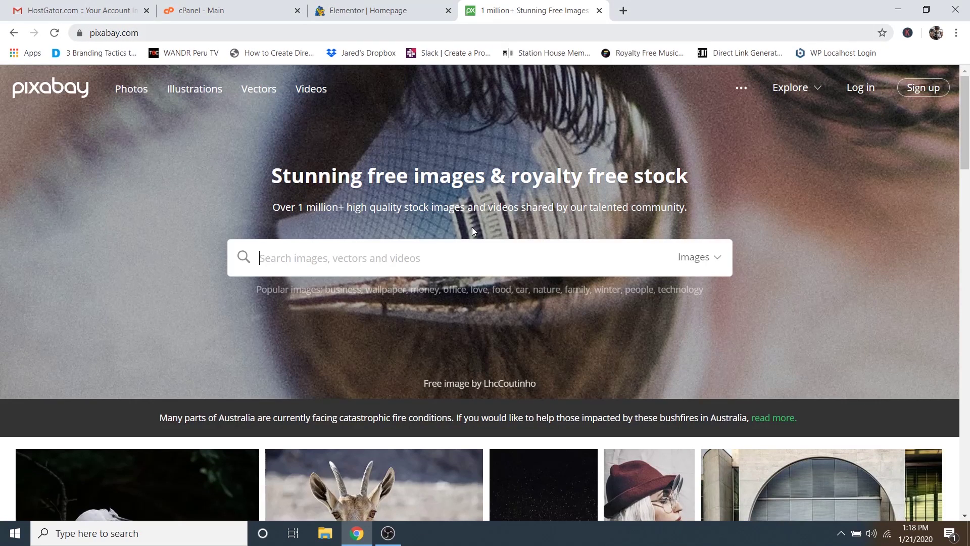
# - Search Pixabay for travel images
pyautogui.scroll(-3, 421, 230)
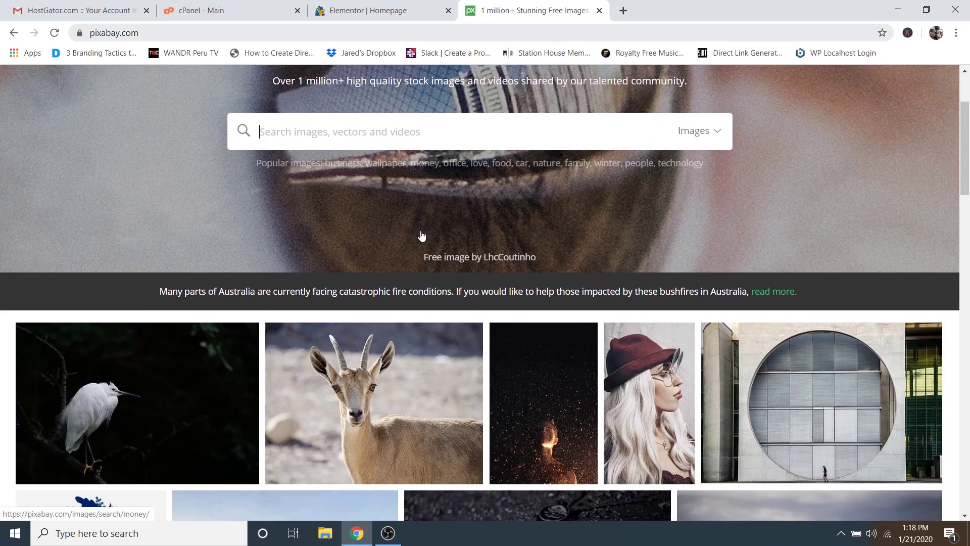
pyautogui.scroll(-5, 422, 236)
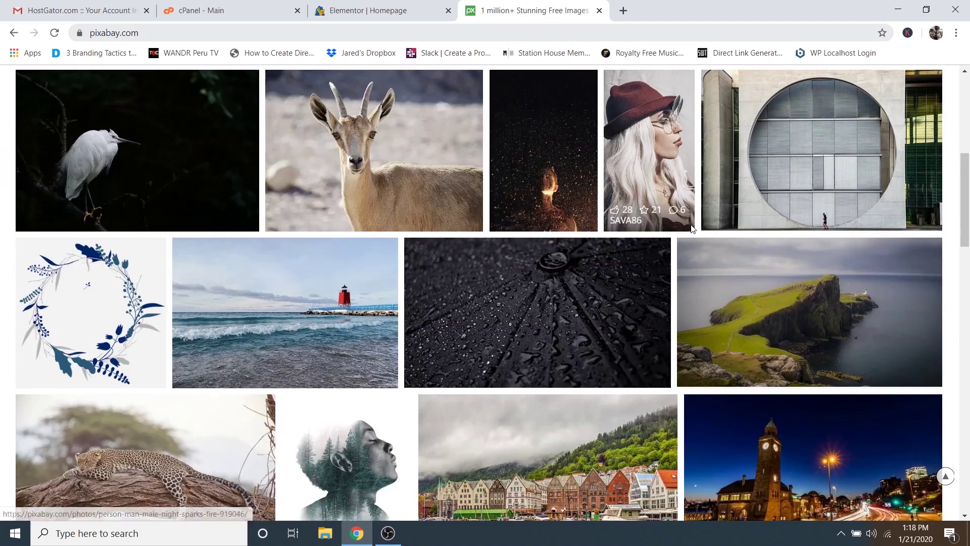
pyautogui.scroll(8, 467, 206)
pyautogui.scroll(-3, 438, 222)
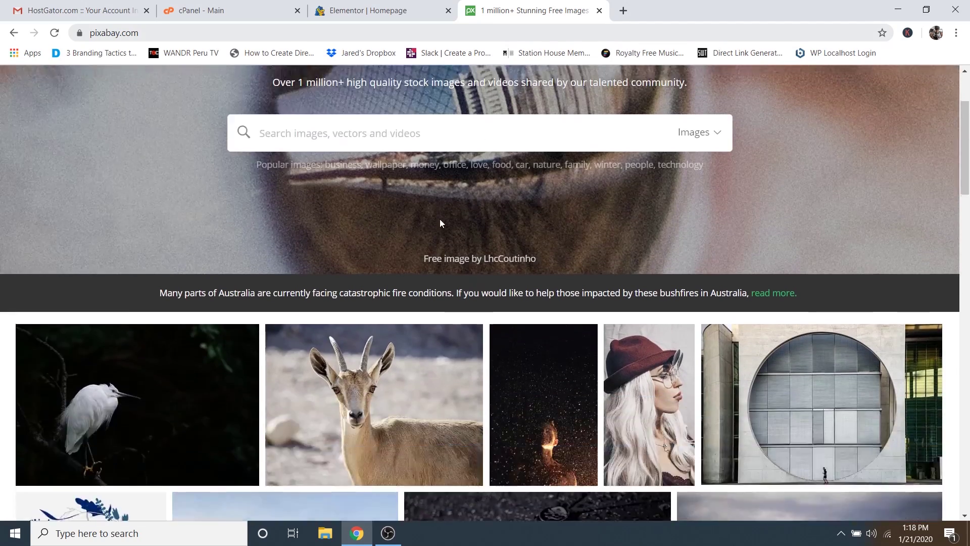
pyautogui.click(270, 132)
pyautogui.write('travel')
pyautogui.press('Return')
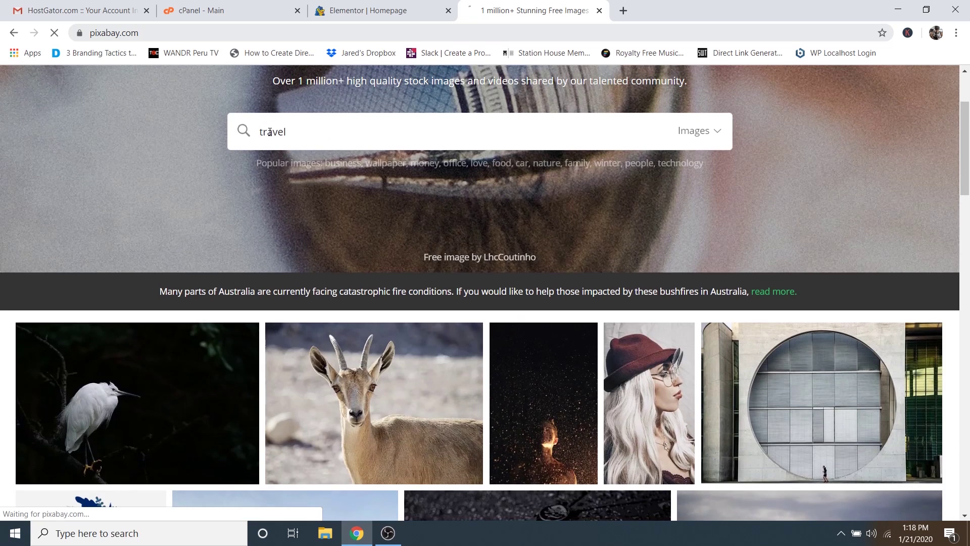
# - Open the Hot Air Balloons photo, view its Free Download sizes, then close the tab
pyautogui.scroll(-3, 515, 228)
pyautogui.scroll(-10, 516, 228)
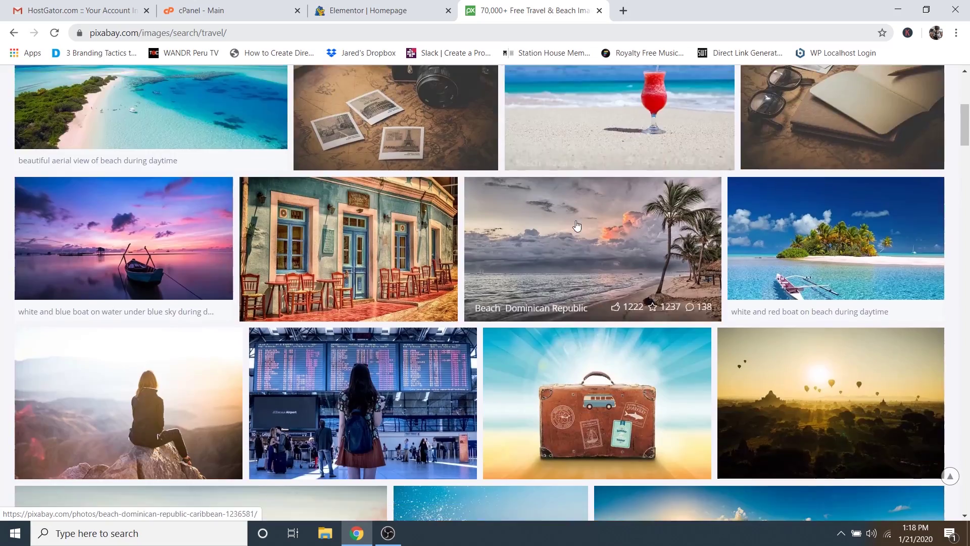
pyautogui.scroll(-12, 595, 243)
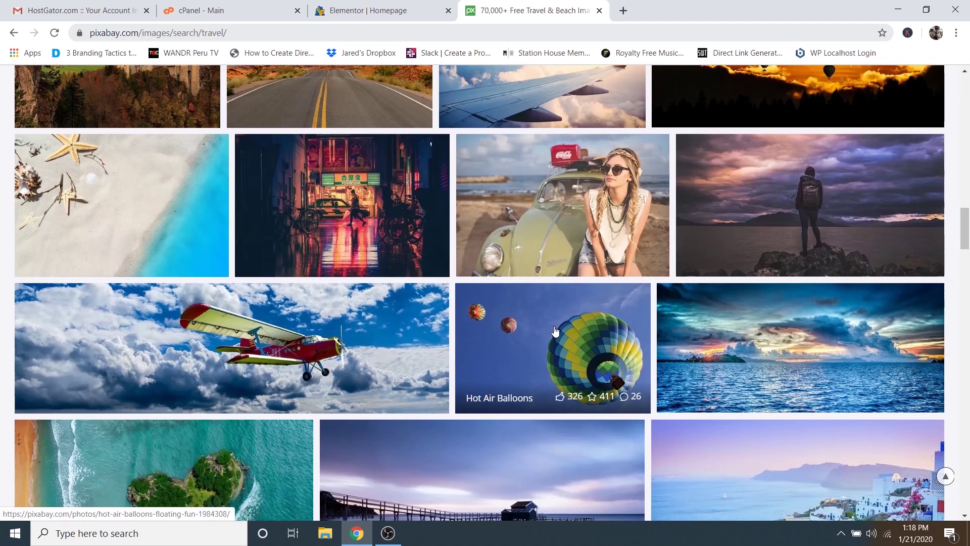
pyautogui.scroll(-3, 581, 313)
pyautogui.click(556, 149)
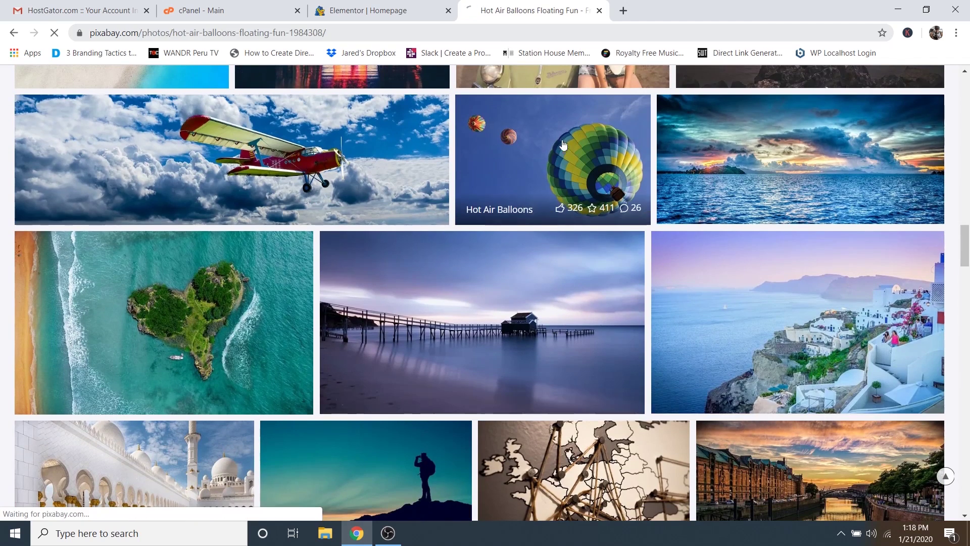
pyautogui.scroll(-1, 602, 218)
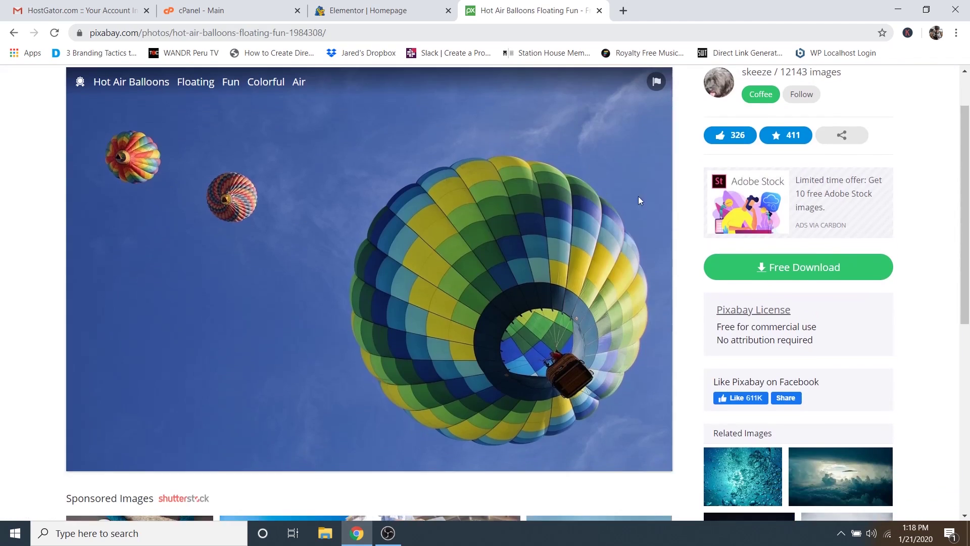
pyautogui.click(778, 272)
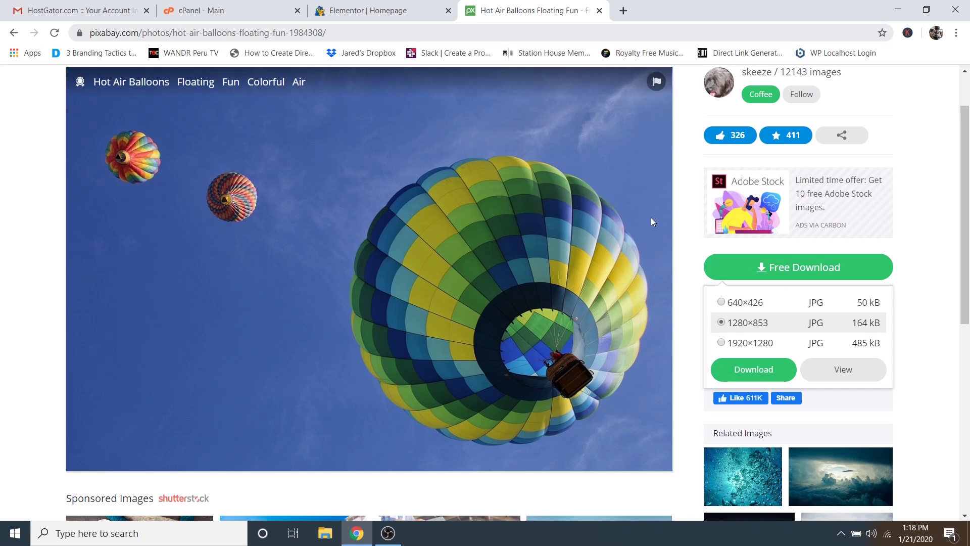
pyautogui.scroll(2, 592, 275)
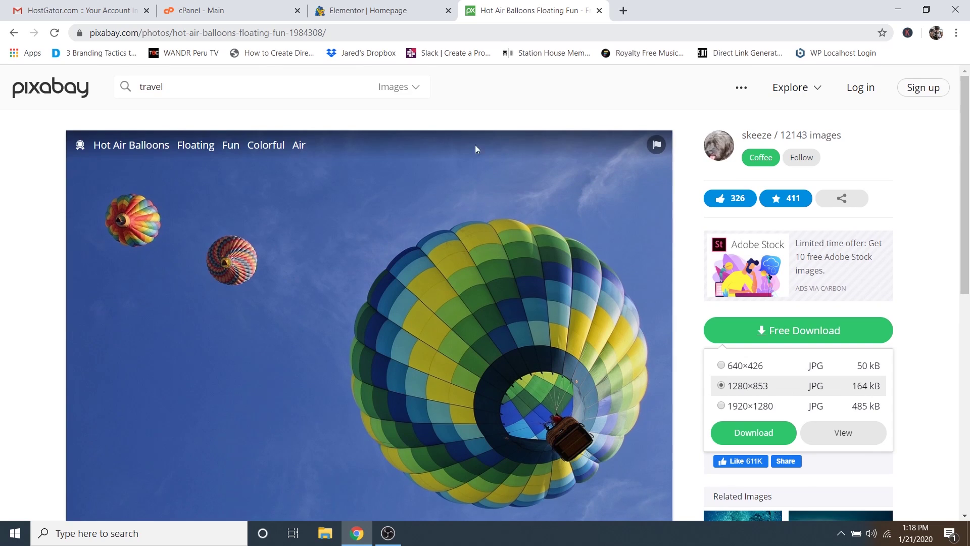
pyautogui.click(600, 10)
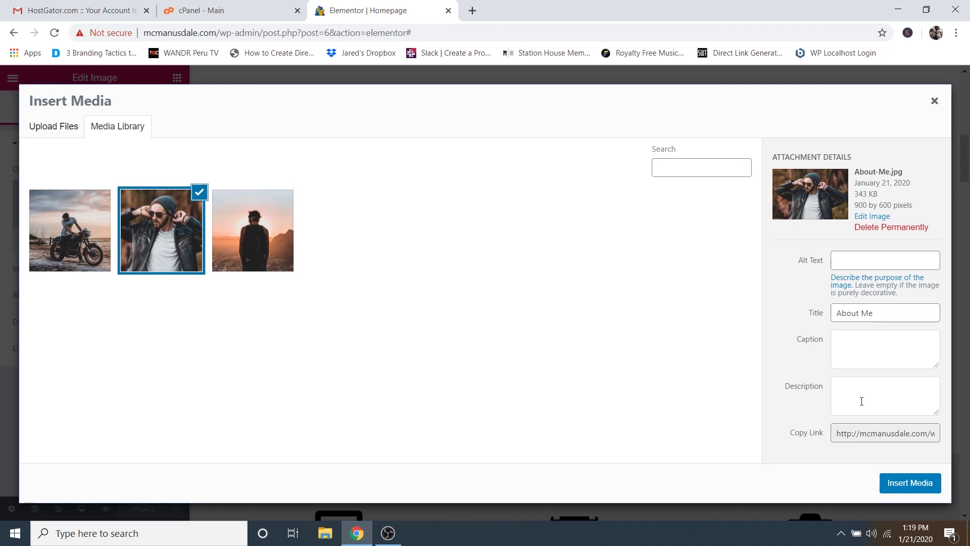
# - Insert the About Me photo, preview the section full width, and reopen the photo's settings
pyautogui.click(913, 485)
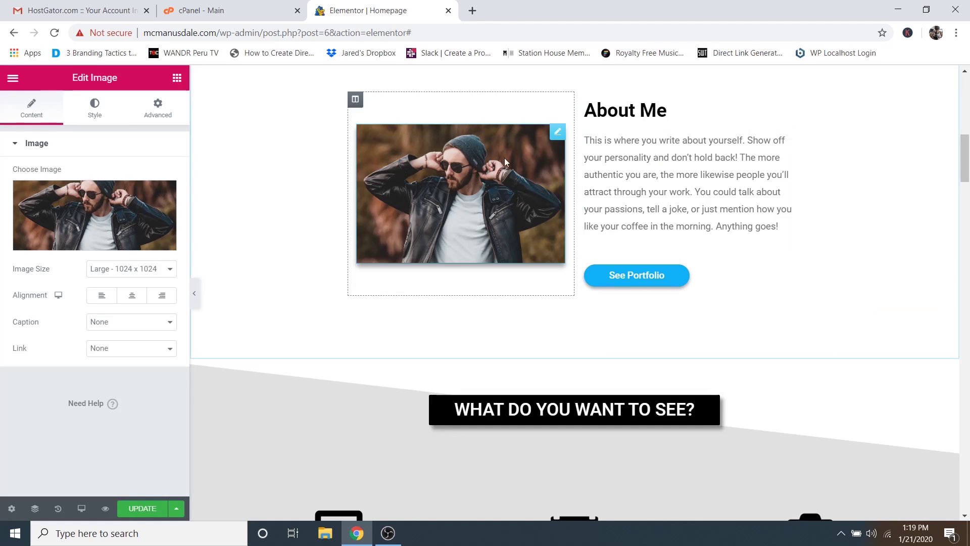
pyautogui.scroll(1, 626, 272)
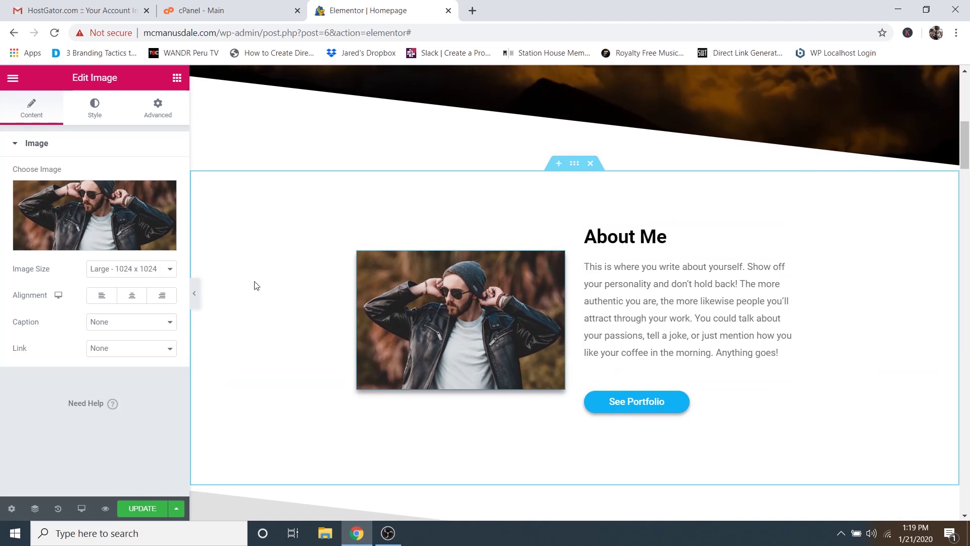
pyautogui.click(196, 293)
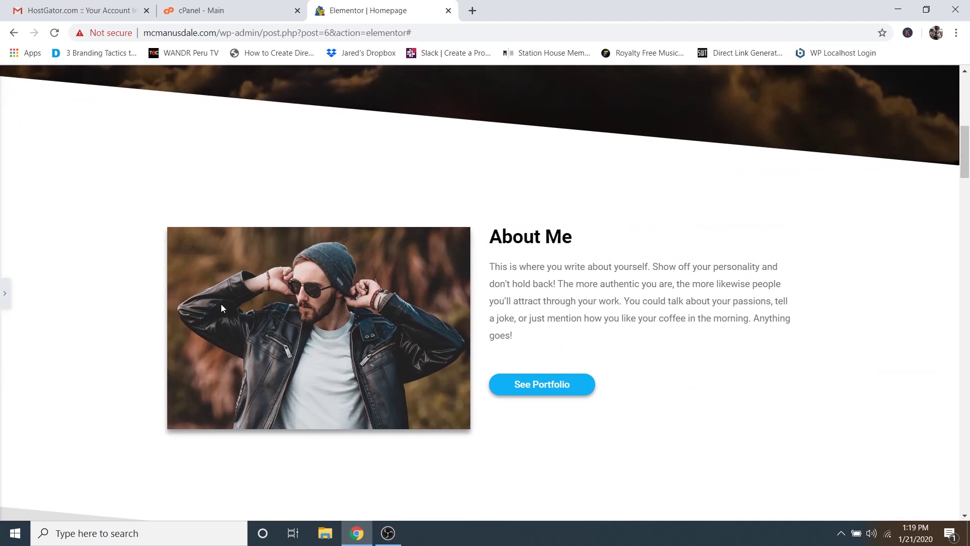
pyautogui.scroll(-4, 758, 303)
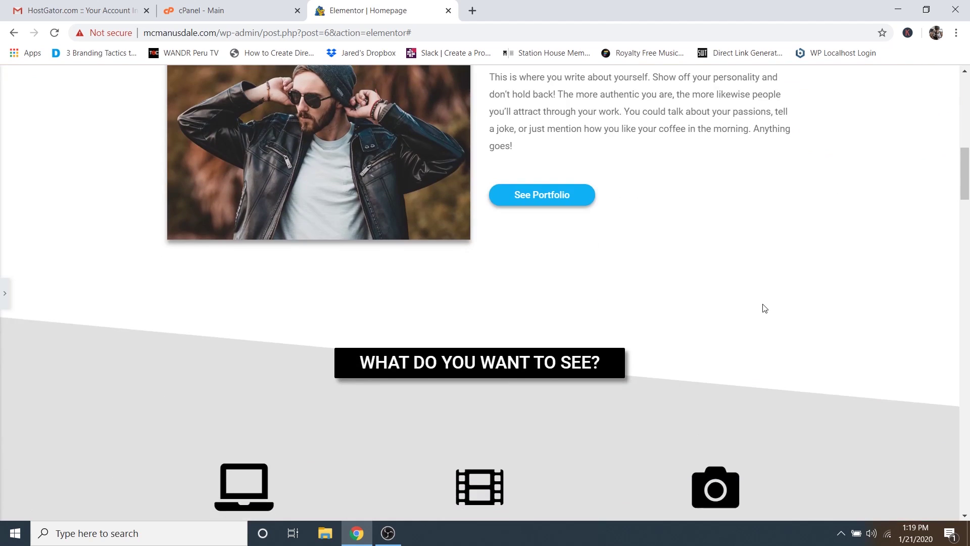
pyautogui.scroll(2, 763, 306)
pyautogui.scroll(-1, 764, 307)
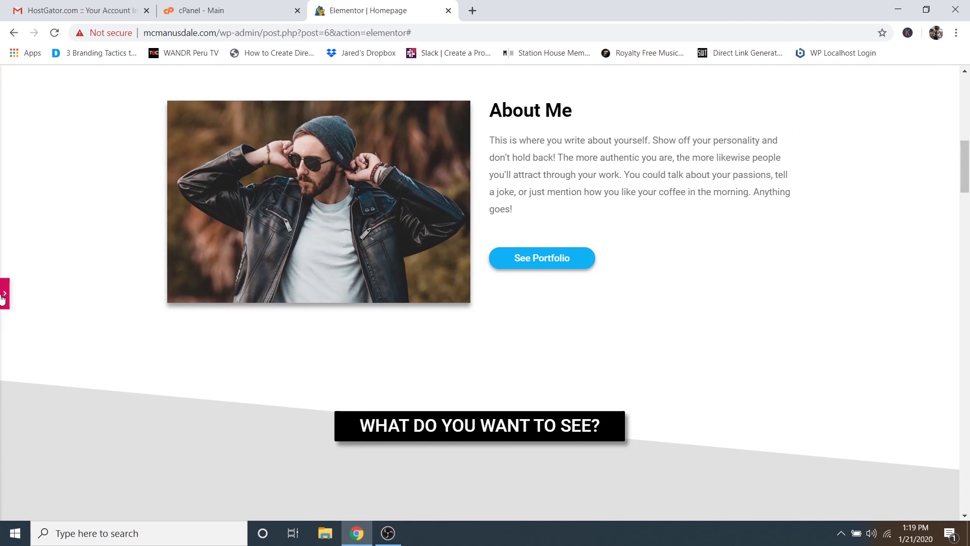
pyautogui.click(4, 296)
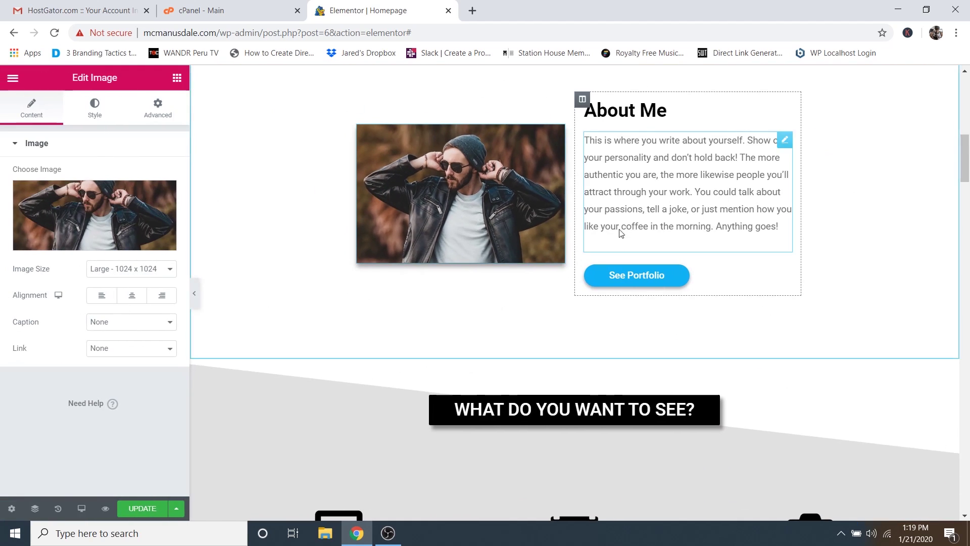
# - Inspect the About Me heading and paragraph, then select the See Portfolio button
pyautogui.click(650, 109)
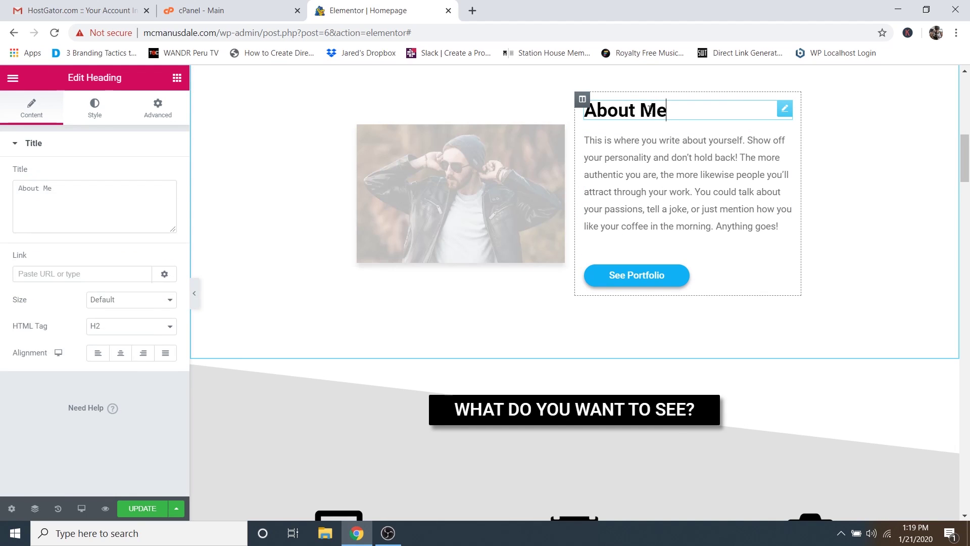
pyautogui.doubleClick(647, 110)
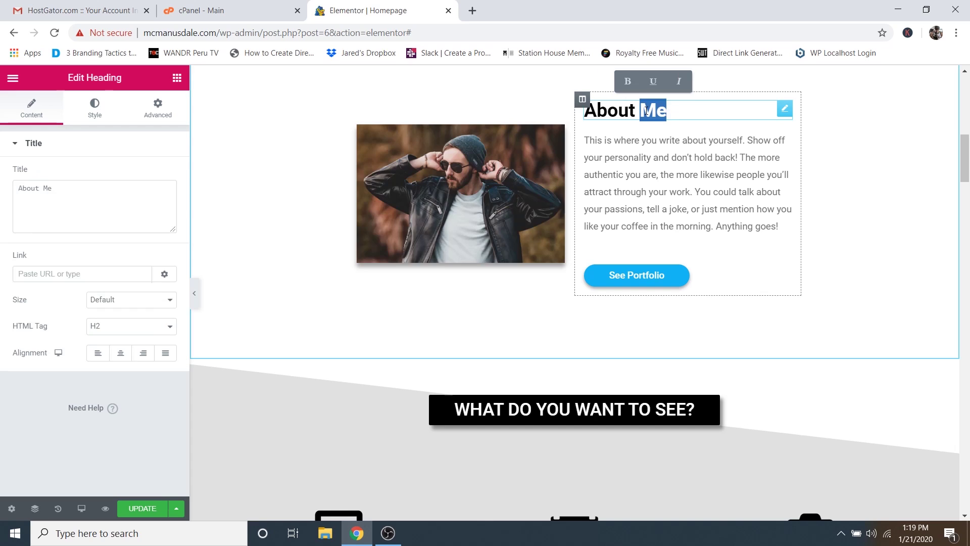
pyautogui.tripleClick(647, 111)
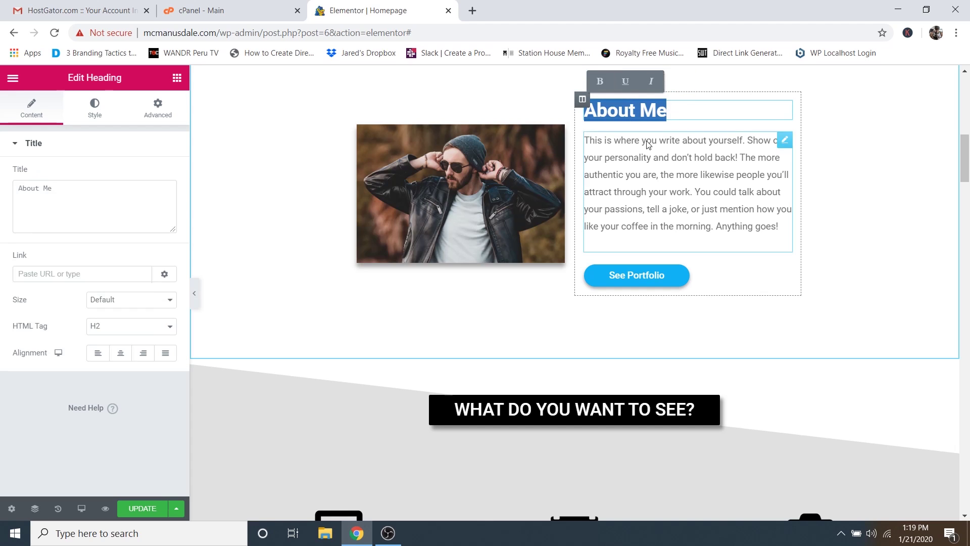
pyautogui.click(630, 172)
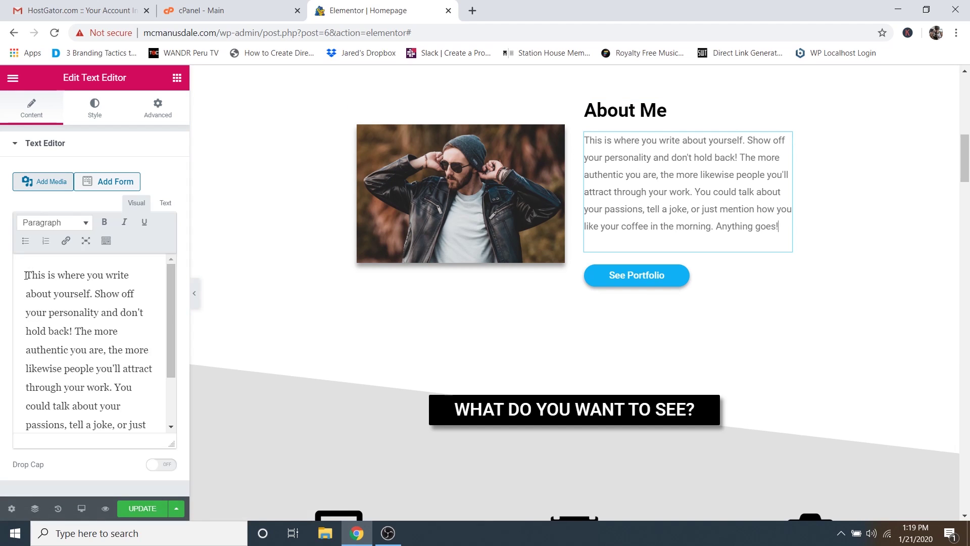
pyautogui.moveTo(26, 275); pyautogui.dragTo(98, 307)
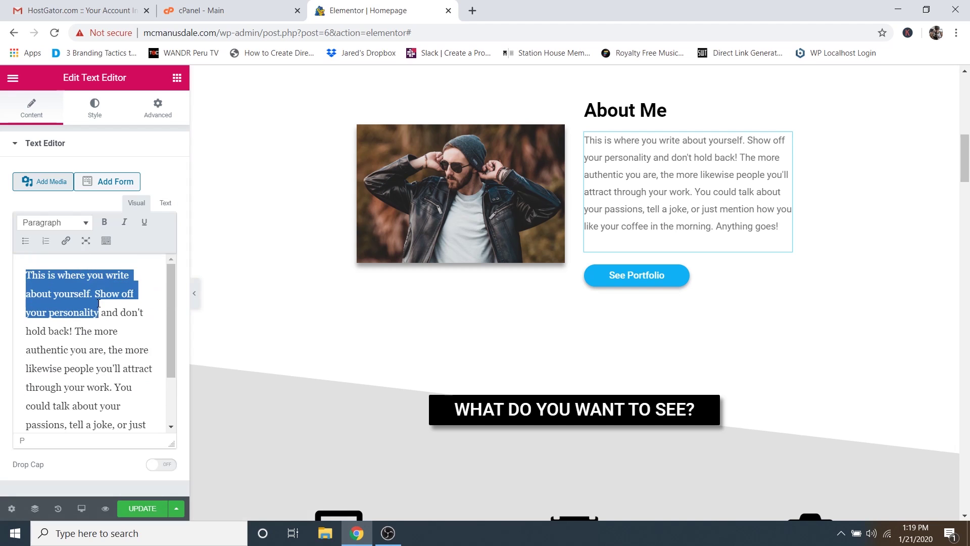
pyautogui.click(99, 307)
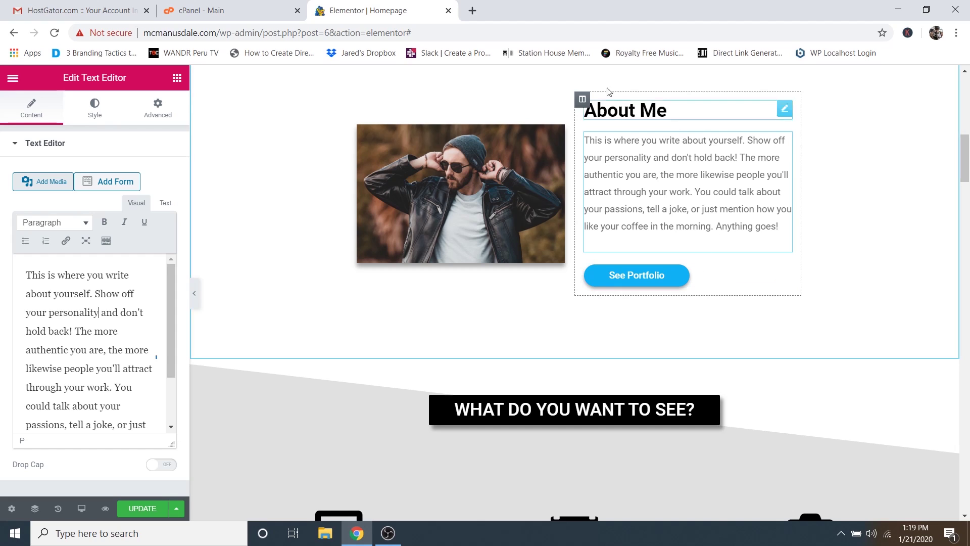
pyautogui.click(786, 274)
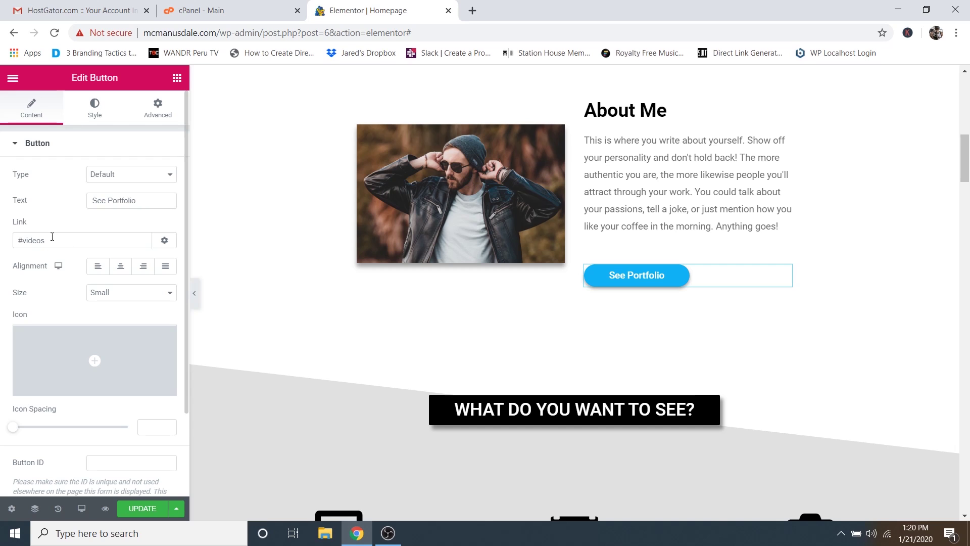
# - Compare the button's #videos link with the Menu Anchor ID 'videos'
pyautogui.moveTo(23, 240); pyautogui.dragTo(44, 240)
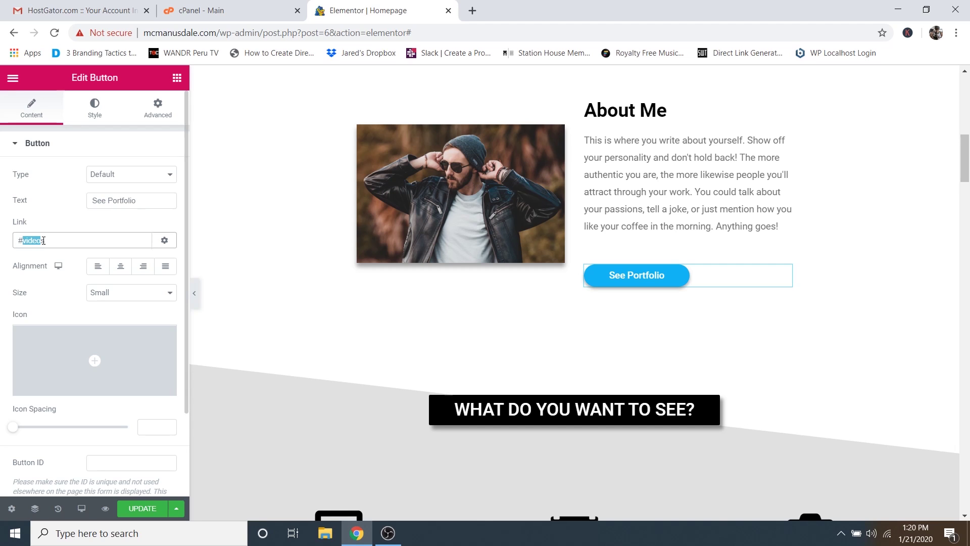
pyautogui.scroll(-5, 669, 321)
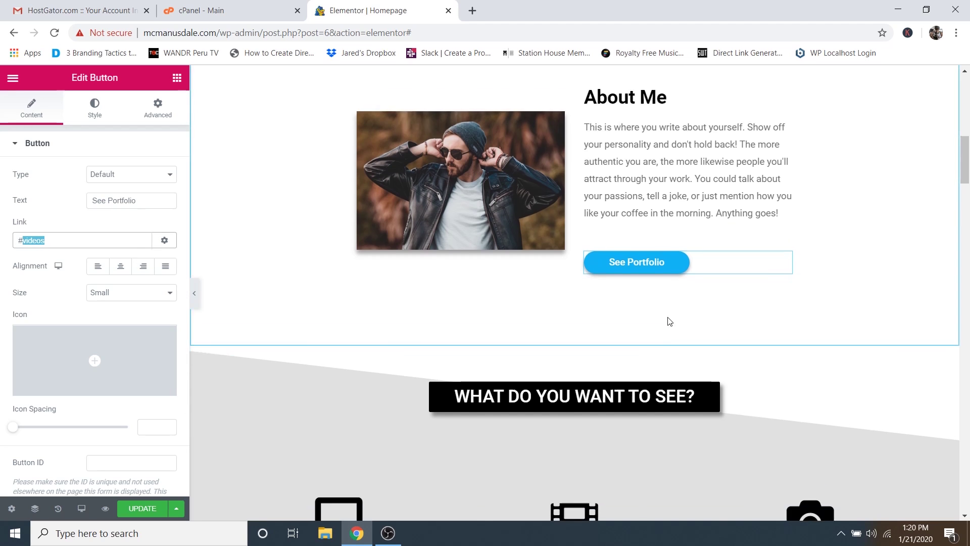
pyautogui.scroll(-5, 665, 309)
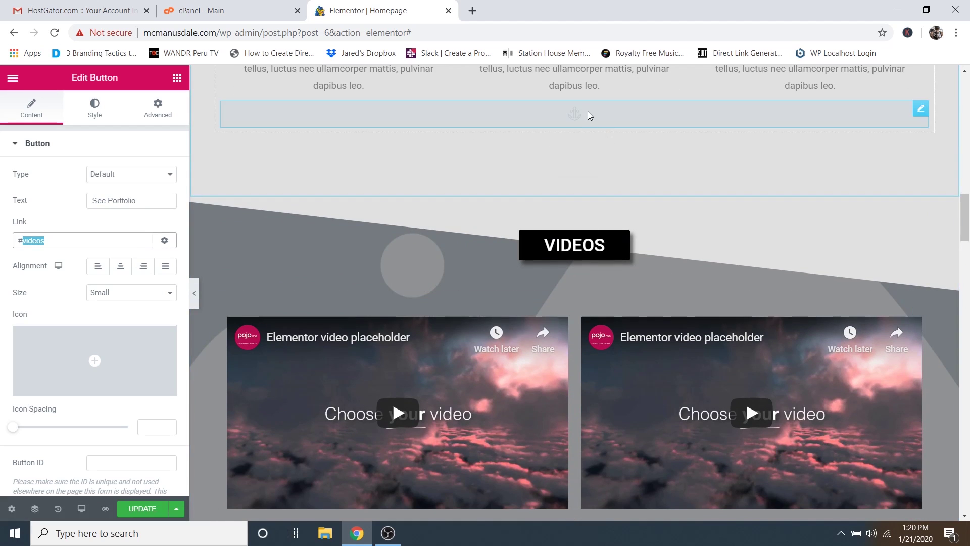
pyautogui.scroll(1, 578, 111)
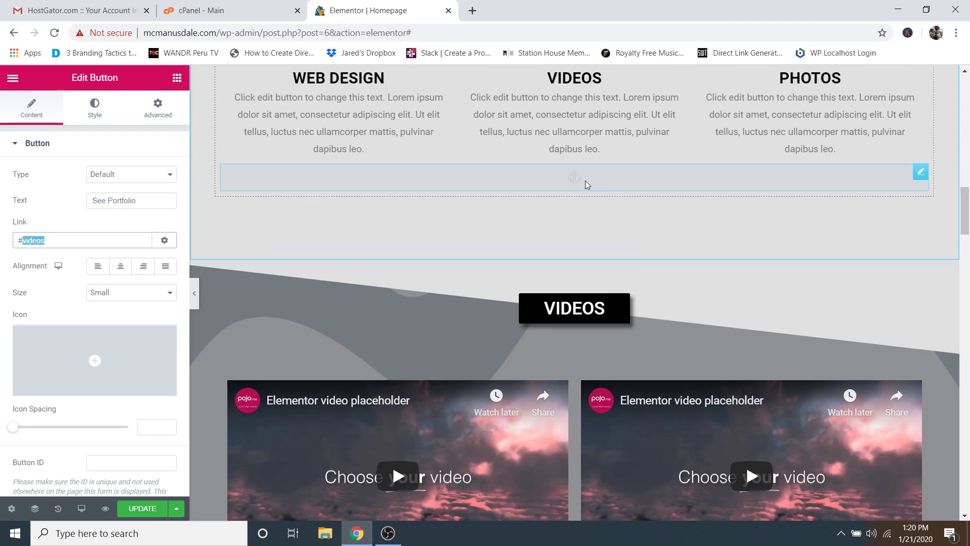
pyautogui.click(586, 179)
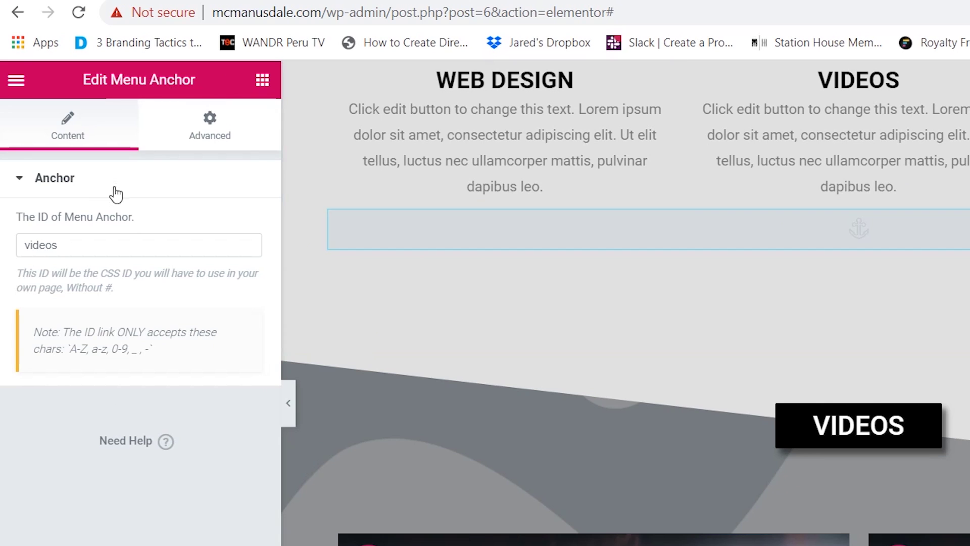
pyautogui.moveTo(25, 245); pyautogui.dragTo(91, 249)
pyautogui.click(91, 249)
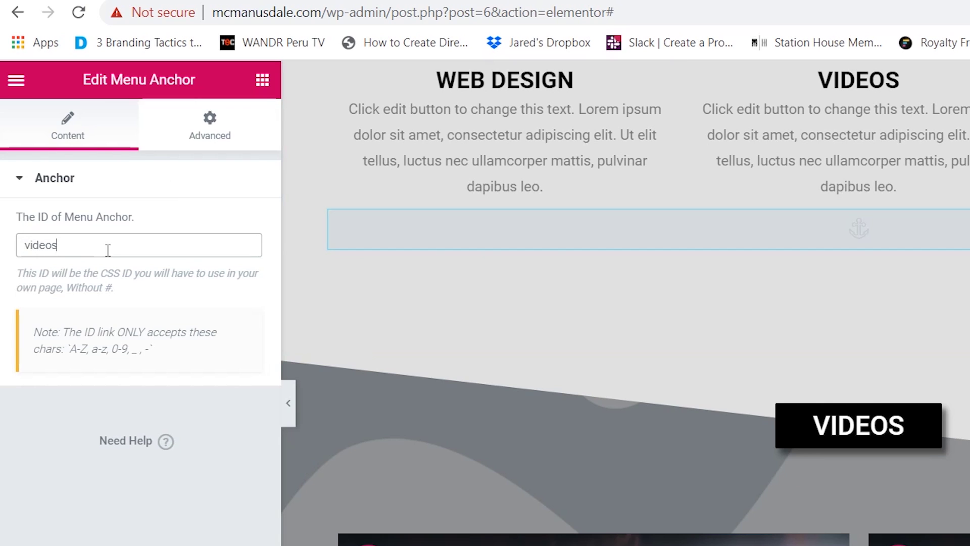
# - Test that See Portfolio jumps to the Videos section, then select the photo's column
pyautogui.scroll(6, 935, 187)
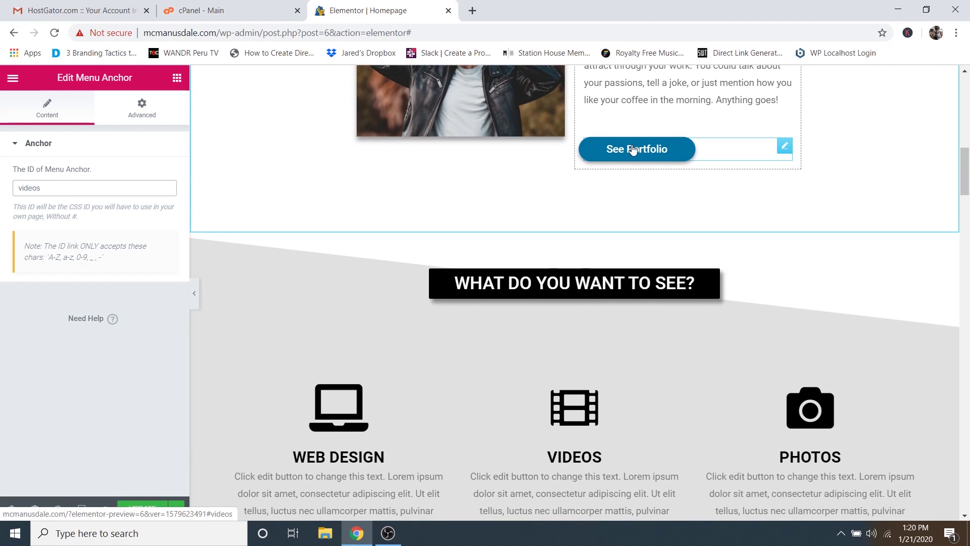
pyautogui.scroll(2, 635, 173)
pyautogui.click(635, 278)
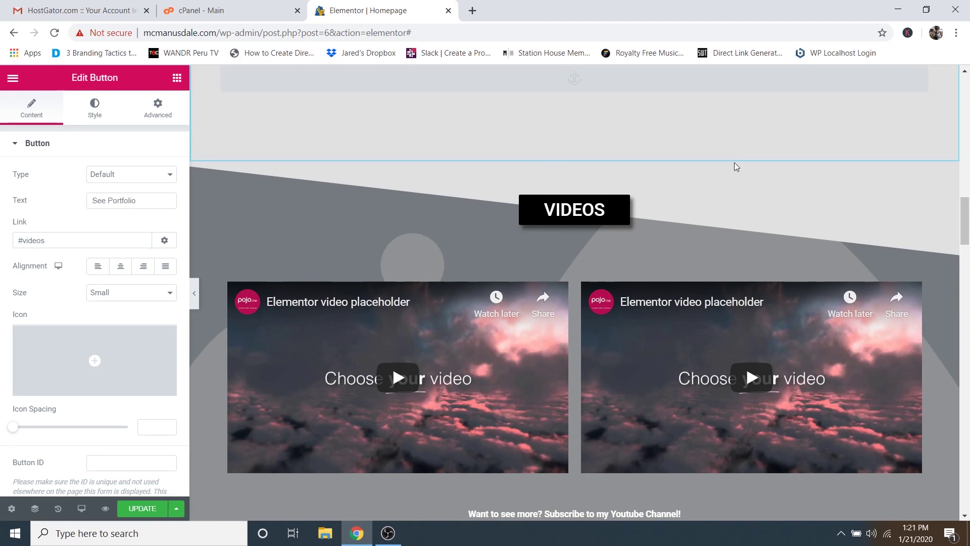
pyautogui.scroll(3, 718, 167)
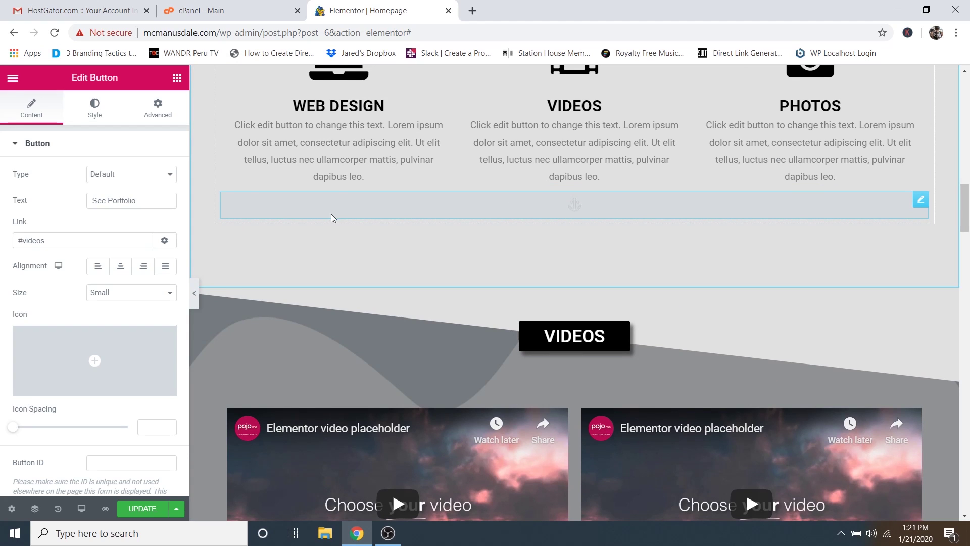
pyautogui.scroll(-3, 363, 217)
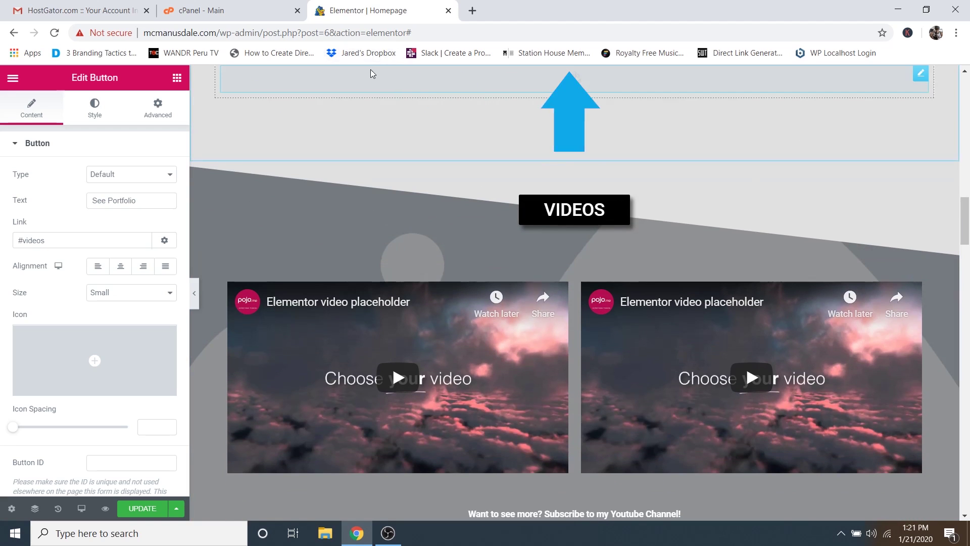
pyautogui.scroll(-9, 556, 205)
pyautogui.scroll(1, 592, 190)
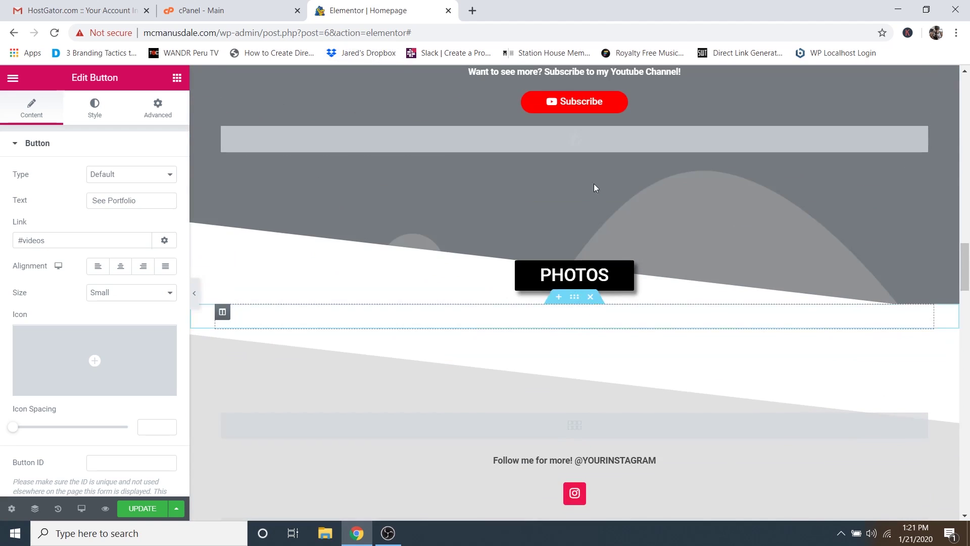
pyautogui.scroll(-1, 563, 145)
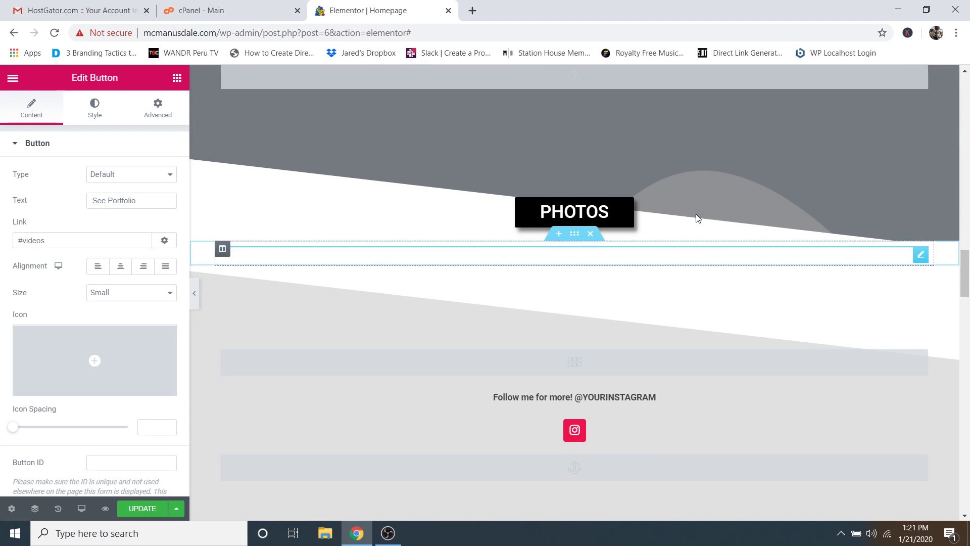
pyautogui.scroll(-7, 695, 217)
pyautogui.scroll(3, 693, 237)
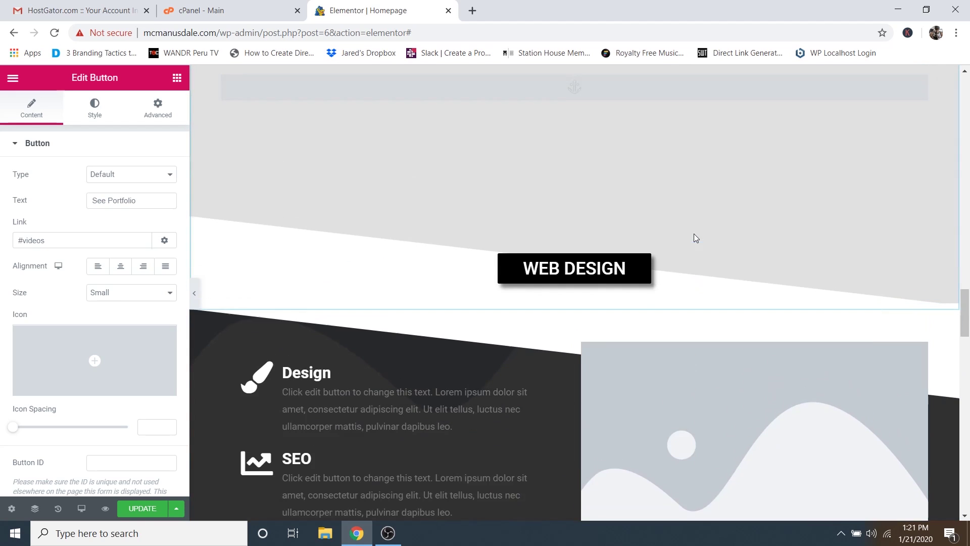
pyautogui.scroll(-1, 611, 96)
pyautogui.scroll(10, 631, 182)
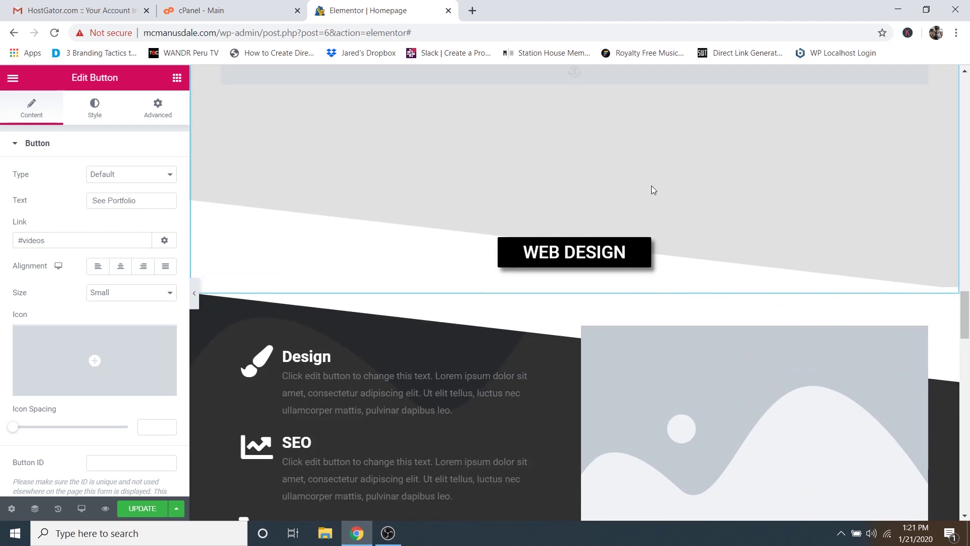
pyautogui.scroll(15, 631, 226)
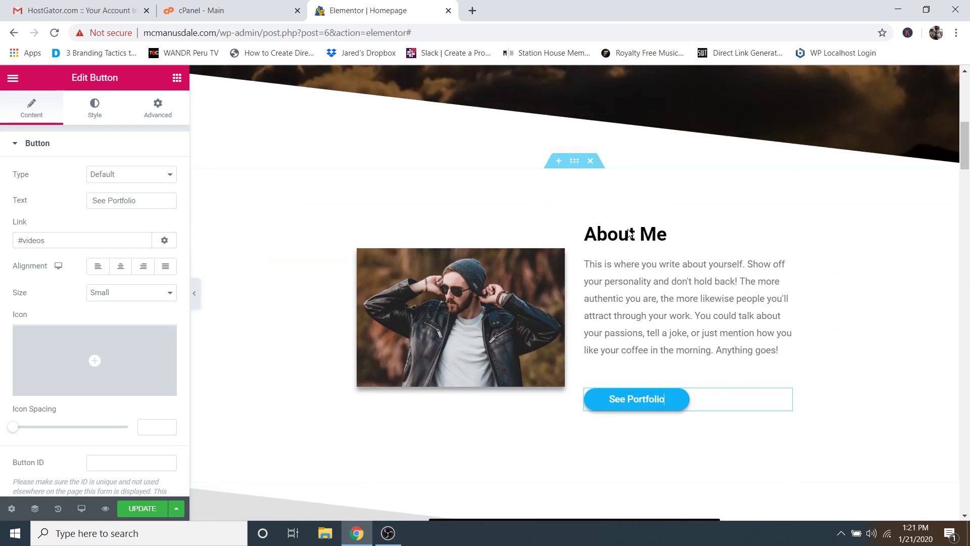
pyautogui.scroll(-6, 650, 235)
pyautogui.scroll(-1, 651, 253)
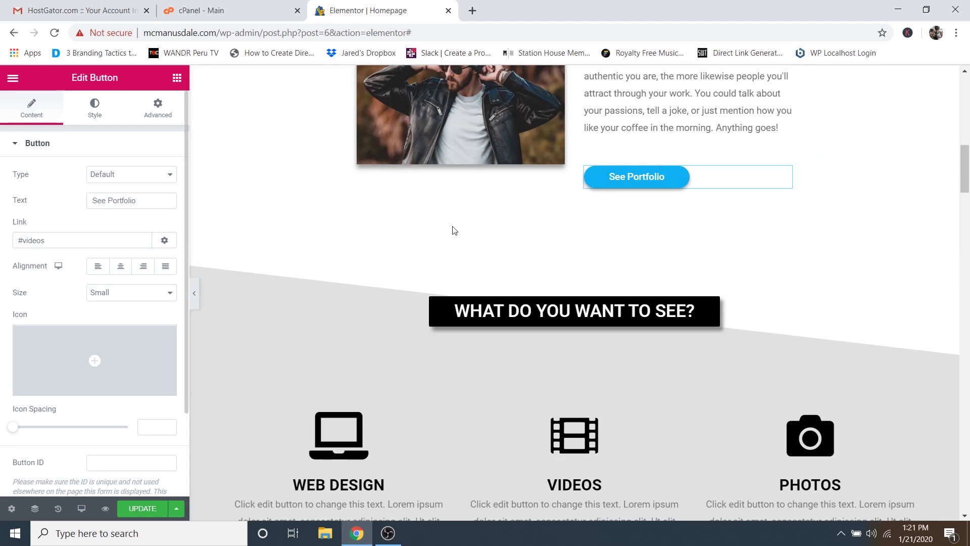
pyautogui.click(614, 181)
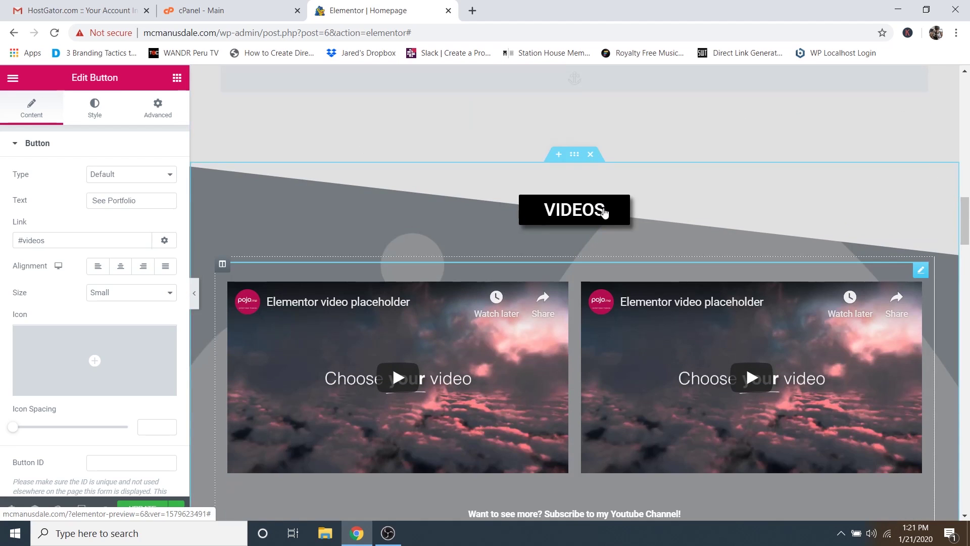
pyautogui.scroll(10, 606, 223)
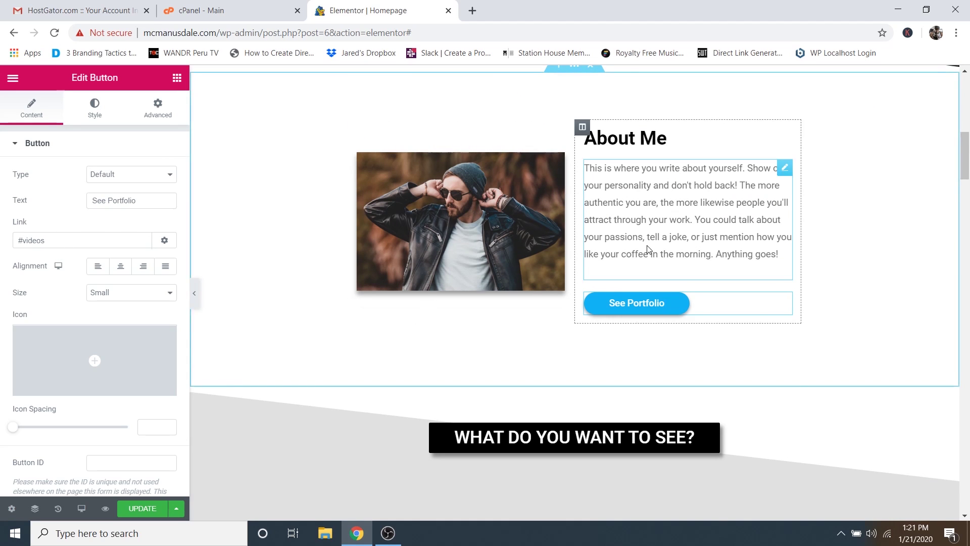
pyautogui.scroll(6, 649, 244)
pyautogui.scroll(-5, 652, 252)
pyautogui.scroll(-2, 651, 253)
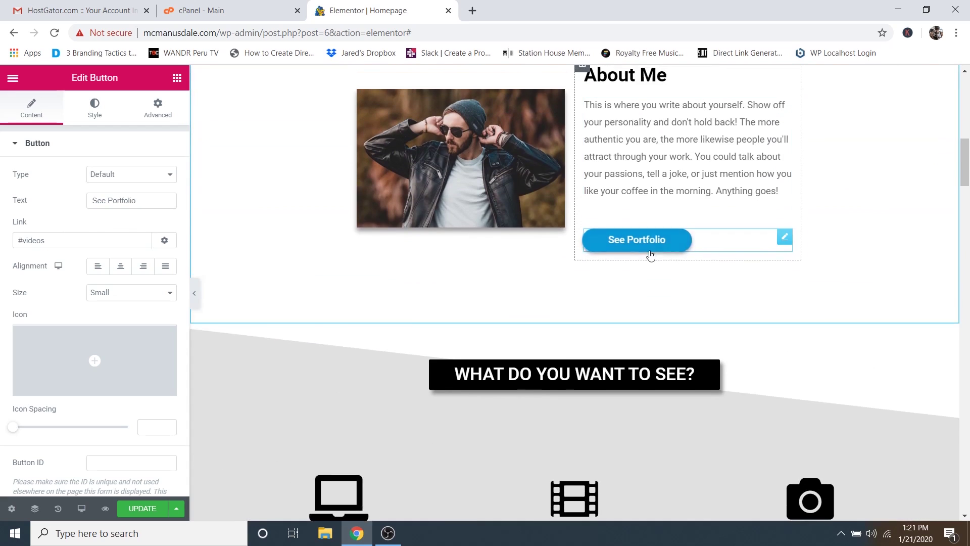
pyautogui.scroll(1, 446, 309)
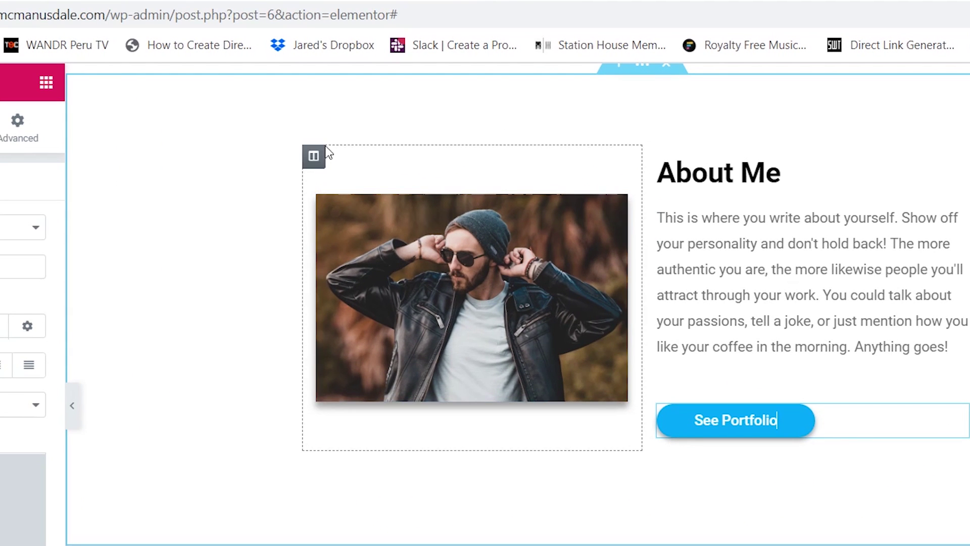
pyautogui.click(314, 156)
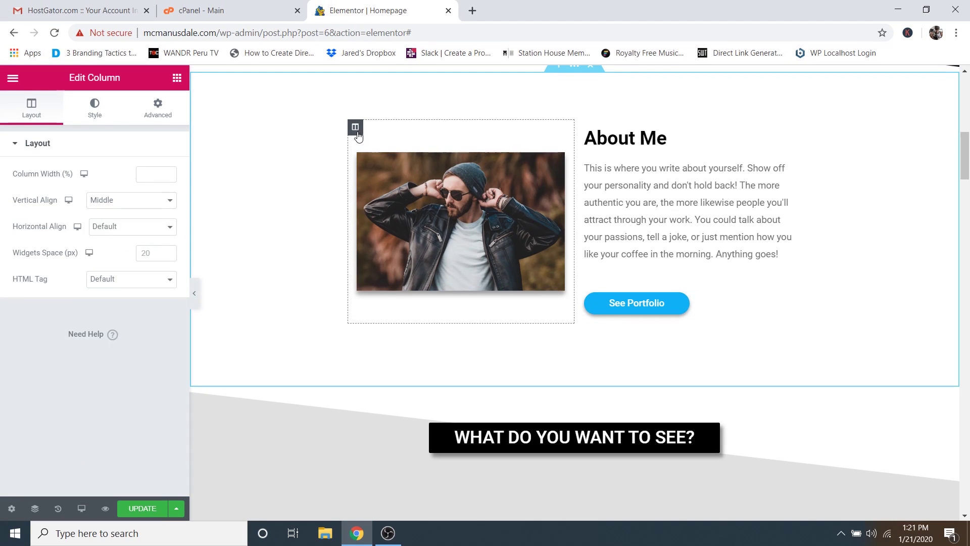
# - Under the column's Advanced Motion Effects, set Entrance Animation to Fade In
pyautogui.click(159, 120)
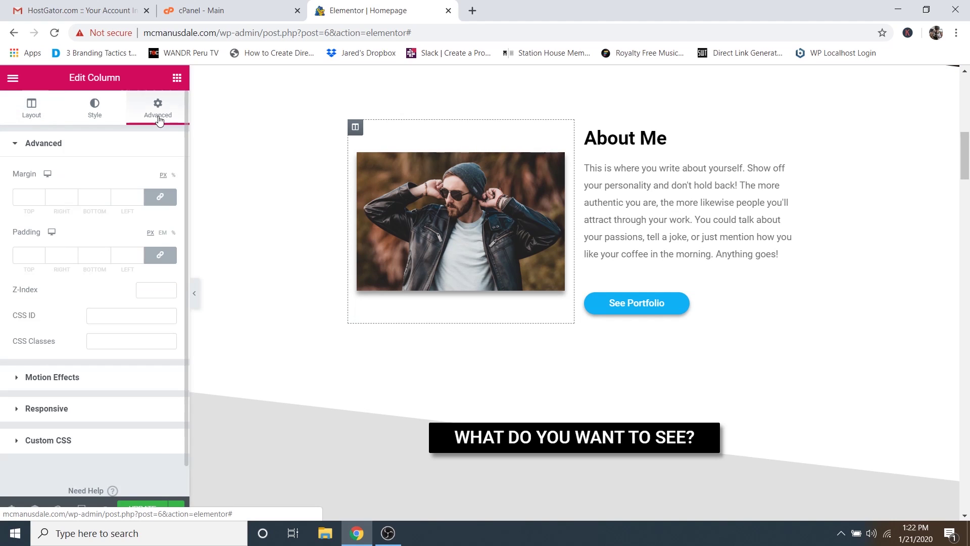
pyautogui.click(54, 387)
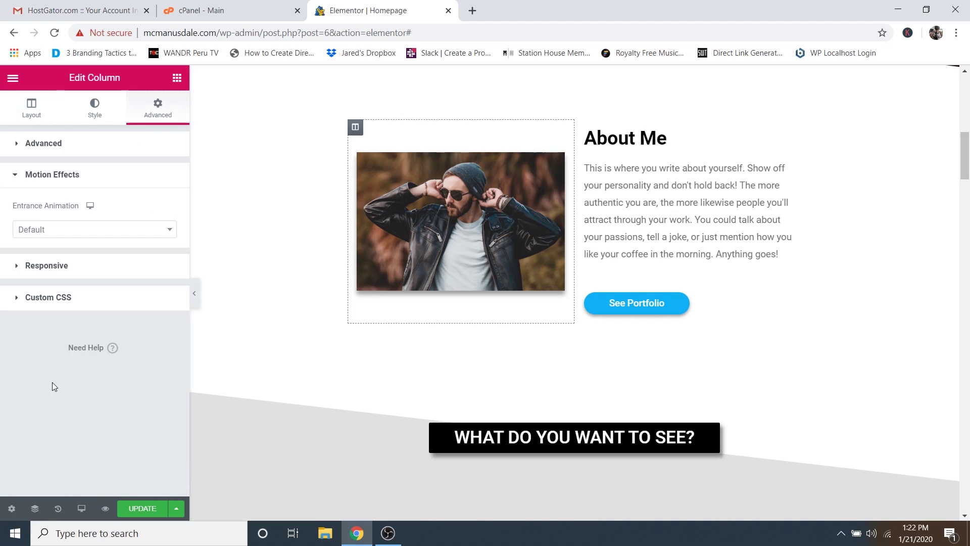
pyautogui.click(78, 233)
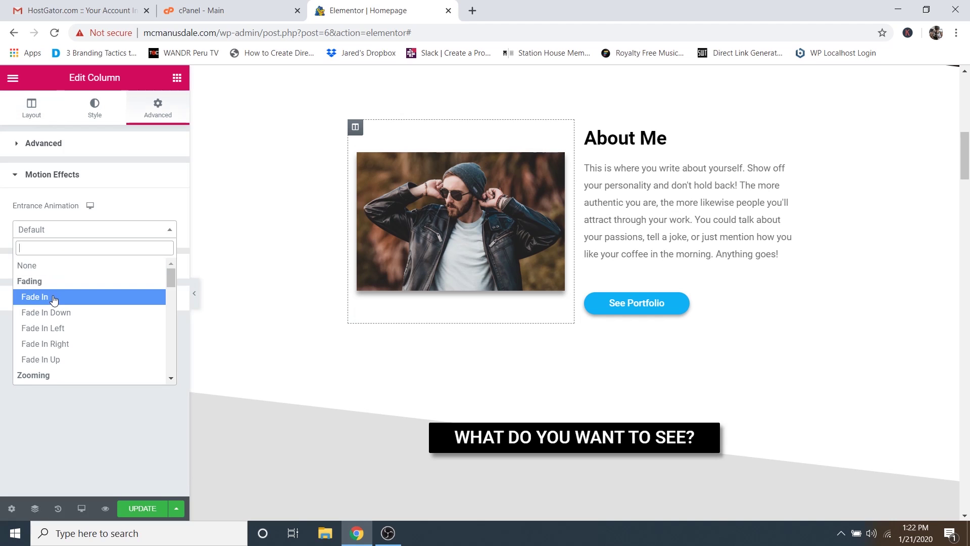
pyautogui.click(53, 301)
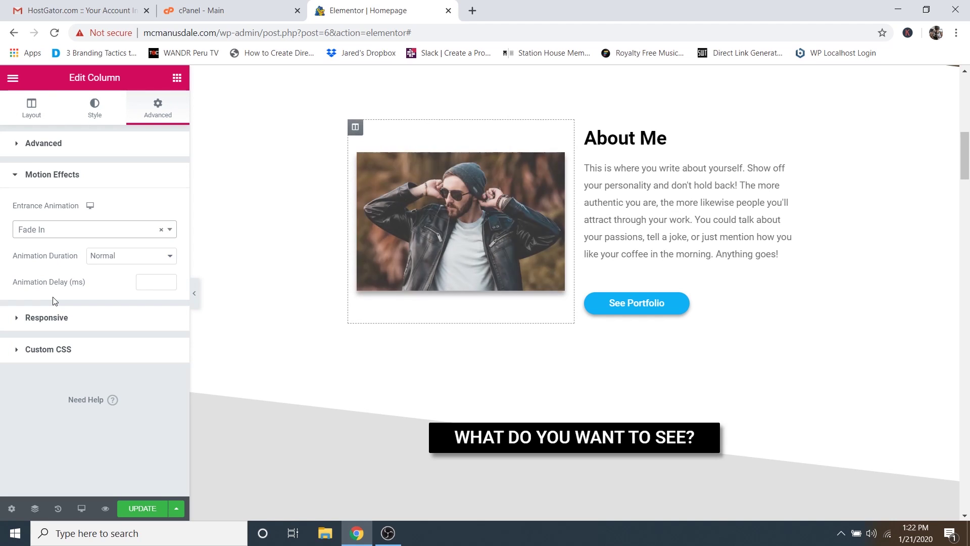
# - Preview Fade In Up as the column's entrance animation
pyautogui.click(88, 235)
pyautogui.click(58, 357)
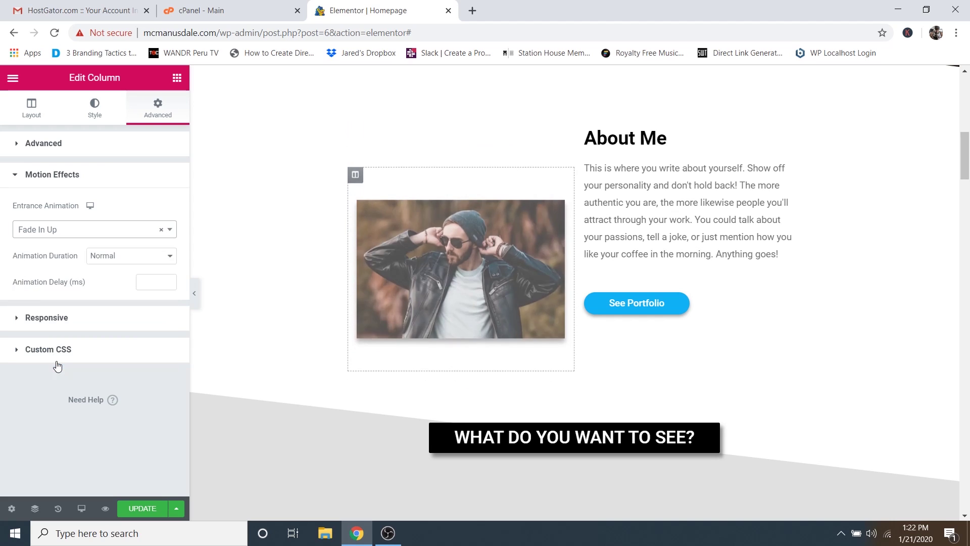
pyautogui.scroll(5, 455, 288)
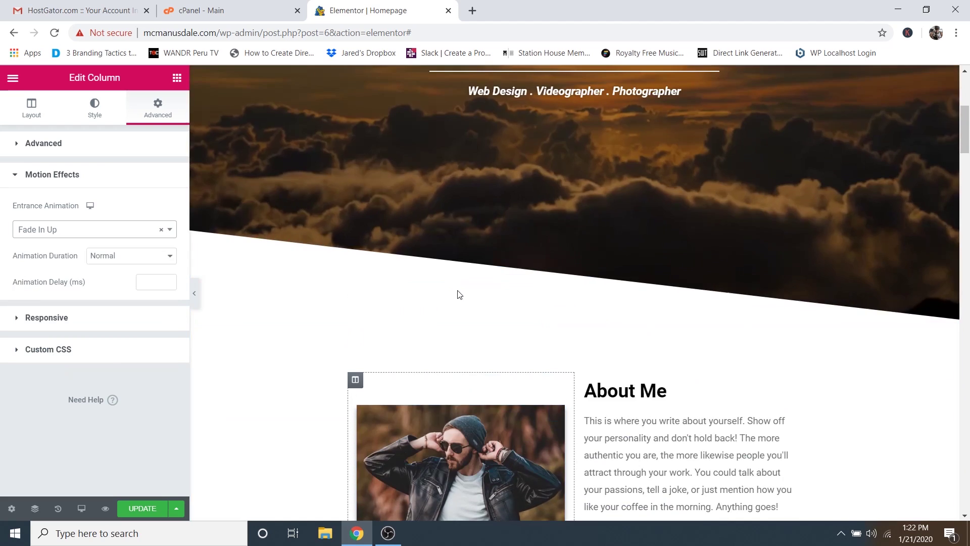
pyautogui.scroll(5, 459, 295)
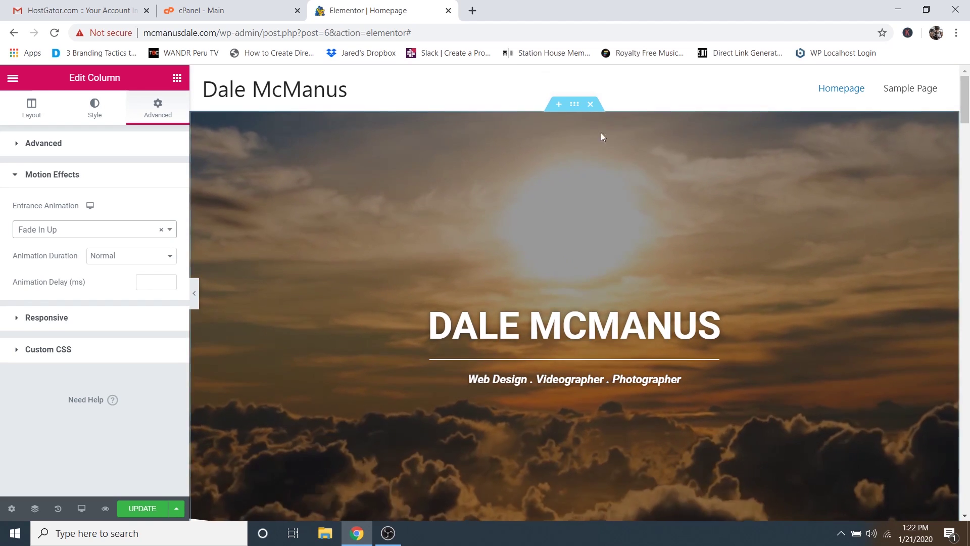
pyautogui.scroll(-8, 613, 201)
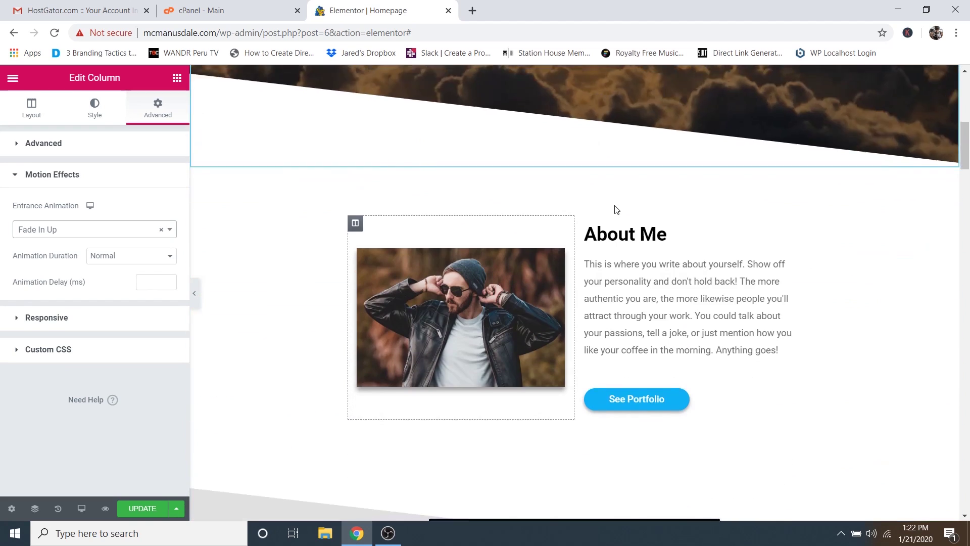
pyautogui.scroll(-1, 616, 209)
pyautogui.scroll(5, 569, 418)
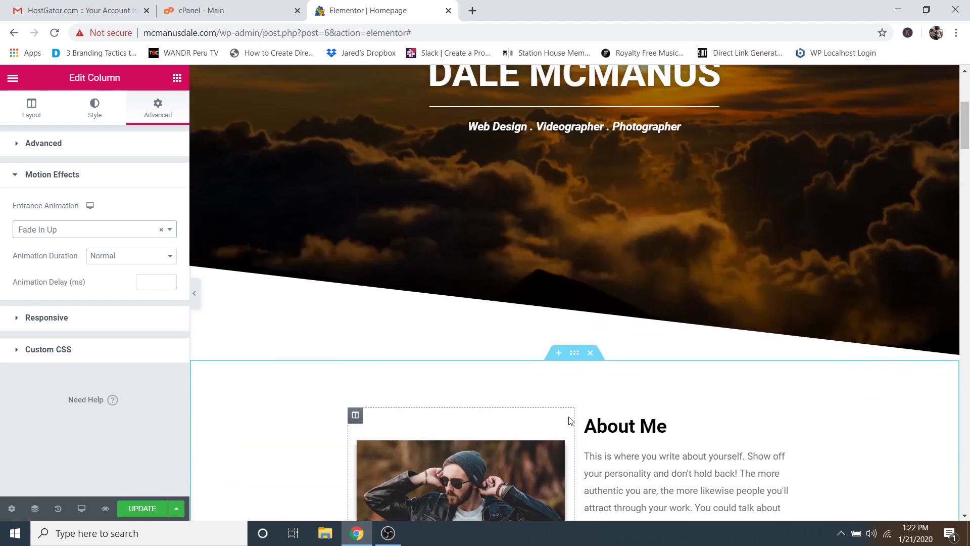
pyautogui.scroll(3, 569, 420)
pyautogui.scroll(-7, 573, 421)
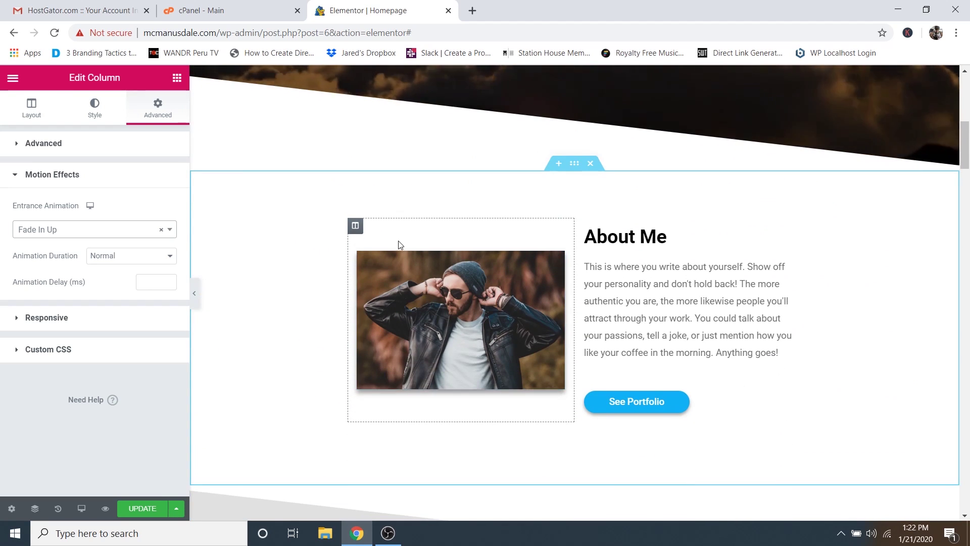
pyautogui.scroll(-1, 290, 371)
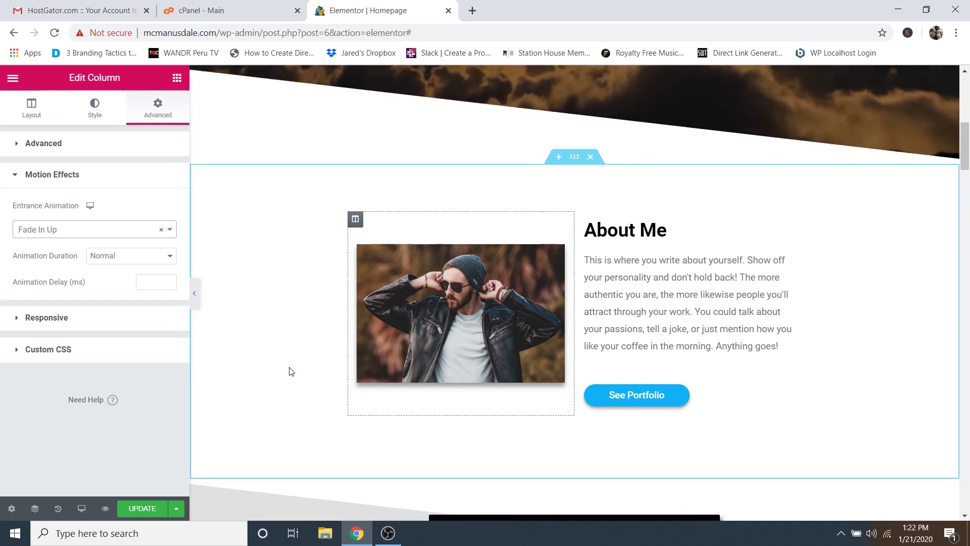
pyautogui.scroll(-1, 291, 372)
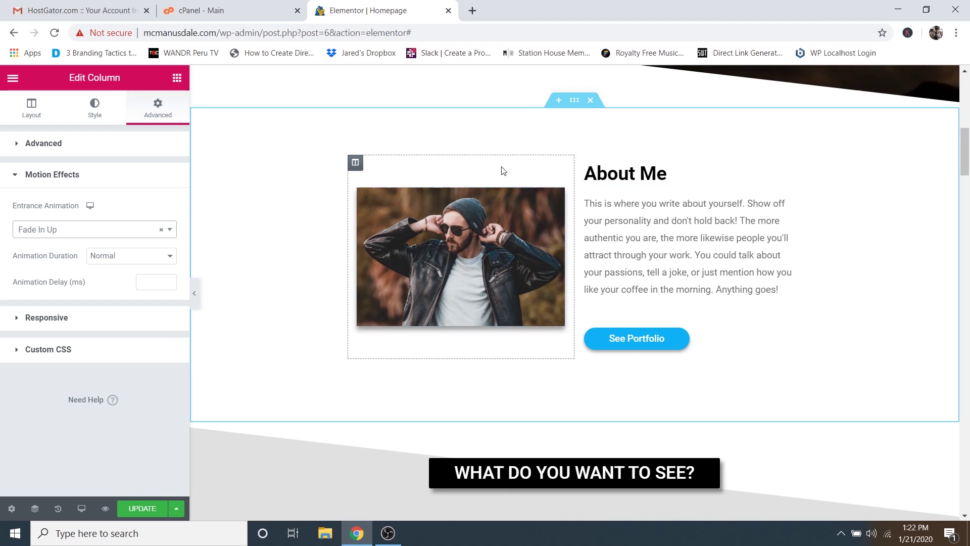
# - Try Zoom In, then switch the column's entrance animation back to Fade In
pyautogui.click(70, 229)
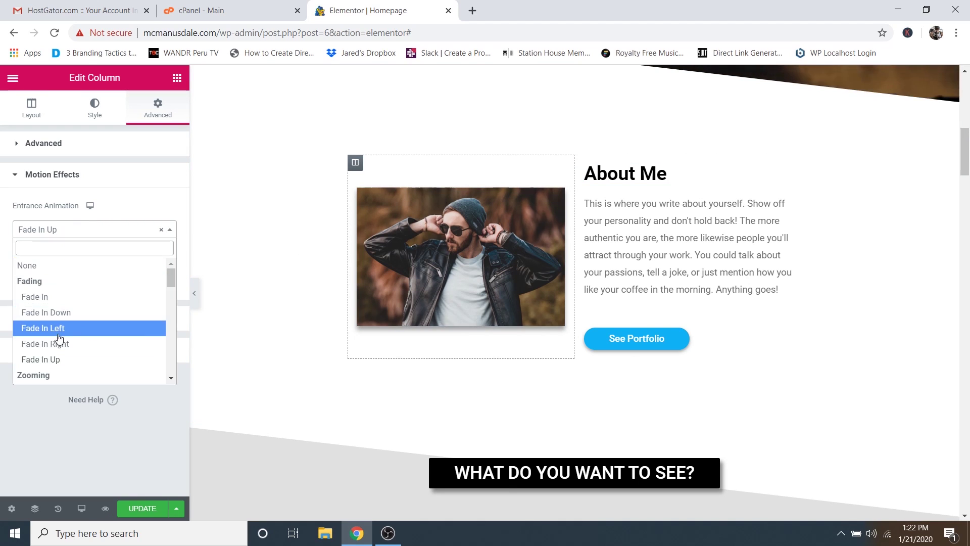
pyautogui.scroll(-3, 63, 283)
pyautogui.click(58, 265)
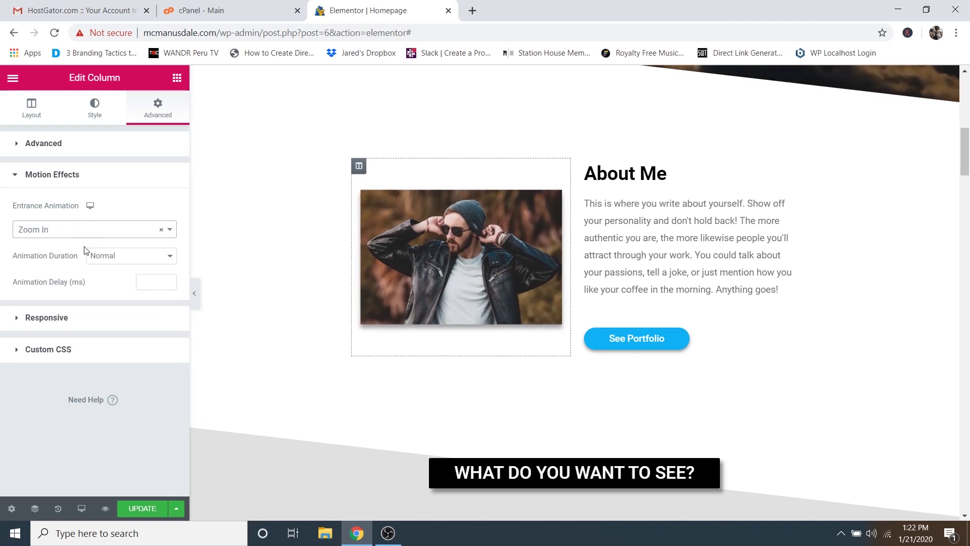
pyautogui.click(78, 232)
pyautogui.scroll(3, 76, 329)
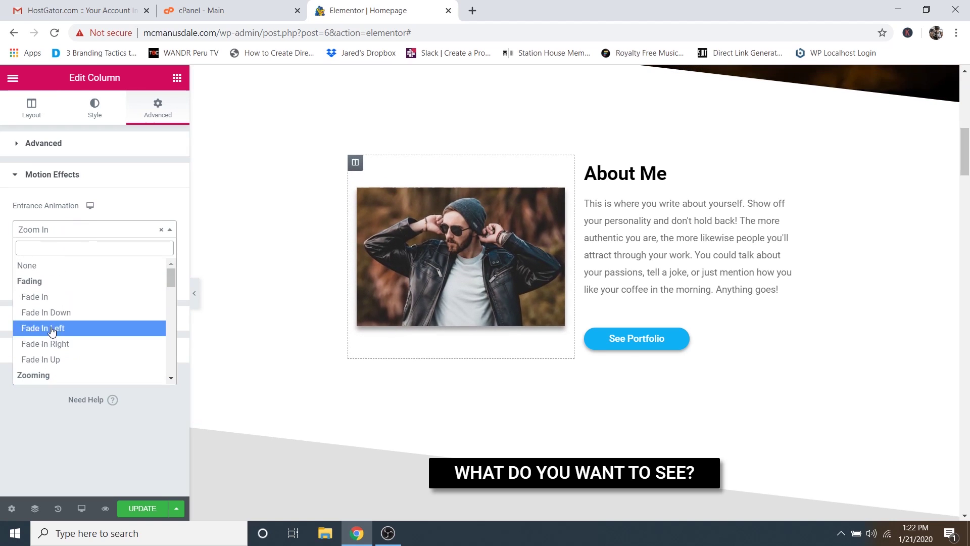
pyautogui.click(56, 299)
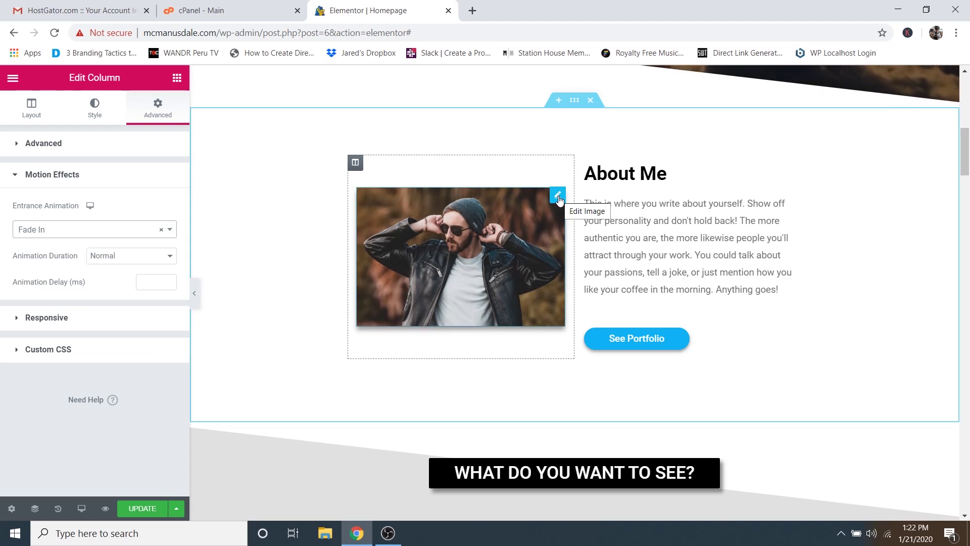
pyautogui.click(558, 197)
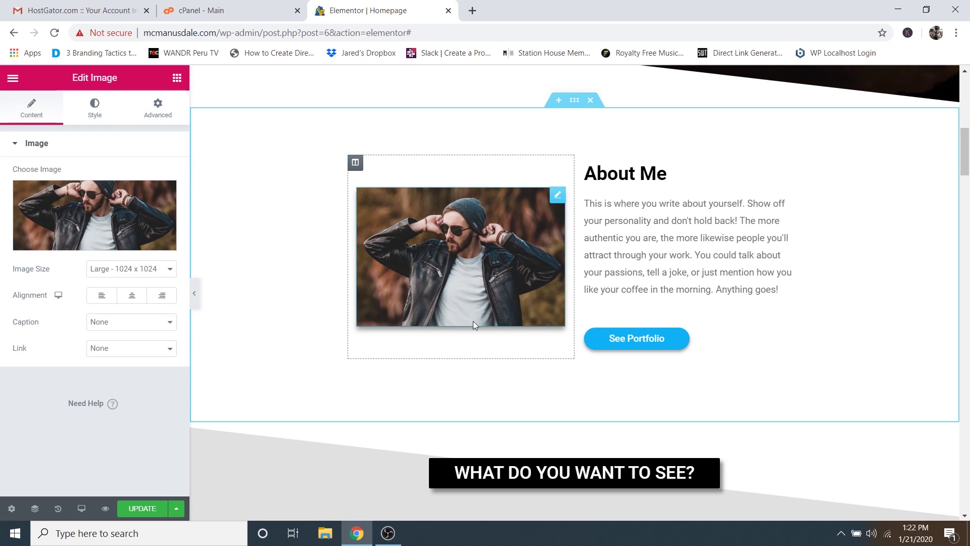
# - Expand the photo's Advanced Motion Effects, showing Entrance Animation at Default, and scroll the page
pyautogui.click(163, 112)
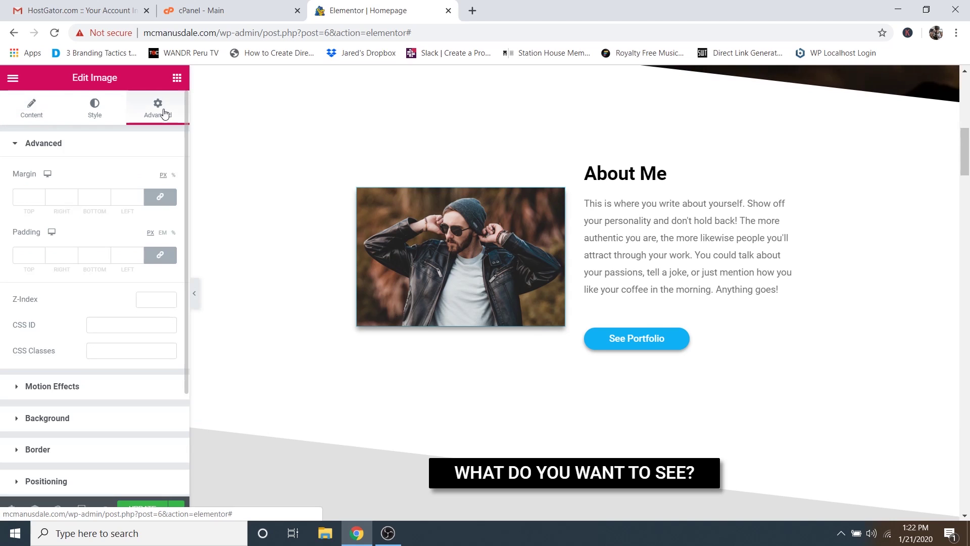
pyautogui.click(52, 387)
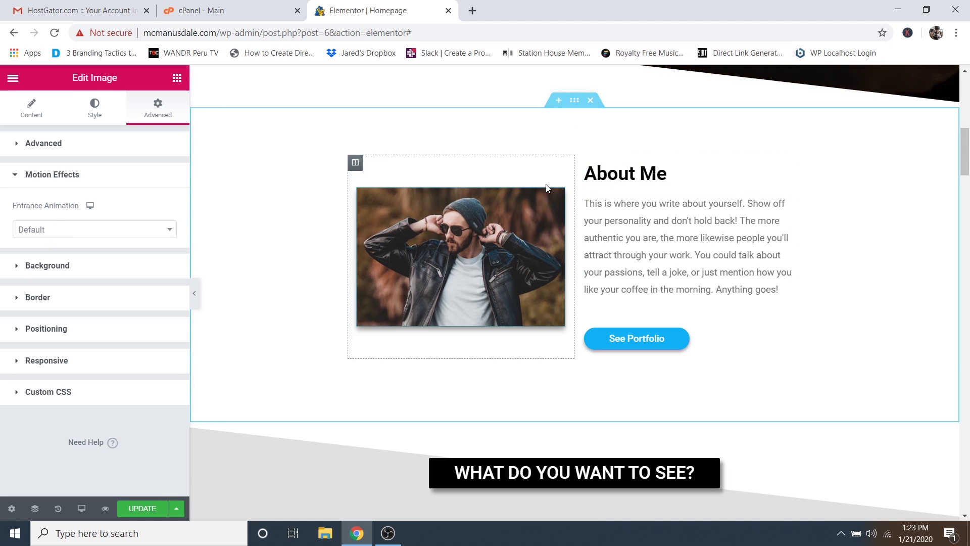
pyautogui.scroll(2, 617, 320)
pyautogui.scroll(-1, 468, 262)
pyautogui.scroll(-7, 468, 260)
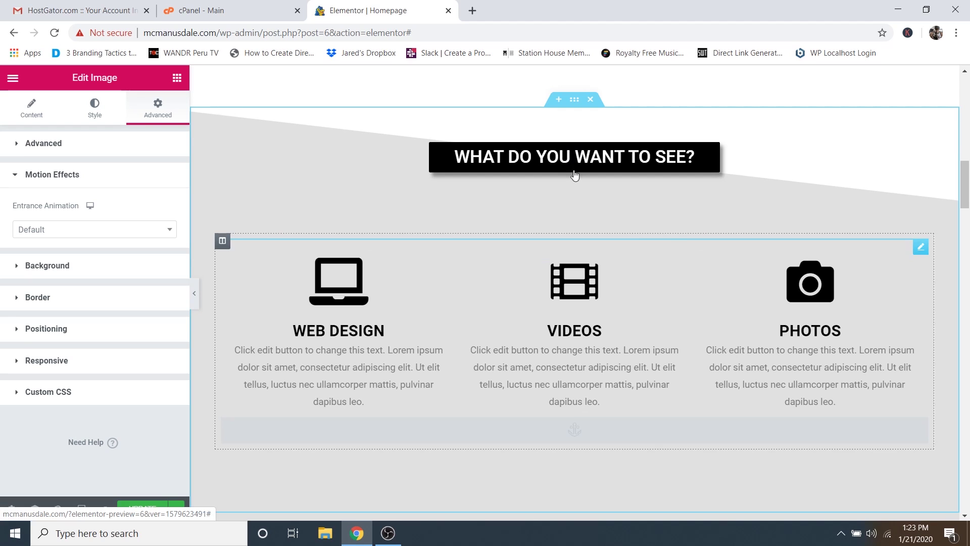
pyautogui.scroll(1, 587, 182)
pyautogui.scroll(1, 546, 234)
pyautogui.scroll(-5, 586, 217)
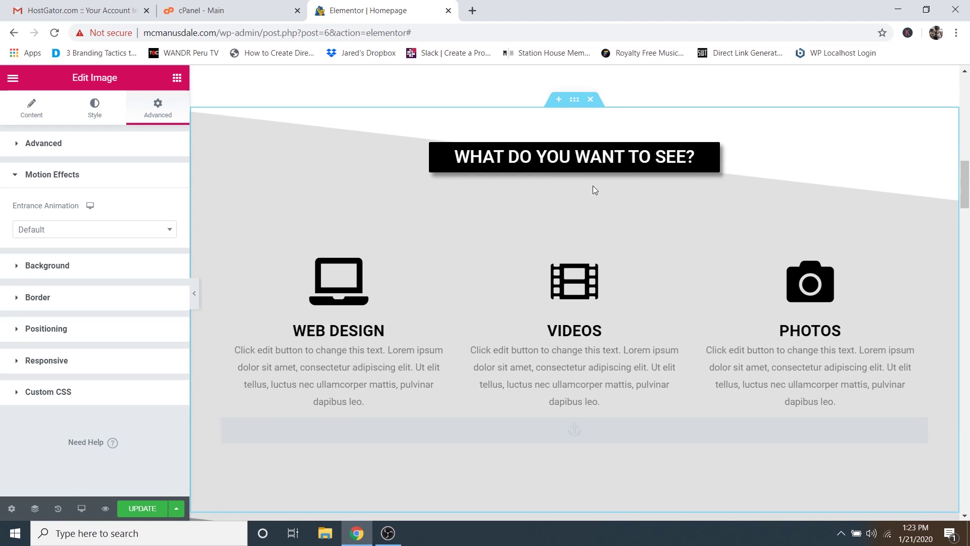
pyautogui.scroll(-9, 602, 201)
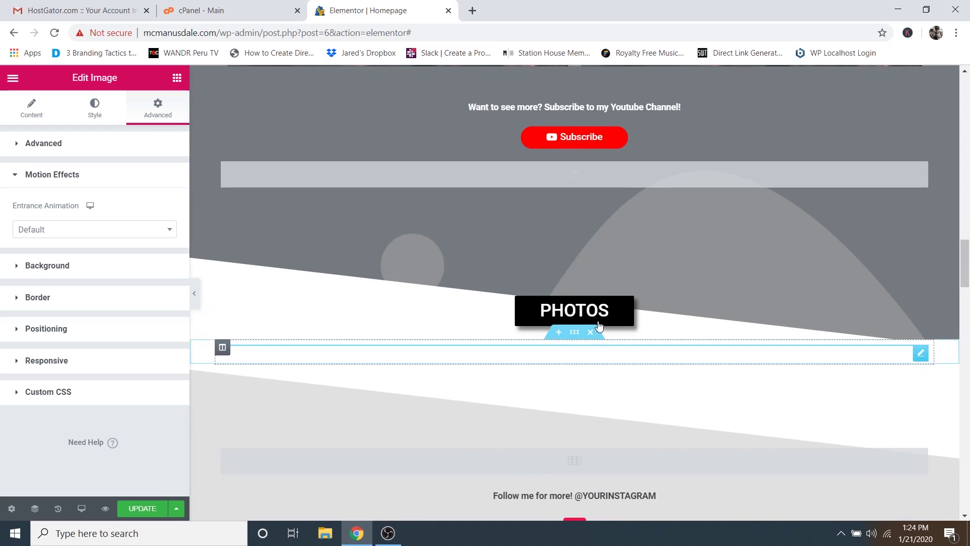
pyautogui.scroll(5, 607, 297)
pyautogui.scroll(9, 608, 297)
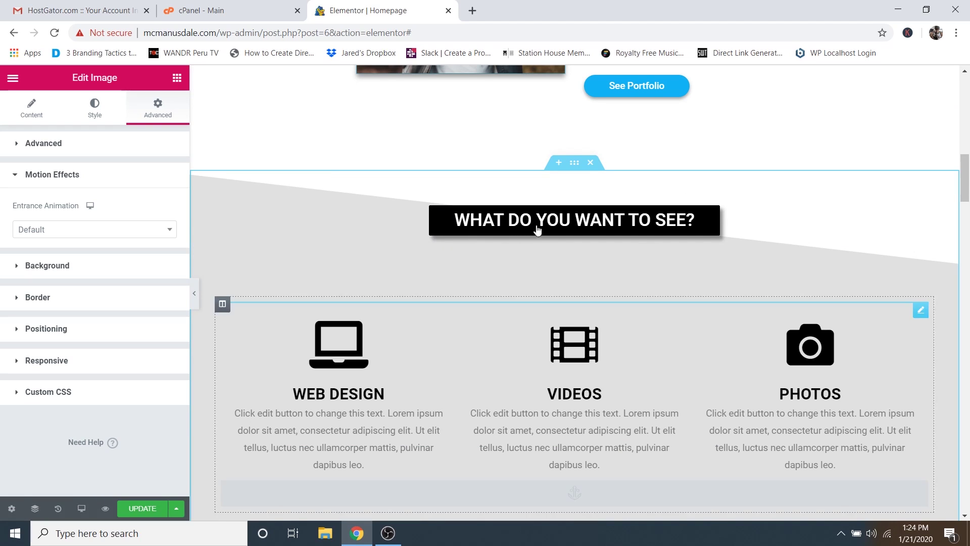
# - Open the WHAT DO YOU WANT TO SEE? button's settings and review its label and # link
pyautogui.click(589, 229)
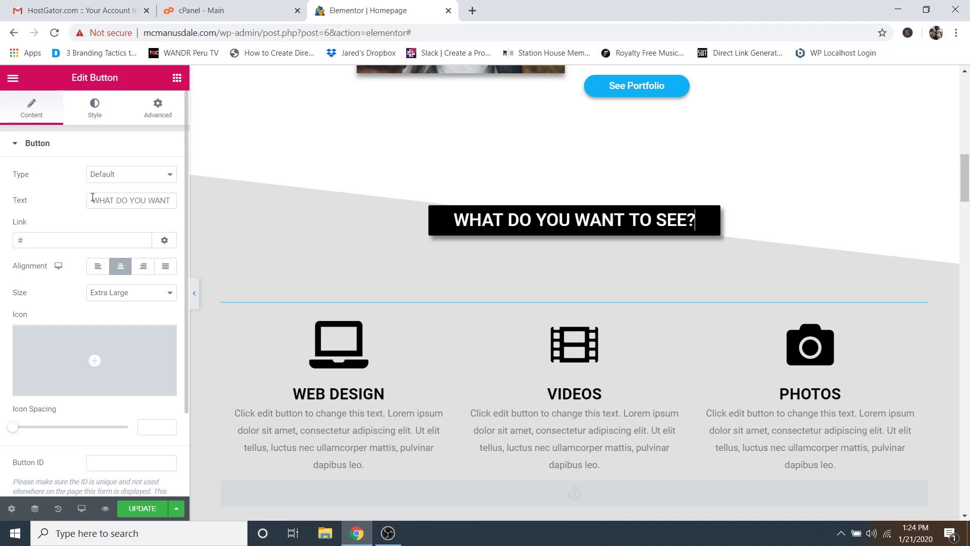
pyautogui.moveTo(92, 200); pyautogui.dragTo(169, 200)
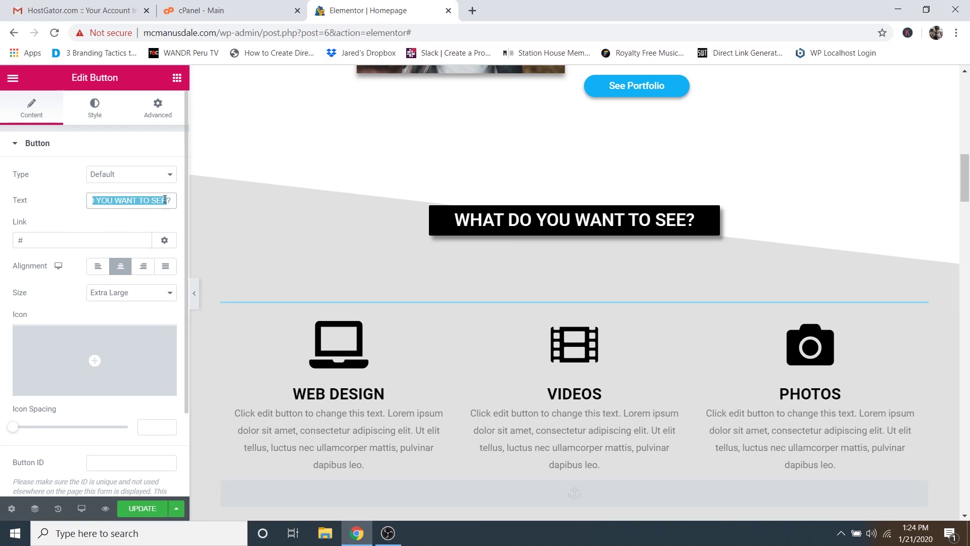
pyautogui.click(123, 198)
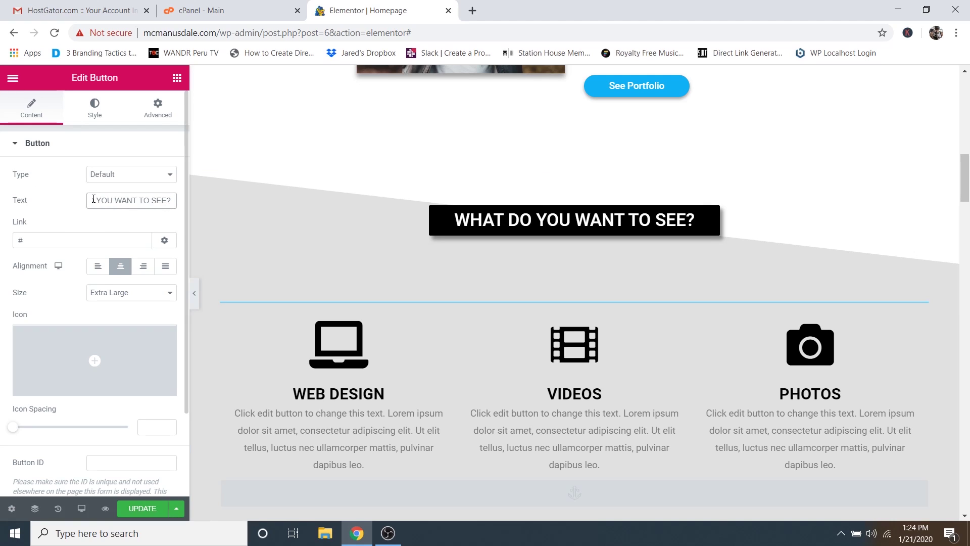
pyautogui.click(36, 240)
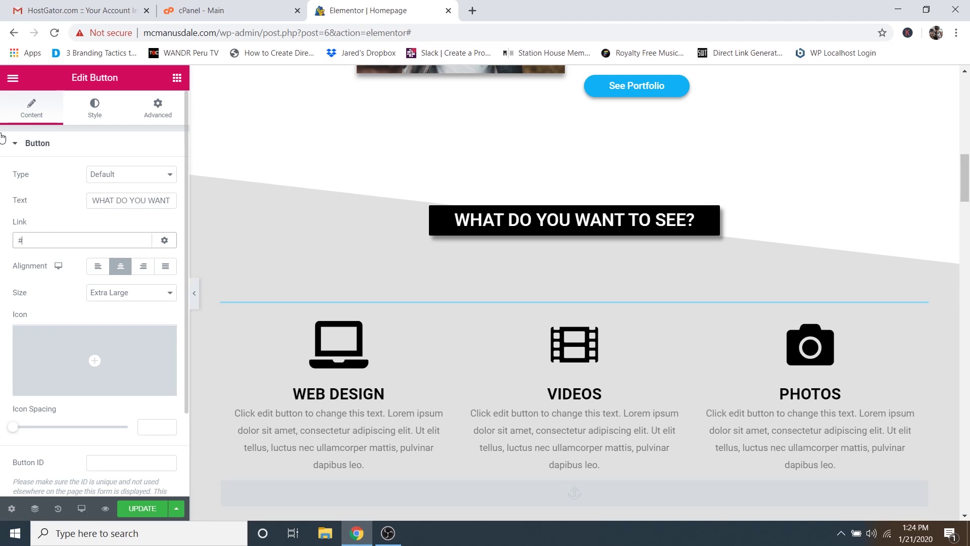
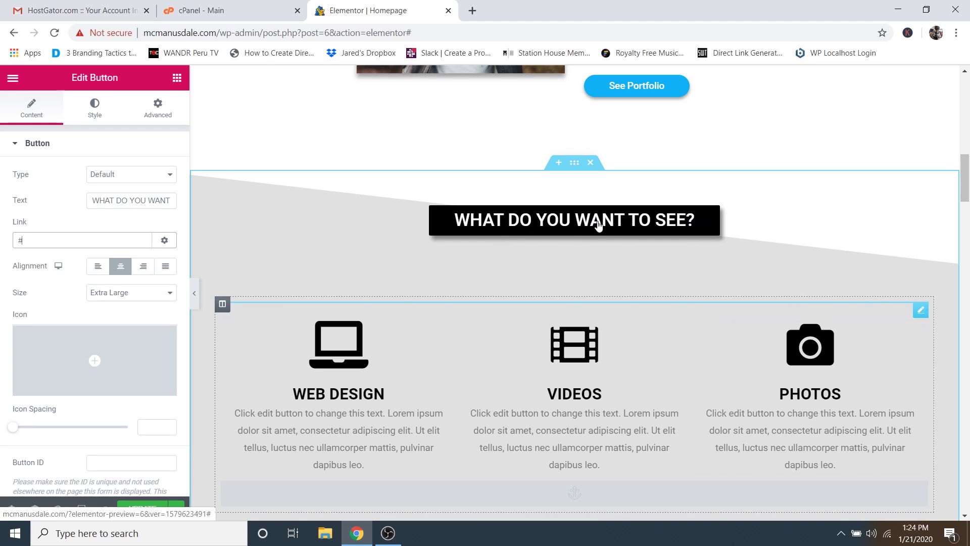
# - Adjust the button's Advanced margin top, leaving it at -154 px
pyautogui.click(162, 118)
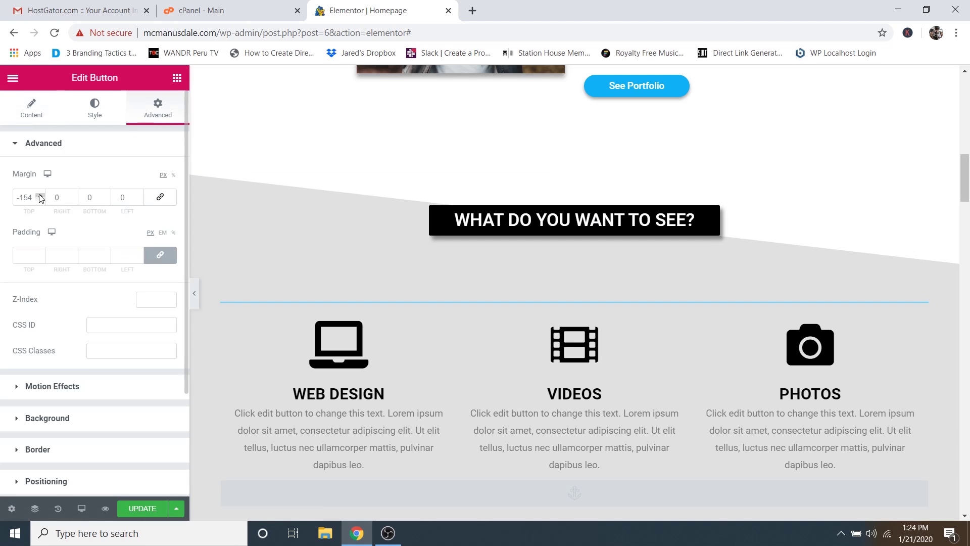
pyautogui.moveTo(41, 195); pyautogui.dragTo(39, 198)
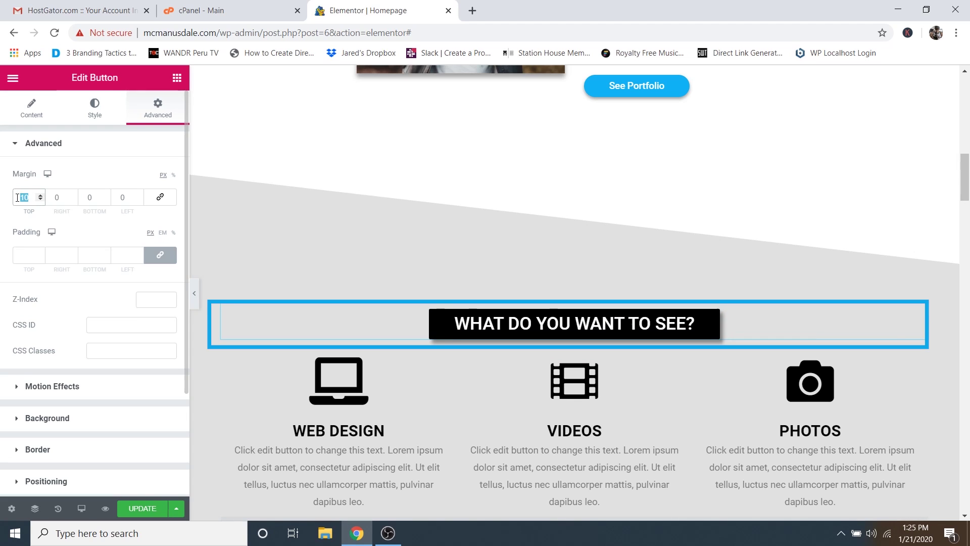
pyautogui.moveTo(40, 199); pyautogui.dragTo(41, 200)
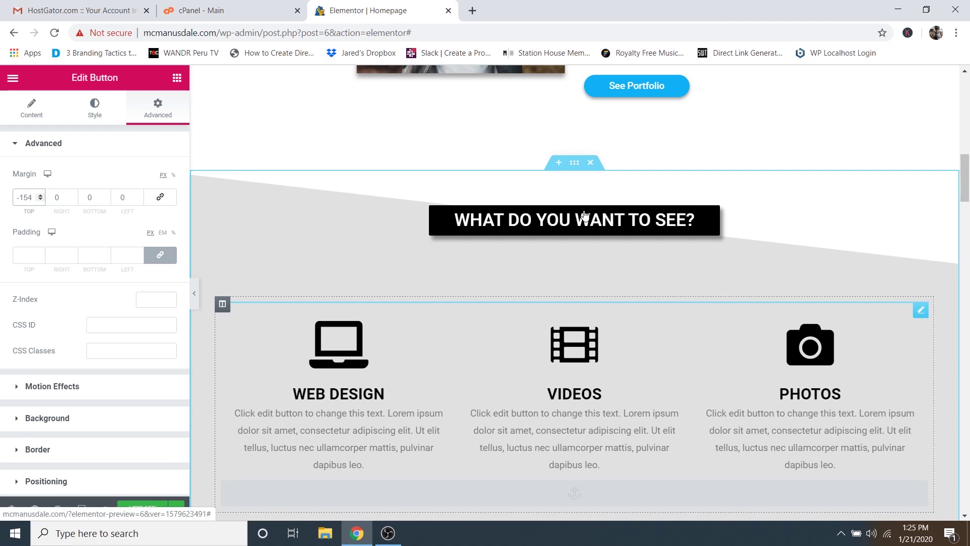
# - Open the WEB DESIGN icon box settings and check its #webdesign link
pyautogui.scroll(-2, 585, 216)
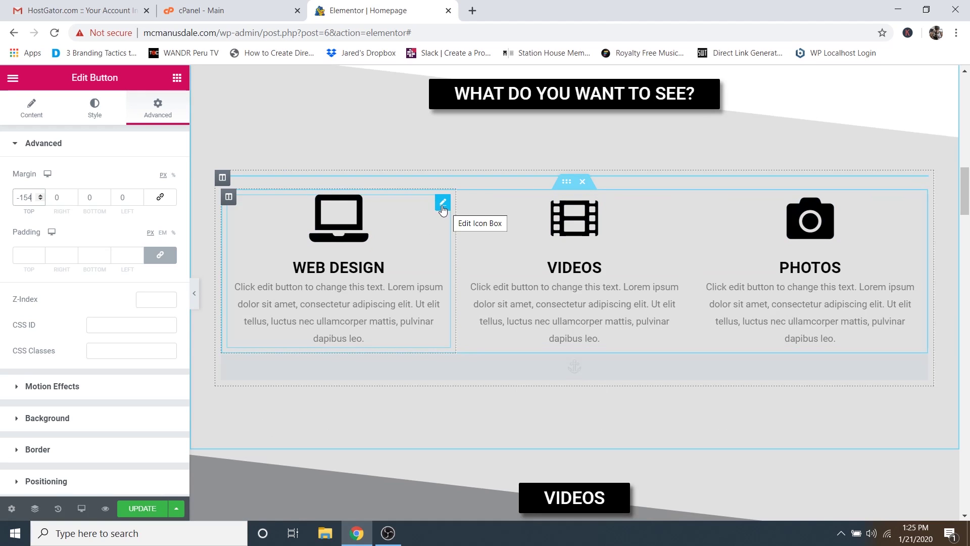
pyautogui.click(442, 203)
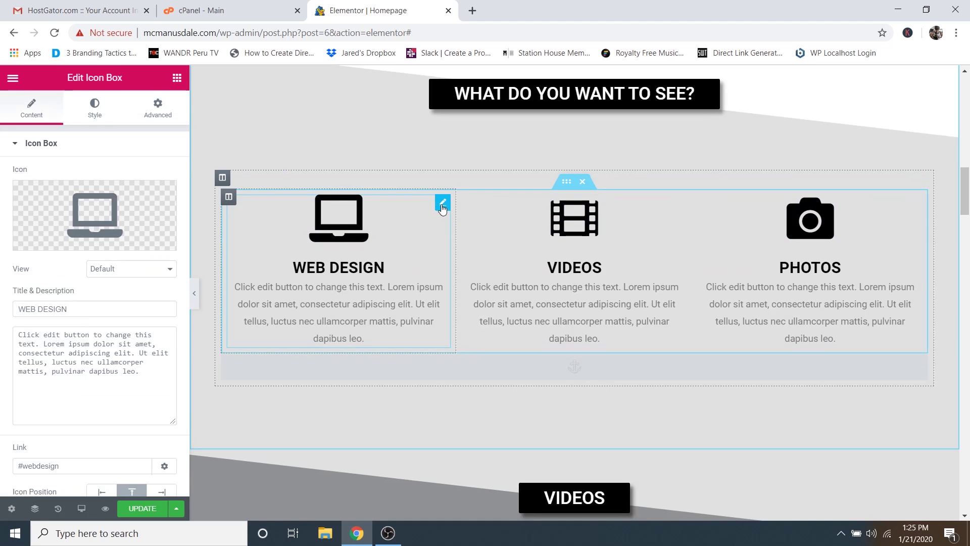
pyautogui.moveTo(59, 243)
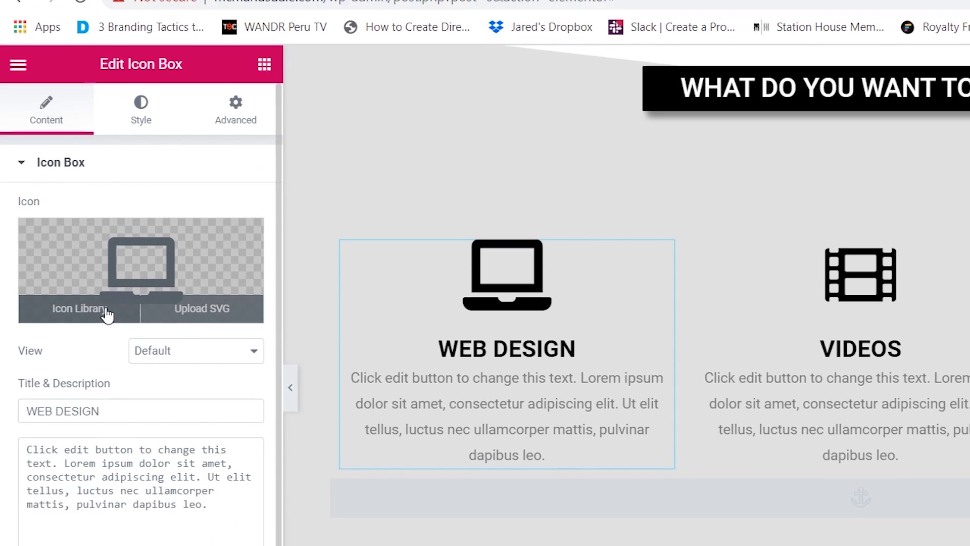
pyautogui.scroll(-3, 112, 397)
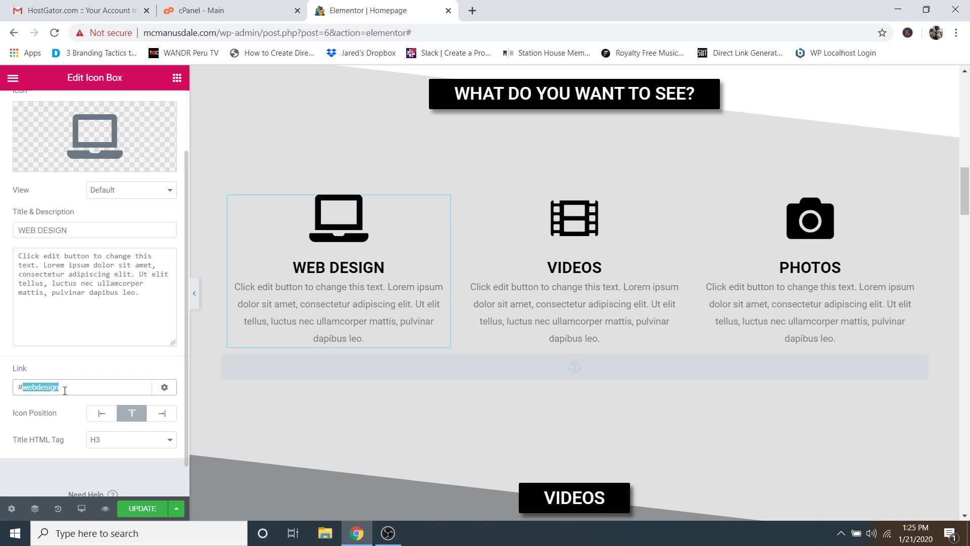
pyautogui.scroll(-20, 379, 294)
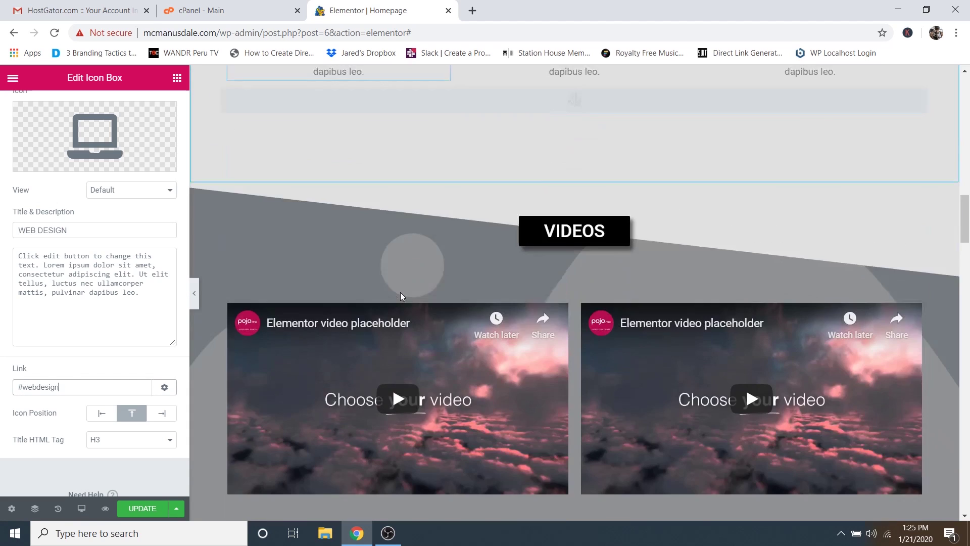
pyautogui.scroll(-9, 548, 300)
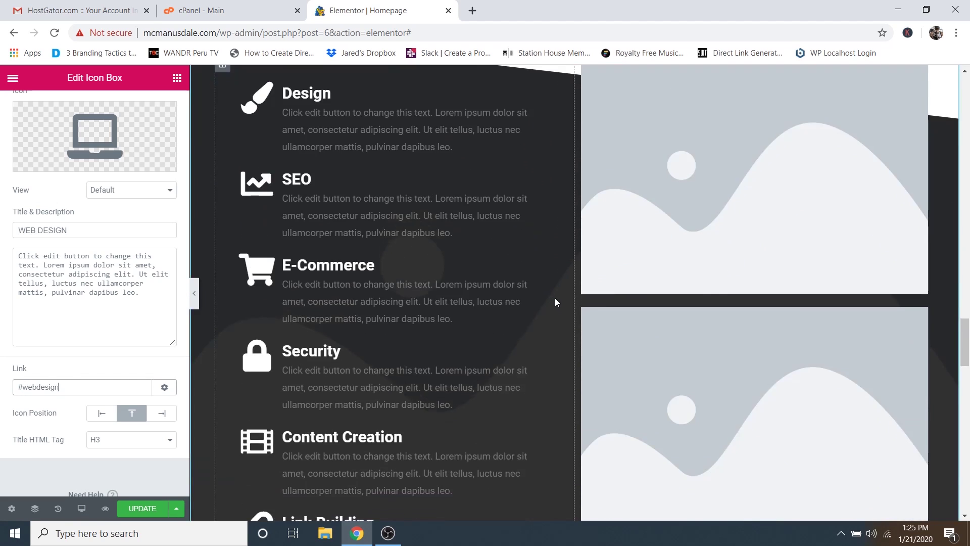
pyautogui.scroll(5, 556, 297)
pyautogui.scroll(2, 593, 143)
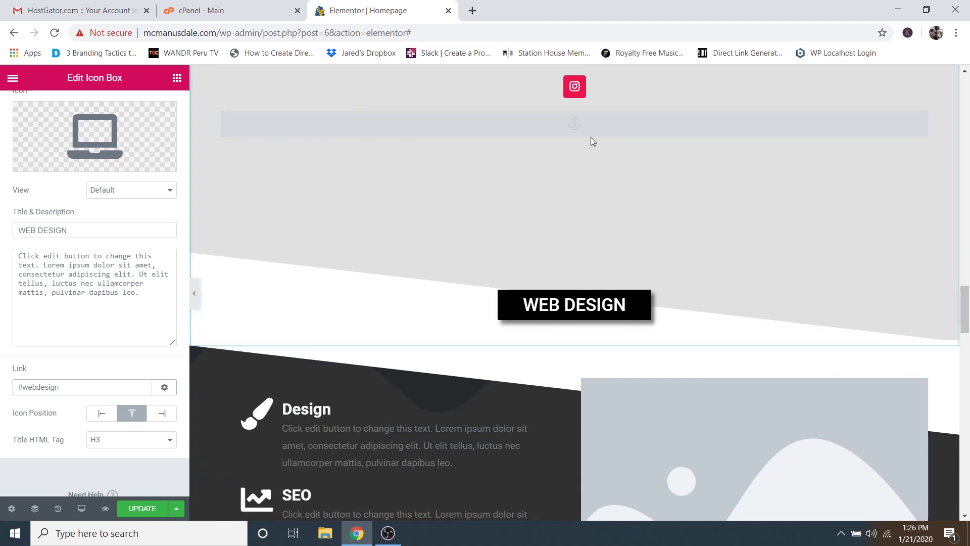
pyautogui.scroll(8, 491, 238)
pyautogui.scroll(4, 355, 296)
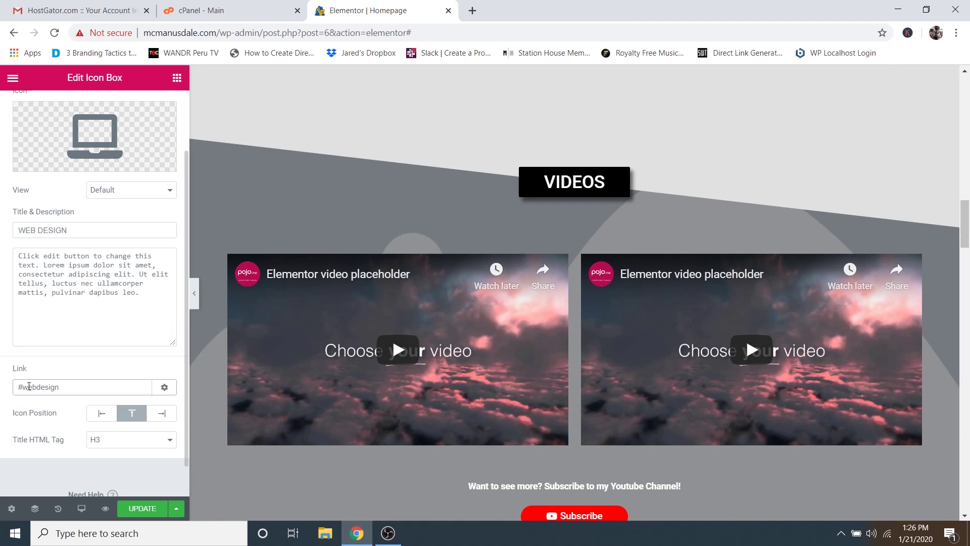
pyautogui.scroll(-12, 496, 386)
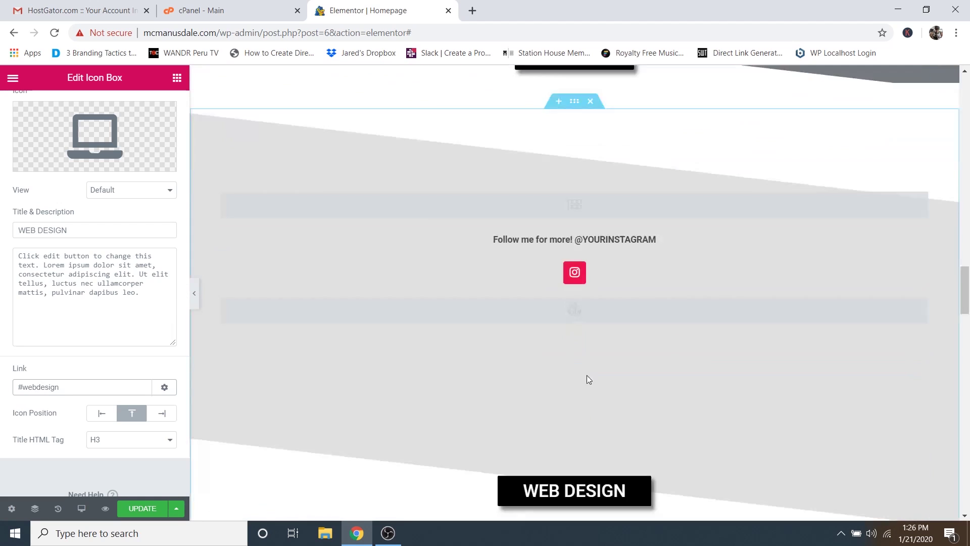
pyautogui.scroll(2, 598, 374)
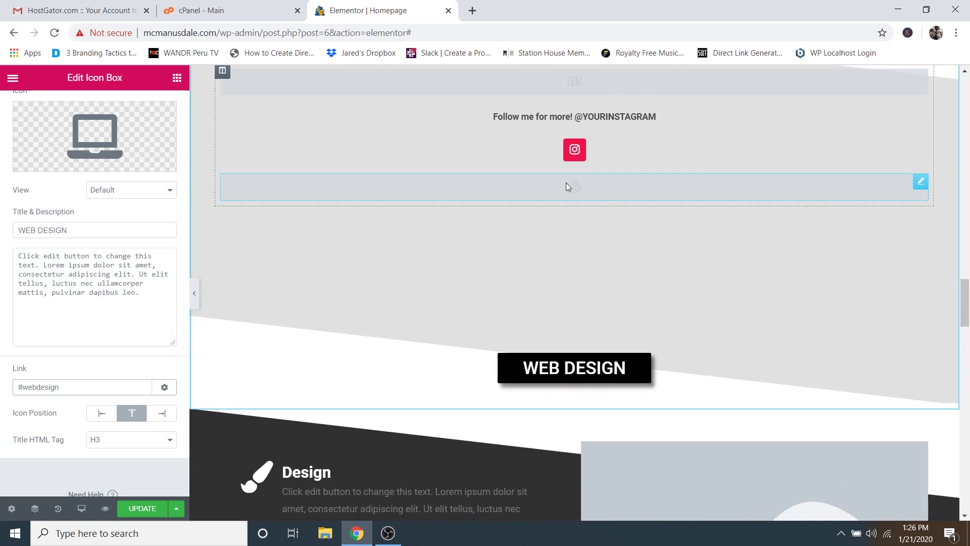
pyautogui.scroll(15, 586, 185)
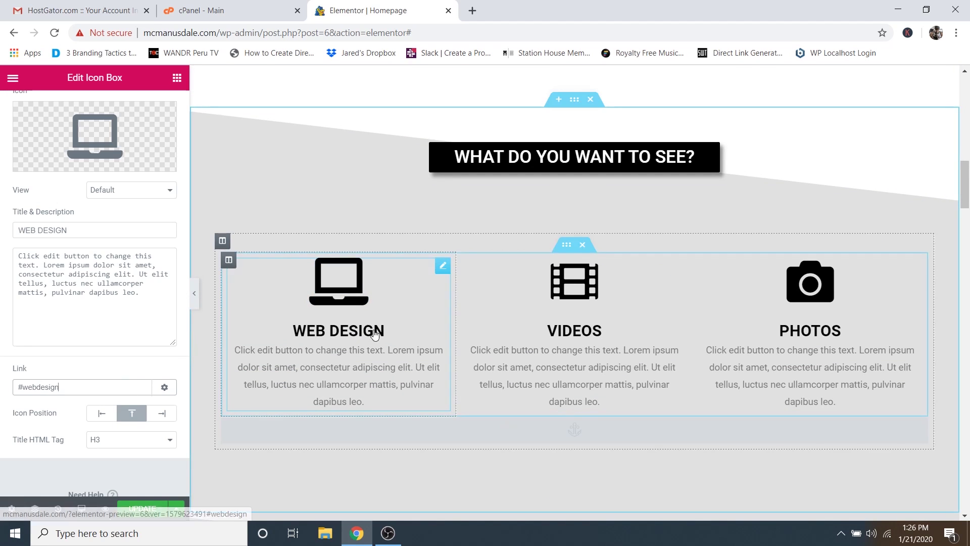
# - Test the laptop icon's link, jumping to the WEB DESIGN section
pyautogui.click(348, 288)
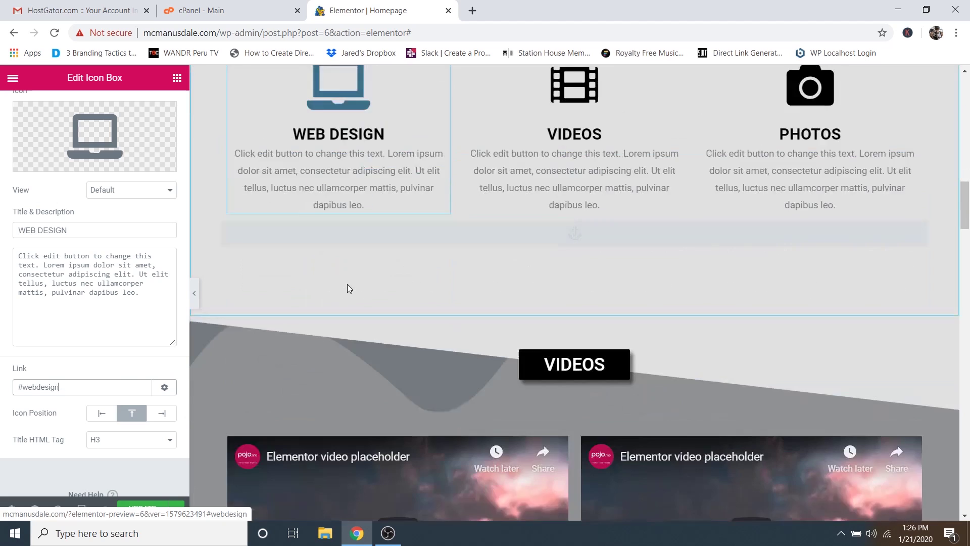
pyautogui.scroll(20, 430, 299)
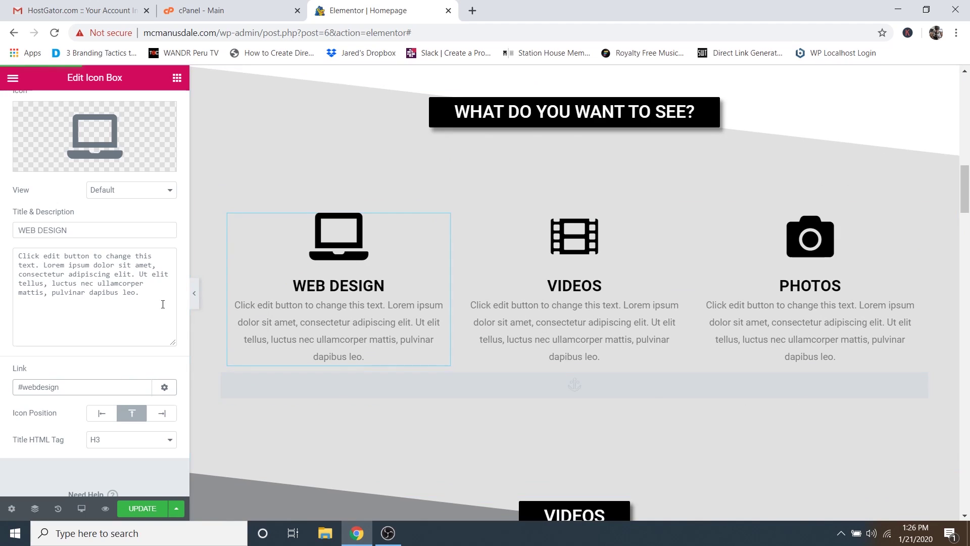
pyautogui.scroll(2, 86, 223)
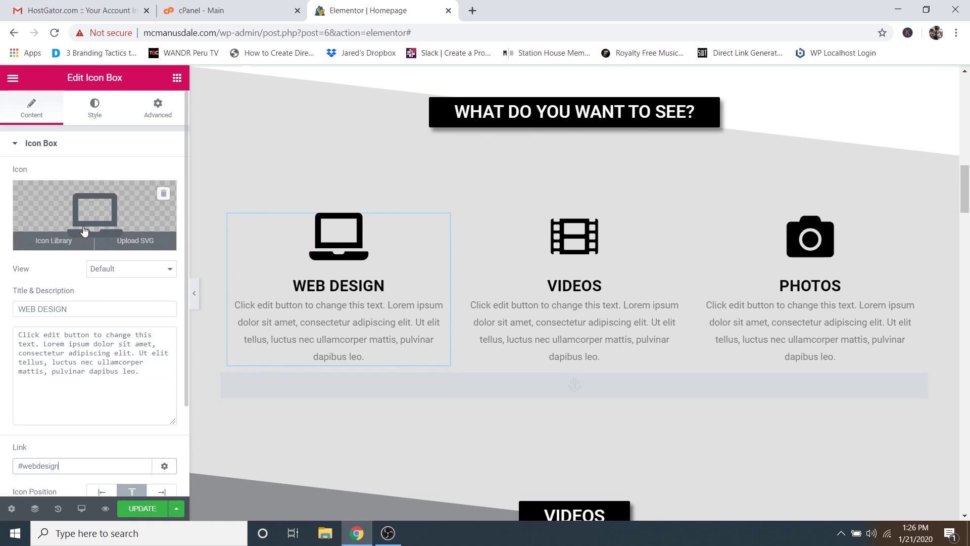
# - Try a red primary colour on the laptop icon, then keep it pure black
pyautogui.click(99, 112)
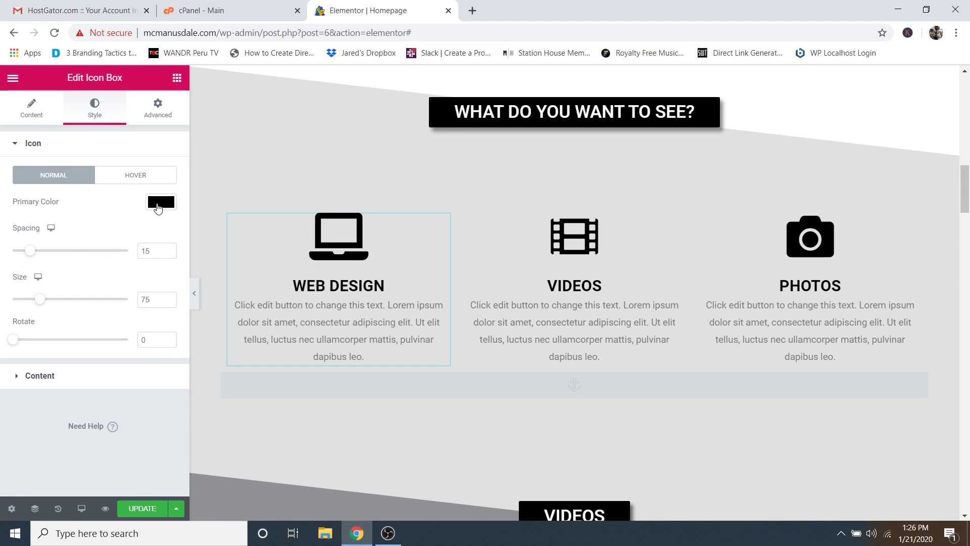
pyautogui.click(158, 202)
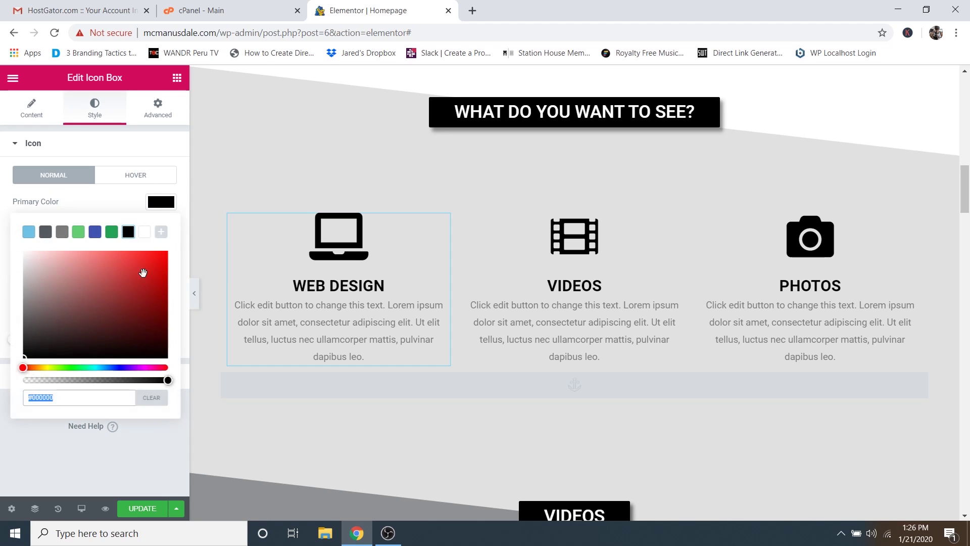
pyautogui.click(105, 270)
pyautogui.moveTo(105, 270); pyautogui.dragTo(166, 255)
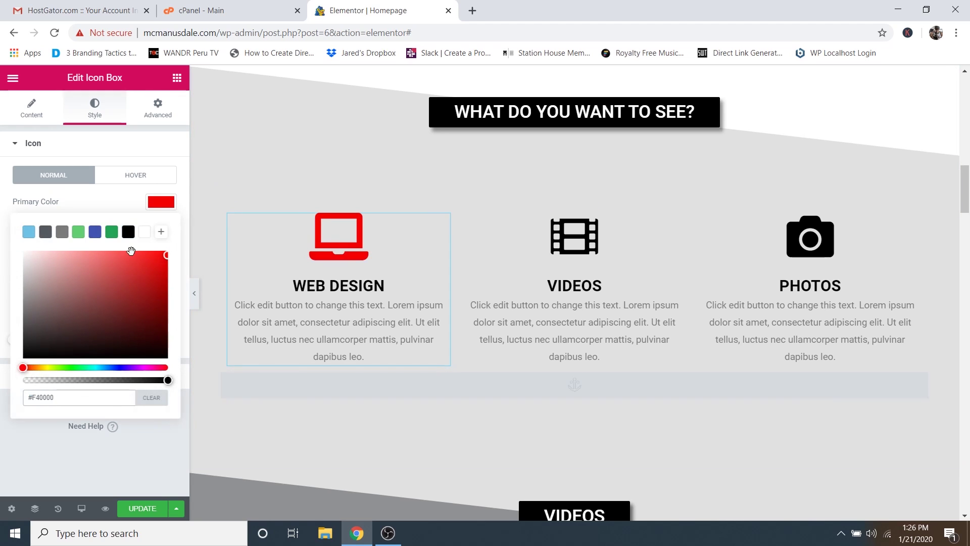
pyautogui.click(130, 231)
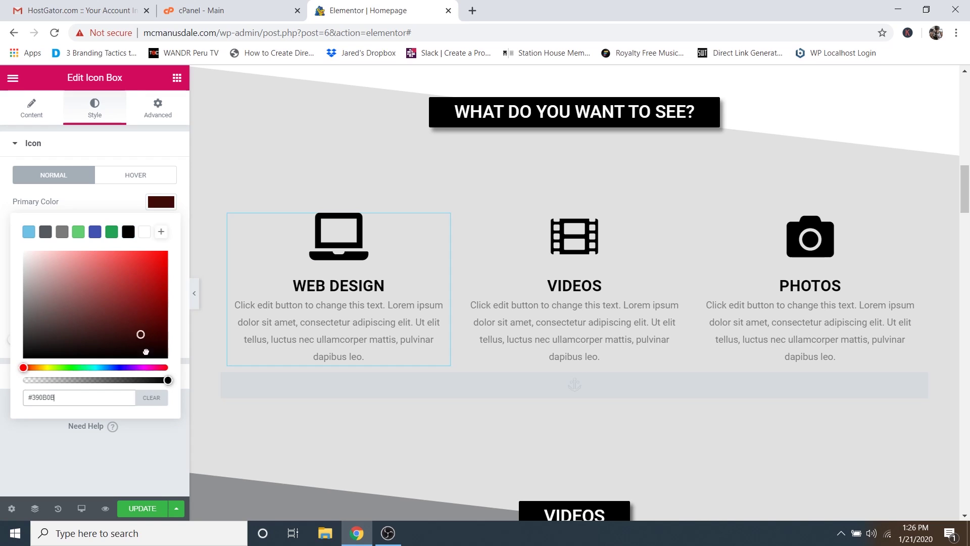
pyautogui.click(112, 193)
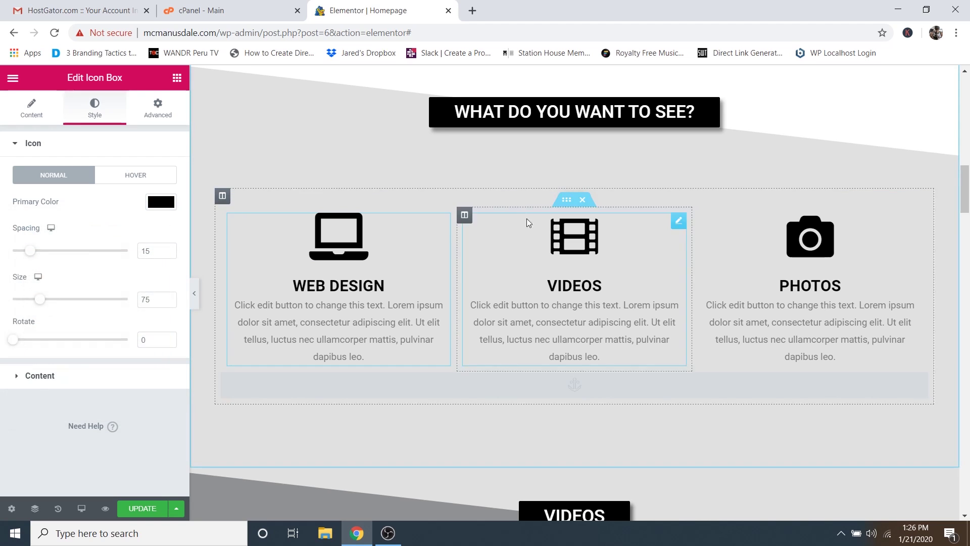
pyautogui.click(167, 209)
pyautogui.moveTo(113, 268); pyautogui.dragTo(176, 367)
pyautogui.click(114, 206)
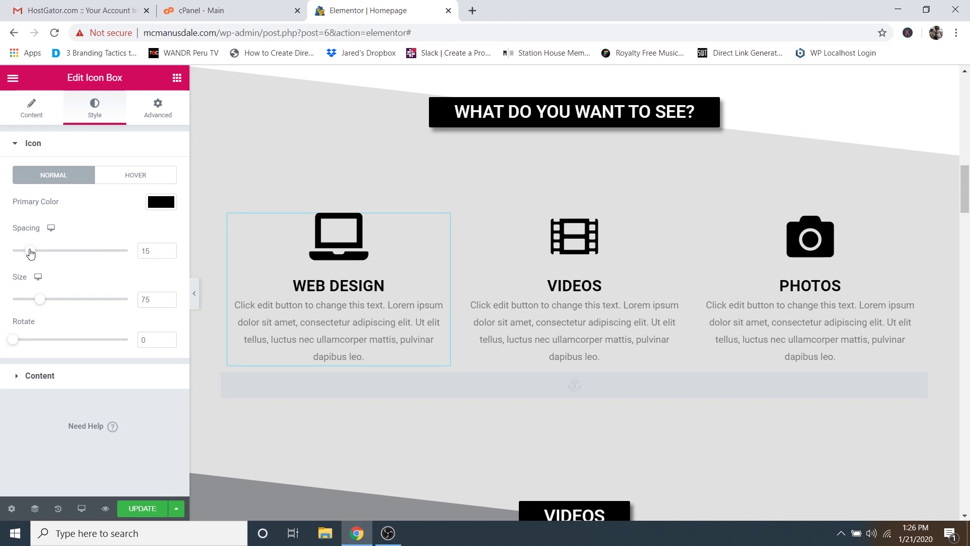
# - Undo trial spacing, size and rotation changes, keeping size 75 upright, and view the blue Grow hover styling
pyautogui.moveTo(30, 253); pyautogui.dragTo(62, 254)
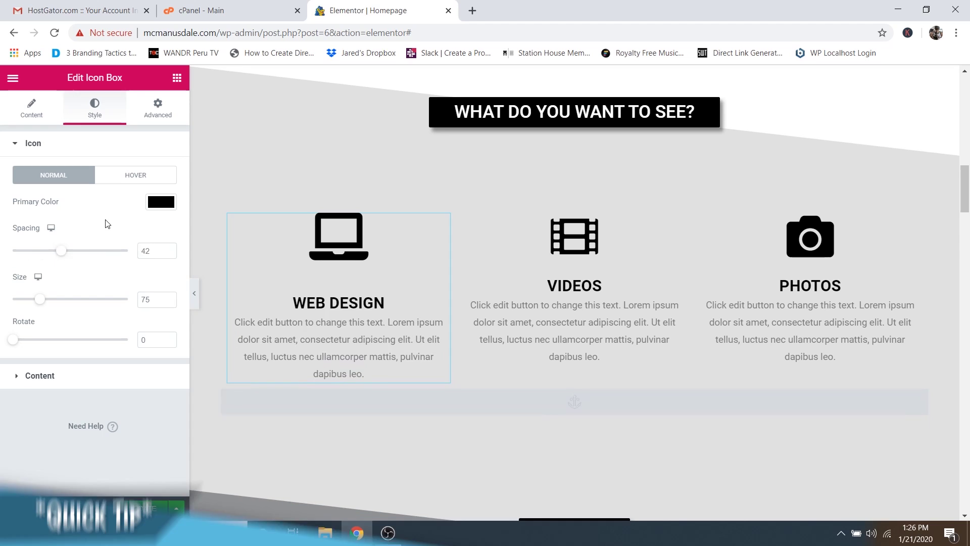
pyautogui.hotkey('ctrl', 'z')
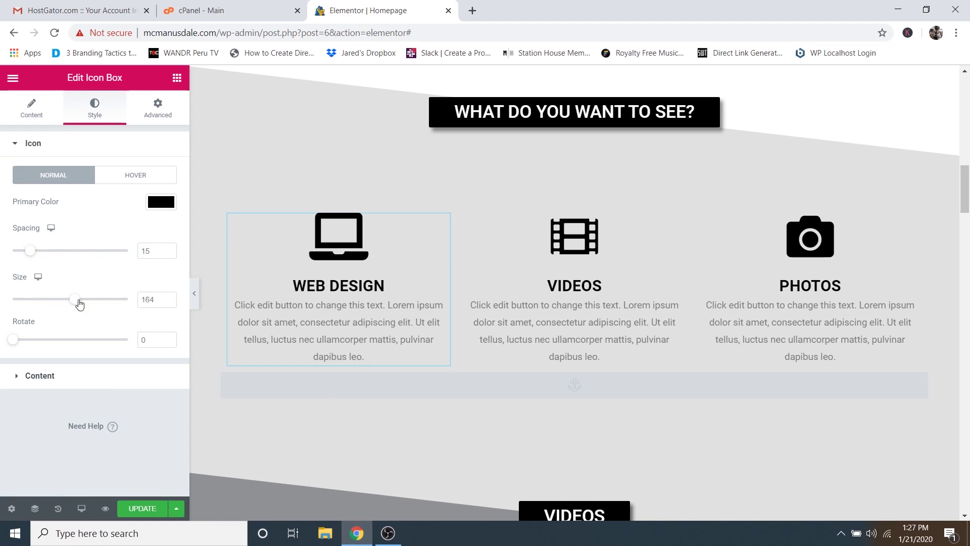
pyautogui.moveTo(80, 304); pyautogui.dragTo(96, 304)
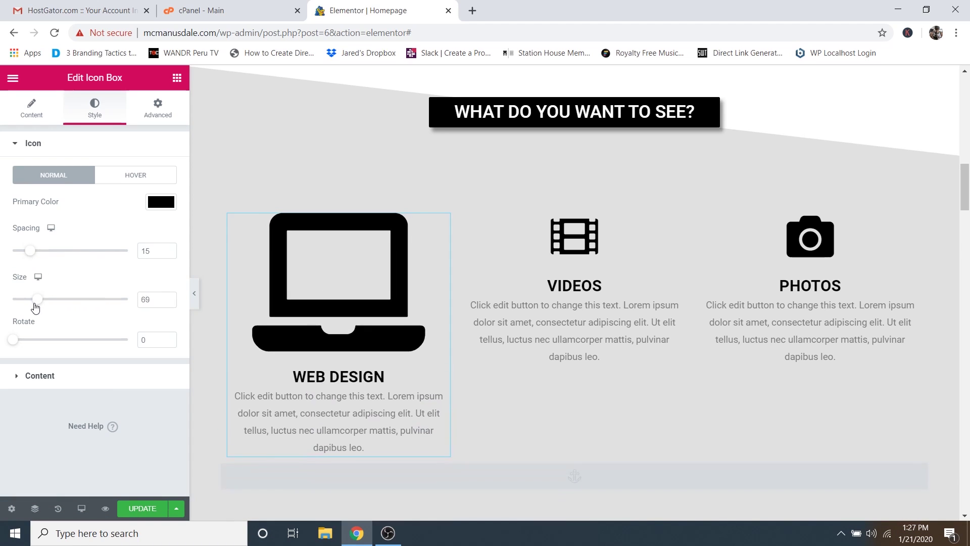
pyautogui.moveTo(35, 306); pyautogui.dragTo(29, 306)
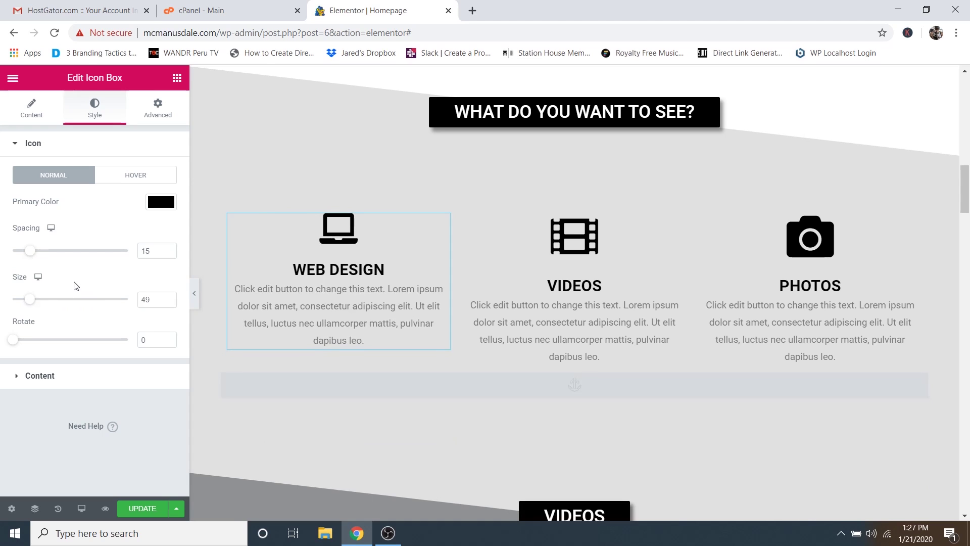
pyautogui.hotkey('ctrl', 'z')
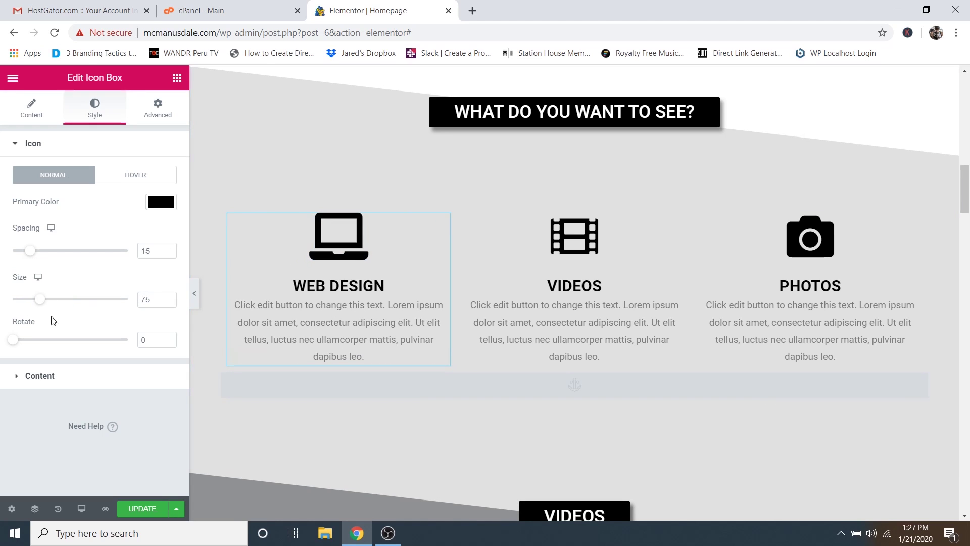
pyautogui.moveTo(15, 342)
pyautogui.mouseDown()
pyautogui.moveTo(50, 340)
pyautogui.moveTo(16, 346)
pyautogui.mouseUp()
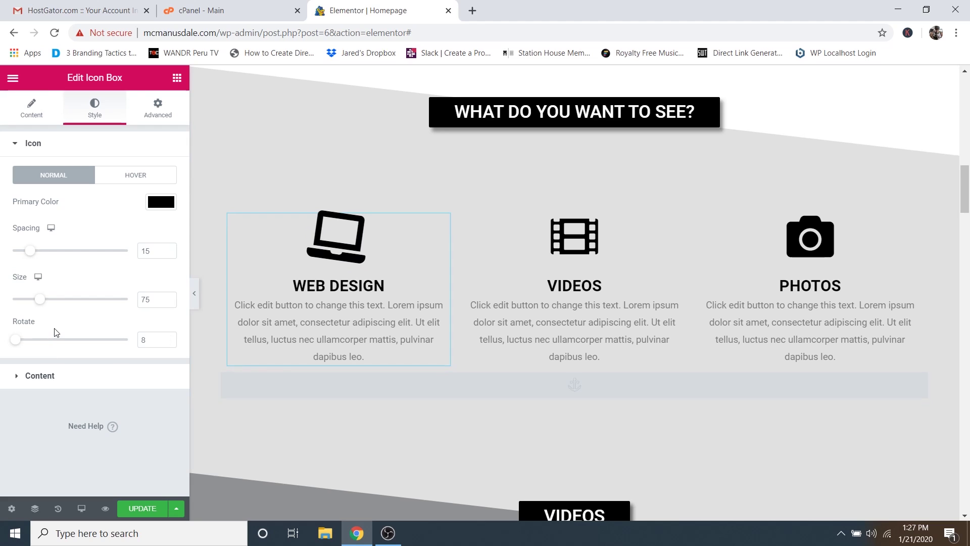
pyautogui.hotkey('ctrl', 'z')
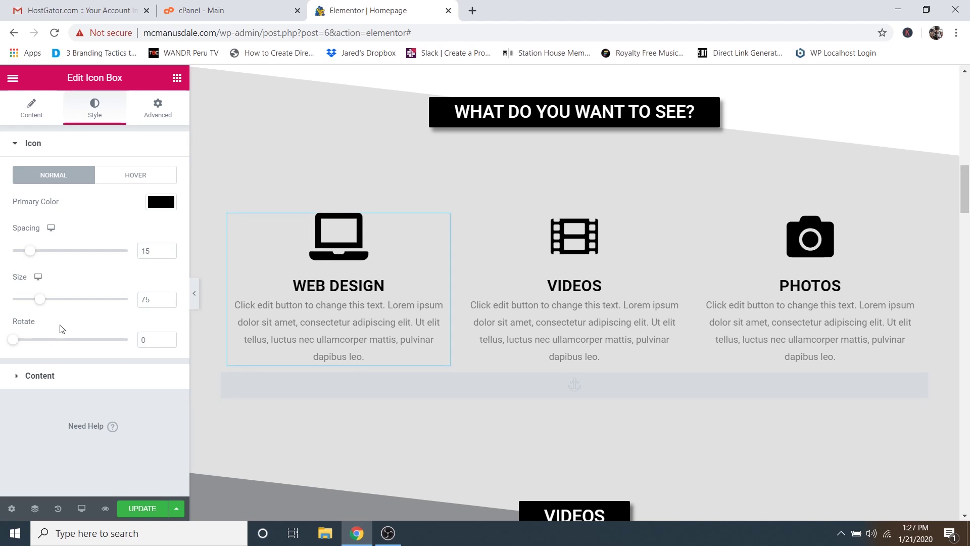
pyautogui.click(134, 176)
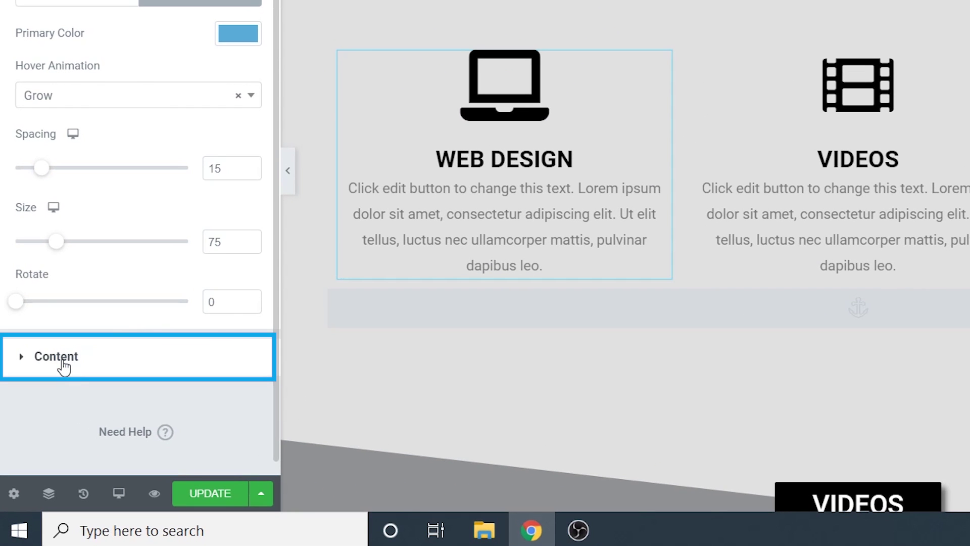
# - Expand the icon box's Content style: alignment, Top vertical alignment, title and description colours
pyautogui.click(62, 362)
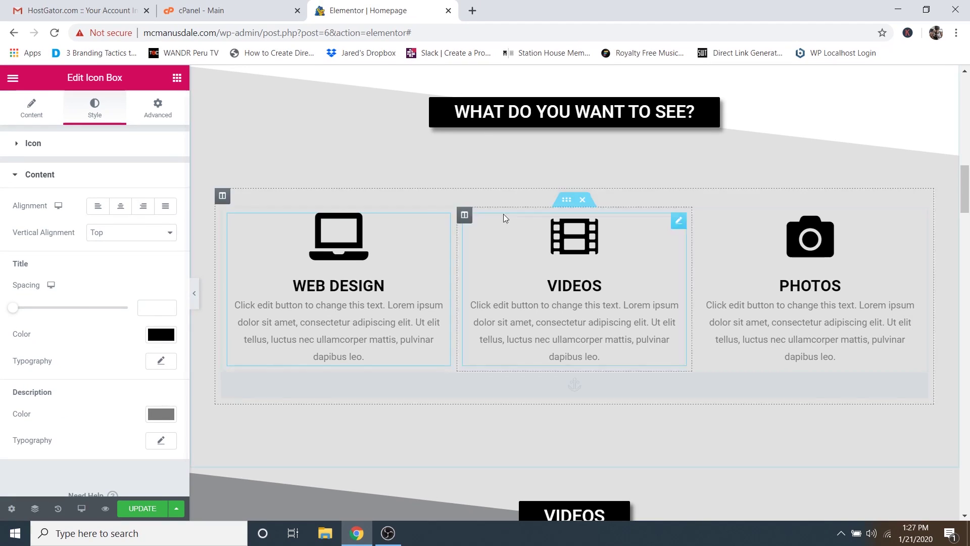
pyautogui.scroll(10, 503, 218)
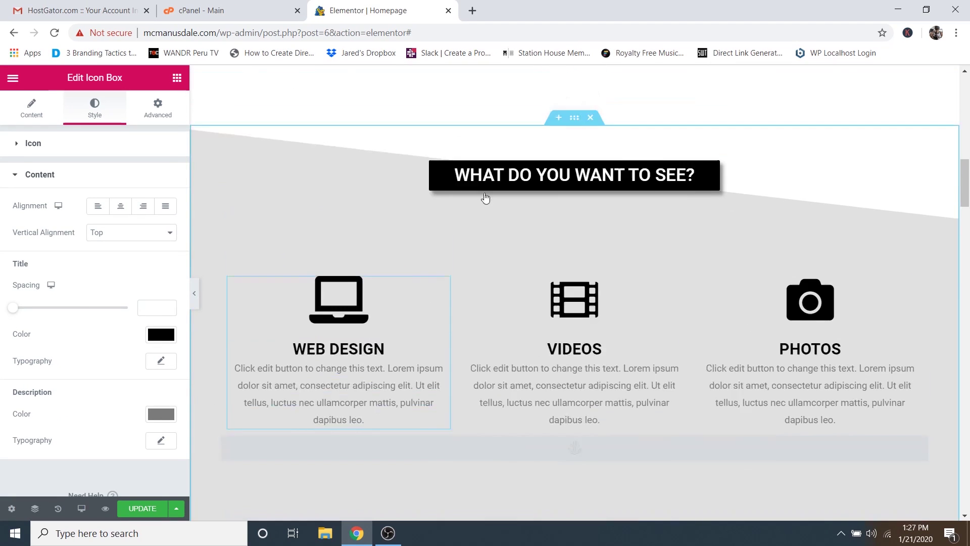
pyautogui.scroll(-13, 644, 298)
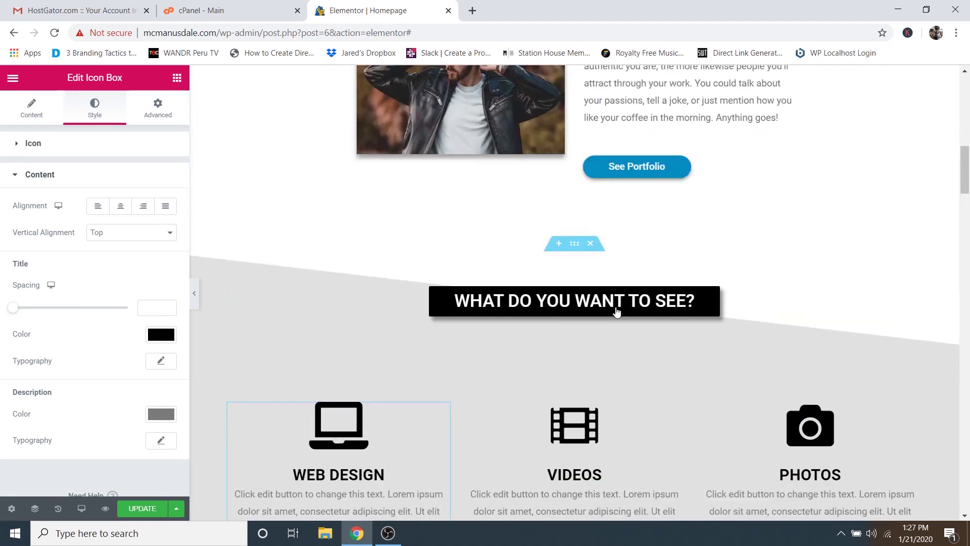
pyautogui.scroll(1, 656, 208)
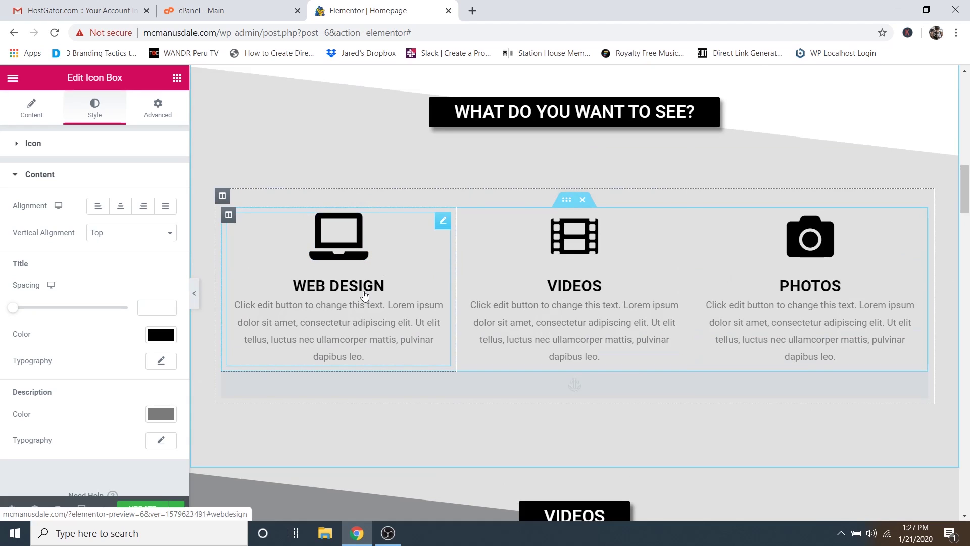
# - Delete the Videos and Photos boxes, duplicate and move Web Design, then undo it all
pyautogui.rightClick(682, 226)
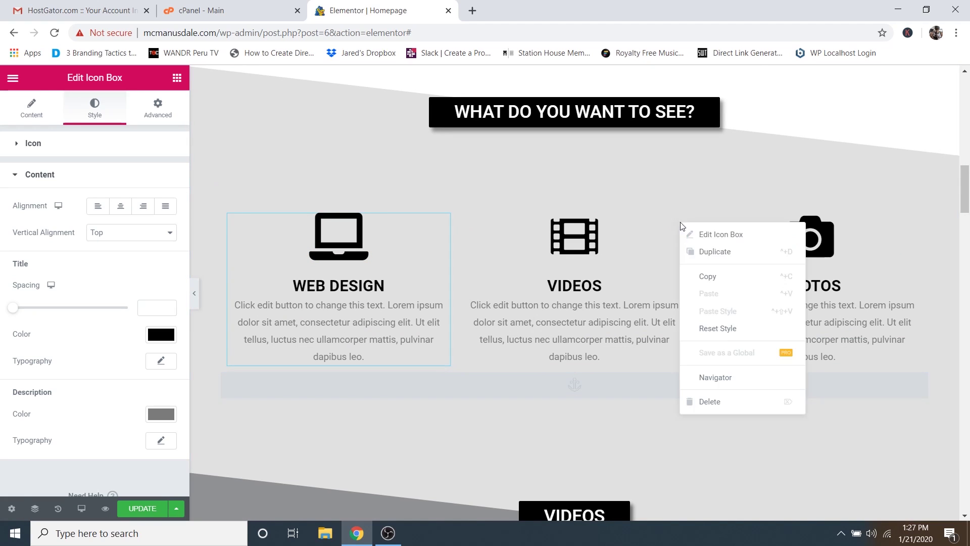
pyautogui.click(720, 403)
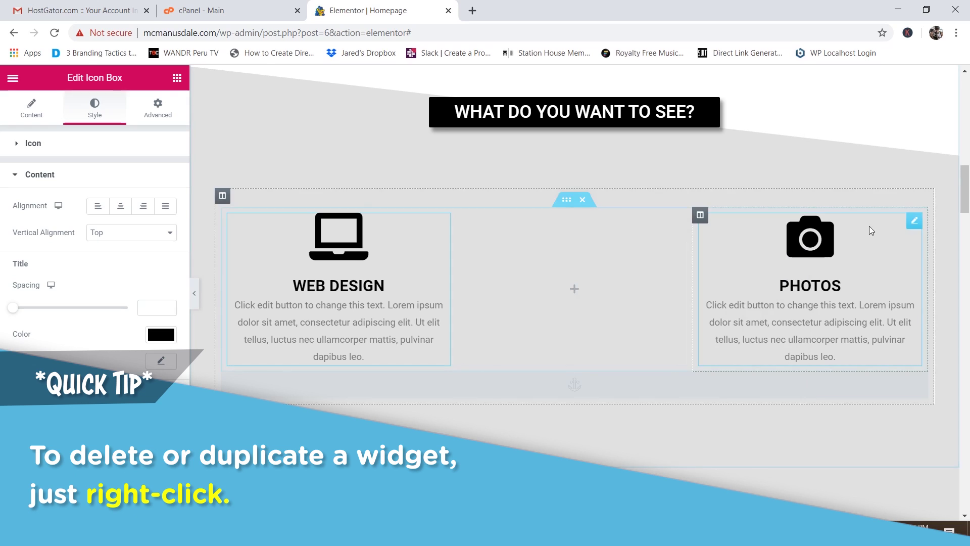
pyautogui.rightClick(919, 223)
pyautogui.click(891, 402)
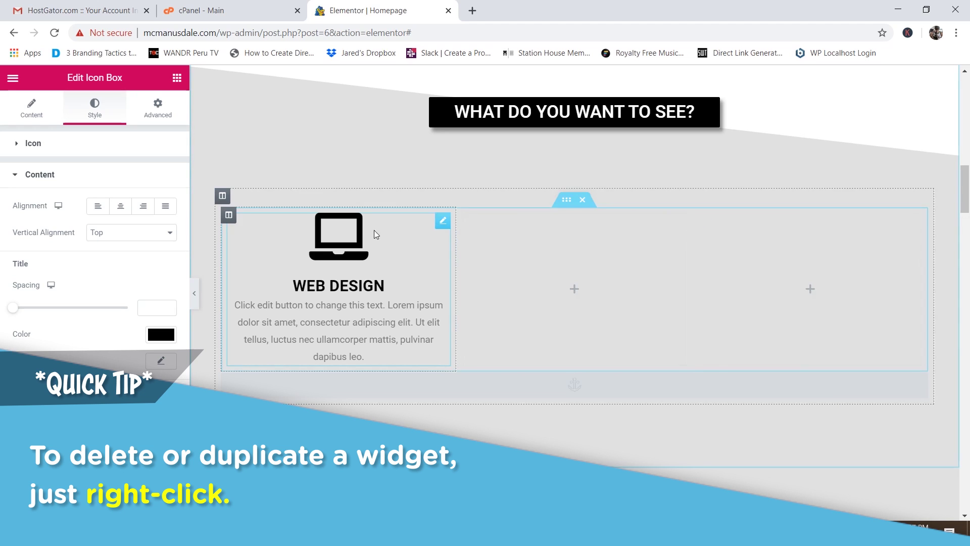
pyautogui.rightClick(443, 228)
pyautogui.click(472, 255)
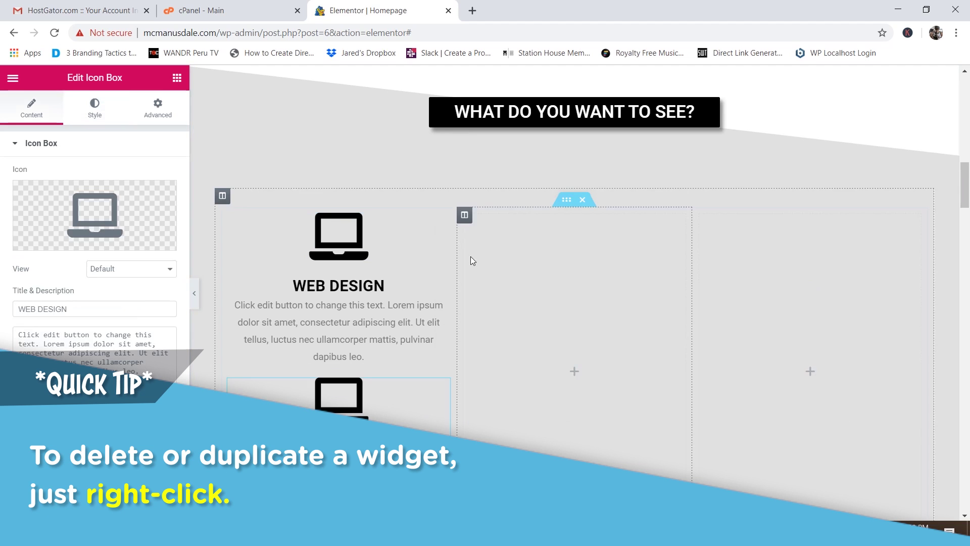
pyautogui.moveTo(440, 386); pyautogui.dragTo(580, 294)
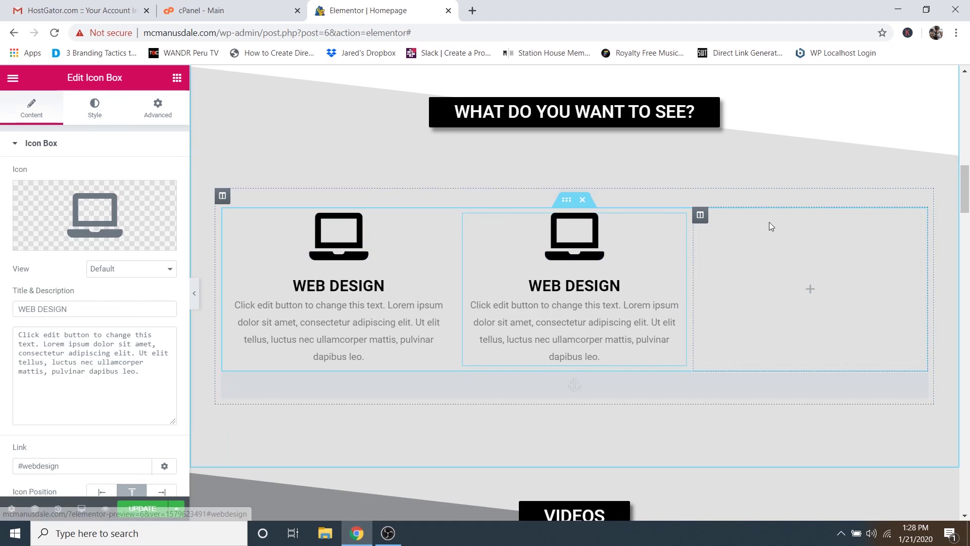
pyautogui.hotkey('ctrl', 'z')
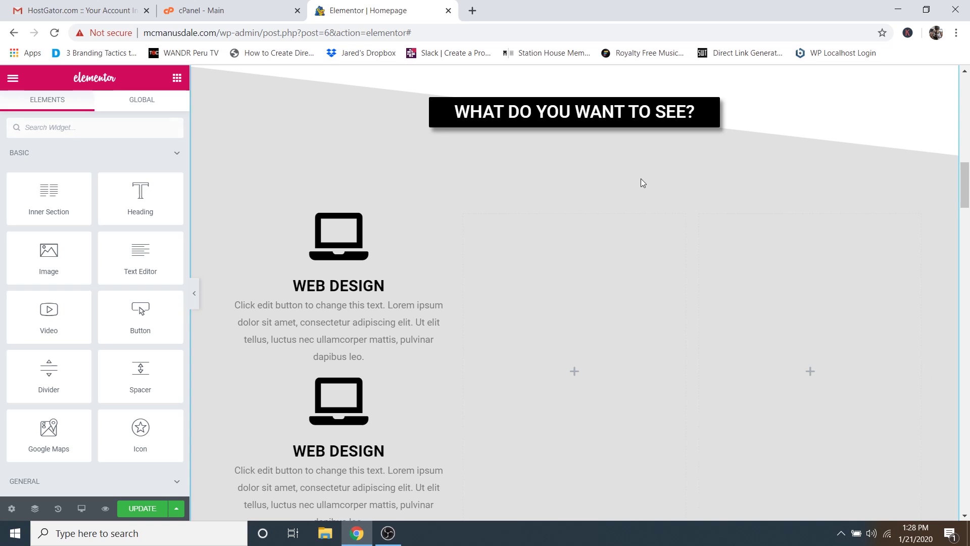
pyautogui.hotkey('ctrl', 'z')
pyautogui.hotkey('ctrl', 'z')
pyautogui.hotkey('ctrl', 'z')
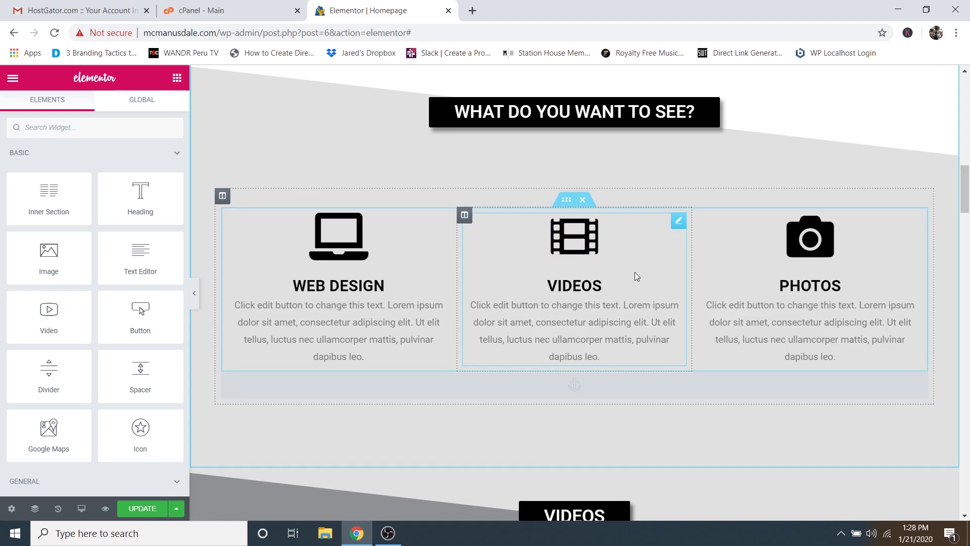
# - Open the Videos (#videos) and Photos (#photos) icon box settings to check their links
pyautogui.click(577, 244)
pyautogui.scroll(5, 625, 257)
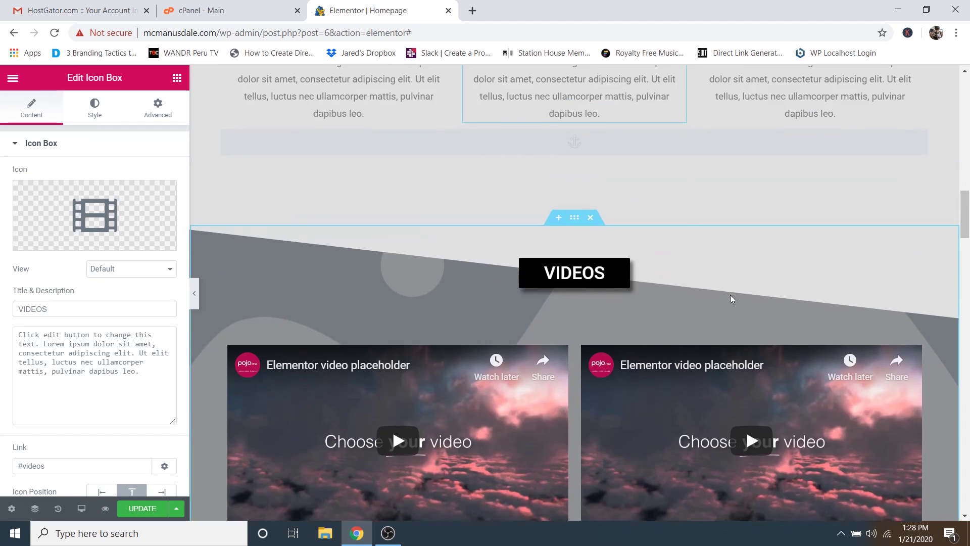
pyautogui.click(804, 251)
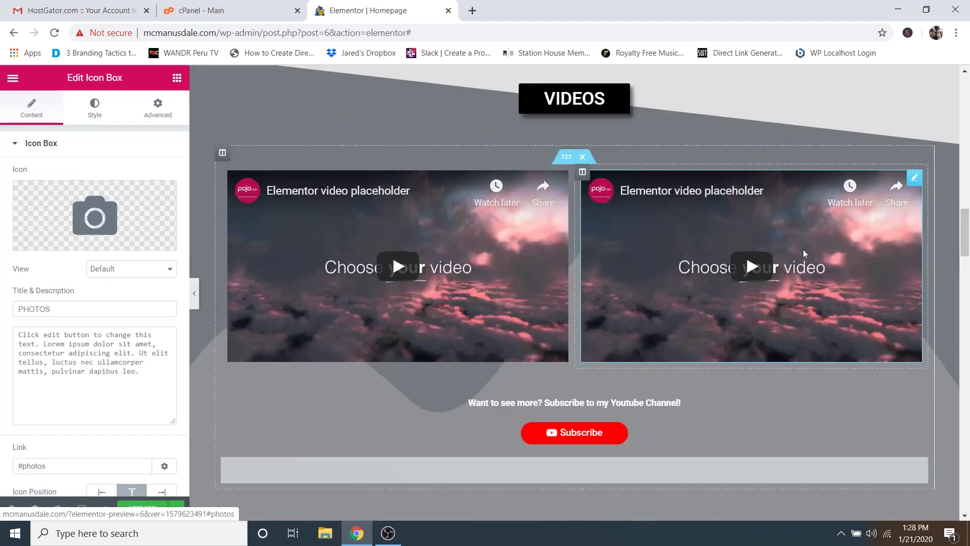
pyautogui.scroll(10, 703, 342)
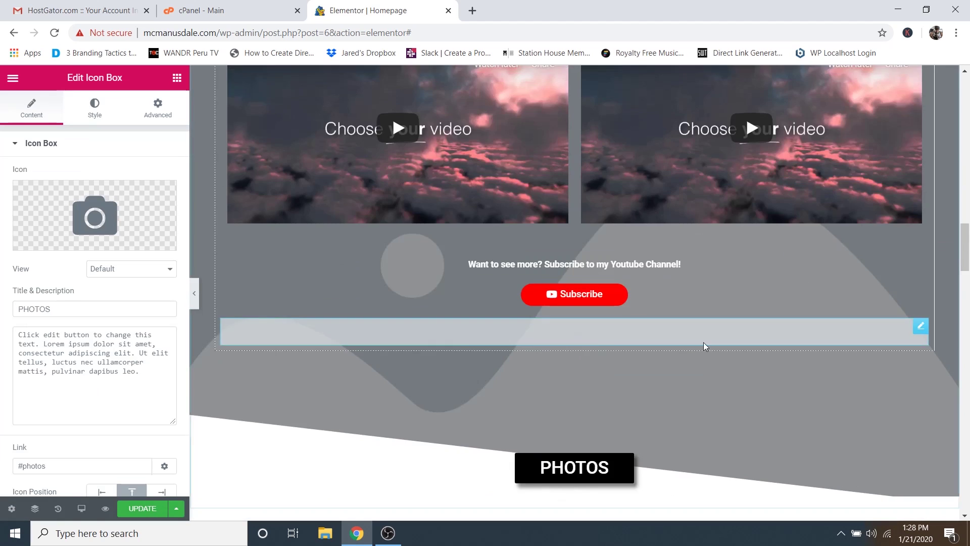
pyautogui.scroll(2, 729, 348)
pyautogui.scroll(-4, 654, 332)
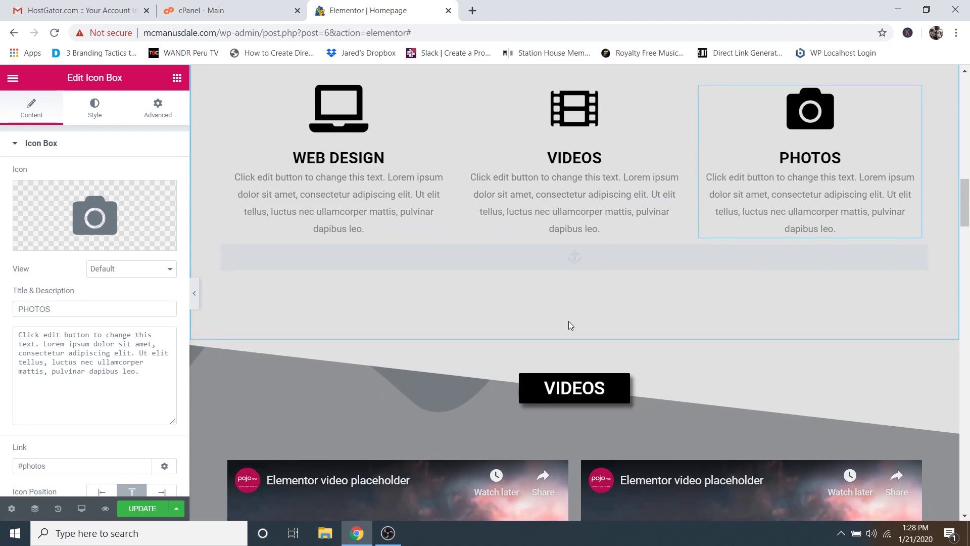
pyautogui.scroll(-1, 499, 286)
pyautogui.scroll(1, 499, 286)
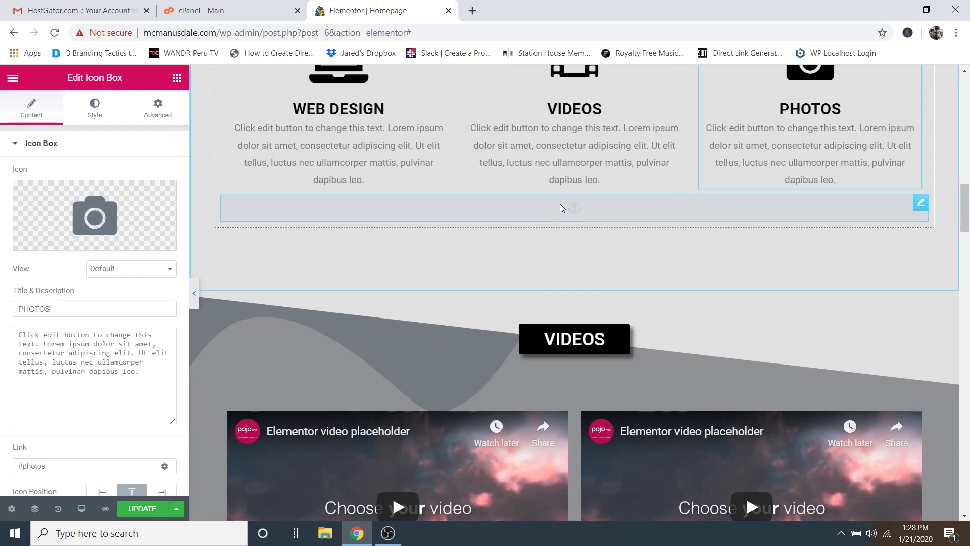
# - Open the menu anchor above the VIDEOS section and check its ID is videos
pyautogui.click(560, 205)
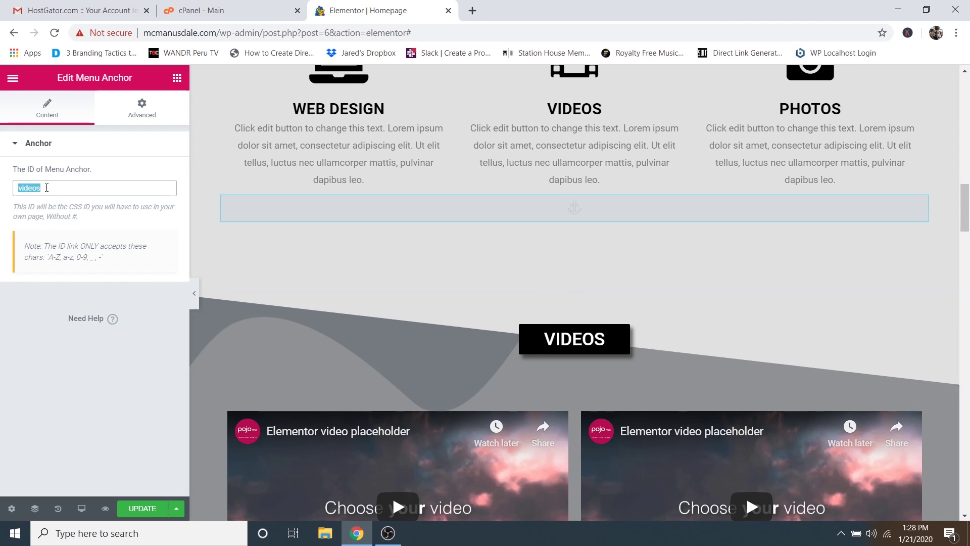
pyautogui.click(46, 188)
pyautogui.scroll(-4, 542, 260)
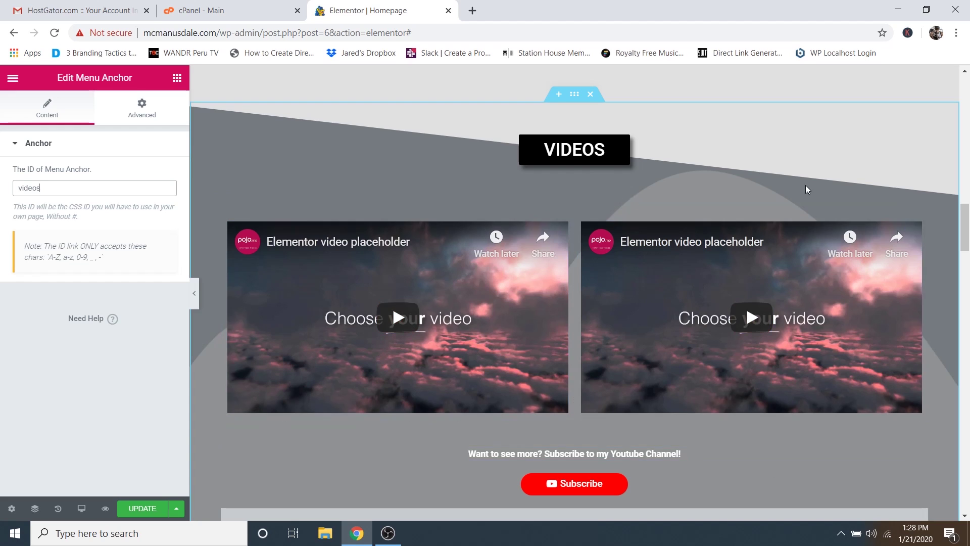
pyautogui.scroll(-5, 470, 296)
pyautogui.scroll(5, 471, 293)
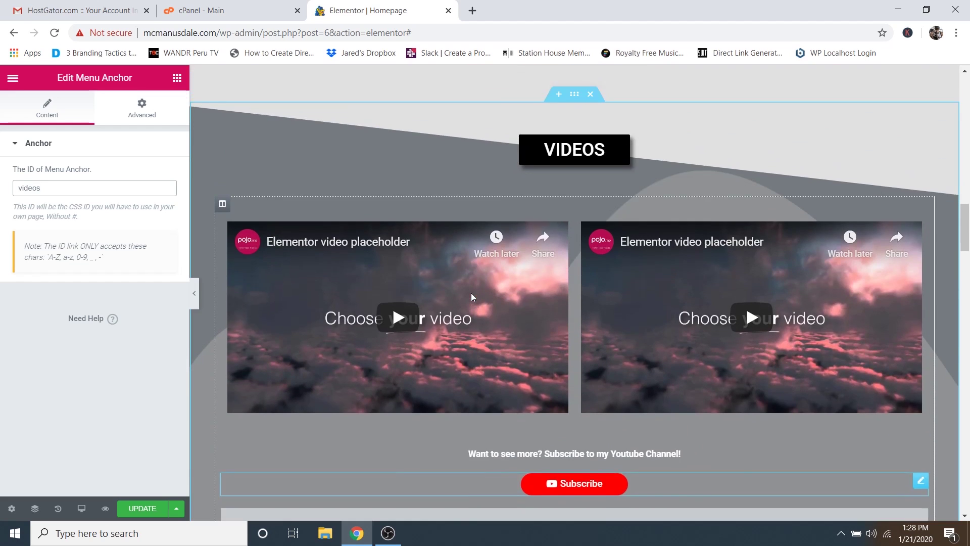
pyautogui.scroll(-2, 470, 293)
pyautogui.scroll(5, 470, 293)
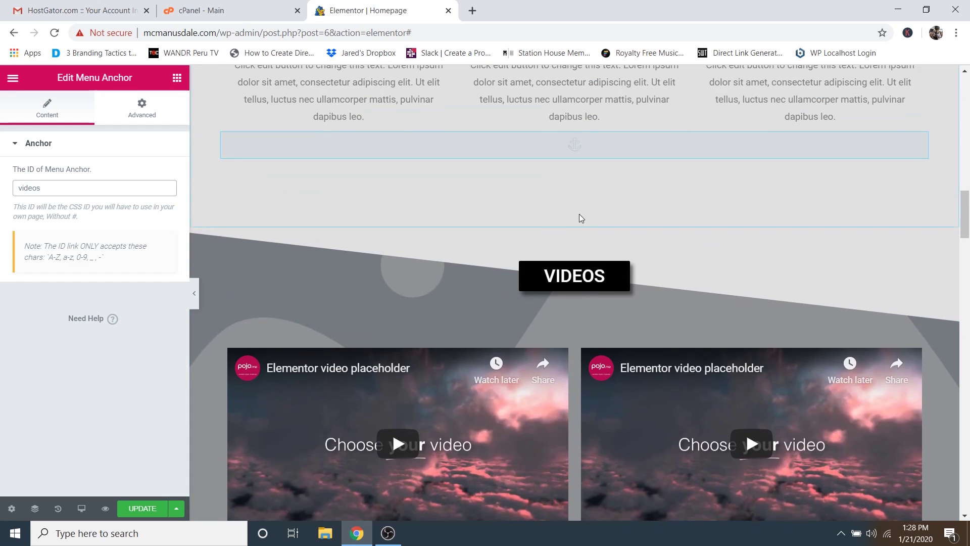
pyautogui.scroll(-1, 578, 227)
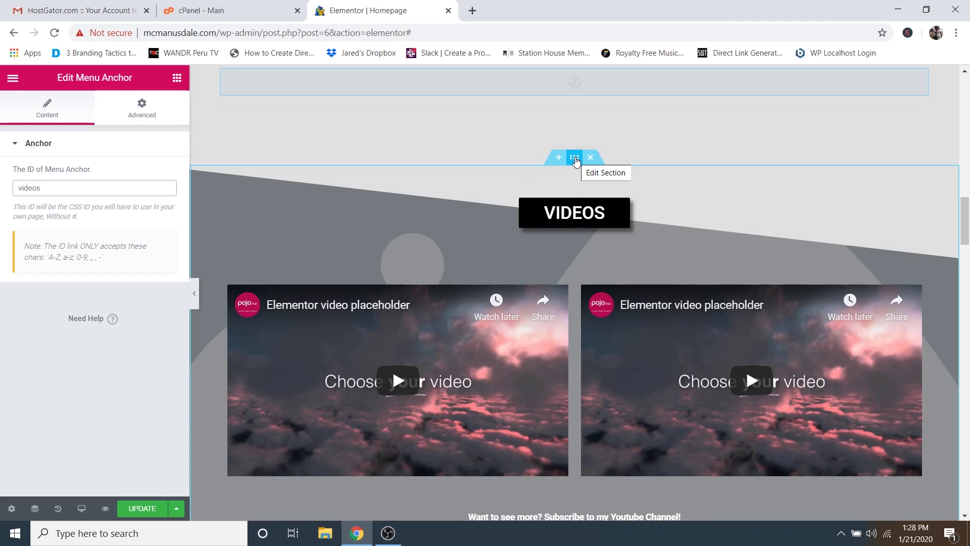
# - Set Background-1.jpg from the Media Library as the VIDEOS section's background image
pyautogui.click(575, 158)
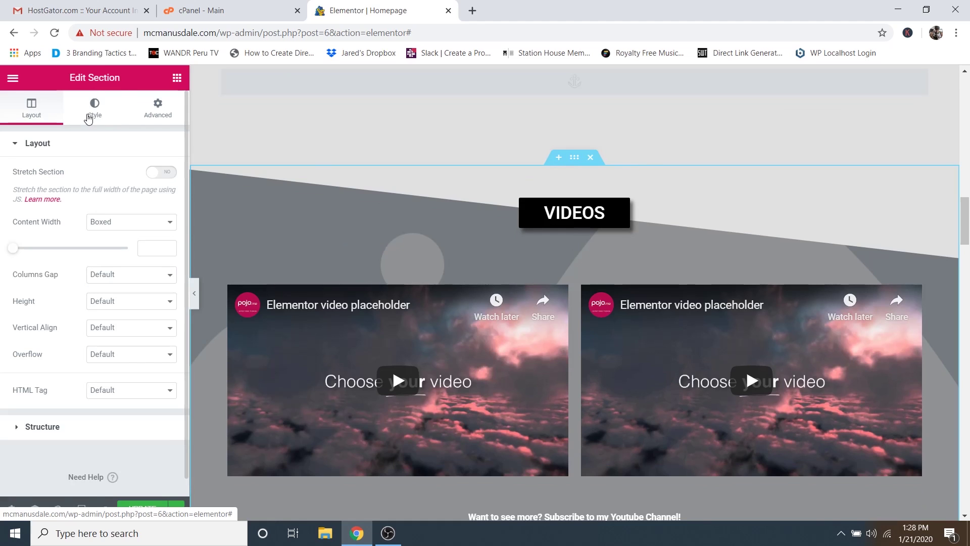
pyautogui.click(89, 118)
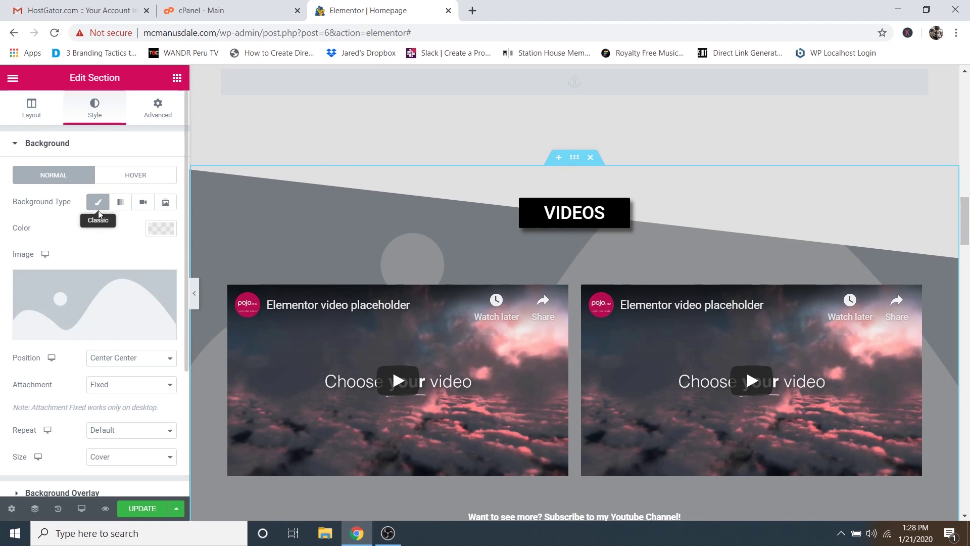
pyautogui.click(88, 335)
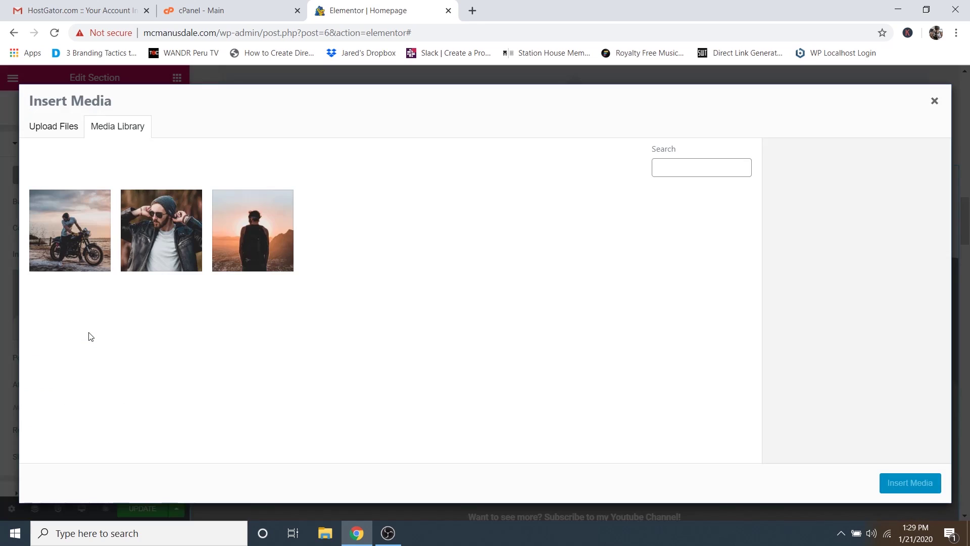
pyautogui.click(86, 242)
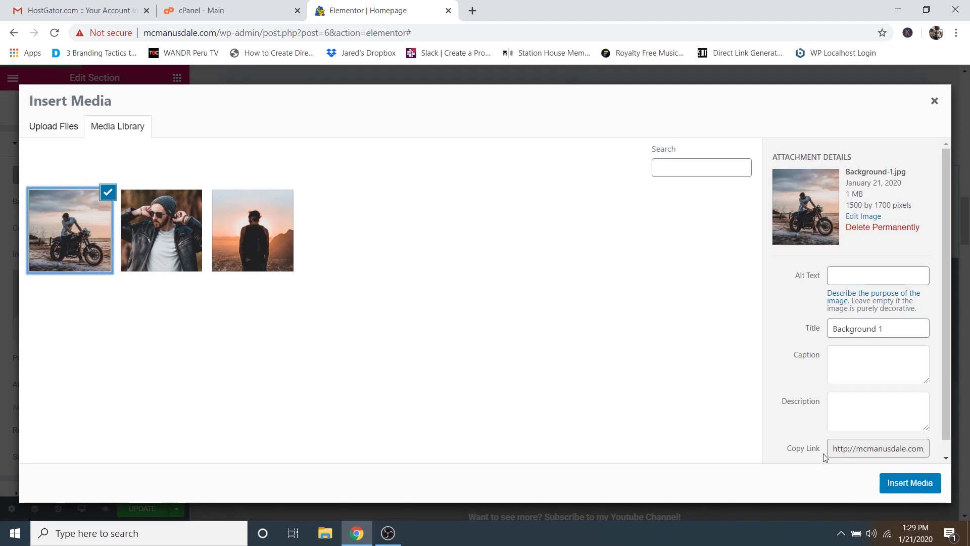
pyautogui.click(904, 485)
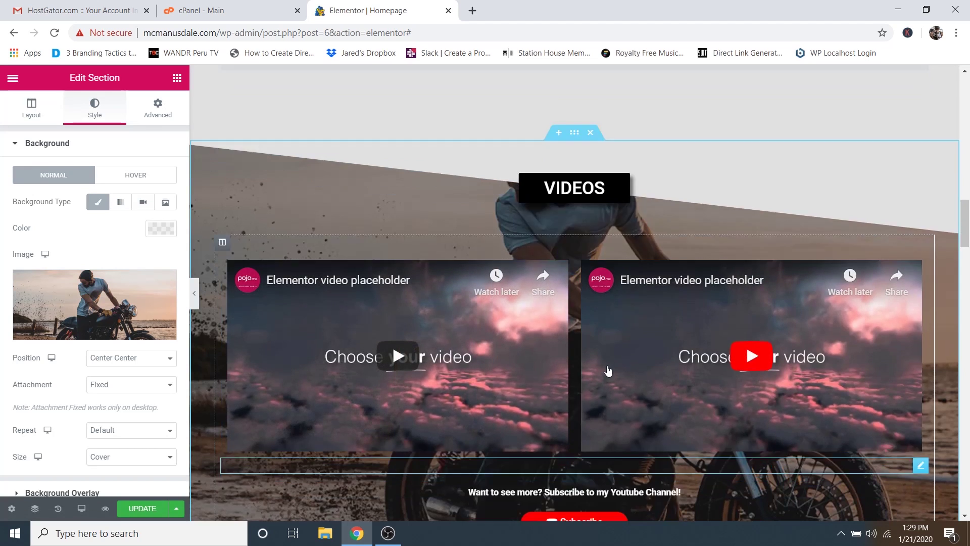
pyautogui.scroll(-8, 608, 371)
pyautogui.scroll(6, 608, 371)
pyautogui.scroll(-2, 404, 364)
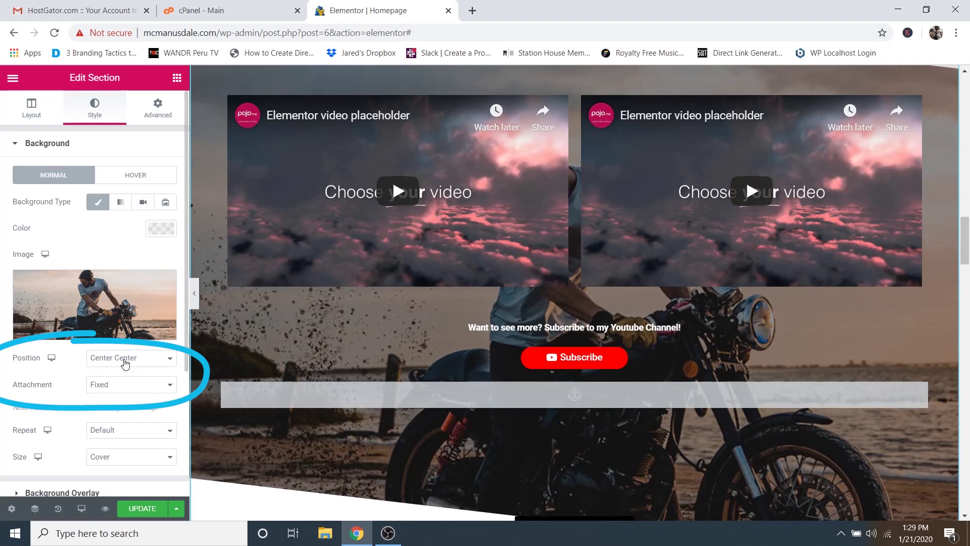
pyautogui.scroll(5, 344, 405)
pyautogui.scroll(-6, 345, 405)
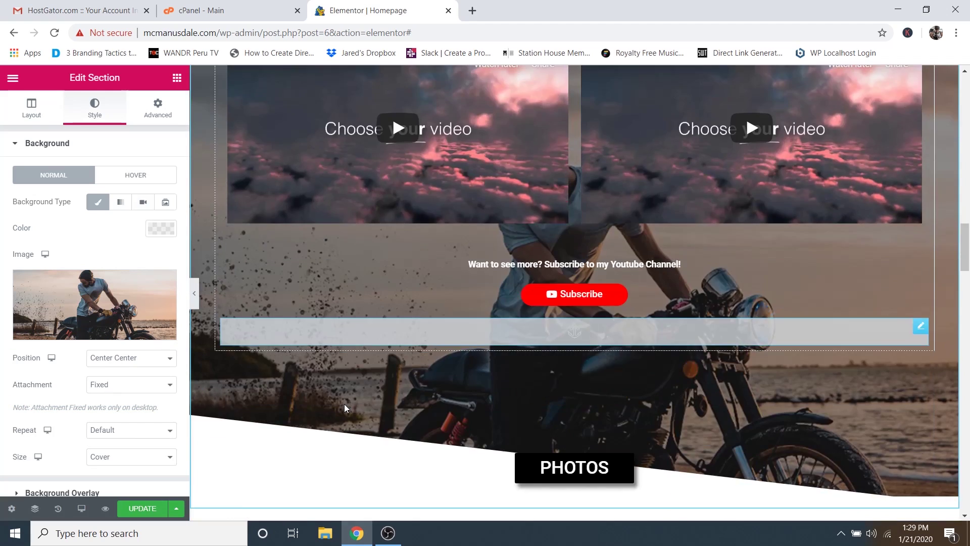
pyautogui.scroll(6, 344, 405)
pyautogui.scroll(-6, 345, 410)
pyautogui.scroll(5, 345, 409)
pyautogui.scroll(-2, 345, 409)
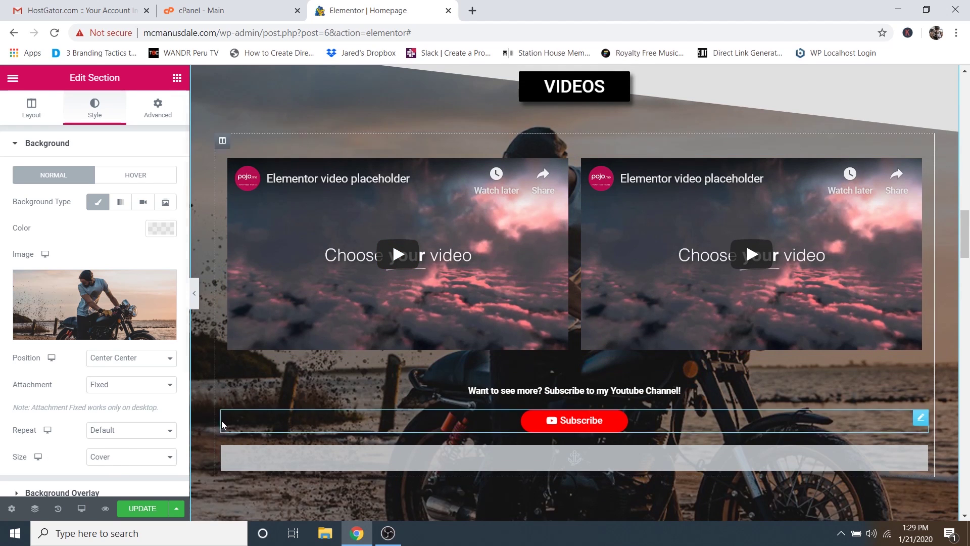
pyautogui.scroll(1, 470, 288)
pyautogui.scroll(1, 469, 288)
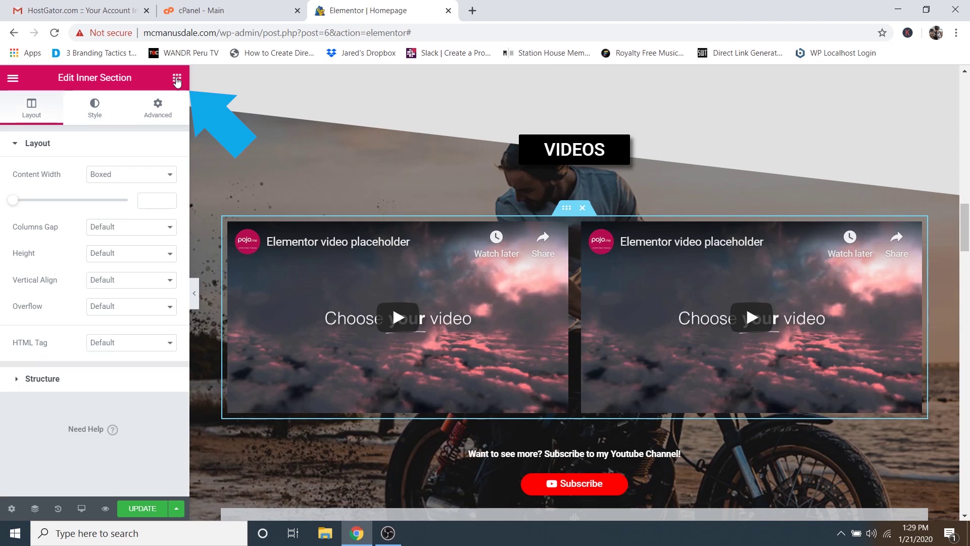
# - Add and remove a two-column inner section, then open the left video's YouTube settings
pyautogui.click(177, 80)
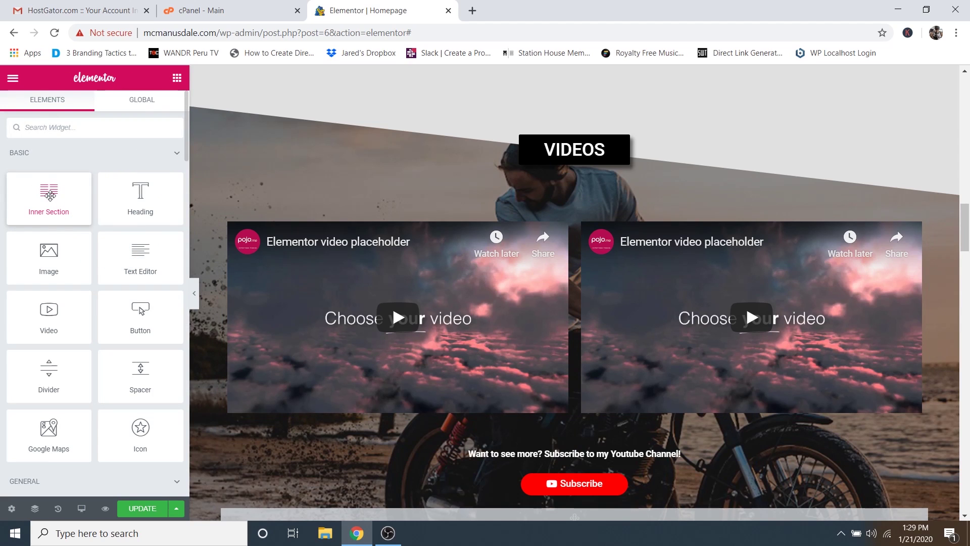
pyautogui.moveTo(50, 196); pyautogui.dragTo(352, 221)
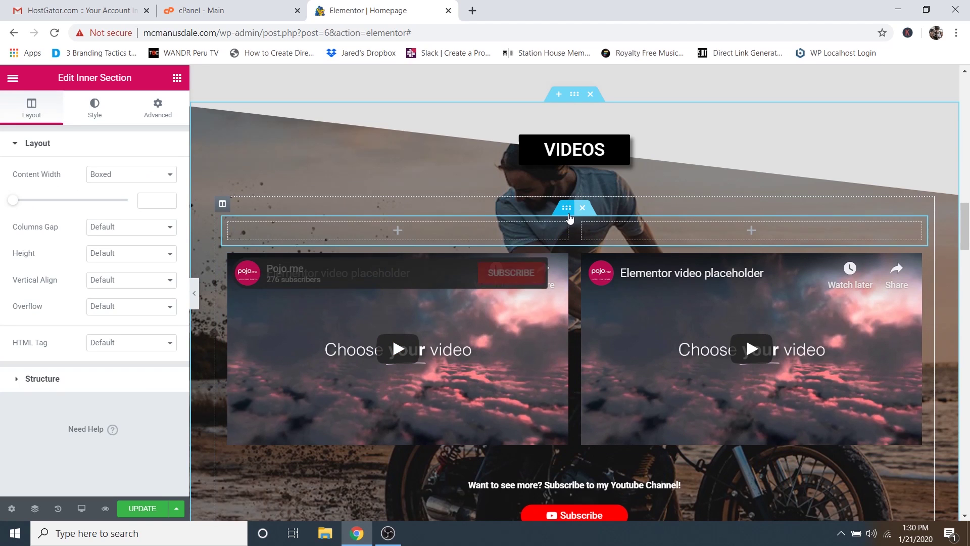
pyautogui.click(583, 207)
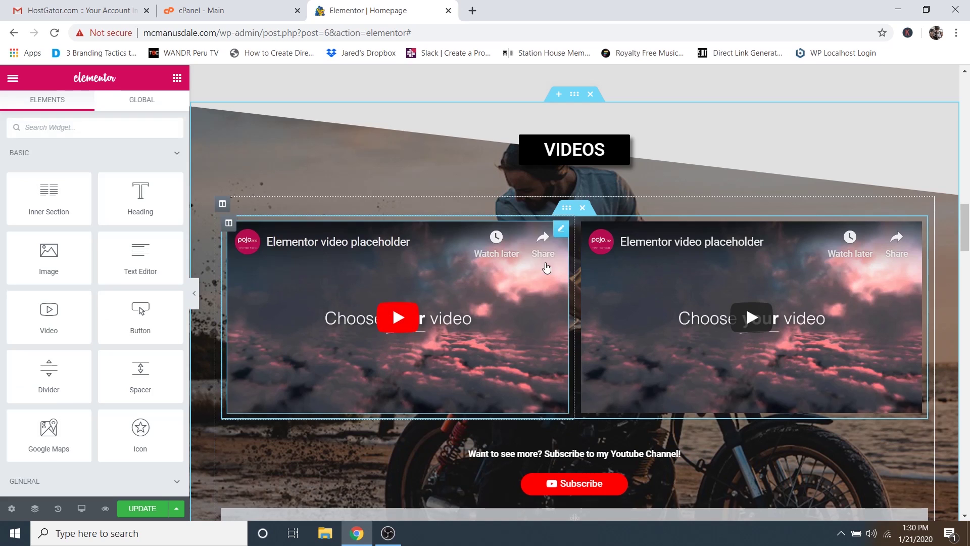
pyautogui.click(562, 230)
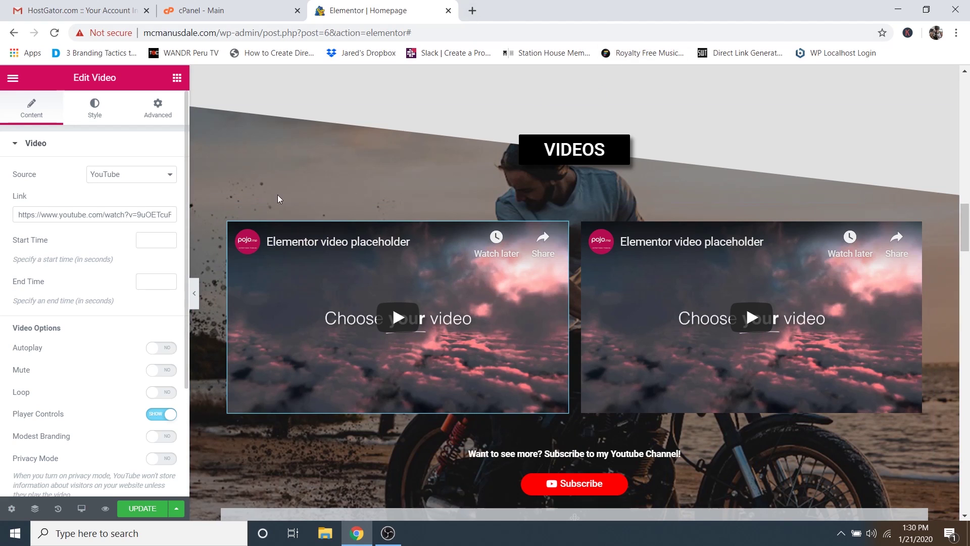
# - Open youtube.com/createaprowebsite in a new tab and play How to Make a Photography Website
pyautogui.click(473, 11)
pyautogui.write('y')
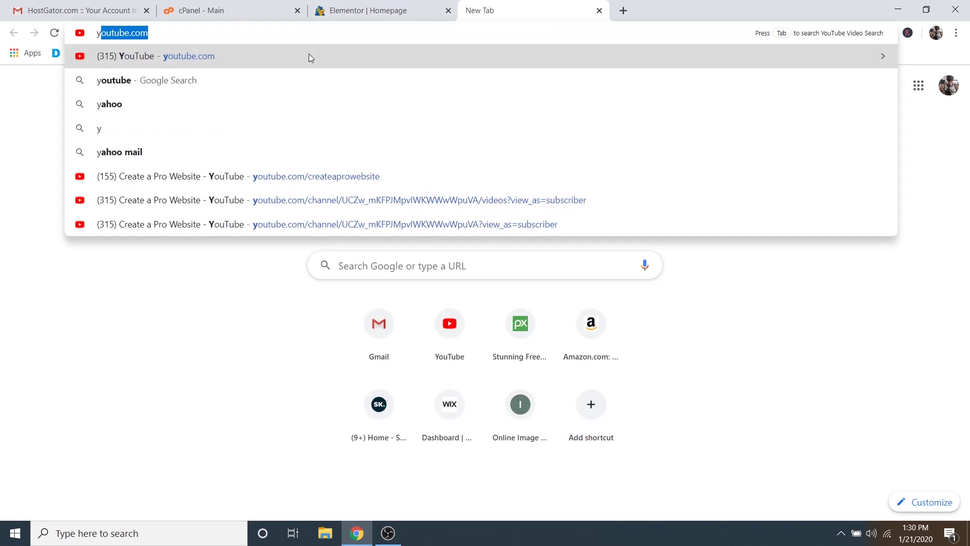
pyautogui.write('outube.com')
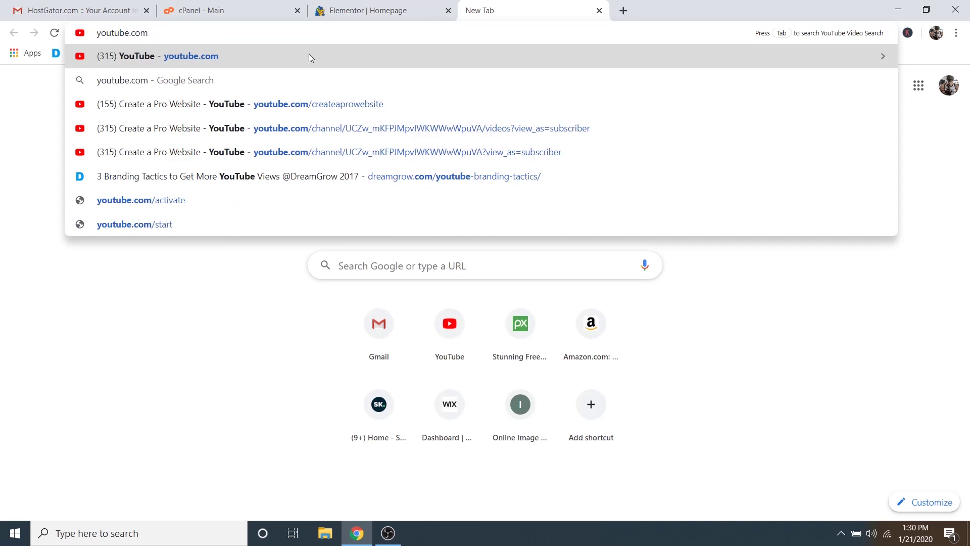
pyautogui.write('/createaprow')
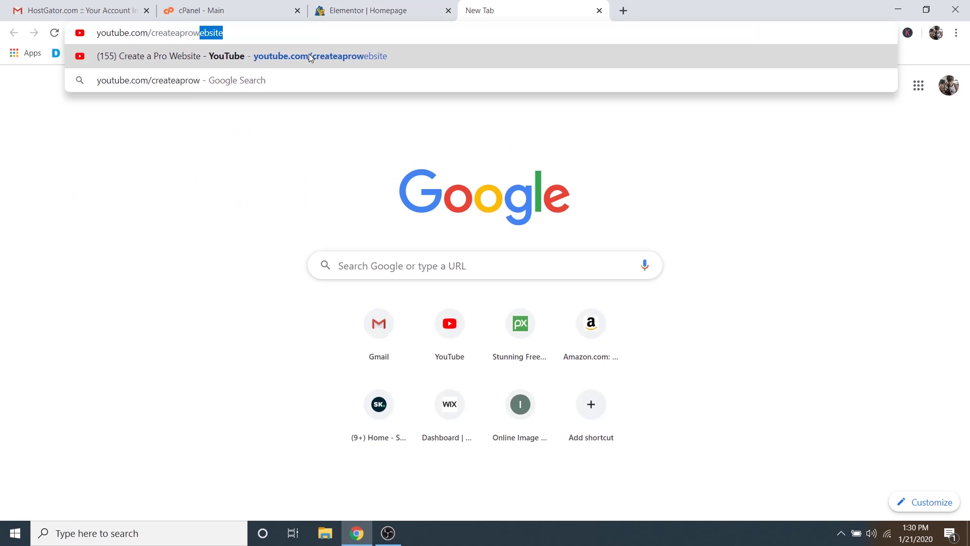
pyautogui.write('ebsite')
pyautogui.press('Return')
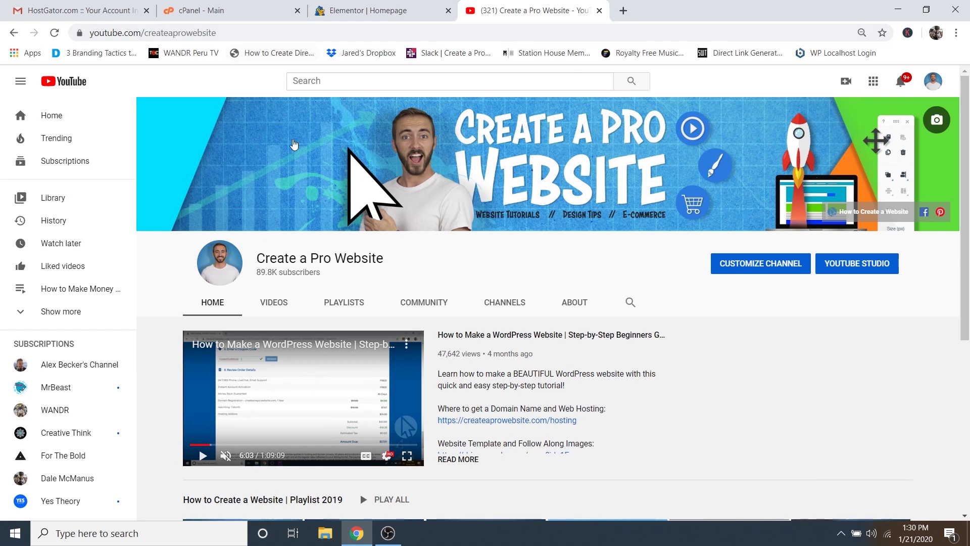
pyautogui.click(284, 309)
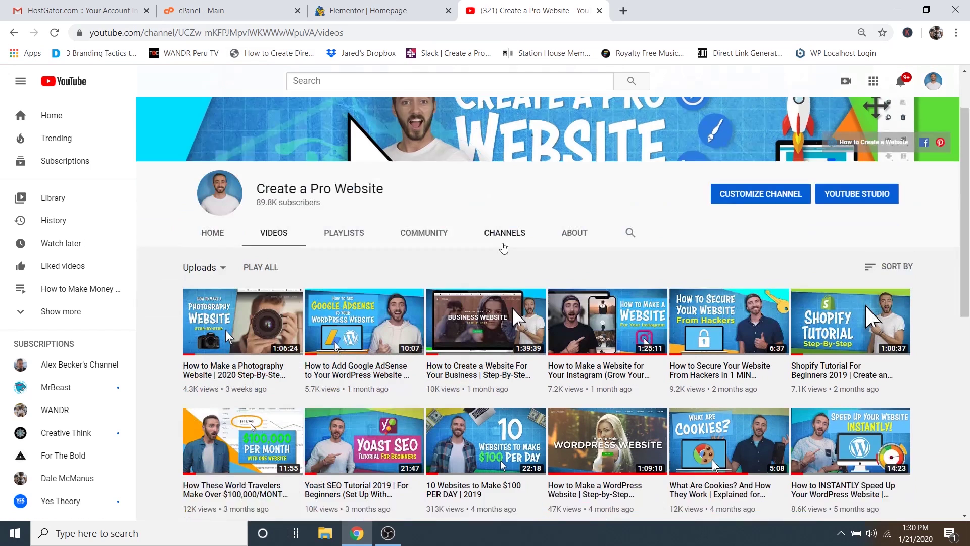
pyautogui.scroll(-3, 643, 230)
pyautogui.scroll(-1, 642, 230)
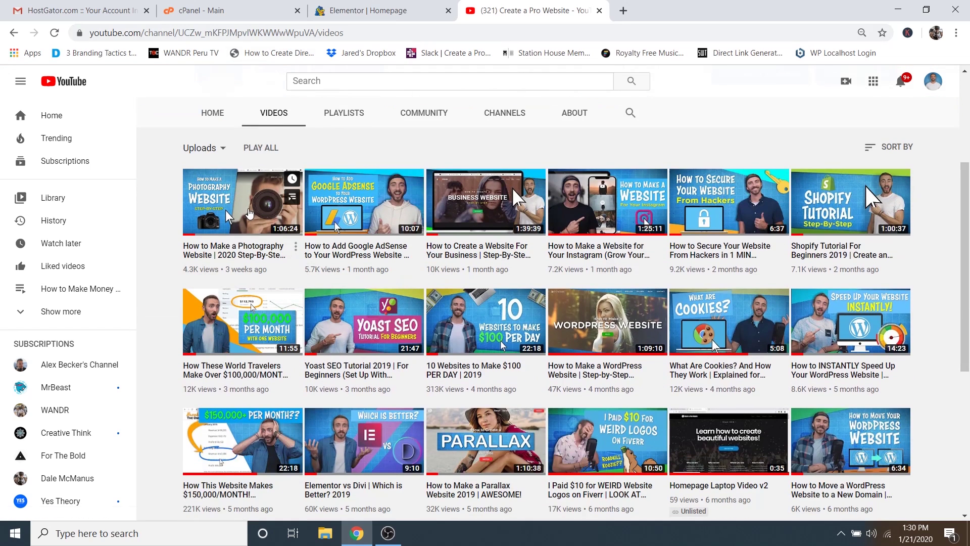
pyautogui.click(238, 202)
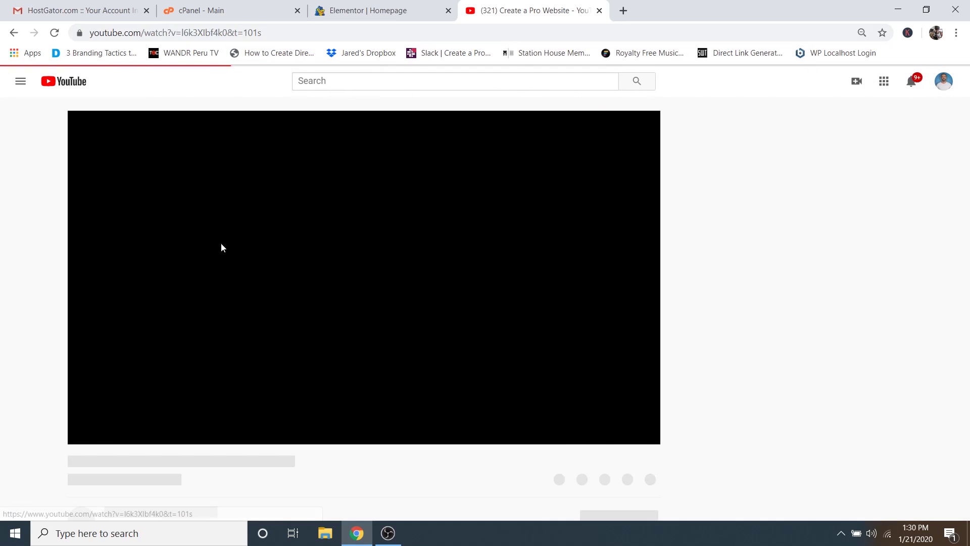
# - Copy the photography video's web address and return to the Elementor tab
pyautogui.click(89, 433)
pyautogui.click(216, 33)
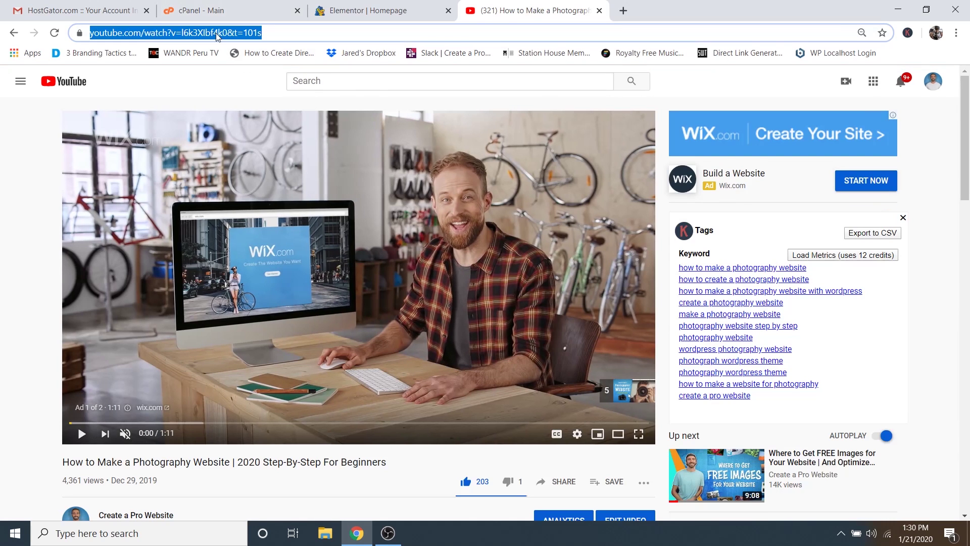
pyautogui.rightClick(216, 32)
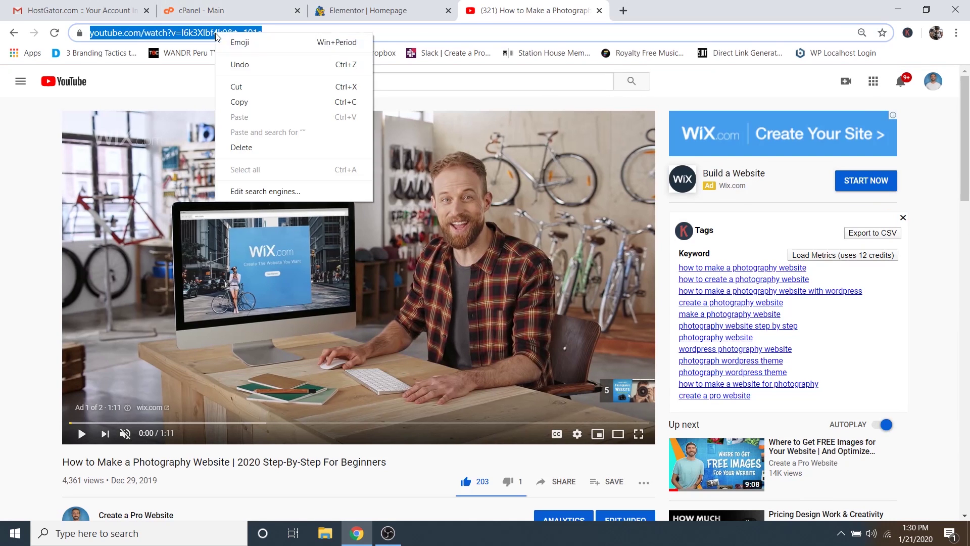
pyautogui.click(246, 103)
pyautogui.click(373, 17)
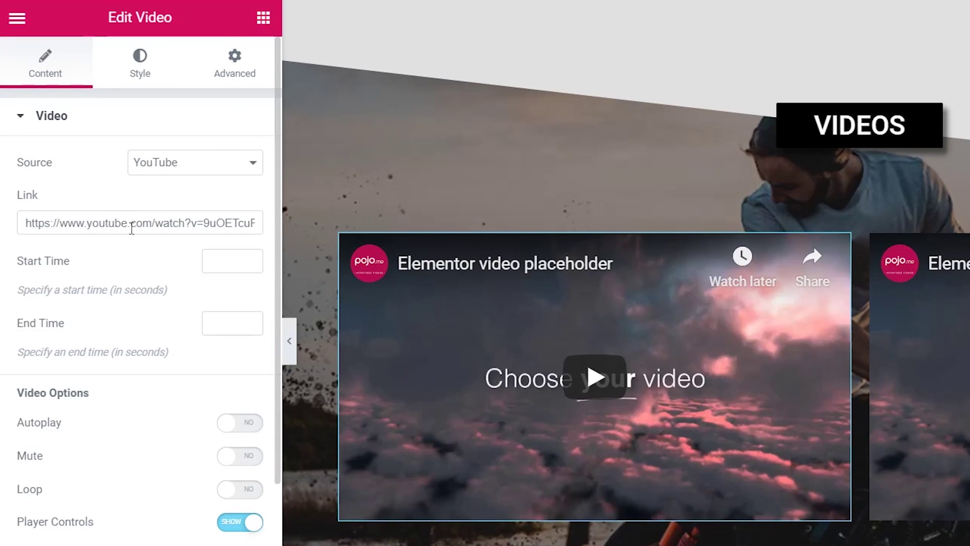
# - Replace the left video's link with the copied photography video URL
pyautogui.tripleClick(131, 224)
pyautogui.press('BackSpace')
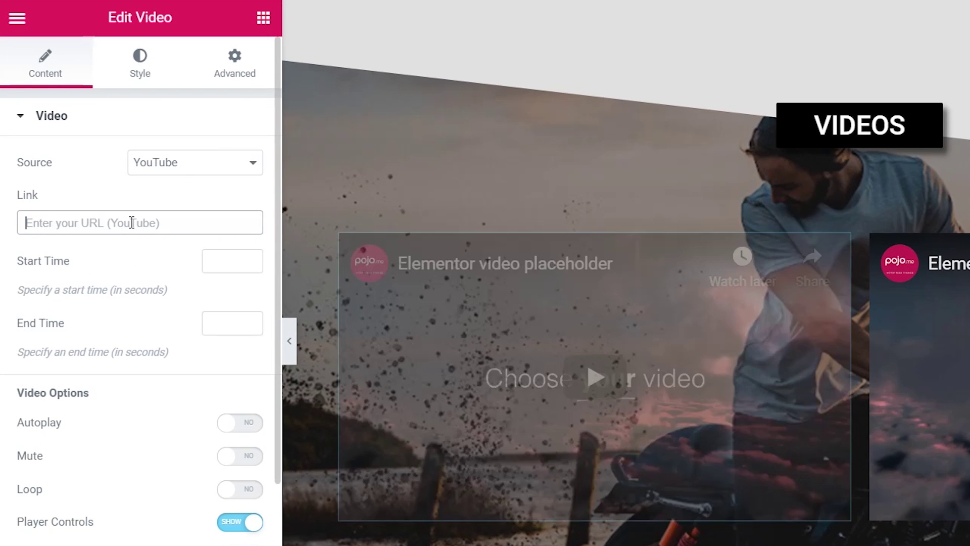
pyautogui.rightClick(131, 222)
pyautogui.click(201, 373)
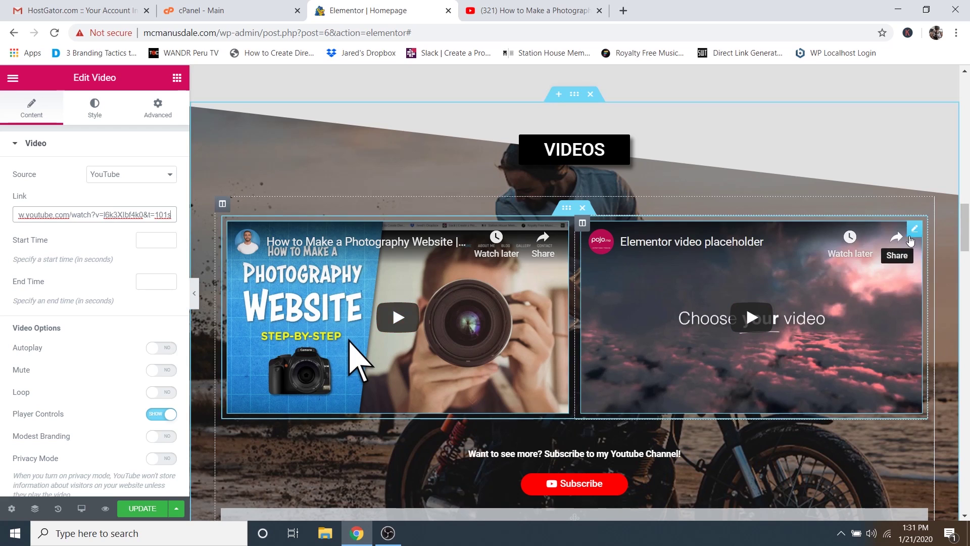
# - Clear the right video's link and copy the How to Make a Website for Your Instagram URL
pyautogui.click(914, 234)
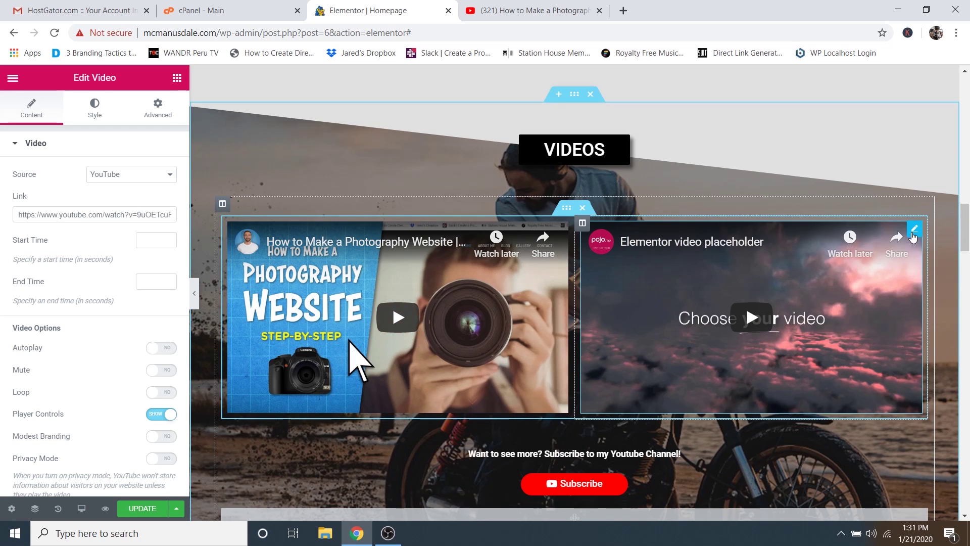
pyautogui.tripleClick(109, 219)
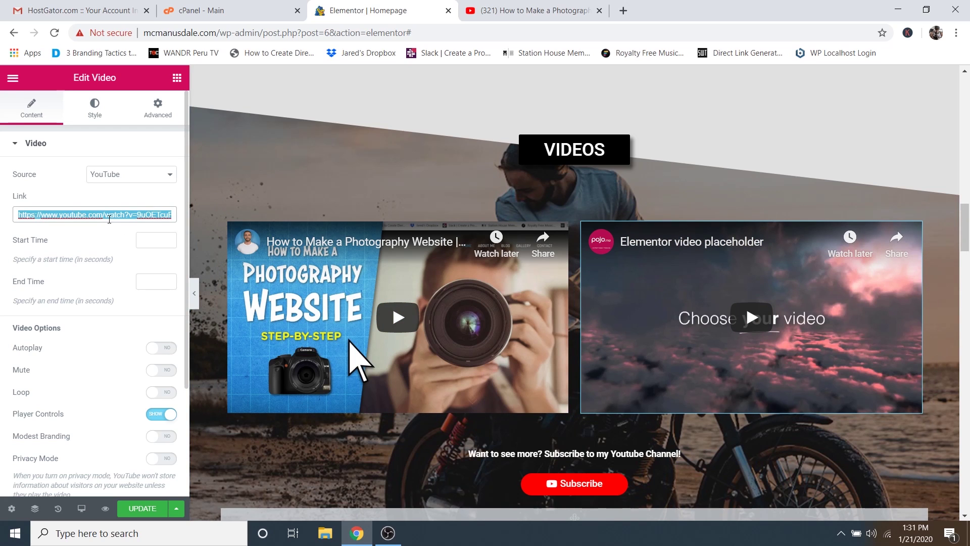
pyautogui.press('BackSpace')
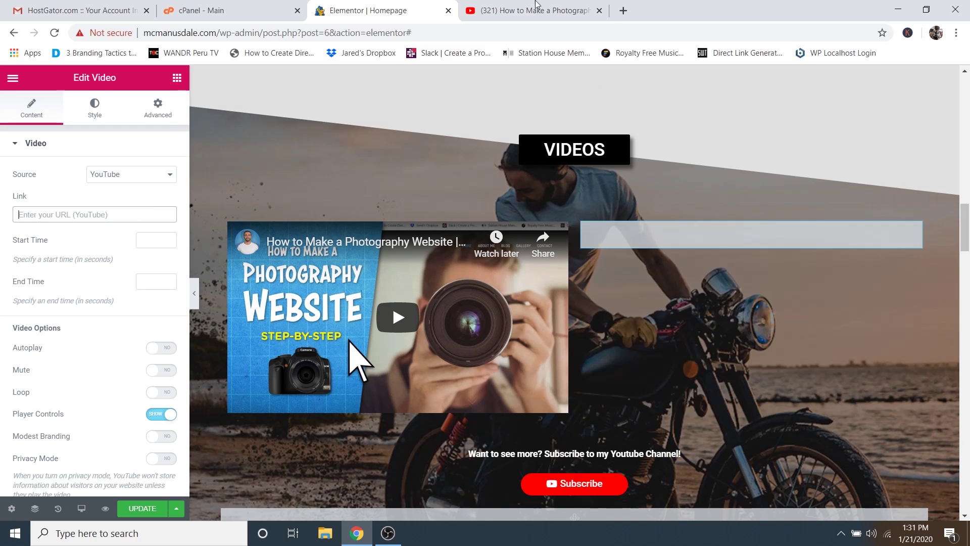
pyautogui.click(552, 8)
pyautogui.click(14, 33)
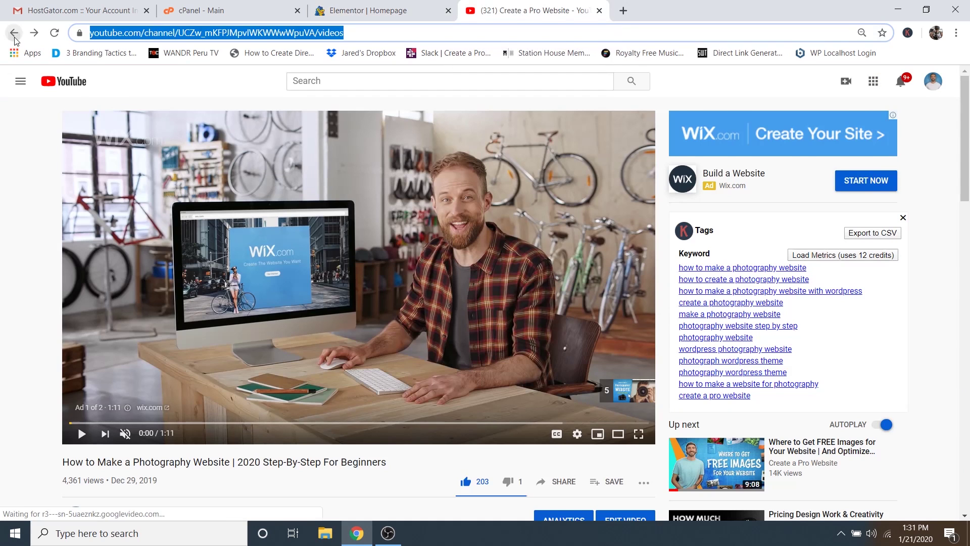
pyautogui.scroll(5, 536, 222)
pyautogui.click(648, 245)
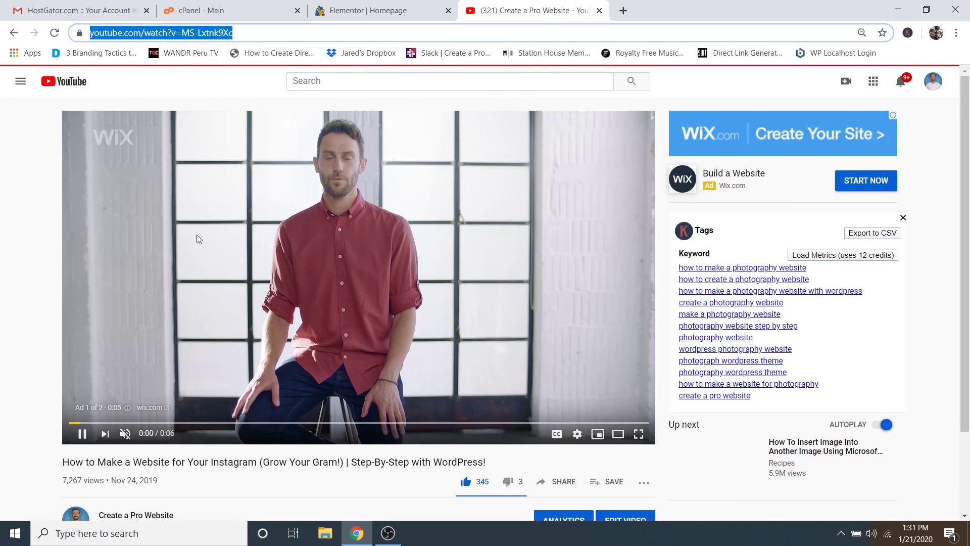
pyautogui.click(198, 239)
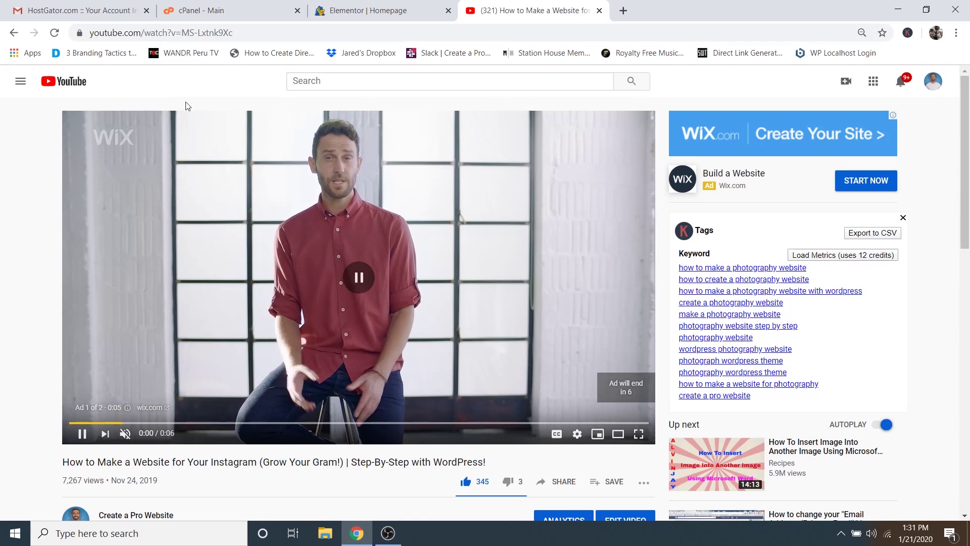
pyautogui.rightClick(170, 31)
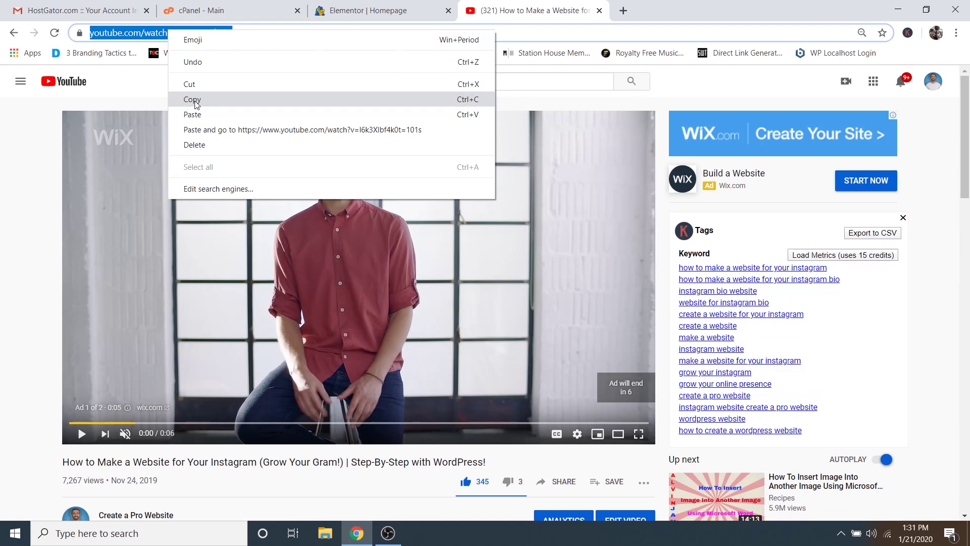
pyautogui.click(193, 104)
pyautogui.click(598, 10)
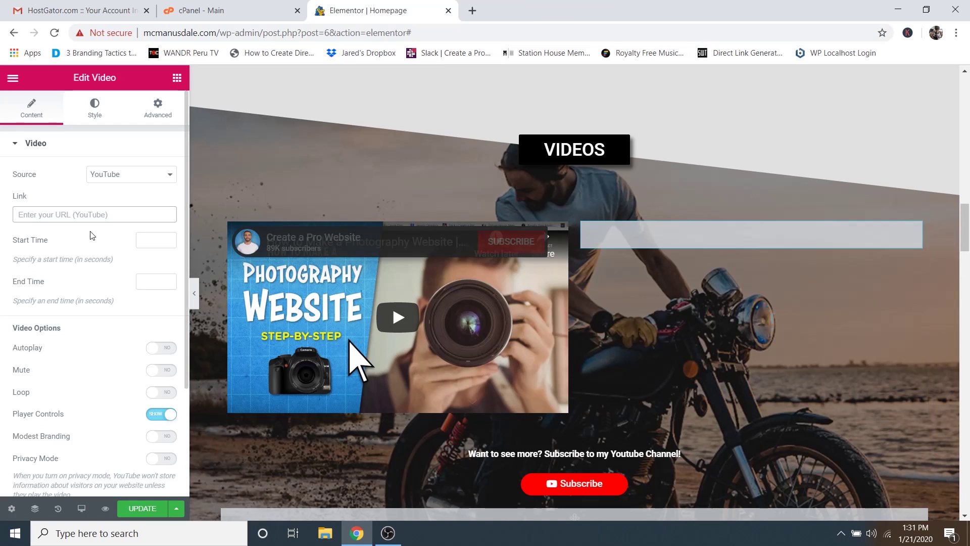
# - Paste the Instagram video's URL into the right video's link field
pyautogui.rightClick(78, 219)
pyautogui.click(116, 318)
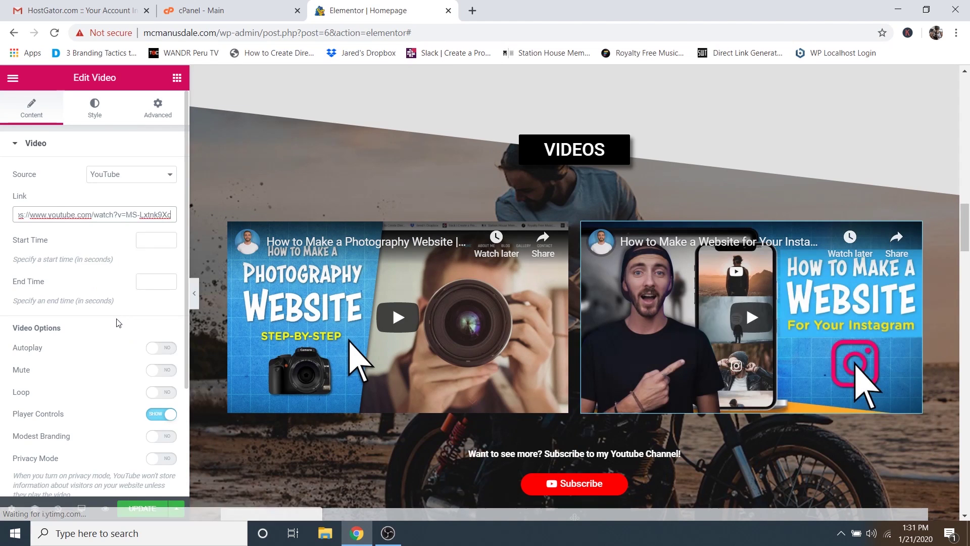
pyautogui.scroll(-3, 766, 260)
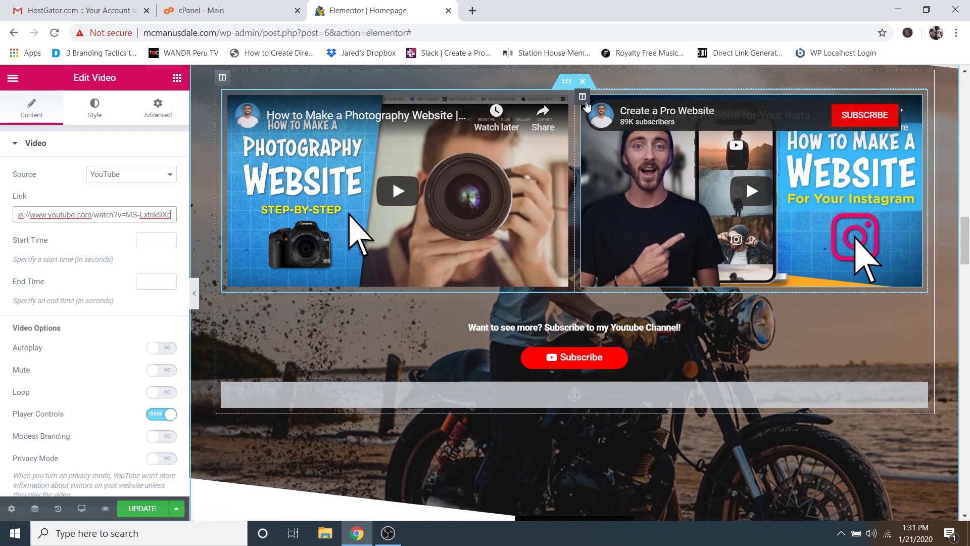
pyautogui.click(560, 106)
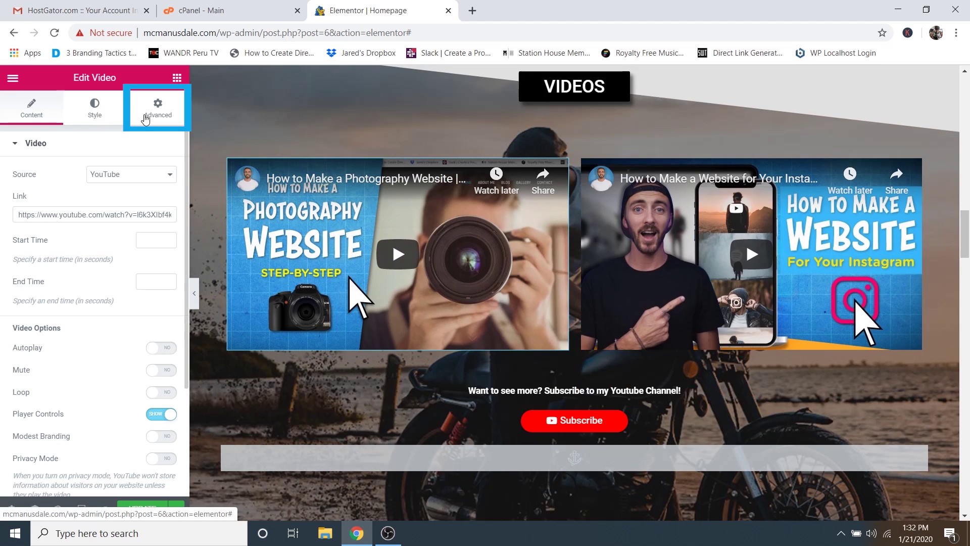
pyautogui.click(162, 116)
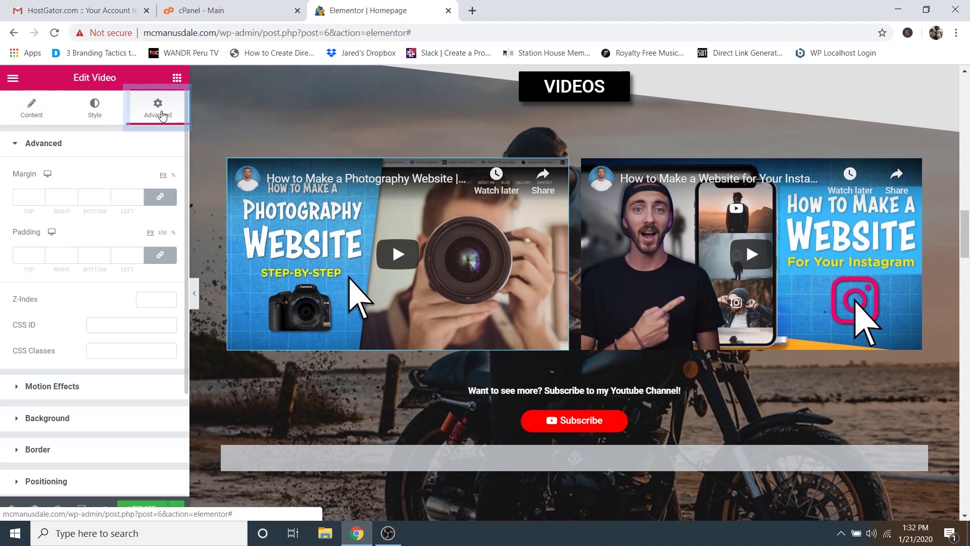
pyautogui.click(40, 253)
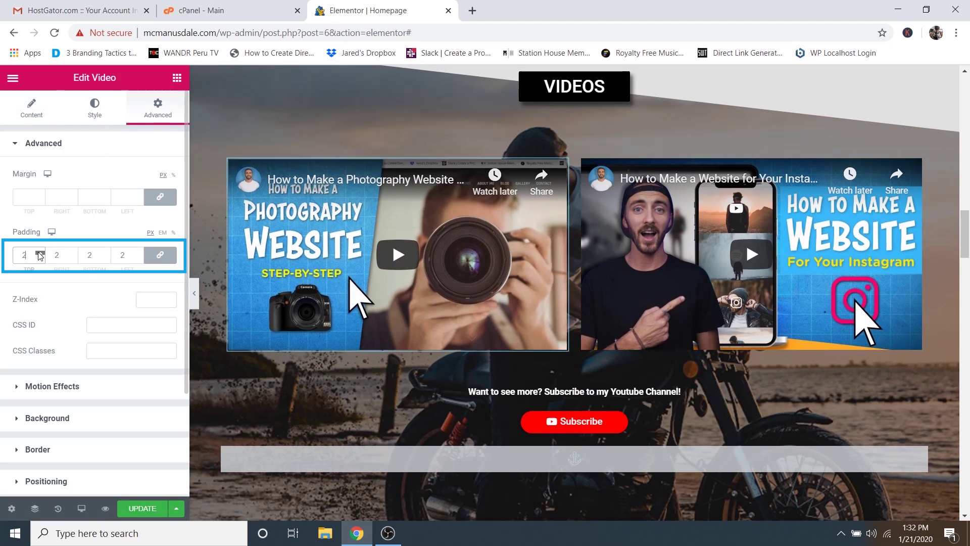
pyautogui.moveTo(40, 255); pyautogui.dragTo(40, 255)
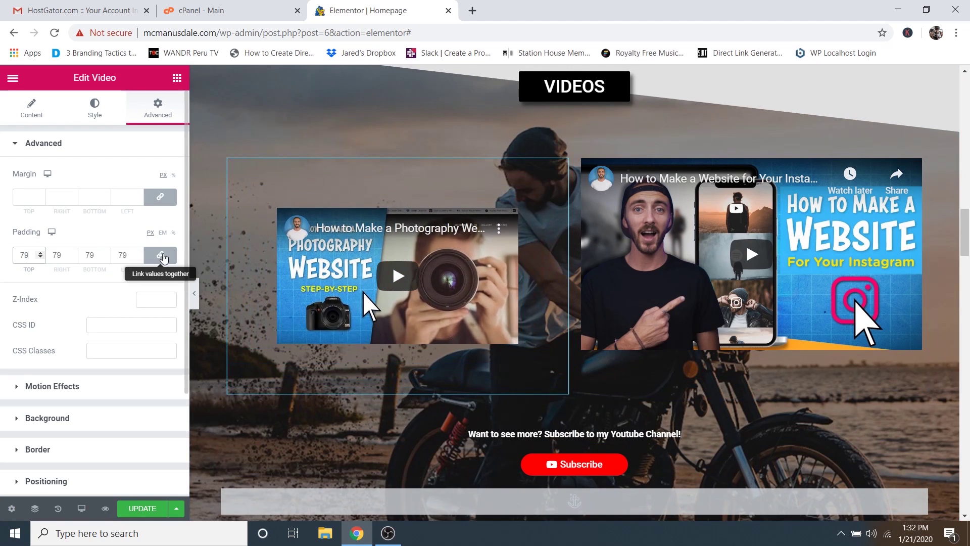
pyautogui.doubleClick(115, 251)
pyautogui.press('BackSpace')
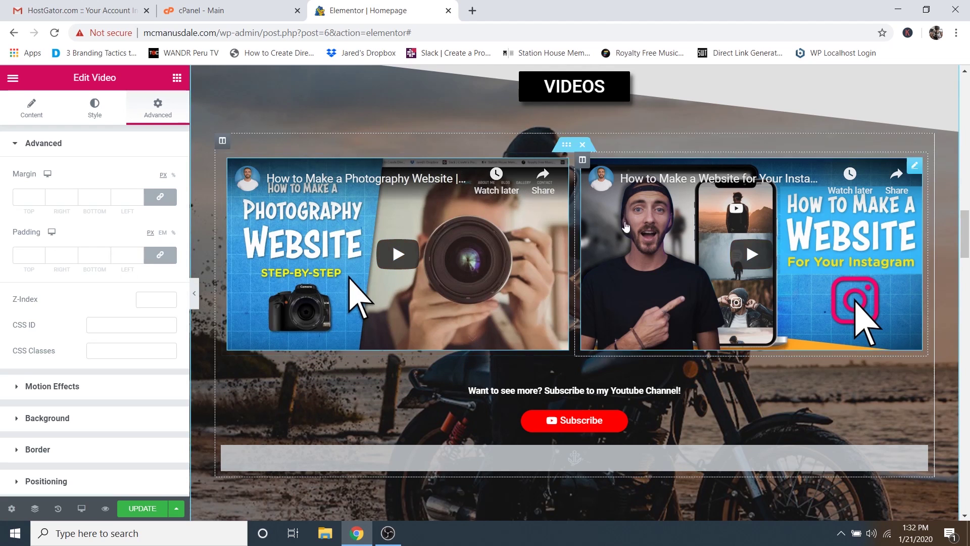
pyautogui.click(195, 298)
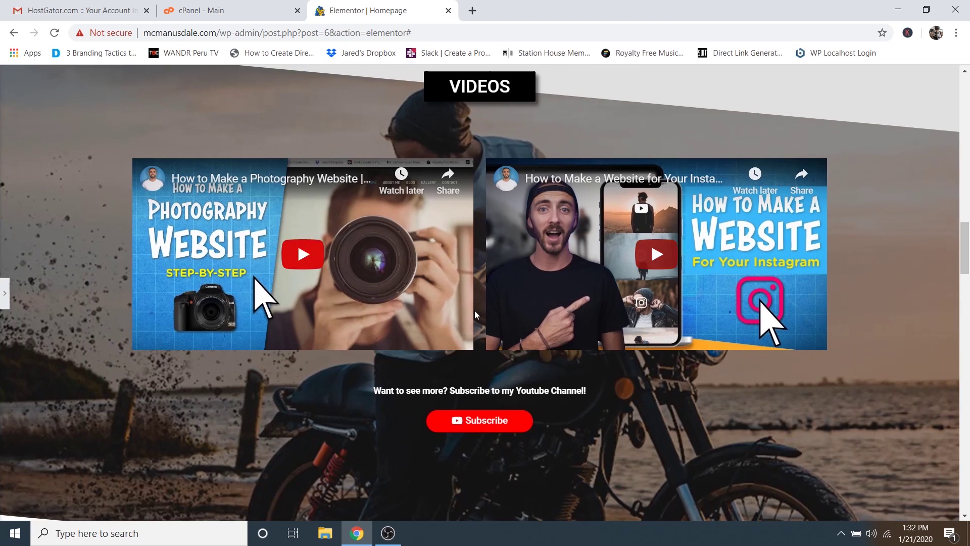
pyautogui.scroll(3, 476, 311)
pyautogui.scroll(-3, 476, 312)
pyautogui.scroll(1, 389, 237)
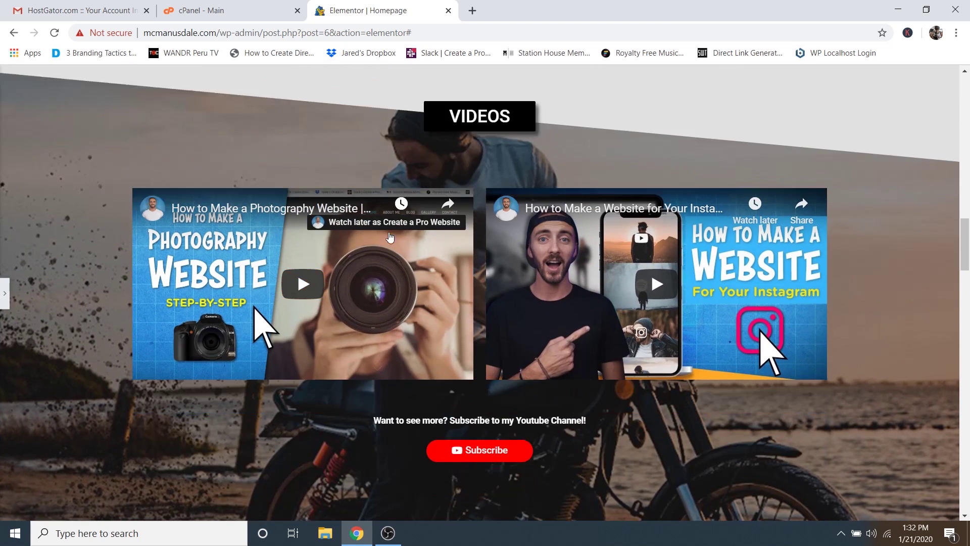
pyautogui.scroll(-1, 389, 237)
pyautogui.click(6, 298)
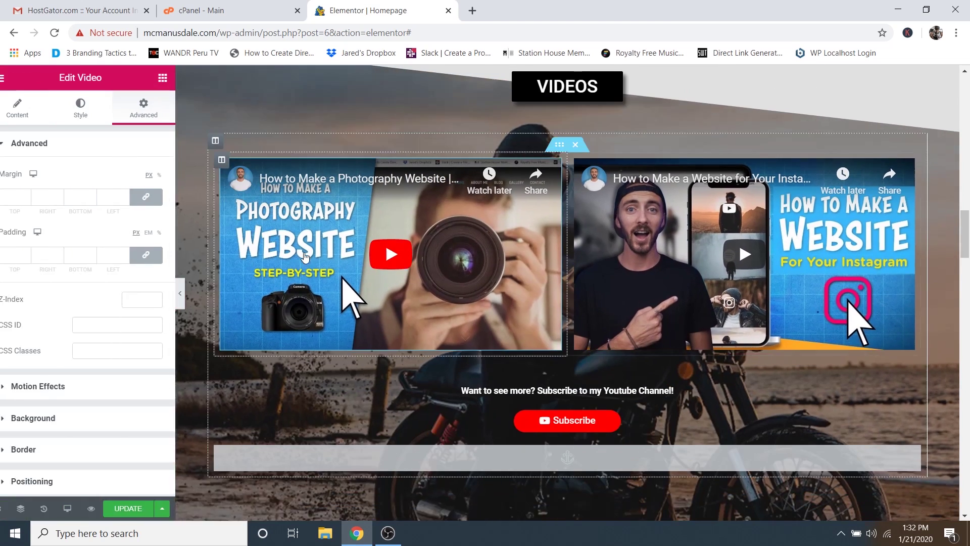
pyautogui.scroll(-3, 646, 236)
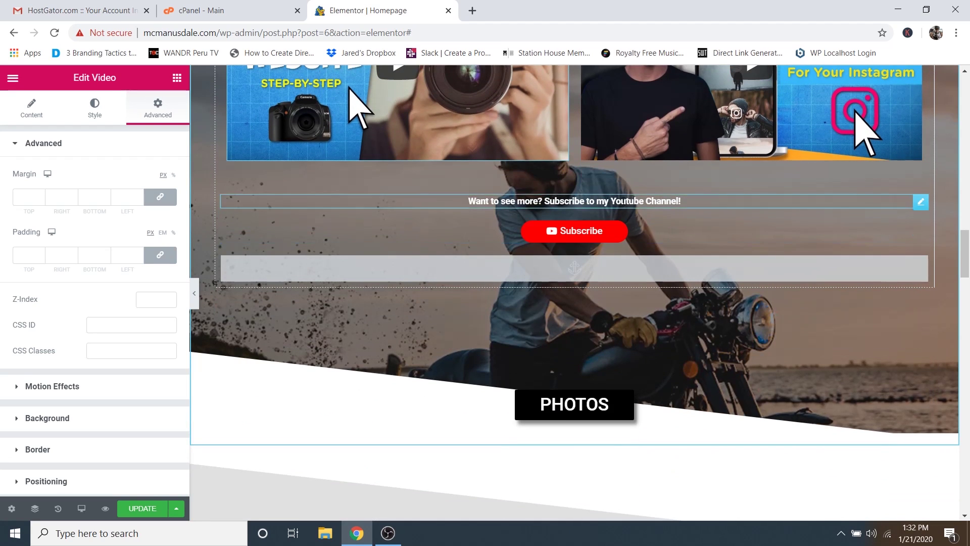
# - Inspect the settings of the subscribe prompt heading and the Subscribe button
pyautogui.click(647, 194)
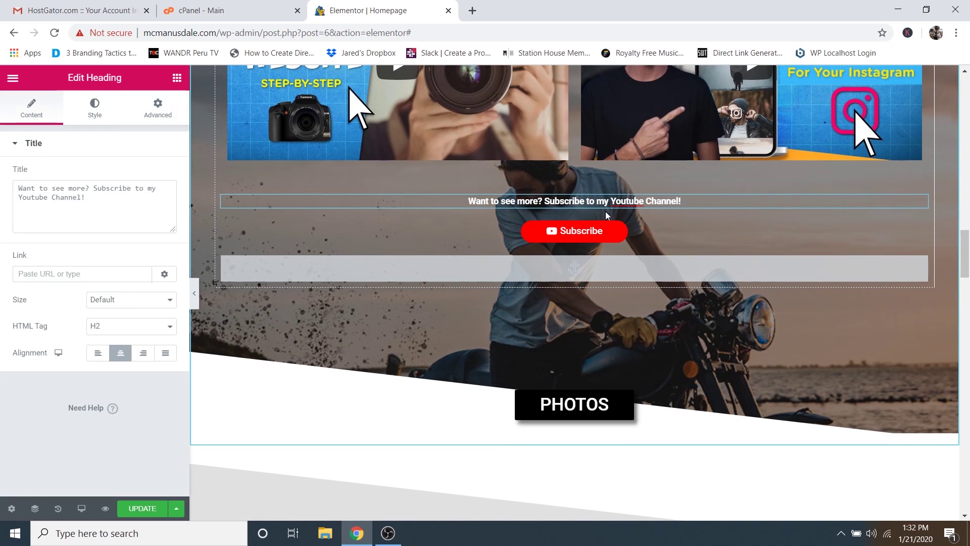
pyautogui.click(650, 230)
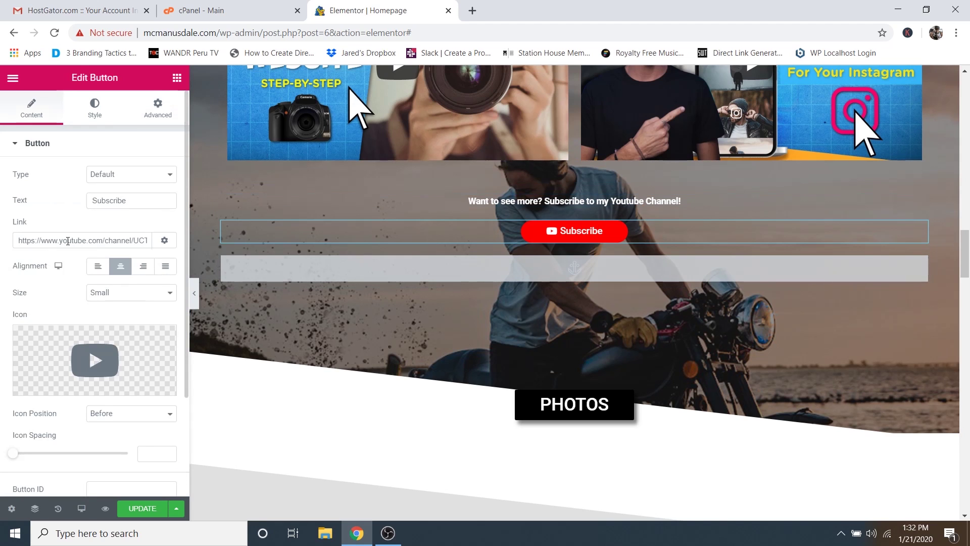
pyautogui.scroll(-3, 459, 244)
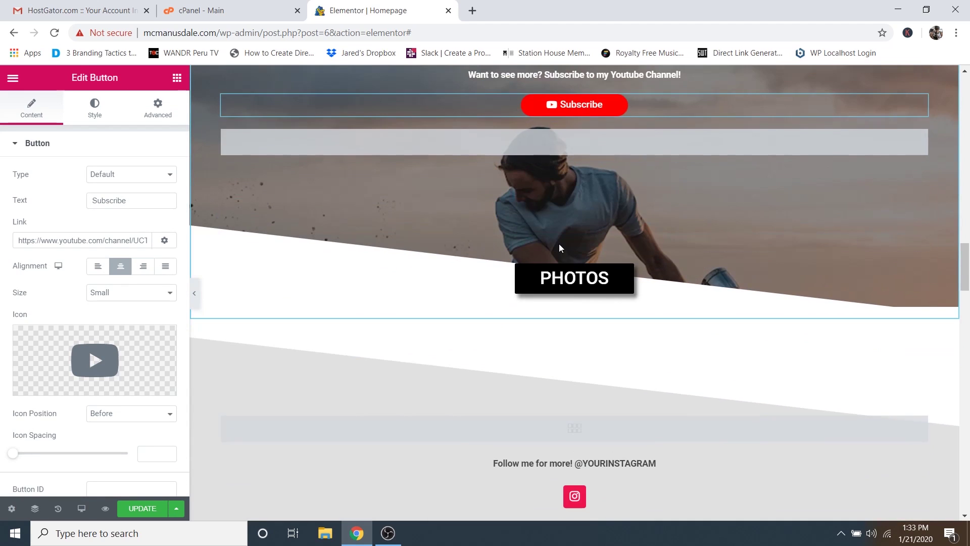
pyautogui.scroll(1, 579, 141)
# - Select the Menu Anchor below the Subscribe button and confirm its Anchor ID reads 'photos'
pyautogui.click(560, 147)
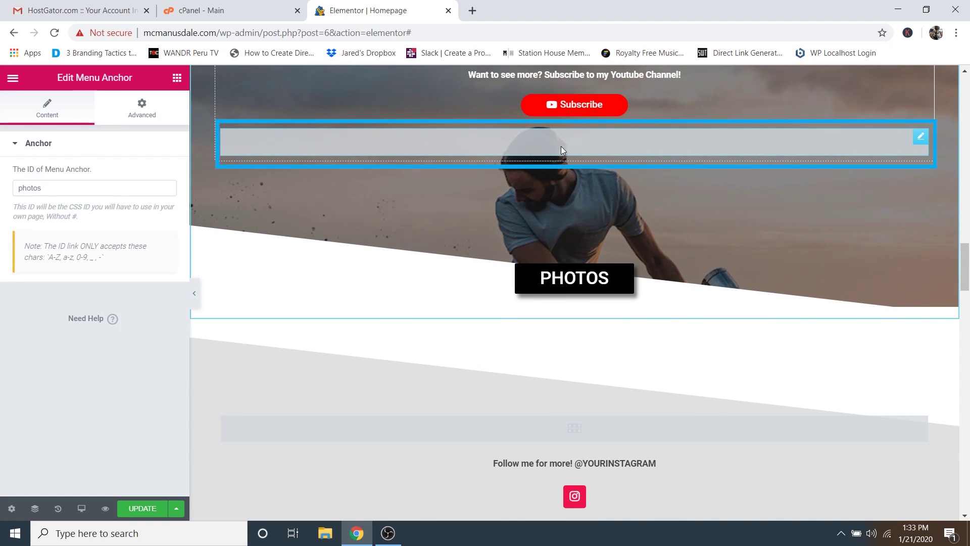
pyautogui.click(45, 191)
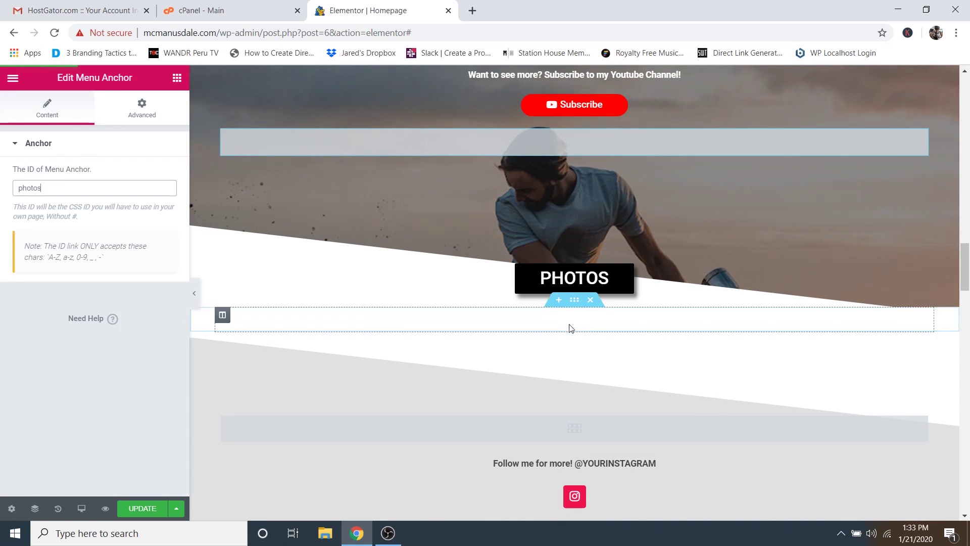
pyautogui.scroll(-1, 581, 313)
pyautogui.scroll(-1, 588, 300)
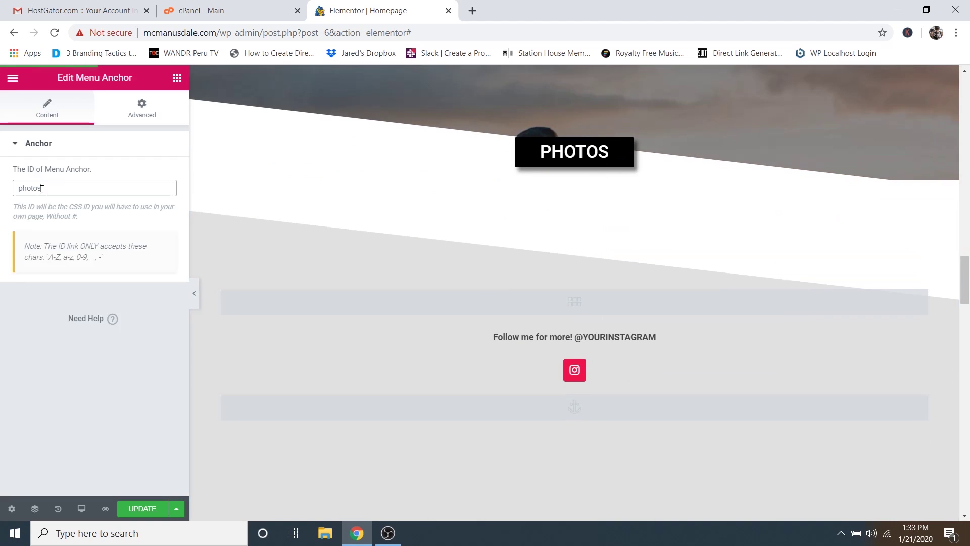
pyautogui.doubleClick(26, 188)
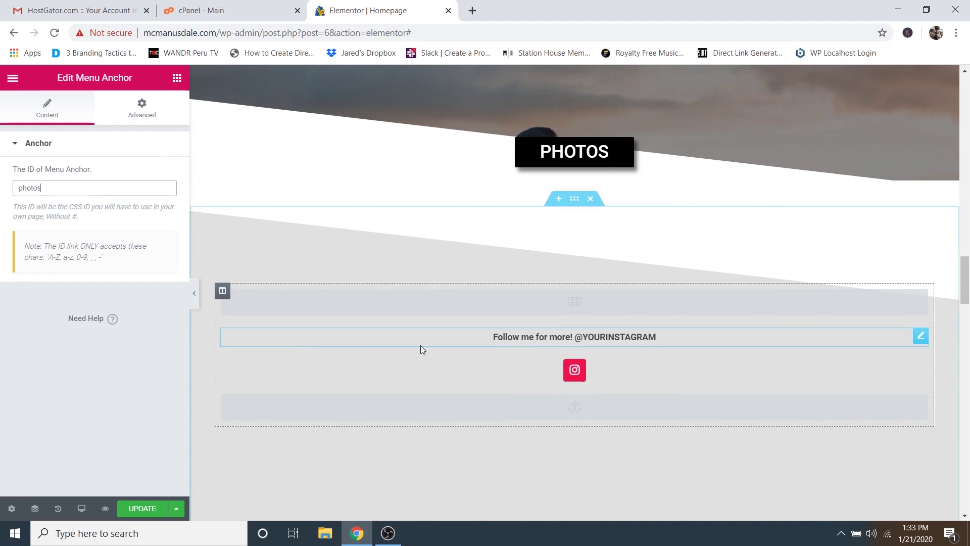
pyautogui.scroll(3, 437, 360)
pyautogui.scroll(-2, 693, 335)
pyautogui.scroll(-2, 693, 336)
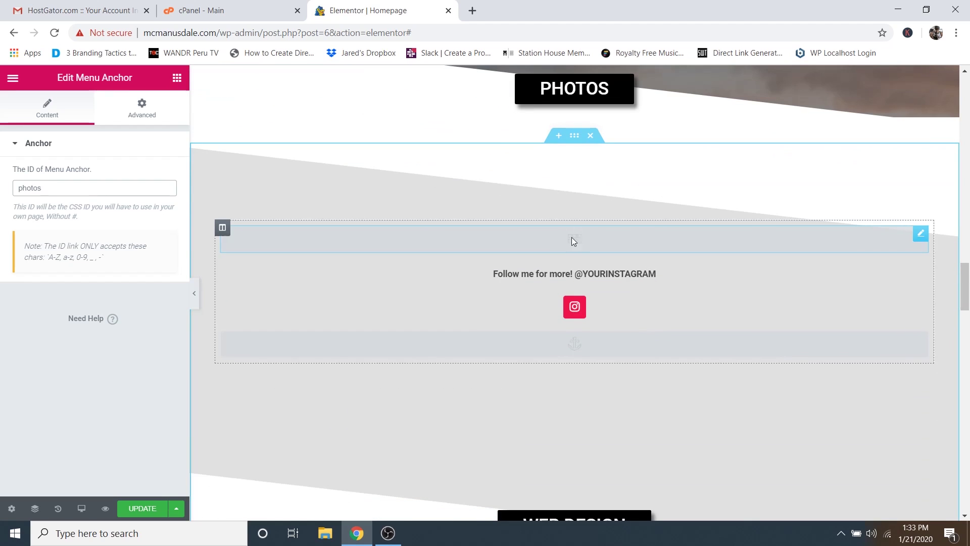
# - Upload the Gallery 1–4 images to the empty Basic Gallery widget
pyautogui.click(618, 240)
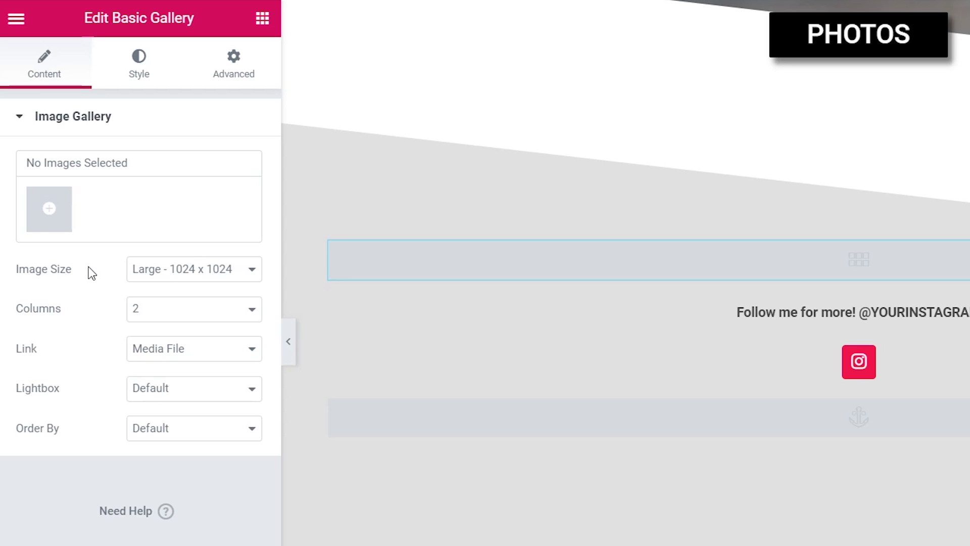
pyautogui.click(51, 220)
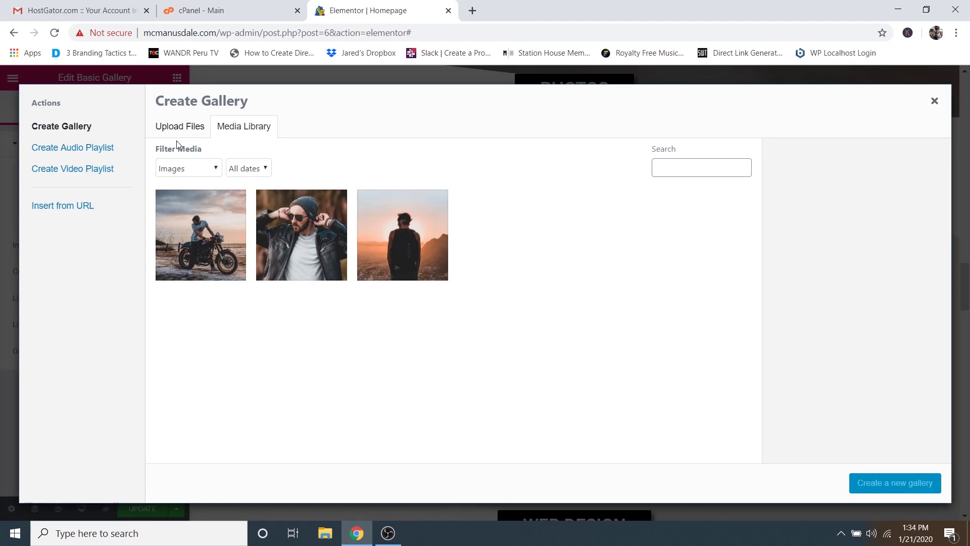
pyautogui.click(181, 133)
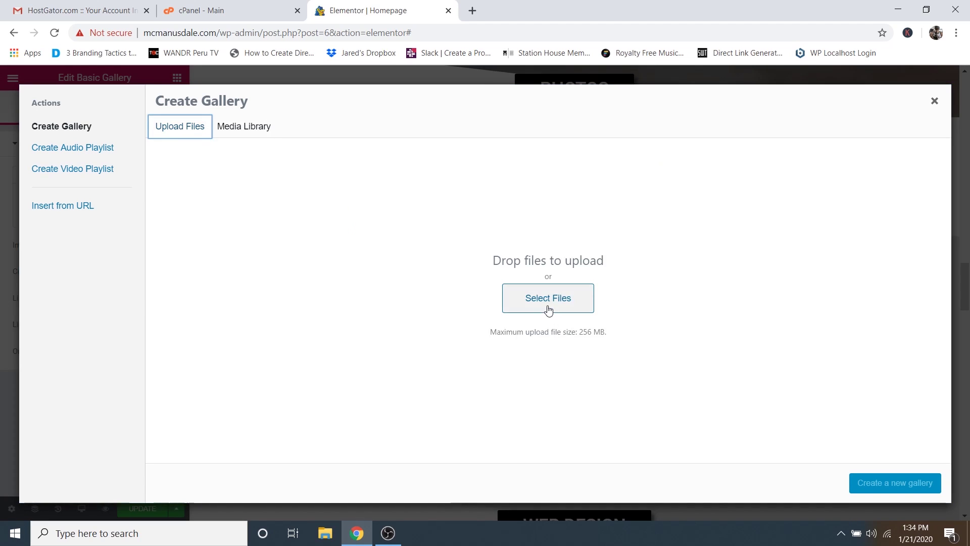
pyautogui.click(549, 309)
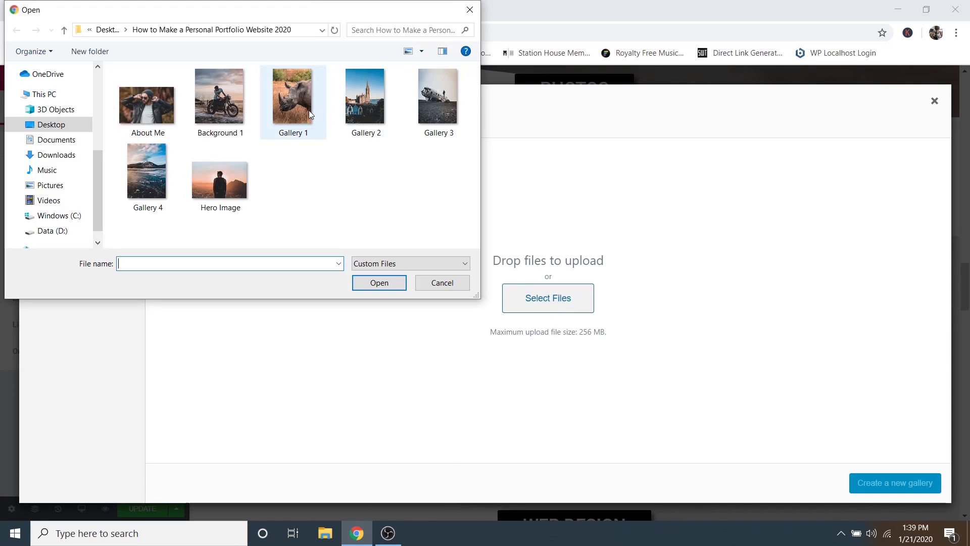
pyautogui.click(296, 105)
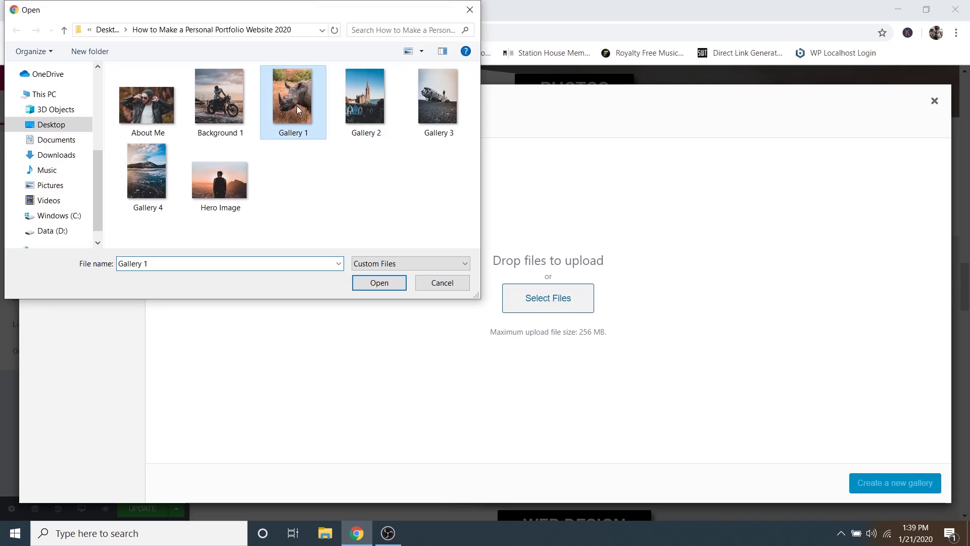
pyautogui.keyDown('ctrl'); pyautogui.click(361, 105); pyautogui.keyUp('ctrl')
pyautogui.keyDown('ctrl'); pyautogui.click(437, 101); pyautogui.keyUp('ctrl')
pyautogui.keyDown('ctrl'); pyautogui.click(148, 181); pyautogui.keyUp('ctrl')
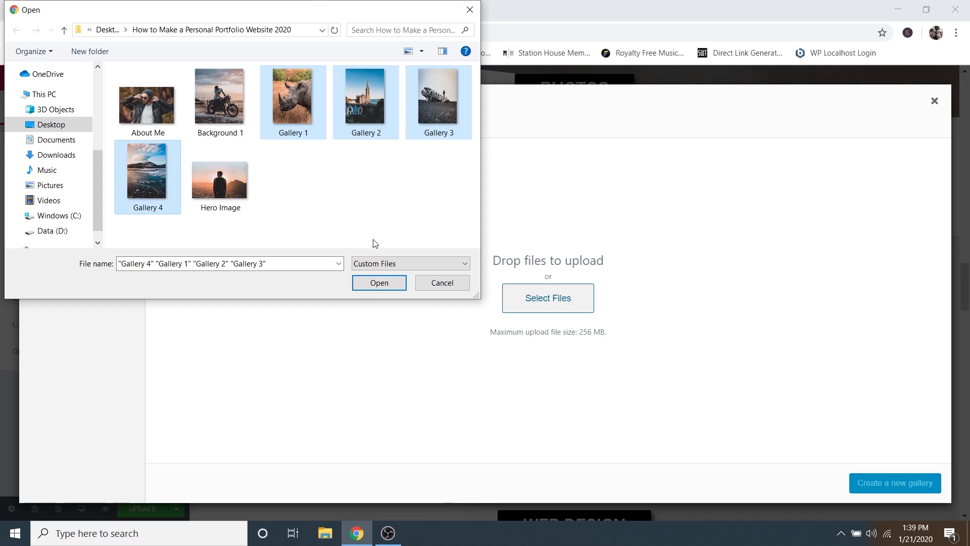
pyautogui.click(380, 284)
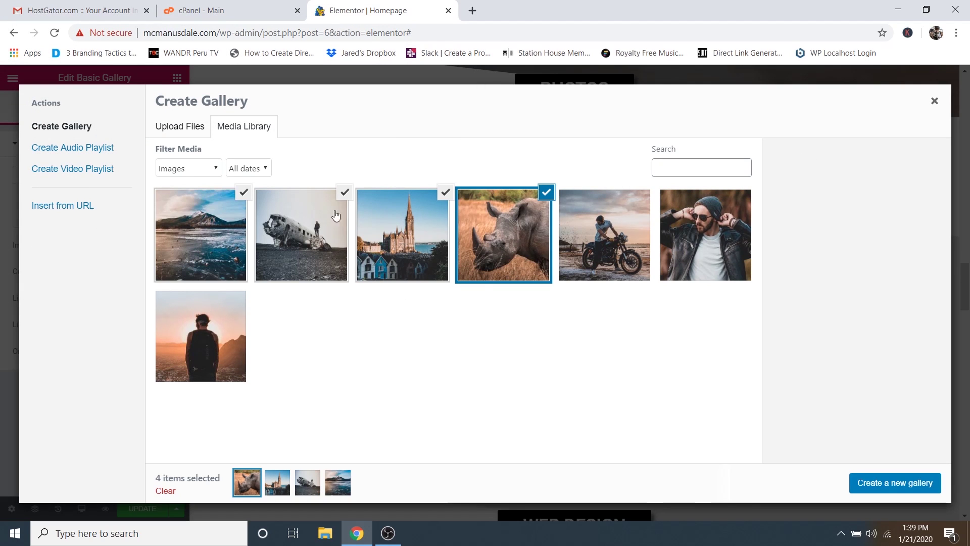
# - Create the gallery ordered rhino, church, mountain lake, plane wreck, and insert it
pyautogui.click(889, 484)
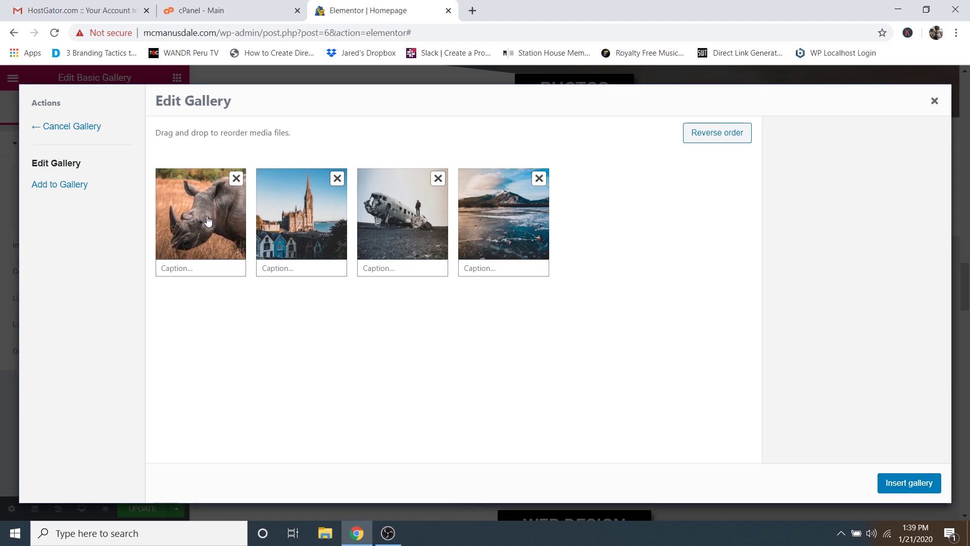
pyautogui.moveTo(208, 221); pyautogui.dragTo(449, 239)
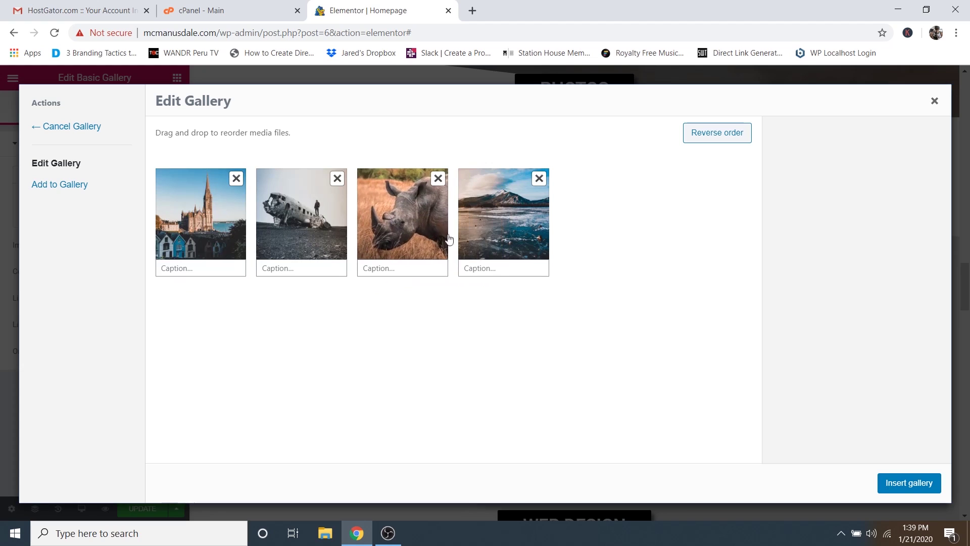
pyautogui.moveTo(504, 223); pyautogui.dragTo(207, 232)
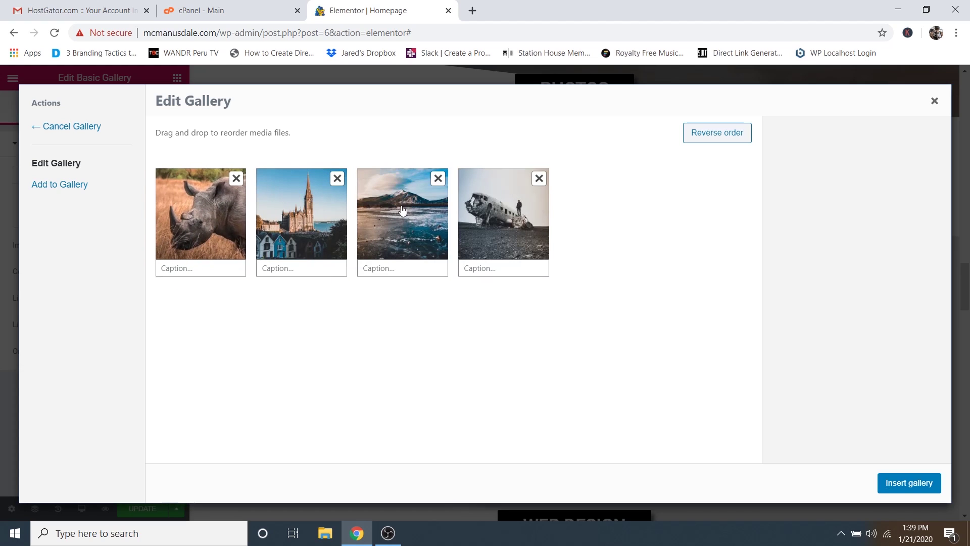
pyautogui.click(909, 483)
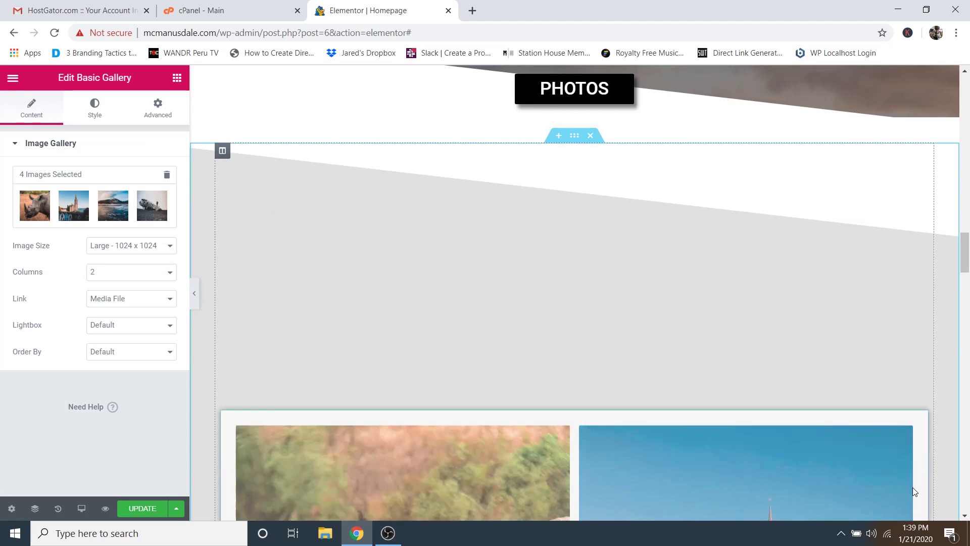
# - Try Medium 300 x 300 gallery images, then return to Large 1024 x 1024
pyautogui.scroll(-2, 606, 257)
pyautogui.scroll(-12, 583, 267)
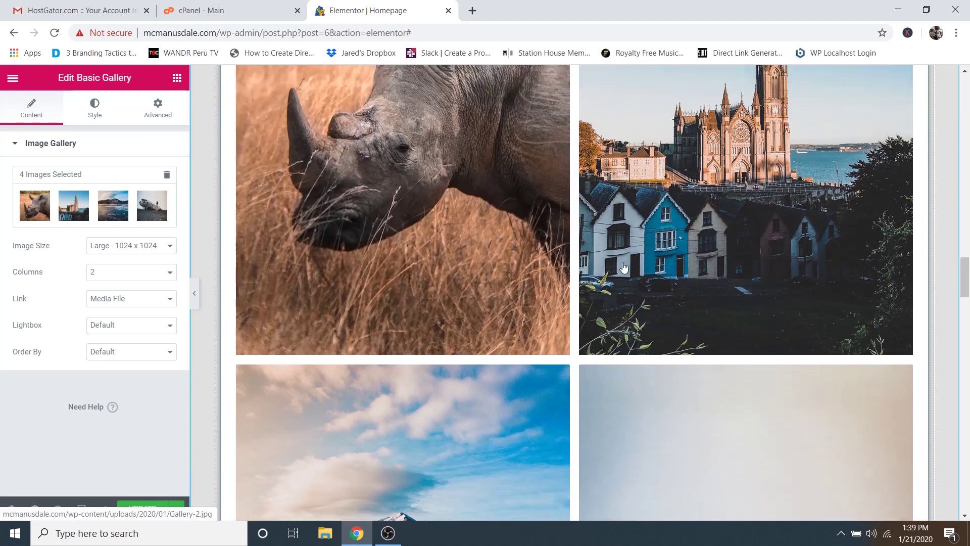
pyautogui.scroll(-2, 634, 283)
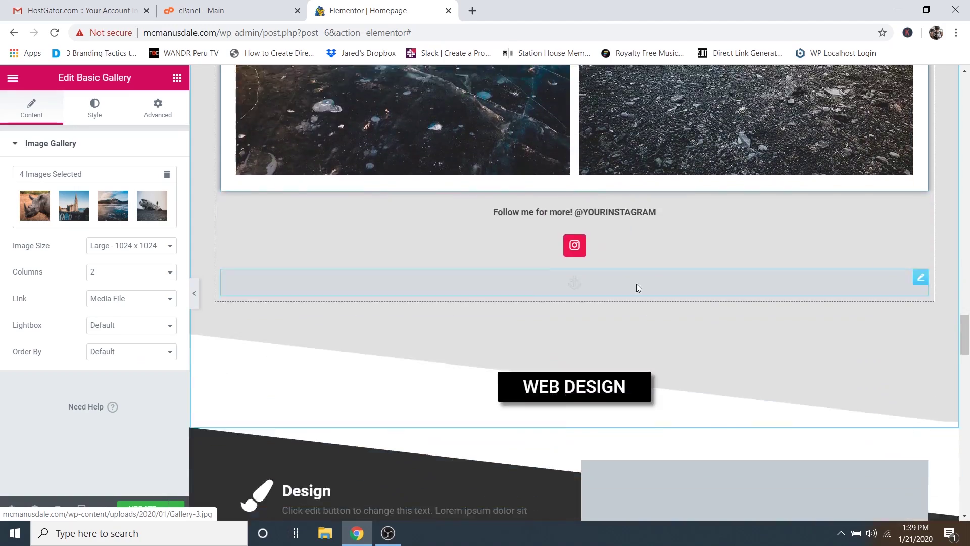
pyautogui.scroll(17, 641, 303)
pyautogui.scroll(3, 539, 268)
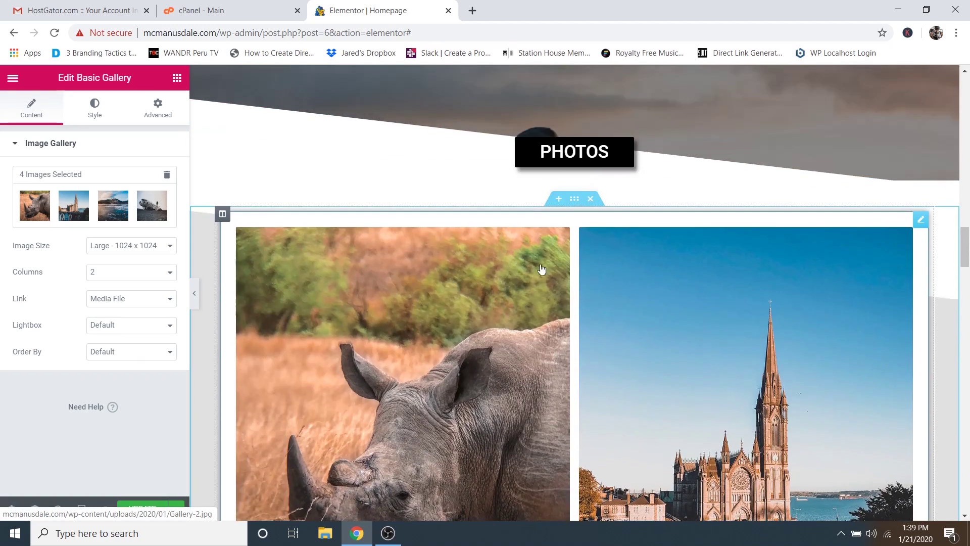
pyautogui.scroll(-3, 341, 276)
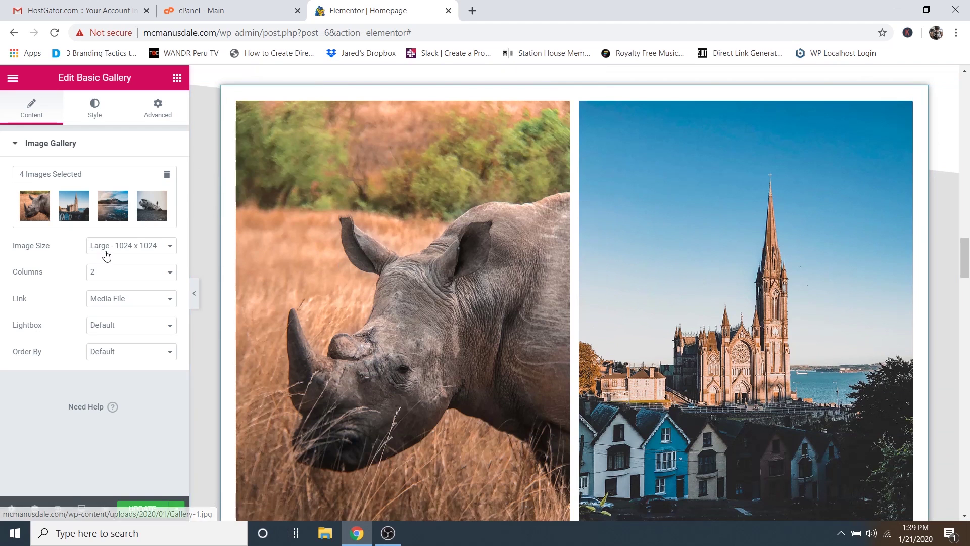
pyautogui.click(114, 246)
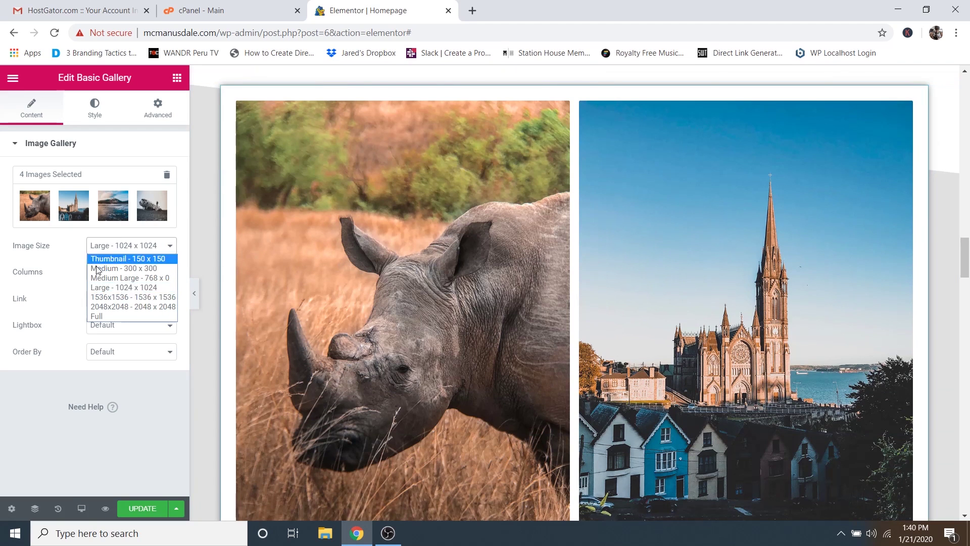
pyautogui.click(101, 268)
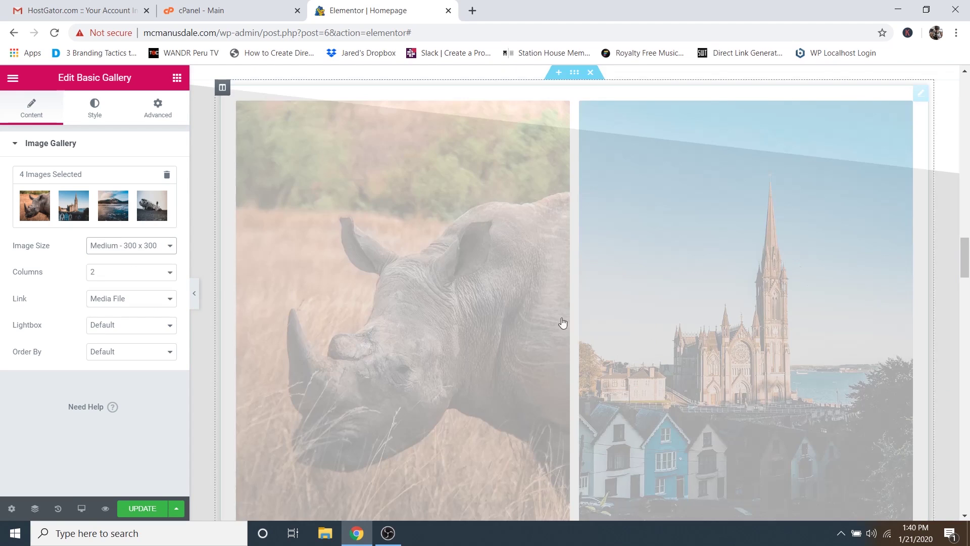
pyautogui.scroll(-4, 596, 251)
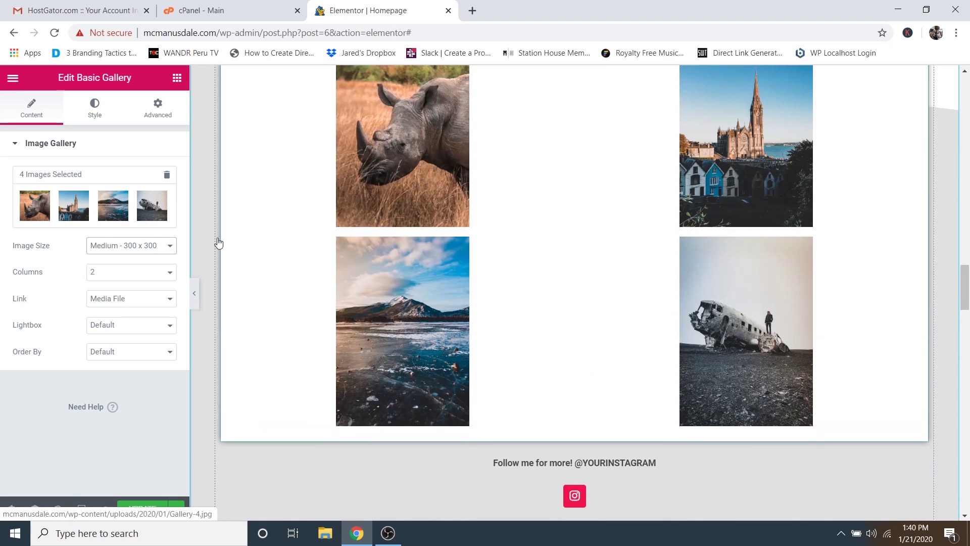
pyautogui.click(121, 245)
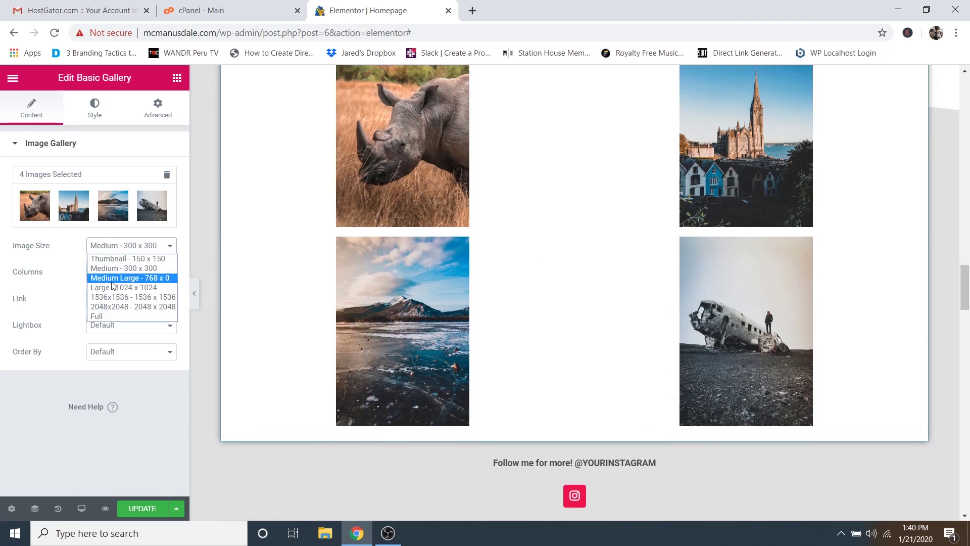
pyautogui.click(109, 289)
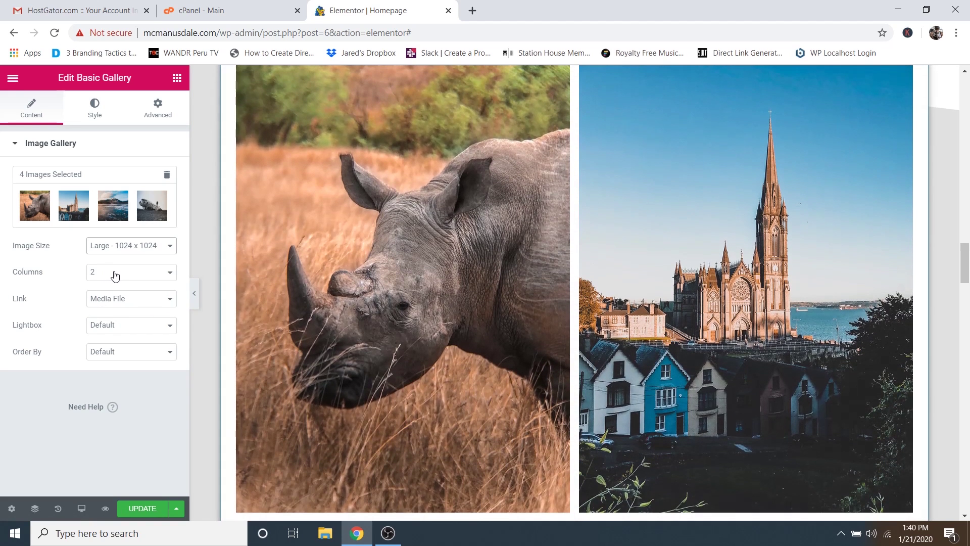
# - Preview the gallery at 4 columns, then set it back to 2 columns
pyautogui.click(114, 274)
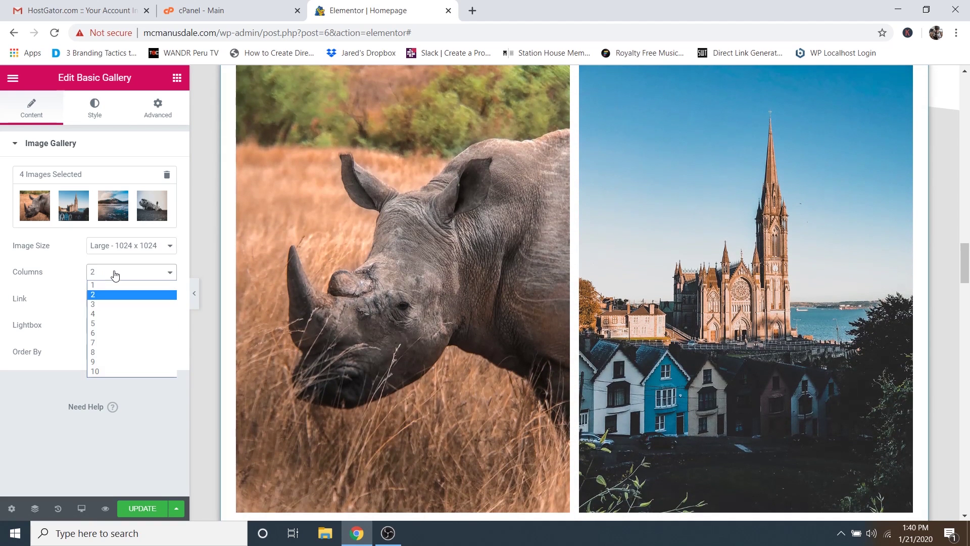
pyautogui.click(99, 313)
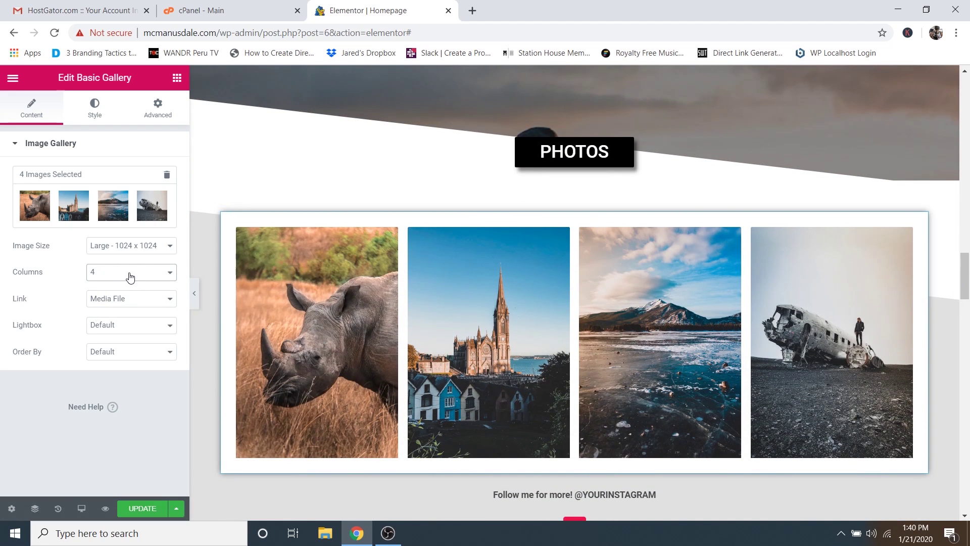
pyautogui.scroll(-3, 550, 255)
pyautogui.scroll(4, 551, 255)
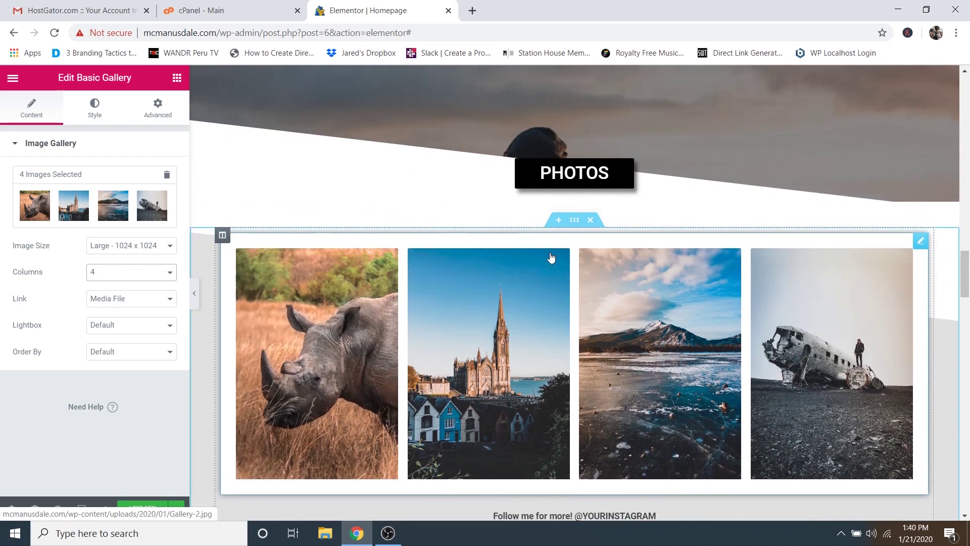
pyautogui.scroll(5, 550, 258)
pyautogui.scroll(-7, 550, 258)
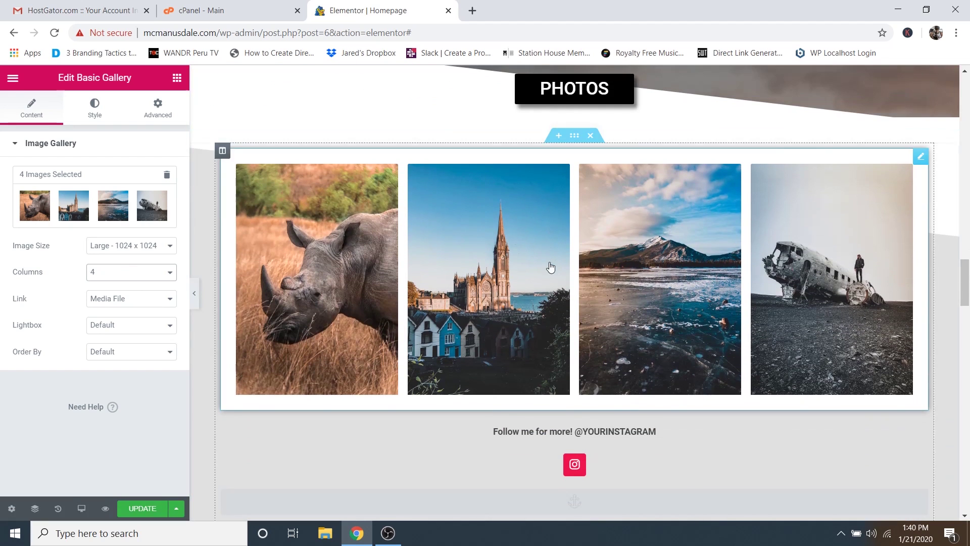
pyautogui.click(116, 275)
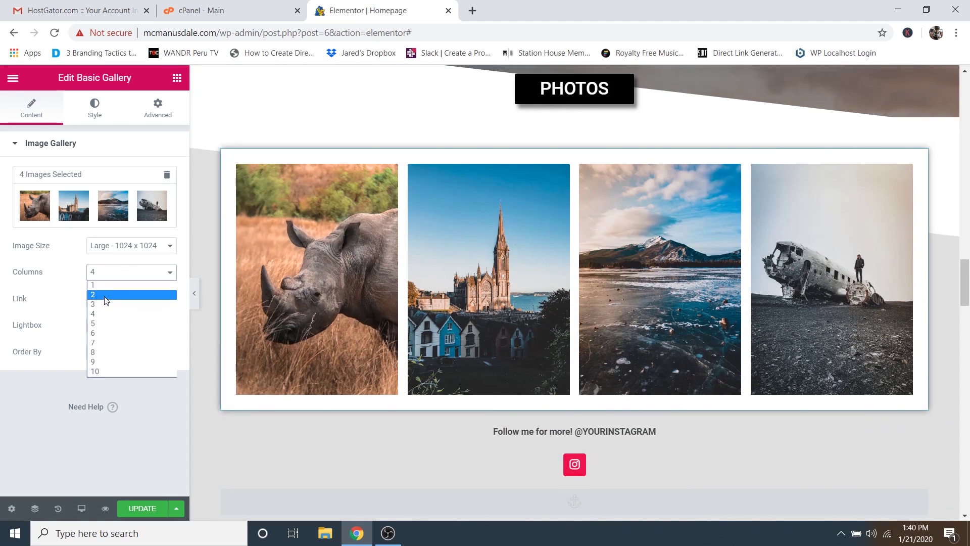
pyautogui.click(106, 301)
pyautogui.scroll(-5, 423, 245)
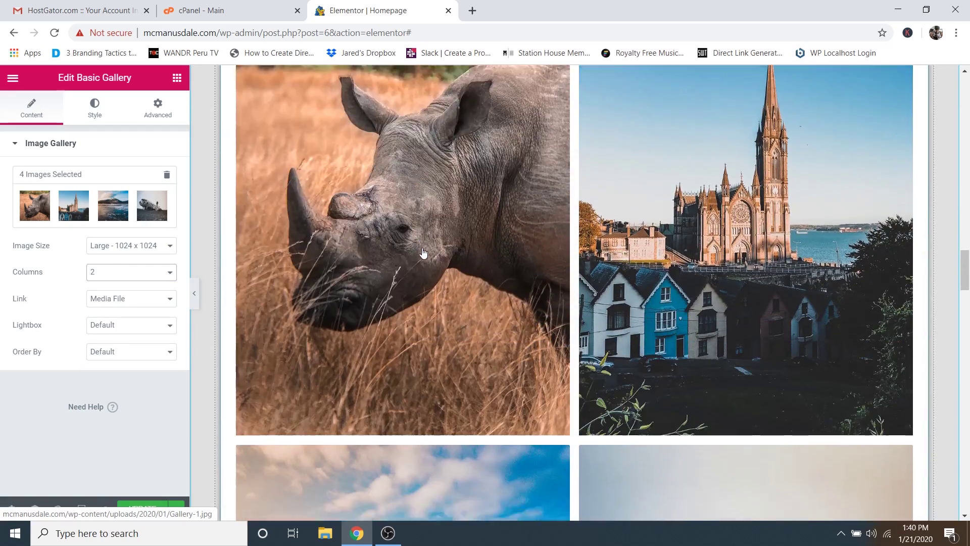
pyautogui.scroll(-10, 424, 253)
pyautogui.scroll(3, 424, 257)
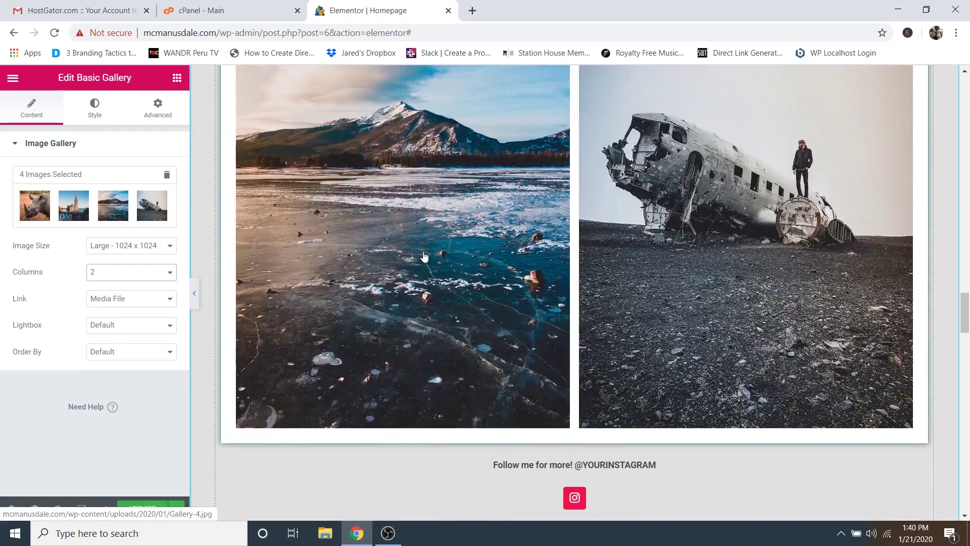
pyautogui.scroll(9, 423, 257)
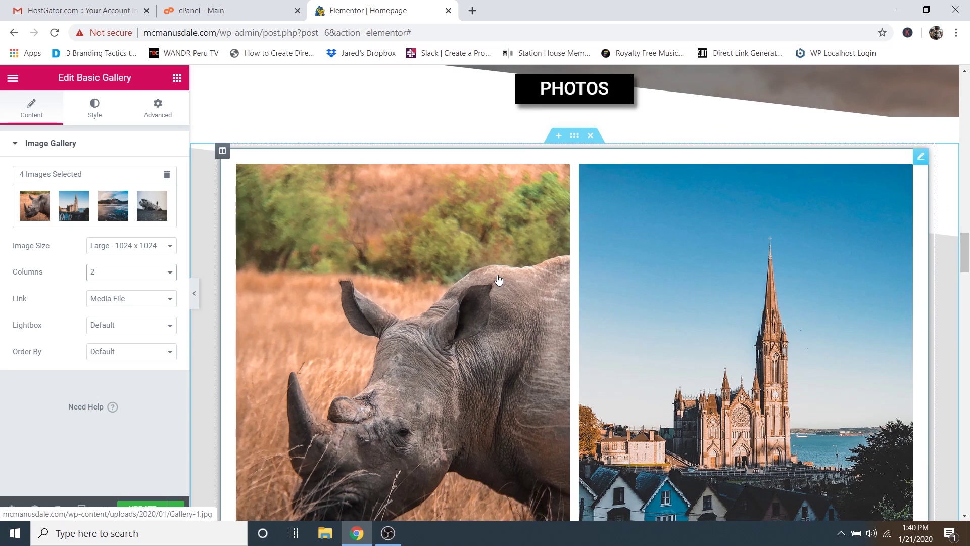
pyautogui.click(426, 268)
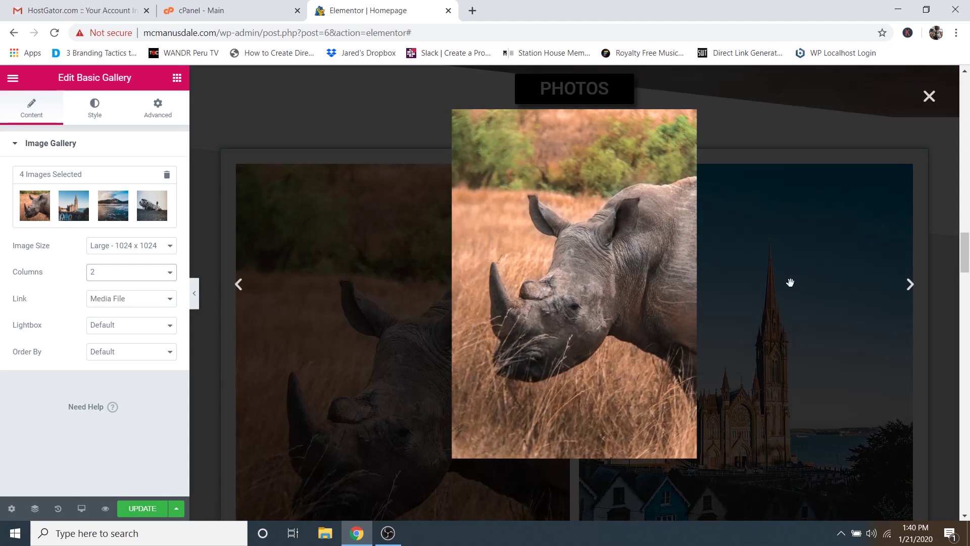
pyautogui.click(910, 284)
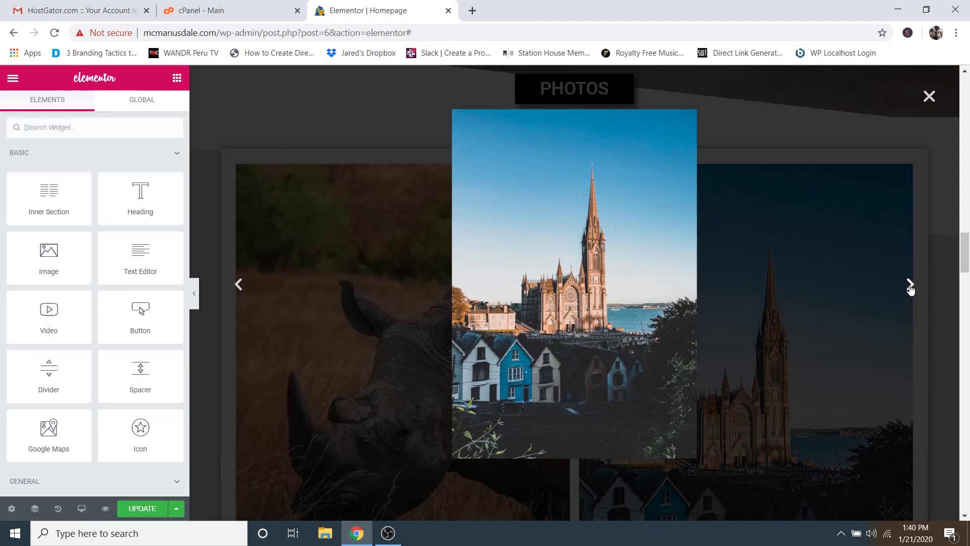
pyautogui.click(910, 284)
pyautogui.click(910, 286)
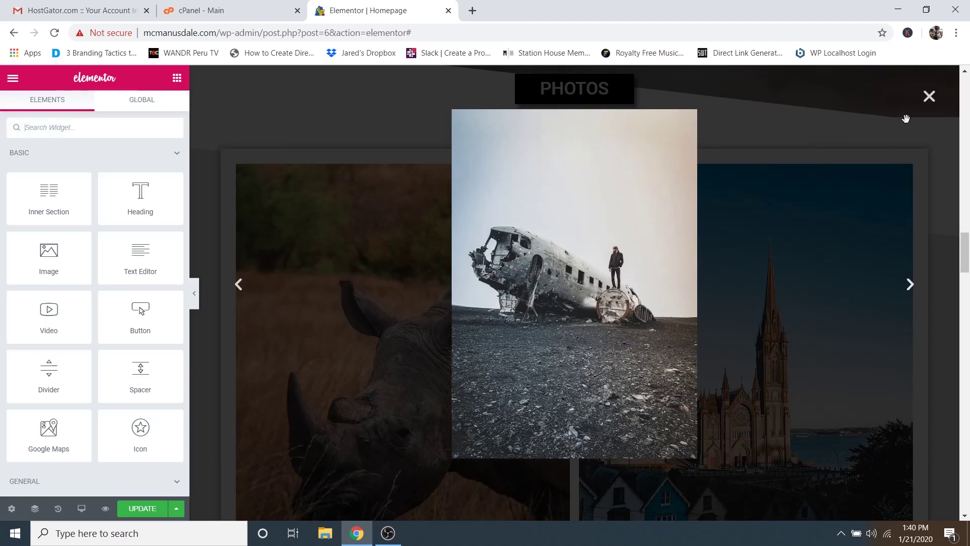
pyautogui.click(935, 98)
pyautogui.scroll(-8, 379, 349)
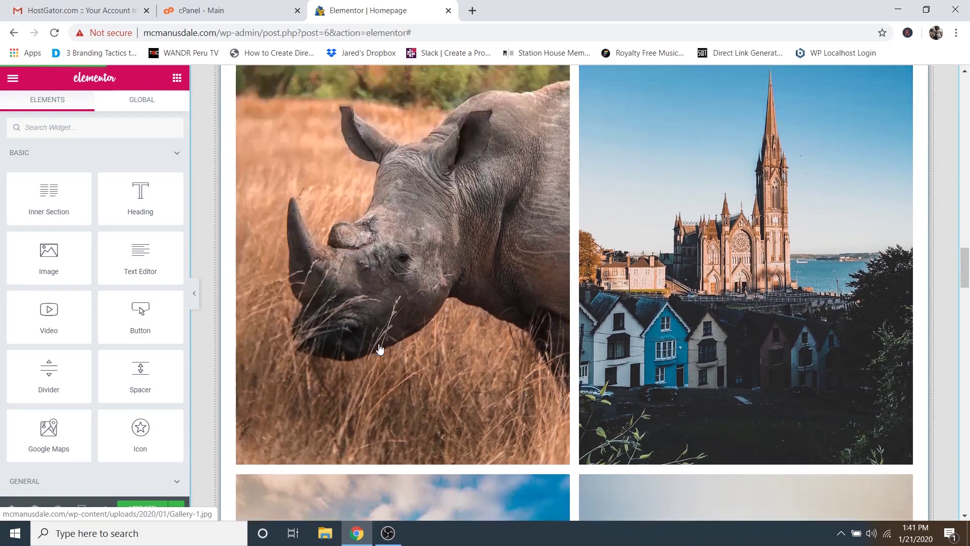
pyautogui.scroll(-10, 379, 349)
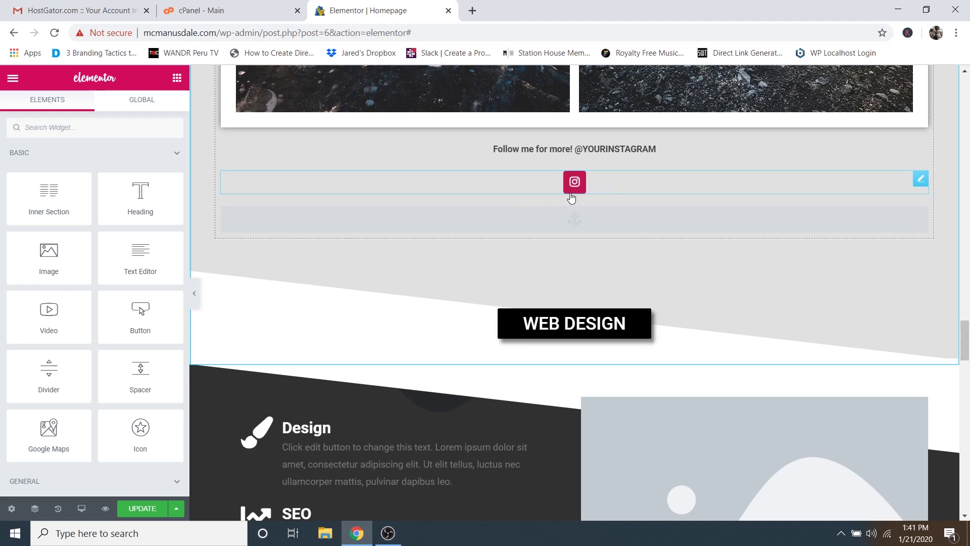
# - Select the menu anchor below the Follow me heading and check its ID is 'webdesign'
pyautogui.click(672, 150)
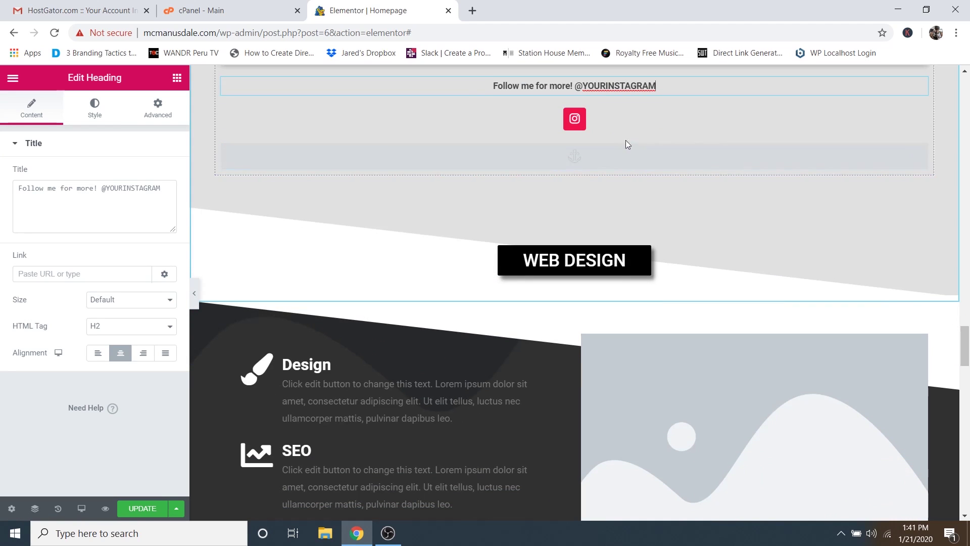
pyautogui.click(622, 154)
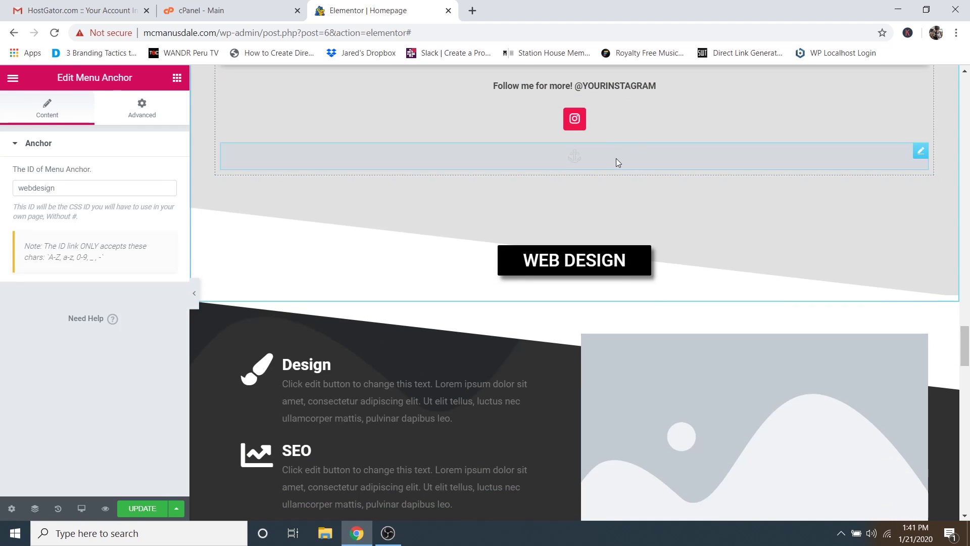
pyautogui.click(19, 189)
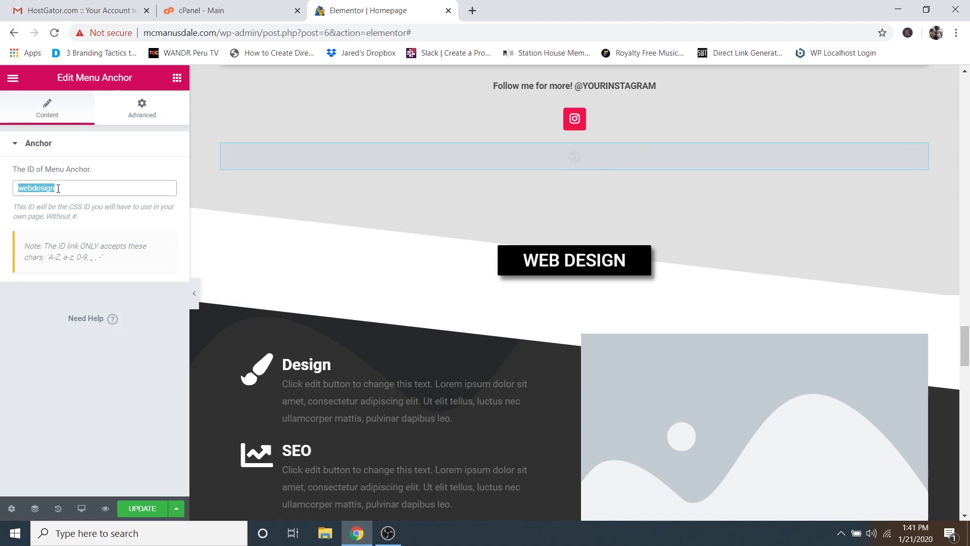
pyautogui.scroll(-1, 574, 248)
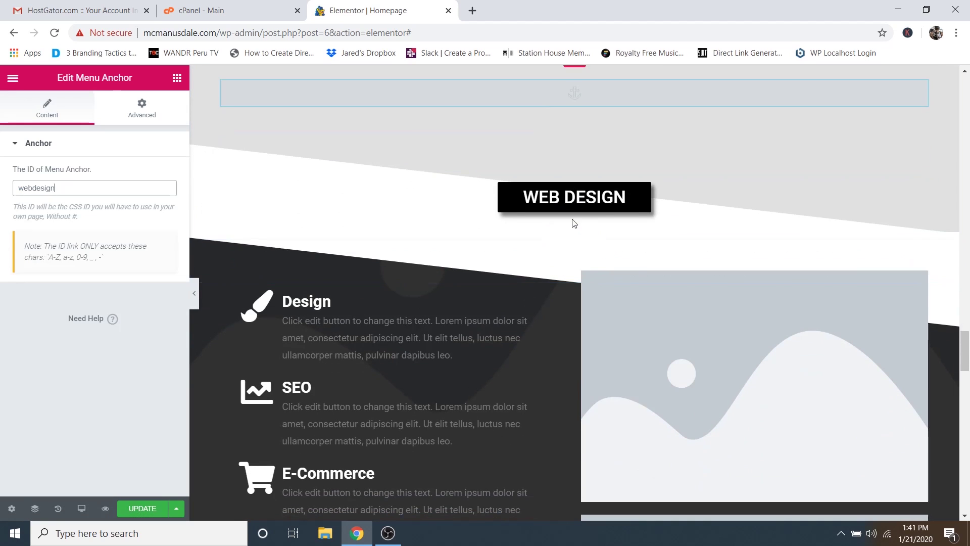
pyautogui.scroll(-1, 601, 202)
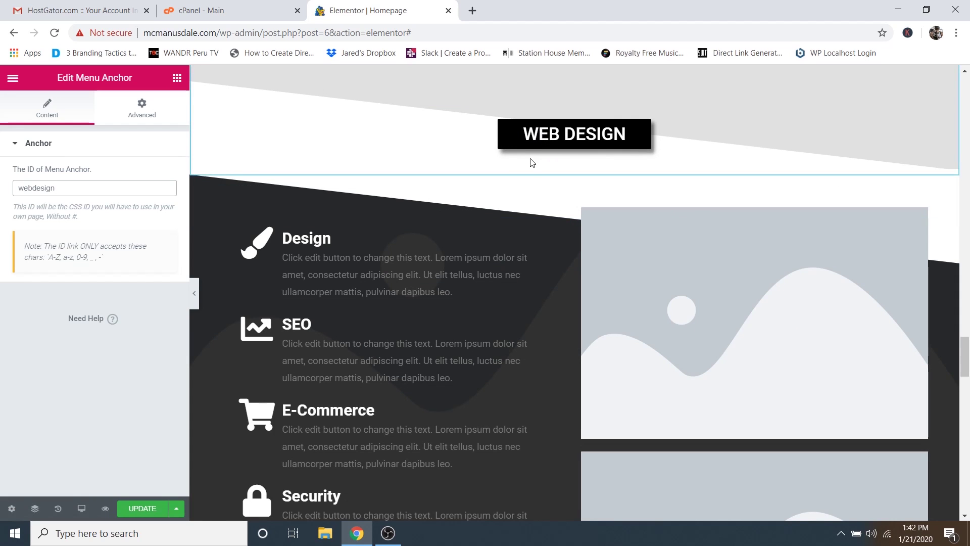
pyautogui.scroll(-3, 485, 173)
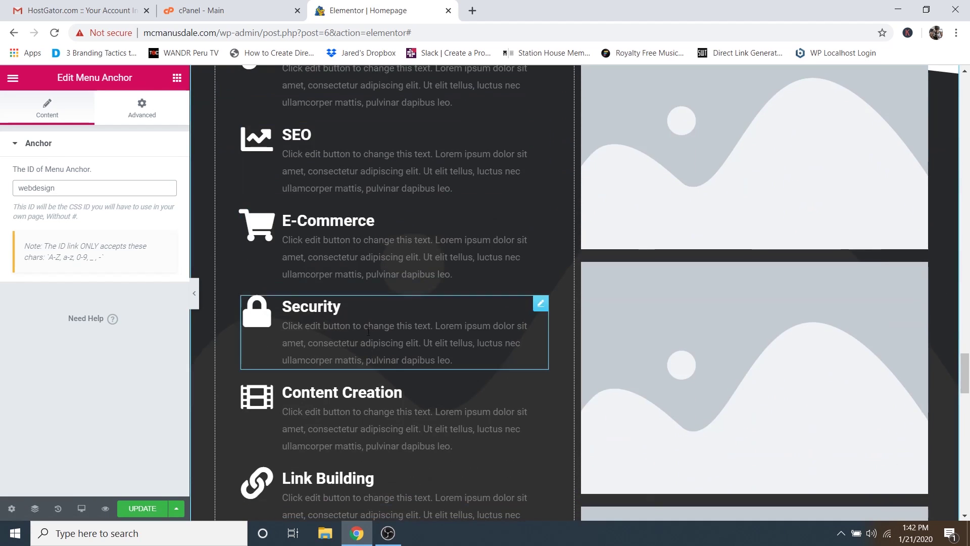
pyautogui.scroll(-2, 368, 332)
pyautogui.scroll(8, 354, 313)
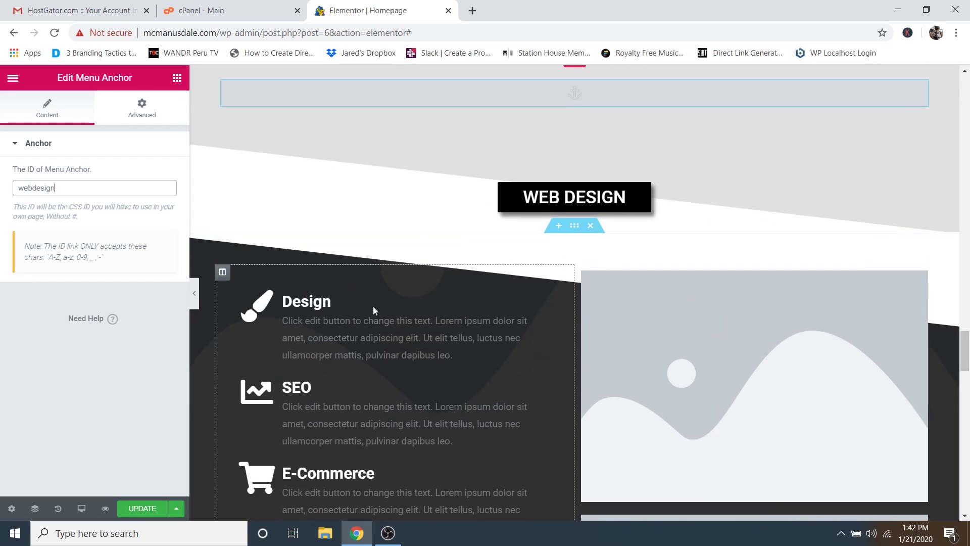
# - Open the Design icon box and review its Style and Content settings
pyautogui.click(369, 302)
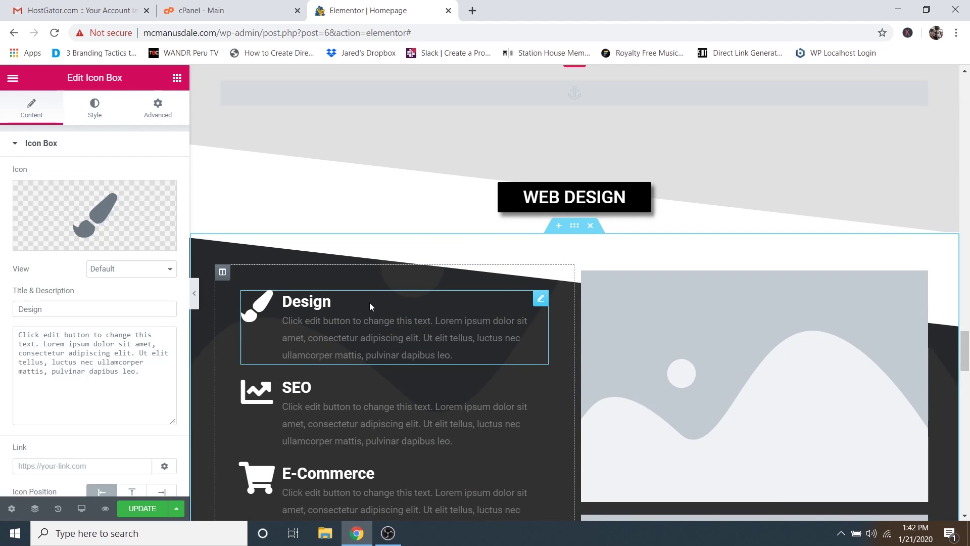
pyautogui.moveTo(53, 213)
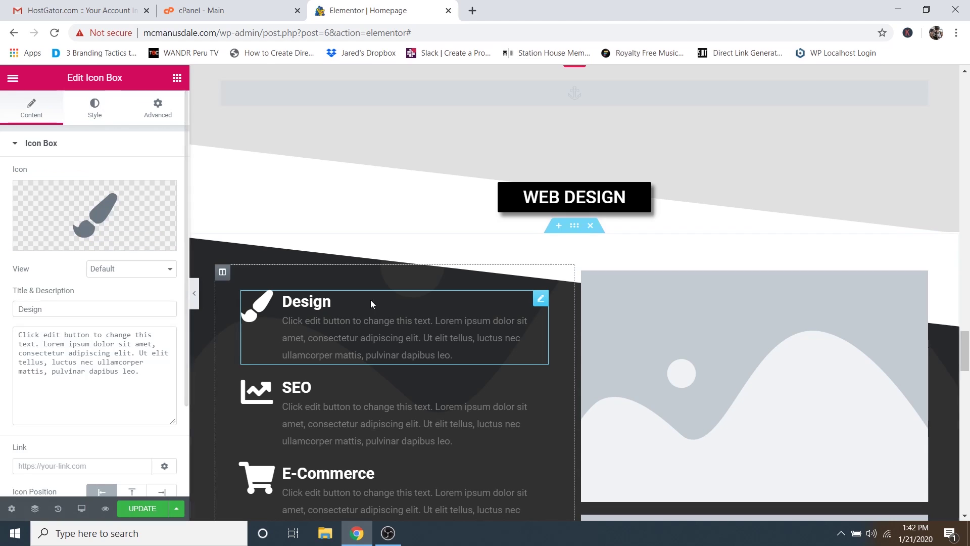
pyautogui.scroll(-10, 387, 212)
pyautogui.scroll(10, 391, 215)
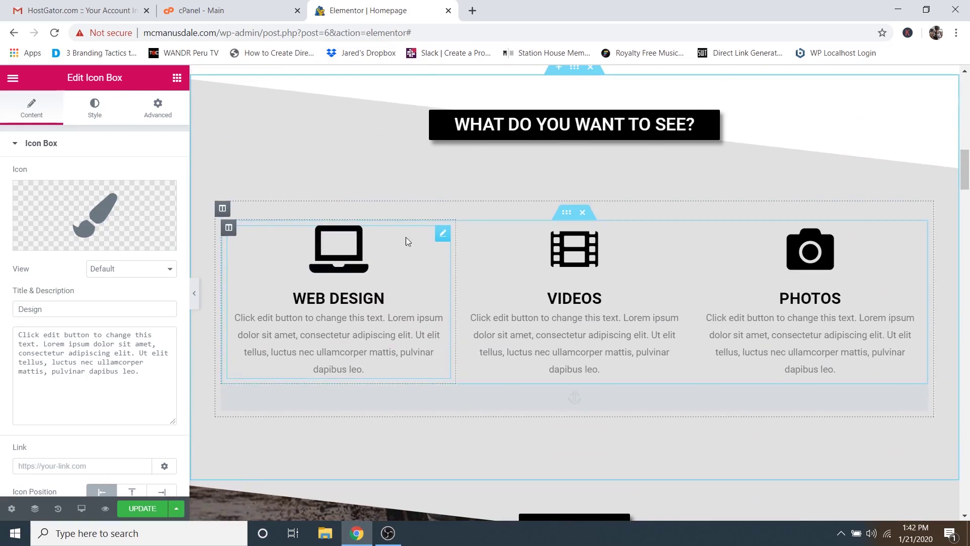
pyautogui.scroll(-10, 384, 247)
pyautogui.scroll(10, 389, 242)
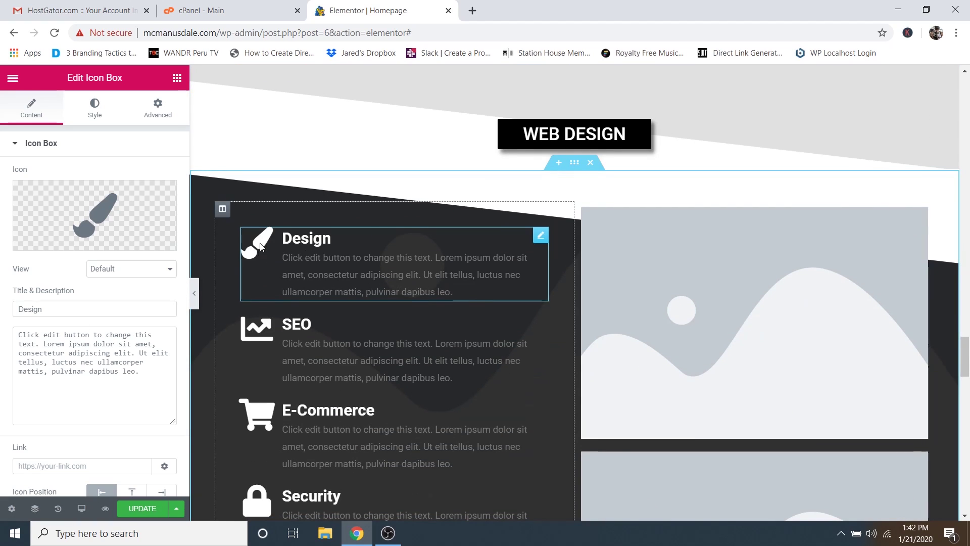
pyautogui.click(91, 117)
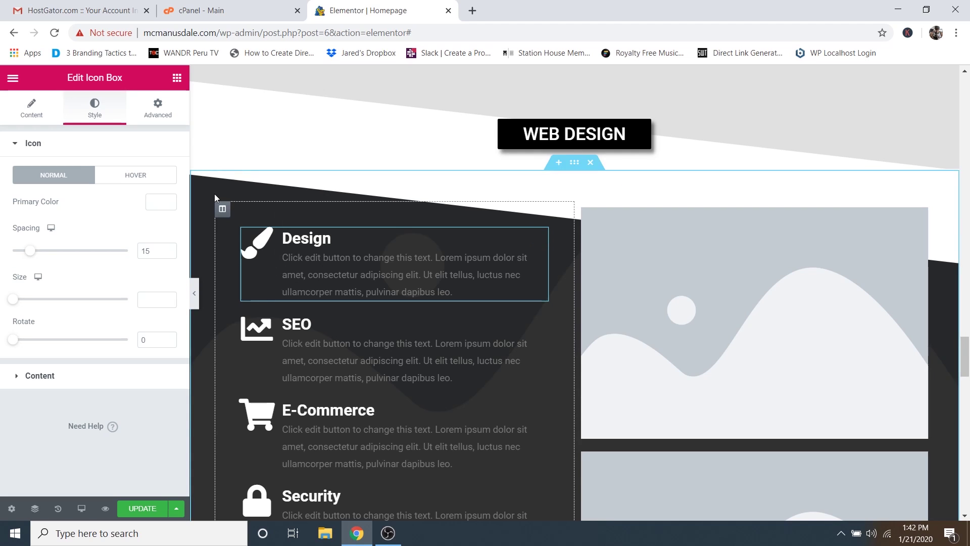
pyautogui.click(32, 108)
pyautogui.scroll(-2, 76, 383)
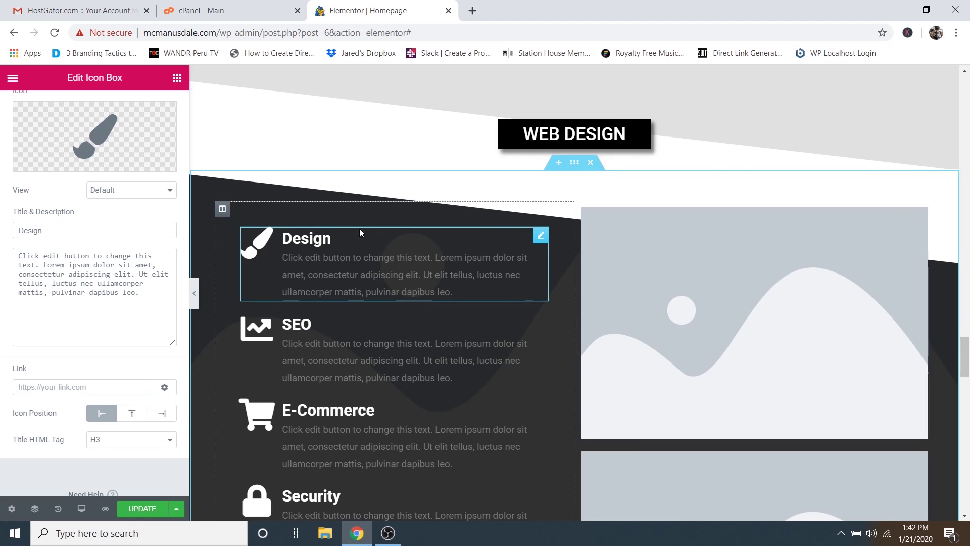
pyautogui.scroll(-1, 263, 204)
pyautogui.scroll(-5, 301, 191)
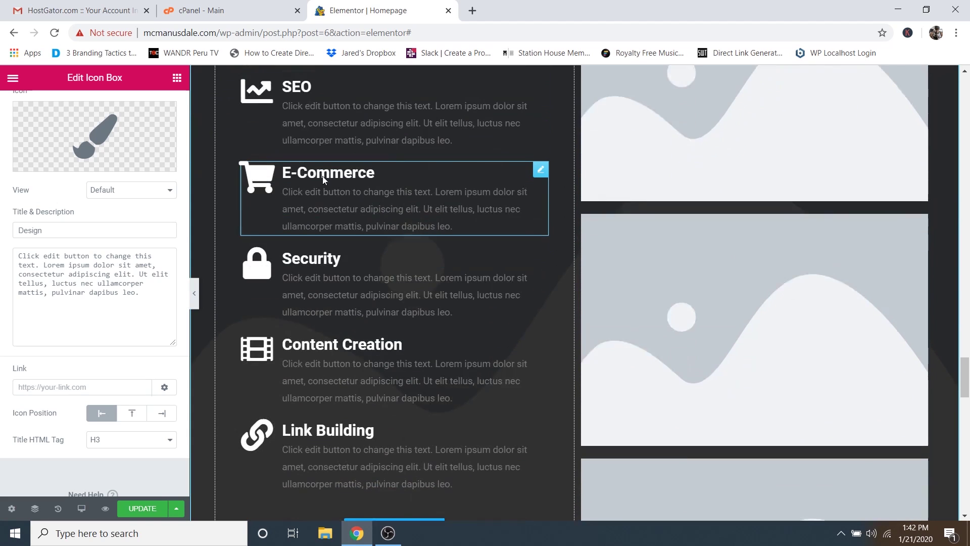
pyautogui.scroll(5, 292, 224)
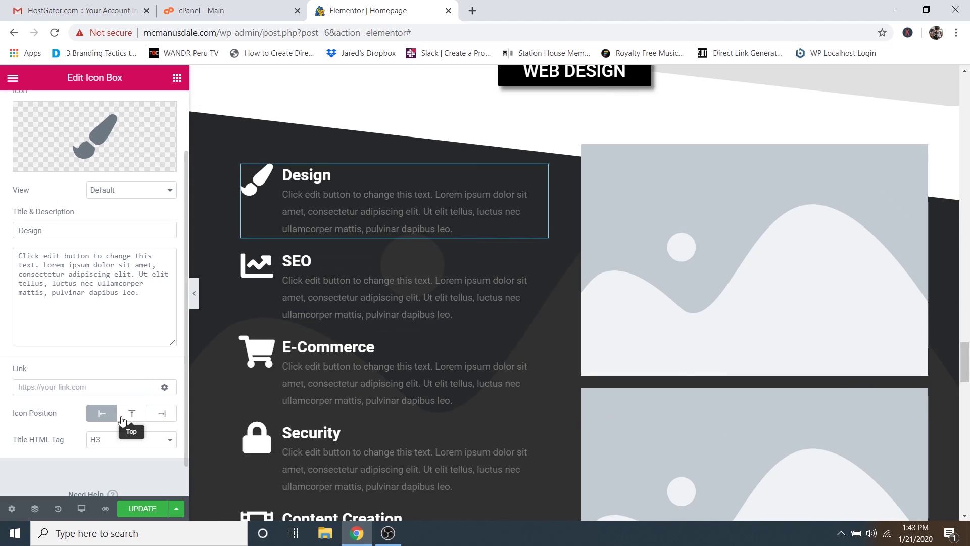
# - Set the Design icon box's Icon Position to Left after trying Top and Right
pyautogui.click(138, 414)
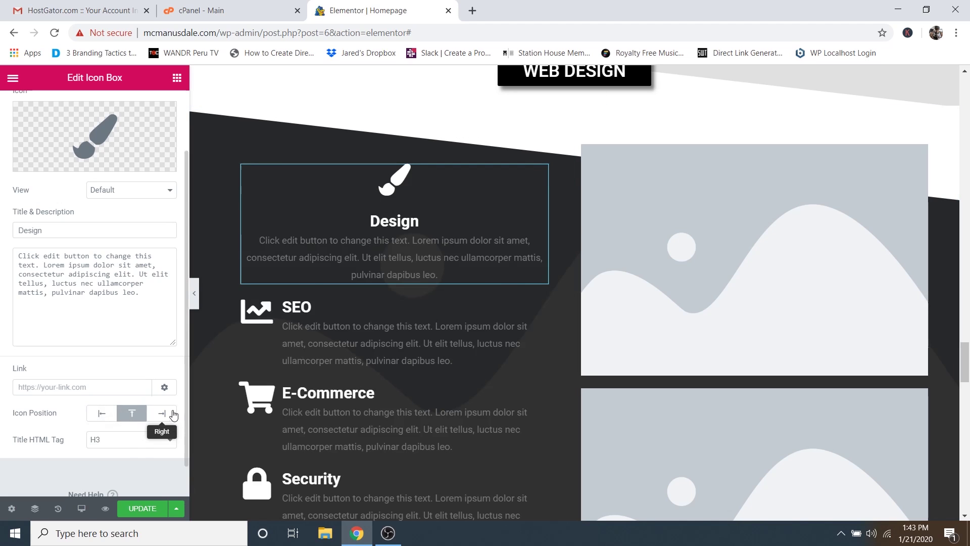
pyautogui.click(162, 413)
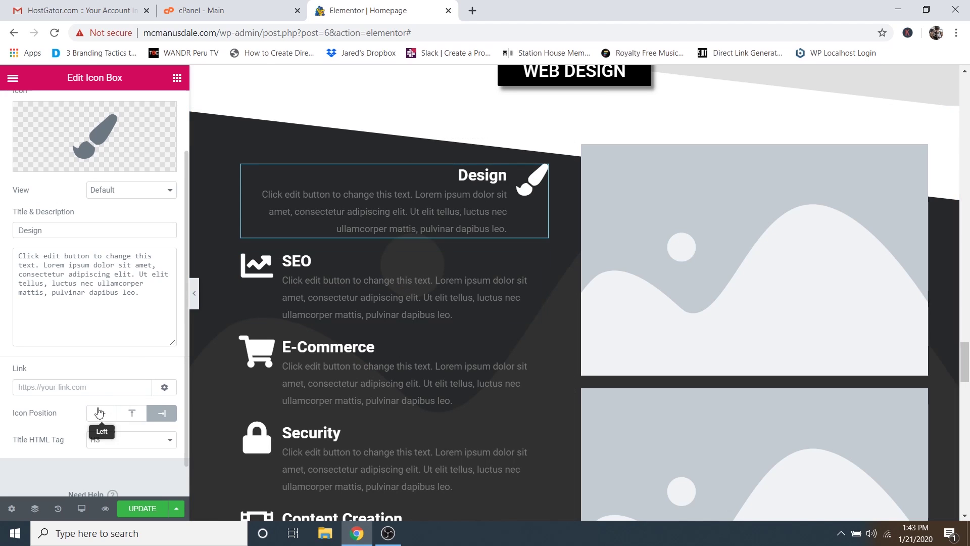
pyautogui.click(97, 417)
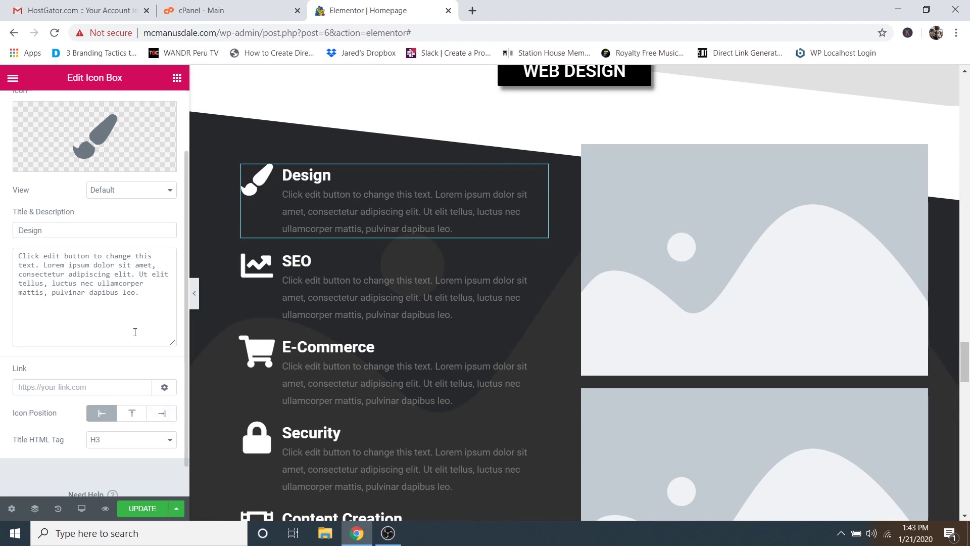
pyautogui.scroll(1, 520, 228)
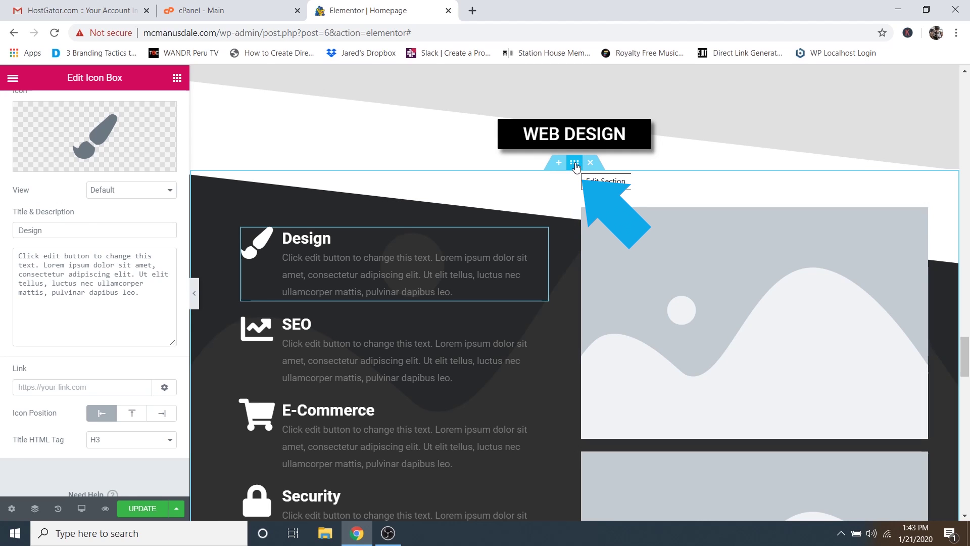
# - Set Hero-Image.jpg as the WEB DESIGN section's Style background image
pyautogui.click(575, 164)
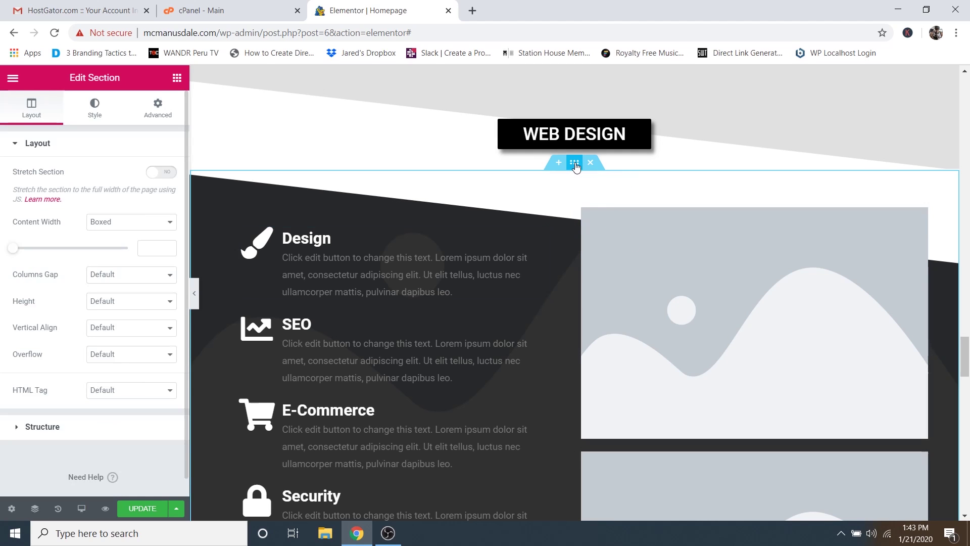
pyautogui.click(93, 111)
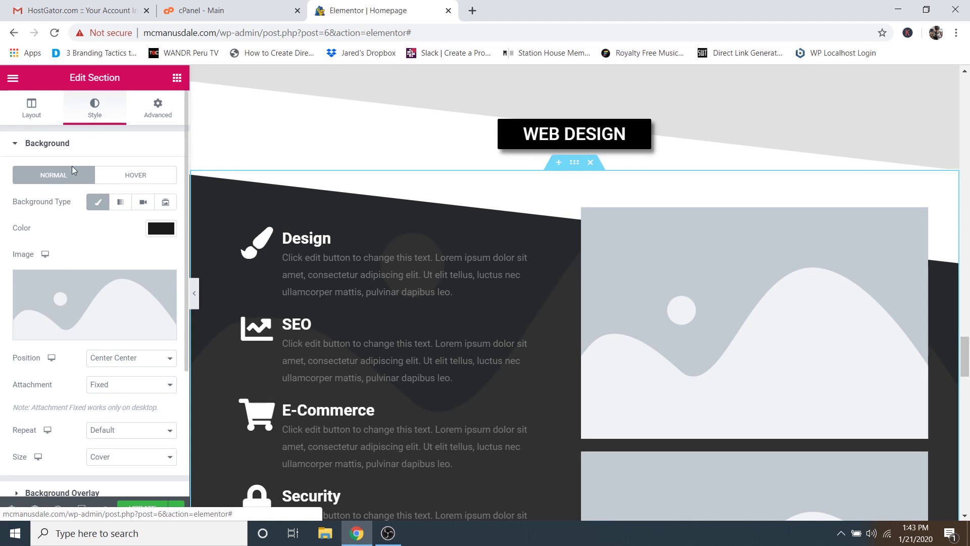
pyautogui.click(80, 332)
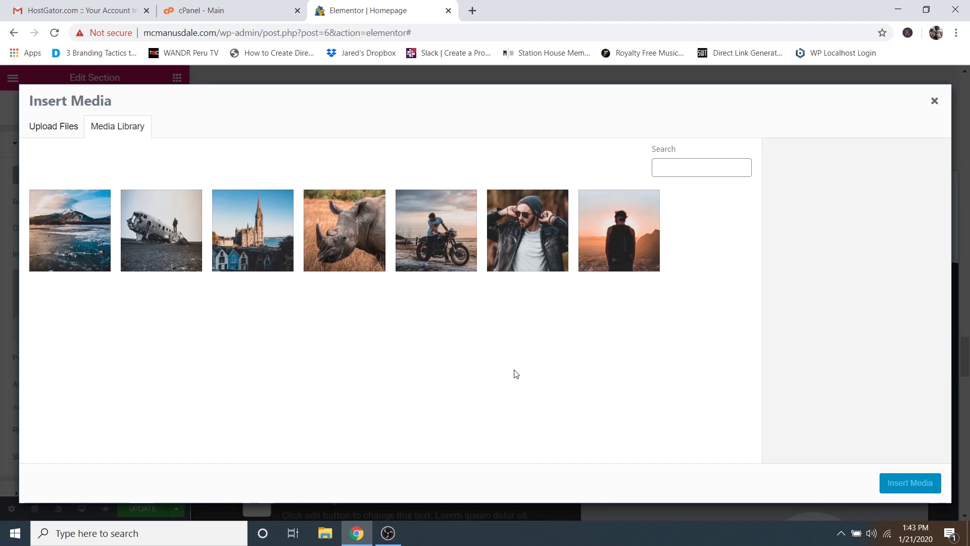
pyautogui.click(608, 266)
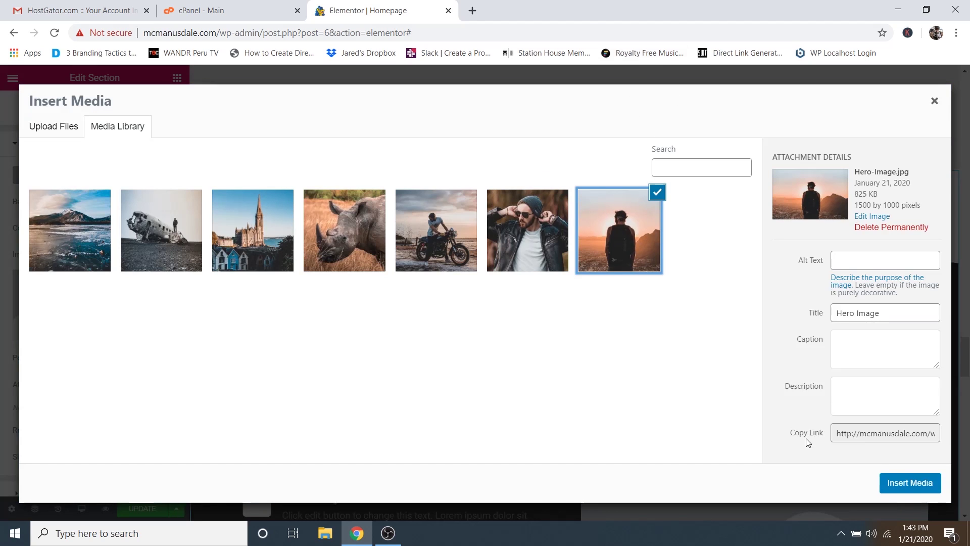
pyautogui.click(920, 485)
pyautogui.scroll(-3, 582, 369)
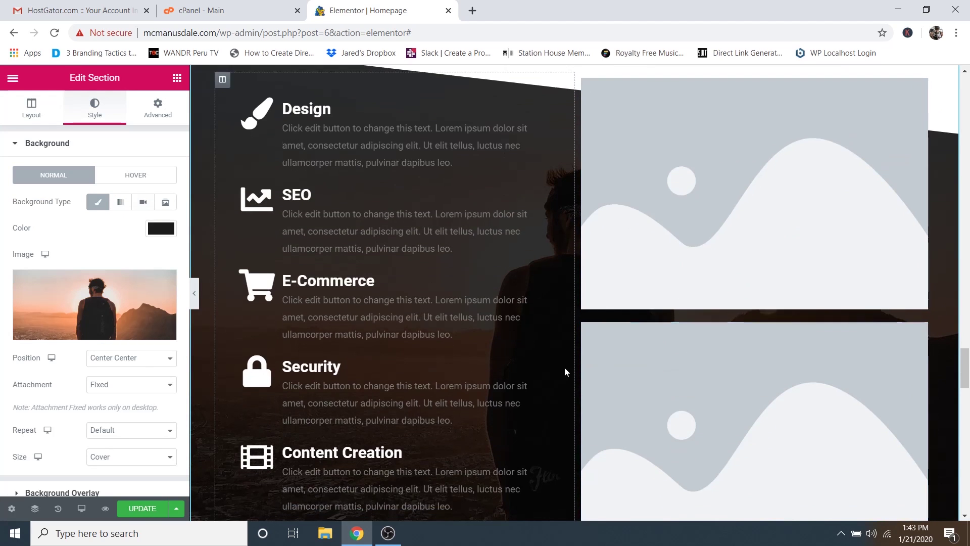
pyautogui.scroll(-3, 536, 381)
pyautogui.scroll(3, 533, 371)
pyautogui.scroll(-6, 529, 390)
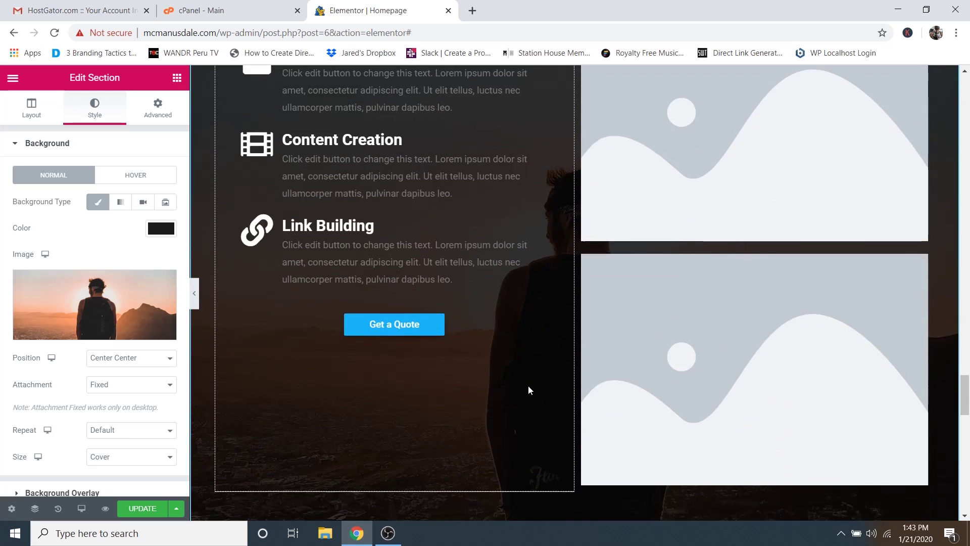
pyautogui.scroll(6, 528, 390)
pyautogui.scroll(3, 526, 253)
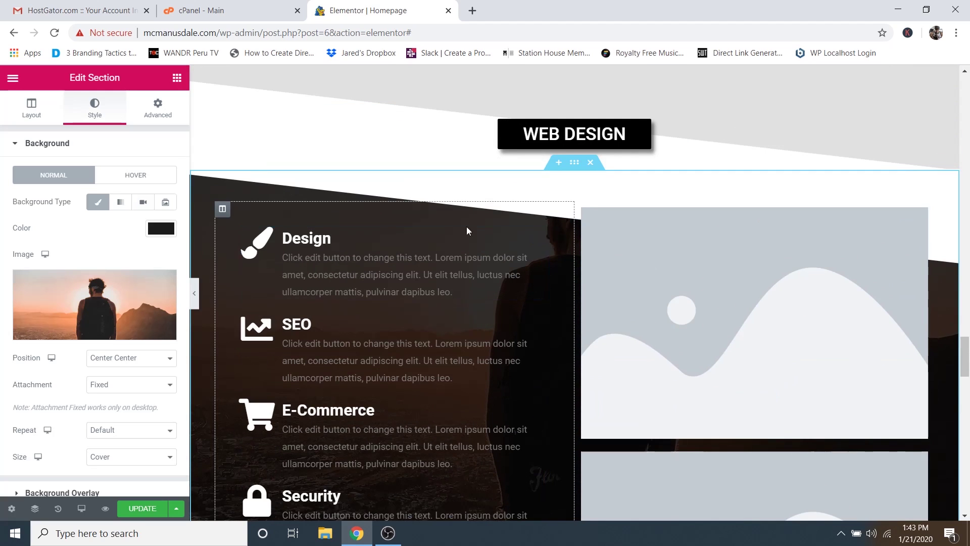
pyautogui.scroll(-1, 560, 263)
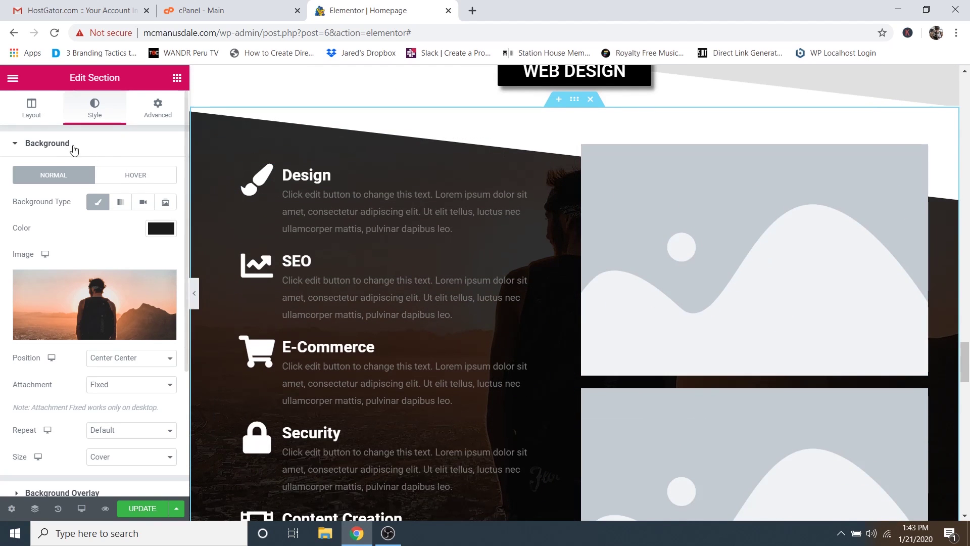
# - Give the section's black Background Overlay 0.8 opacity, then select the top-right placeholder image
pyautogui.click(40, 147)
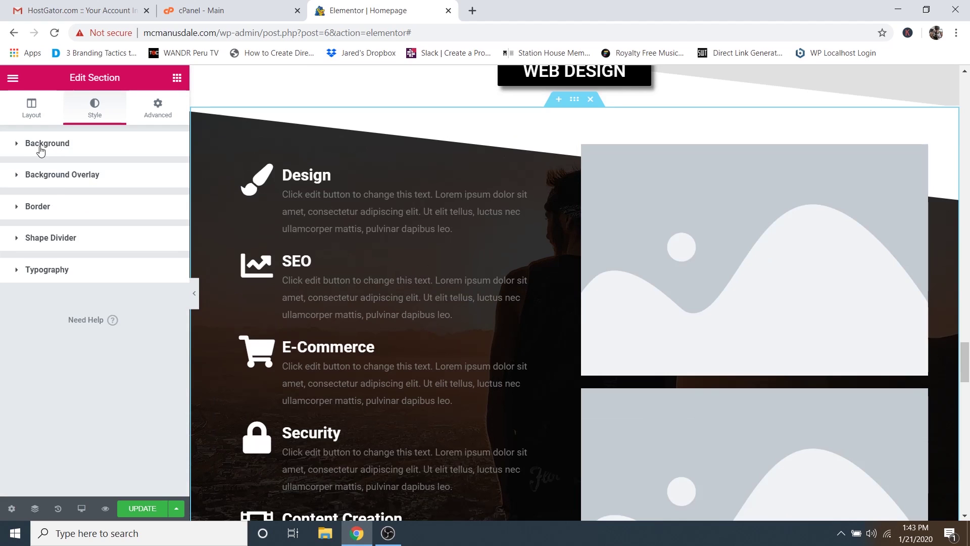
pyautogui.click(59, 177)
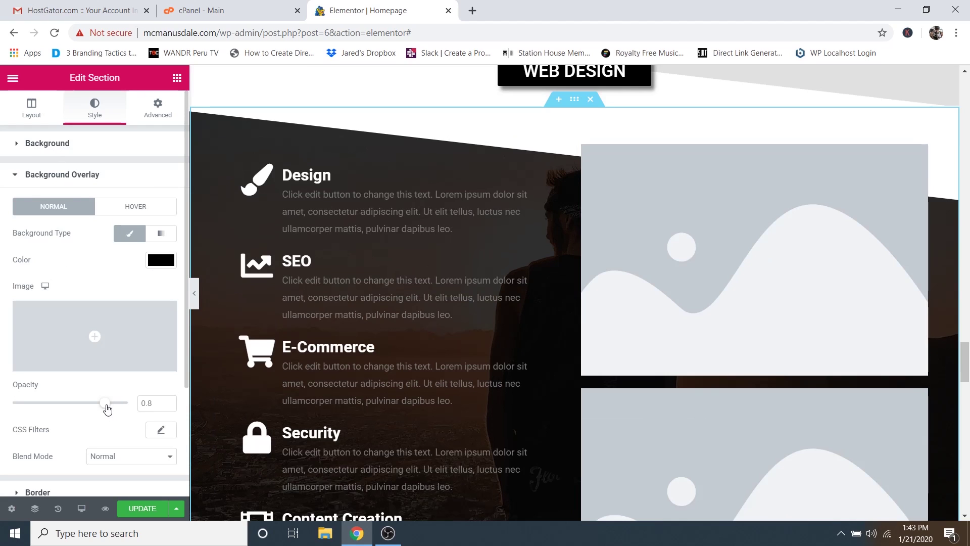
pyautogui.moveTo(104, 410)
pyautogui.mouseDown()
pyautogui.moveTo(54, 411)
pyautogui.moveTo(110, 407)
pyautogui.mouseUp()
pyautogui.scroll(-3, 500, 301)
pyautogui.scroll(3, 514, 302)
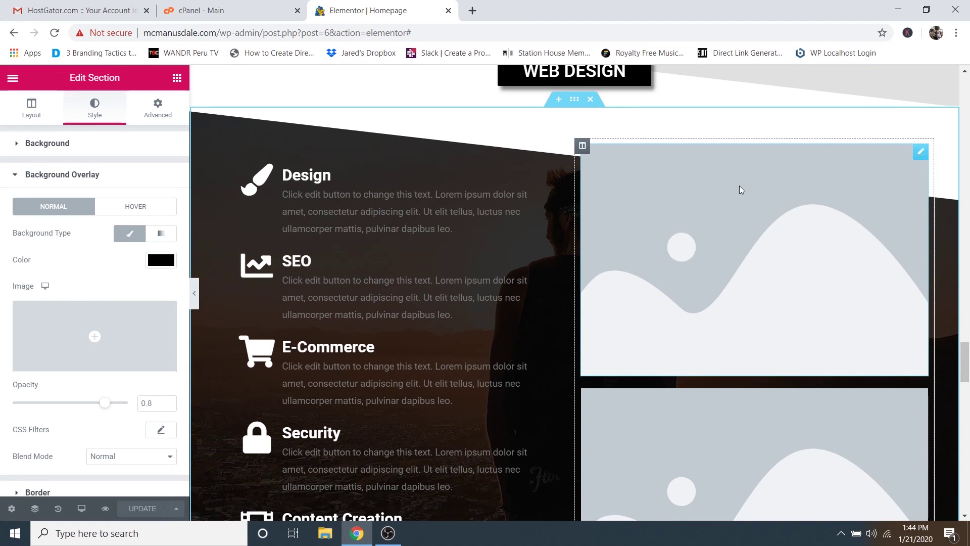
pyautogui.click(921, 152)
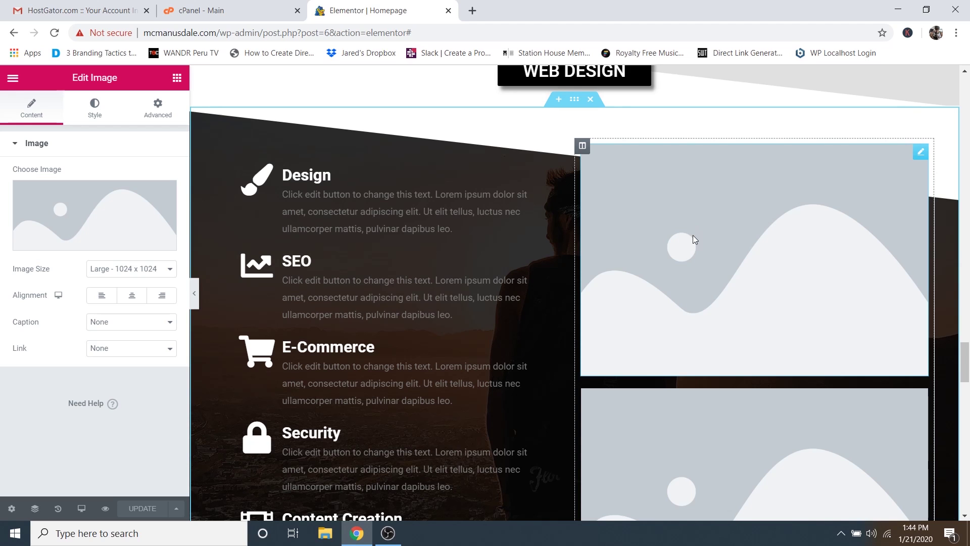
# - Upload the Skills 1, Skills 2 and Skills 3 images to the Media Library
pyautogui.scroll(2, 582, 141)
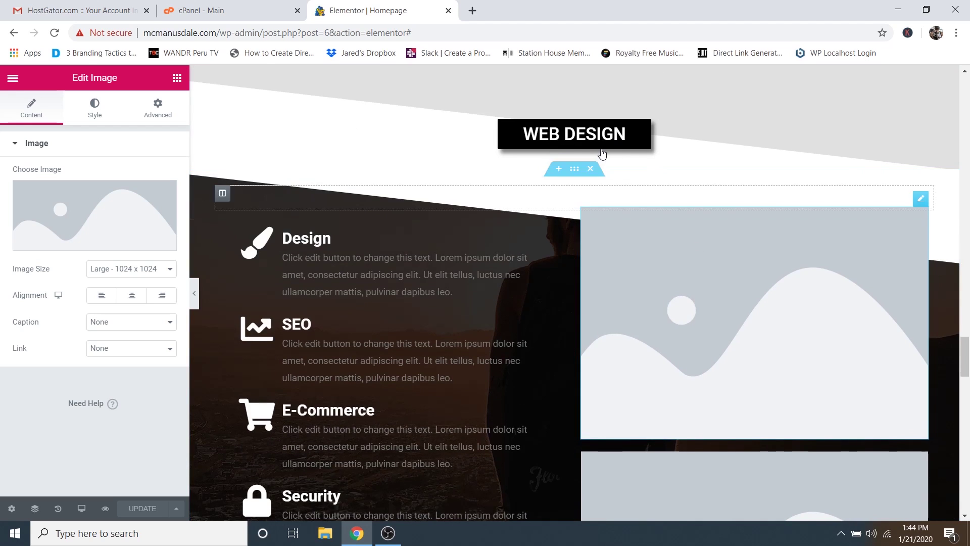
pyautogui.scroll(-2, 735, 174)
pyautogui.scroll(-1, 725, 281)
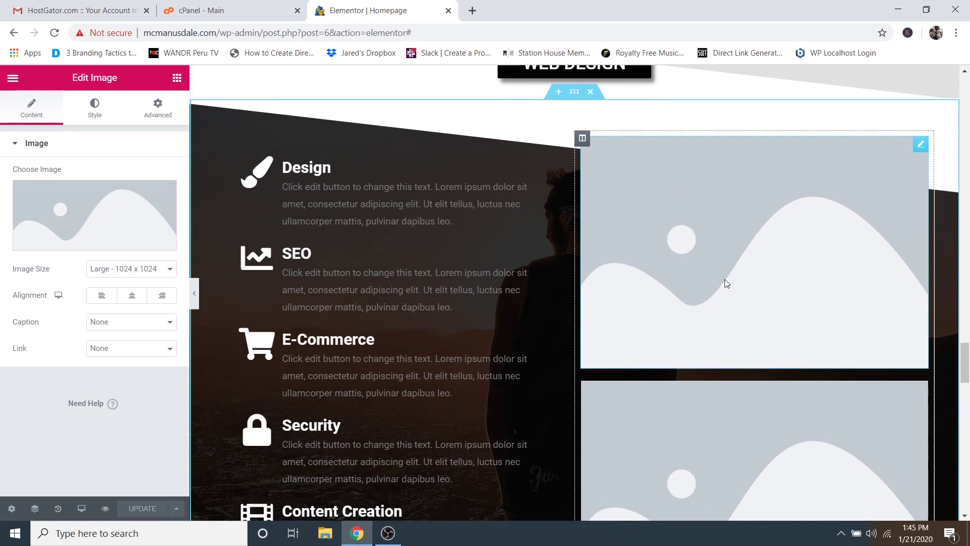
pyautogui.scroll(1, 738, 268)
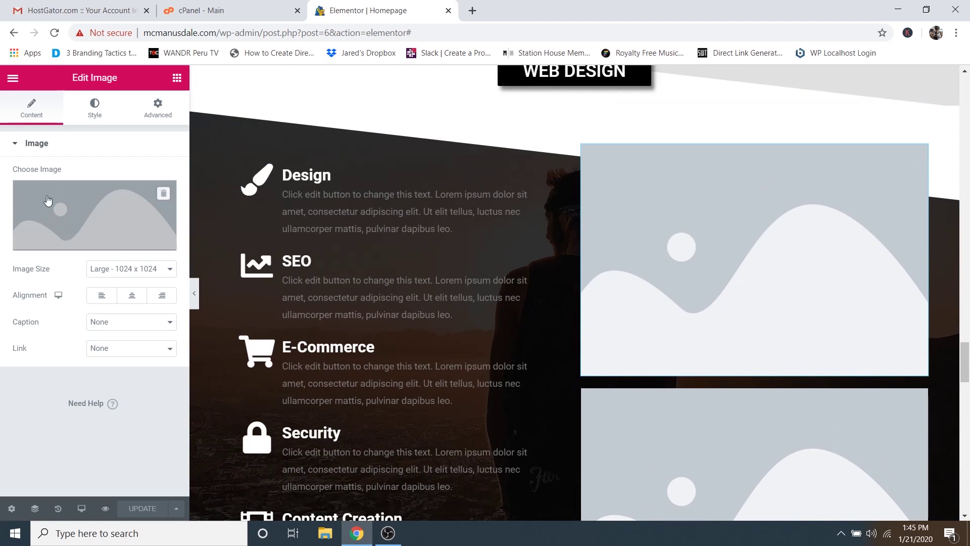
pyautogui.click(91, 246)
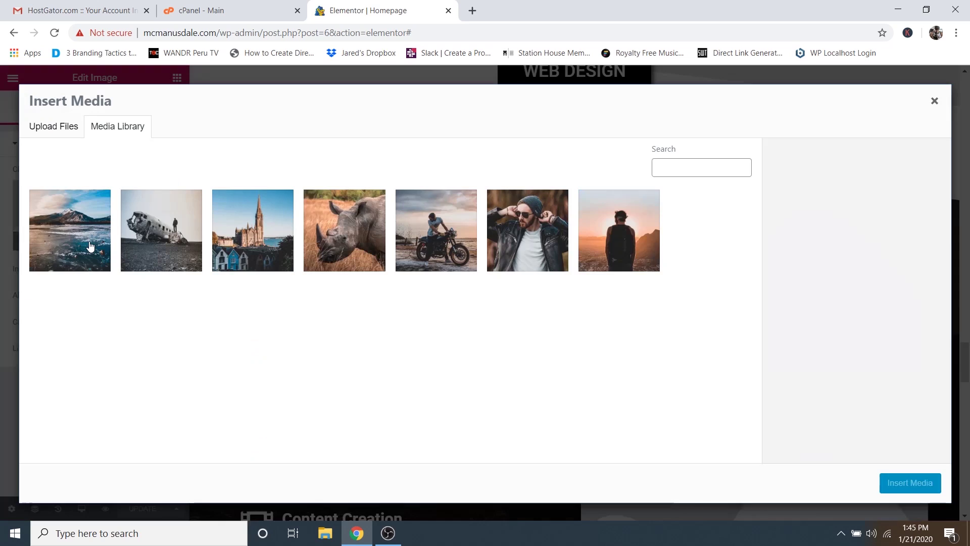
pyautogui.click(51, 131)
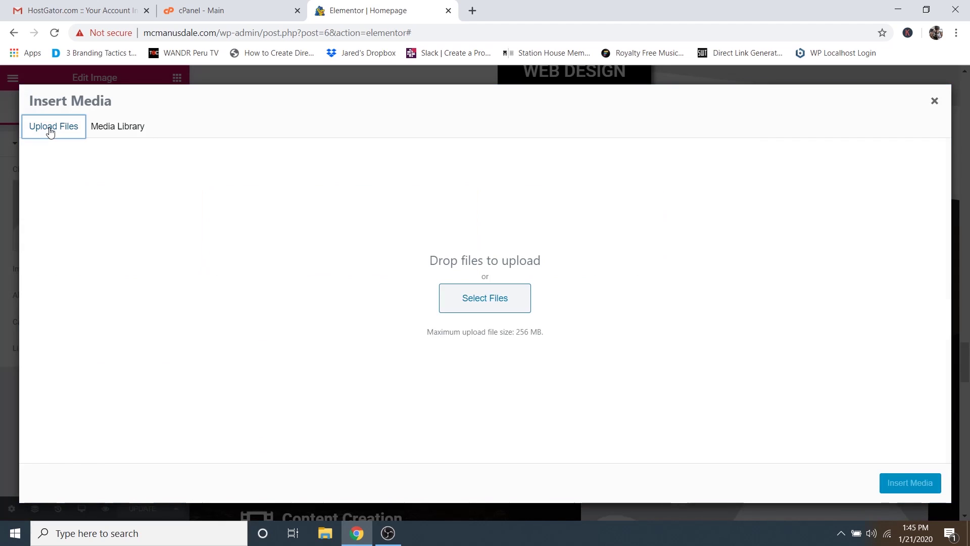
pyautogui.click(486, 310)
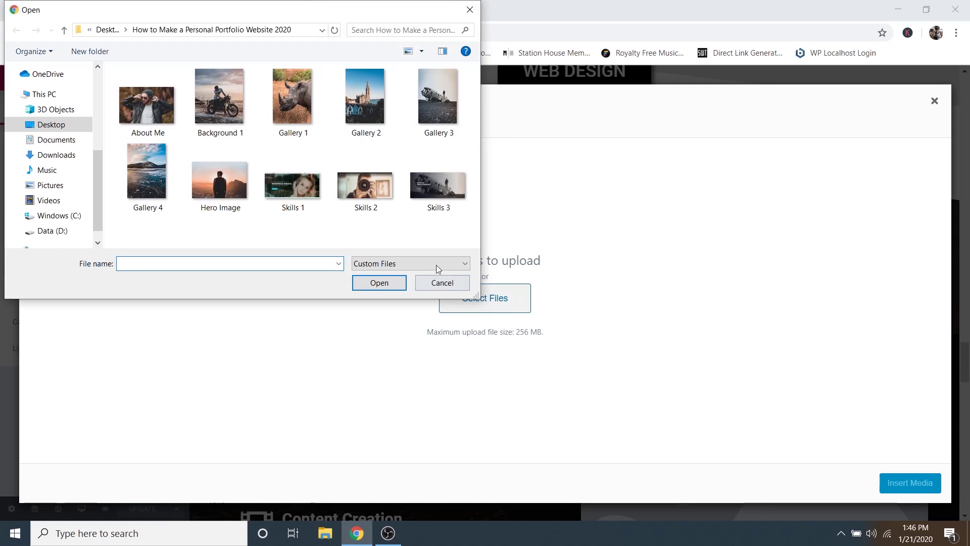
pyautogui.click(296, 187)
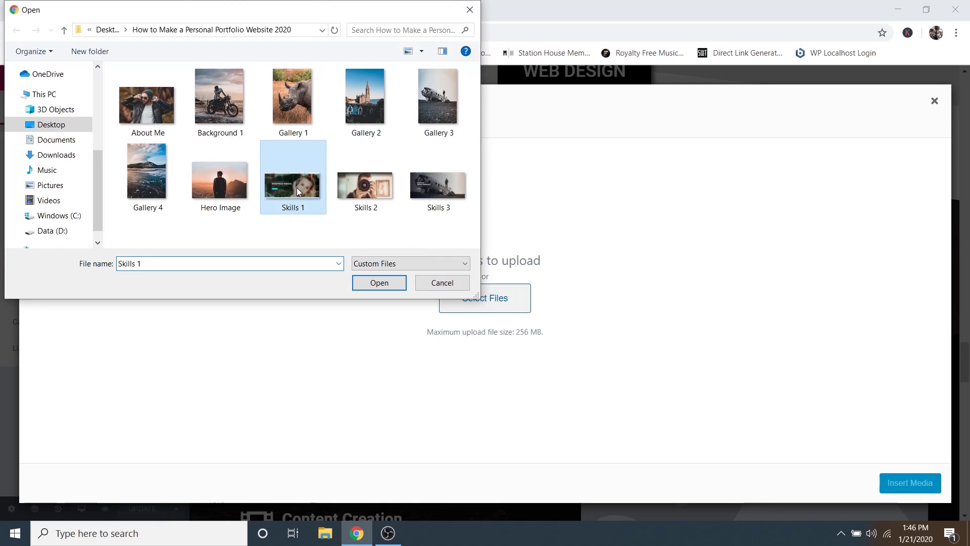
pyautogui.keyDown('shift'); pyautogui.click(428, 190); pyautogui.keyUp('shift')
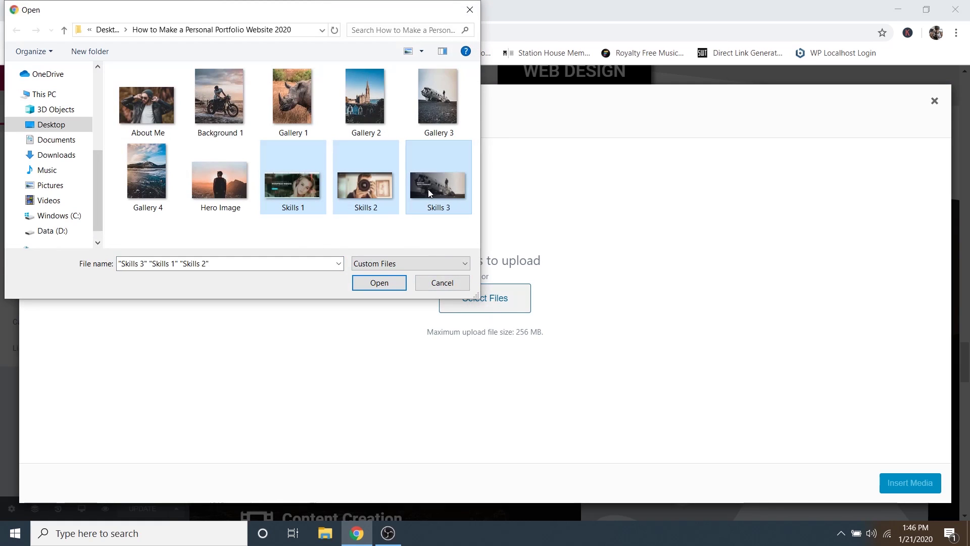
pyautogui.click(389, 284)
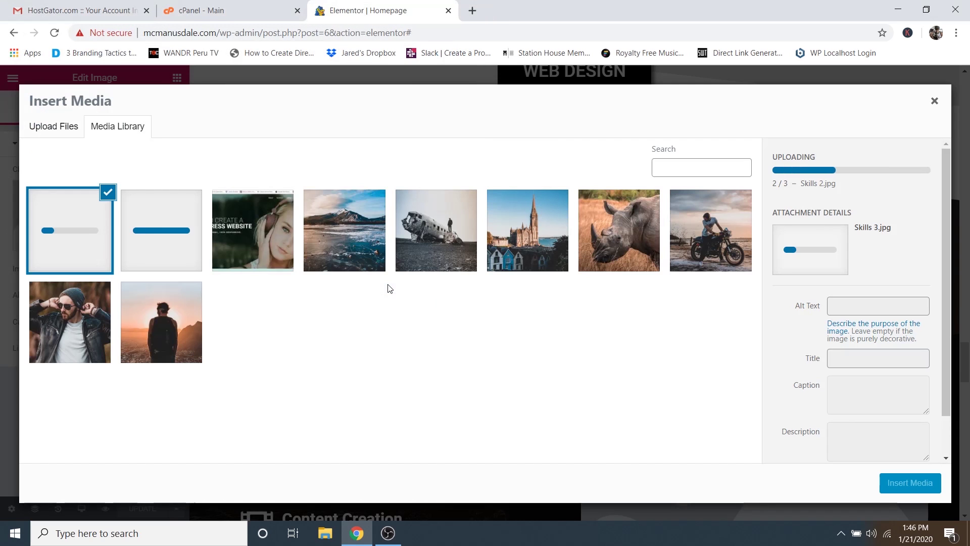
# - Review the uploaded images' details and insert Skills-1.jpg into the top-right image slot
pyautogui.click(240, 226)
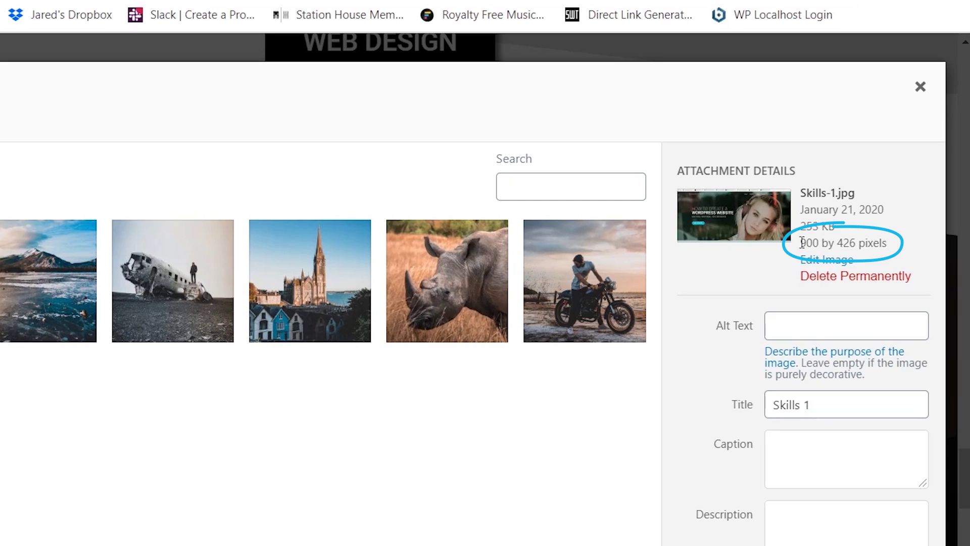
pyautogui.moveTo(802, 243); pyautogui.dragTo(858, 244)
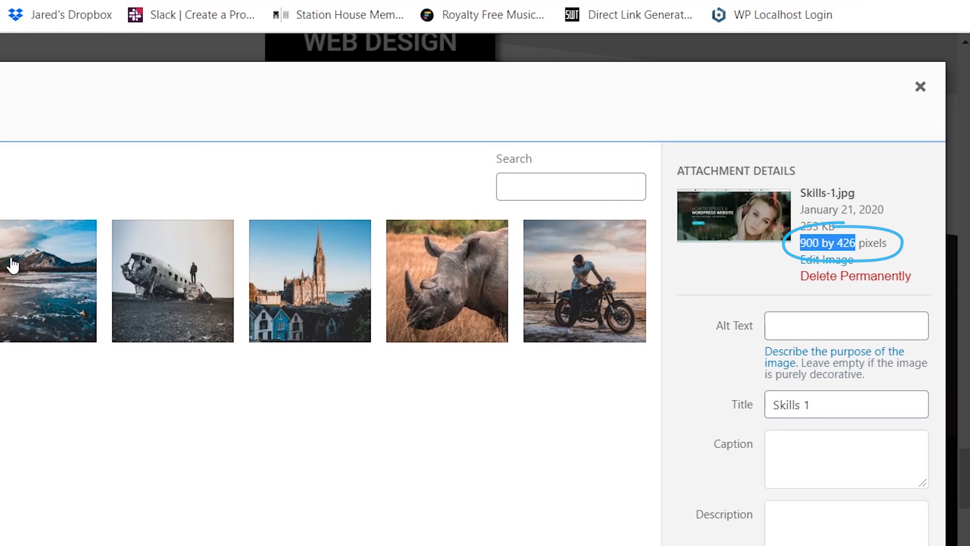
pyautogui.click(3, 263)
pyautogui.press('Right')
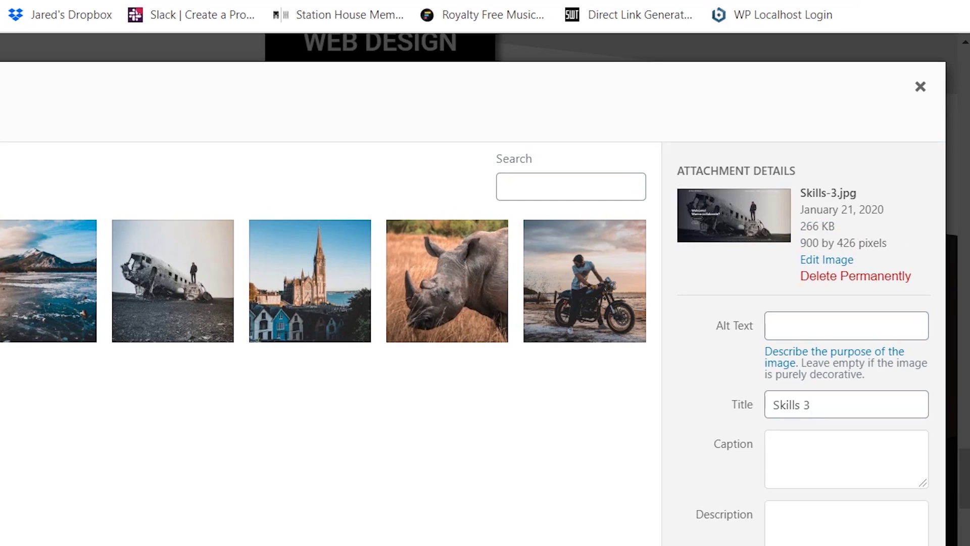
pyautogui.click(231, 228)
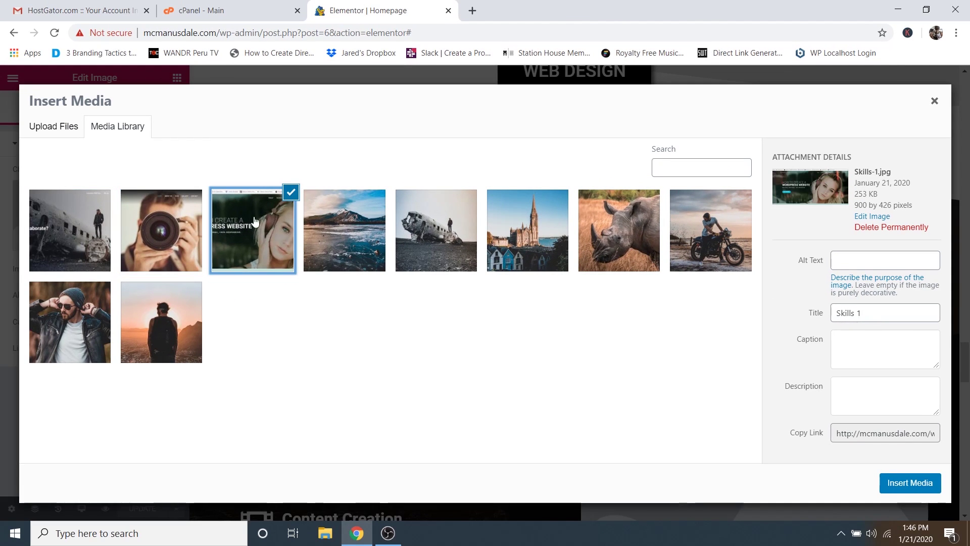
pyautogui.click(910, 482)
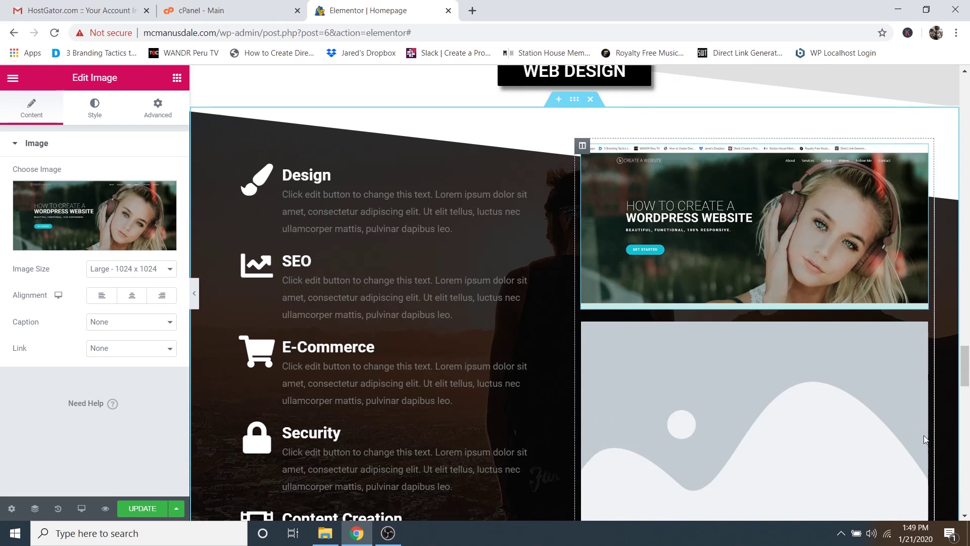
# - Put the Skills-2.jpg camera photo into the empty second image slot
pyautogui.scroll(-1, 761, 343)
pyautogui.click(840, 310)
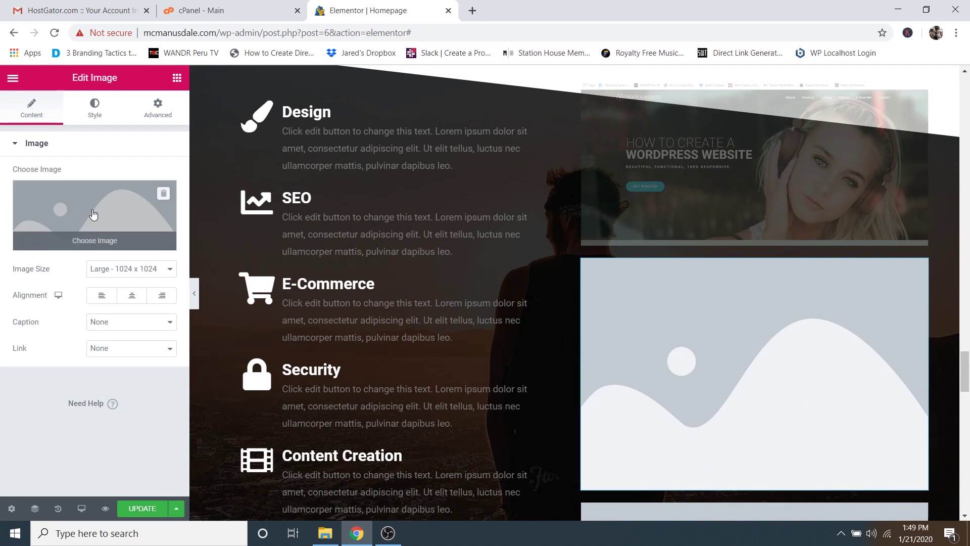
pyautogui.click(86, 245)
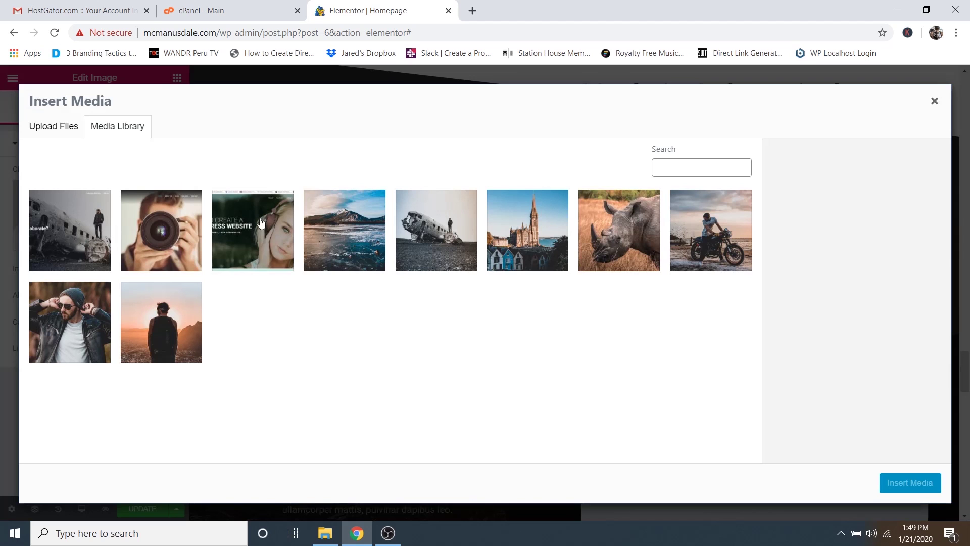
pyautogui.click(176, 233)
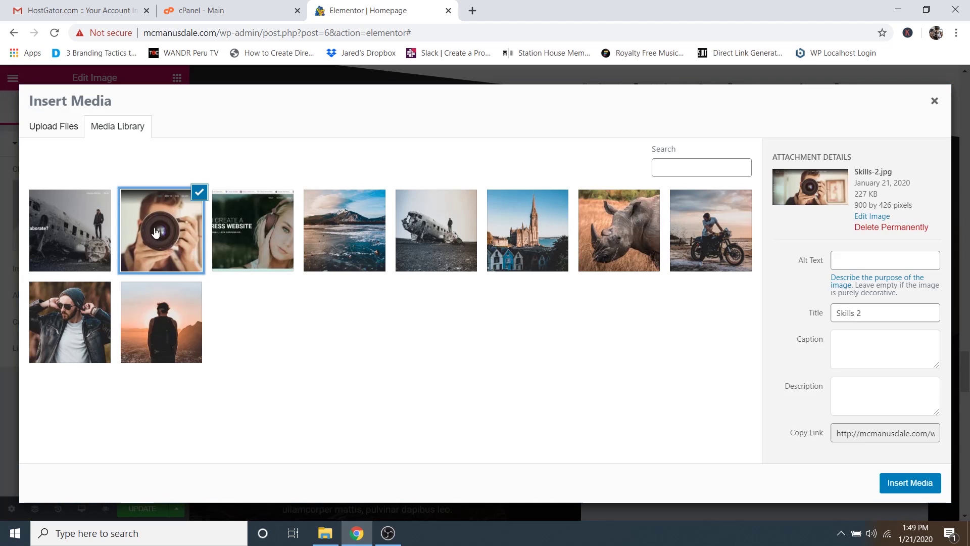
pyautogui.click(909, 483)
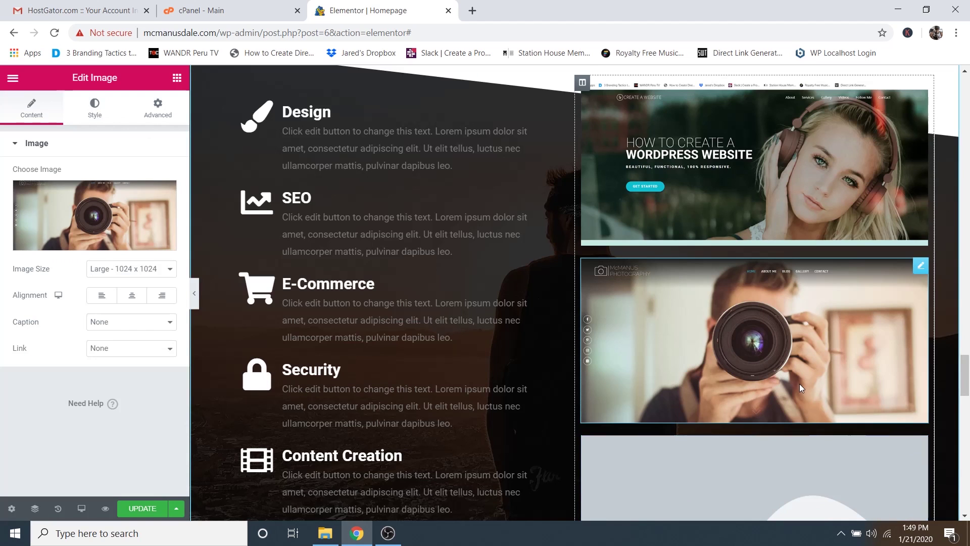
pyautogui.scroll(-3, 778, 376)
pyautogui.scroll(-3, 767, 374)
# - Insert the airplane Skills-3.jpg screenshot into the placeholder below the camera photo
pyautogui.click(741, 274)
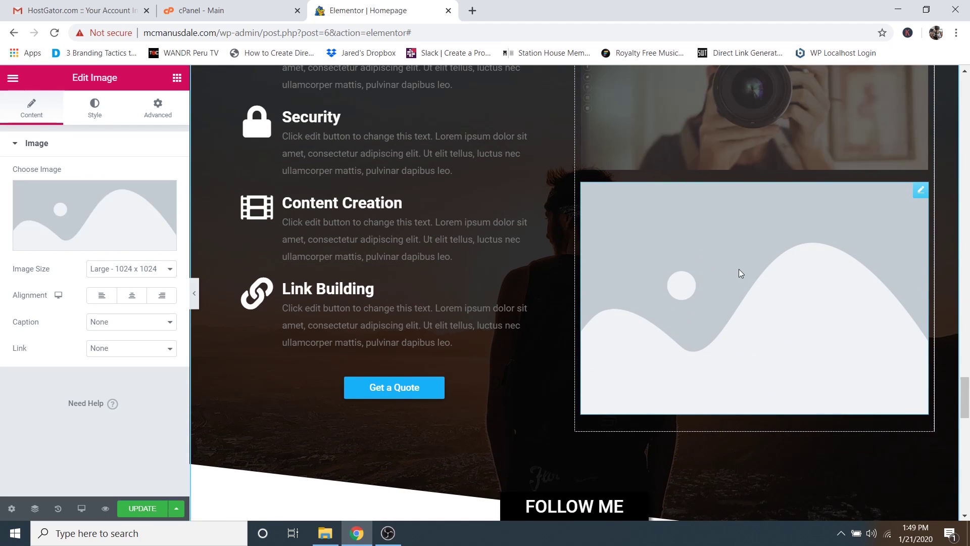
pyautogui.click(115, 241)
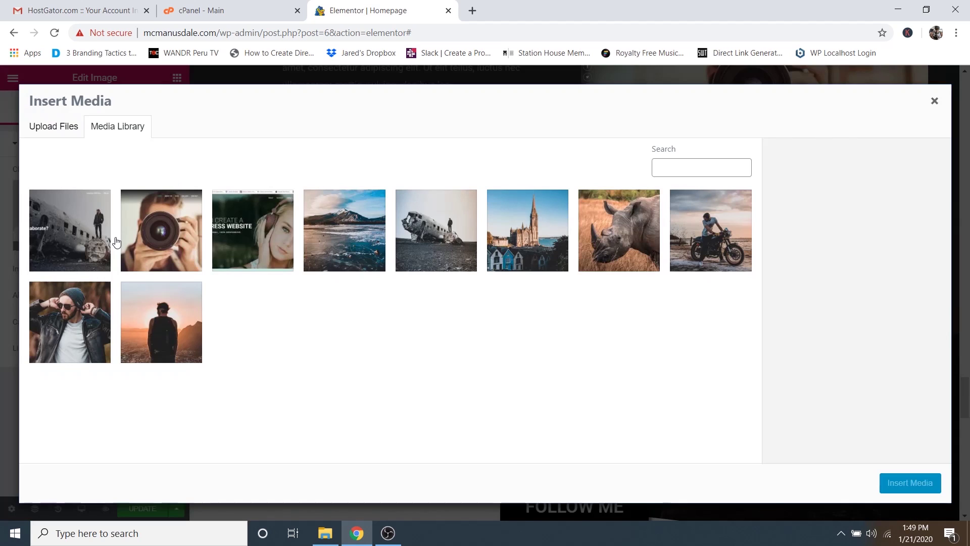
pyautogui.click(92, 209)
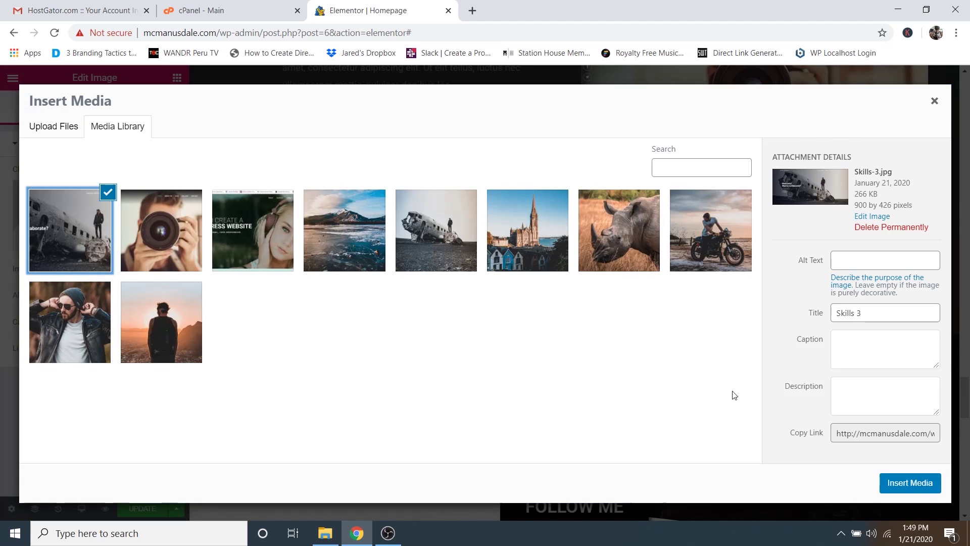
pyautogui.click(905, 487)
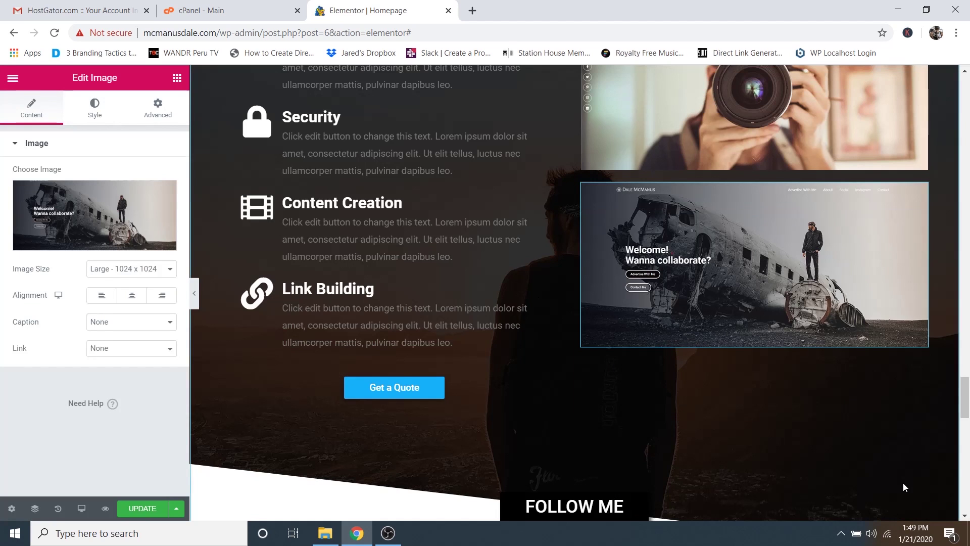
pyautogui.scroll(-2, 510, 320)
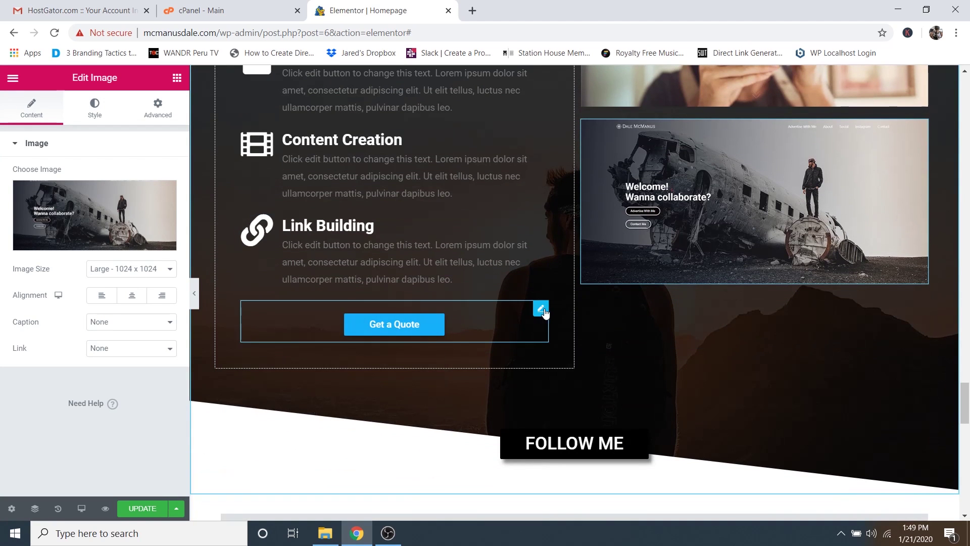
# - Select the Get a Quote button and check that its link targets #contact
pyautogui.click(540, 310)
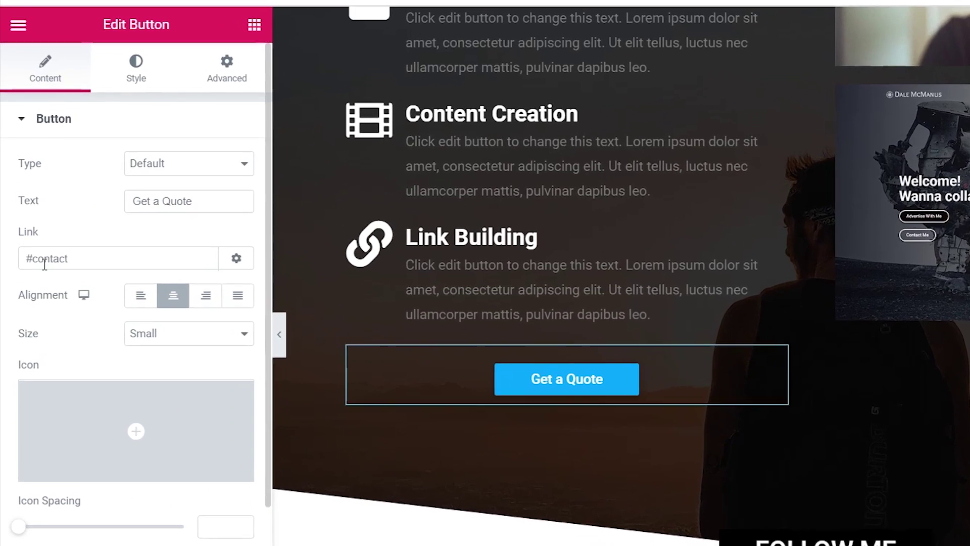
pyautogui.moveTo(32, 264); pyautogui.dragTo(76, 262)
pyautogui.click(76, 262)
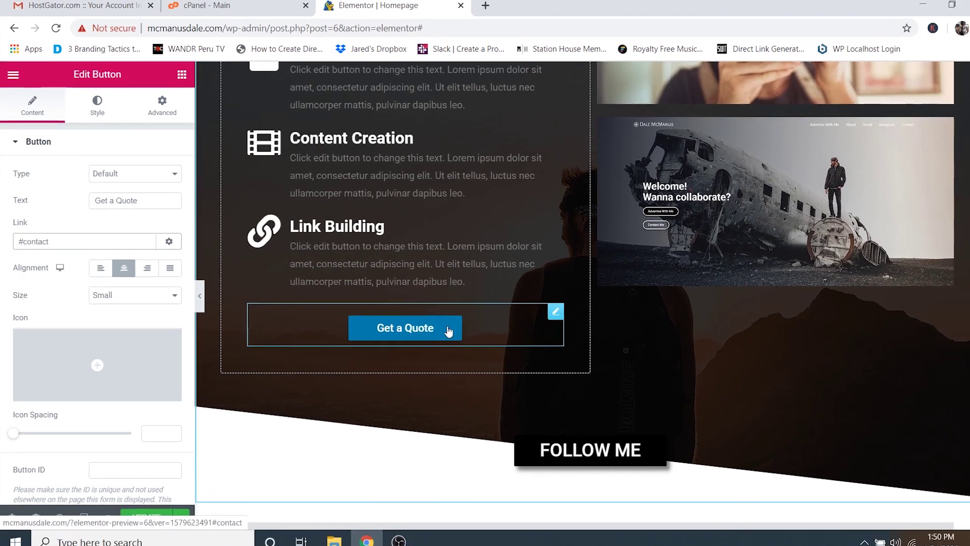
pyautogui.scroll(-10, 649, 386)
pyautogui.scroll(-3, 597, 268)
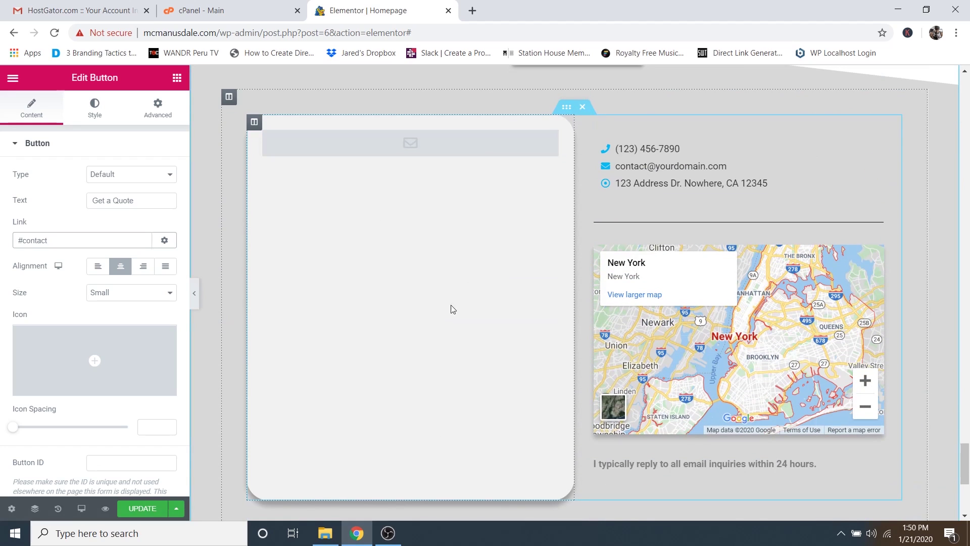
pyautogui.scroll(1, 464, 273)
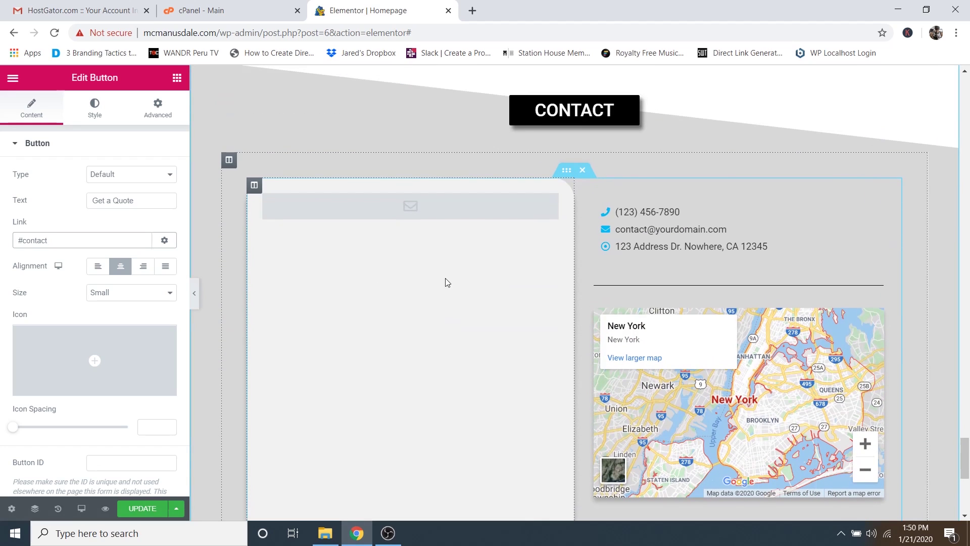
pyautogui.scroll(15, 483, 288)
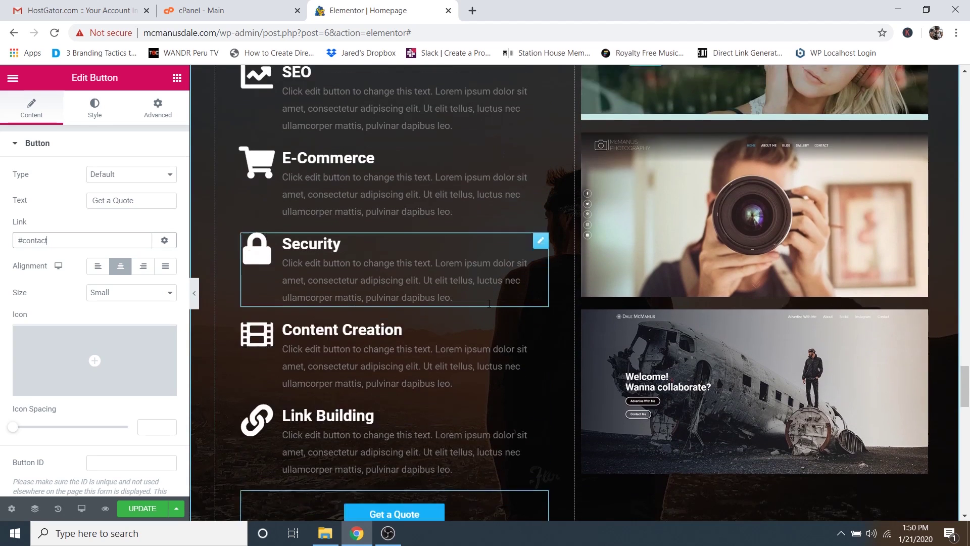
pyautogui.scroll(-3, 488, 303)
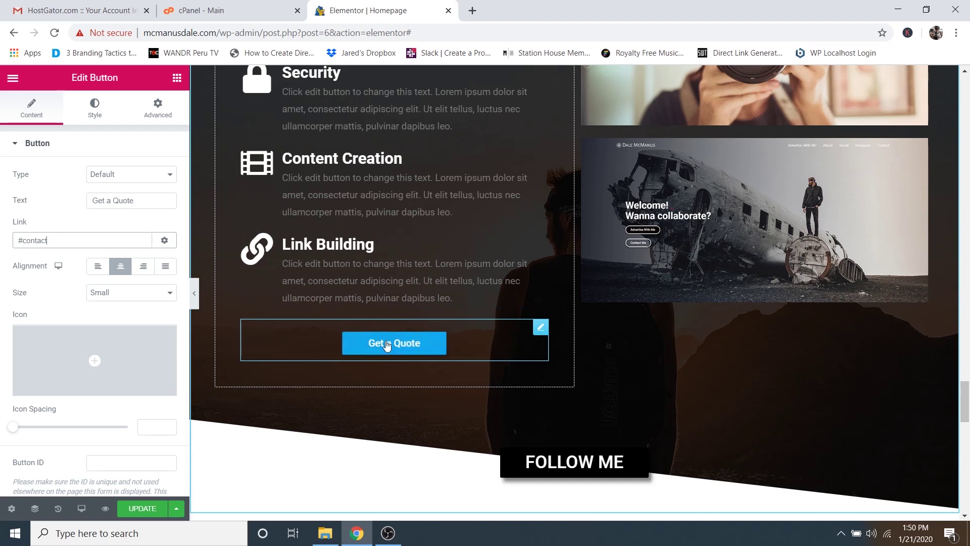
pyautogui.scroll(10, 404, 349)
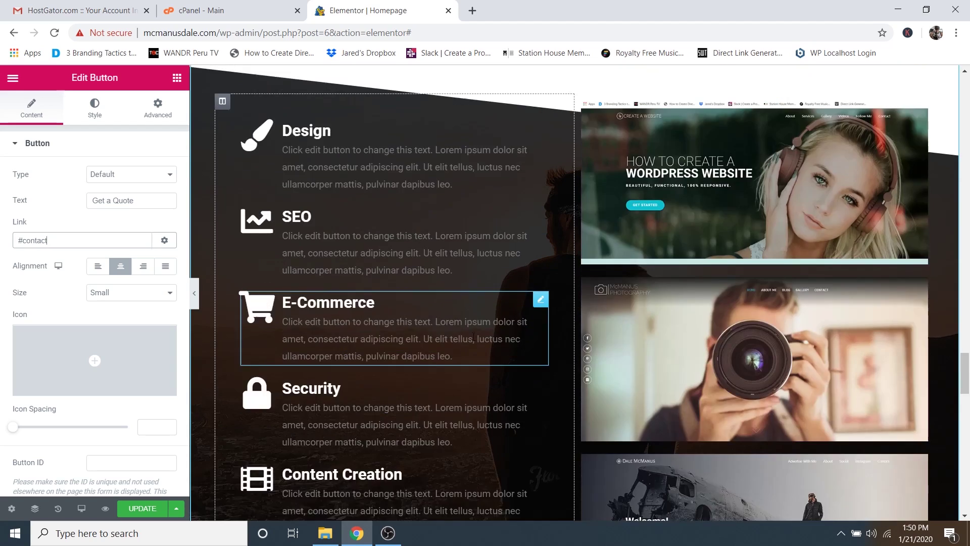
pyautogui.scroll(15, 524, 349)
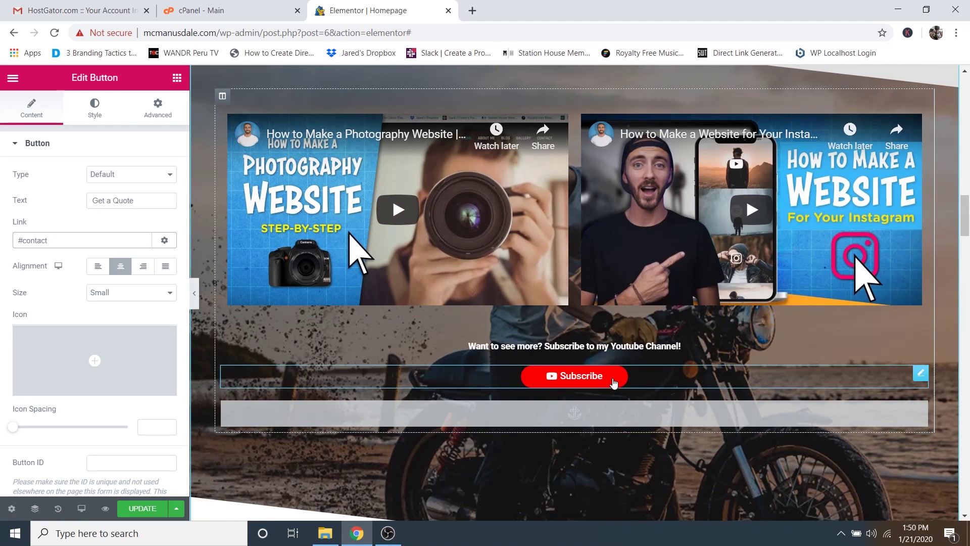
pyautogui.scroll(12, 616, 397)
pyautogui.scroll(-2, 670, 371)
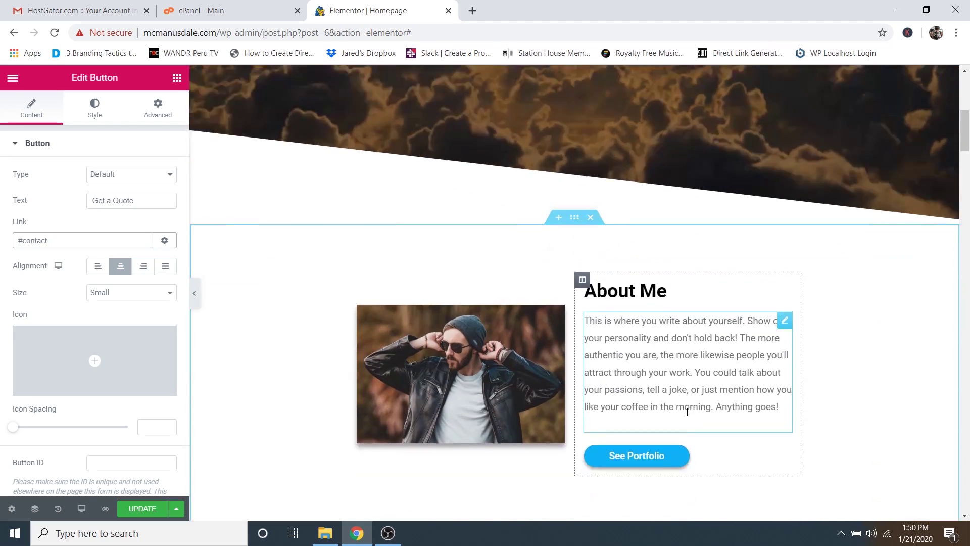
pyautogui.scroll(-1, 657, 389)
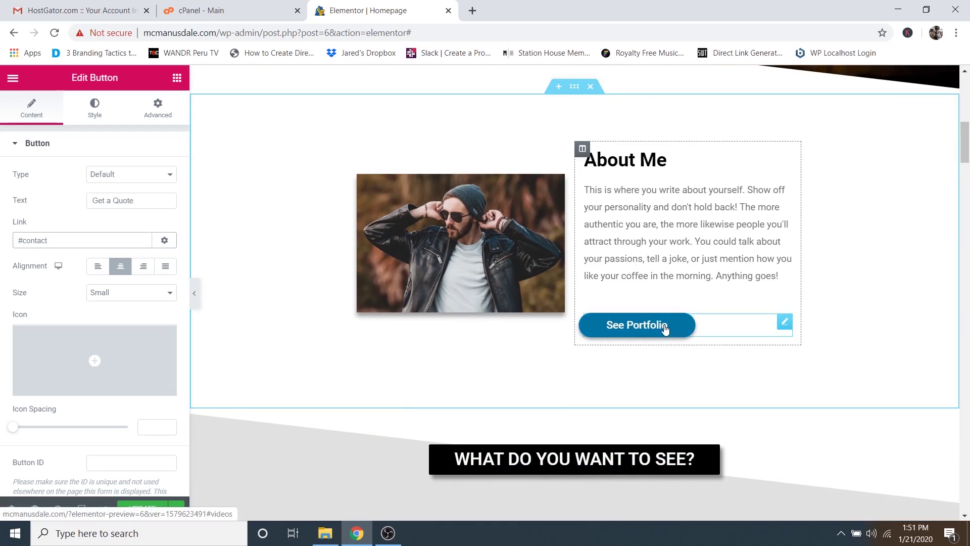
pyautogui.scroll(-20, 440, 441)
pyautogui.scroll(-20, 413, 434)
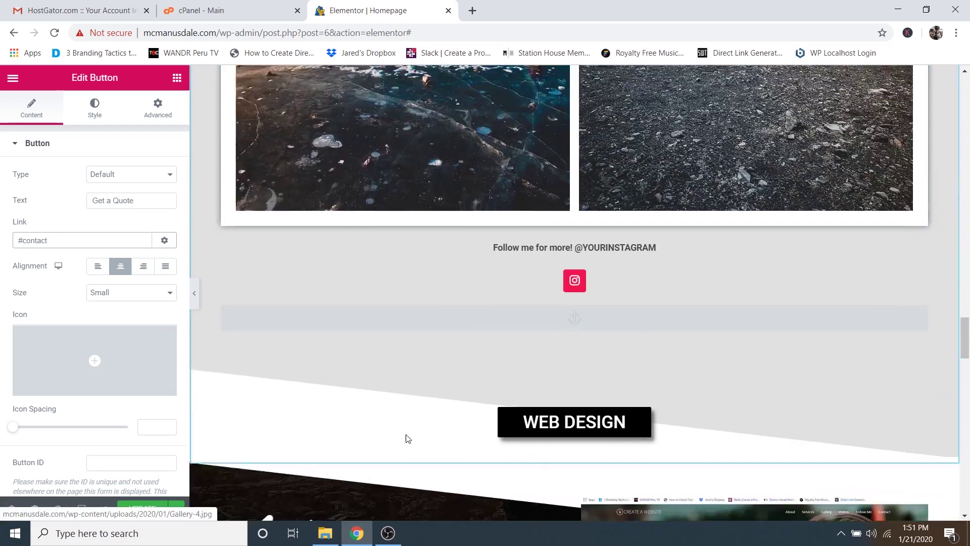
pyautogui.scroll(3, 395, 399)
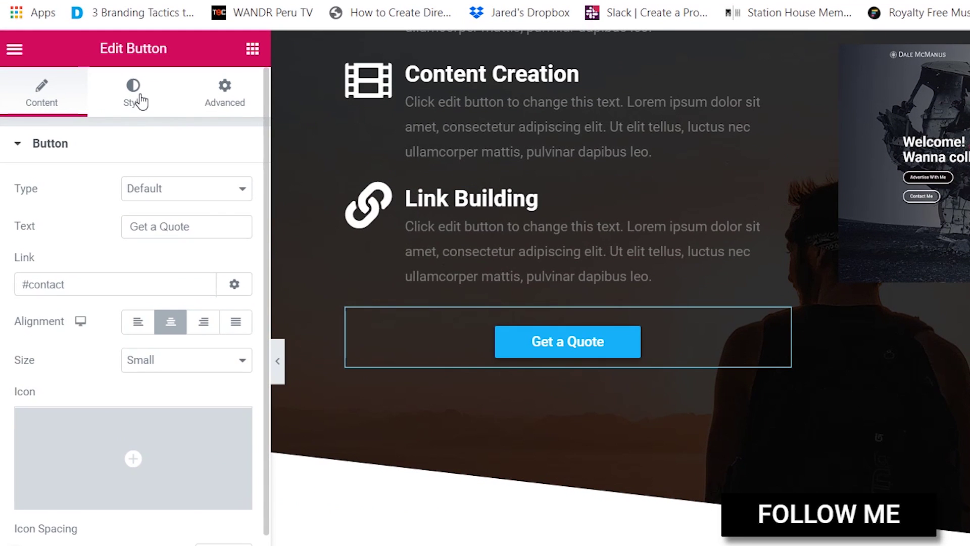
# - In the button's Style settings, raise the linked Border Radius to 50 px
pyautogui.click(141, 97)
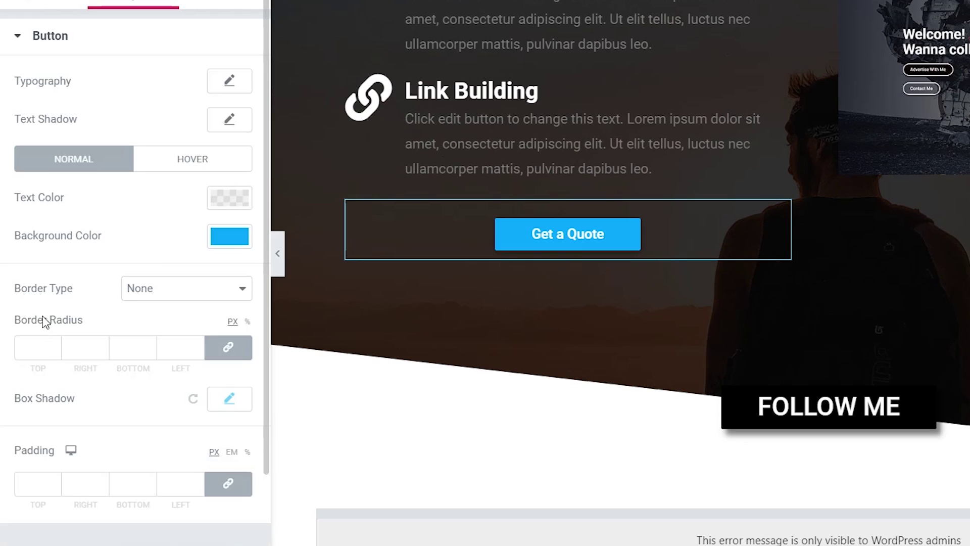
pyautogui.click(55, 346)
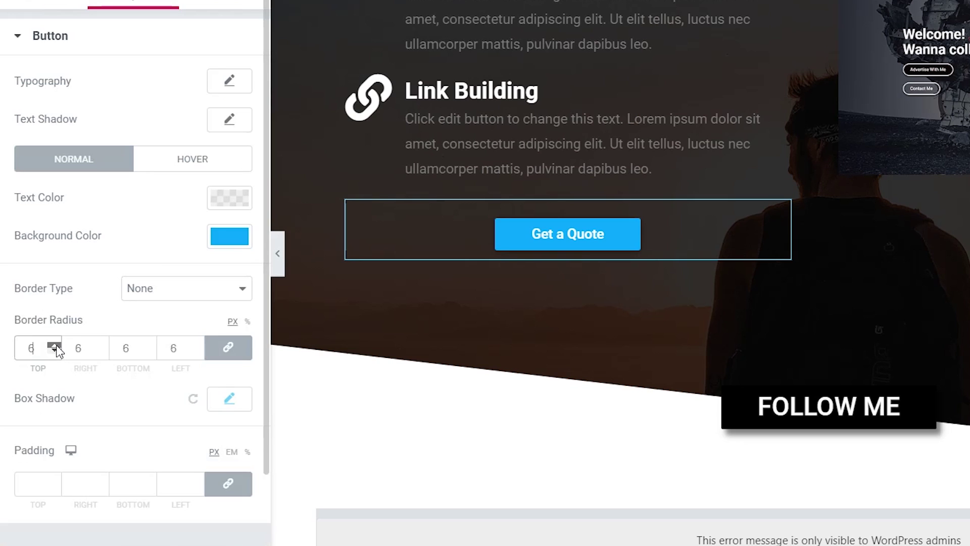
pyautogui.click(55, 346)
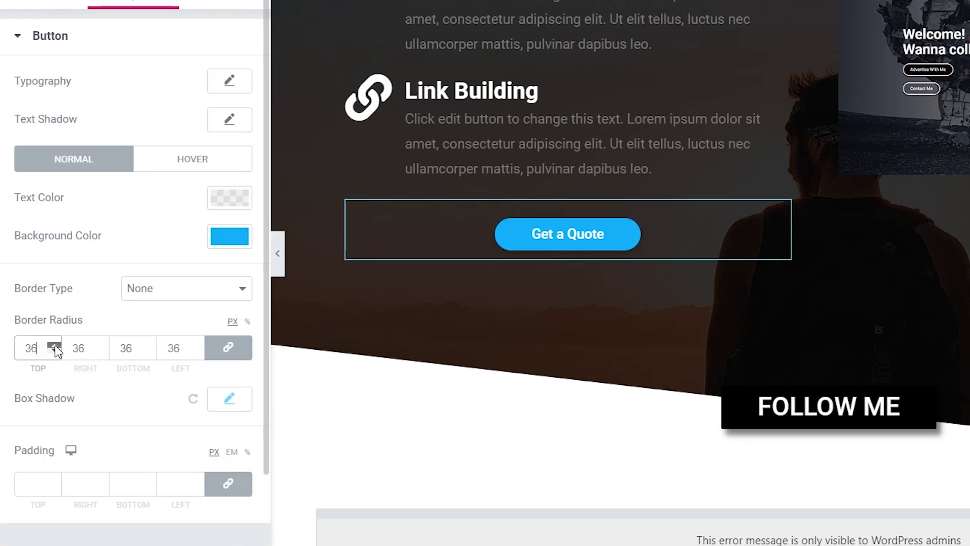
pyautogui.click(55, 346)
pyautogui.click(55, 346)
pyautogui.click(54, 351)
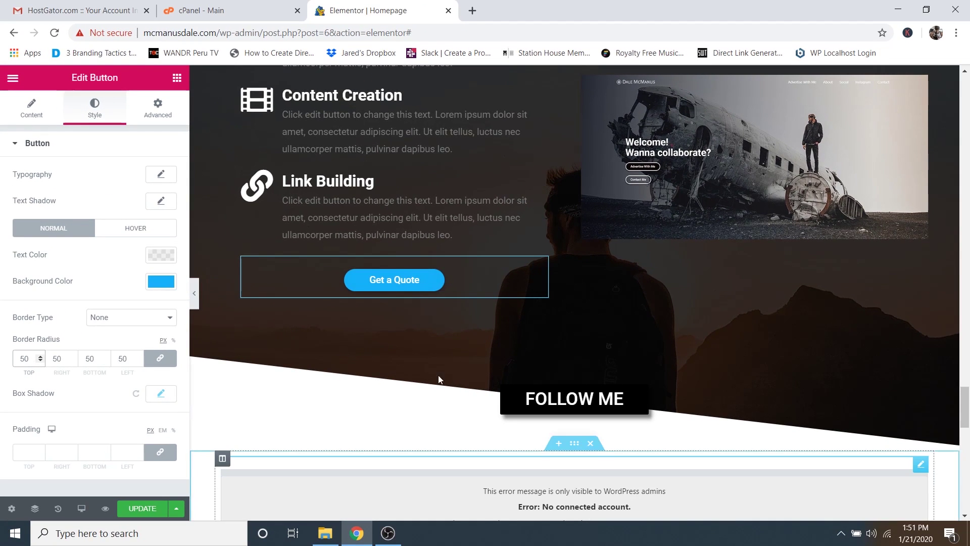
pyautogui.scroll(-5, 692, 284)
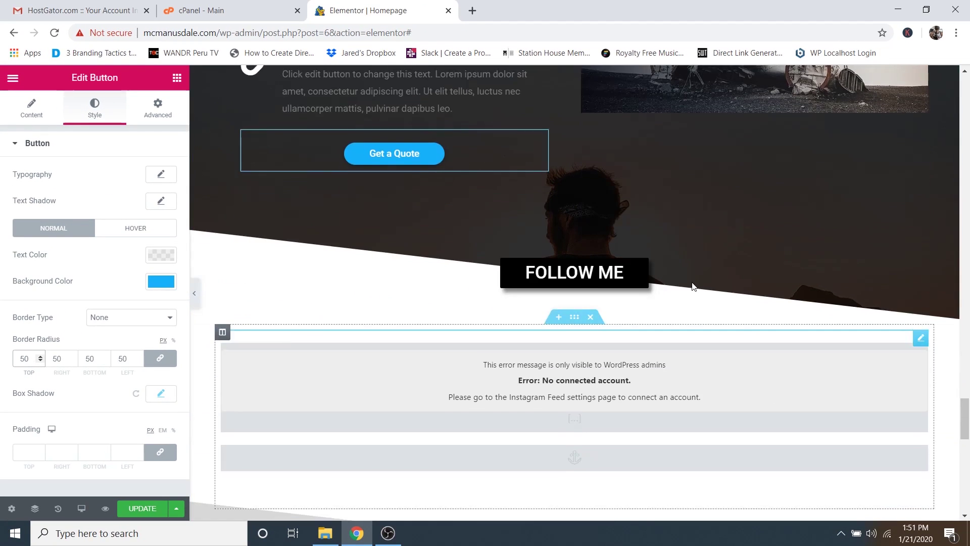
pyautogui.scroll(1, 725, 256)
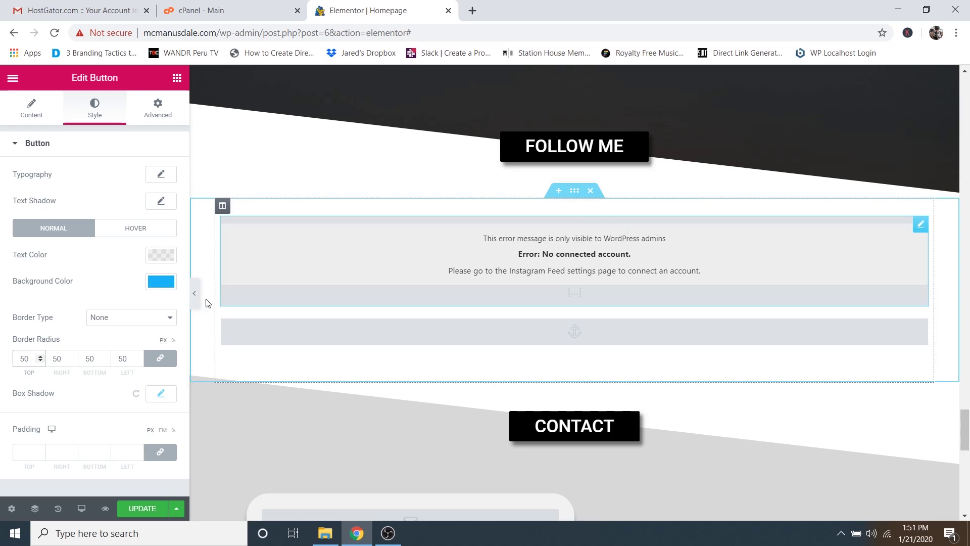
# - Update the page, confirm the Shortcode widget holds [instagram-feed], then bring up the editor menu
pyautogui.click(145, 509)
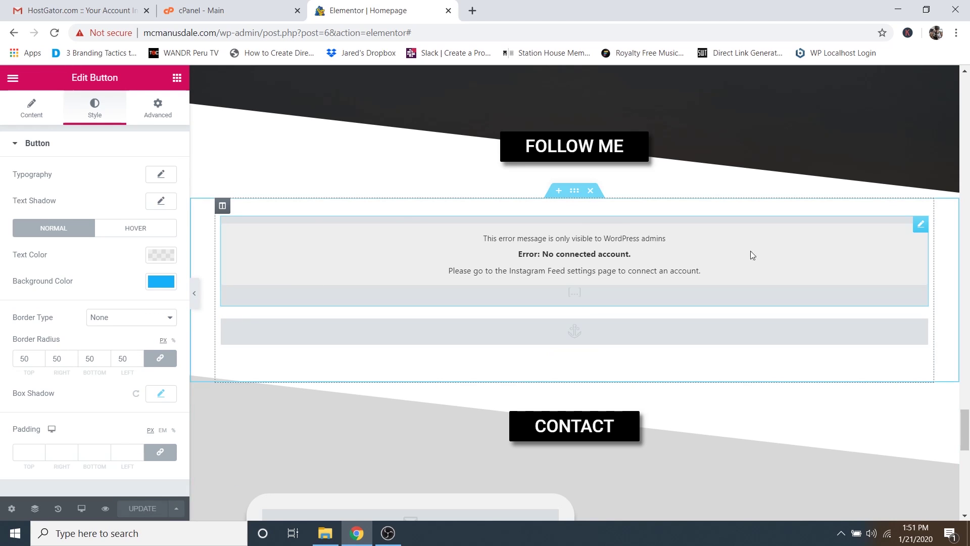
pyautogui.click(921, 226)
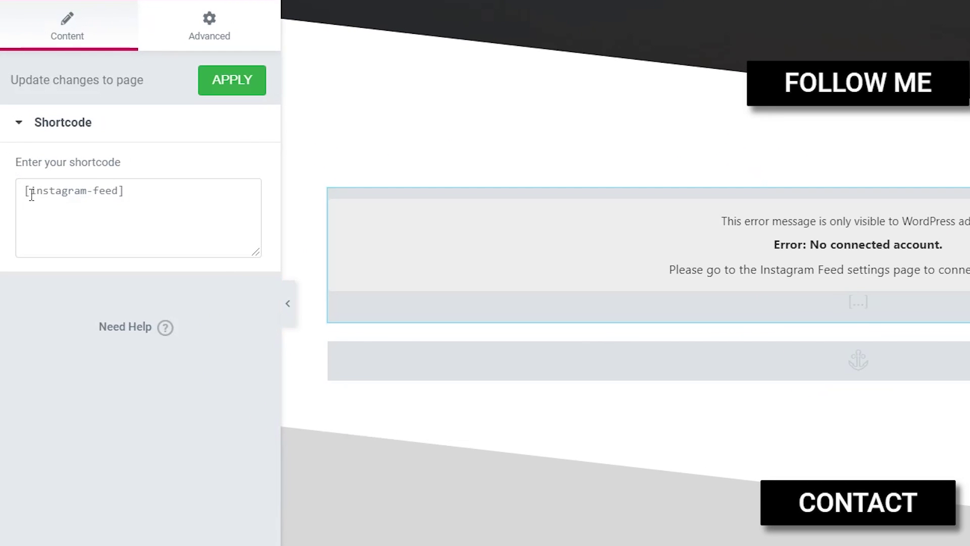
pyautogui.moveTo(31, 194); pyautogui.dragTo(121, 192)
pyautogui.click(121, 192)
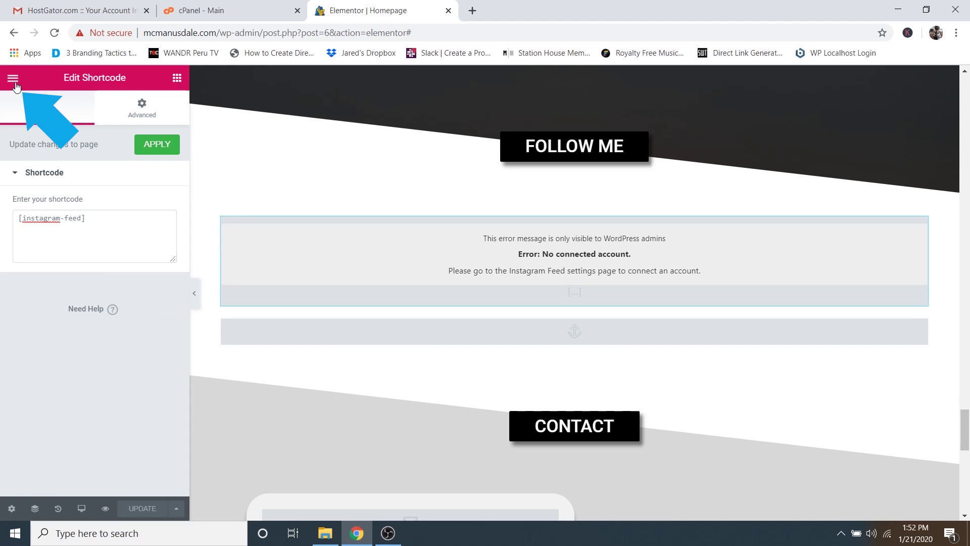
pyautogui.click(14, 84)
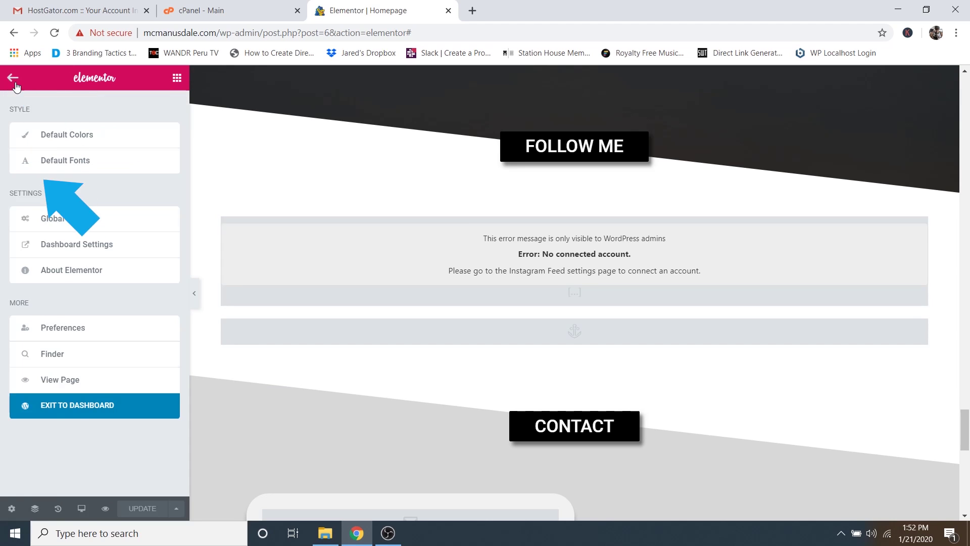
# - Go from the editor to the Instagram Feed plugin settings in WordPress Admin
pyautogui.click(75, 414)
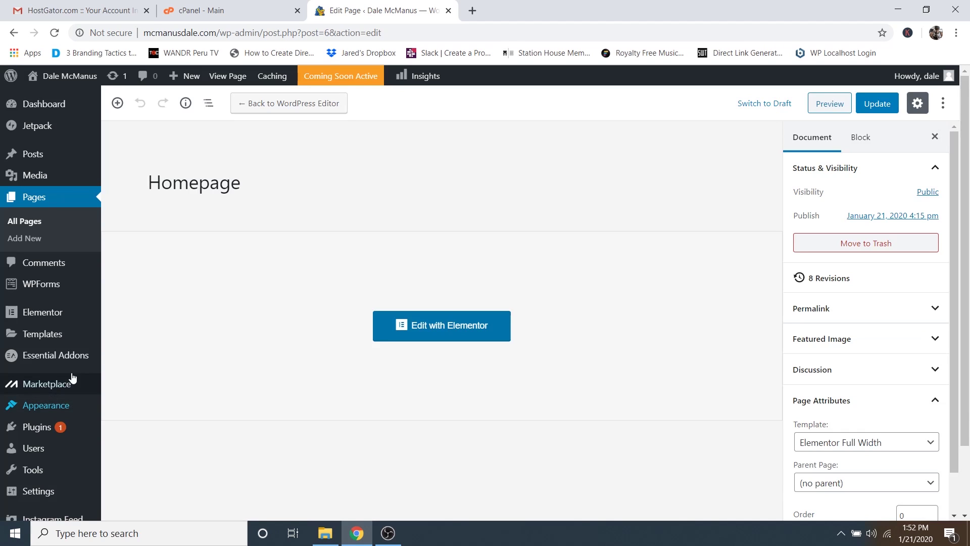
pyautogui.scroll(-2, 62, 303)
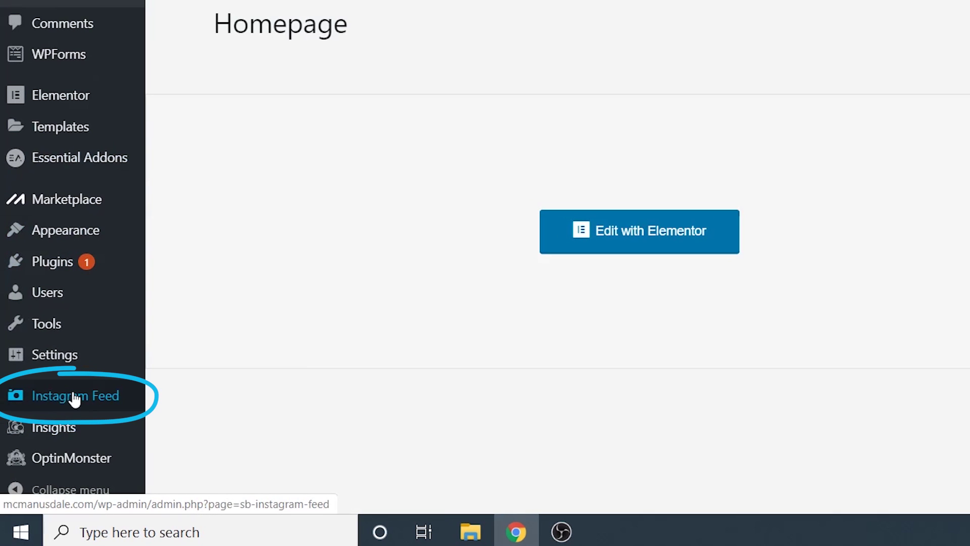
pyautogui.click(72, 403)
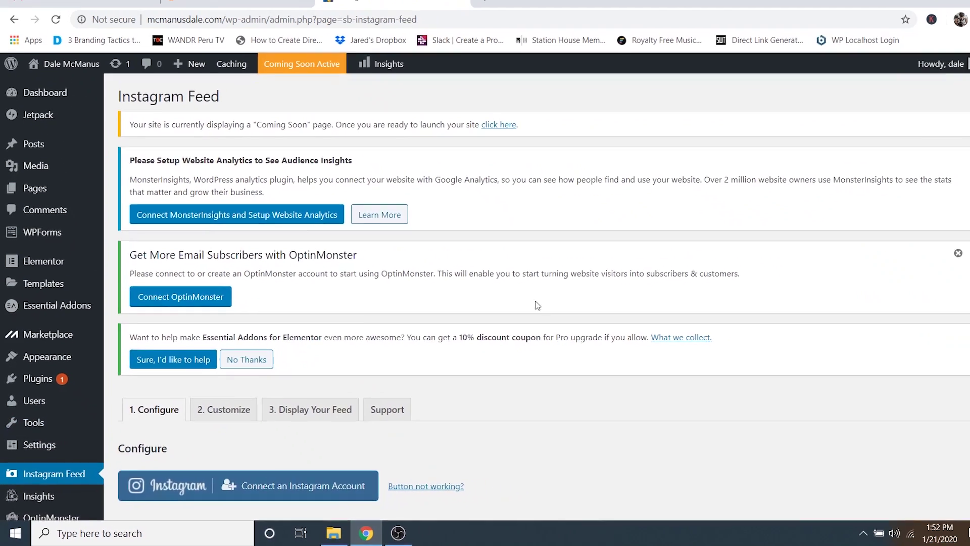
pyautogui.scroll(-6, 611, 281)
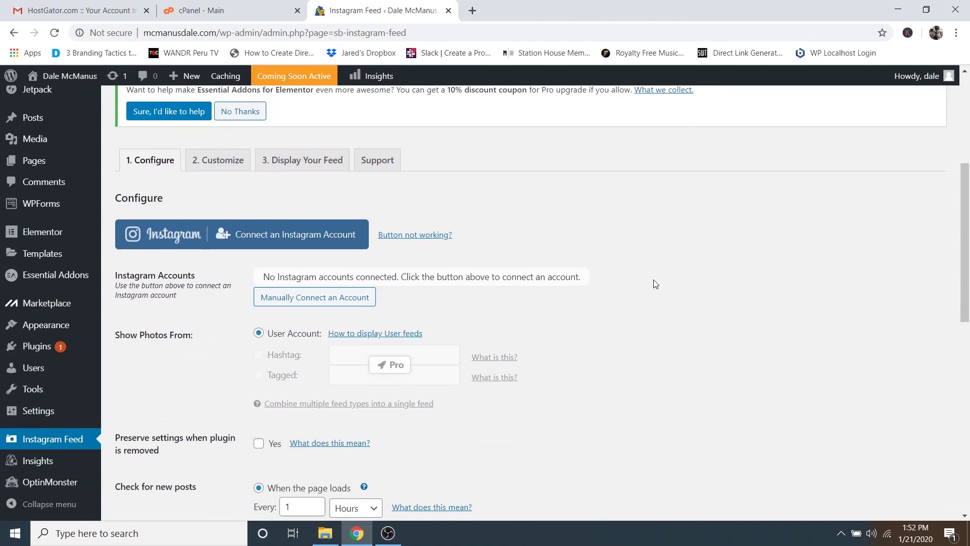
pyautogui.scroll(1, 657, 280)
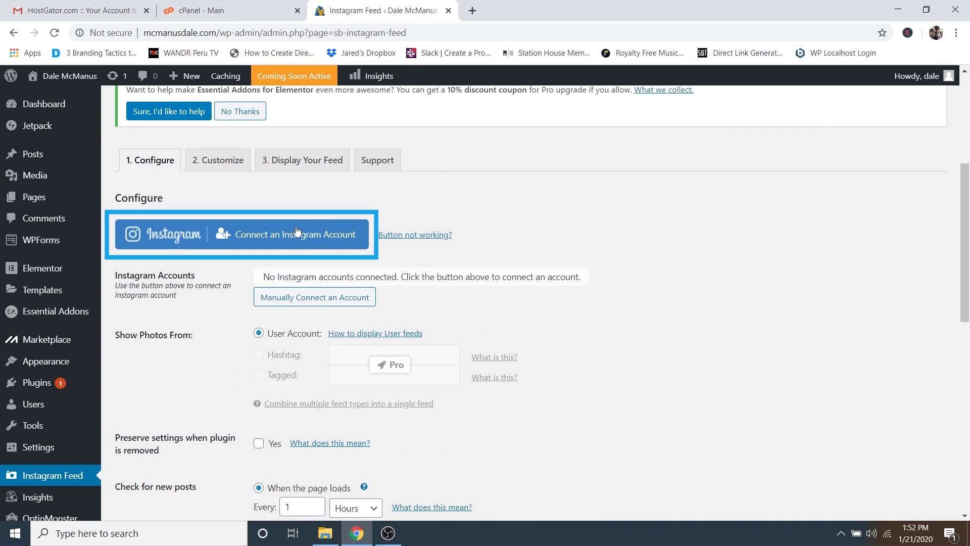
# - Connect an Instagram account to the feed as a Personal profile
pyautogui.click(269, 242)
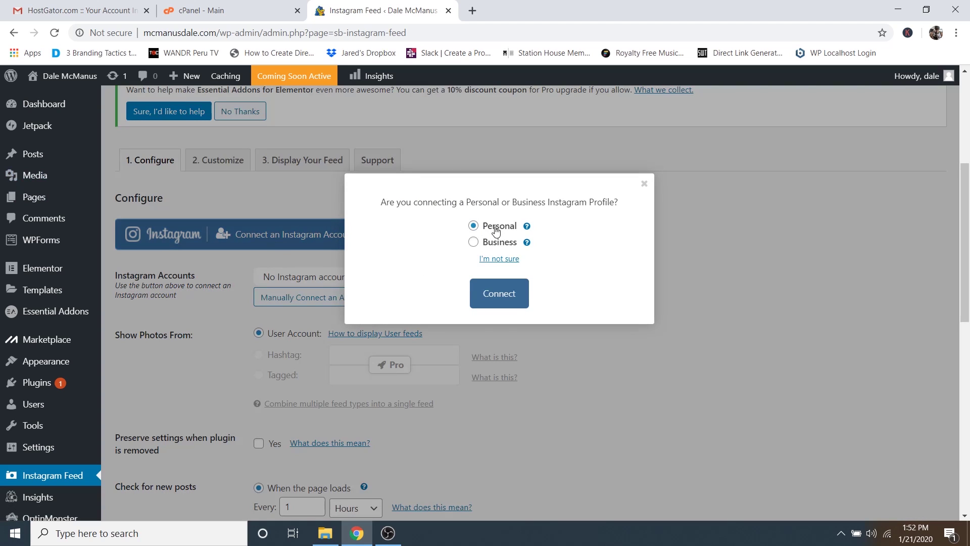
pyautogui.click(500, 303)
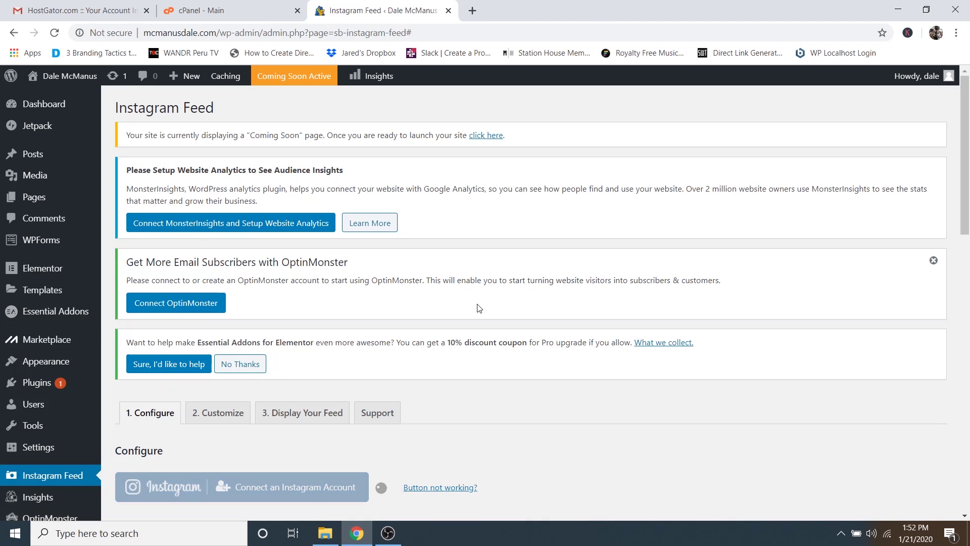
pyautogui.scroll(-5, 480, 313)
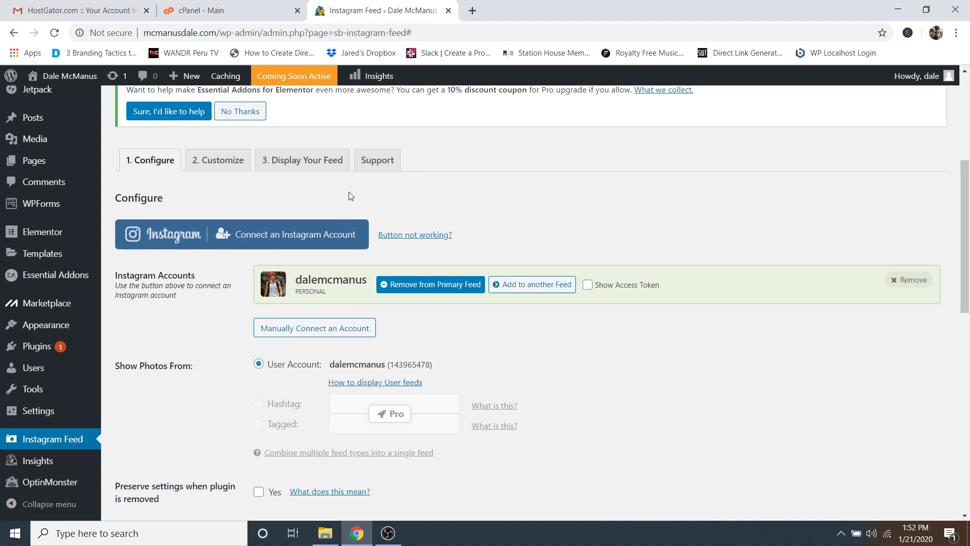
# - Generate an Instagram access token for a Personal profile on the manual token page
pyautogui.click(412, 236)
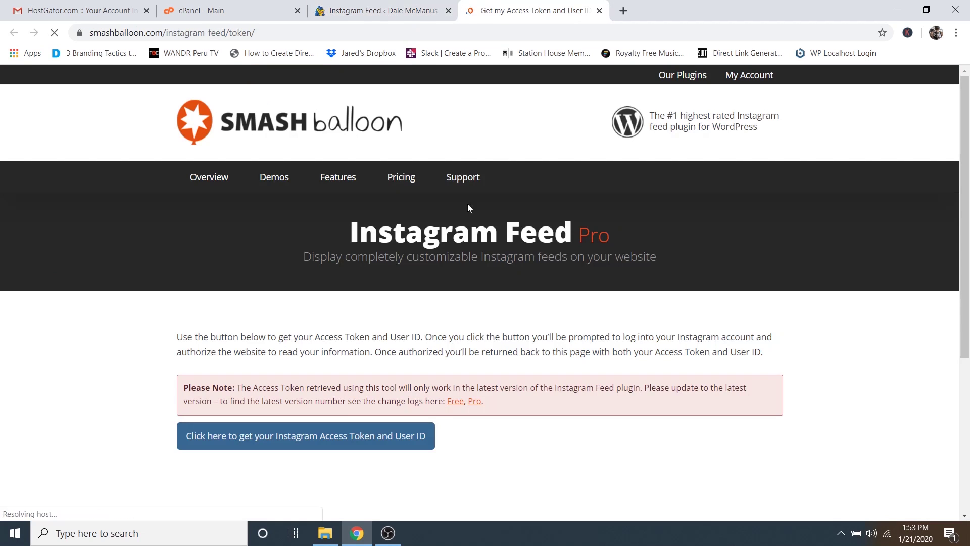
pyautogui.scroll(-2, 468, 204)
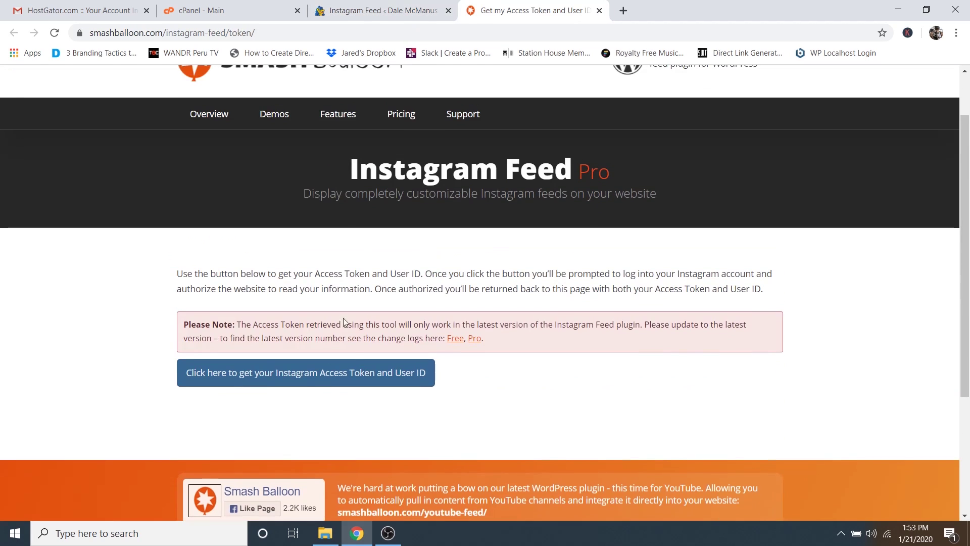
pyautogui.scroll(1, 358, 336)
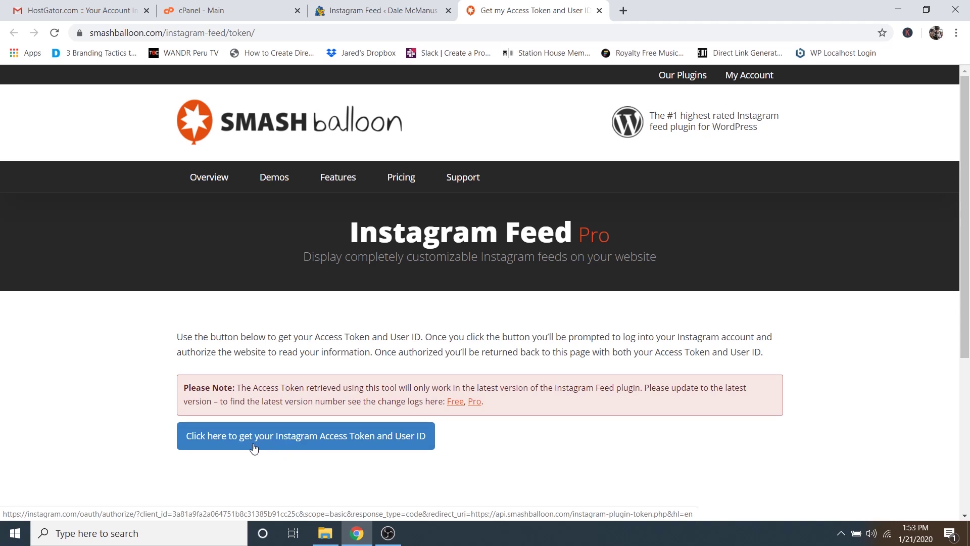
pyautogui.click(352, 444)
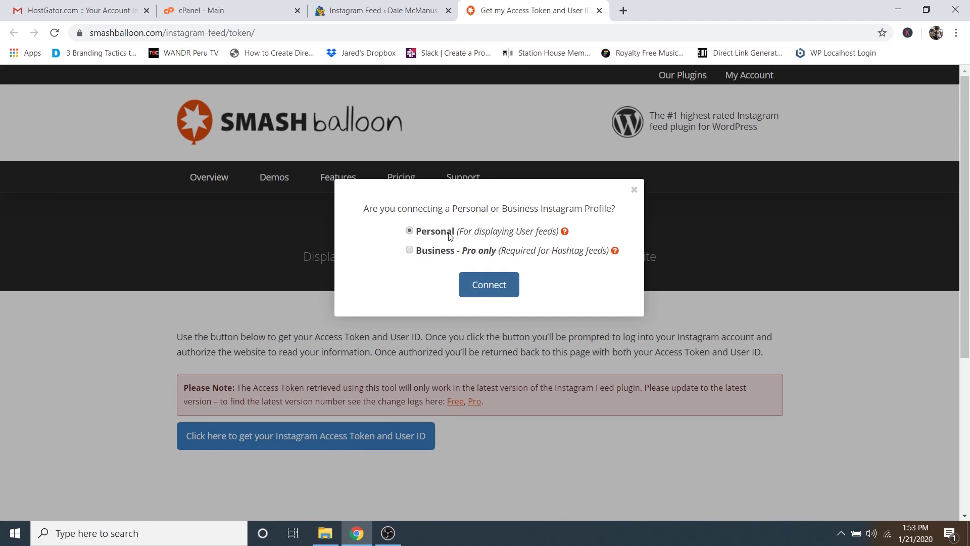
pyautogui.click(493, 290)
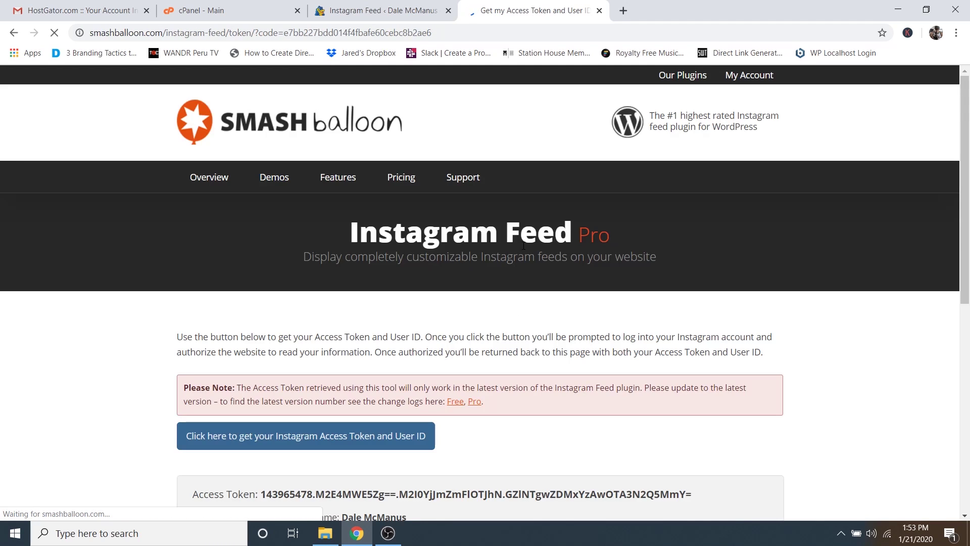
# - Copy the full access token and close the token page
pyautogui.scroll(-6, 500, 265)
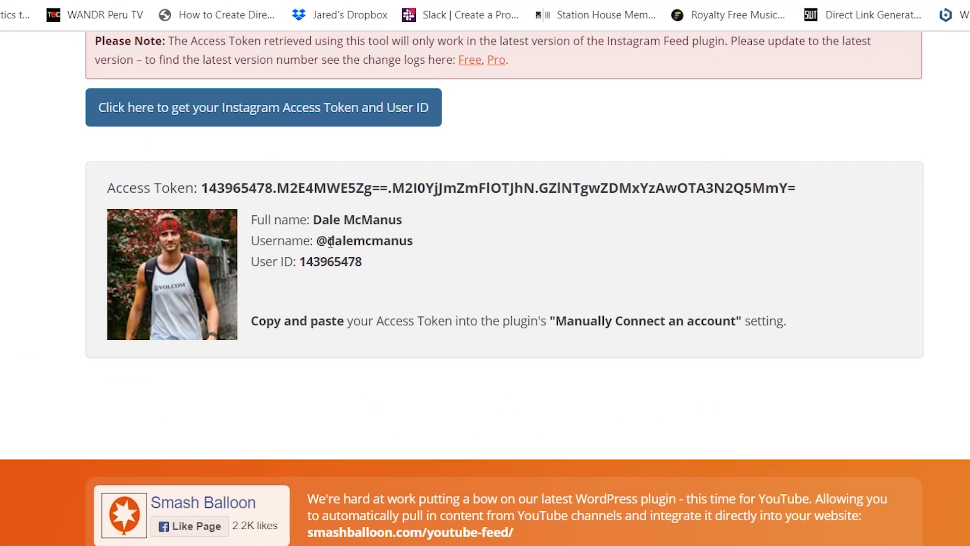
pyautogui.moveTo(352, 216); pyautogui.dragTo(413, 215)
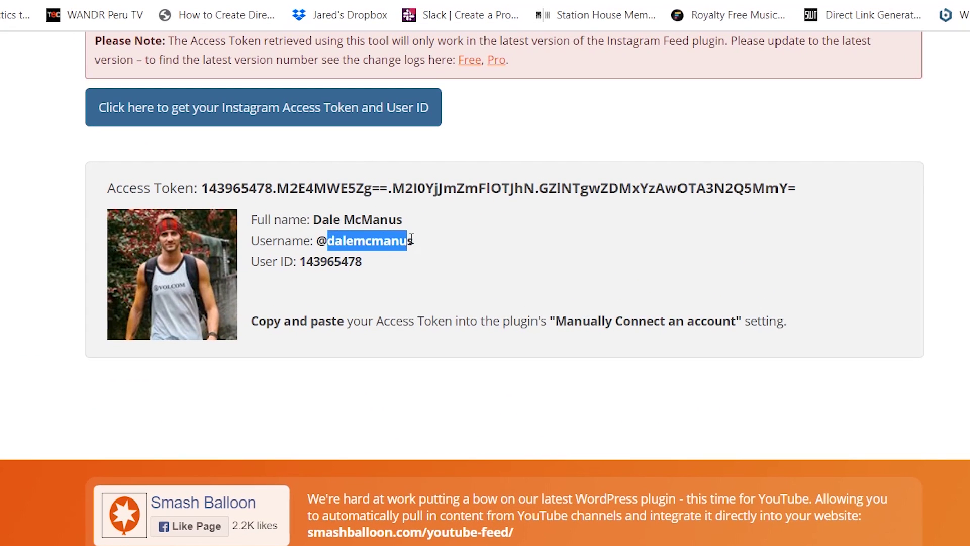
pyautogui.click(418, 244)
pyautogui.moveTo(205, 188); pyautogui.dragTo(796, 216)
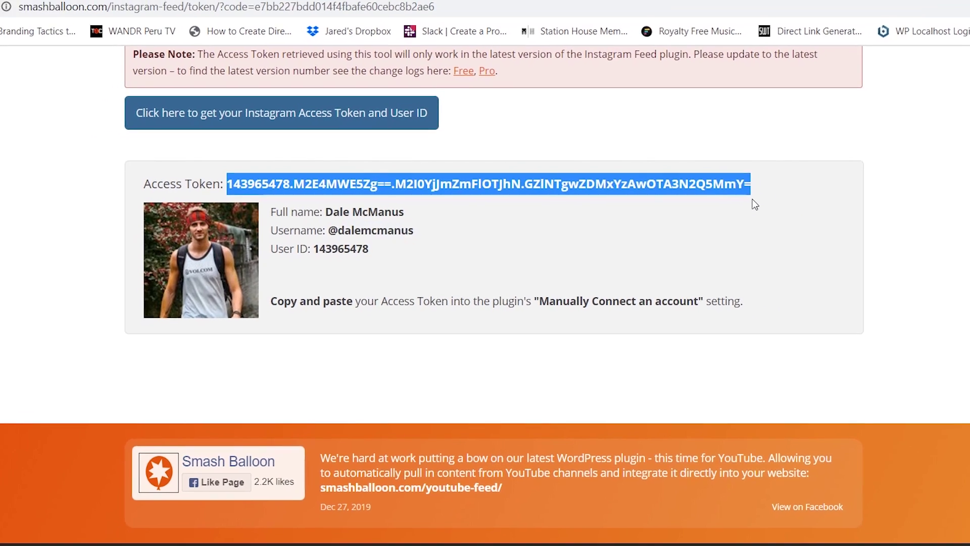
pyautogui.rightClick(717, 188)
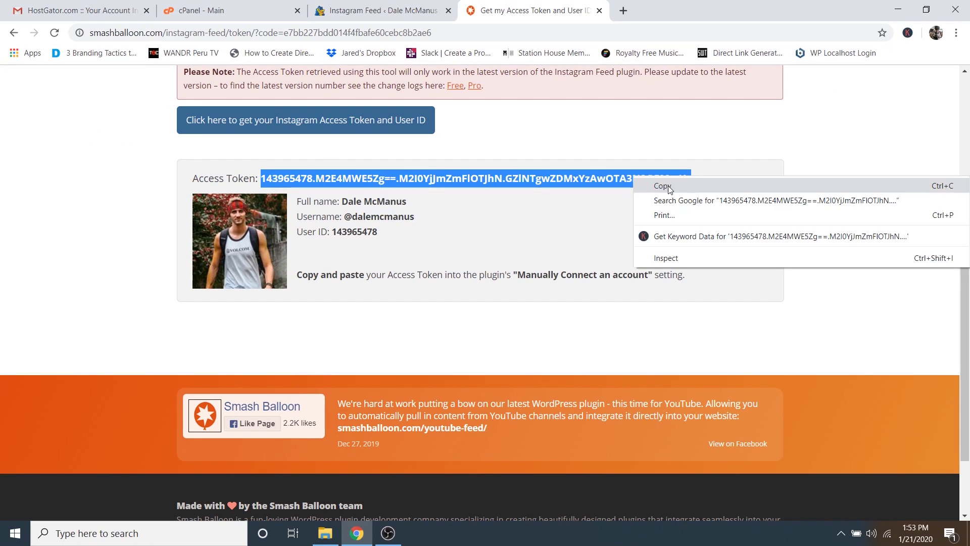
pyautogui.click(668, 186)
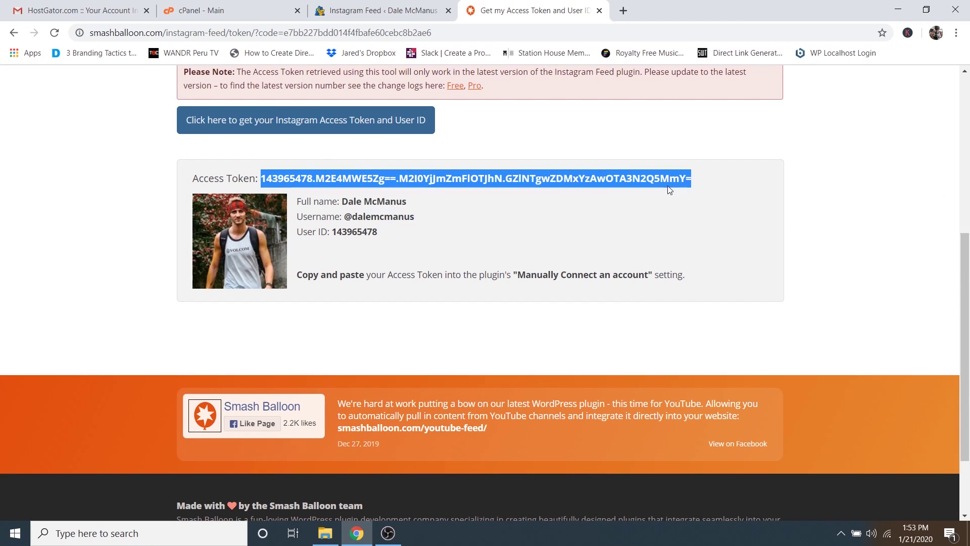
pyautogui.click(599, 11)
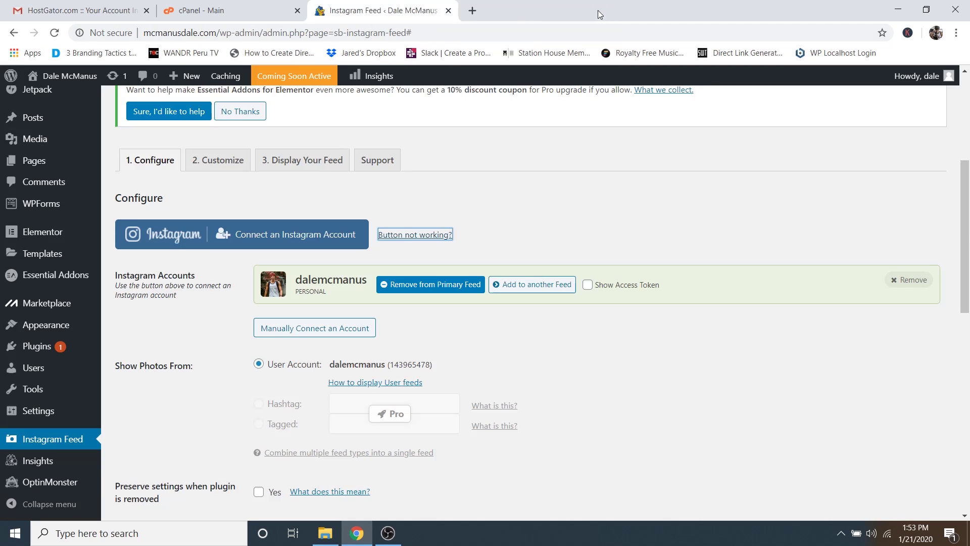
# - Paste the copied access token under Manually Connect an Account and connect the account
pyautogui.click(303, 334)
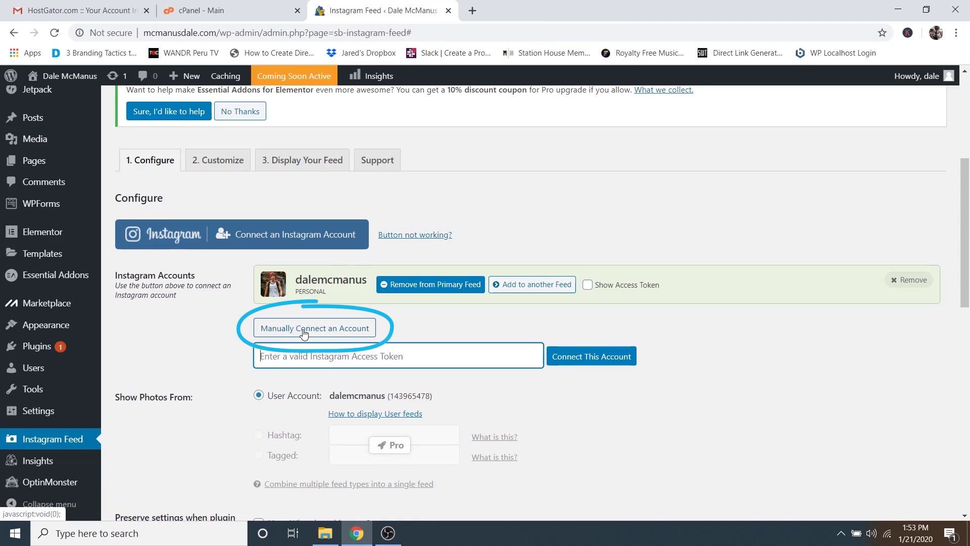
pyautogui.rightClick(297, 357)
pyautogui.click(325, 255)
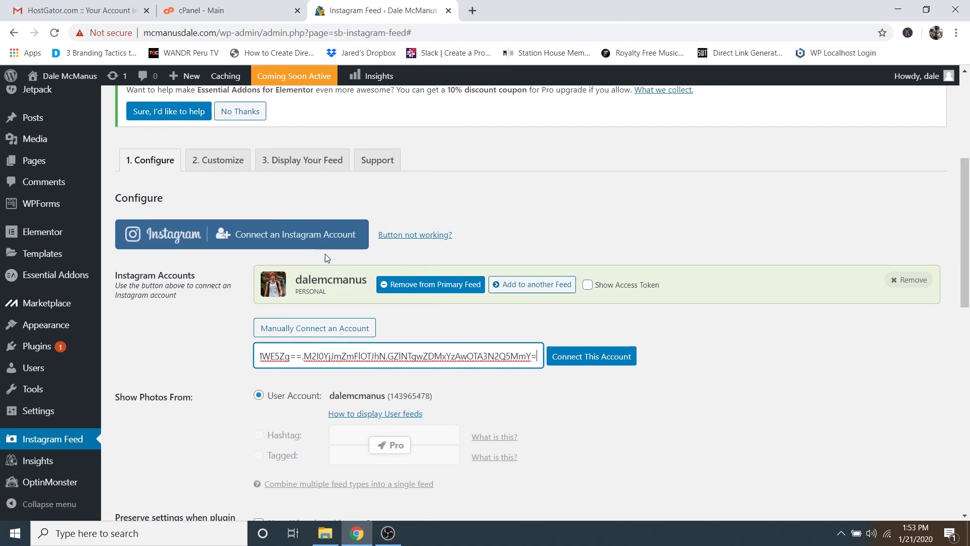
pyautogui.click(587, 359)
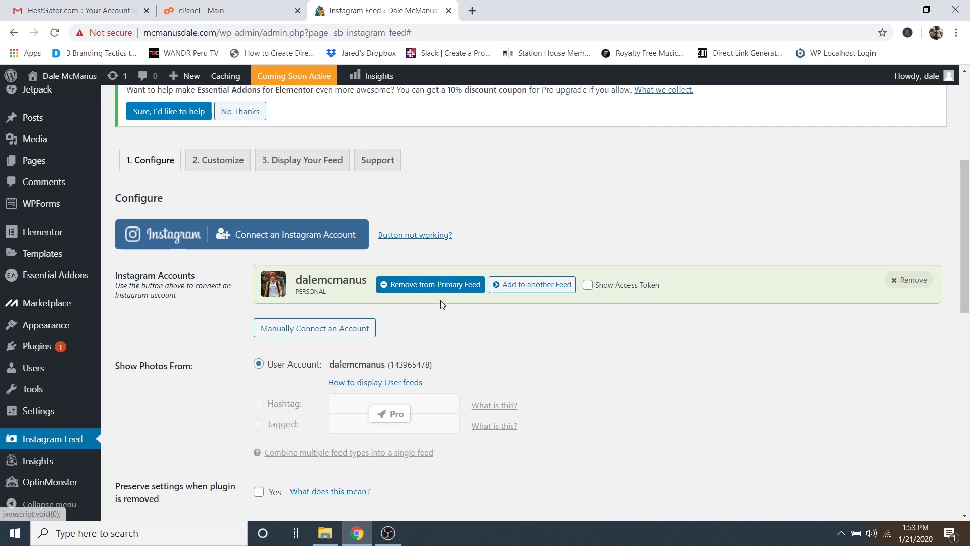
pyautogui.scroll(-1, 607, 326)
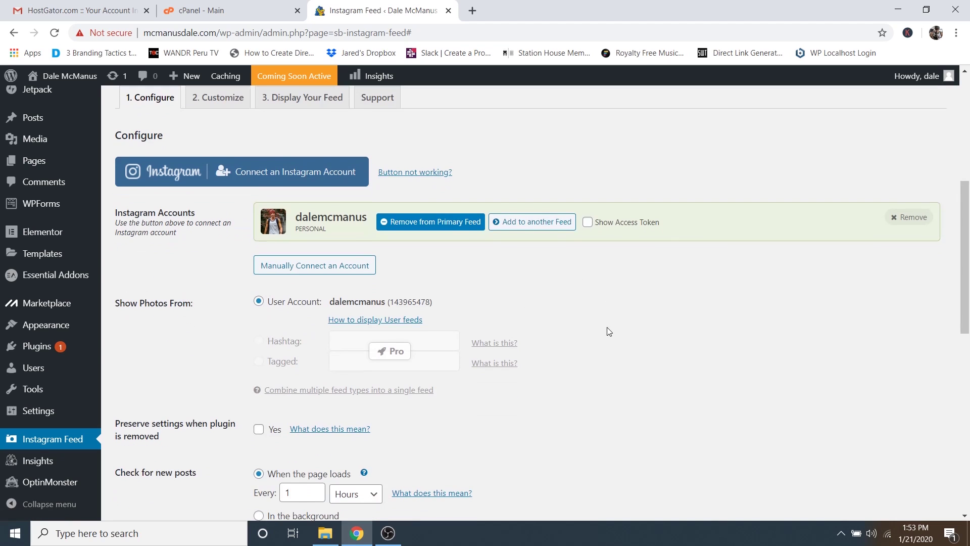
pyautogui.scroll(1, 605, 328)
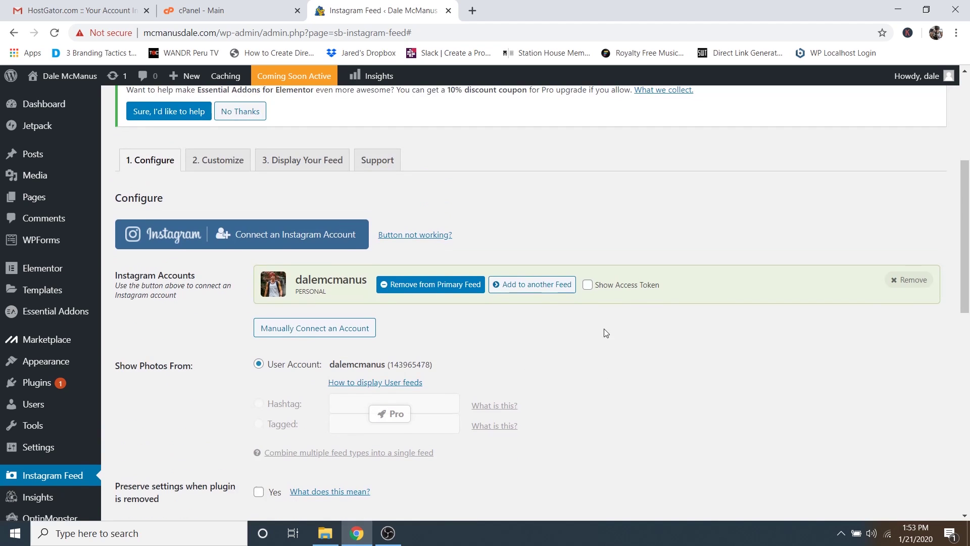
# - In the Customize settings, set Number of Photos to 8 and tick Disable mobile layout
pyautogui.click(219, 167)
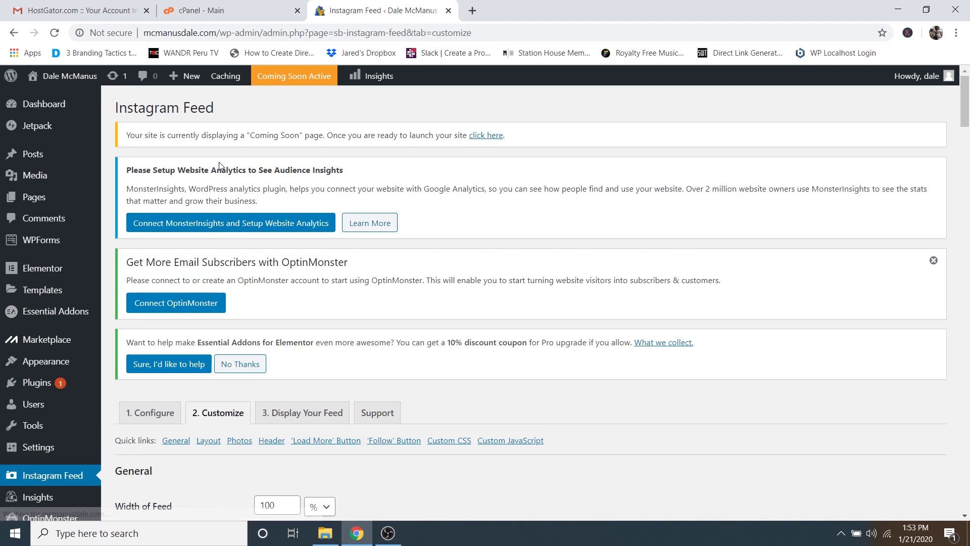
pyautogui.scroll(-8, 429, 243)
pyautogui.scroll(-2, 451, 253)
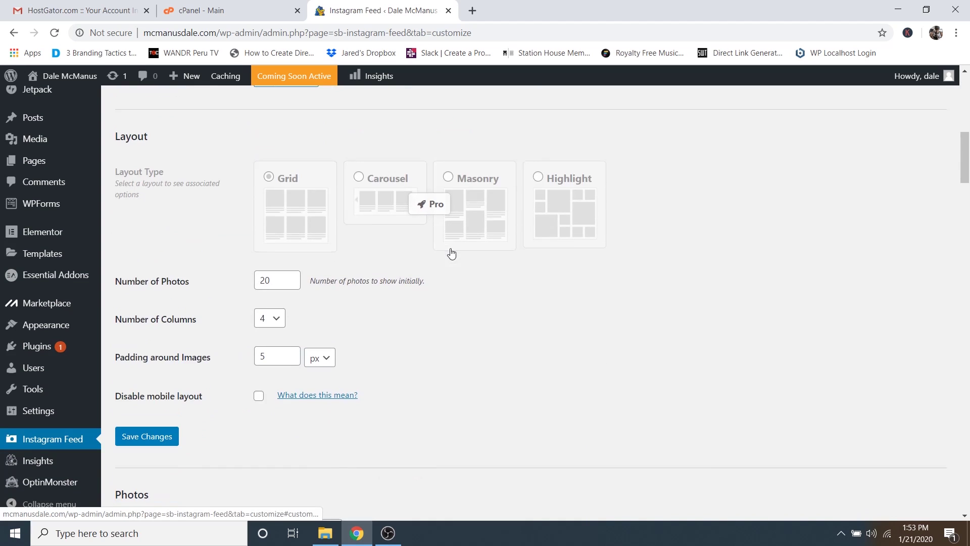
pyautogui.scroll(2, 237, 227)
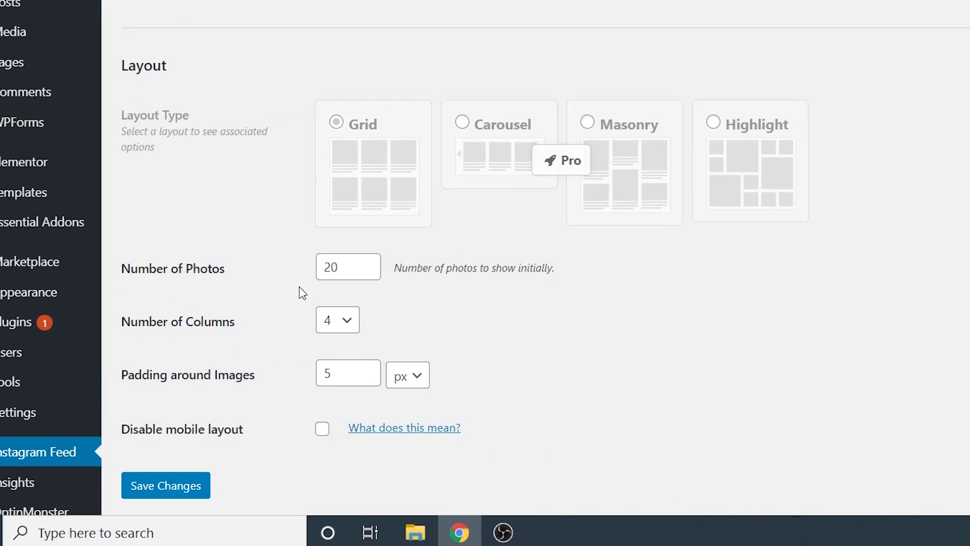
pyautogui.moveTo(347, 265); pyautogui.dragTo(332, 264)
pyautogui.click(433, 300)
pyautogui.scroll(-4, 298, 306)
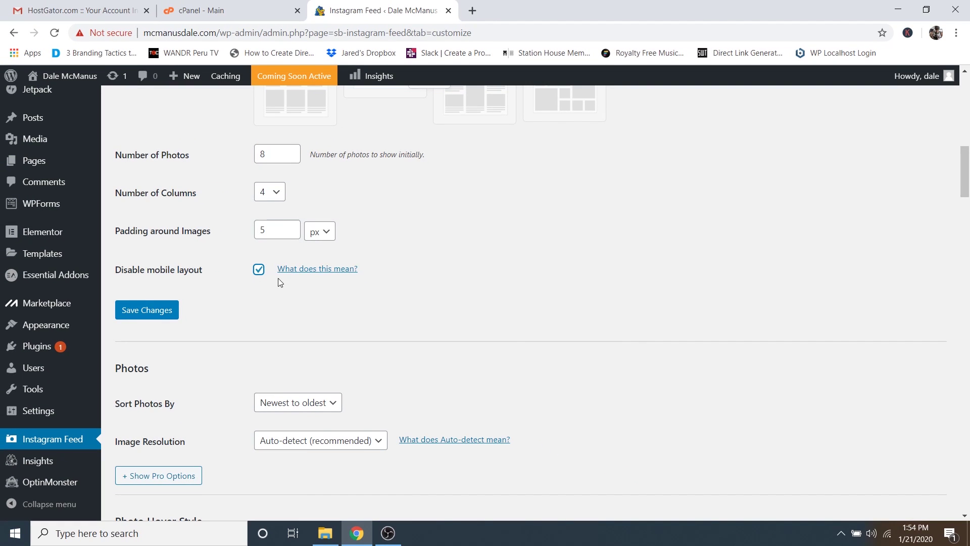
pyautogui.scroll(-5, 235, 285)
pyautogui.scroll(-6, 235, 286)
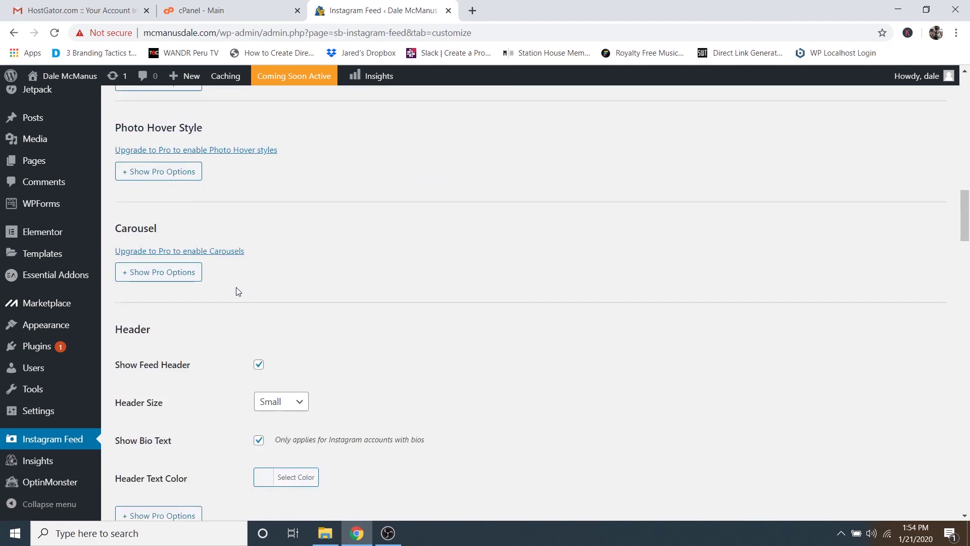
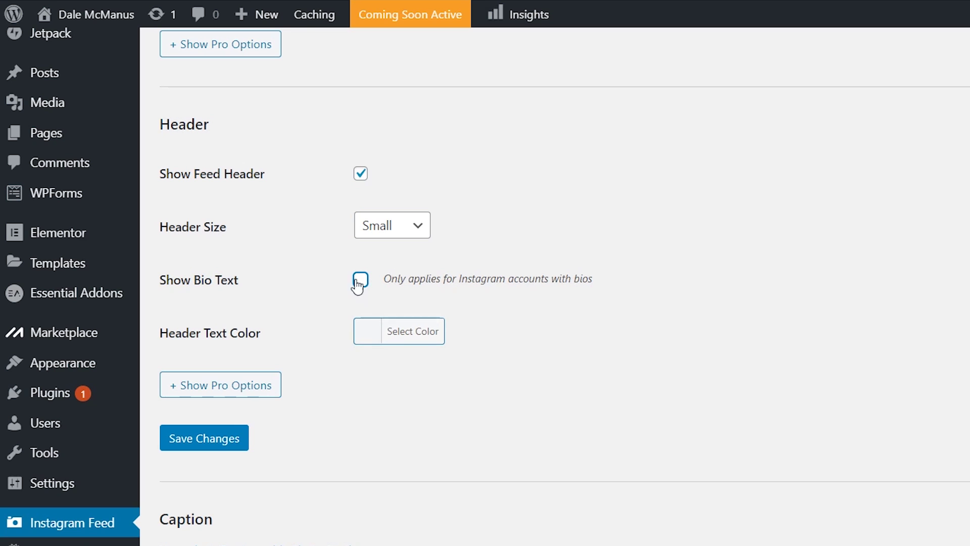
# - Set the Instagram feed header text colour to light grey (#9e9e9e) and save the settings
pyautogui.scroll(-1, 383, 324)
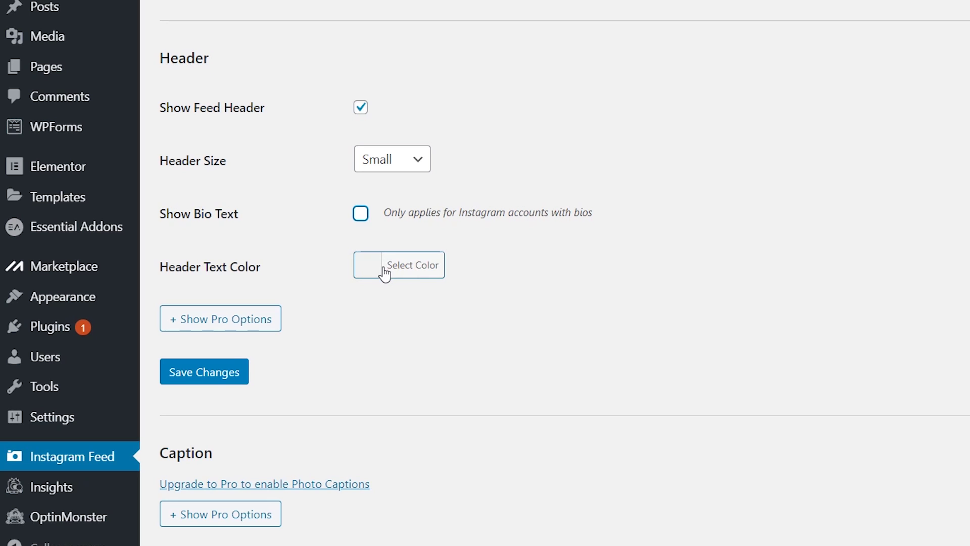
pyautogui.click(384, 273)
pyautogui.moveTo(398, 341); pyautogui.dragTo(339, 360)
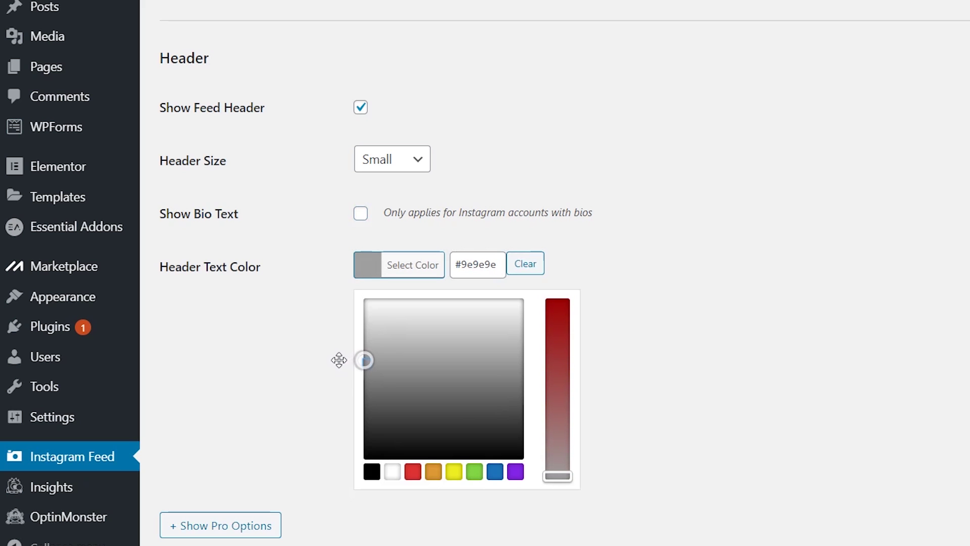
pyautogui.click(624, 289)
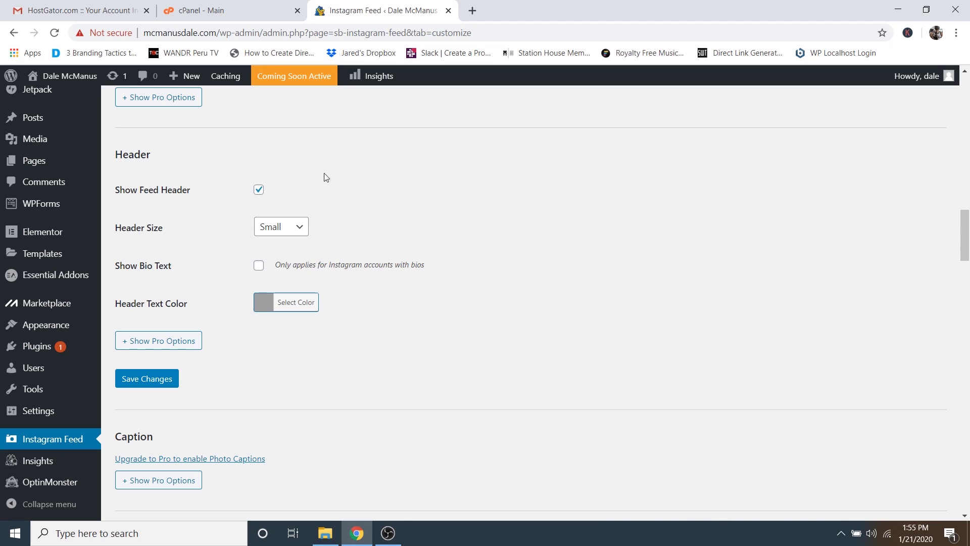
pyautogui.click(146, 384)
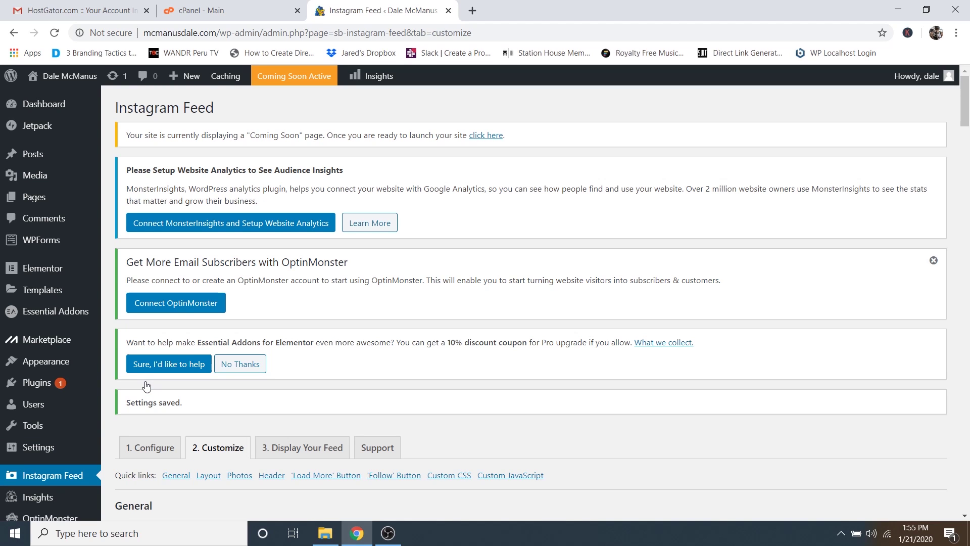
# - Go to the live homepage and open it in Elementor for editing
pyautogui.moveTo(68, 82)
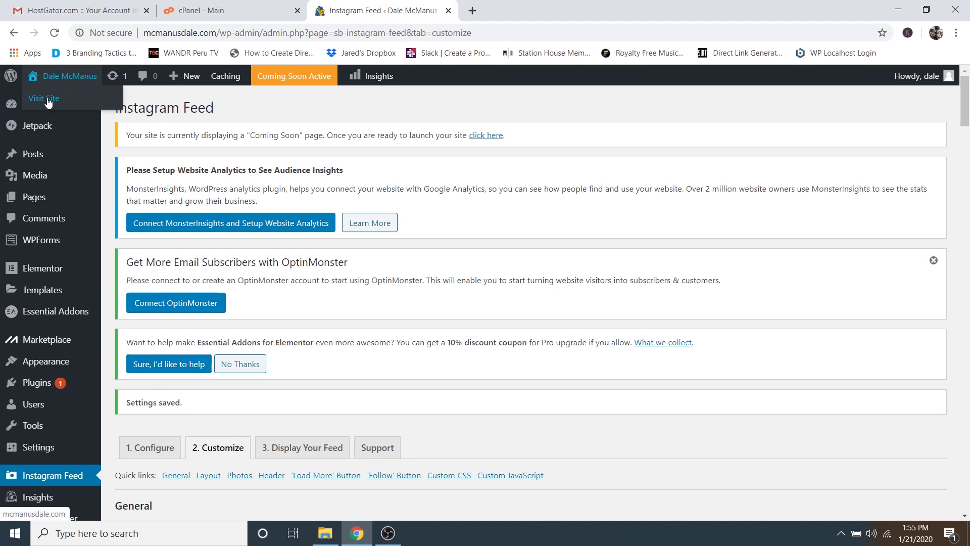
pyautogui.click(48, 102)
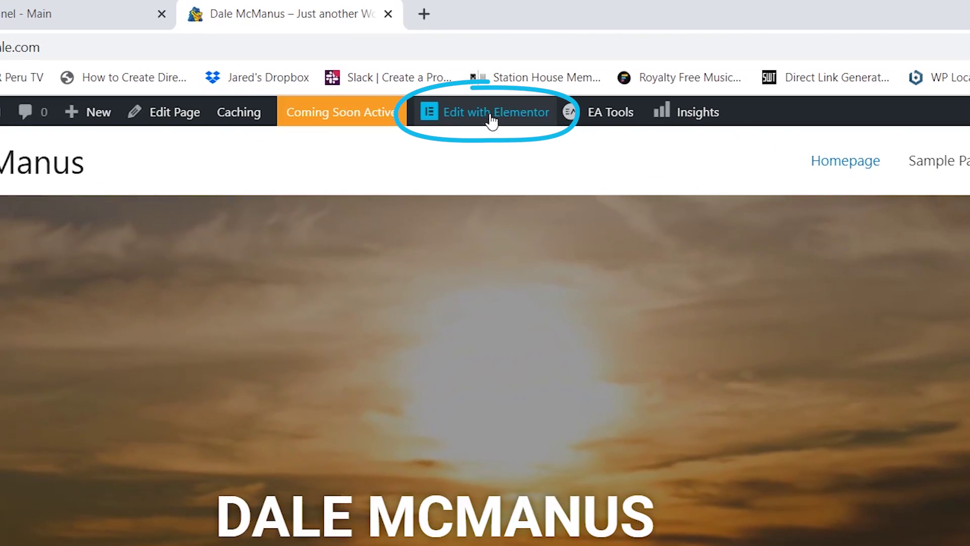
pyautogui.click(492, 120)
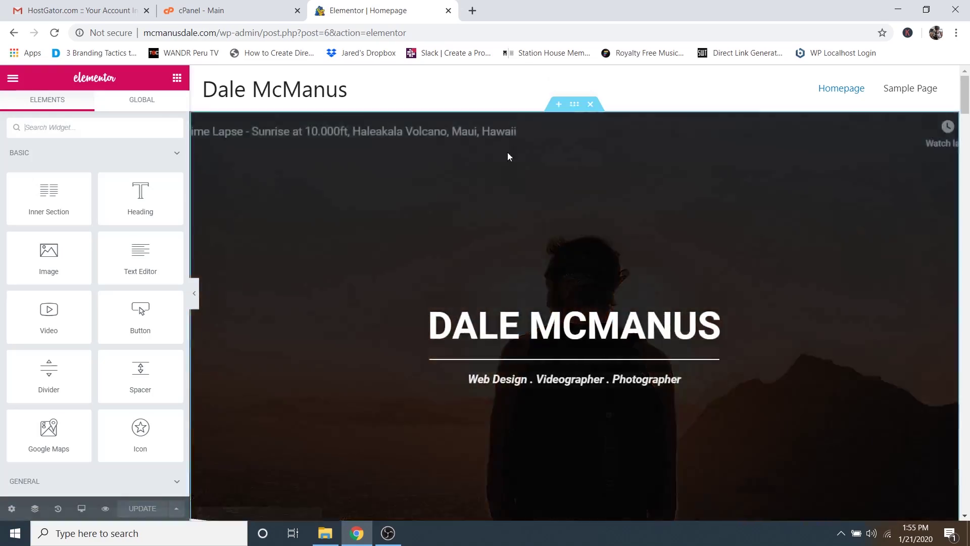
# - Scroll down to the Instagram feed and load more photos into it
pyautogui.scroll(-8, 508, 154)
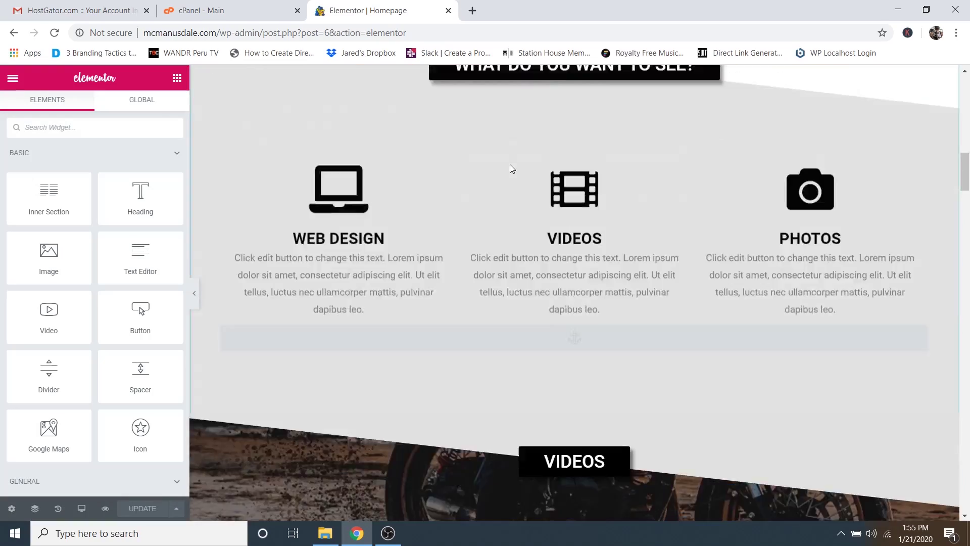
pyautogui.scroll(-20, 510, 167)
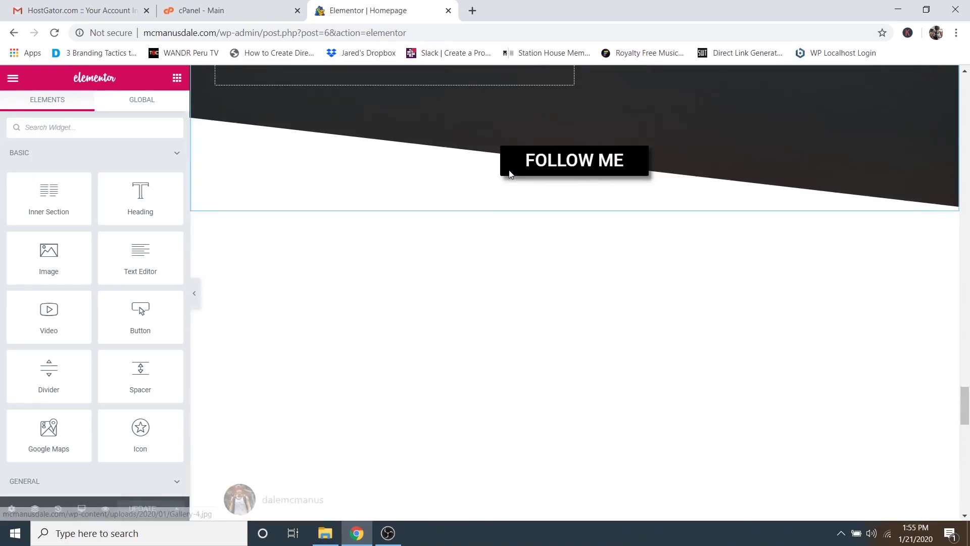
pyautogui.scroll(-7, 510, 174)
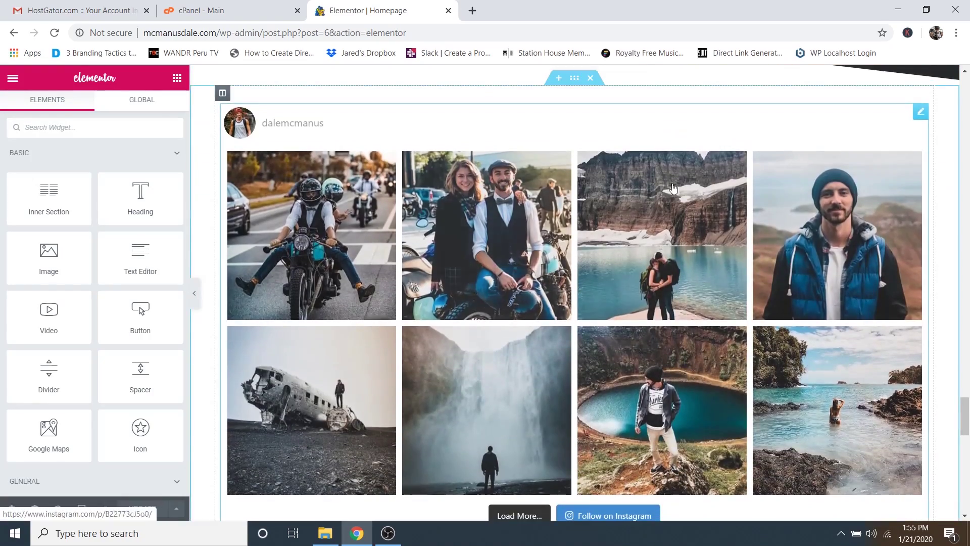
pyautogui.scroll(-8, 486, 237)
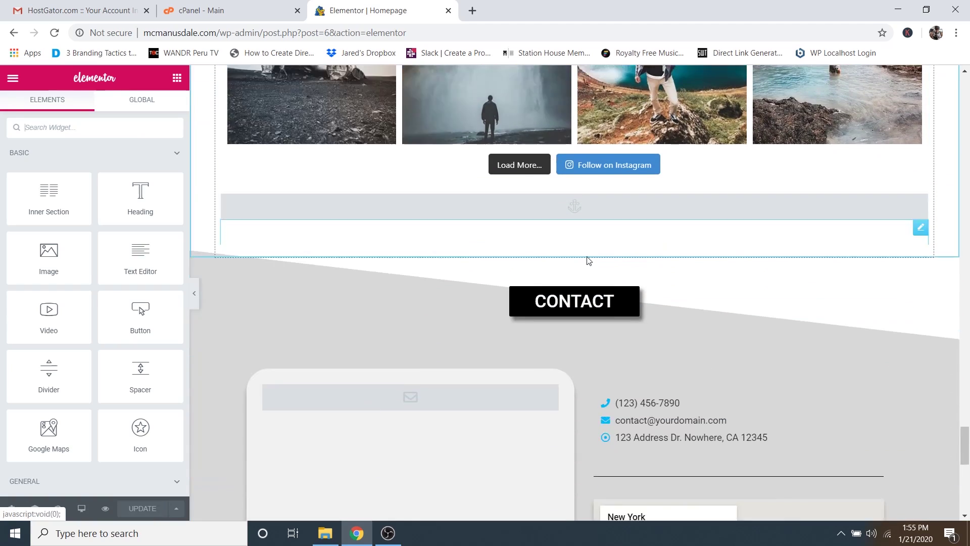
pyautogui.scroll(8, 605, 274)
pyautogui.scroll(4, 611, 280)
pyautogui.scroll(-6, 521, 334)
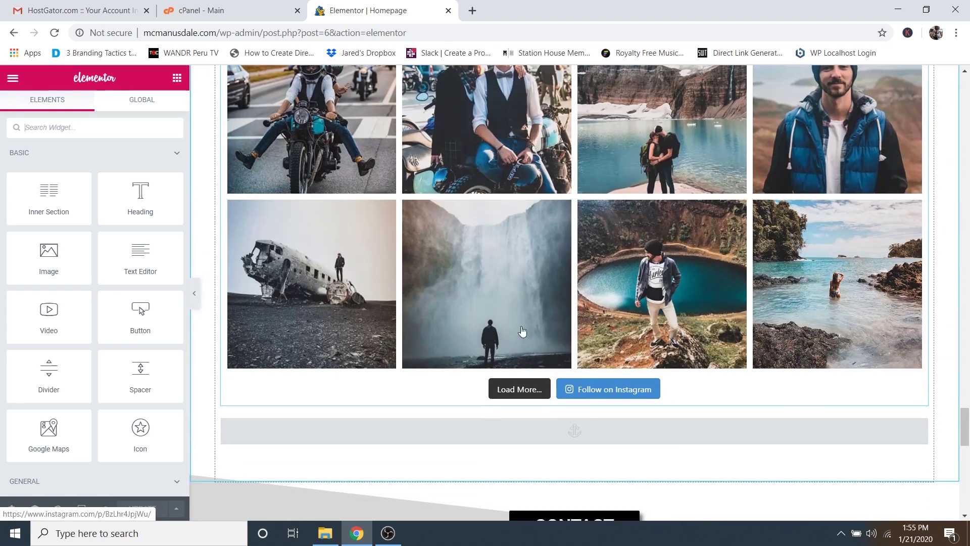
pyautogui.click(519, 394)
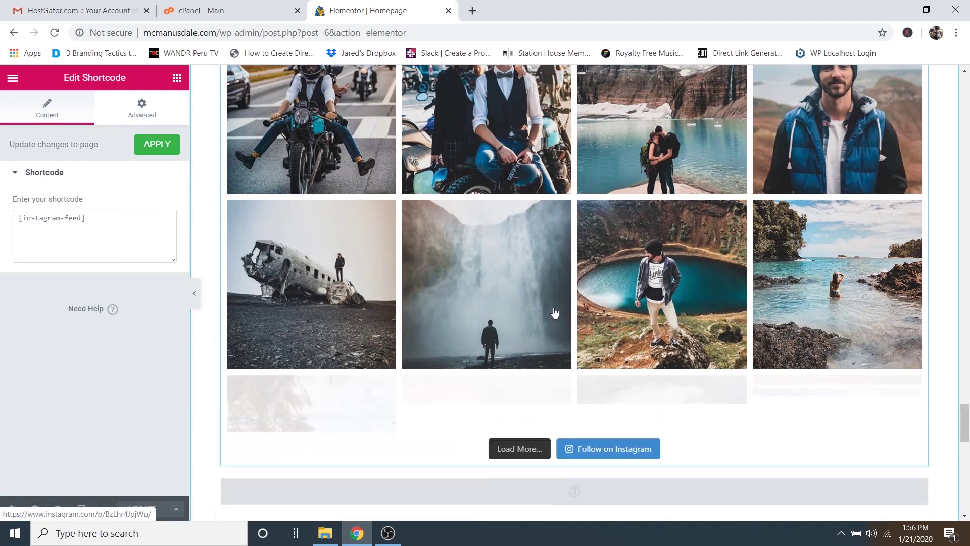
pyautogui.scroll(-5, 561, 308)
pyautogui.scroll(12, 570, 297)
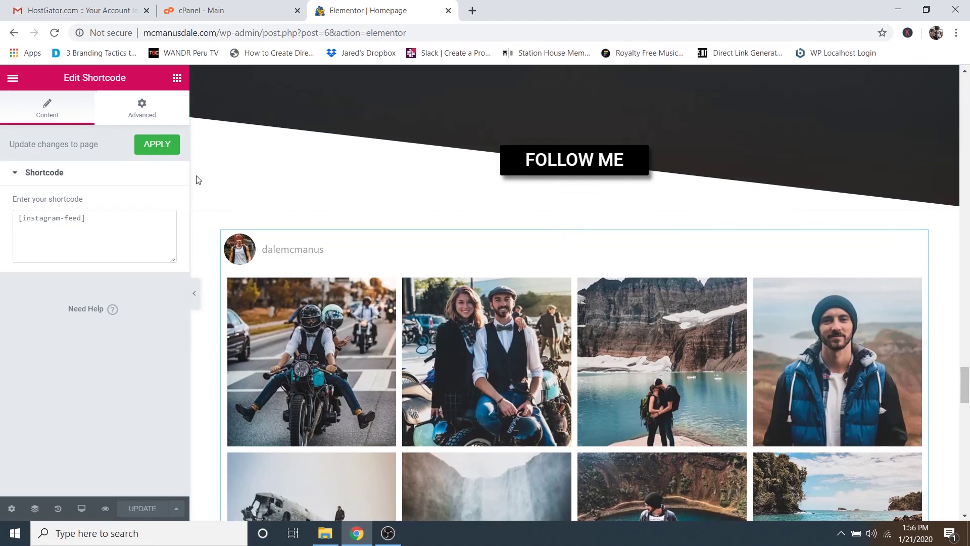
pyautogui.scroll(-5, 197, 297)
# - Preview the feed full width, then restore the panel showing the [instagram-feed] shortcode
pyautogui.click(195, 294)
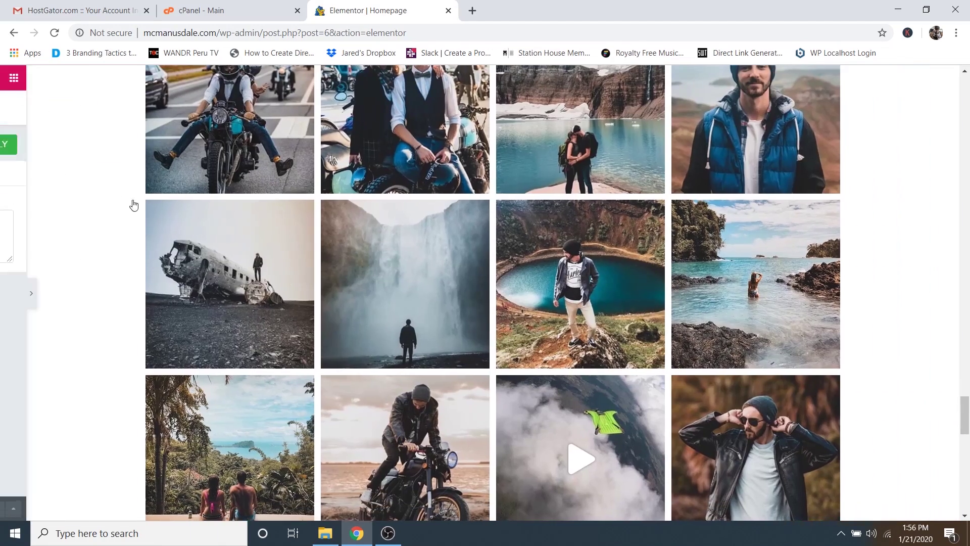
pyautogui.scroll(-10, 292, 304)
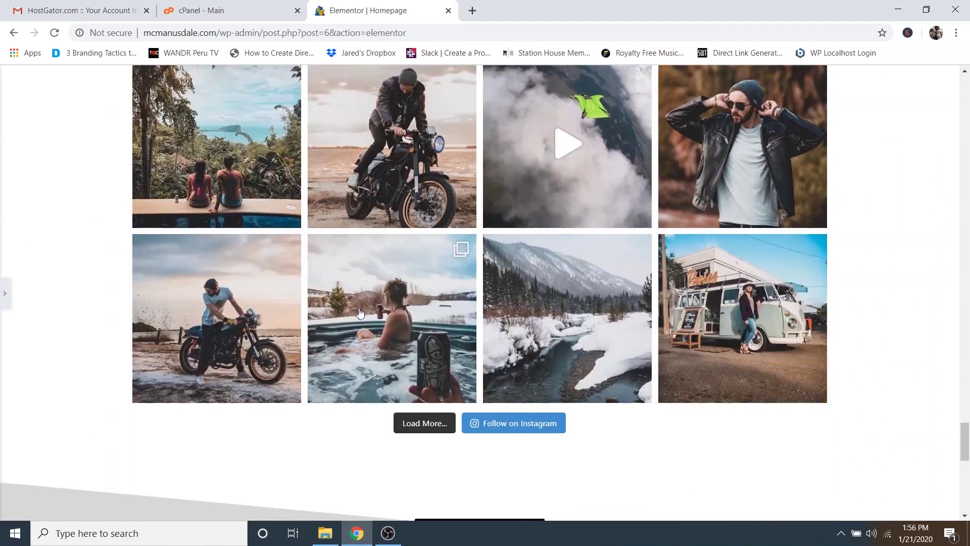
pyautogui.scroll(5, 506, 314)
pyautogui.scroll(10, 506, 314)
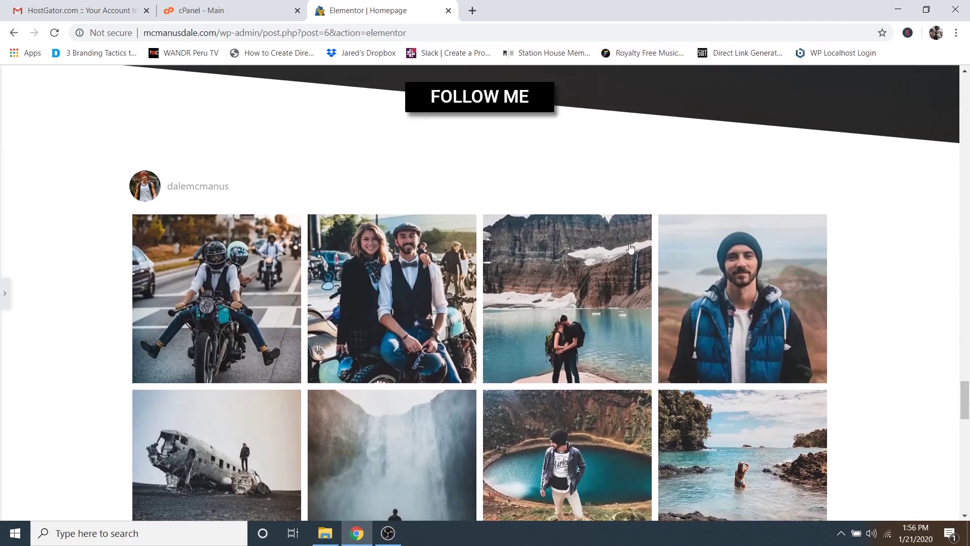
pyautogui.scroll(-8, 389, 268)
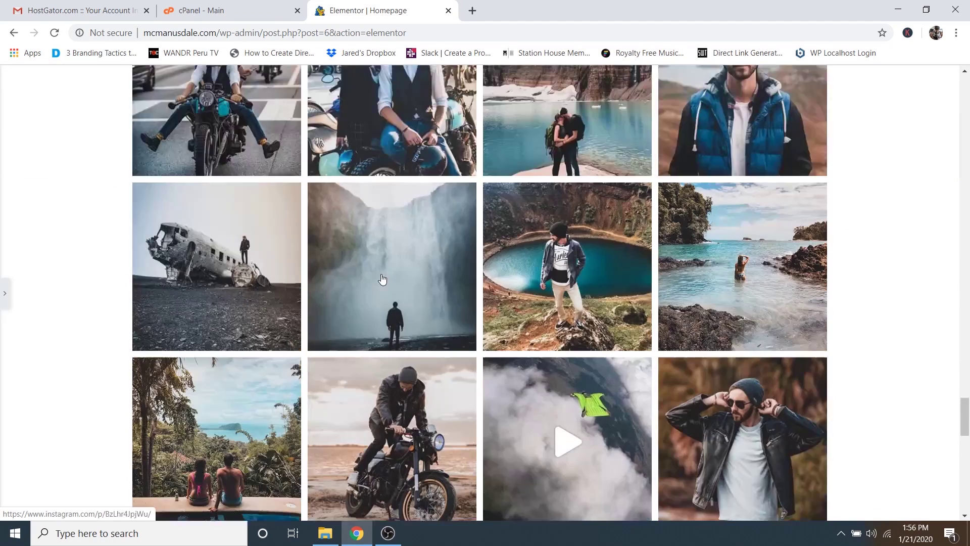
pyautogui.click(5, 294)
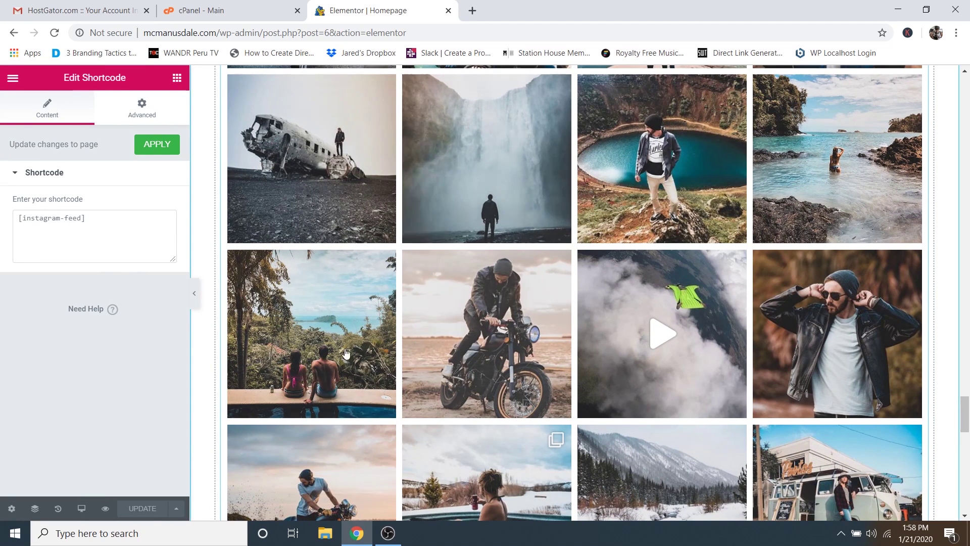
pyautogui.moveTo(18, 218); pyautogui.dragTo(82, 222)
pyautogui.click(78, 213)
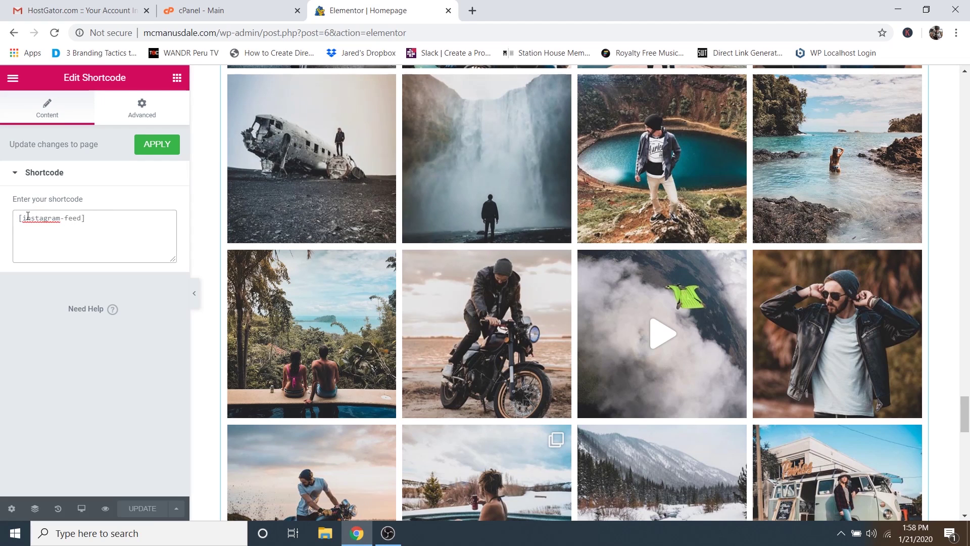
# - Apply the [instagram-feed] shortcode to the homepage
pyautogui.click(163, 151)
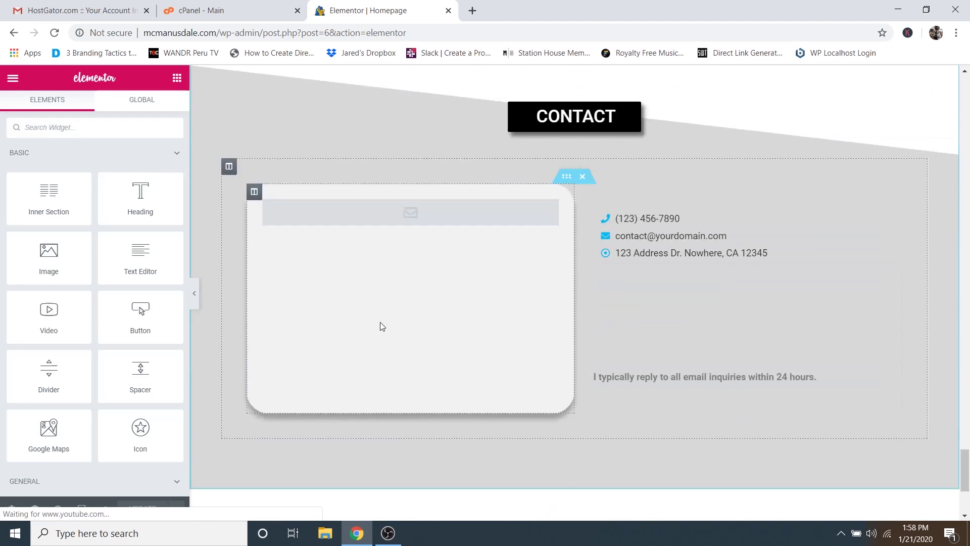
pyautogui.scroll(8, 380, 326)
pyautogui.scroll(-1, 394, 347)
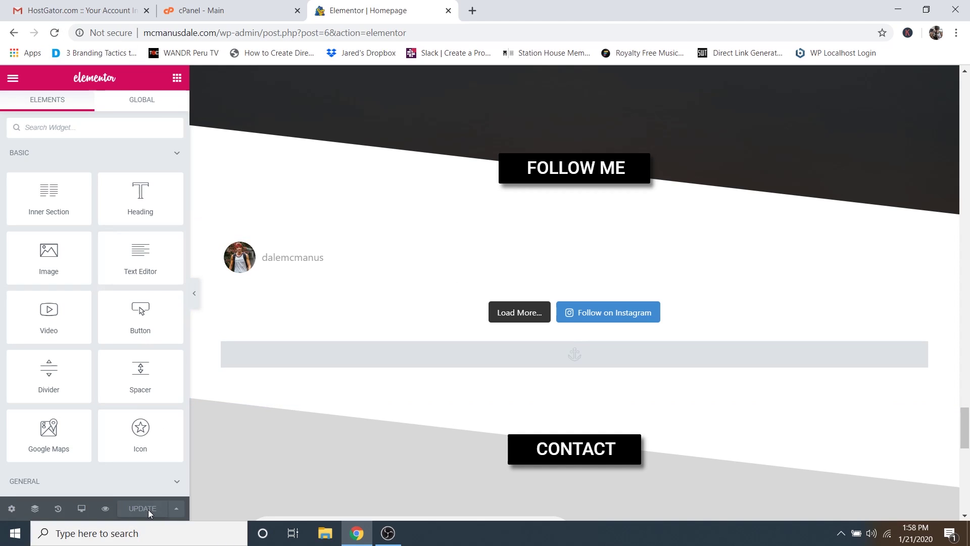
# - Reload the Elementor editor and scroll down to the refreshed feed grid above Contact
pyautogui.click(55, 33)
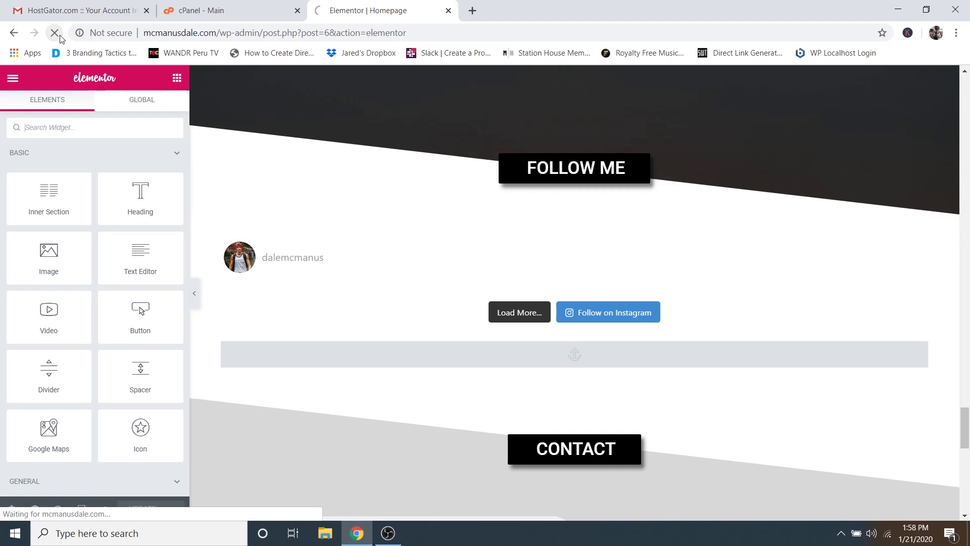
pyautogui.scroll(-10, 405, 280)
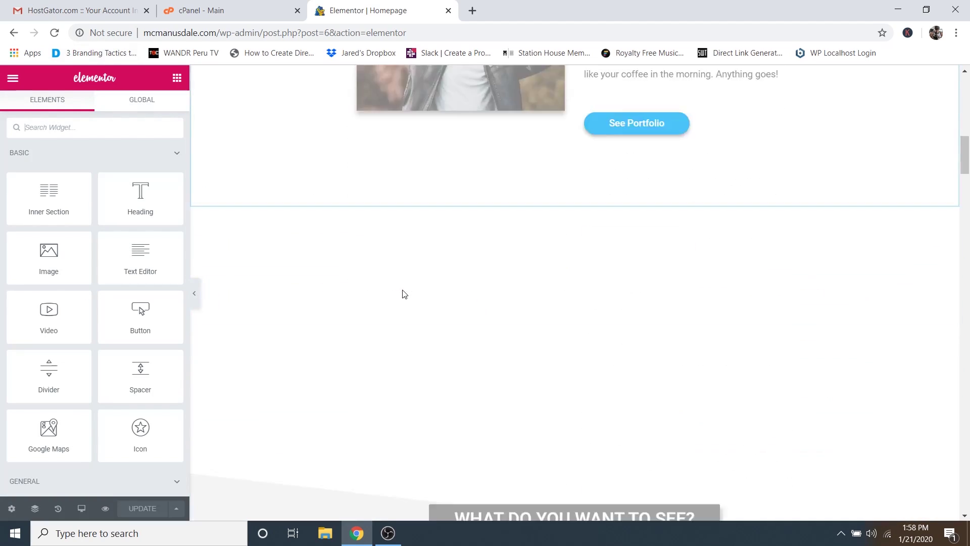
pyautogui.scroll(-15, 404, 294)
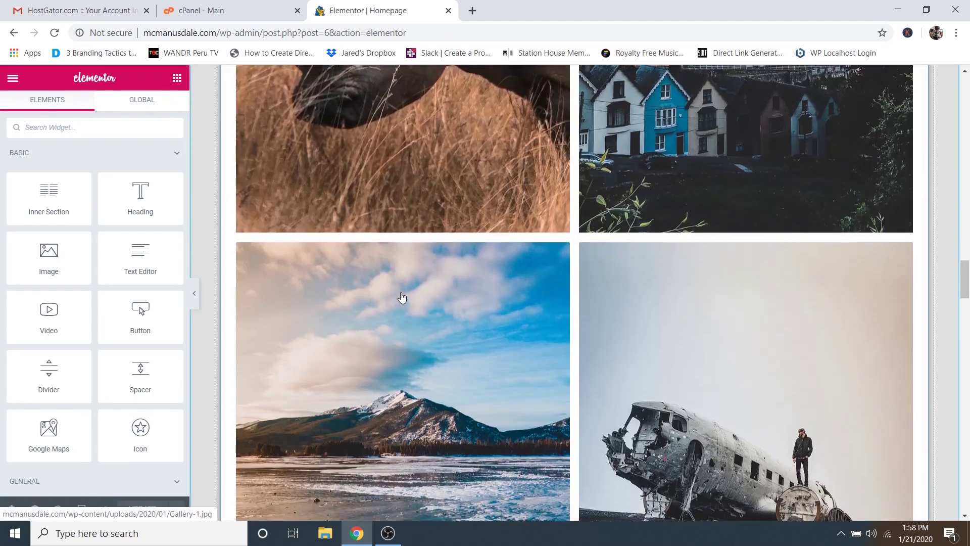
pyautogui.scroll(-20, 401, 297)
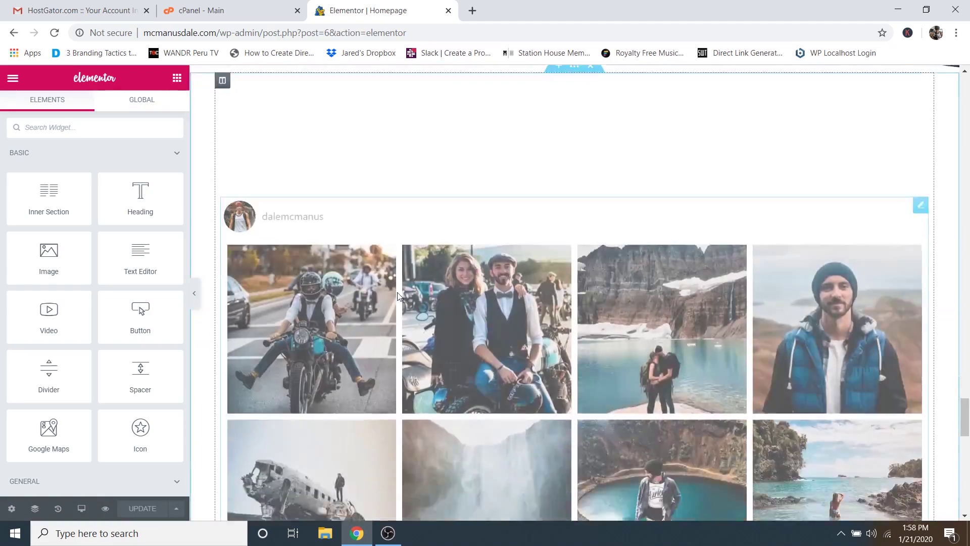
pyautogui.scroll(-3, 399, 296)
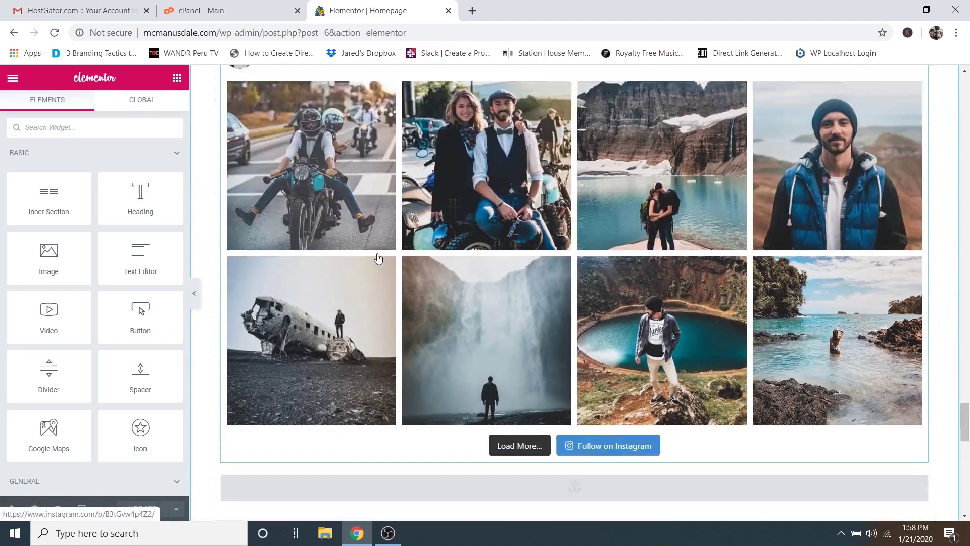
pyautogui.scroll(-7, 377, 258)
pyautogui.scroll(1, 452, 249)
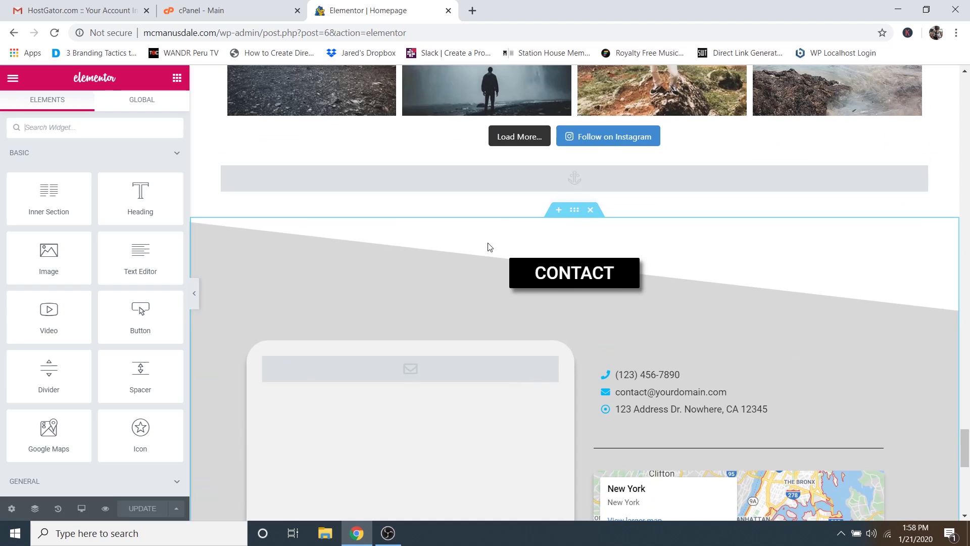
# - Confirm the menu anchor above the Contact section has the ID 'contact'
pyautogui.click(478, 177)
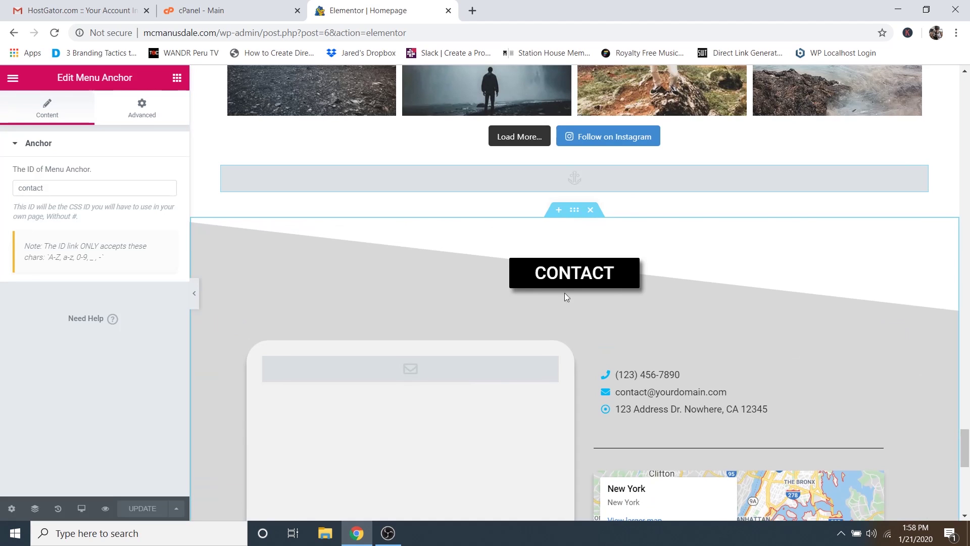
pyautogui.scroll(-1, 485, 296)
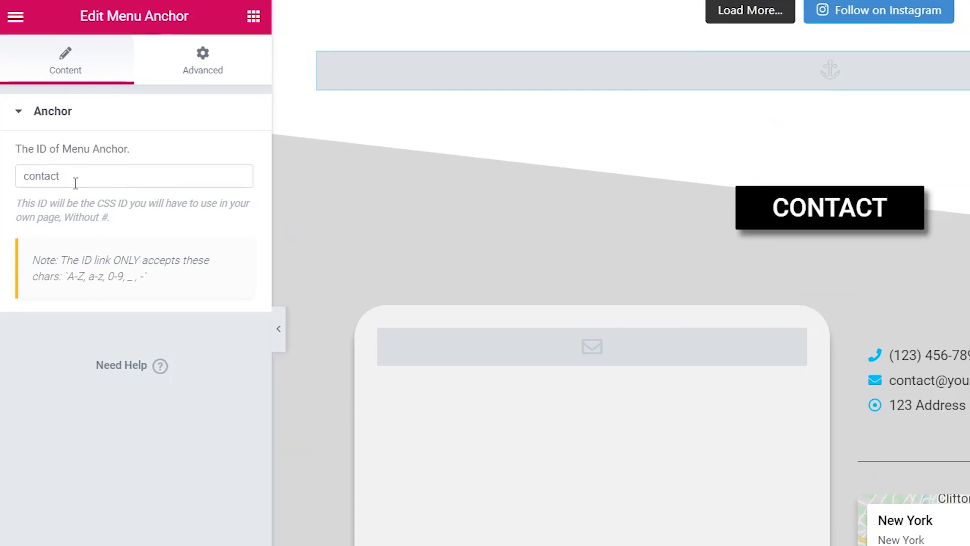
pyautogui.moveTo(23, 177); pyautogui.dragTo(71, 173)
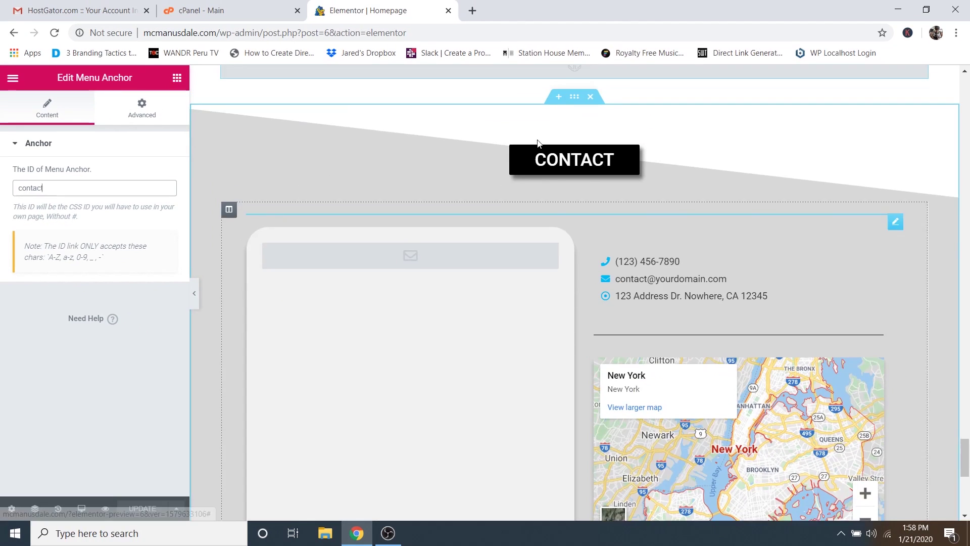
pyautogui.scroll(2, 541, 137)
pyautogui.scroll(-6, 568, 208)
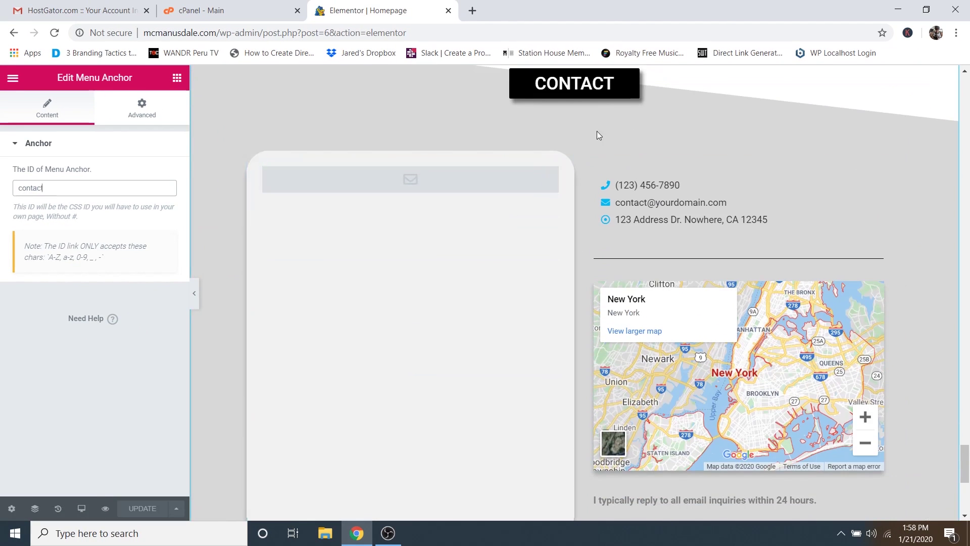
pyautogui.scroll(-1, 548, 274)
pyautogui.scroll(5, 585, 329)
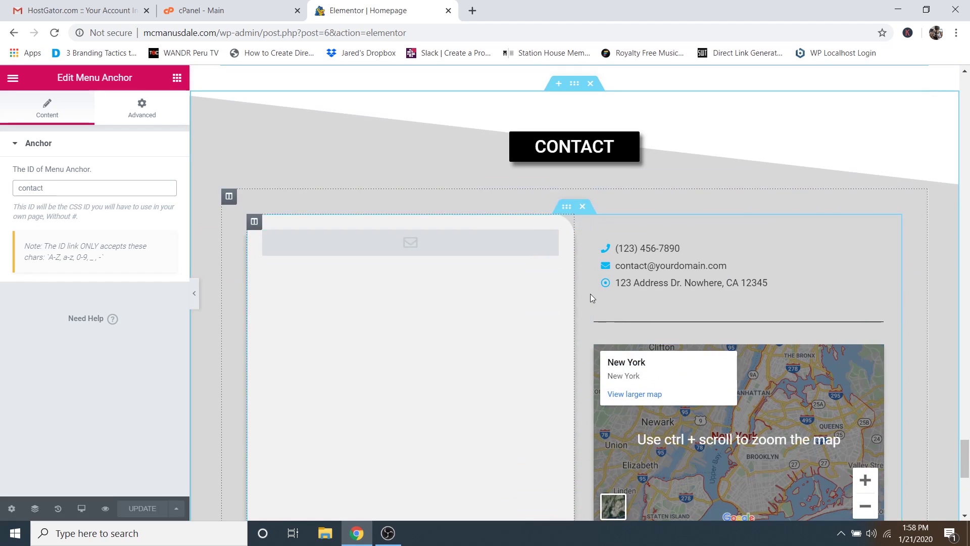
pyautogui.scroll(1, 507, 272)
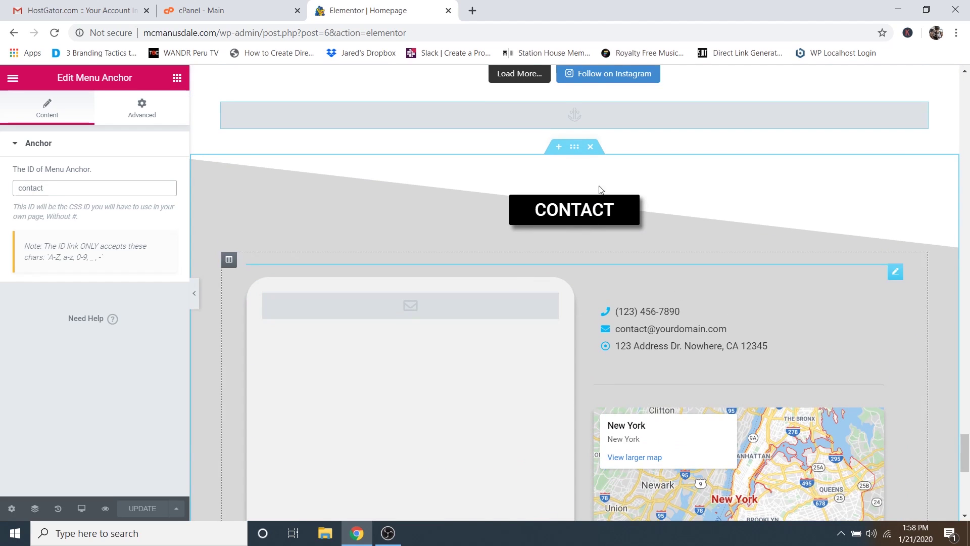
# - Bring up the CONTACT button's settings, leaving its text as CONTACT
pyautogui.click(595, 211)
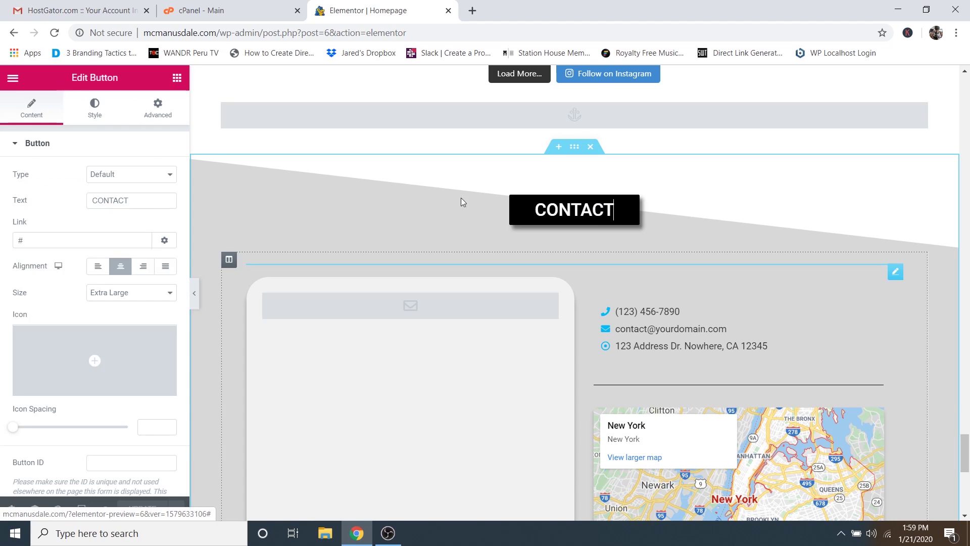
pyautogui.click(132, 204)
pyautogui.moveTo(90, 207); pyautogui.dragTo(129, 205)
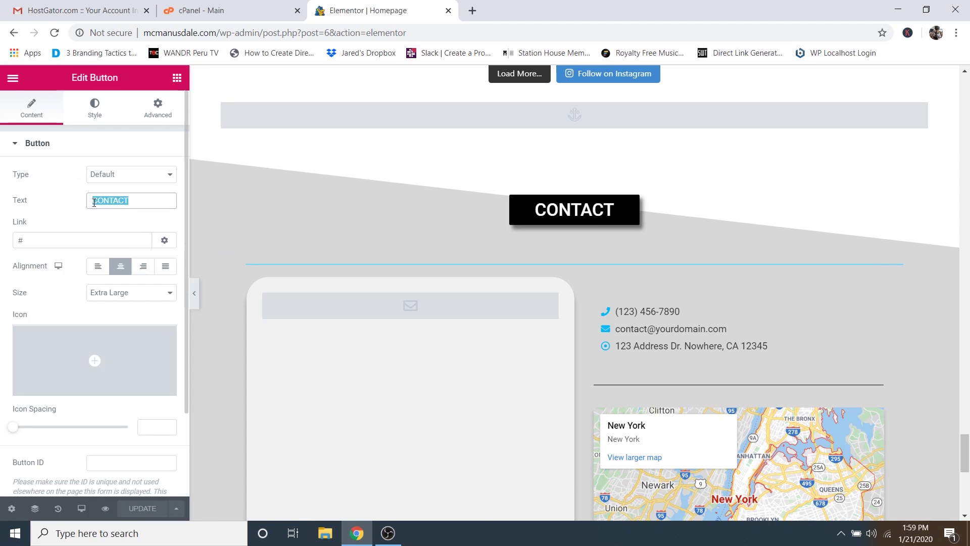
pyautogui.click(76, 207)
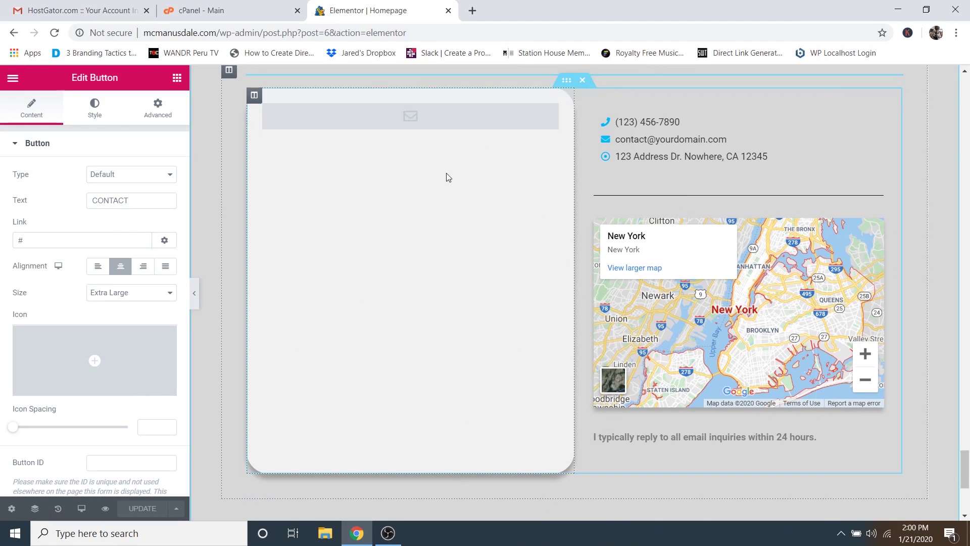
pyautogui.scroll(1, 477, 257)
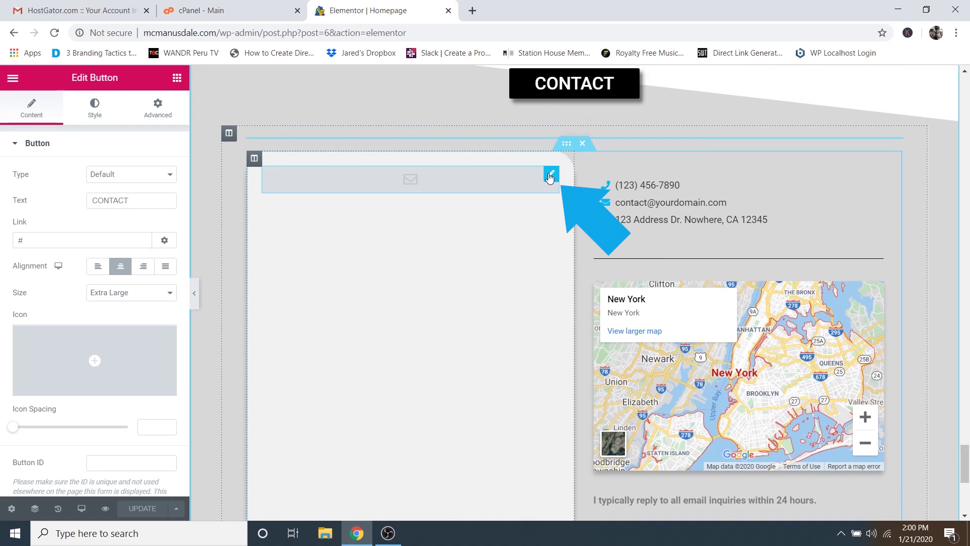
# - Open the EA WPForms widget's content settings and check its empty Select Form field
pyautogui.click(550, 175)
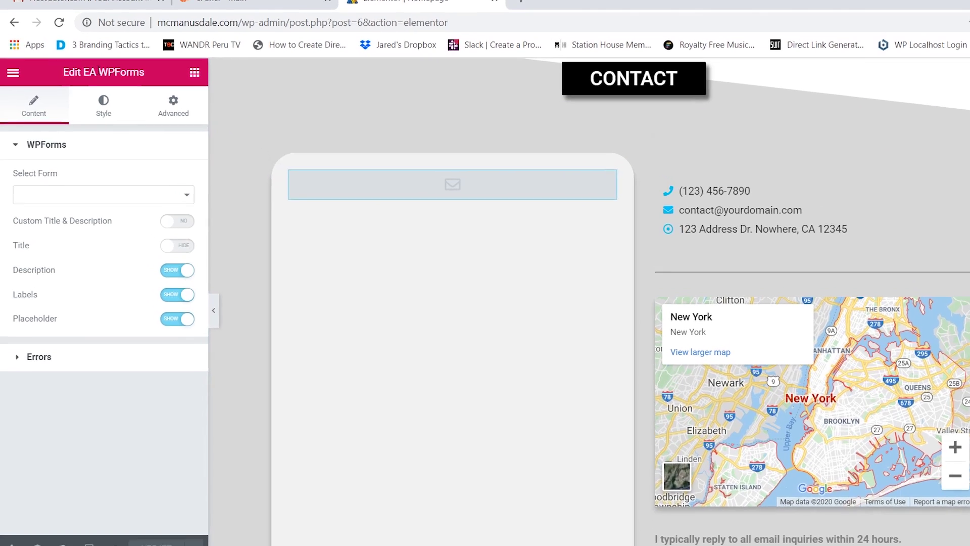
pyautogui.moveTo(99, 72); pyautogui.dragTo(139, 75)
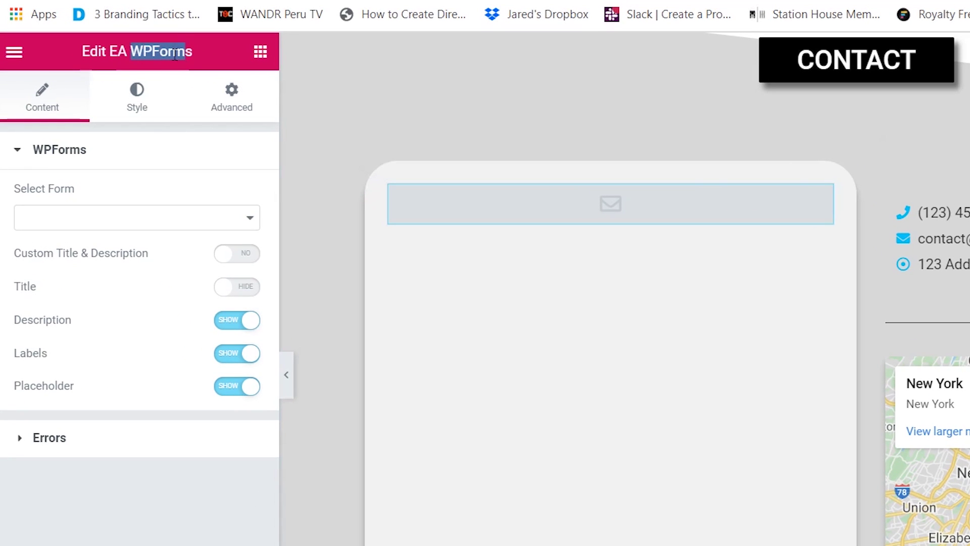
pyautogui.click(192, 59)
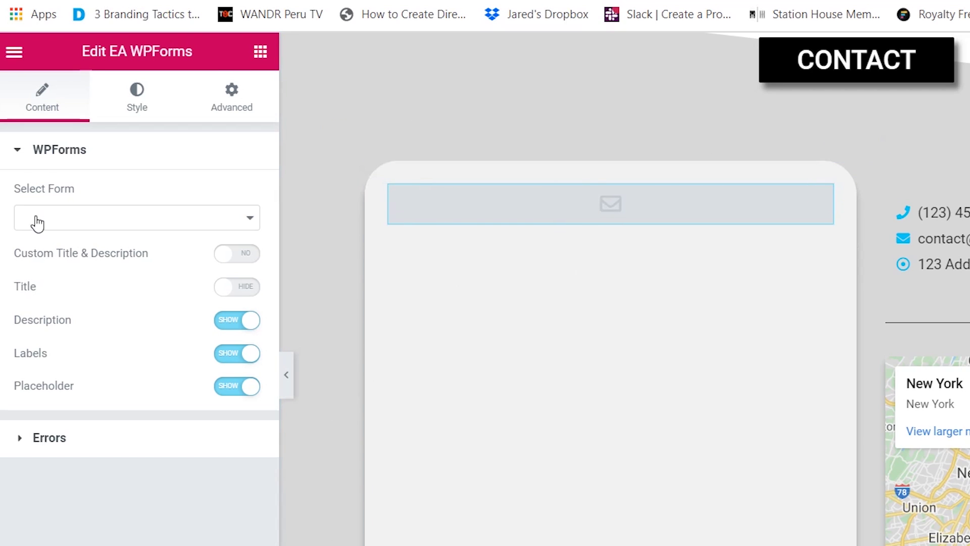
pyautogui.click(63, 223)
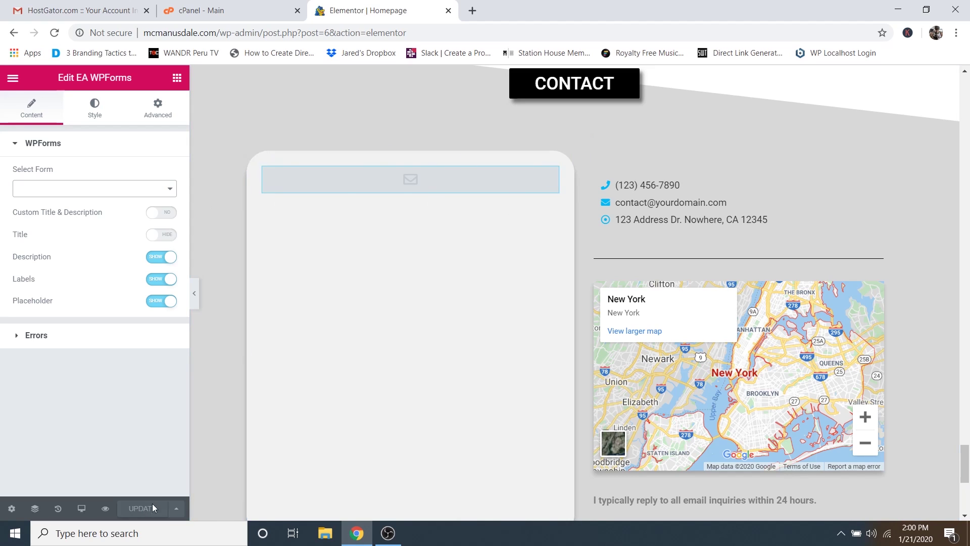
# - Exit Elementor to the dashboard and start a new form from WPForms > Add New
pyautogui.click(13, 81)
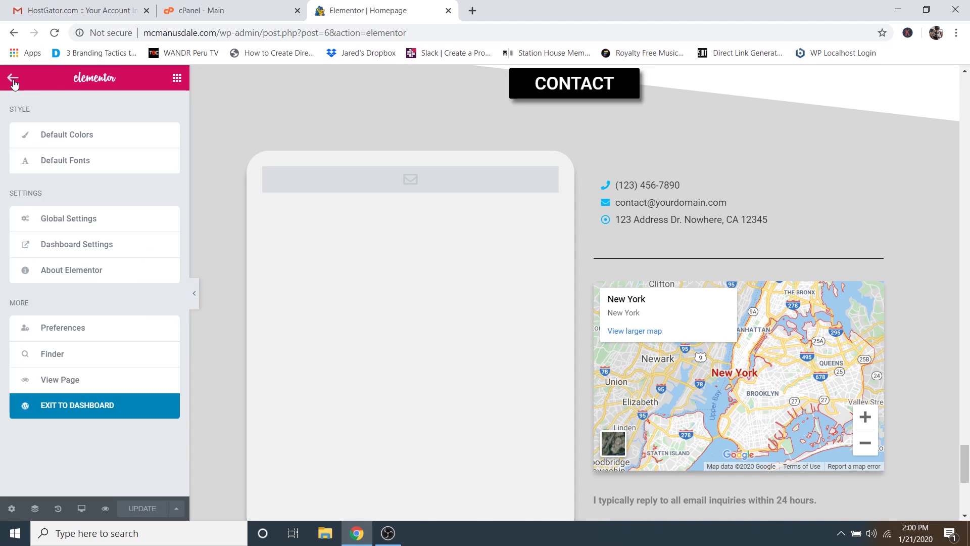
pyautogui.click(79, 410)
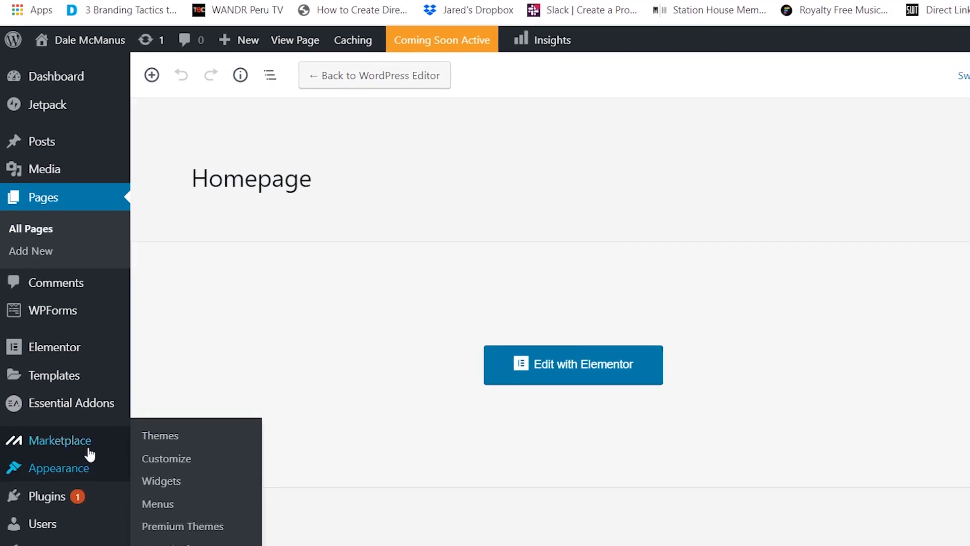
pyautogui.moveTo(56, 284)
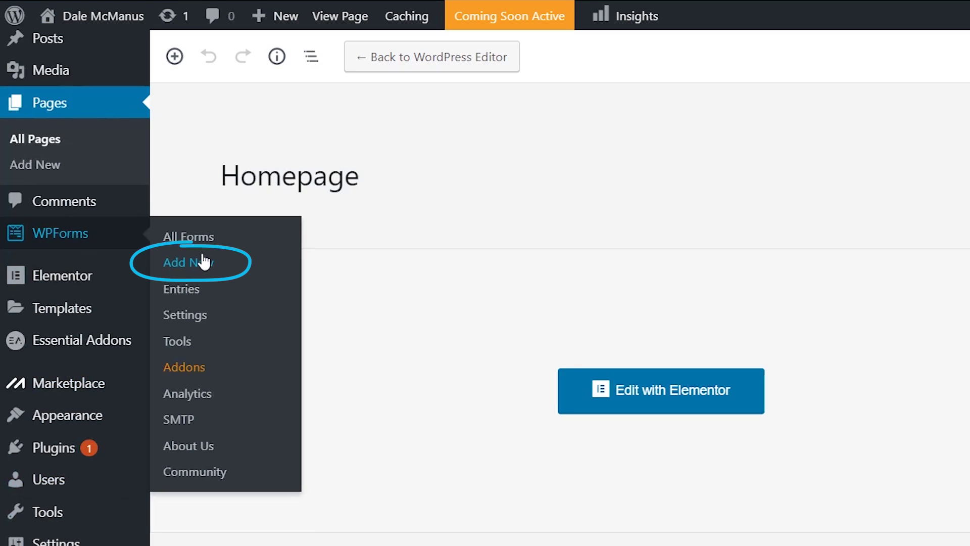
pyautogui.click(204, 271)
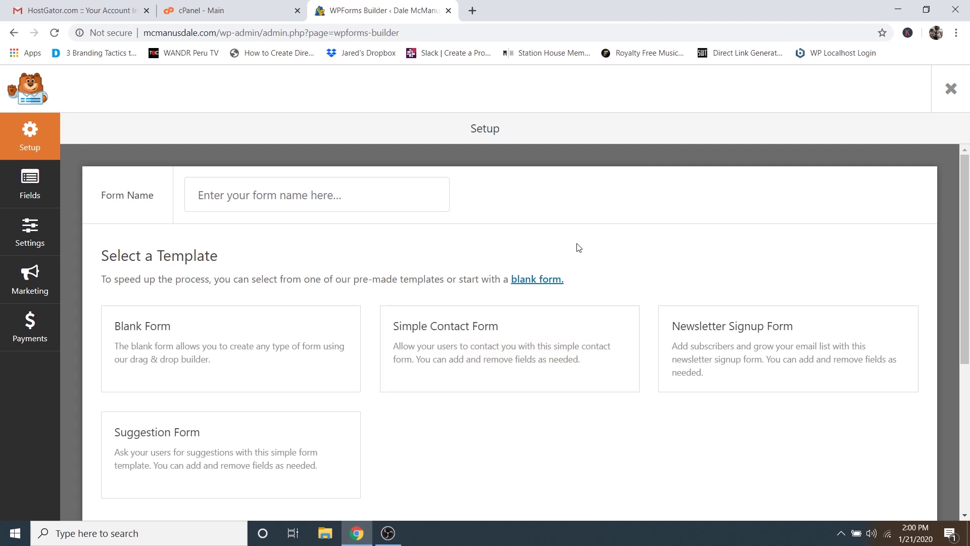
# - Build a form from the Simple Contact Form template and review its Name, Email, Comment or Message fields
pyautogui.scroll(-1, 434, 227)
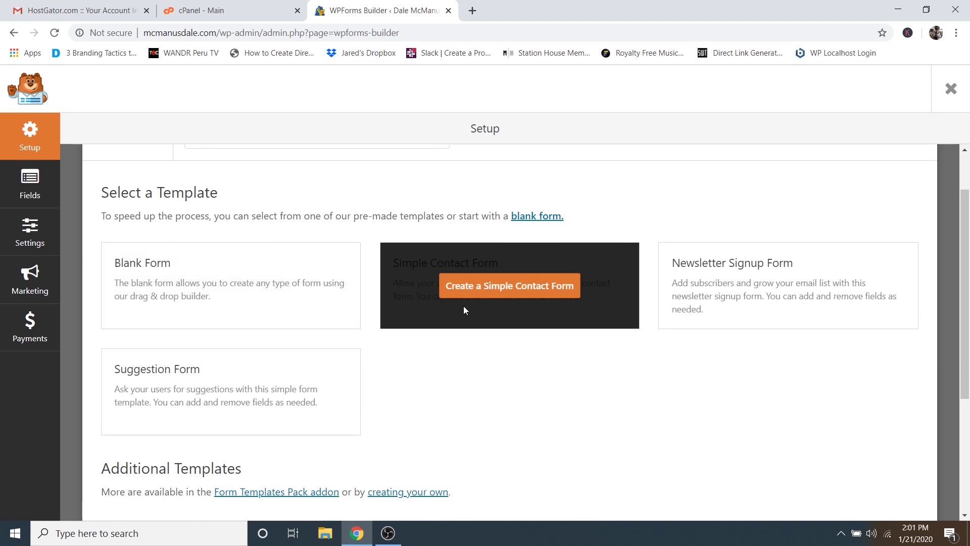
pyautogui.click(498, 294)
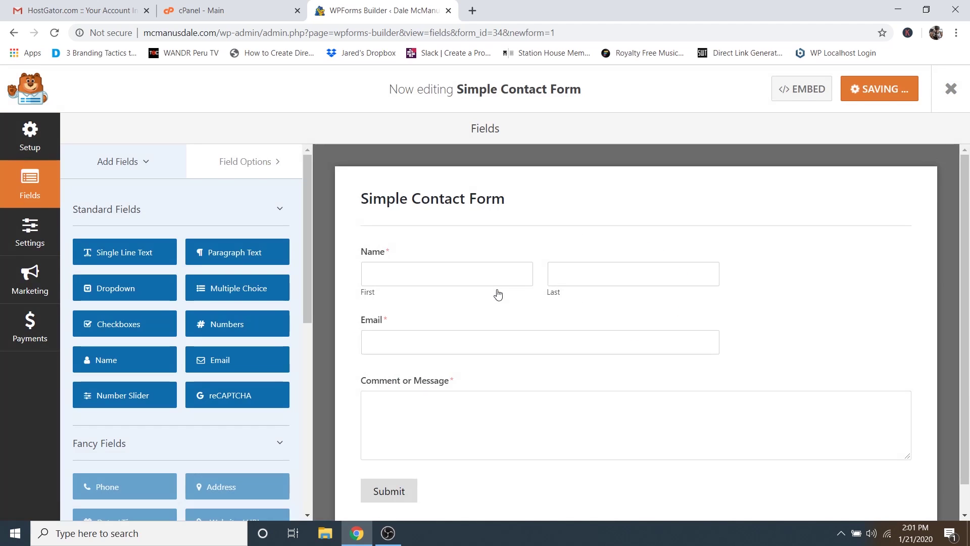
pyautogui.scroll(-1, 501, 302)
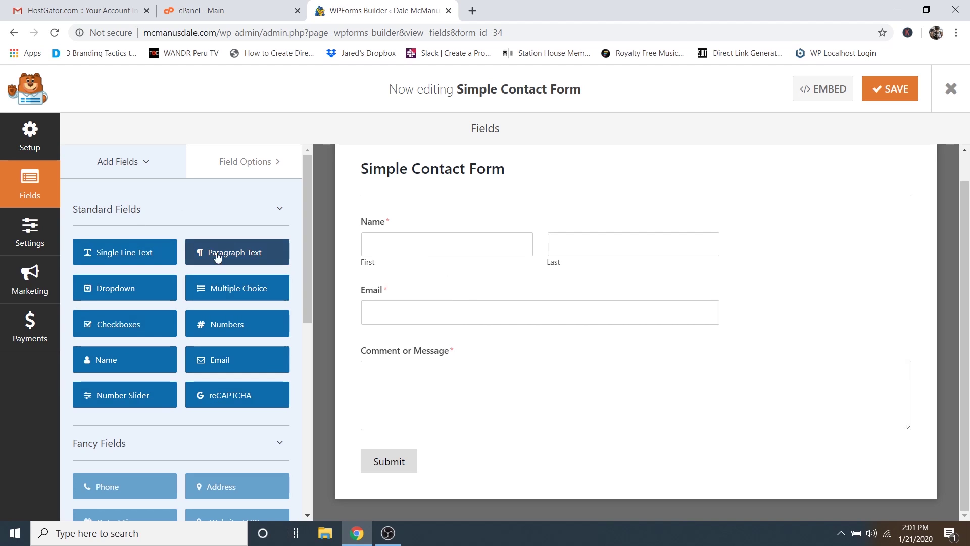
pyautogui.scroll(-5, 193, 348)
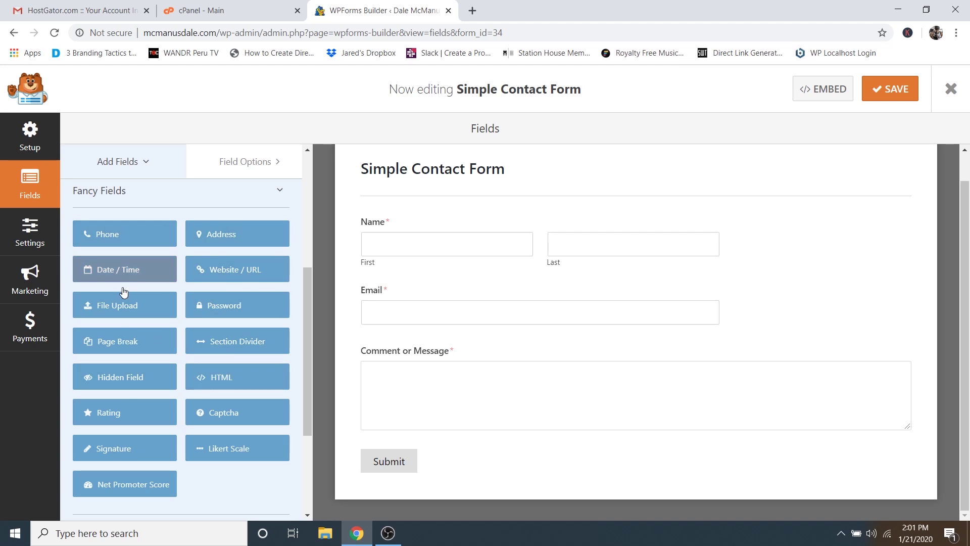
pyautogui.scroll(5, 202, 354)
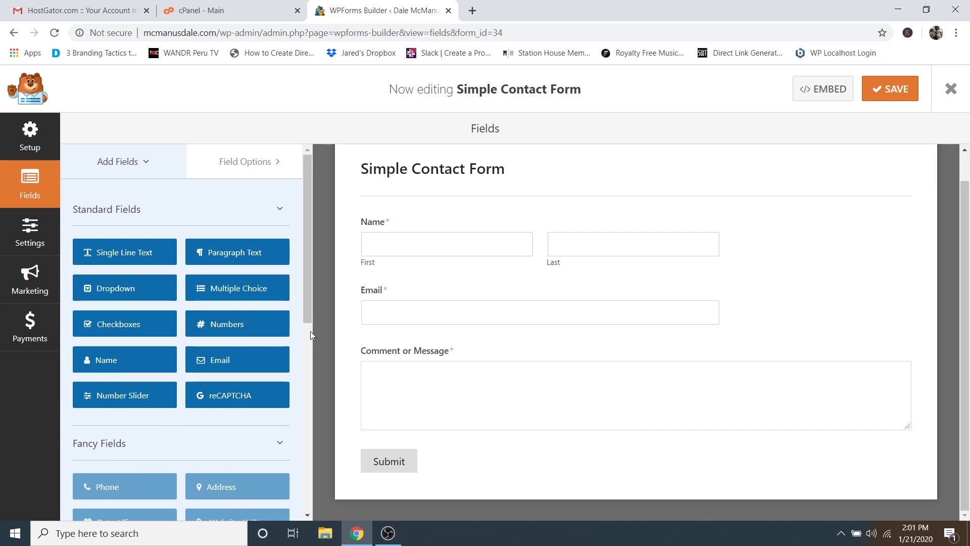
# - Add a Numbers field above Comment or Message and relabel it 'Phone Number'
pyautogui.click(228, 326)
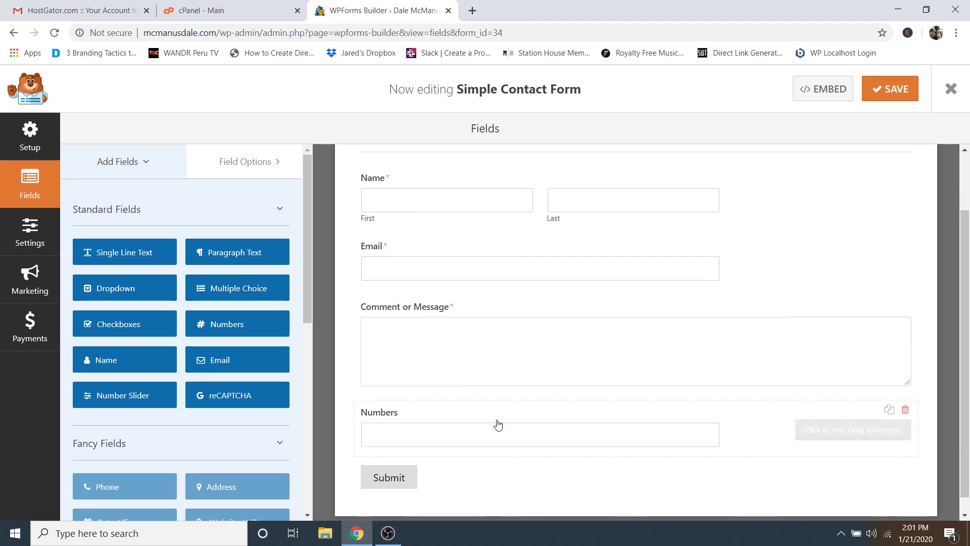
pyautogui.moveTo(492, 416); pyautogui.dragTo(485, 349)
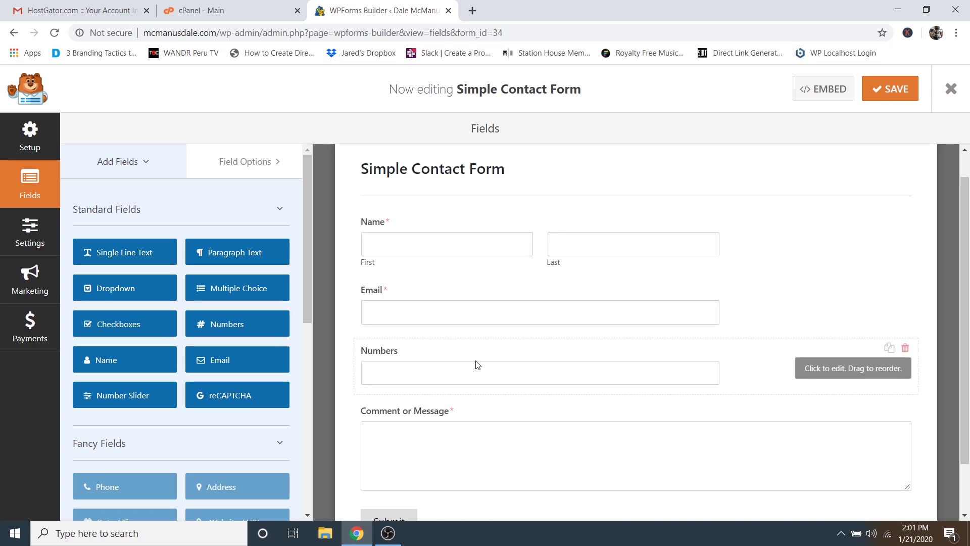
pyautogui.click(393, 352)
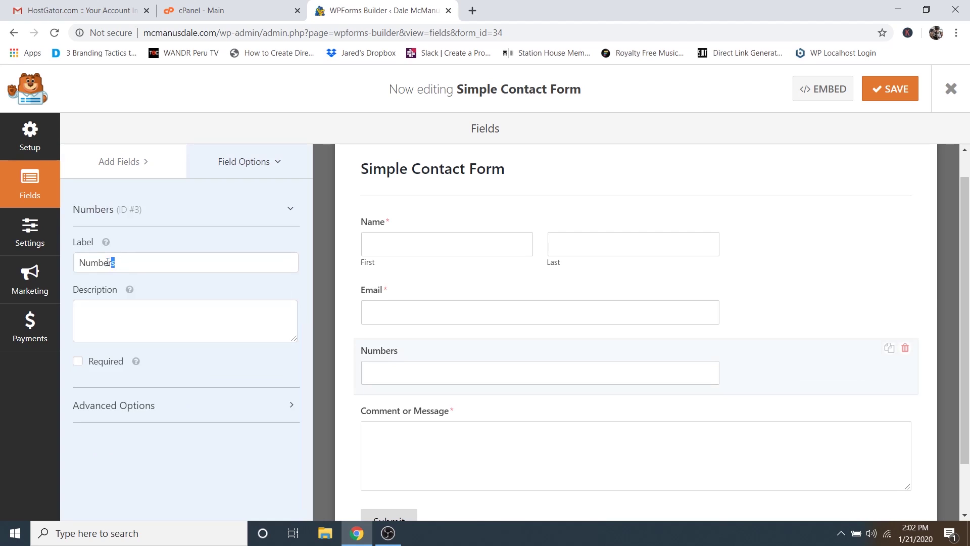
pyautogui.moveTo(107, 262); pyautogui.dragTo(81, 257)
pyautogui.write('Phone Number')
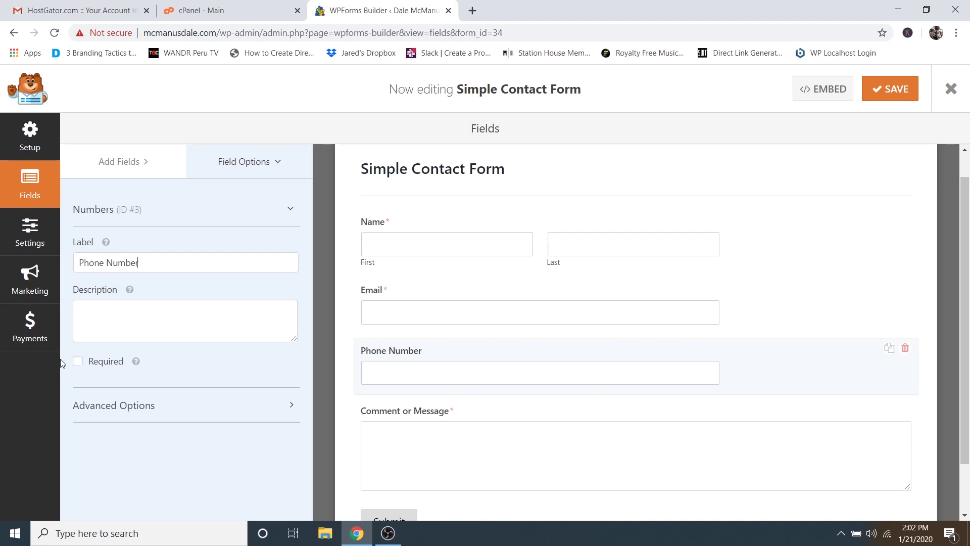
pyautogui.scroll(-1, 687, 295)
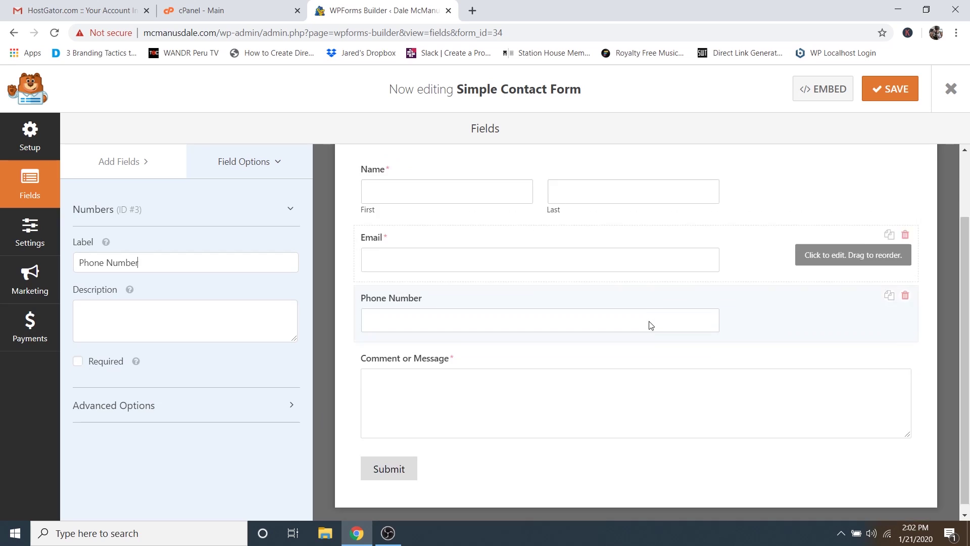
pyautogui.scroll(1, 648, 353)
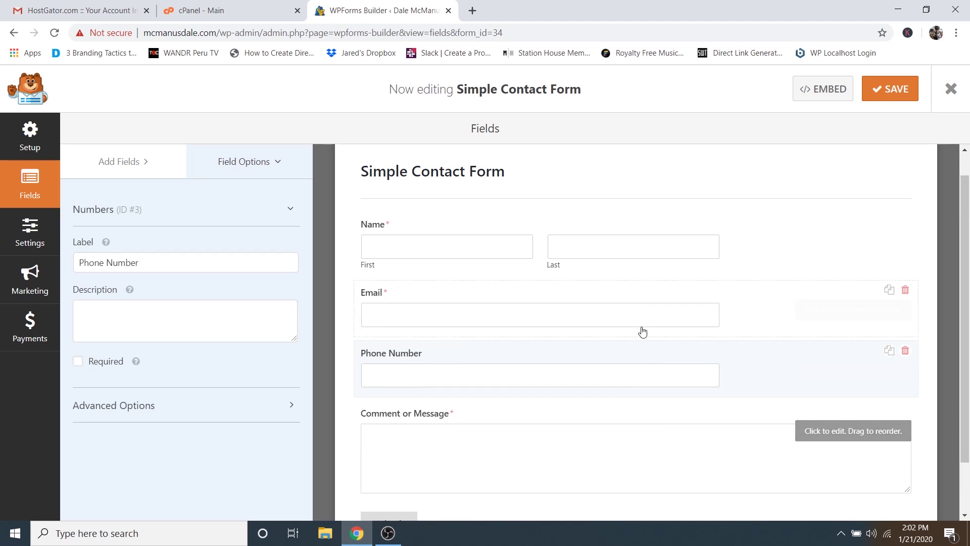
# - Shorten the Comment or Message label to 'Message', then select the Name field
pyautogui.click(407, 415)
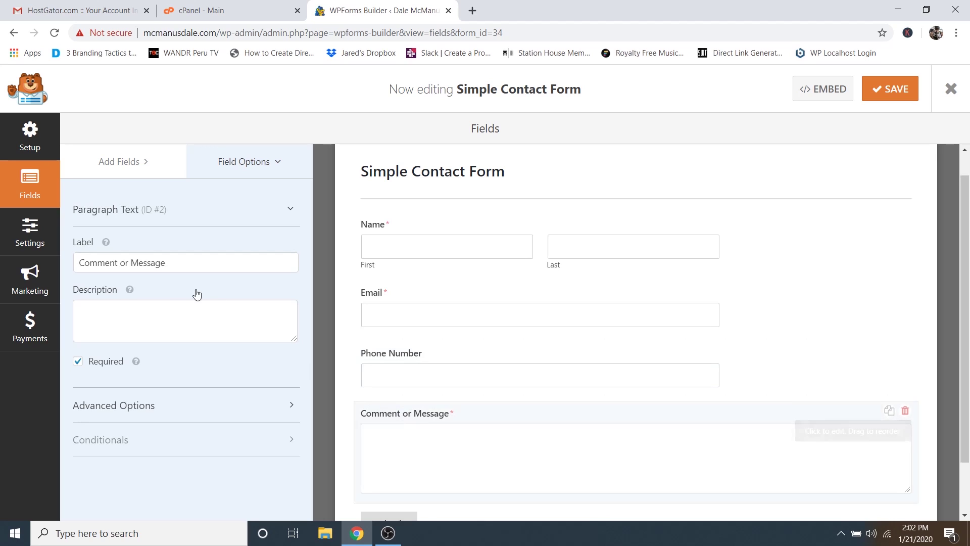
pyautogui.moveTo(132, 263); pyautogui.dragTo(77, 266)
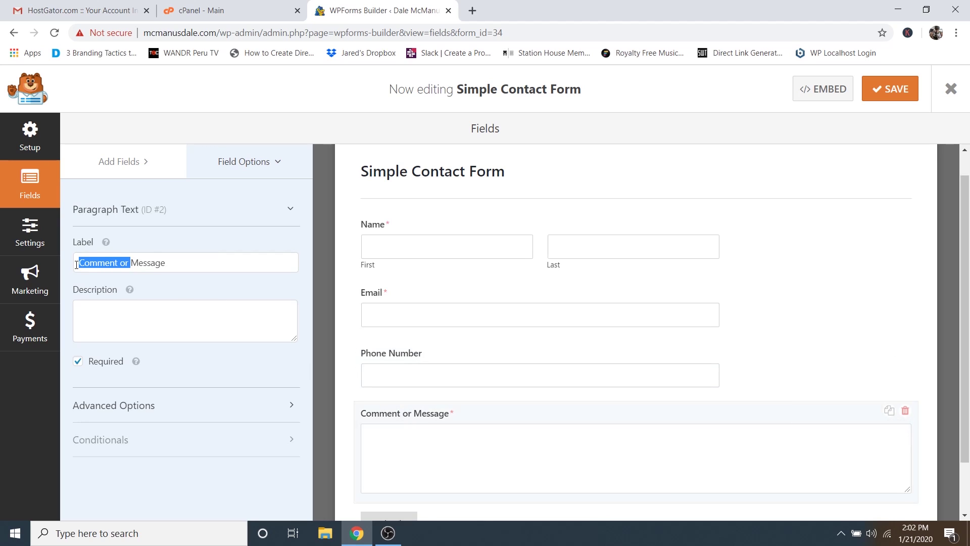
pyautogui.press('BackSpace')
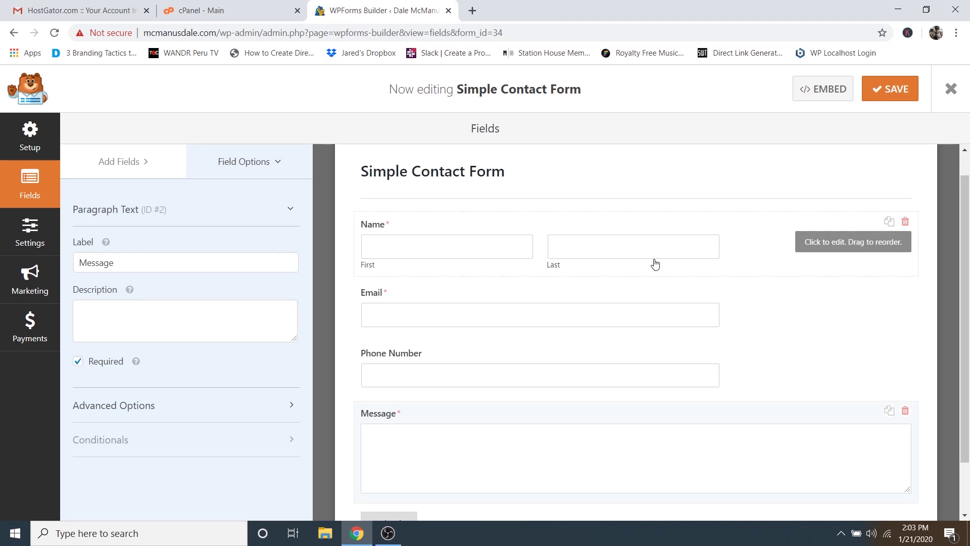
pyautogui.click(413, 228)
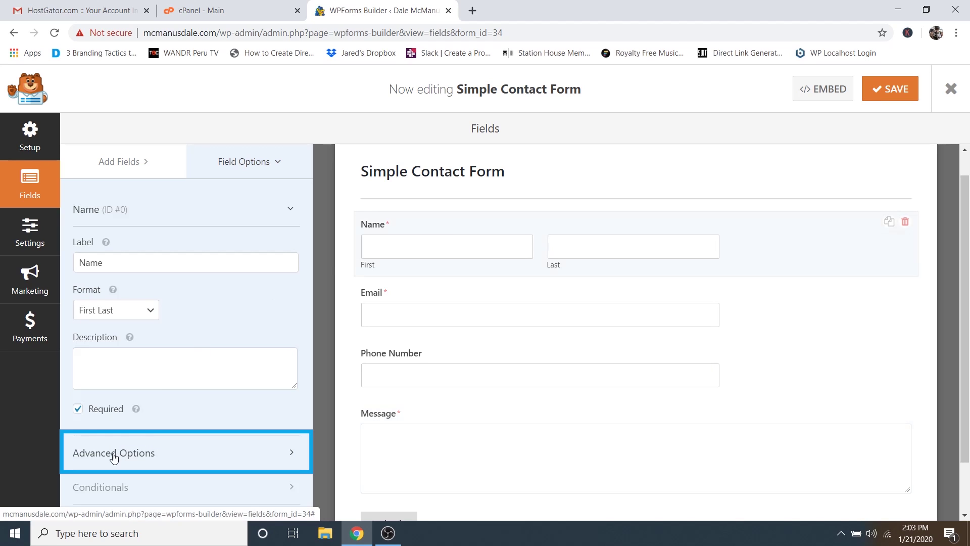
# - Set the Field Size of the Name and Email fields to Large
pyautogui.click(133, 460)
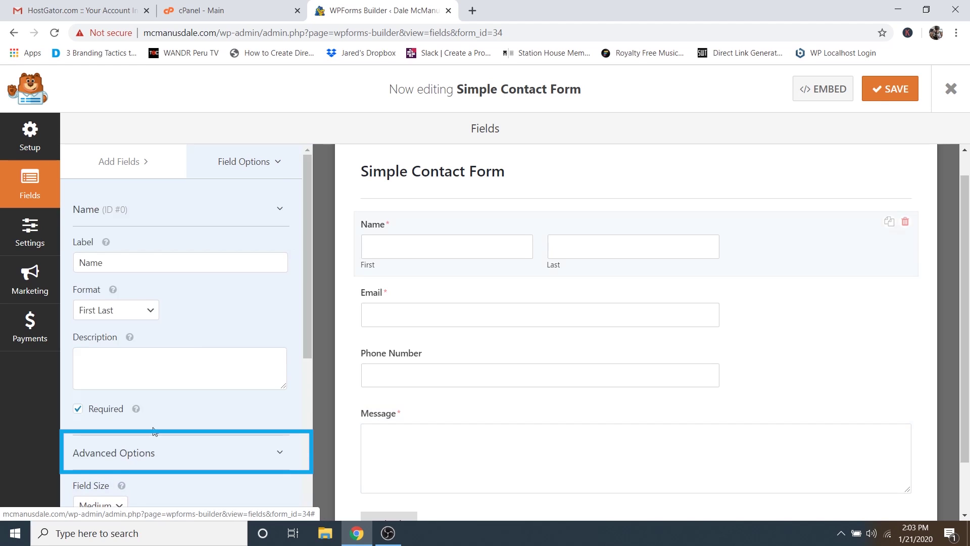
pyautogui.scroll(-4, 172, 400)
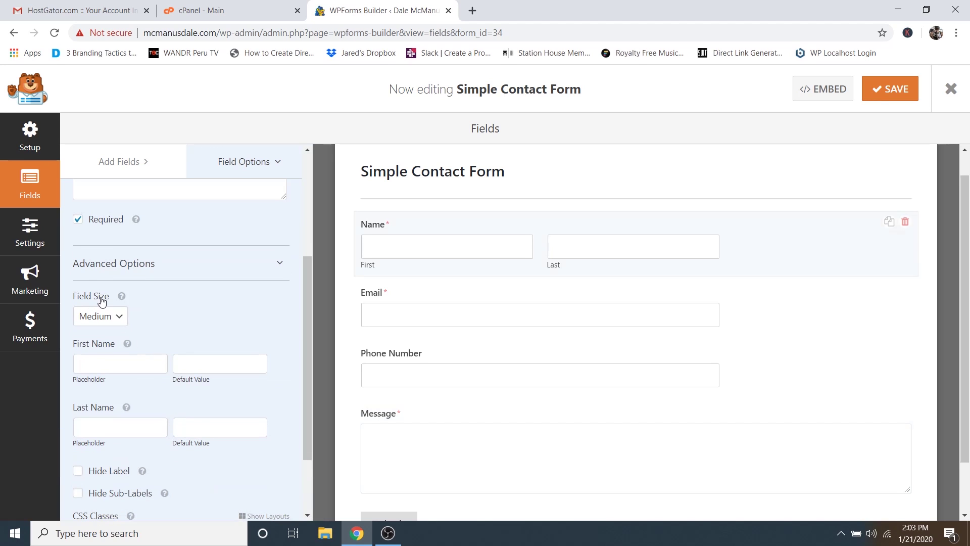
pyautogui.click(108, 319)
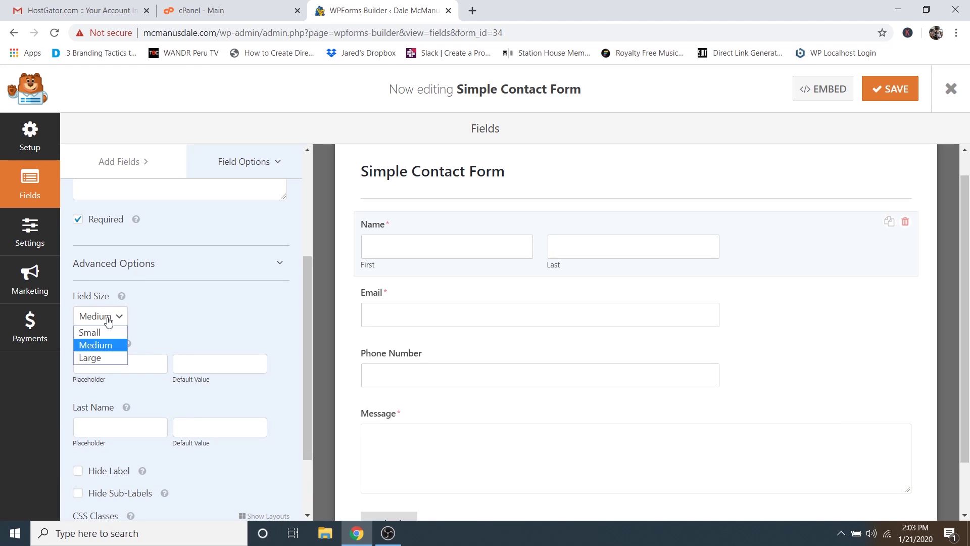
pyautogui.click(96, 357)
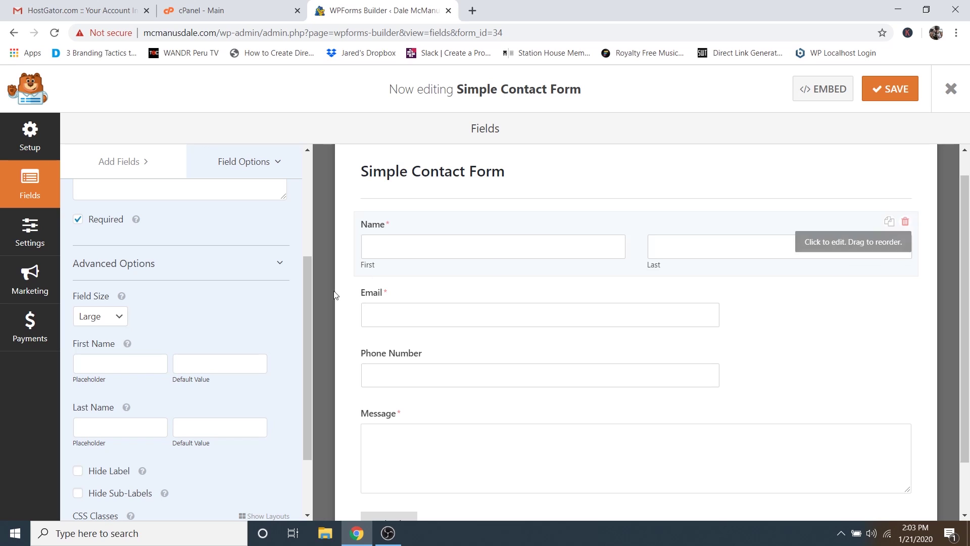
pyautogui.click(396, 300)
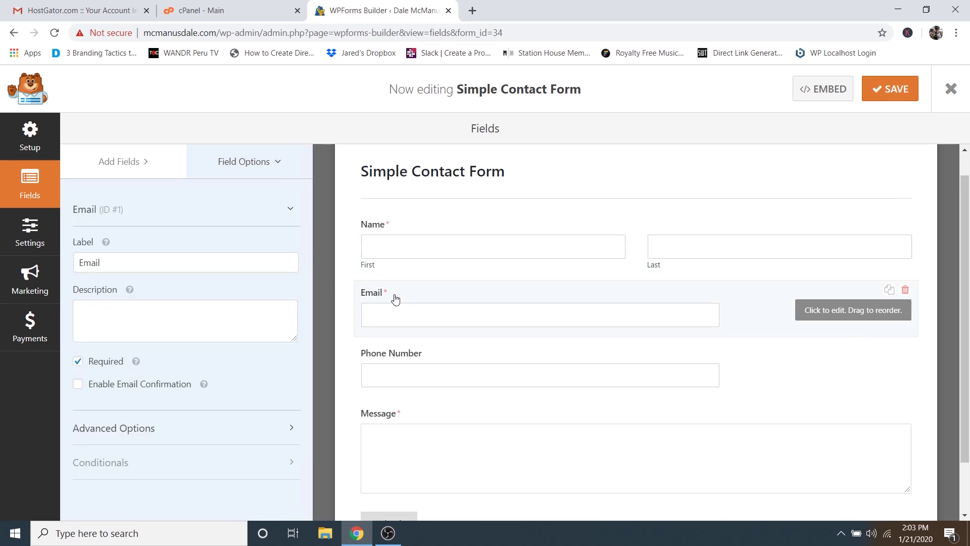
pyautogui.click(113, 429)
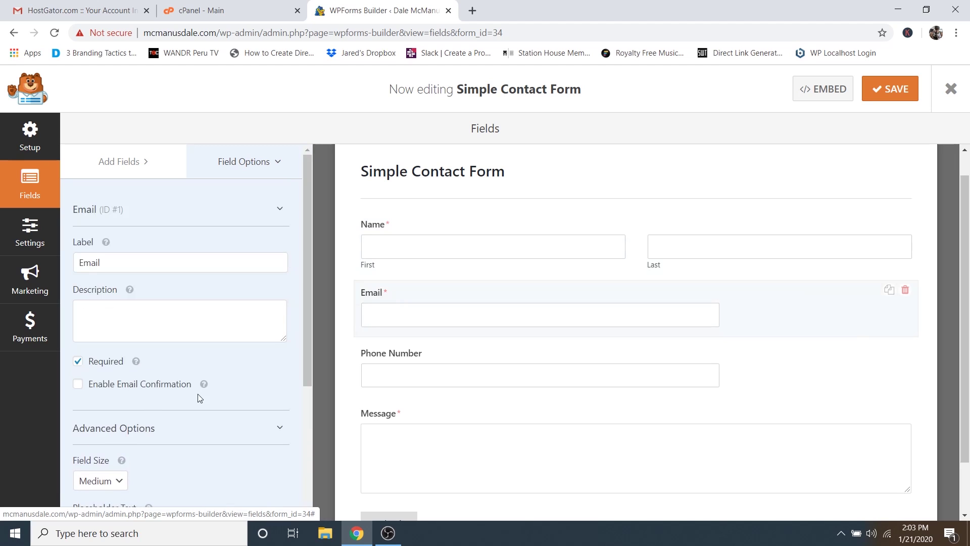
pyautogui.scroll(-4, 212, 386)
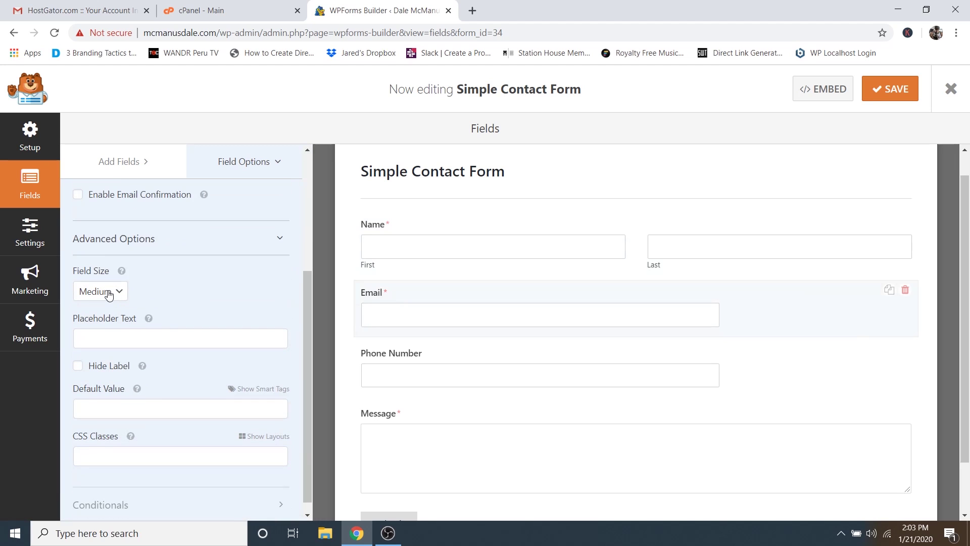
pyautogui.click(108, 293)
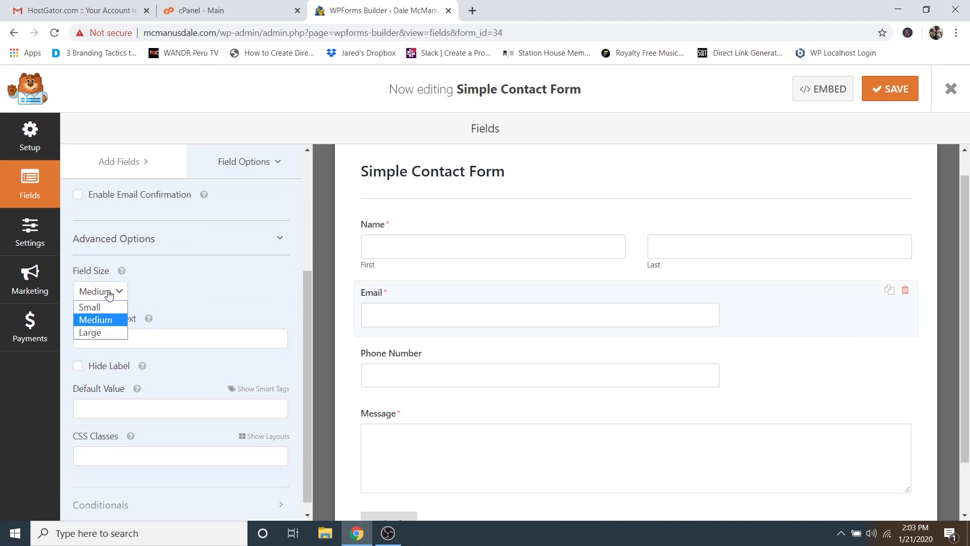
pyautogui.click(101, 333)
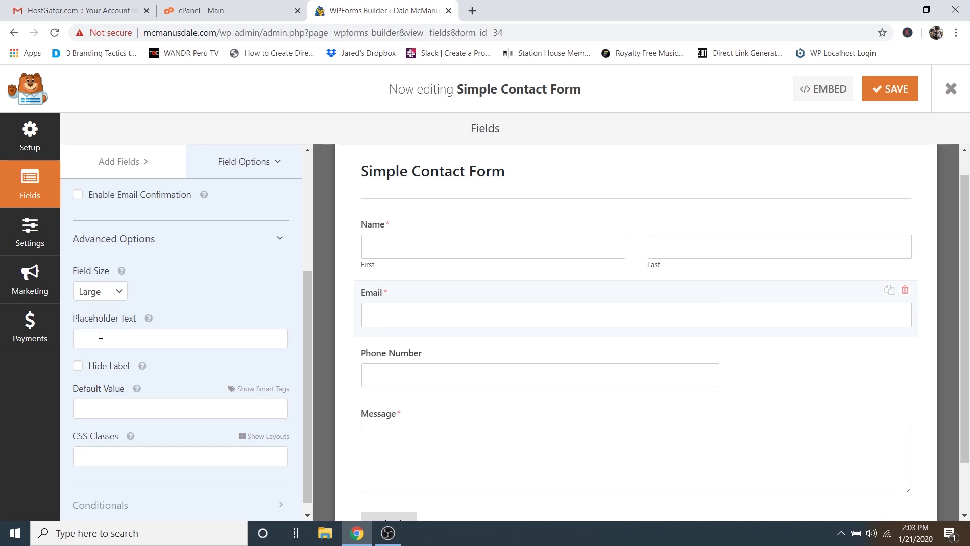
# - Set the Phone Number field's Field Size to Large as well
pyautogui.click(487, 361)
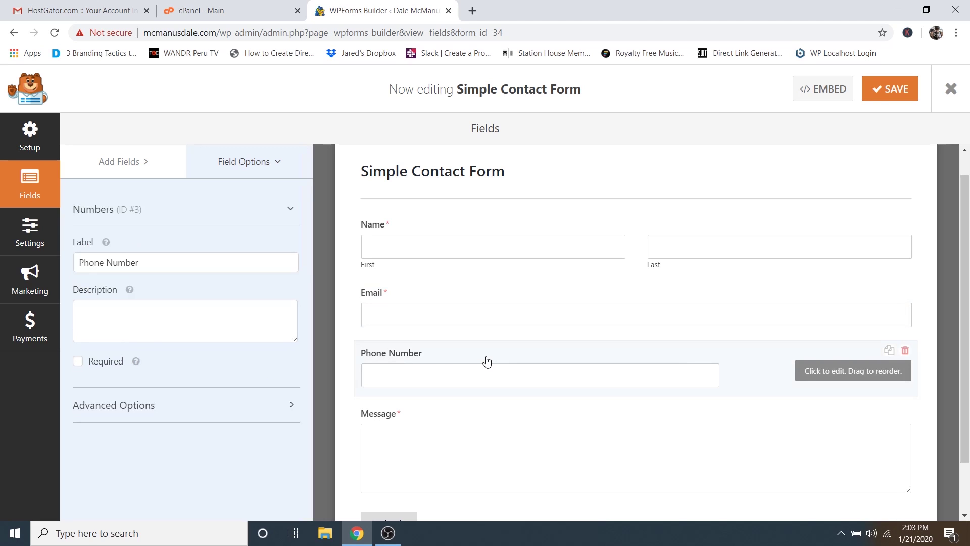
pyautogui.click(117, 415)
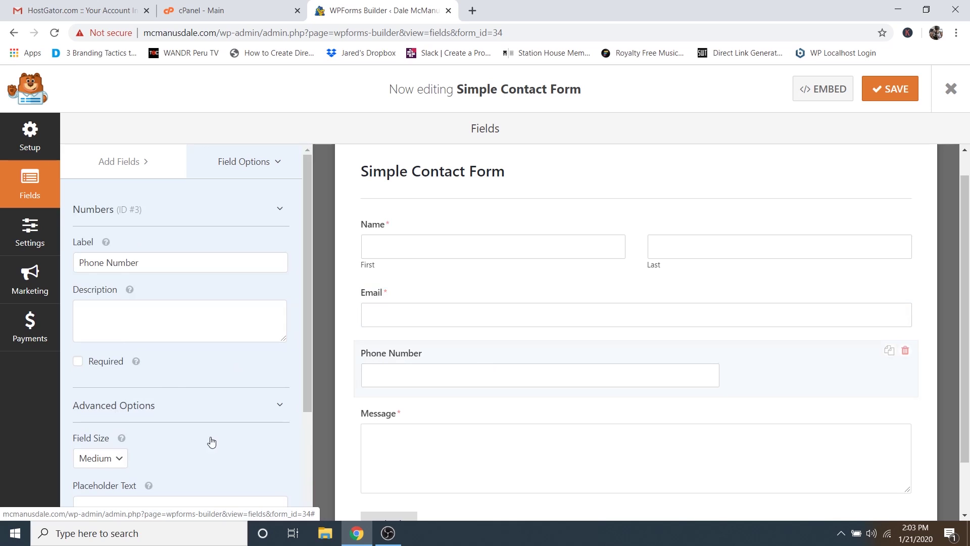
pyautogui.scroll(-3, 210, 435)
pyautogui.click(120, 311)
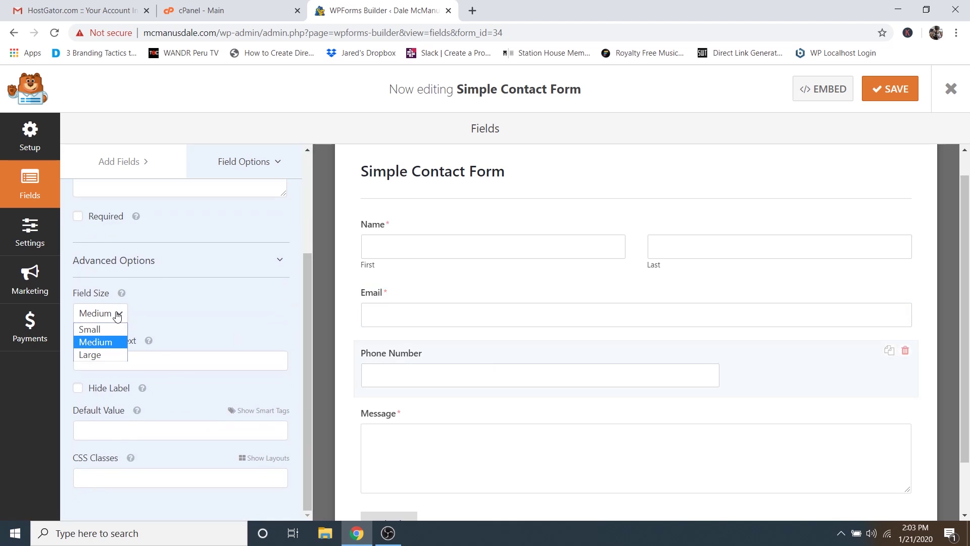
pyautogui.click(98, 353)
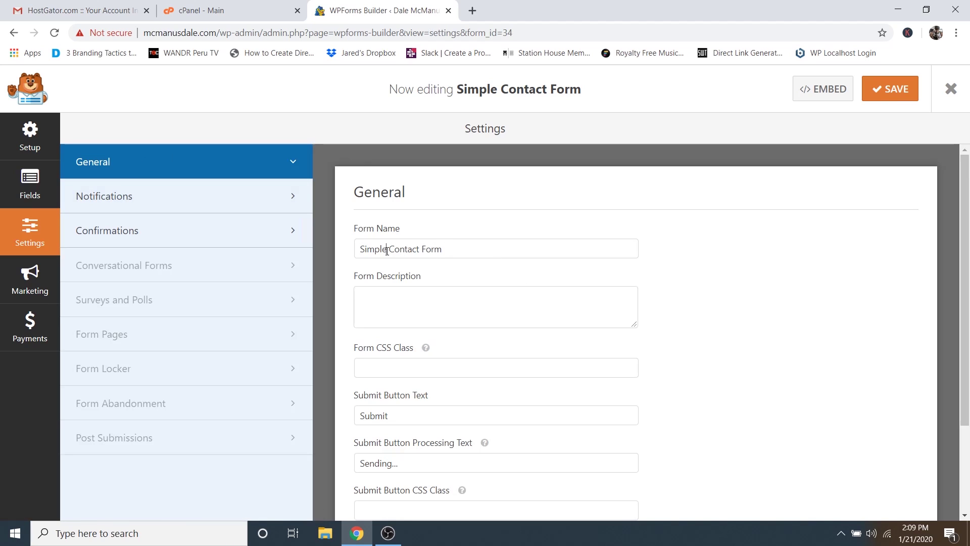
# - Replace 'Simple' in the form name with the site owner's name
pyautogui.moveTo(387, 251); pyautogui.dragTo(357, 249)
pyautogui.write("Dale's")
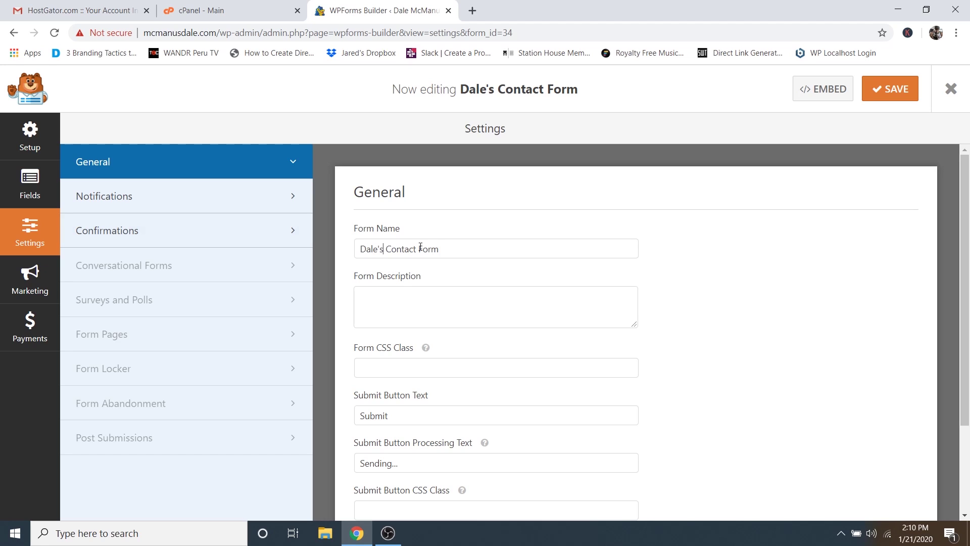
pyautogui.scroll(-2, 433, 268)
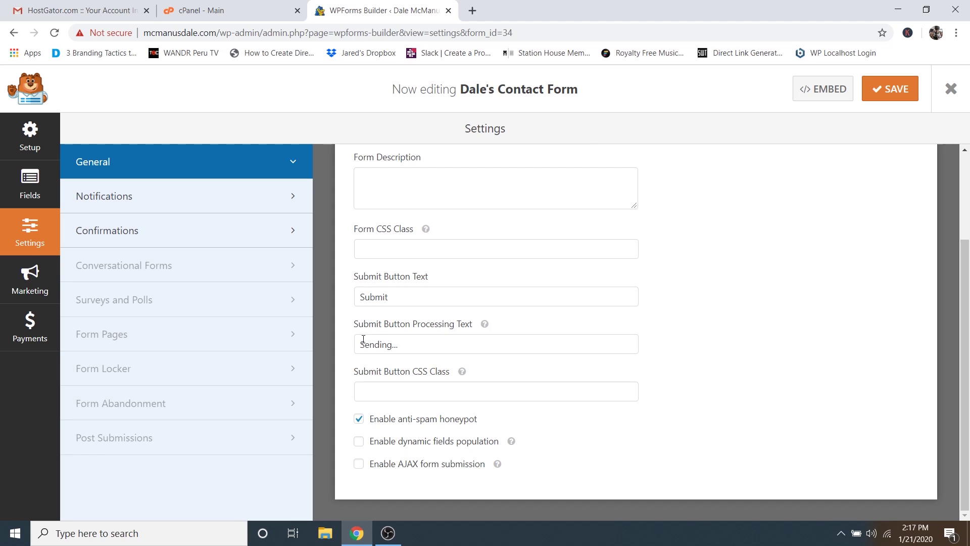
# - Replace the {admin_email} notification recipient with the owner's own e-mail address
pyautogui.click(161, 202)
pyautogui.scroll(1, 526, 273)
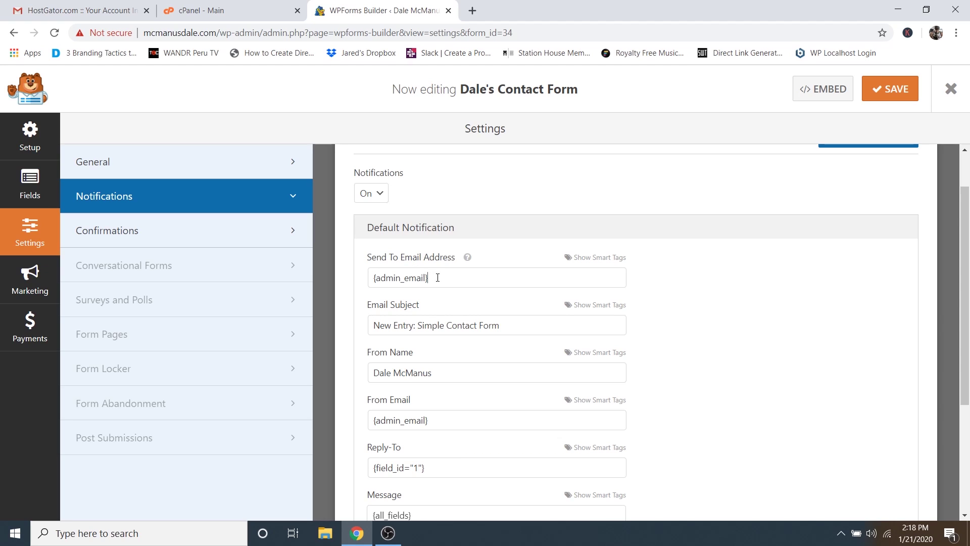
pyautogui.moveTo(434, 278); pyautogui.dragTo(361, 281)
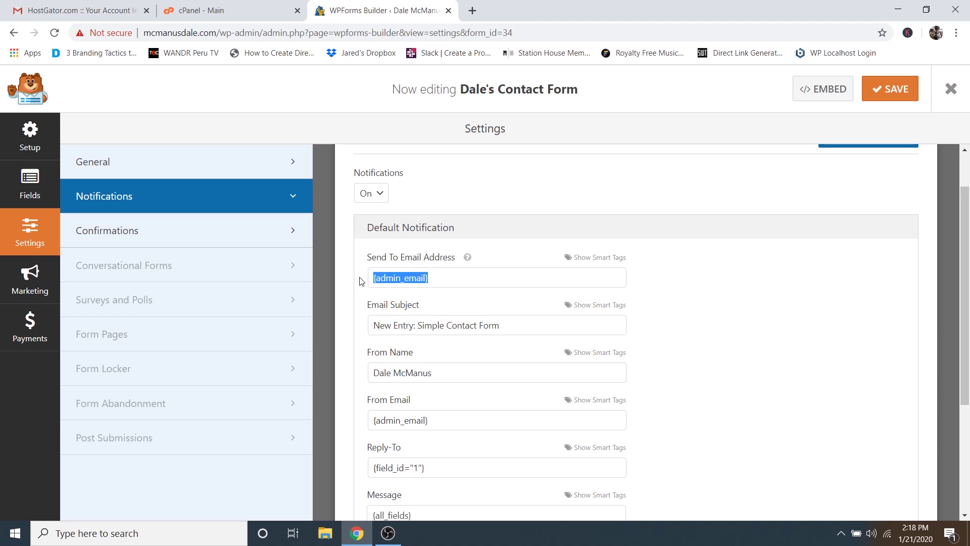
pyautogui.press('BackSpace')
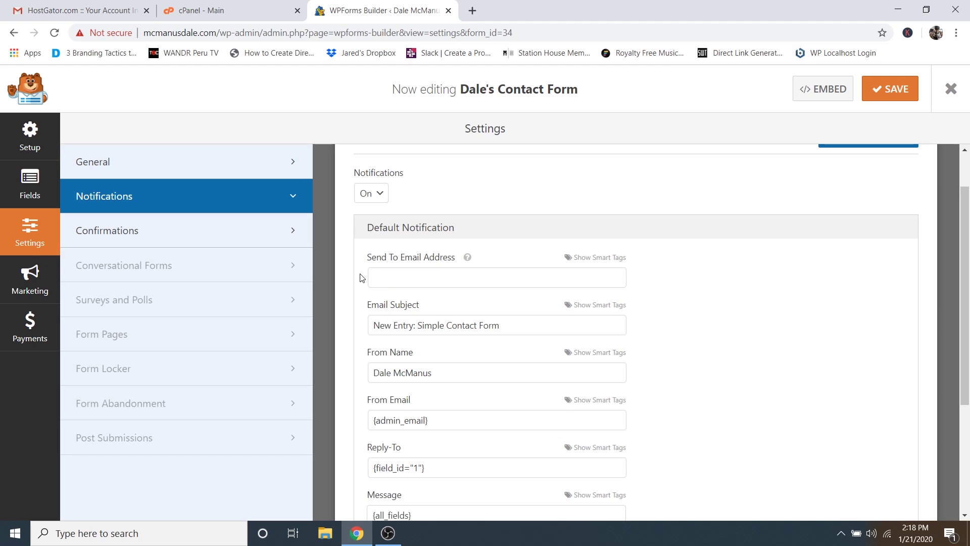
pyautogui.write('...')
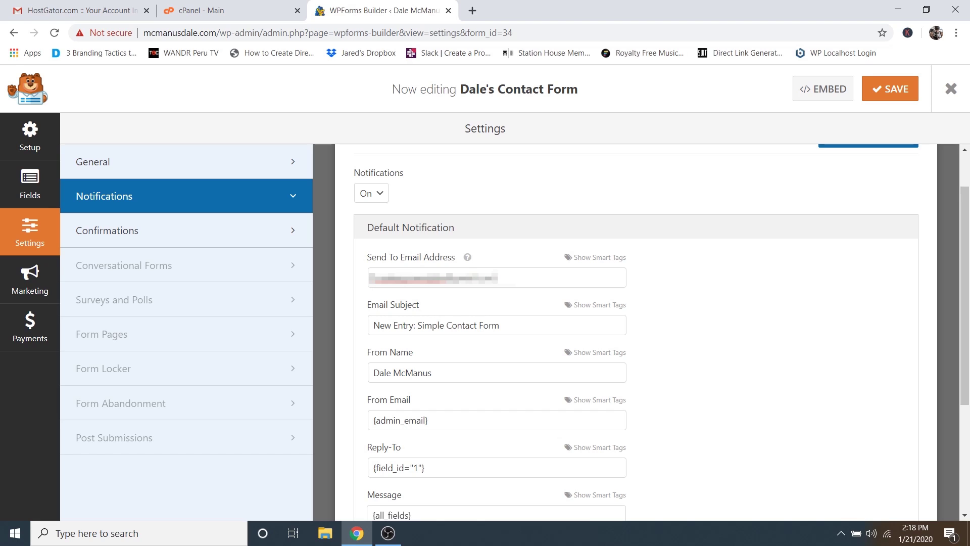
# - Change 'Simple' in the notification e-mail subject to the owner's name
pyautogui.scroll(-3, 801, 262)
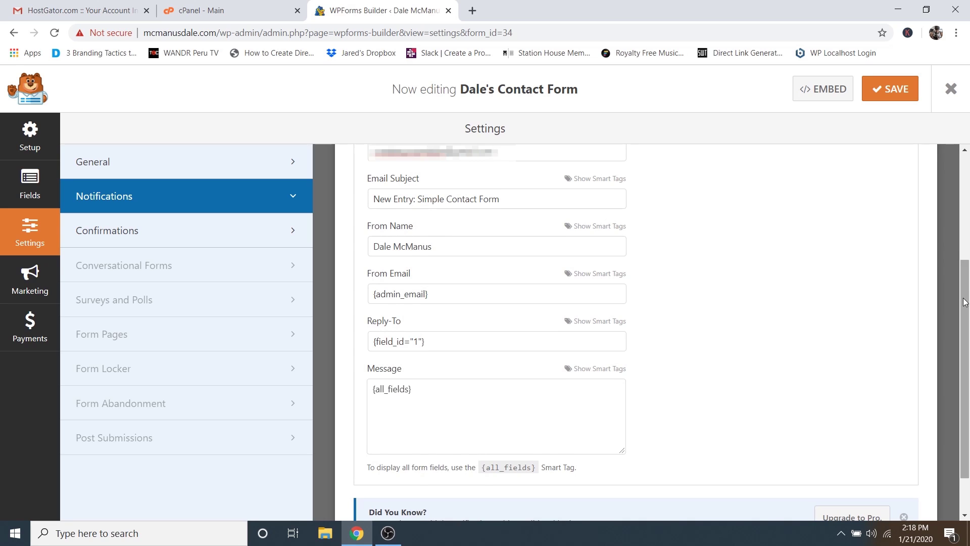
pyautogui.moveTo(964, 302); pyautogui.dragTo(967, 310)
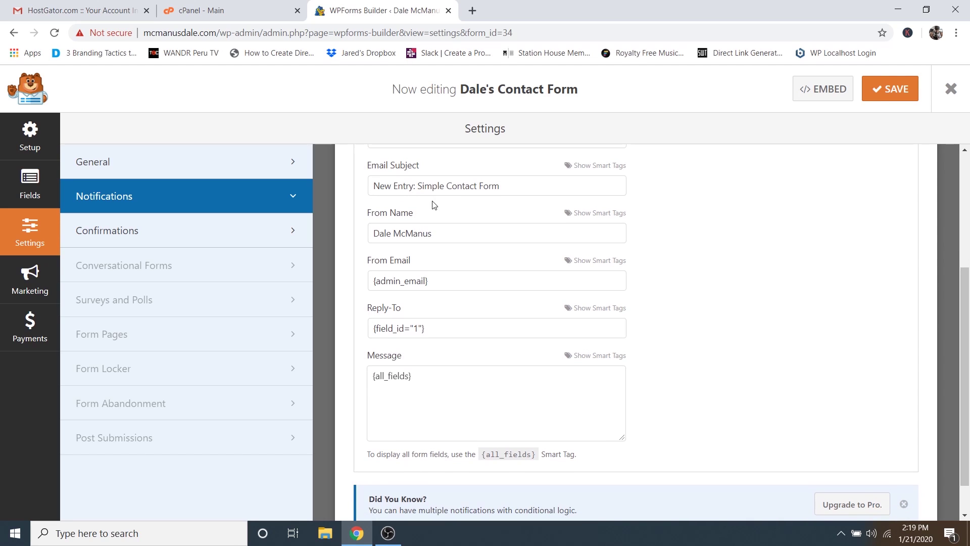
pyautogui.moveTo(443, 184); pyautogui.dragTo(417, 187)
pyautogui.write("Dale's")
# - Keep Message as the confirmation type with the default thank-you text, and save the form
pyautogui.click(126, 236)
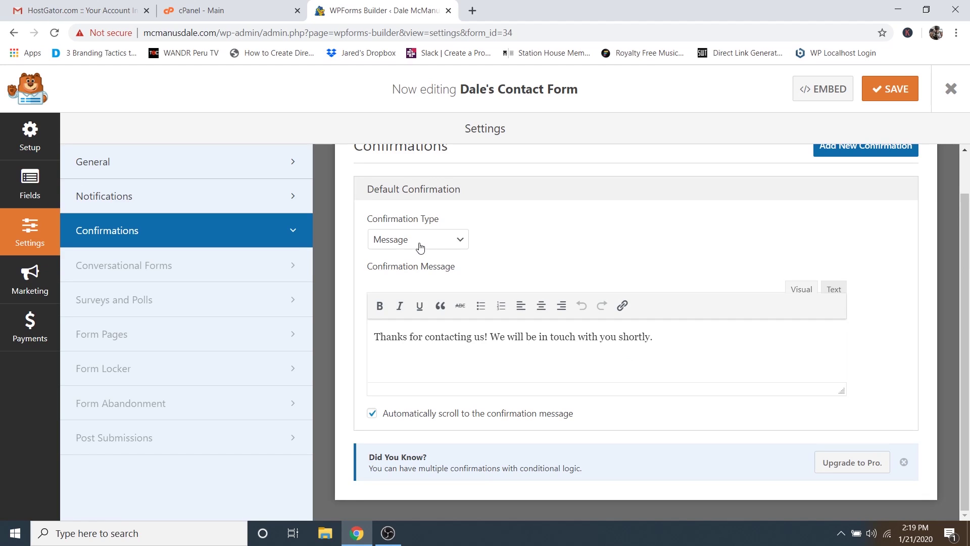
pyautogui.click(420, 246)
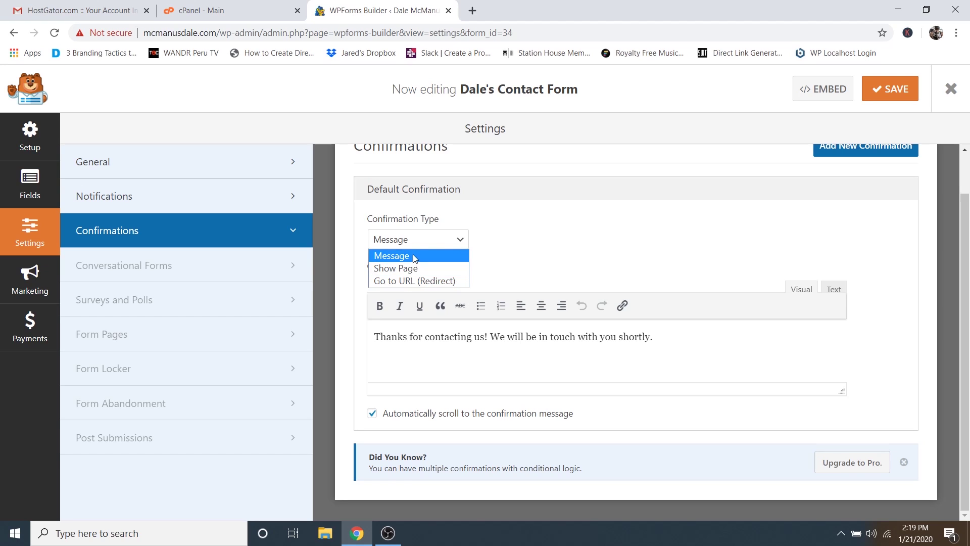
pyautogui.click(450, 256)
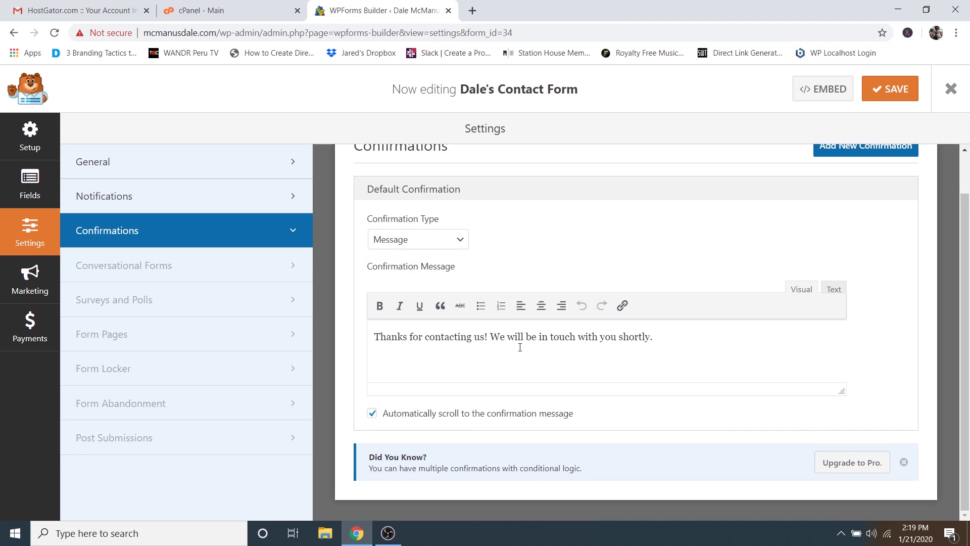
pyautogui.scroll(1, 517, 348)
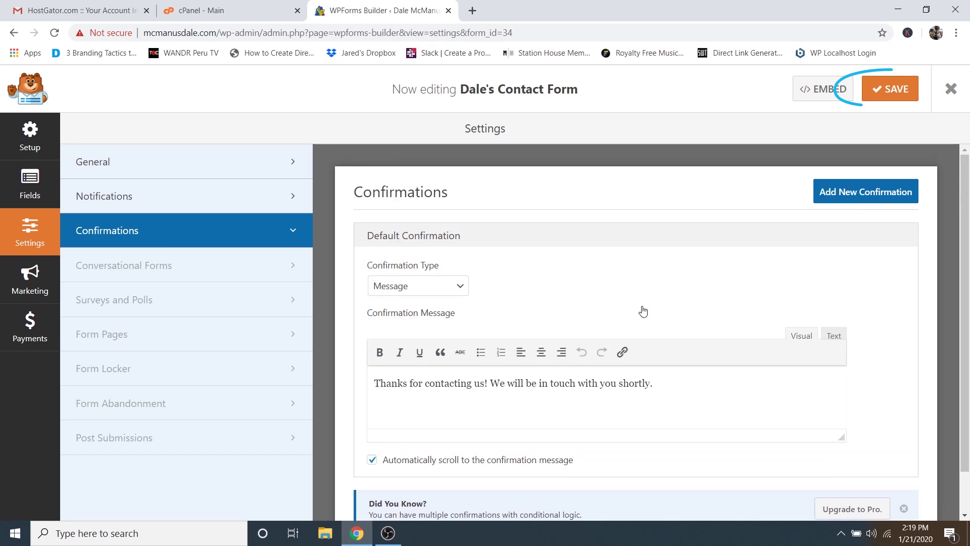
pyautogui.click(888, 93)
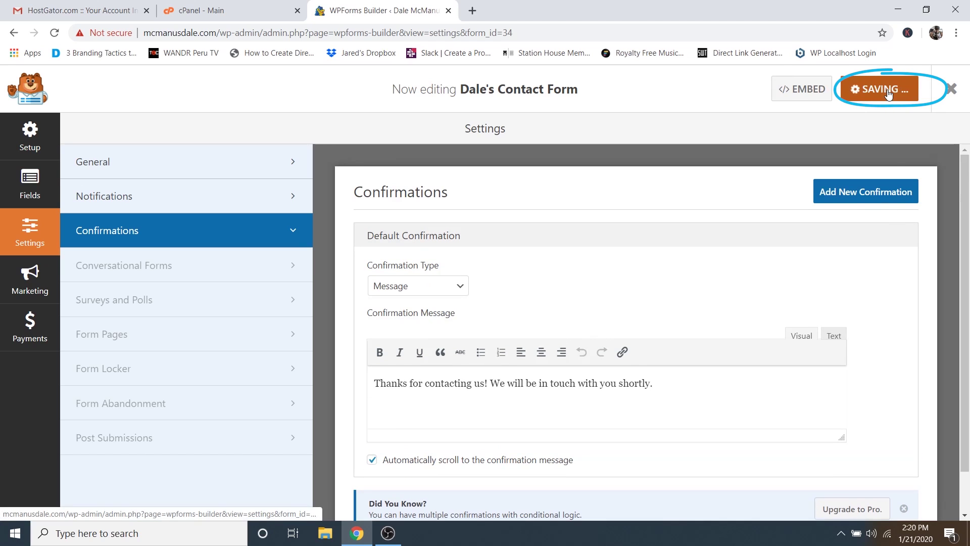
# - Open the live homepage in Elementor and scroll down to the Contact section
pyautogui.click(952, 91)
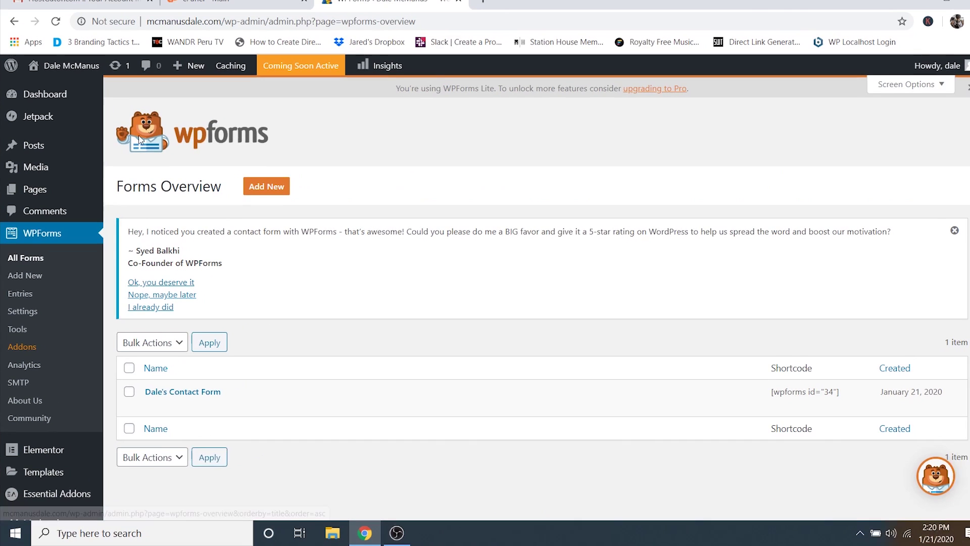
pyautogui.moveTo(80, 84)
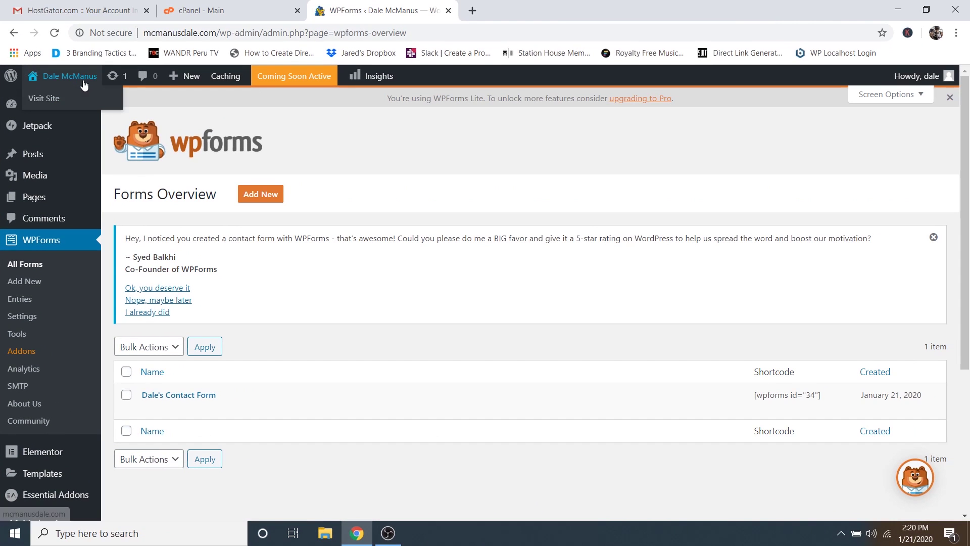
pyautogui.click(50, 102)
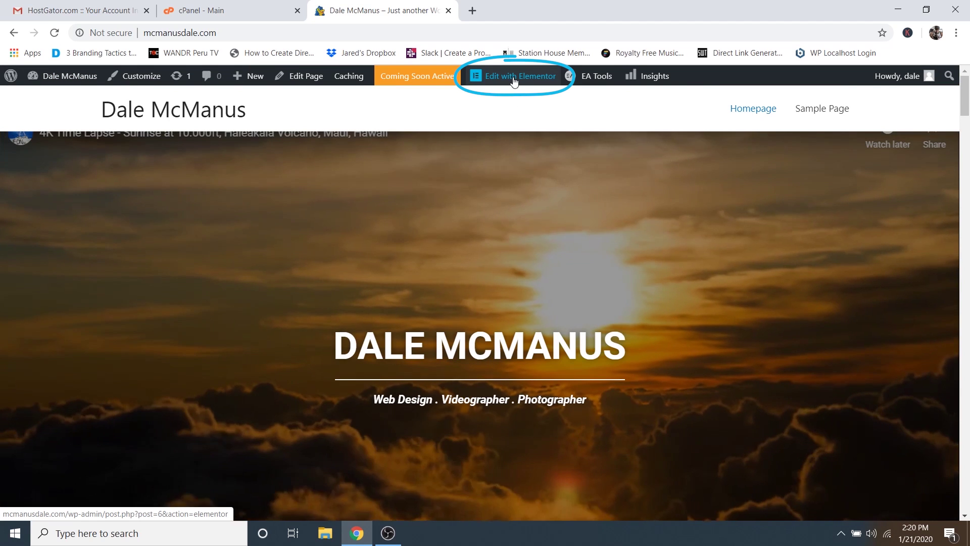
pyautogui.click(514, 81)
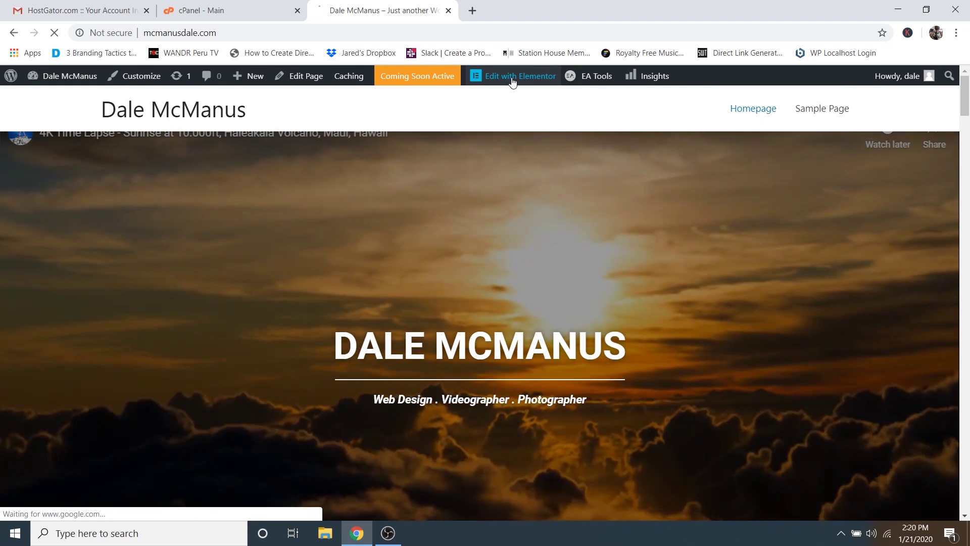
pyautogui.scroll(-10, 536, 162)
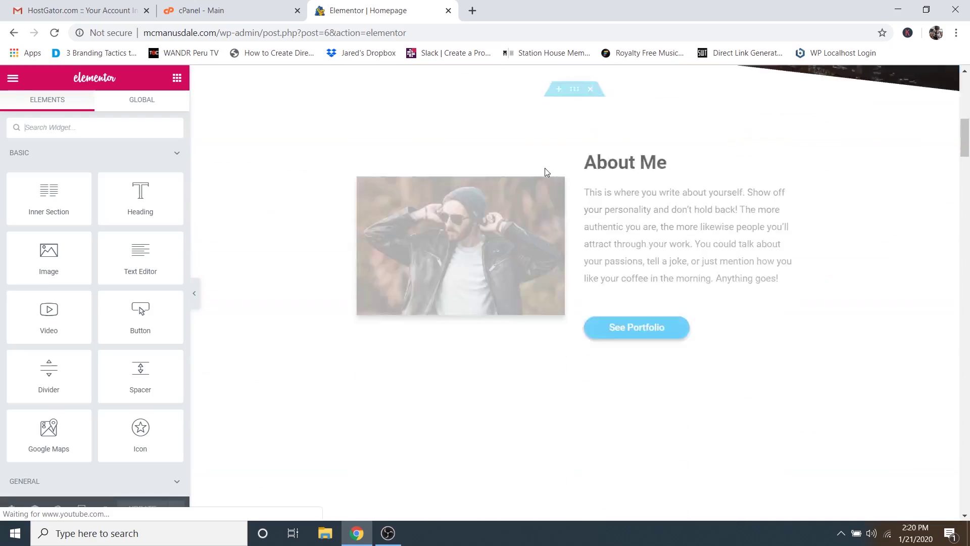
pyautogui.scroll(-20, 551, 173)
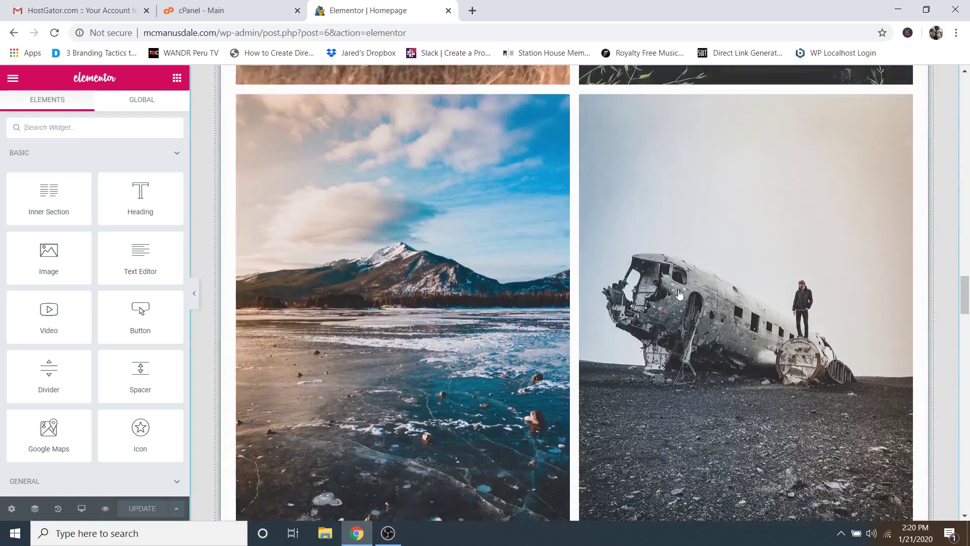
pyautogui.scroll(-20, 620, 326)
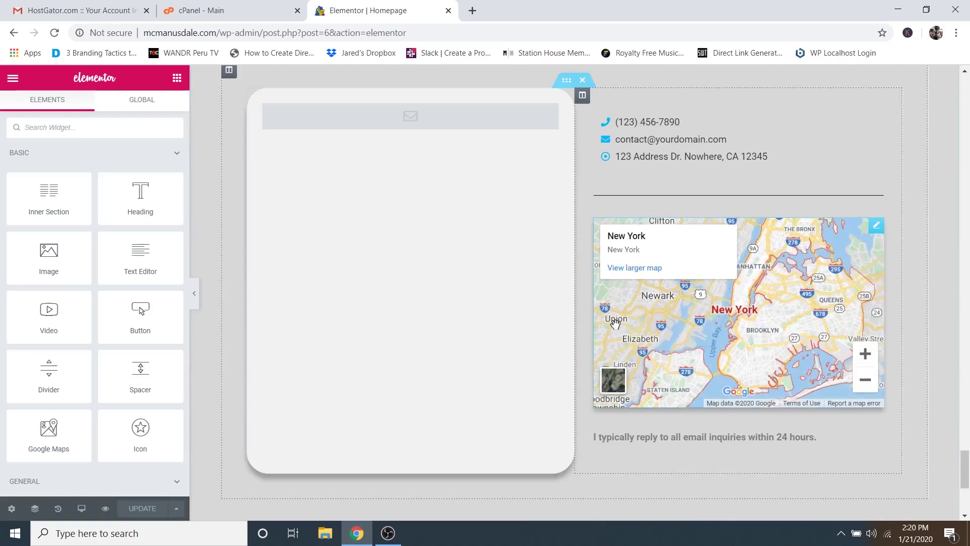
pyautogui.scroll(-1, 608, 316)
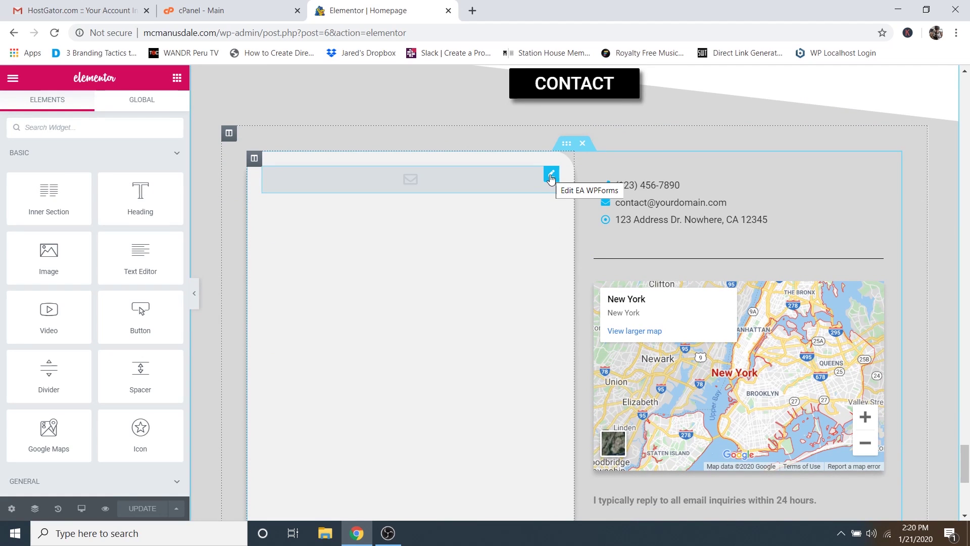
# - Set the EA WPForms widget to the owner's contact form with Name, Email, Phone Number and Message fields
pyautogui.click(551, 175)
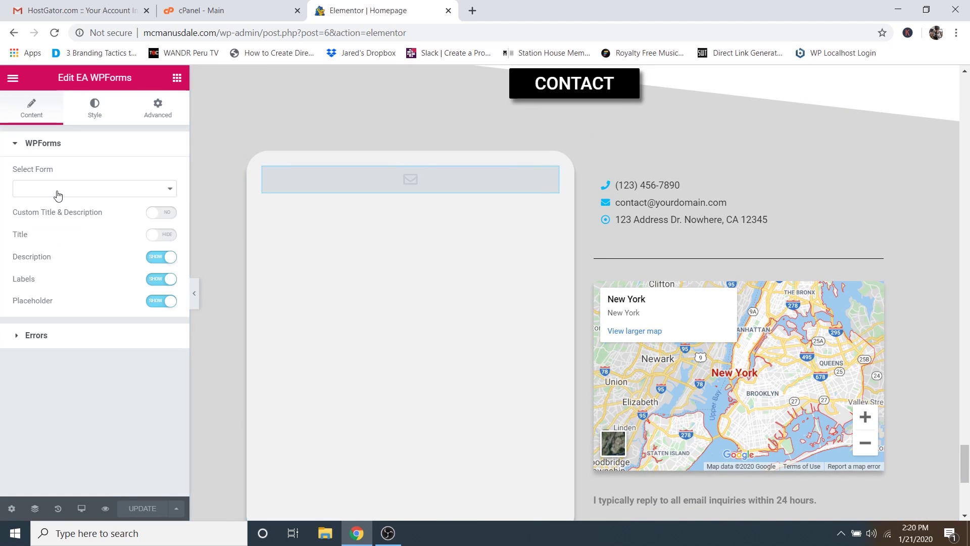
pyautogui.click(49, 193)
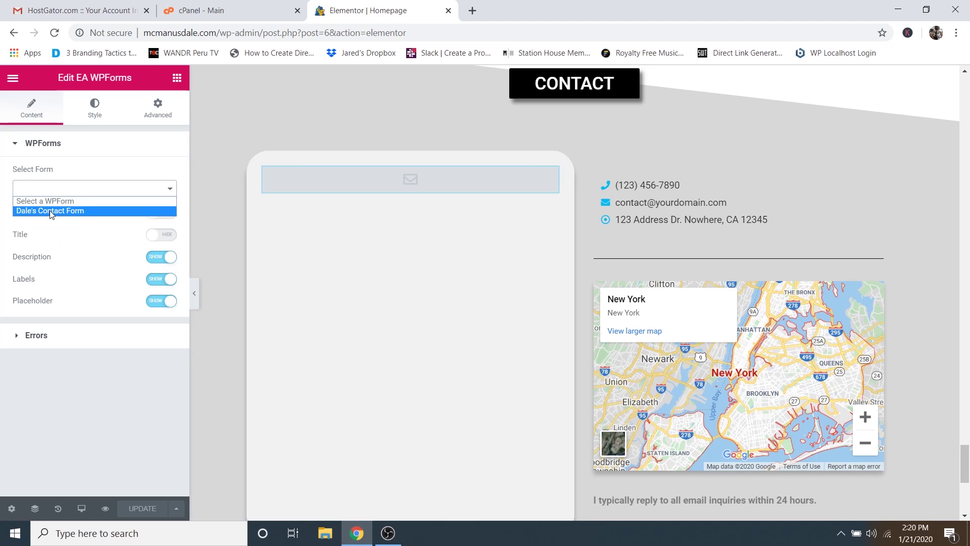
pyautogui.click(51, 211)
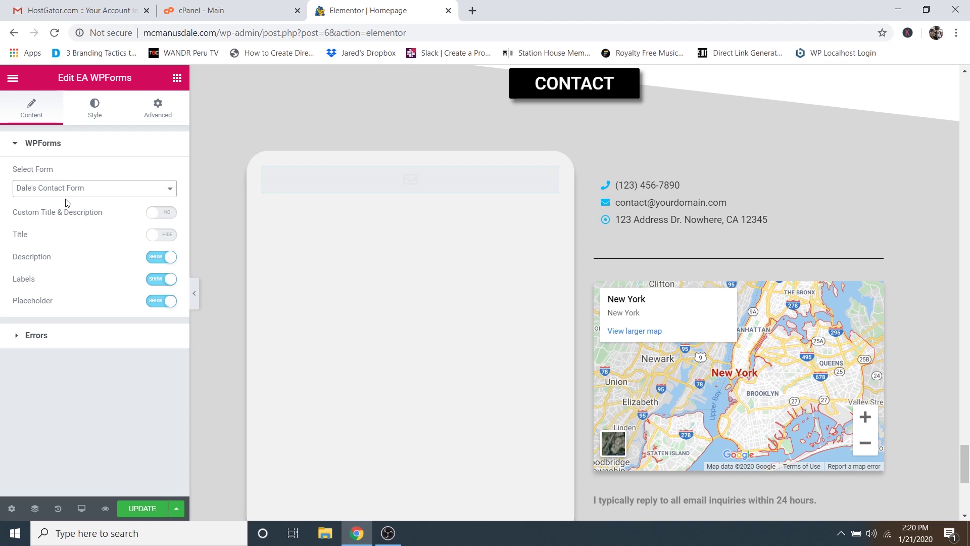
pyautogui.scroll(-1, 422, 262)
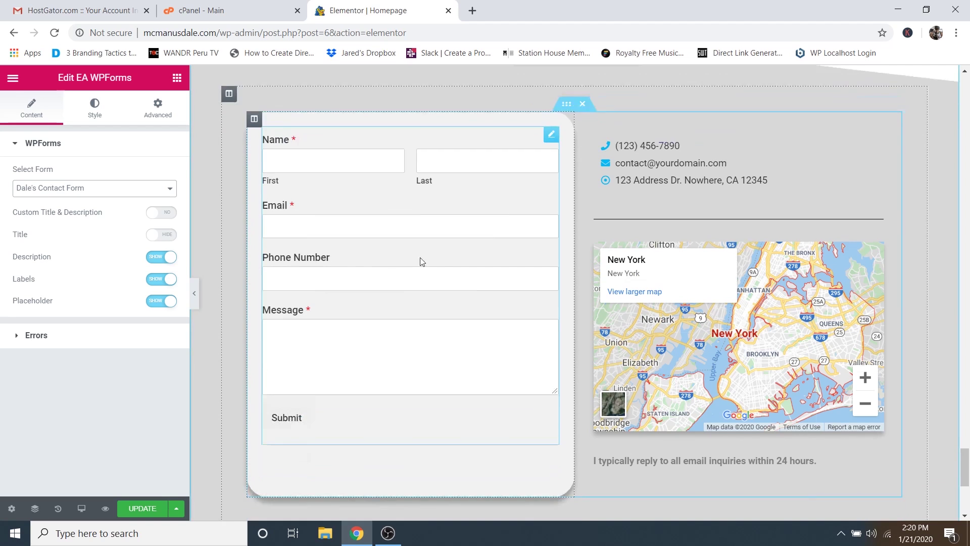
pyautogui.scroll(-3, 422, 261)
pyautogui.scroll(4, 359, 251)
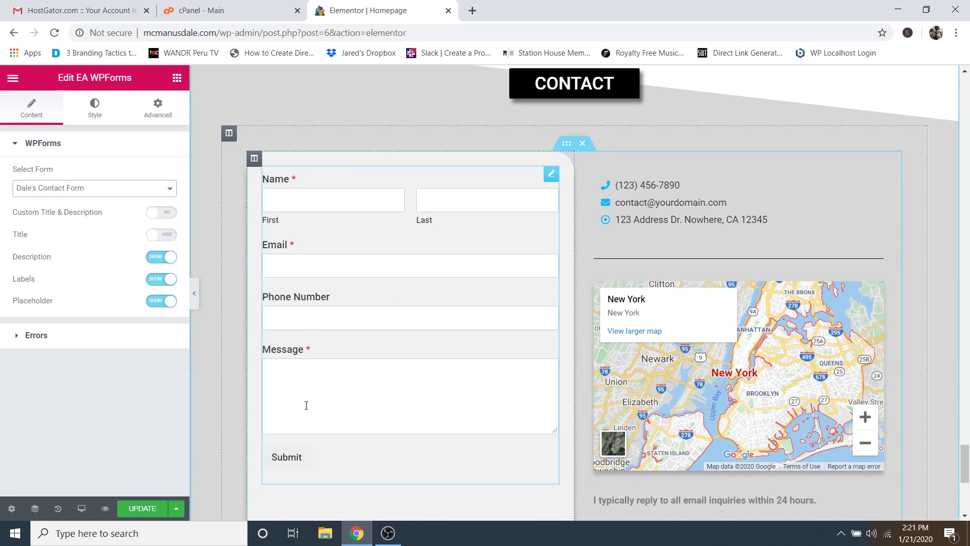
pyautogui.scroll(-1, 307, 405)
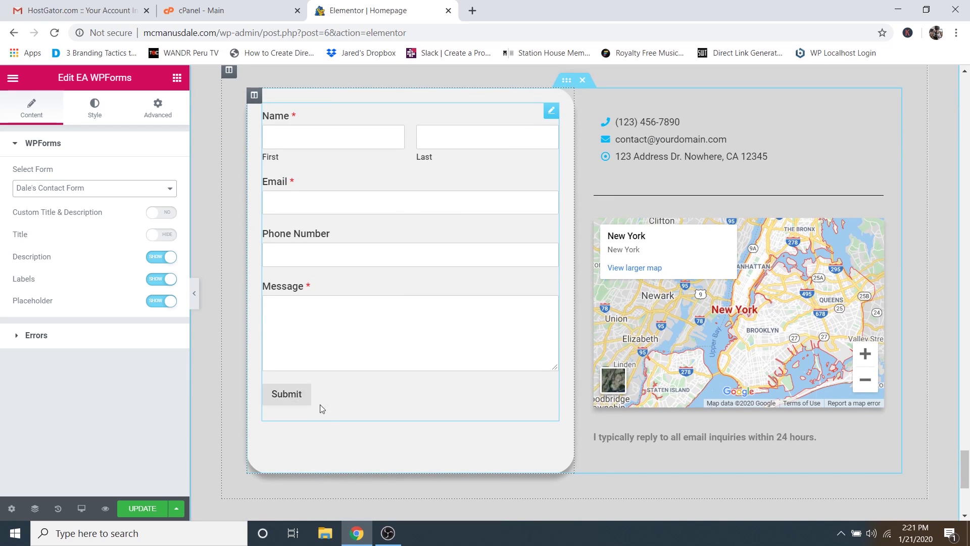
# - Expand the Submit Button section in the form widget's Style settings
pyautogui.click(94, 116)
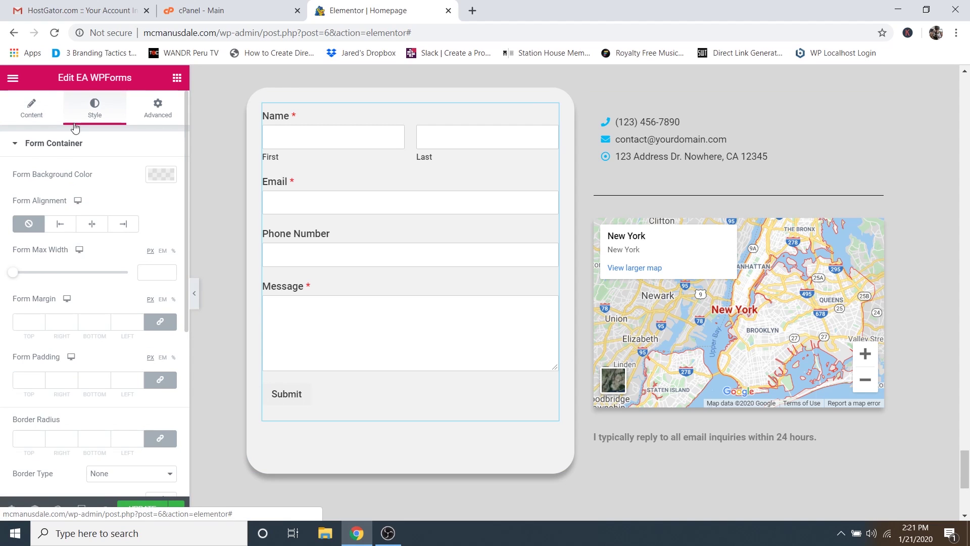
pyautogui.click(61, 144)
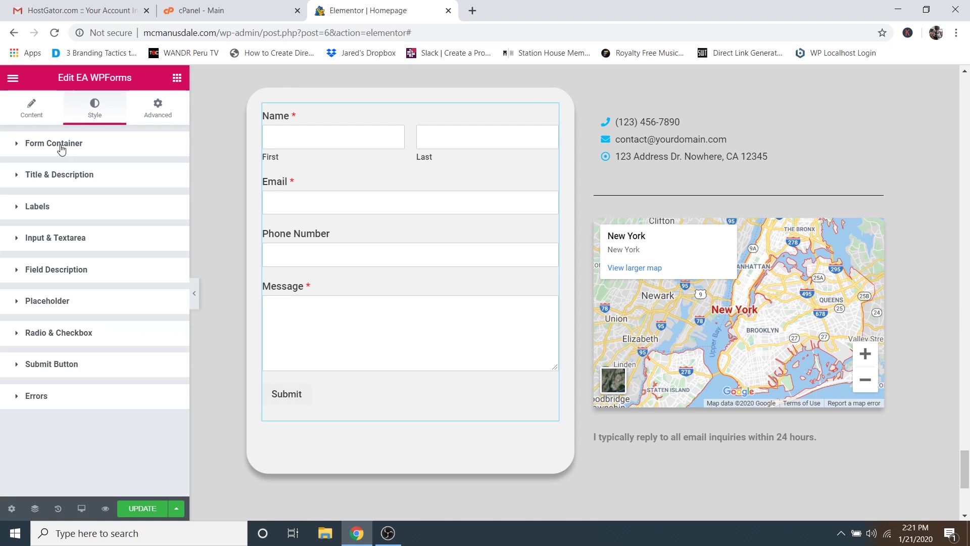
pyautogui.click(60, 365)
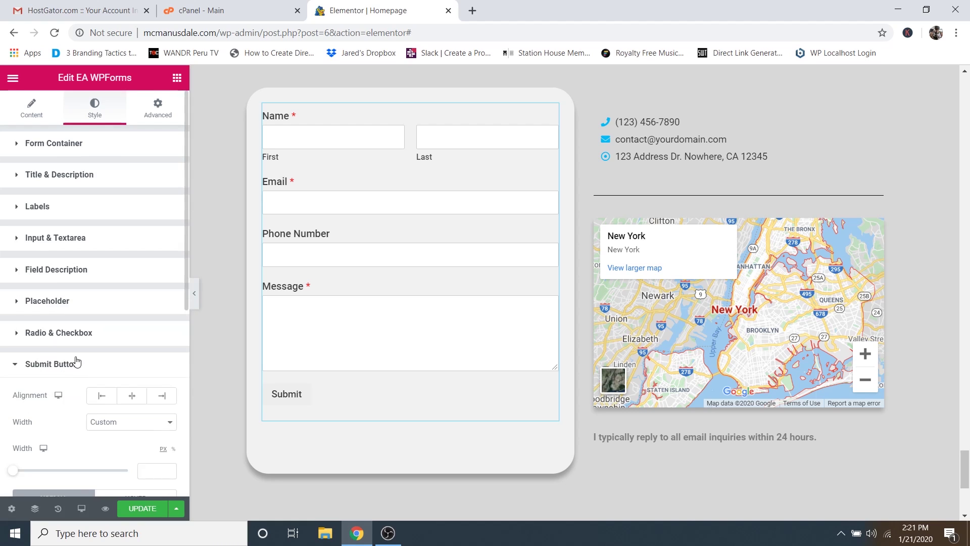
pyautogui.scroll(-3, 75, 361)
pyautogui.scroll(-1, 86, 356)
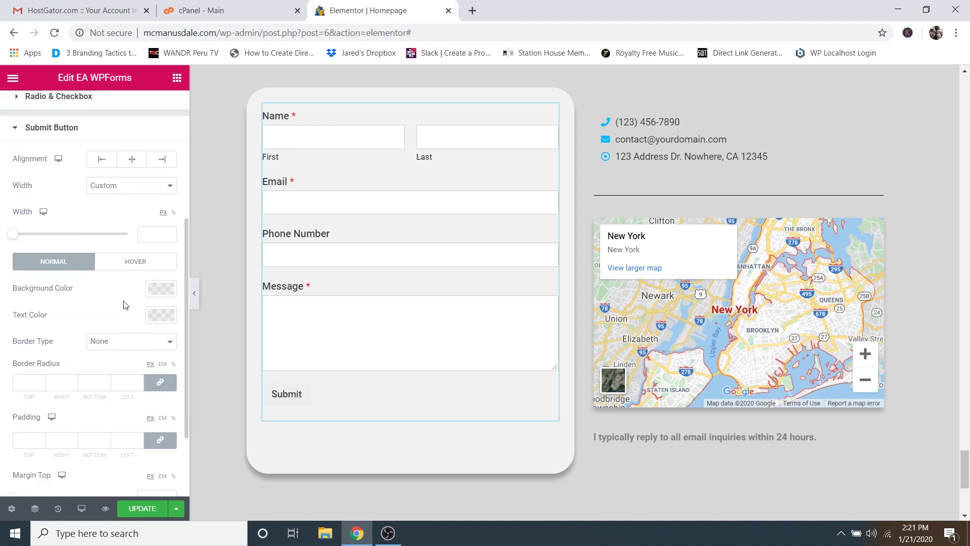
# - Give the Submit button a #16B1F3 background and white #FFFFFF text
pyautogui.click(160, 289)
pyautogui.click(28, 319)
pyautogui.moveTo(134, 351); pyautogui.dragTo(155, 343)
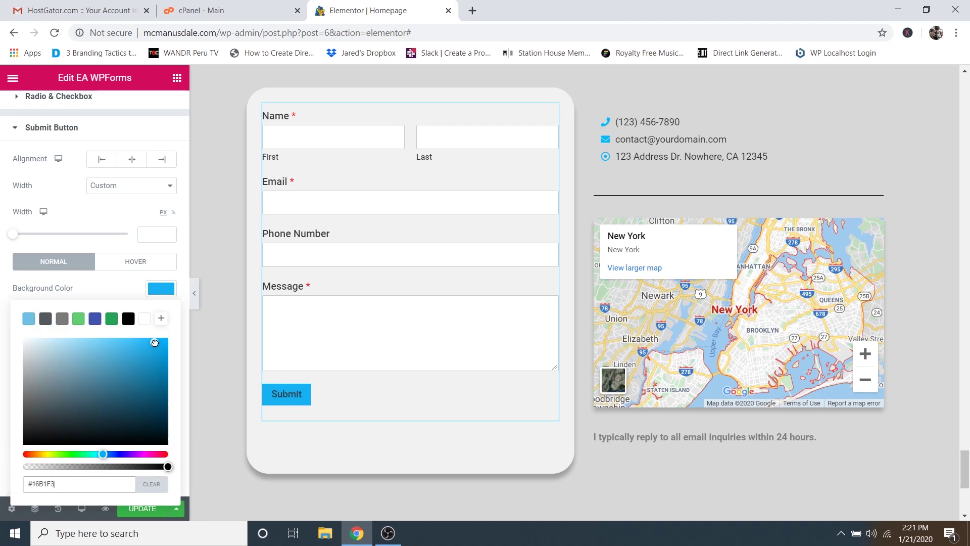
pyautogui.click(115, 292)
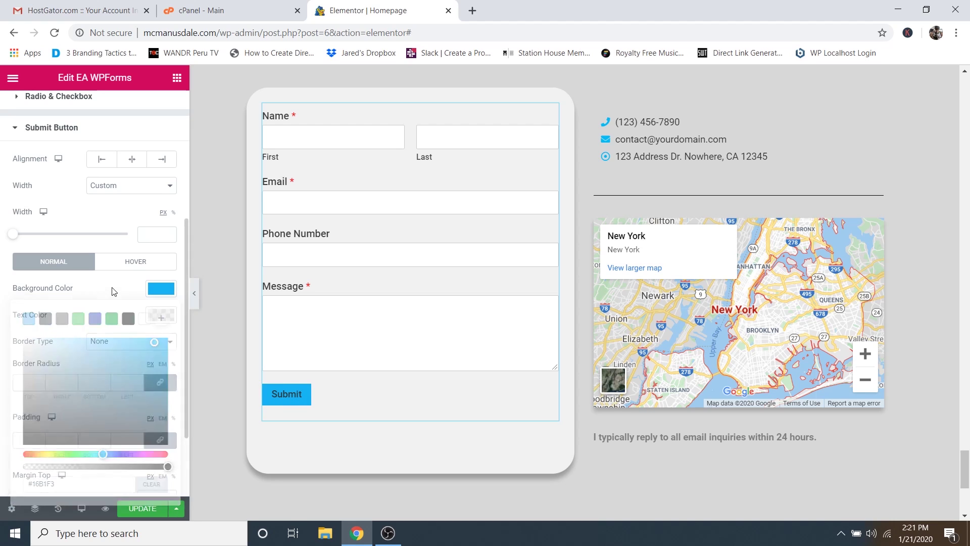
pyautogui.click(162, 321)
pyautogui.moveTo(81, 223); pyautogui.dragTo(22, 133)
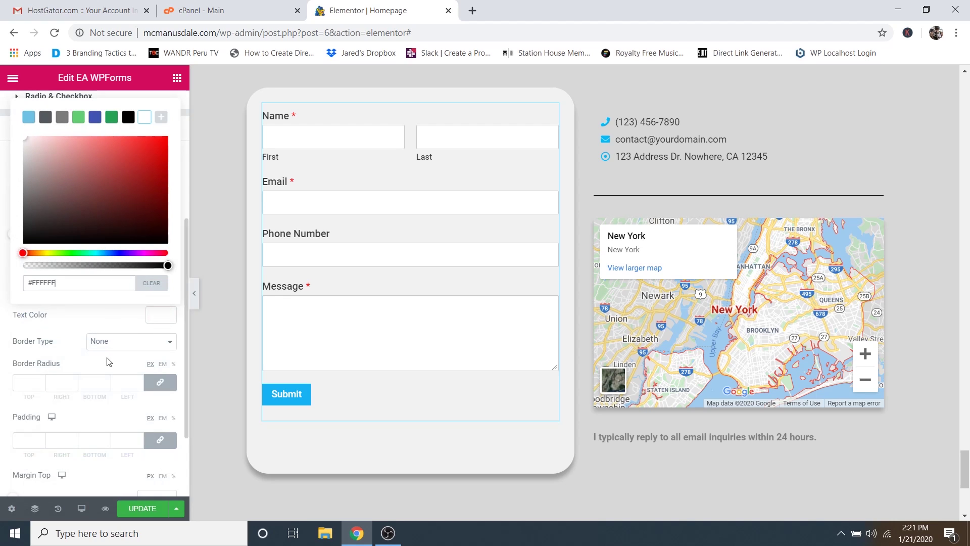
pyautogui.click(94, 324)
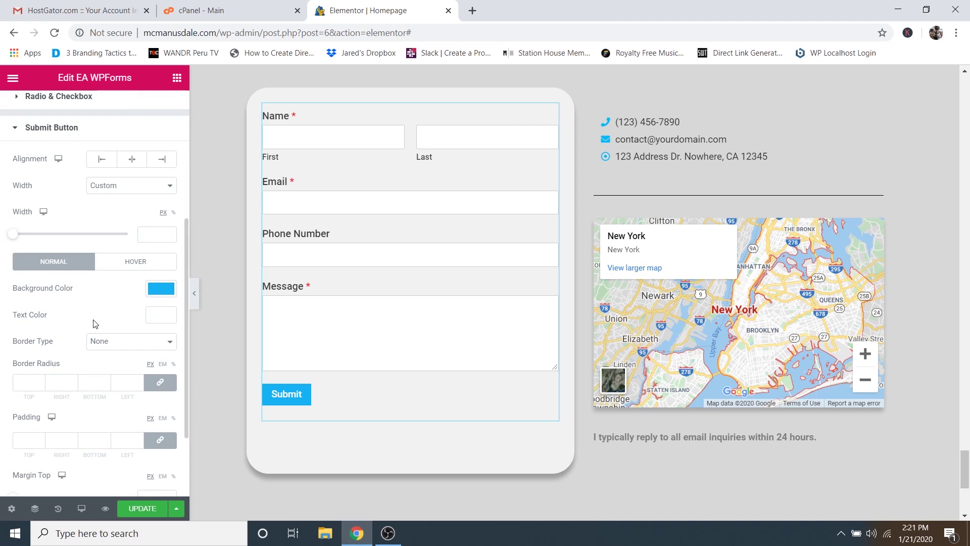
pyautogui.click(127, 264)
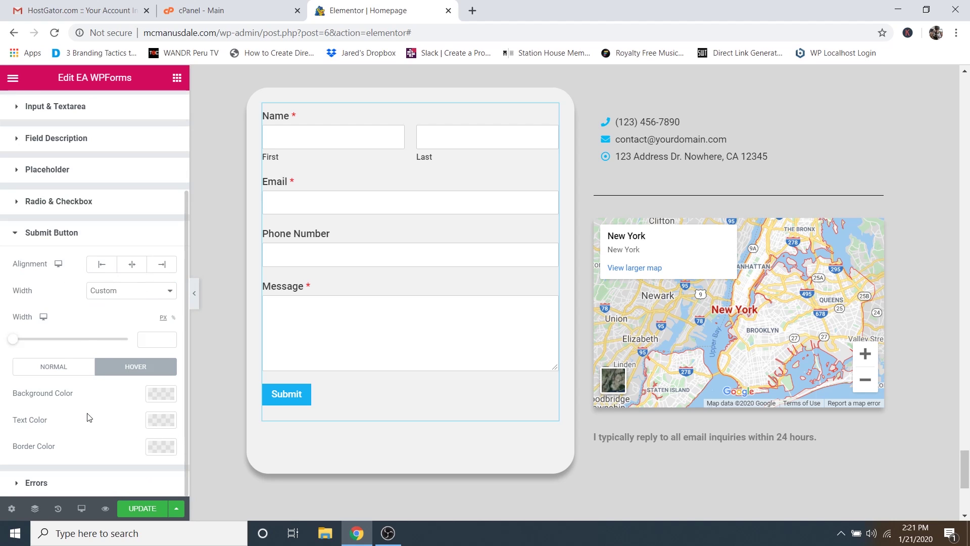
# - Set the Submit button's hover background colour to dark blue #006B98
pyautogui.click(158, 400)
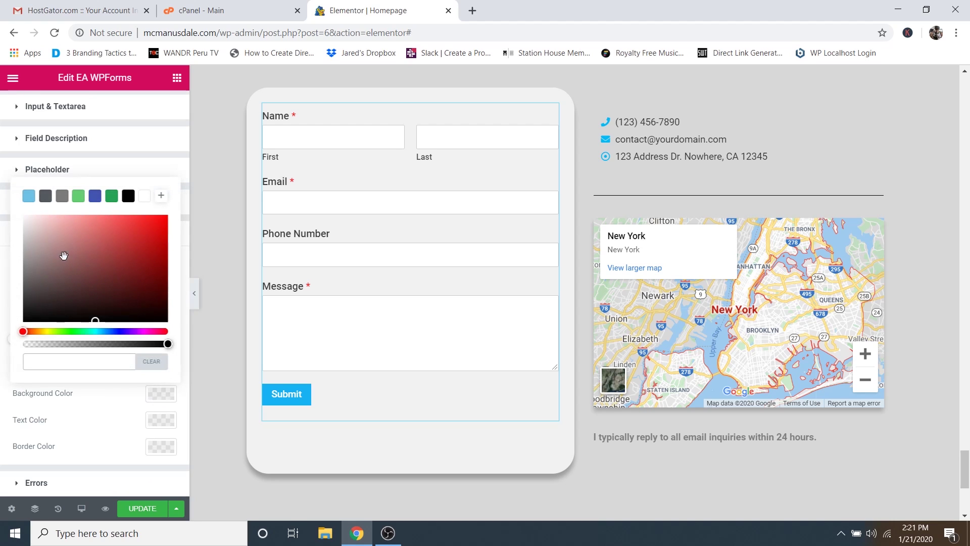
pyautogui.click(48, 239)
pyautogui.click(29, 195)
pyautogui.moveTo(157, 247); pyautogui.dragTo(174, 261)
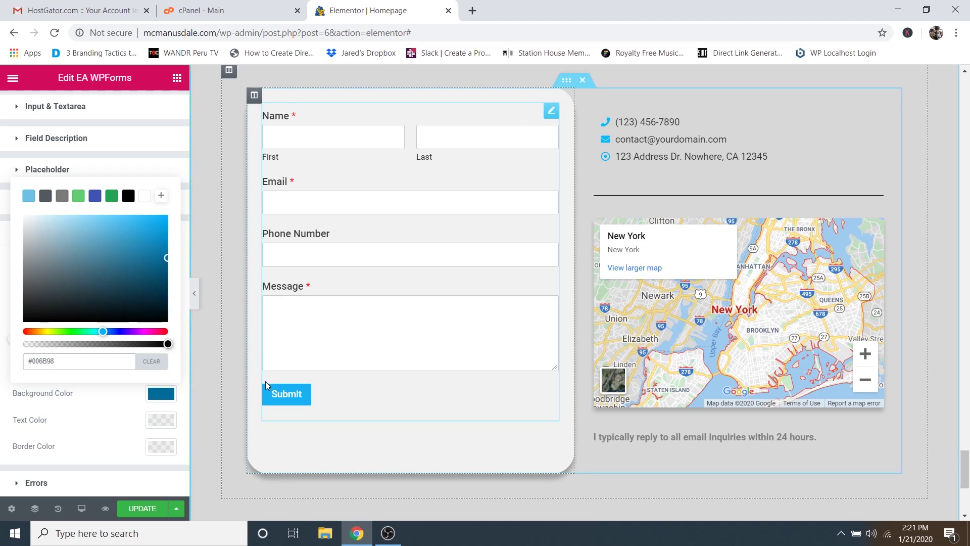
pyautogui.click(108, 396)
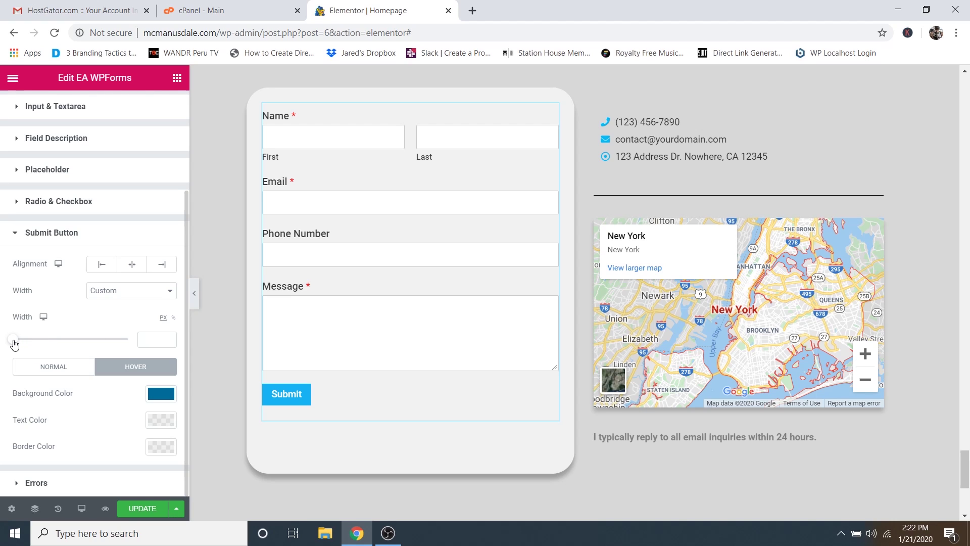
# - Adjust the Submit button's width to 100 px using the slider and spinner
pyautogui.moveTo(14, 340); pyautogui.dragTo(59, 349)
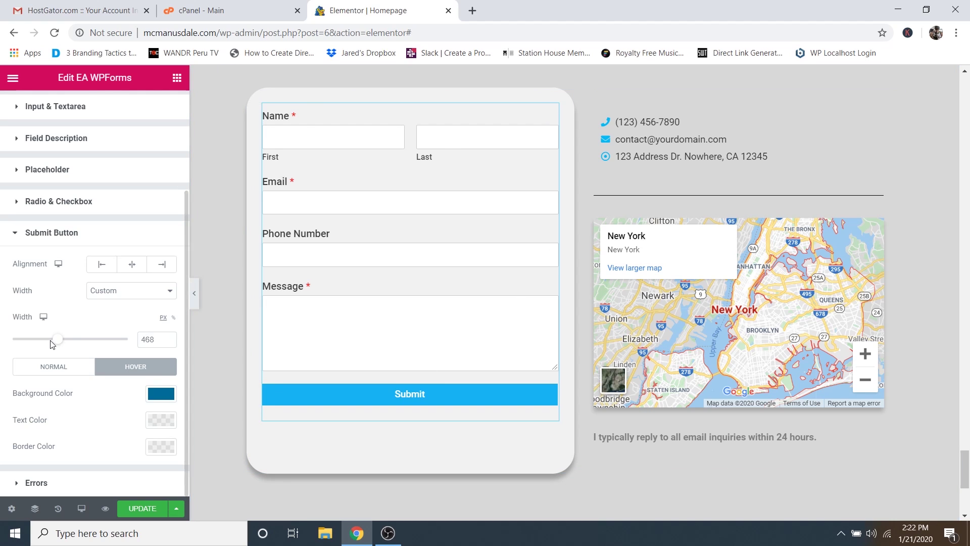
pyautogui.moveTo(52, 345); pyautogui.dragTo(22, 341)
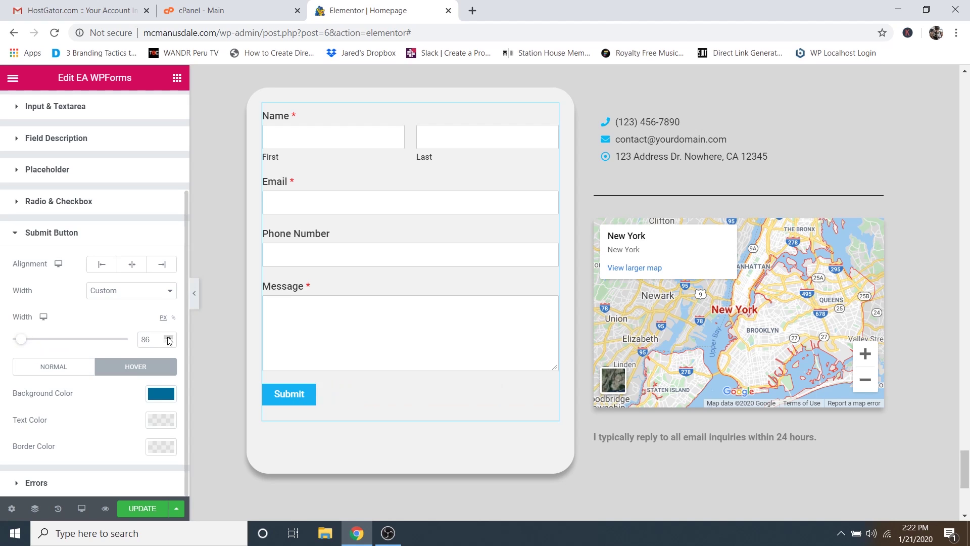
pyautogui.click(169, 337)
pyautogui.click(169, 337)
pyautogui.click(169, 337)
pyautogui.click(169, 338)
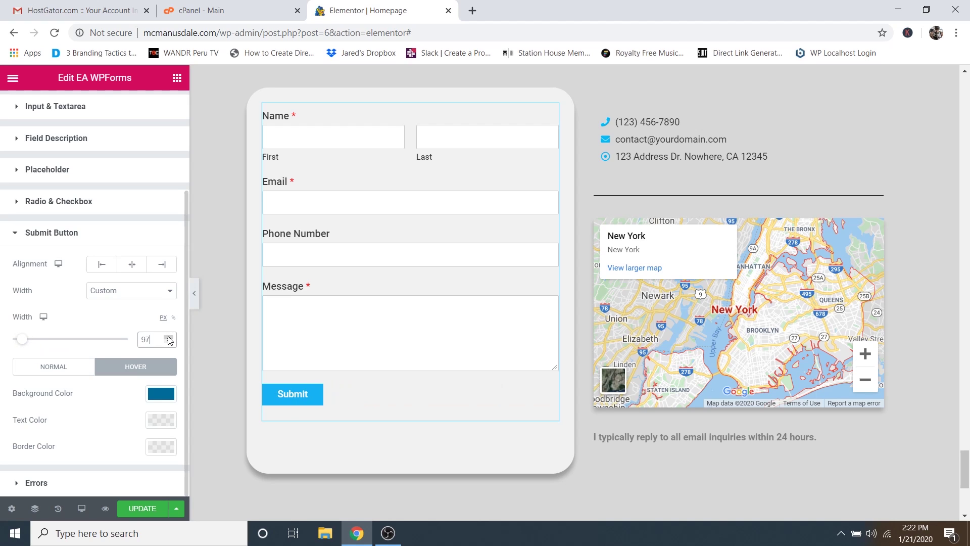
pyautogui.click(168, 337)
pyautogui.click(169, 337)
pyautogui.click(169, 337)
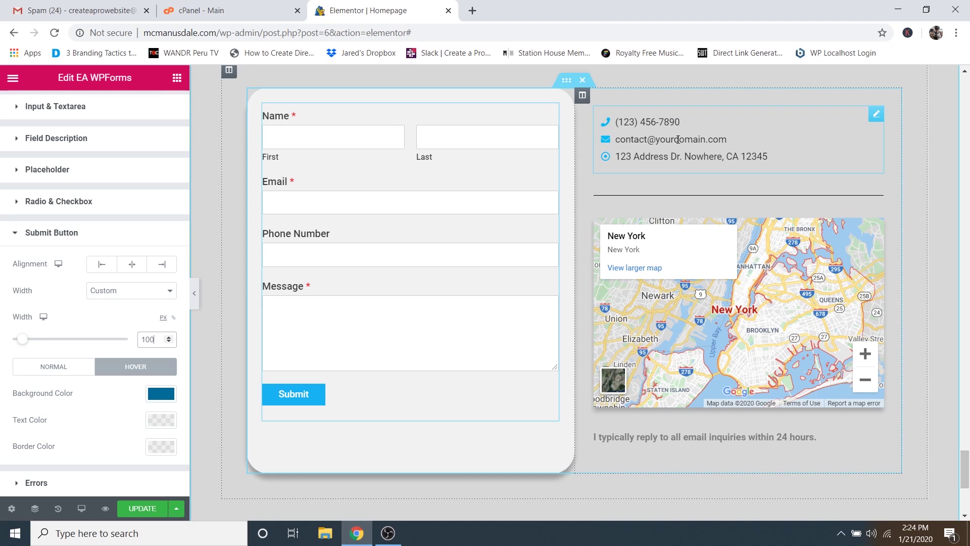
# - Return the contact details icon list to the Default stacked layout
pyautogui.click(667, 120)
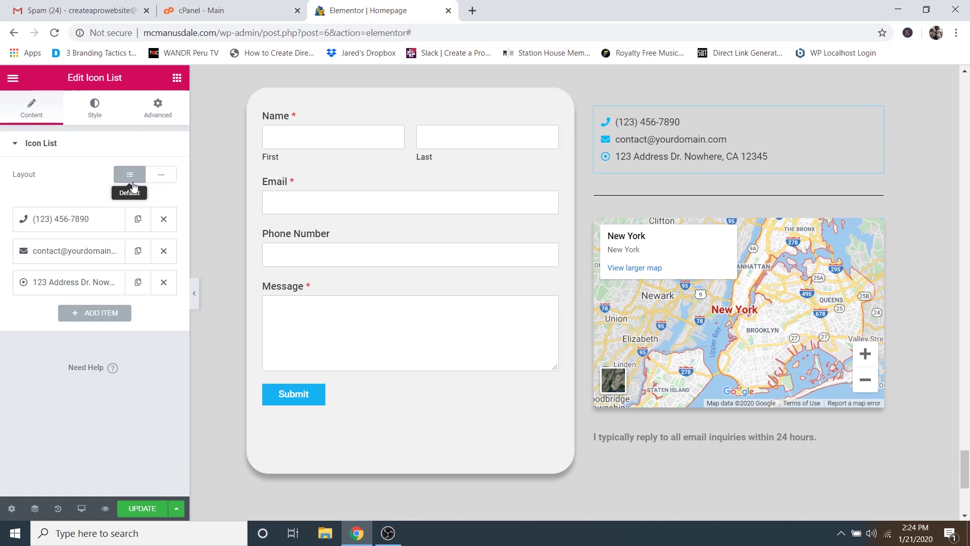
pyautogui.click(161, 180)
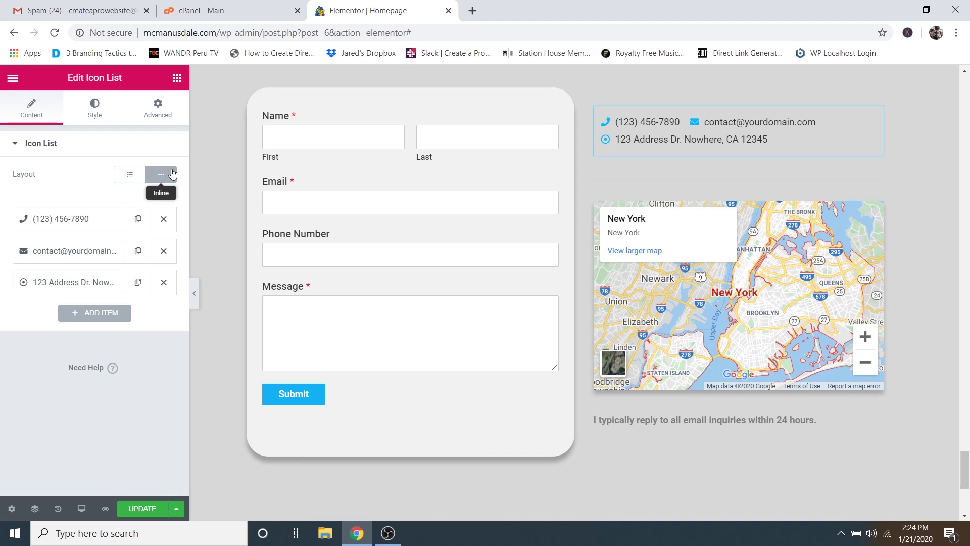
pyautogui.click(129, 175)
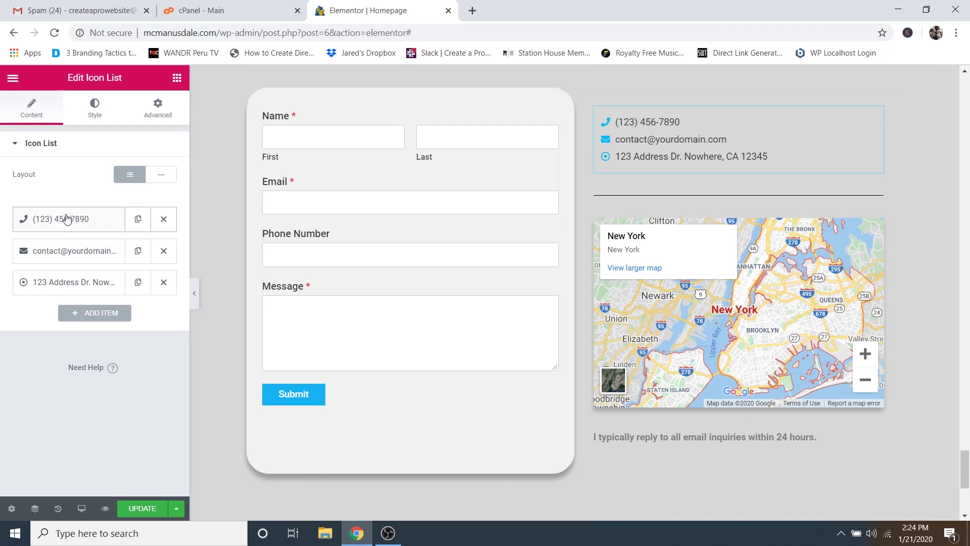
# - Expand and collapse the phone number and email items of the contact list
pyautogui.click(61, 228)
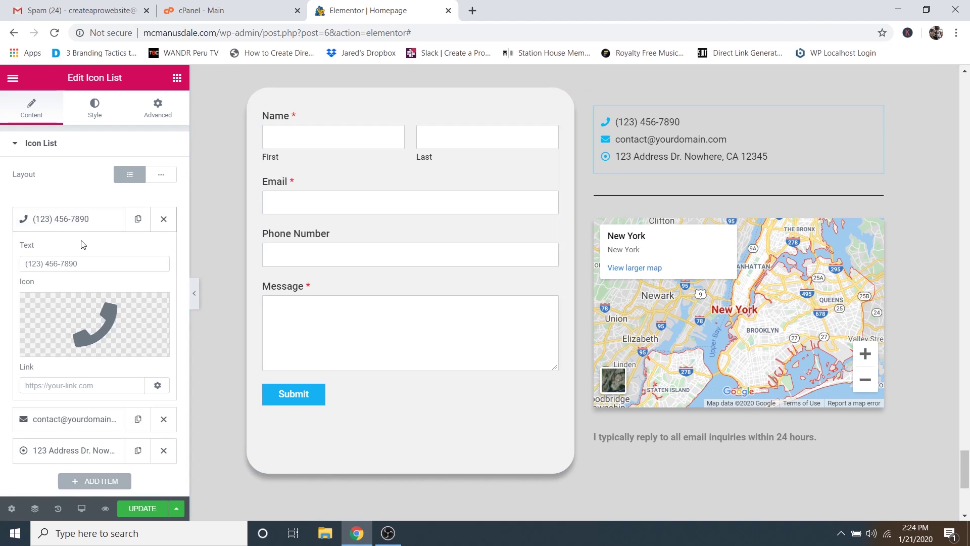
pyautogui.moveTo(59, 328)
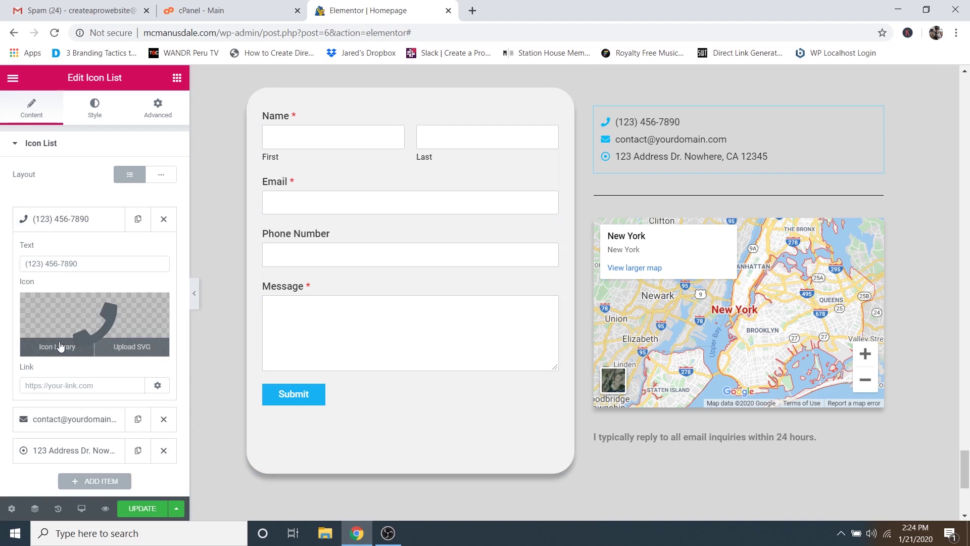
pyautogui.moveTo(111, 319)
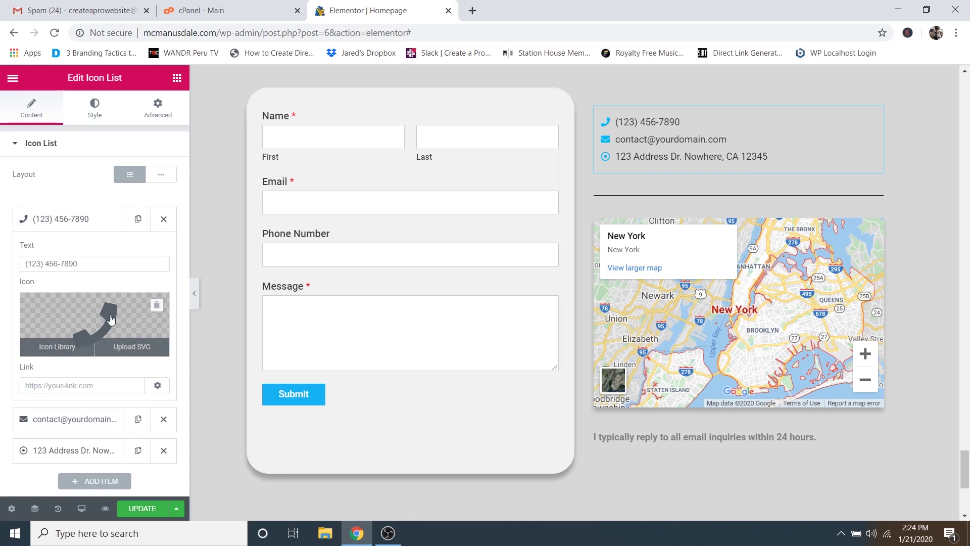
pyautogui.click(75, 222)
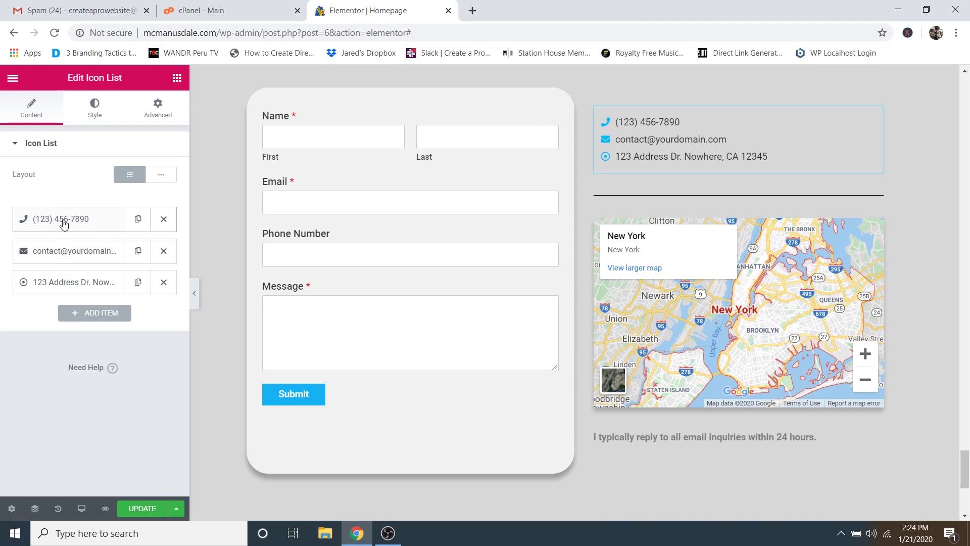
pyautogui.click(76, 252)
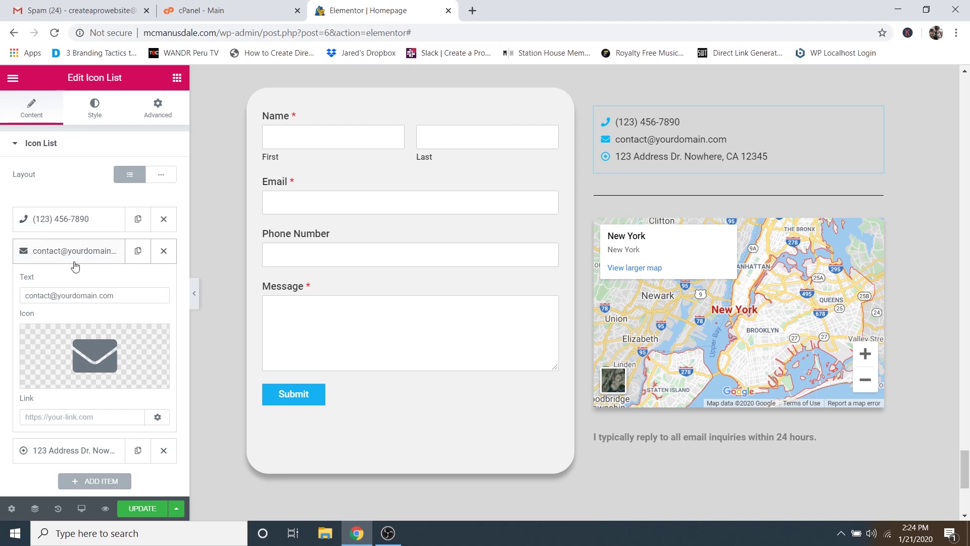
pyautogui.scroll(-2, 81, 288)
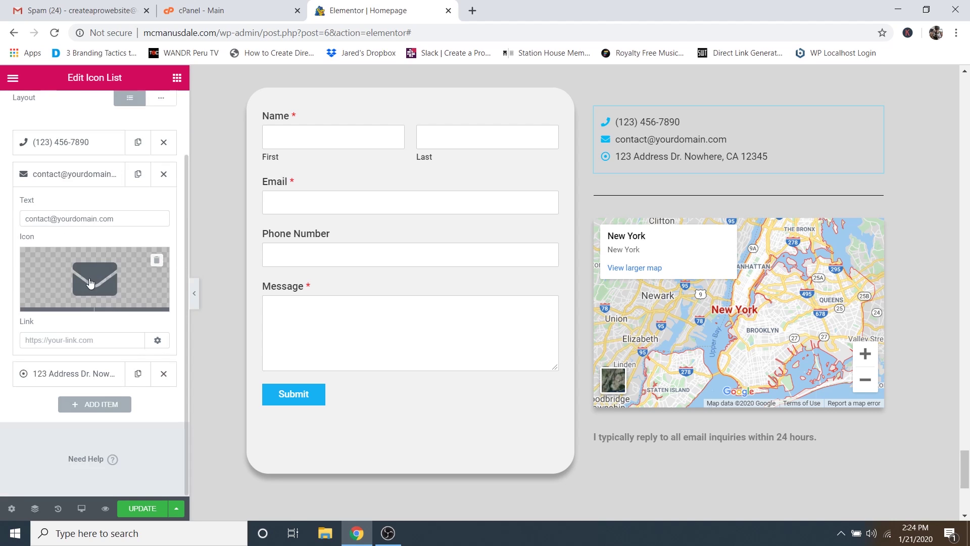
pyautogui.scroll(2, 89, 282)
pyautogui.click(61, 251)
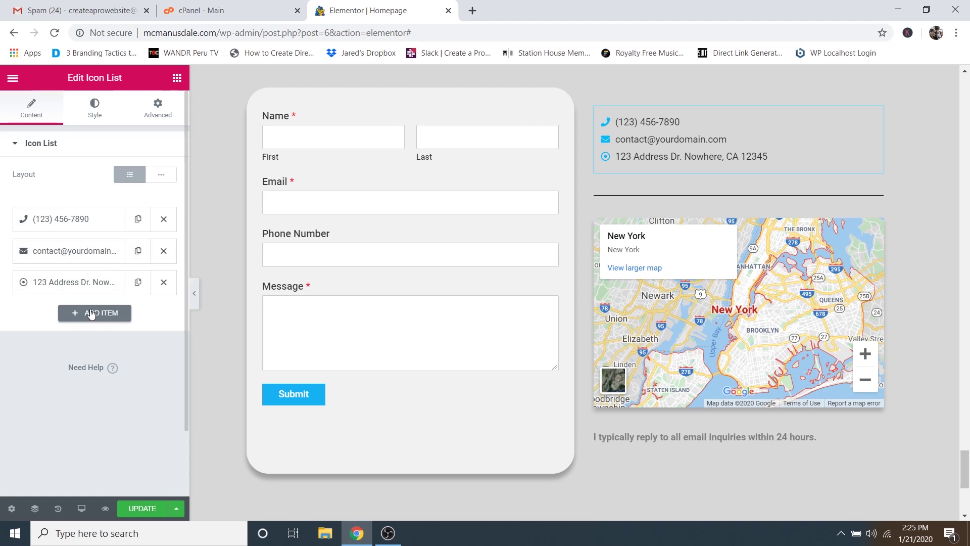
# - Show the icon list's Icon style settings, then open the Google Maps widget settings
pyautogui.click(95, 109)
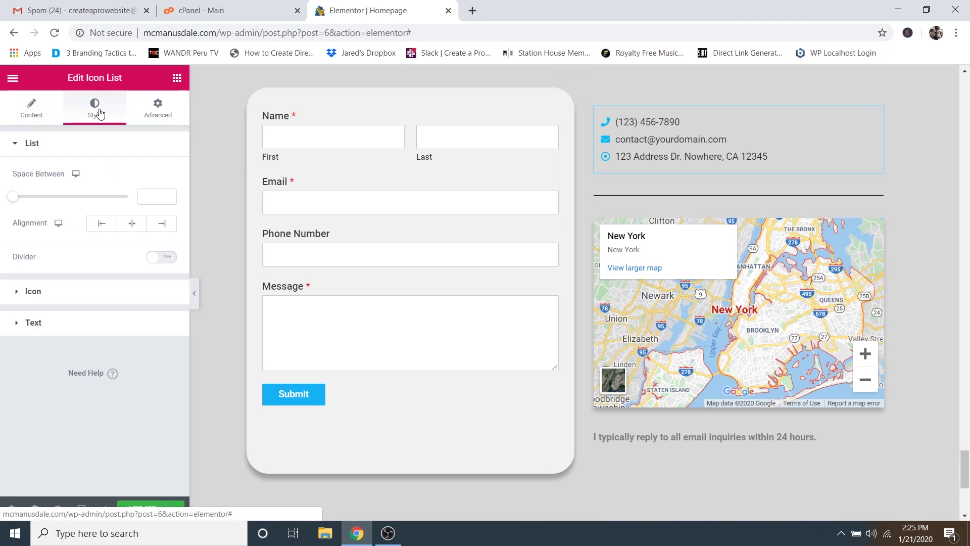
pyautogui.click(47, 296)
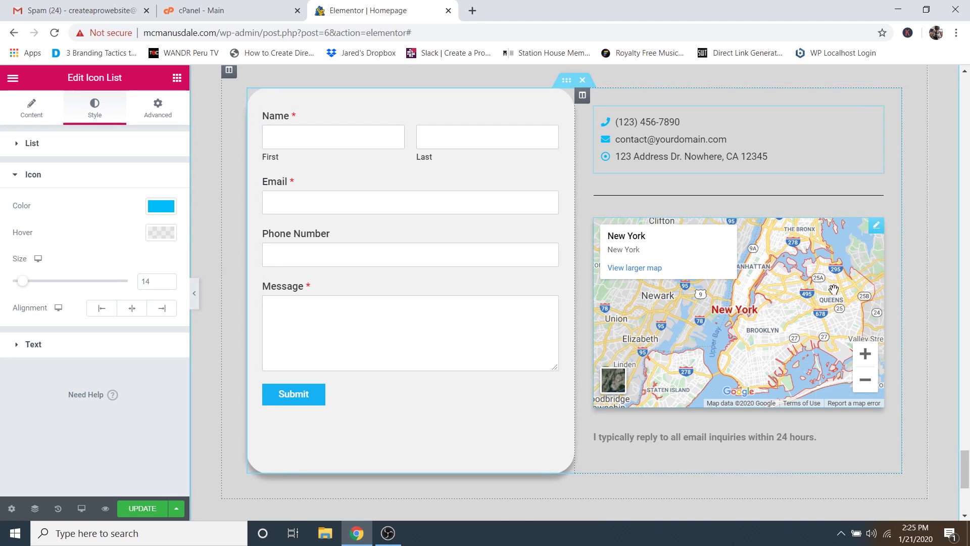
pyautogui.click(877, 228)
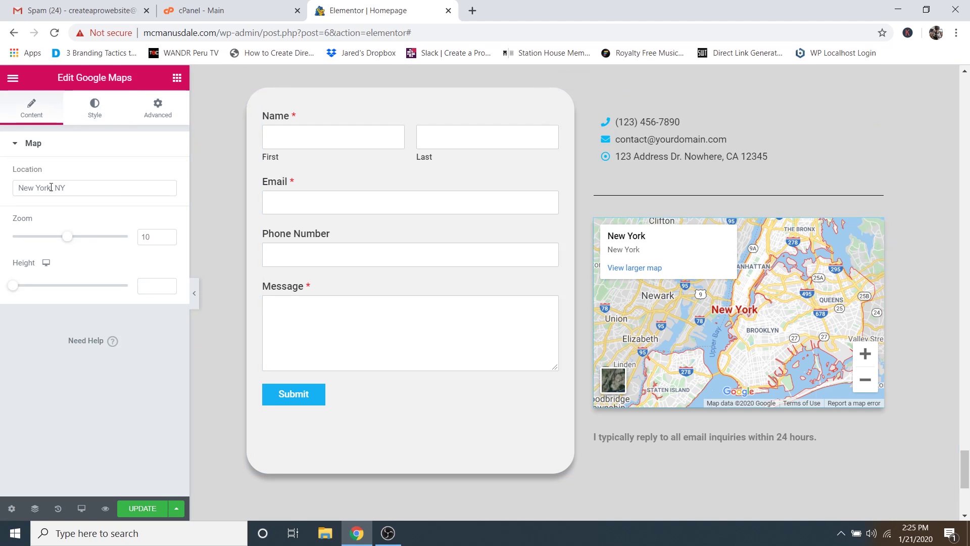
# - Try Los Angeles as the map location, then set it back to New York, NY
pyautogui.moveTo(50, 185); pyautogui.dragTo(14, 189)
pyautogui.click(69, 187)
pyautogui.write('Los')
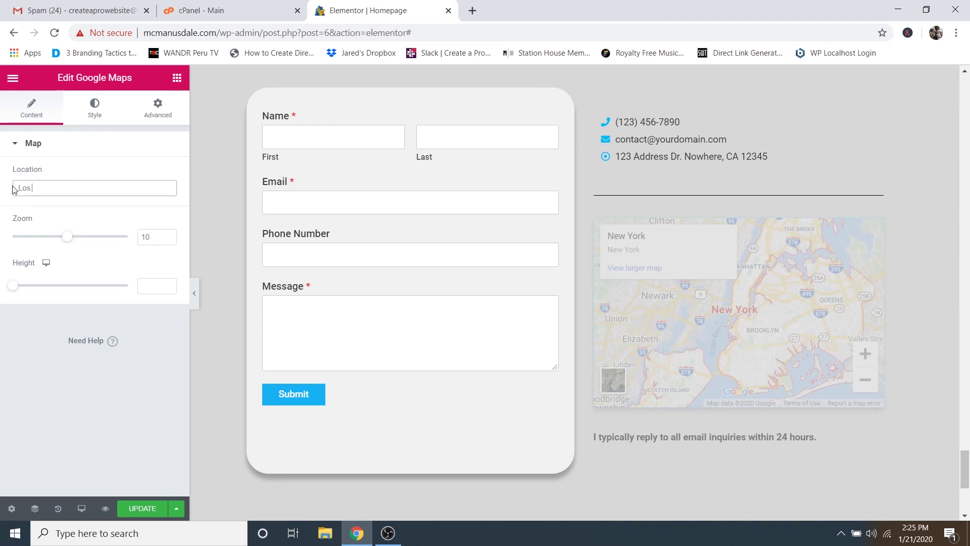
pyautogui.press('BackSpace')
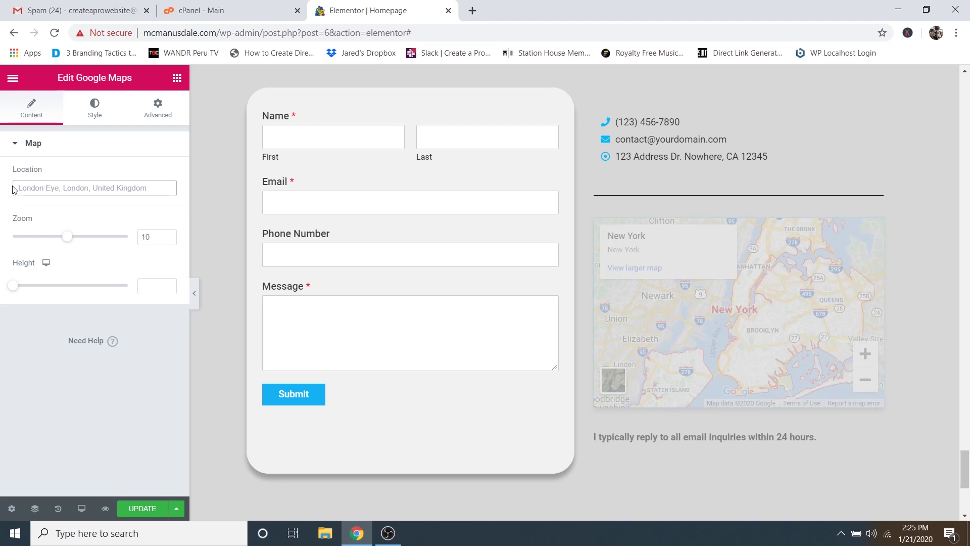
pyautogui.write('Los Angeles')
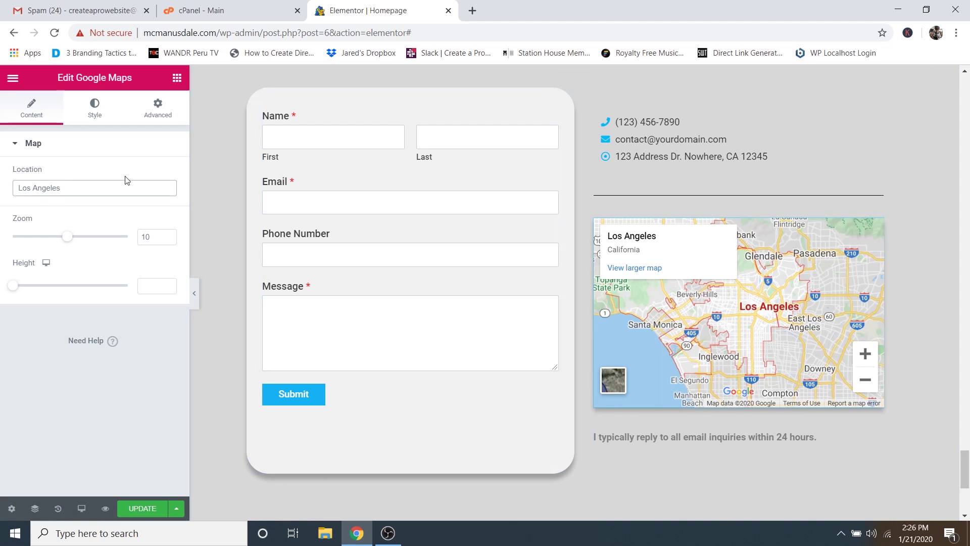
pyautogui.hotkey('ctrl', 'a')
pyautogui.write('New York, NY')
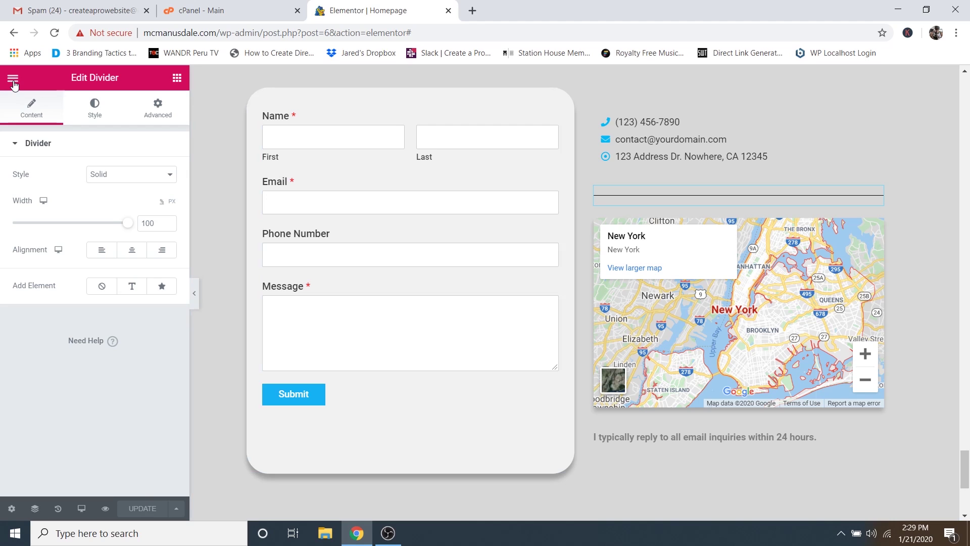
# - Exit Elementor to the dashboard and visit the site's public homepage
pyautogui.click(13, 79)
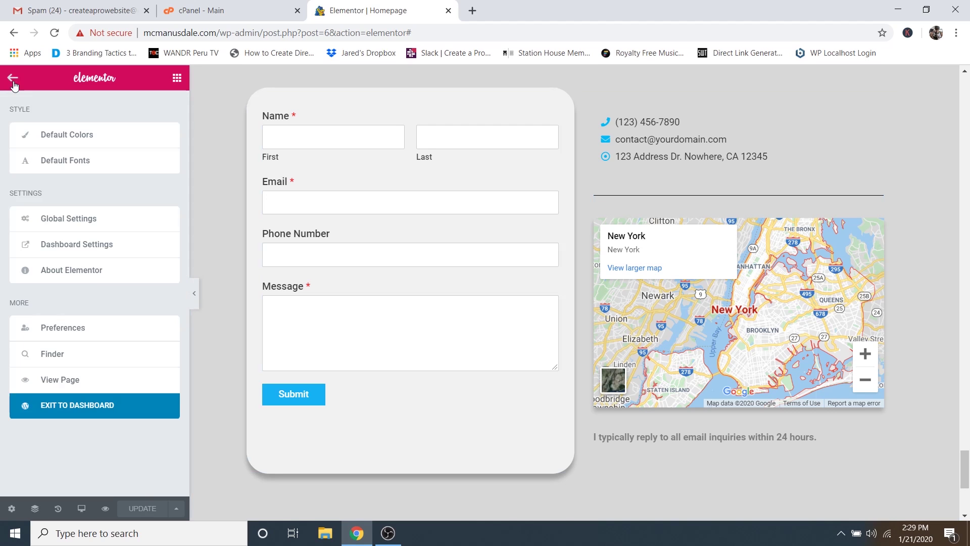
pyautogui.click(94, 414)
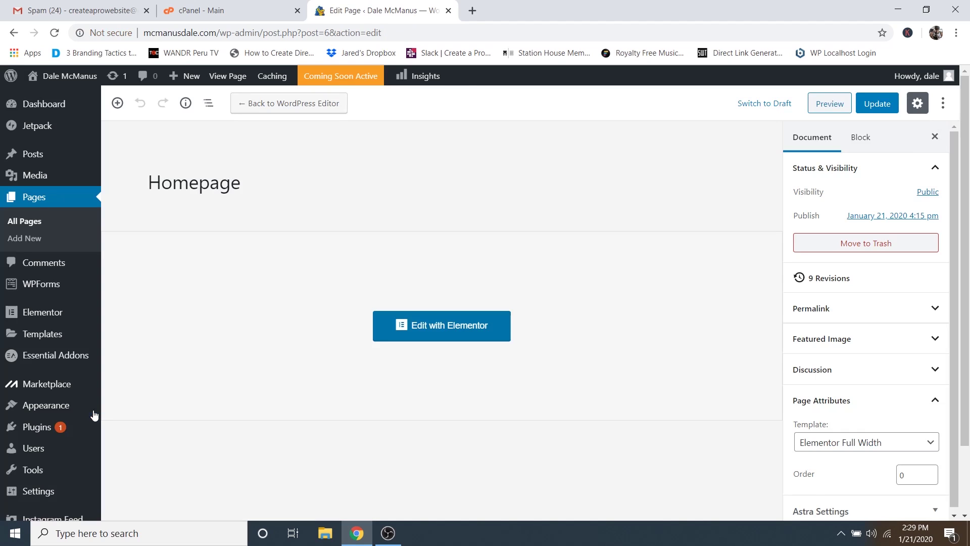
pyautogui.moveTo(72, 81)
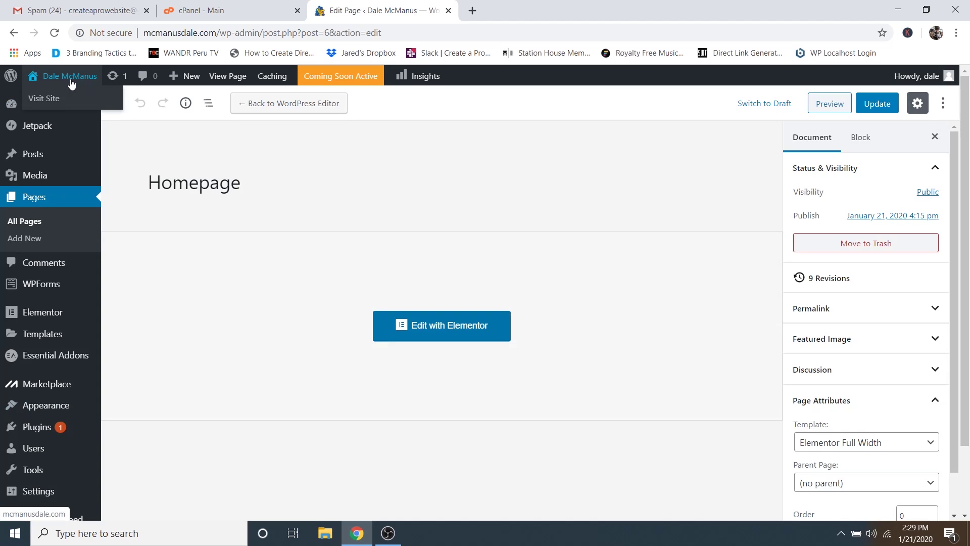
pyautogui.click(42, 100)
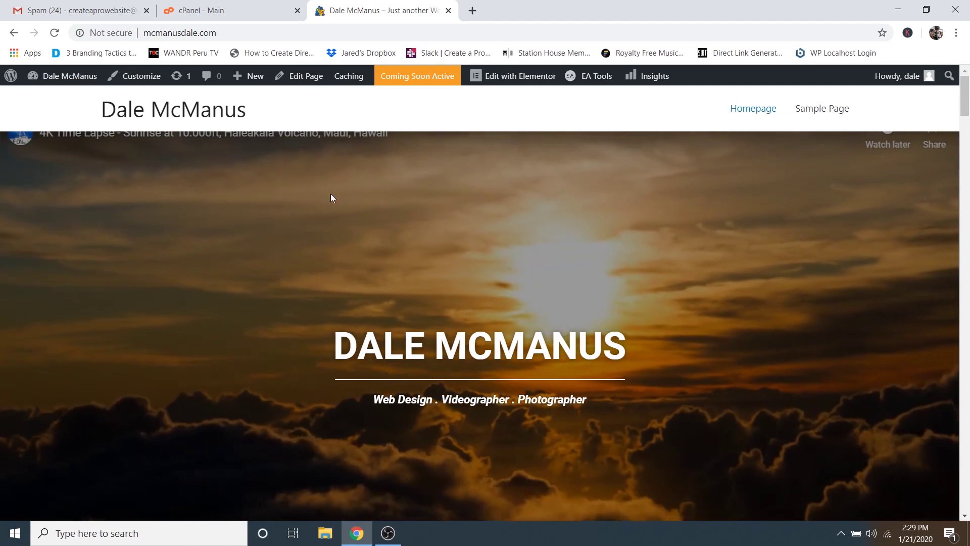
pyautogui.scroll(-1, 291, 196)
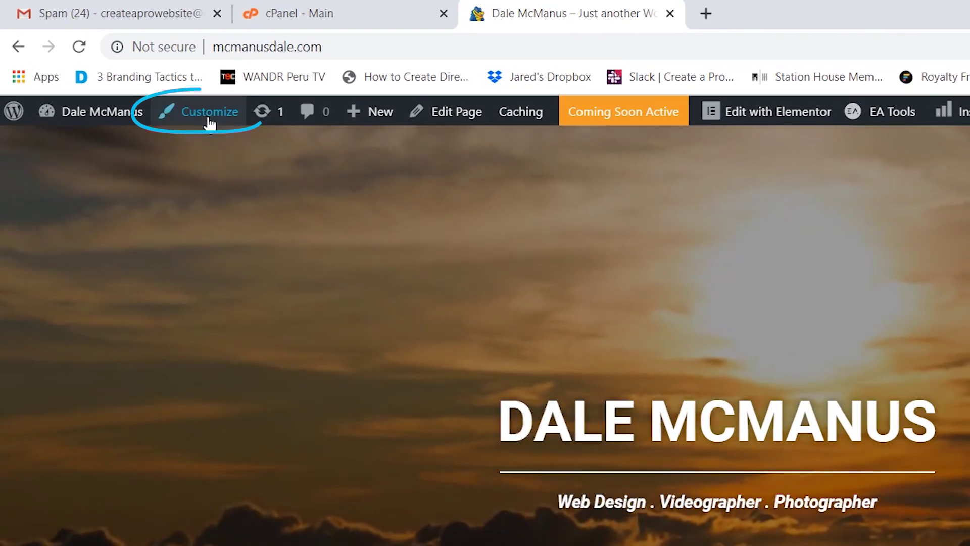
# - In the Customizer's Site Identity settings, uncheck Display Site Title to hide it from the header
pyautogui.click(206, 121)
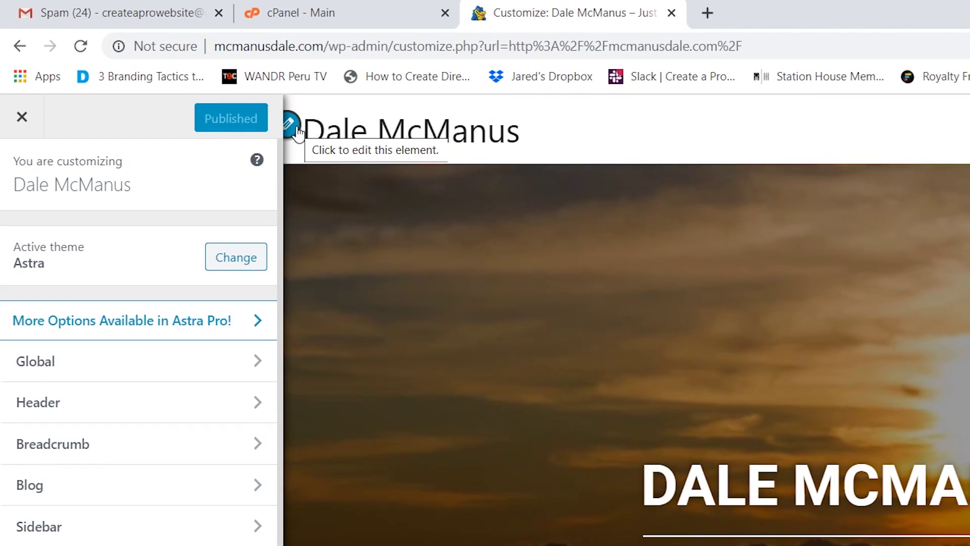
pyautogui.click(291, 129)
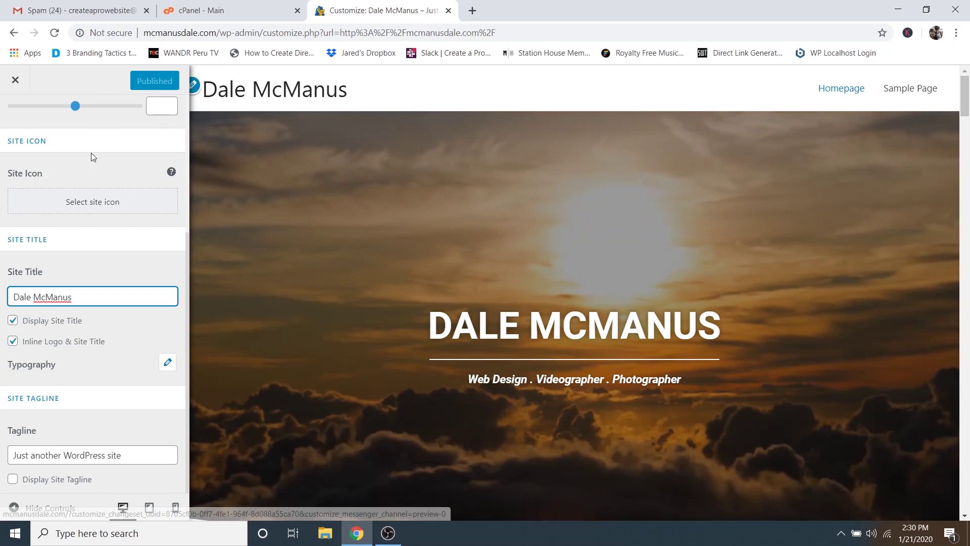
pyautogui.scroll(4, 92, 157)
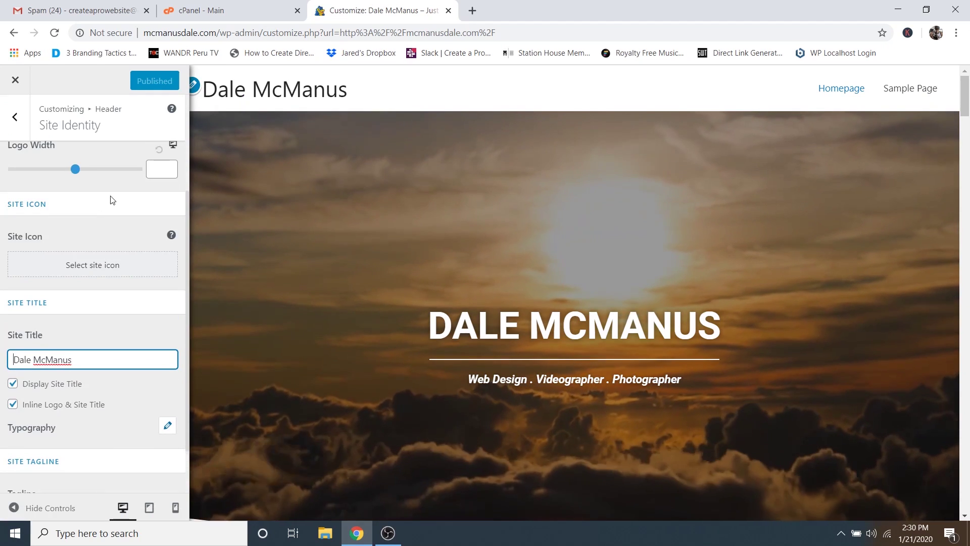
pyautogui.scroll(1, 113, 225)
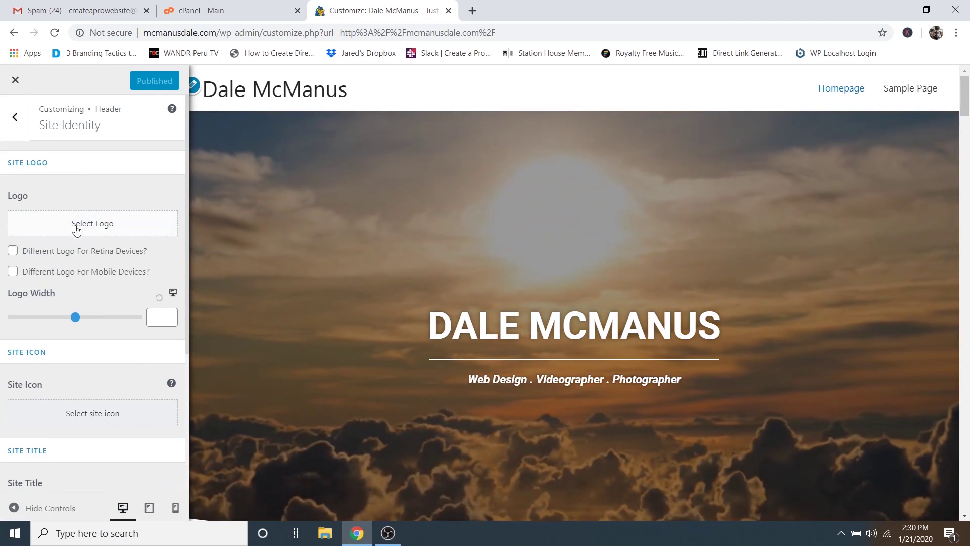
pyautogui.scroll(-5, 107, 255)
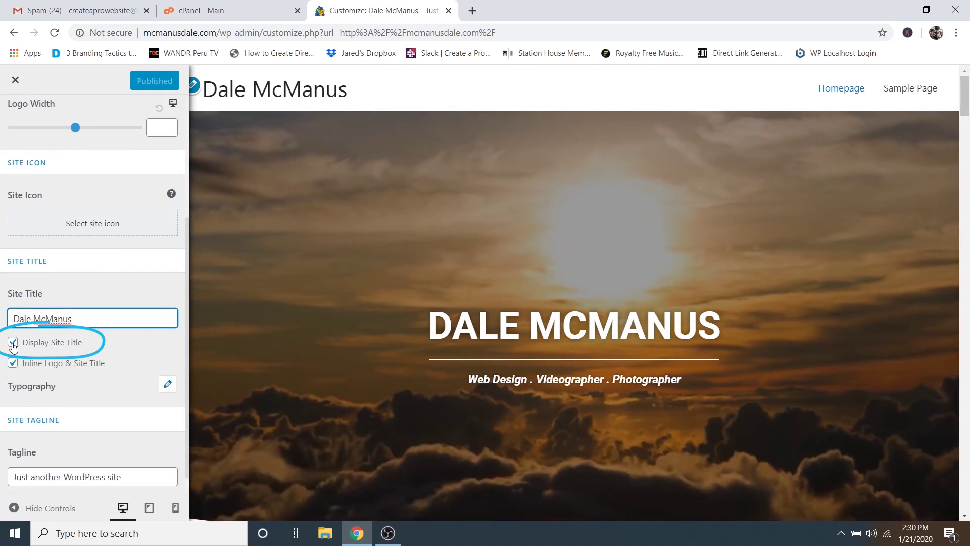
pyautogui.click(13, 343)
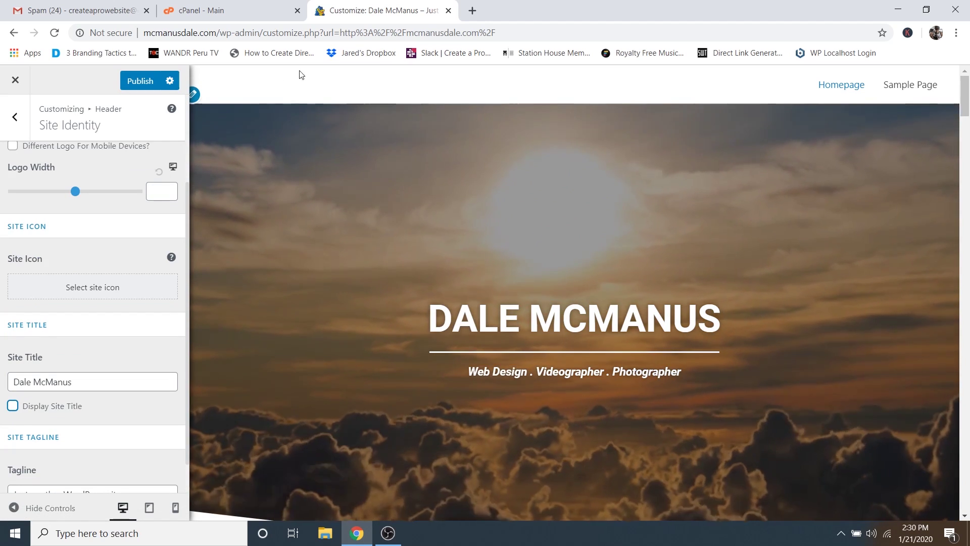
pyautogui.scroll(3, 115, 367)
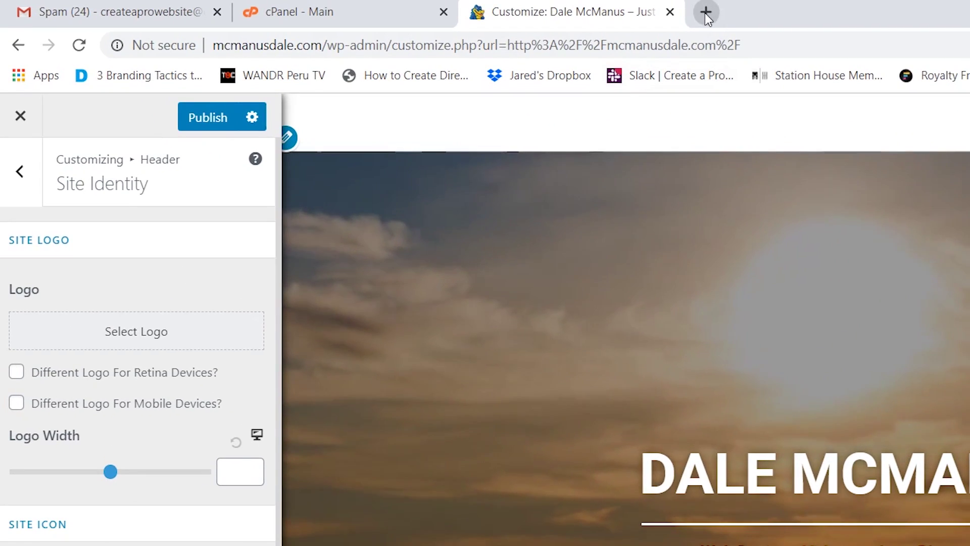
# - Go to logomakr.com in a new Chrome tab
pyautogui.click(705, 13)
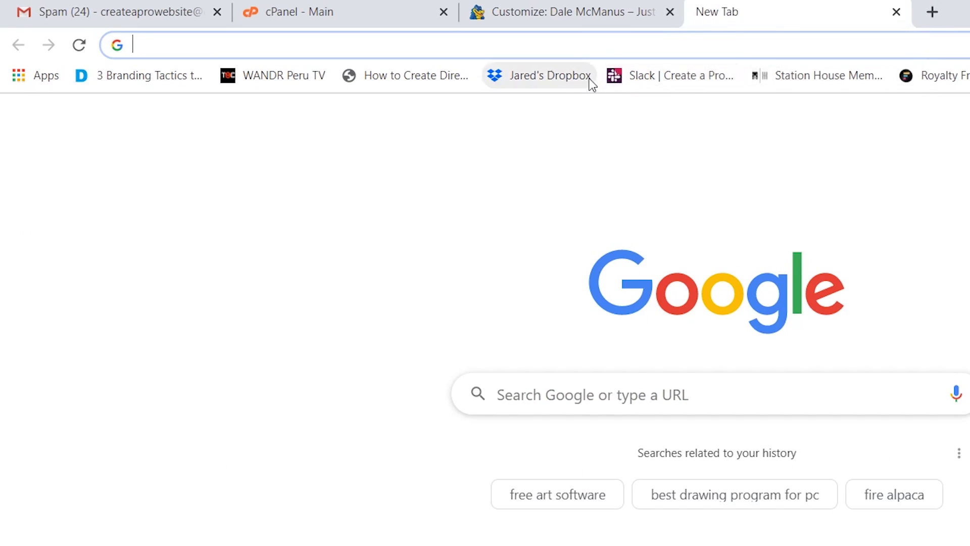
pyautogui.write('logomakr')
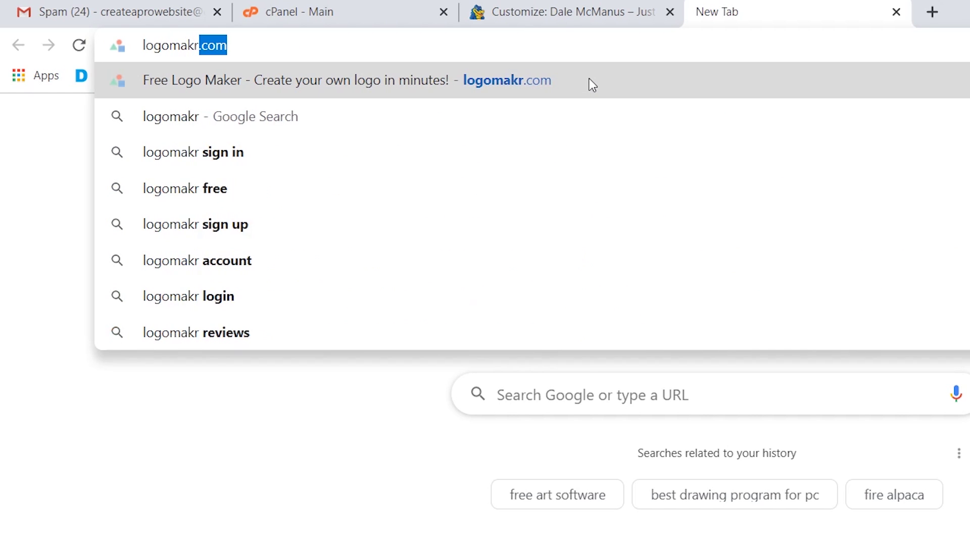
pyautogui.write('.com')
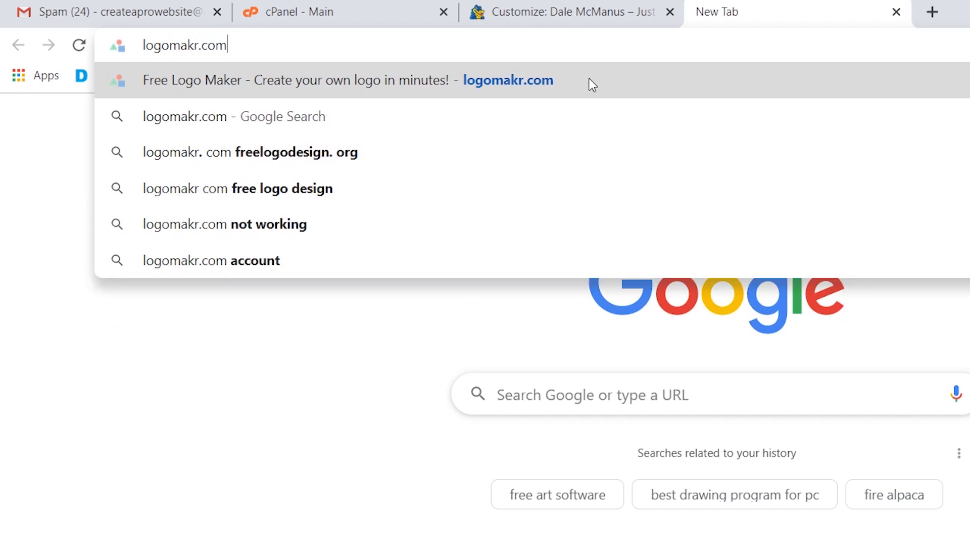
pyautogui.click(589, 80)
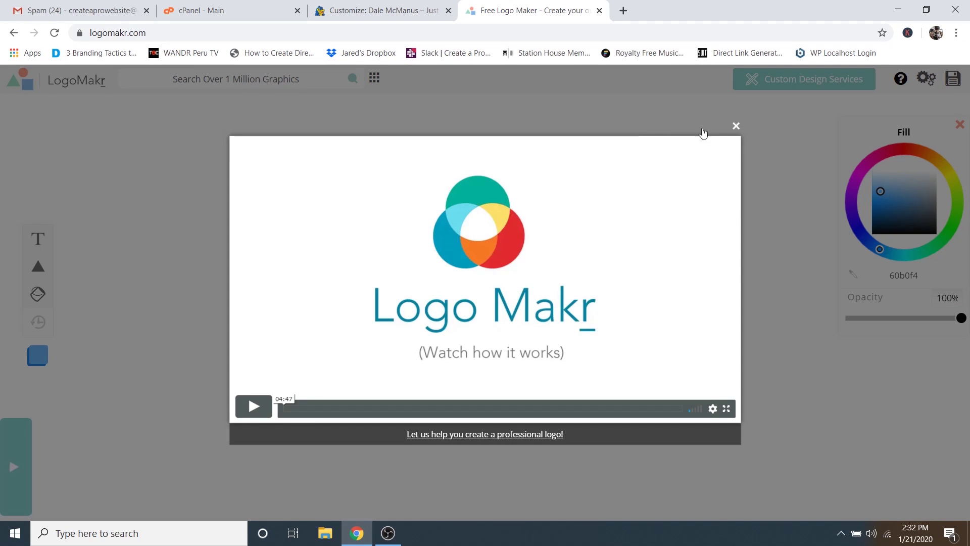
# - Close LogoMakr's intro video and step through the tour tips to Done
pyautogui.click(736, 127)
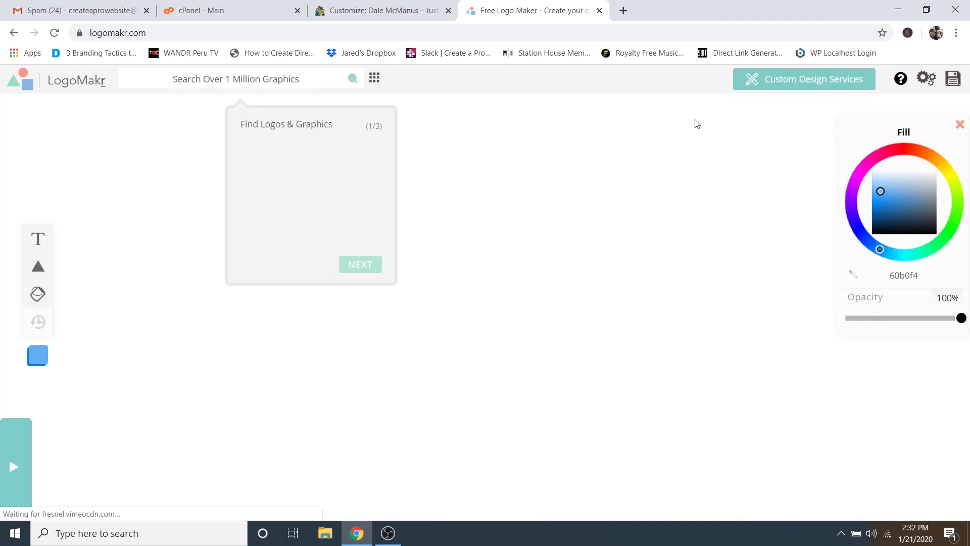
pyautogui.click(363, 265)
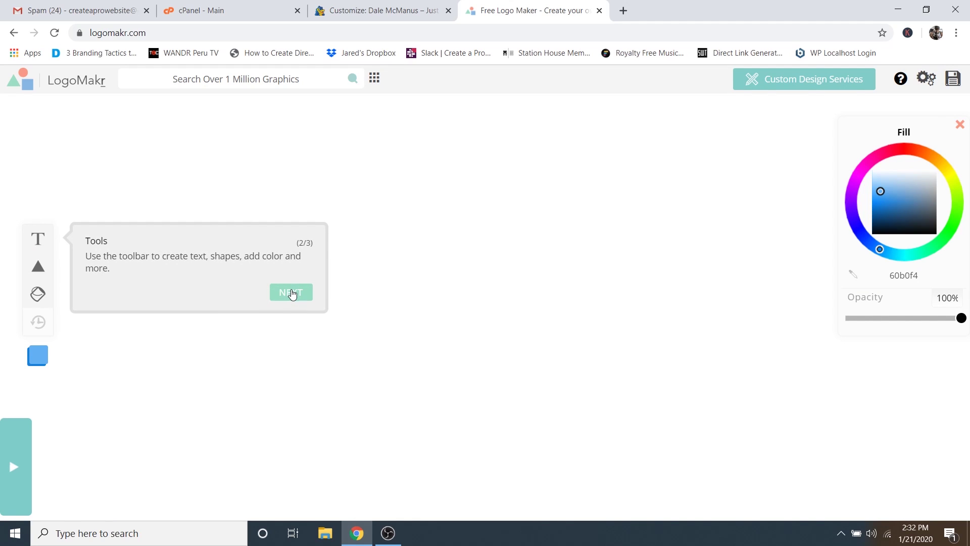
pyautogui.click(292, 294)
pyautogui.click(928, 183)
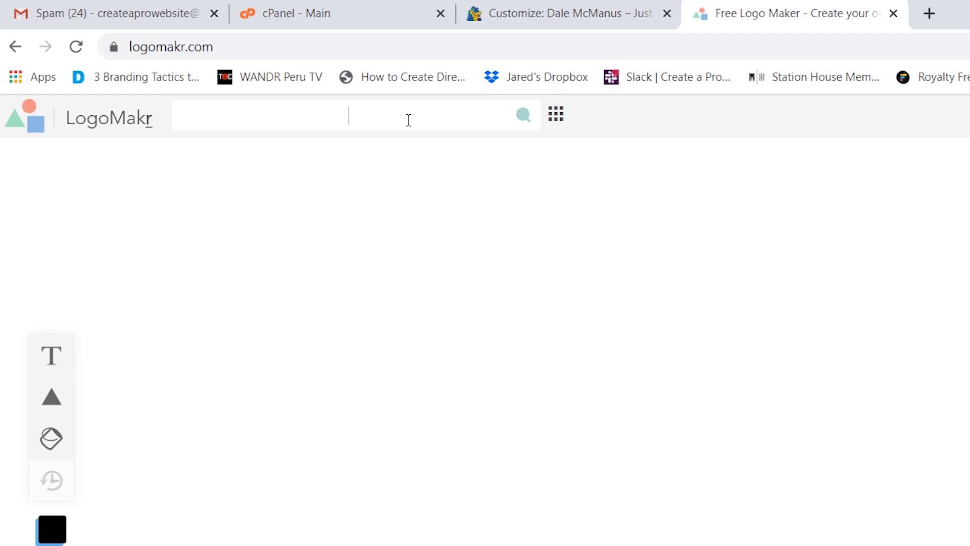
# - Search LogoMakr graphics for 'camera' and add the instant-camera icon to the canvas
pyautogui.write('camera')
pyautogui.press('Return')
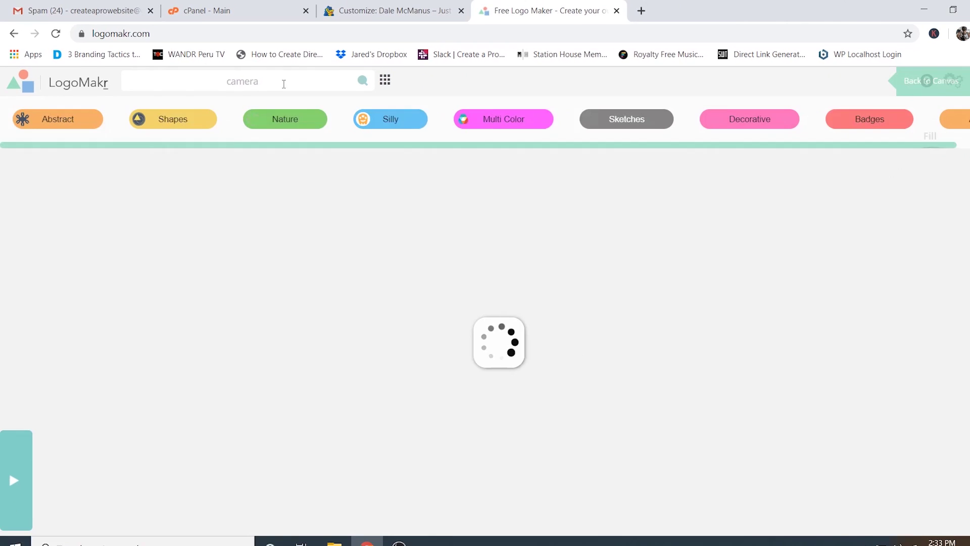
pyautogui.scroll(-3, 539, 246)
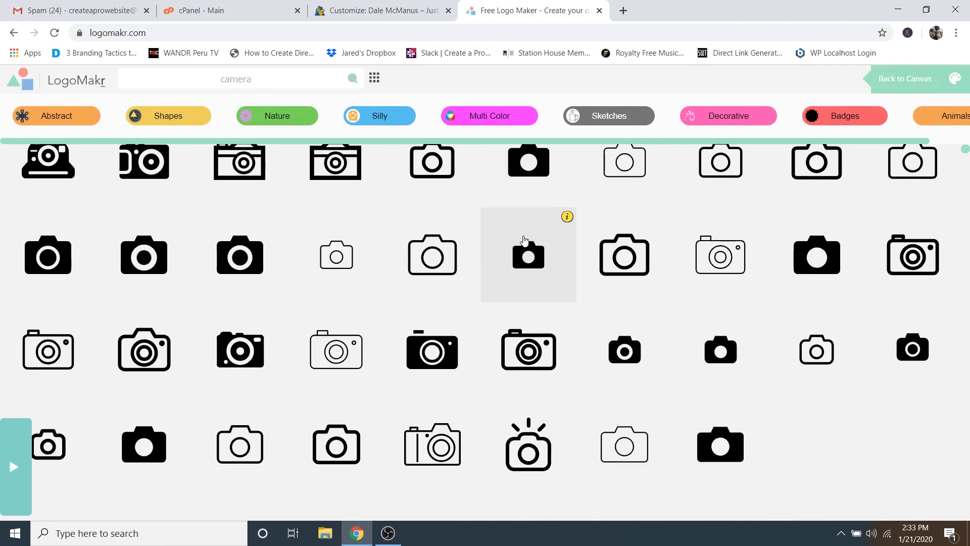
pyautogui.scroll(-8, 524, 239)
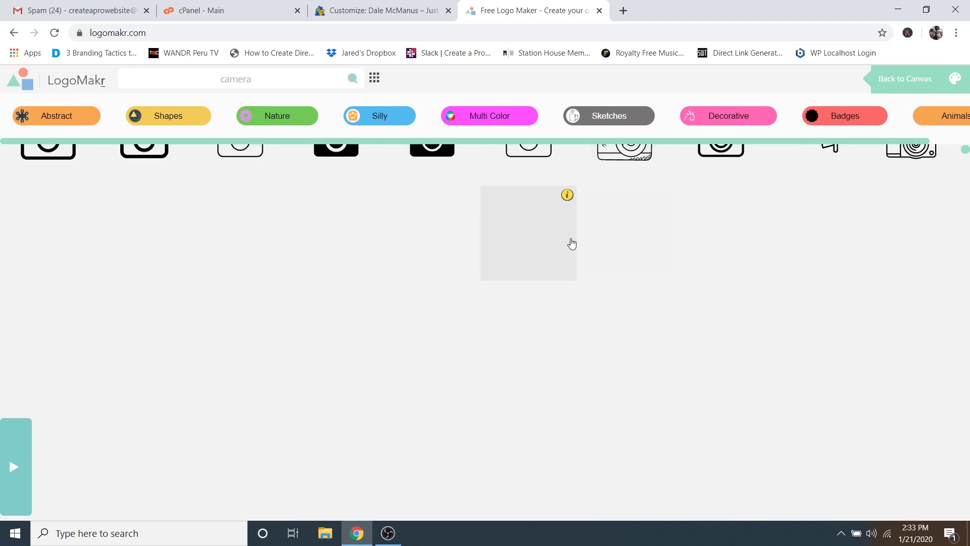
pyautogui.scroll(-5, 572, 243)
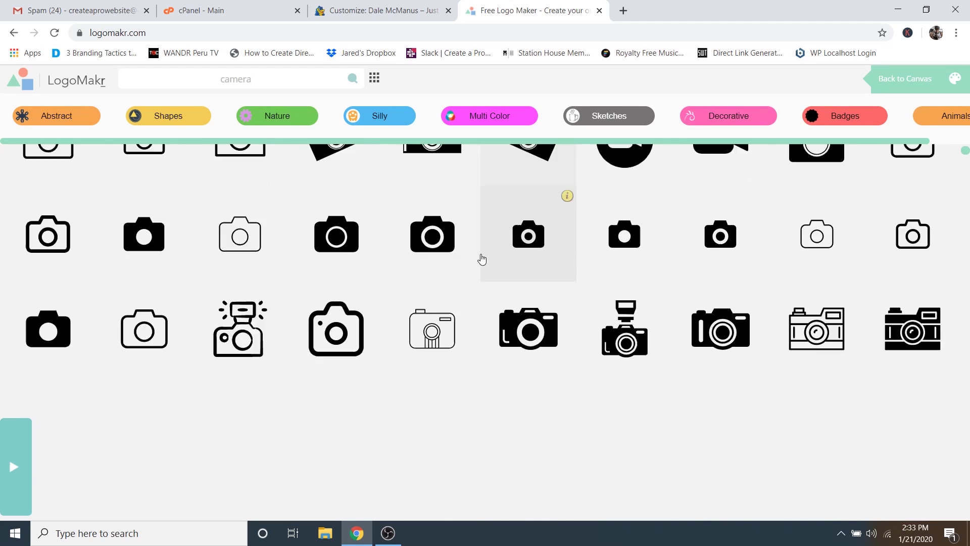
pyautogui.scroll(-10, 482, 259)
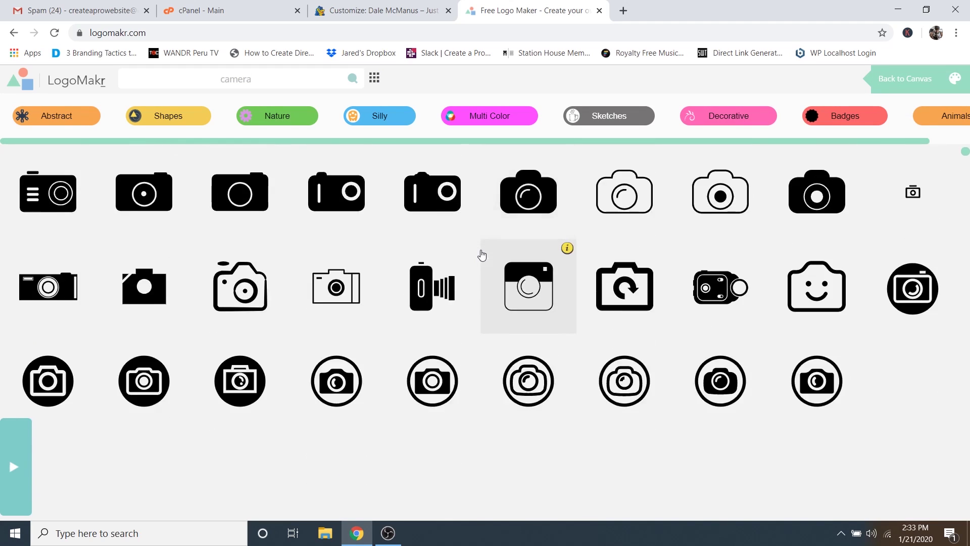
pyautogui.scroll(-8, 482, 255)
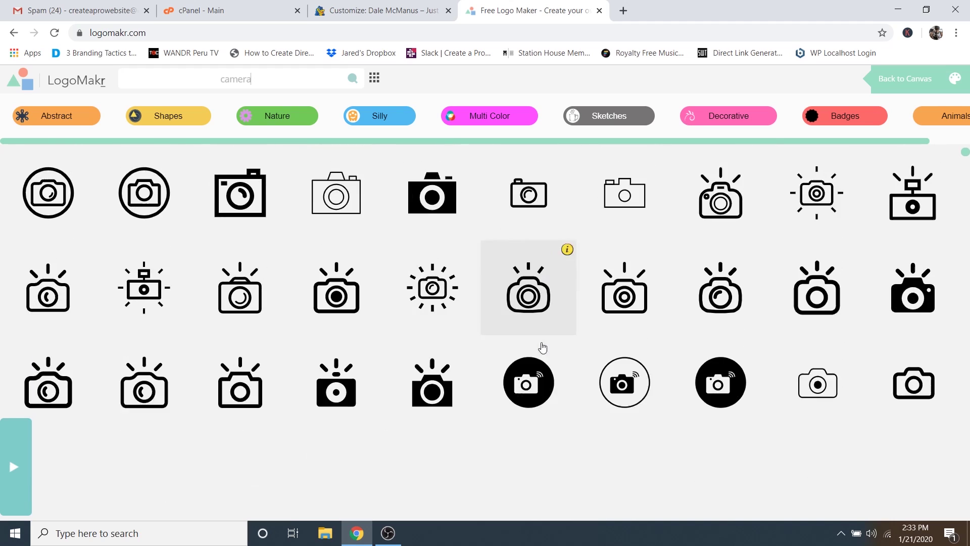
pyautogui.scroll(-3, 543, 348)
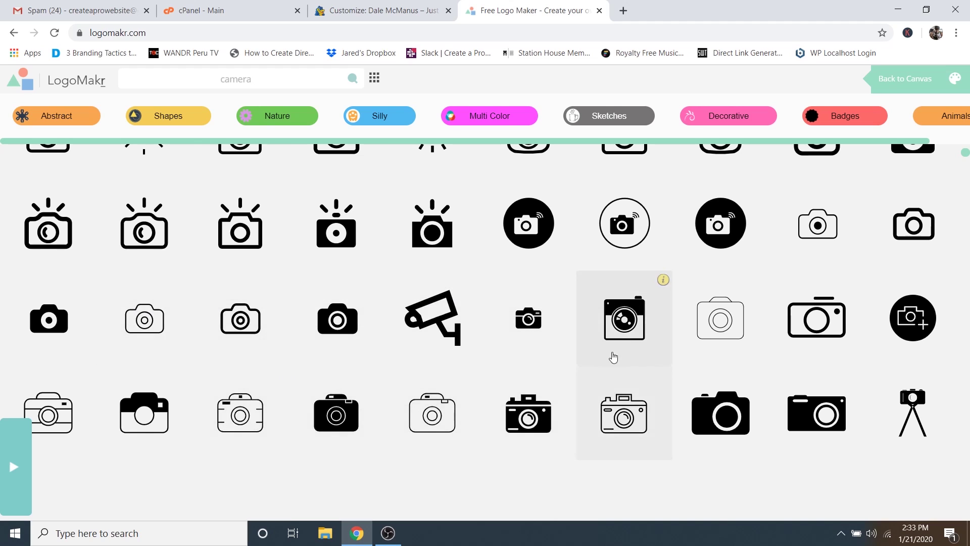
pyautogui.click(637, 324)
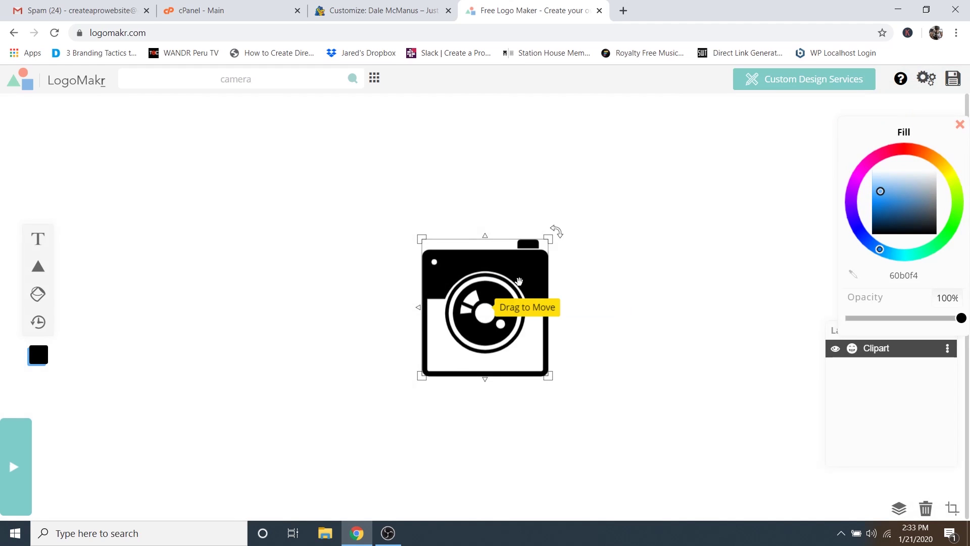
# - Move the camera graphic to the canvas's left side and shrink it to a smaller icon
pyautogui.moveTo(492, 277); pyautogui.dragTo(210, 318)
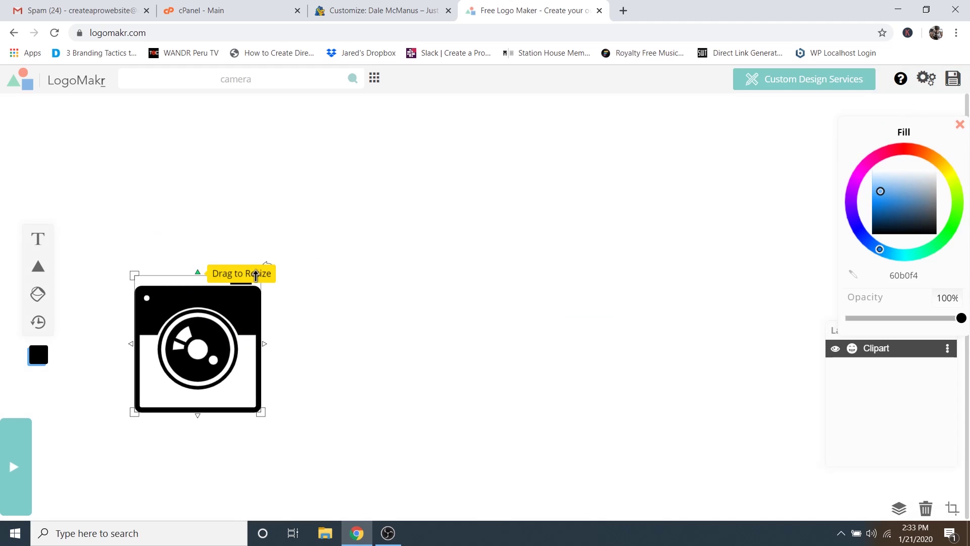
pyautogui.moveTo(260, 274); pyautogui.dragTo(232, 313)
pyautogui.moveTo(203, 359); pyautogui.dragTo(216, 300)
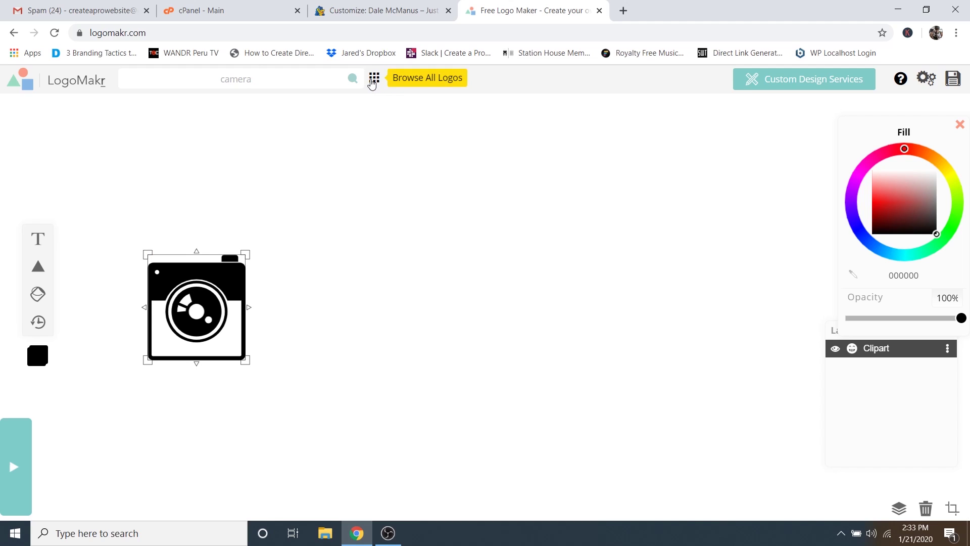
# - Browse the graphics library from the Abstract collection through to the Nature icons
pyautogui.click(374, 79)
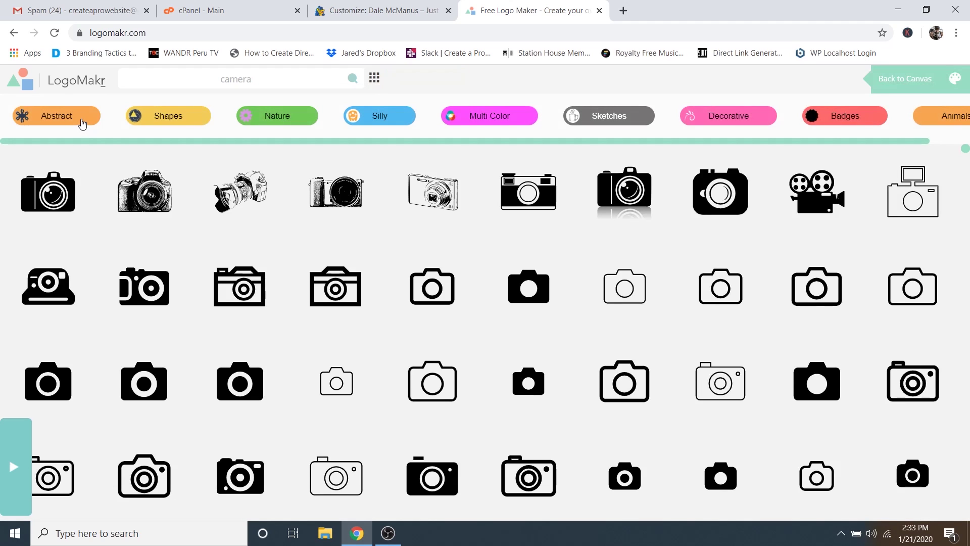
pyautogui.click(81, 124)
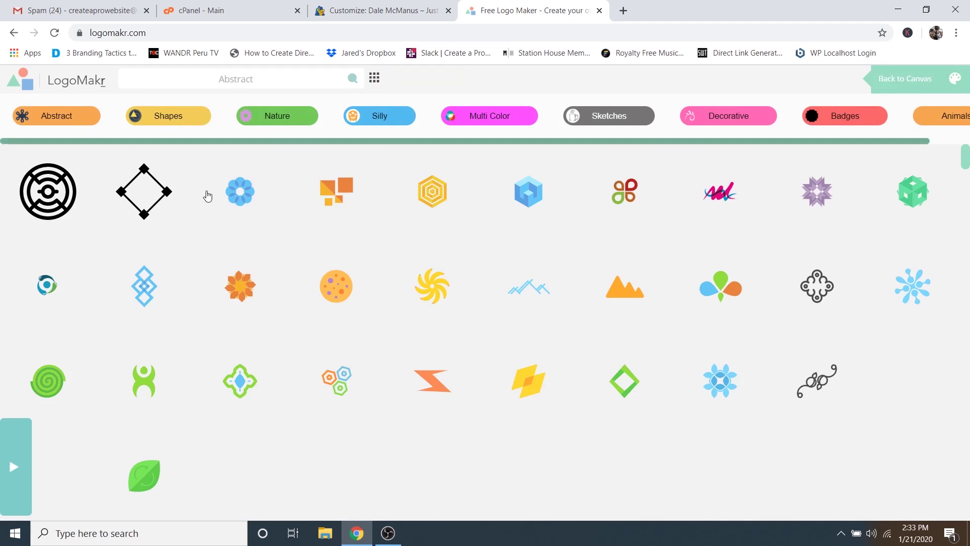
pyautogui.scroll(-6, 522, 298)
pyautogui.scroll(-5, 470, 286)
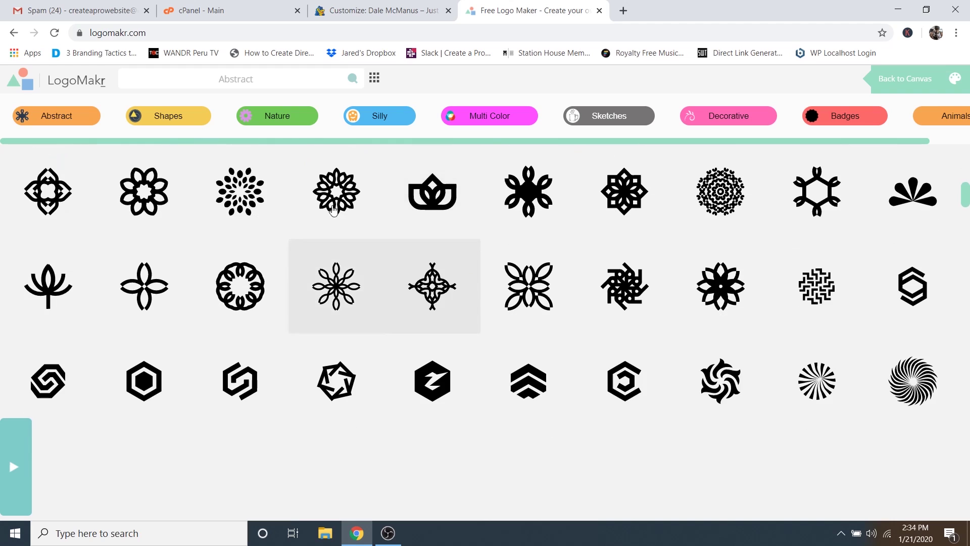
pyautogui.click(292, 123)
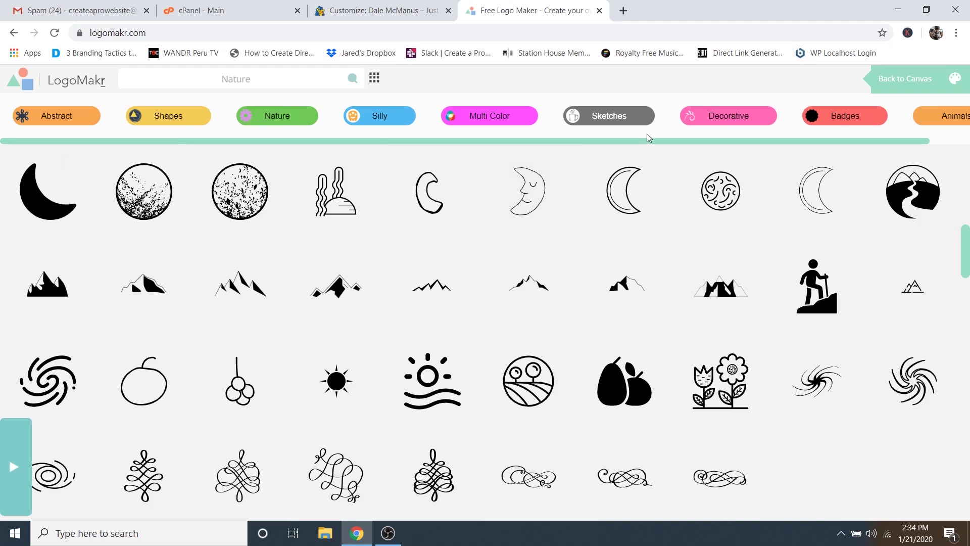
pyautogui.scroll(-2, 483, 250)
pyautogui.scroll(-15, 483, 250)
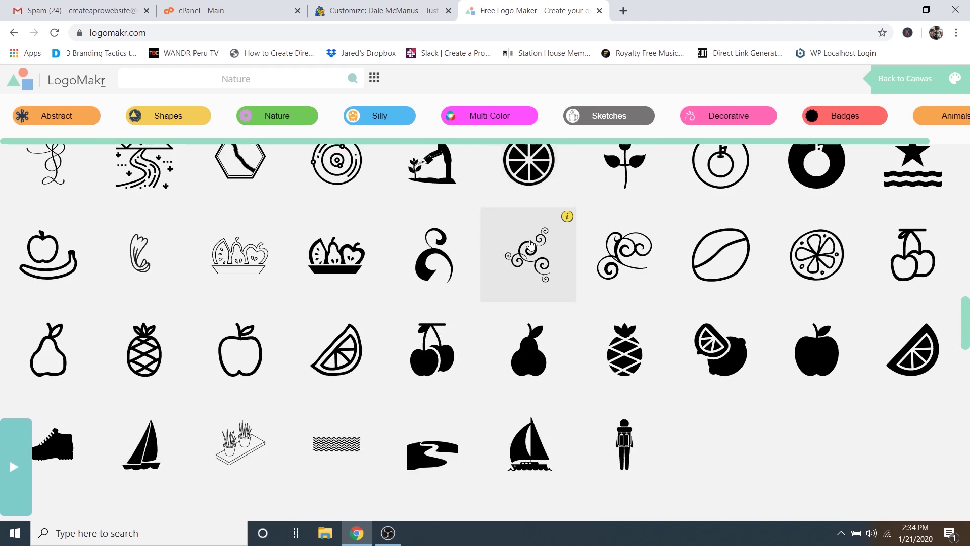
pyautogui.scroll(-6, 529, 247)
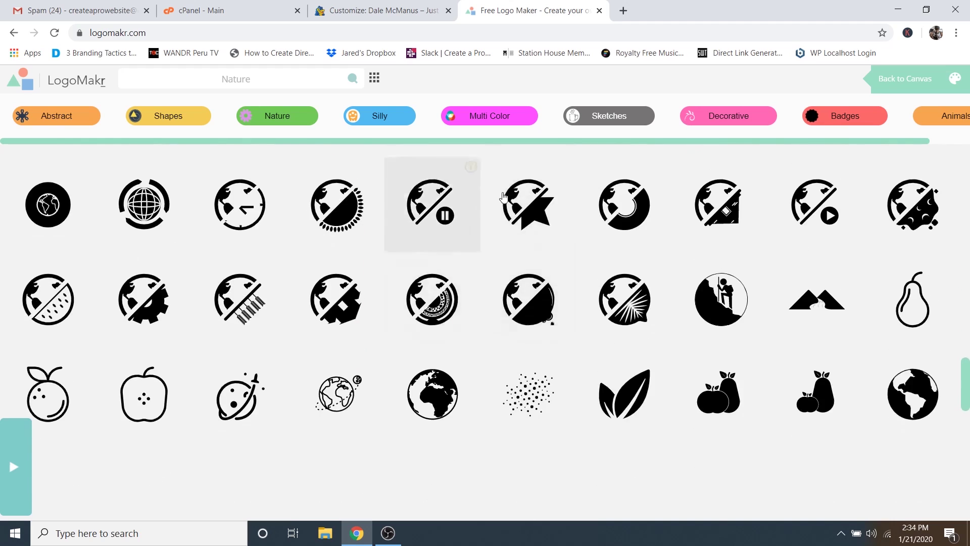
pyautogui.scroll(1, 501, 103)
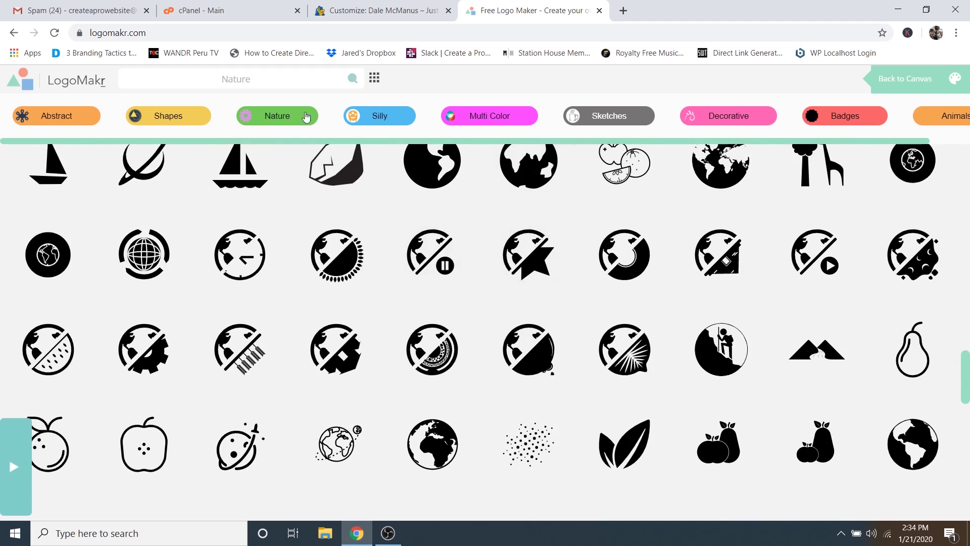
pyautogui.scroll(15, 429, 283)
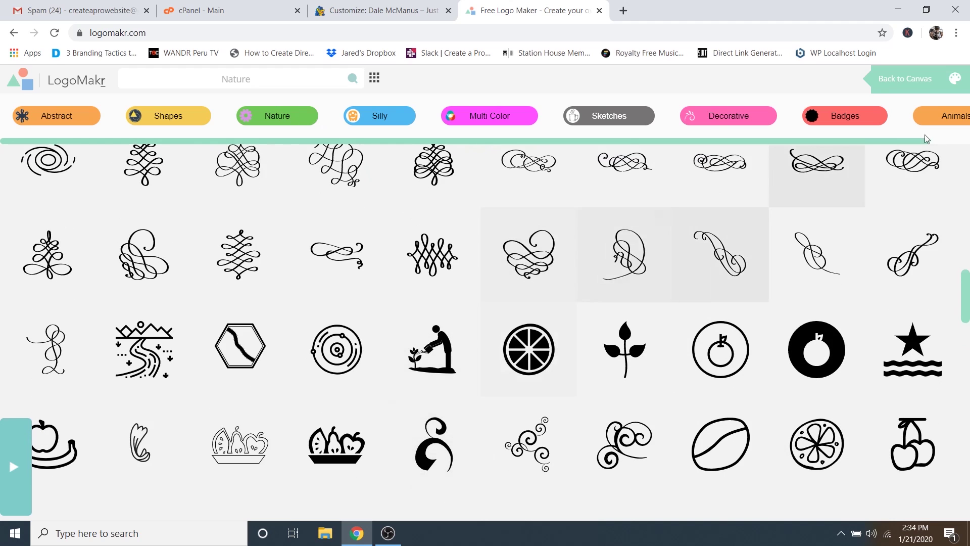
# - Back on the canvas, try orange and pink fills on the camera, then restore black 000000
pyautogui.click(897, 81)
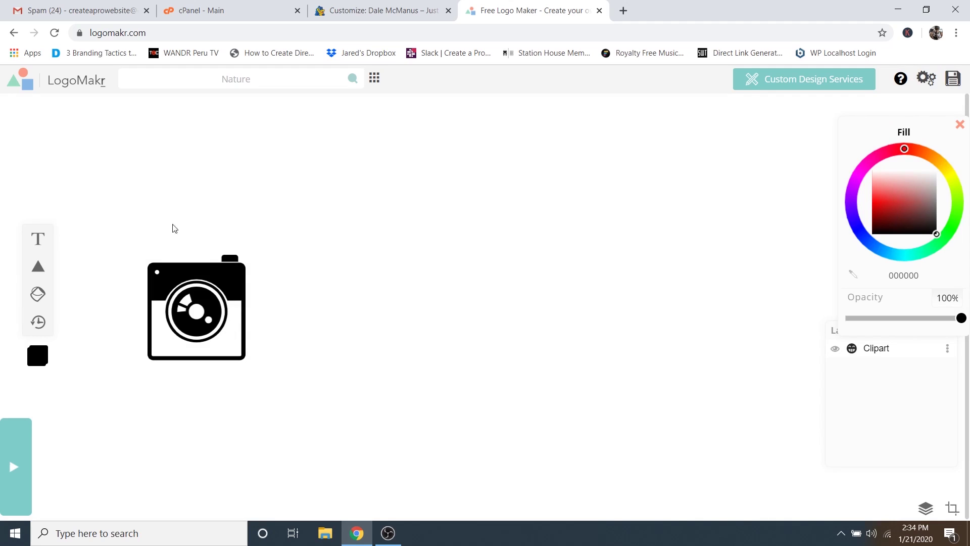
pyautogui.click(198, 299)
pyautogui.moveTo(897, 156); pyautogui.dragTo(875, 160)
pyautogui.moveTo(899, 194)
pyautogui.mouseDown()
pyautogui.moveTo(895, 215)
pyautogui.moveTo(890, 180)
pyautogui.moveTo(896, 212)
pyautogui.mouseUp()
pyautogui.moveTo(883, 157)
pyautogui.mouseDown()
pyautogui.moveTo(886, 186)
pyautogui.moveTo(873, 199)
pyautogui.moveTo(914, 184)
pyautogui.moveTo(910, 246)
pyautogui.mouseUp()
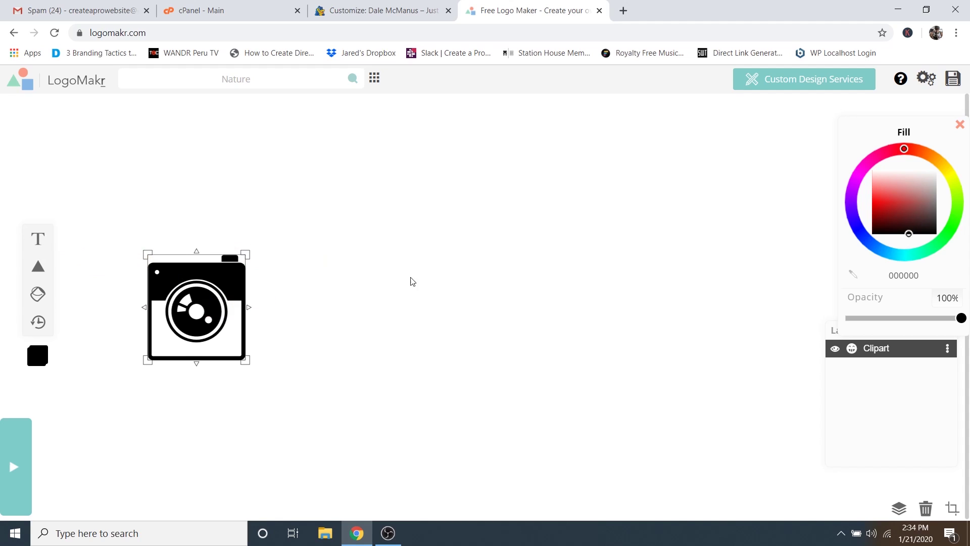
# - Add a black text layer with the owner's name and try the Fun & Funky Bangers font
pyautogui.click(40, 243)
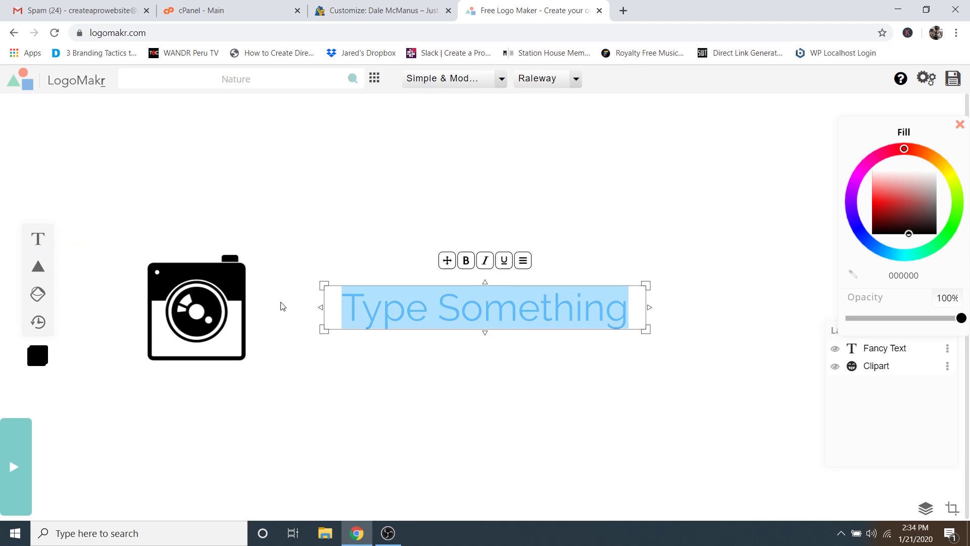
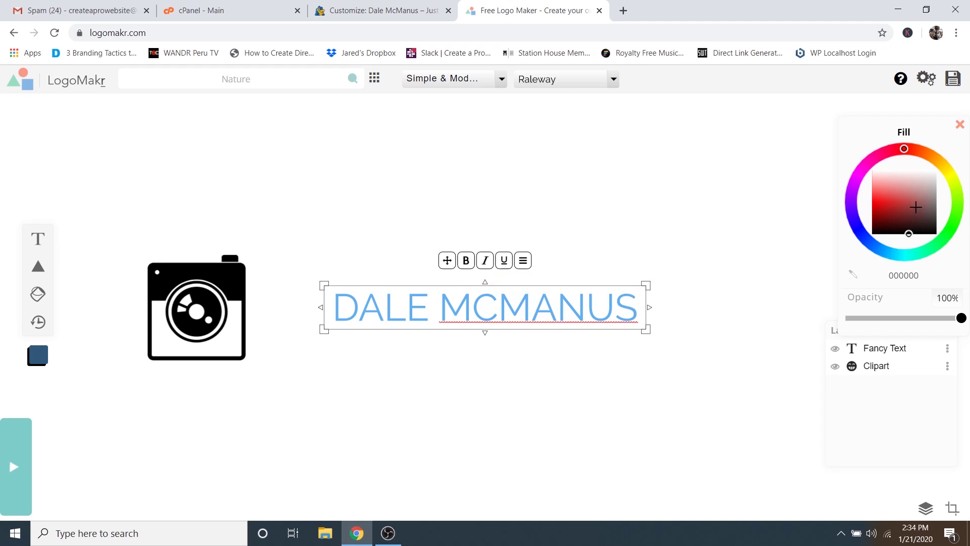
pyautogui.moveTo(910, 197); pyautogui.dragTo(899, 251)
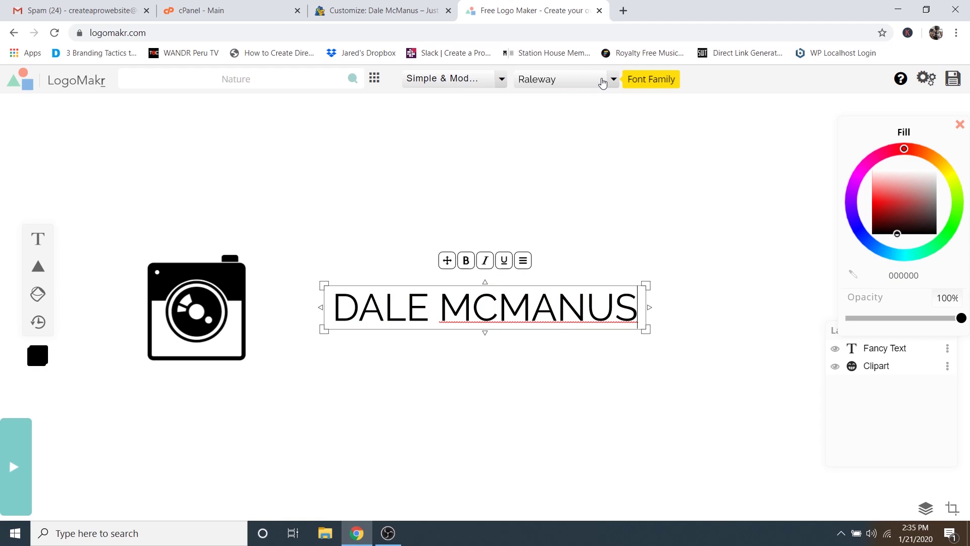
pyautogui.click(492, 83)
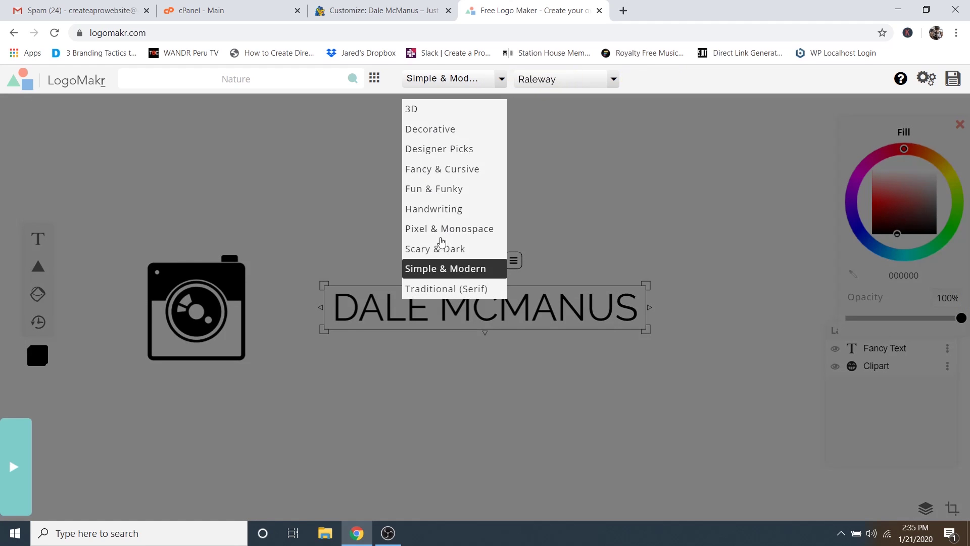
pyautogui.click(446, 194)
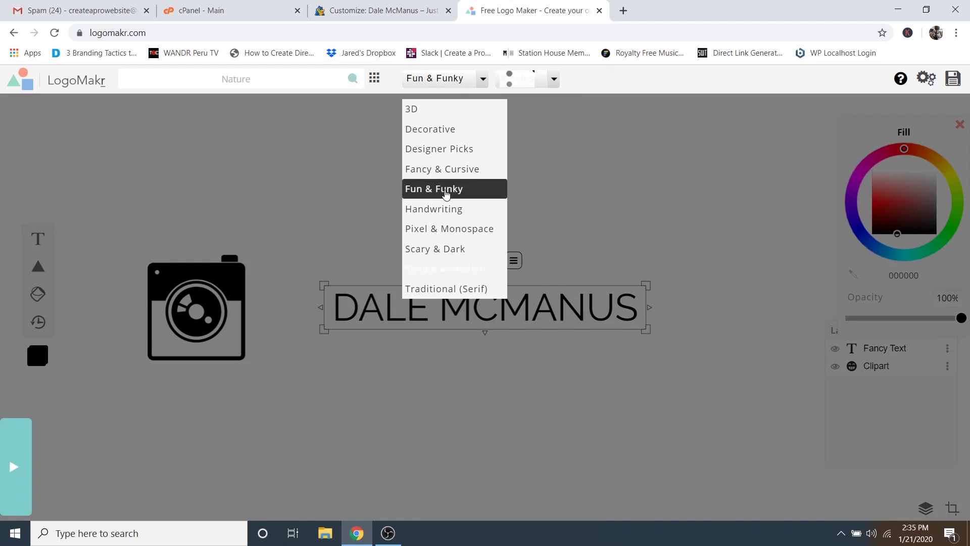
pyautogui.click(595, 81)
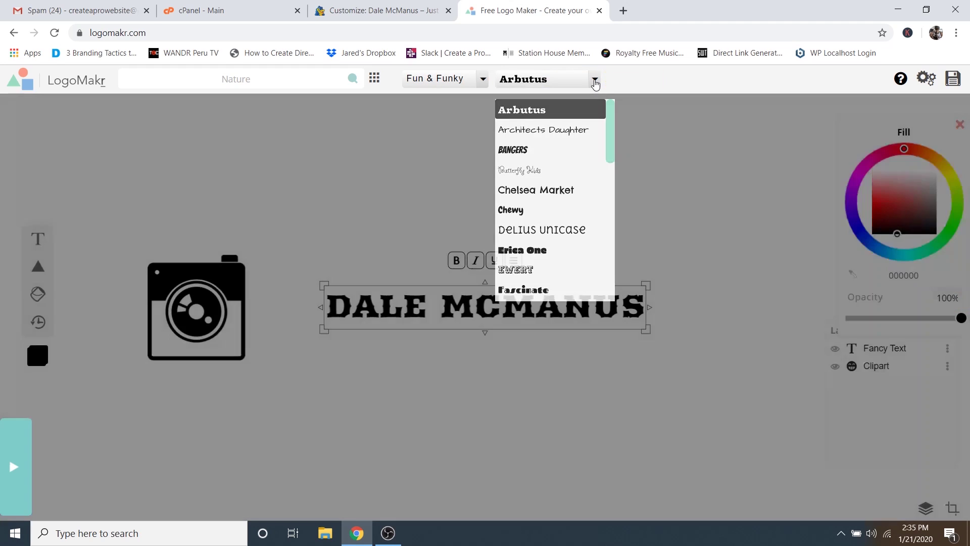
pyautogui.click(520, 155)
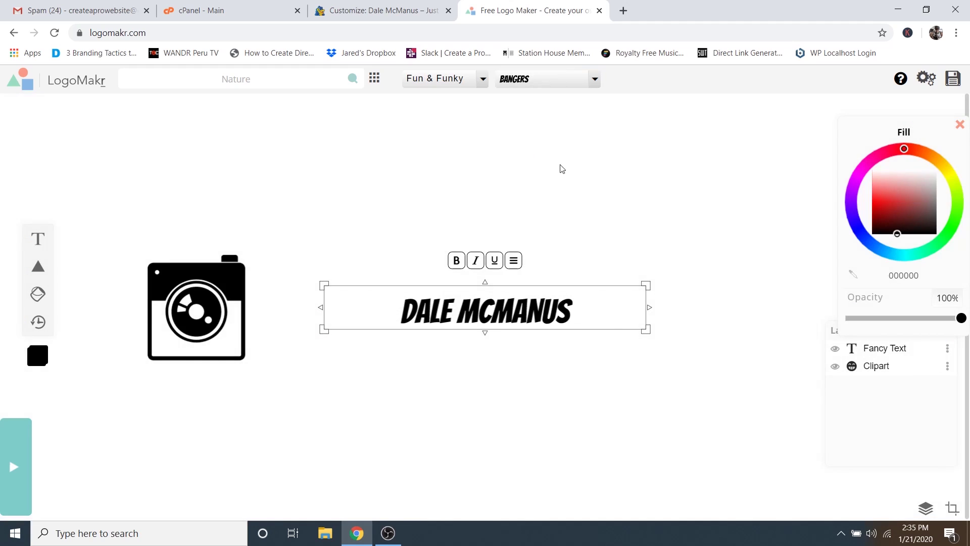
# - Switch the name text to the Capriola font from the Simple & Modern category
pyautogui.click(595, 79)
pyautogui.scroll(-10, 569, 187)
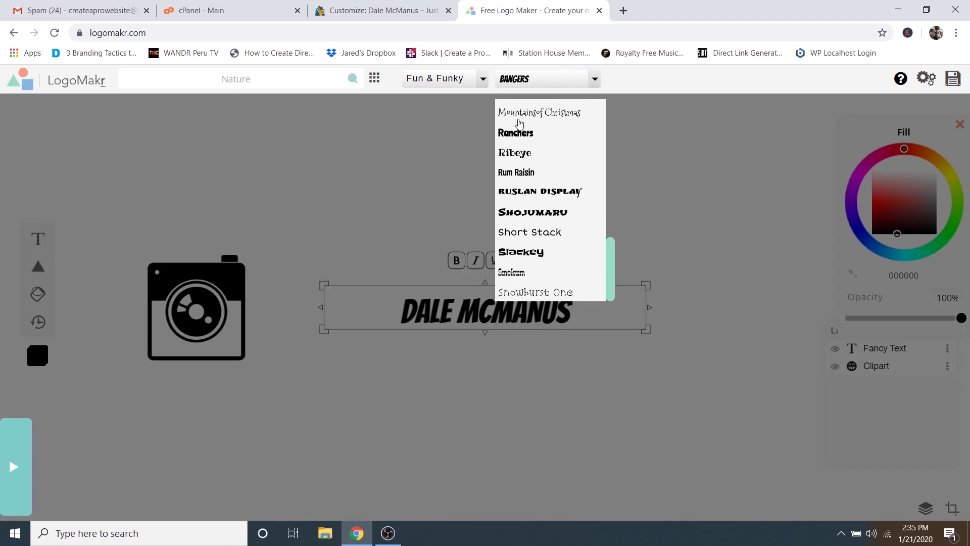
pyautogui.click(466, 80)
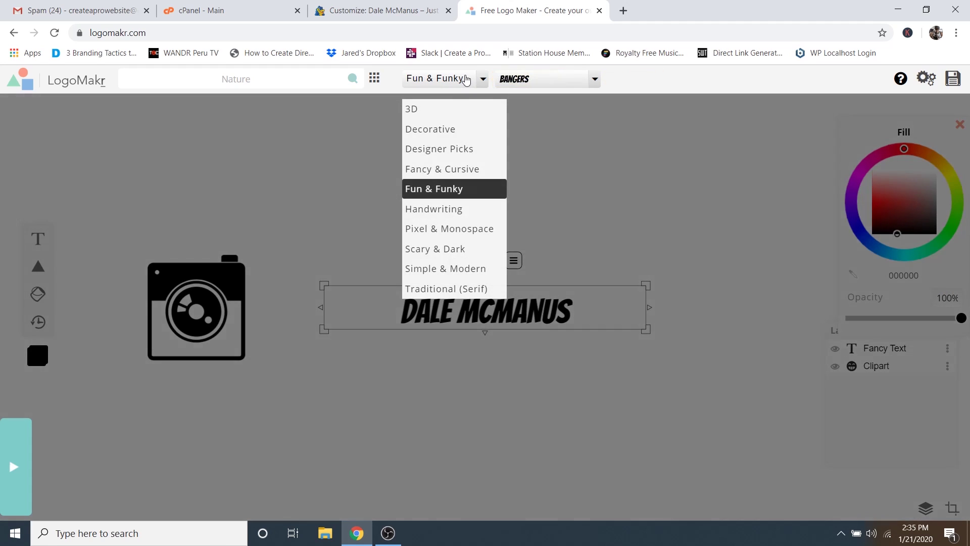
pyautogui.click(455, 269)
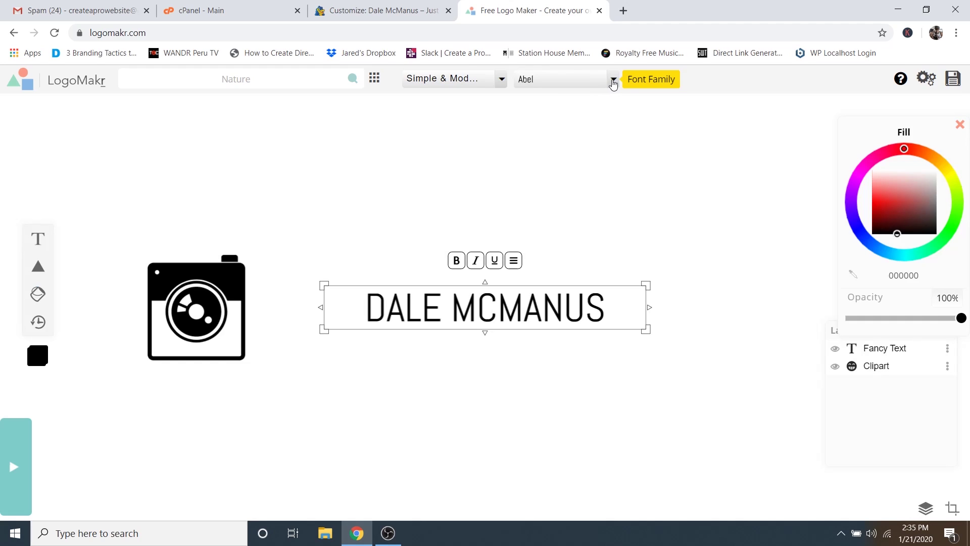
pyautogui.click(605, 81)
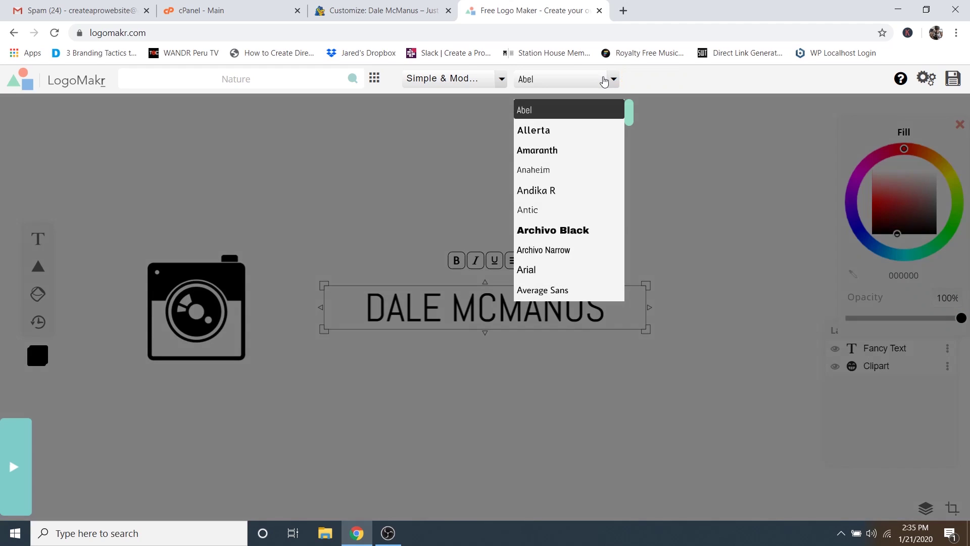
pyautogui.scroll(-1, 598, 153)
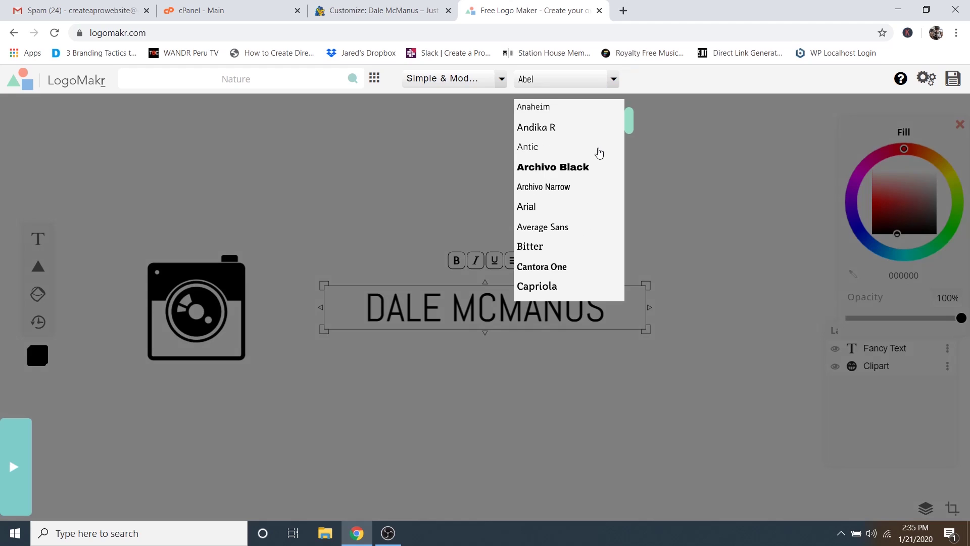
pyautogui.scroll(-2, 600, 153)
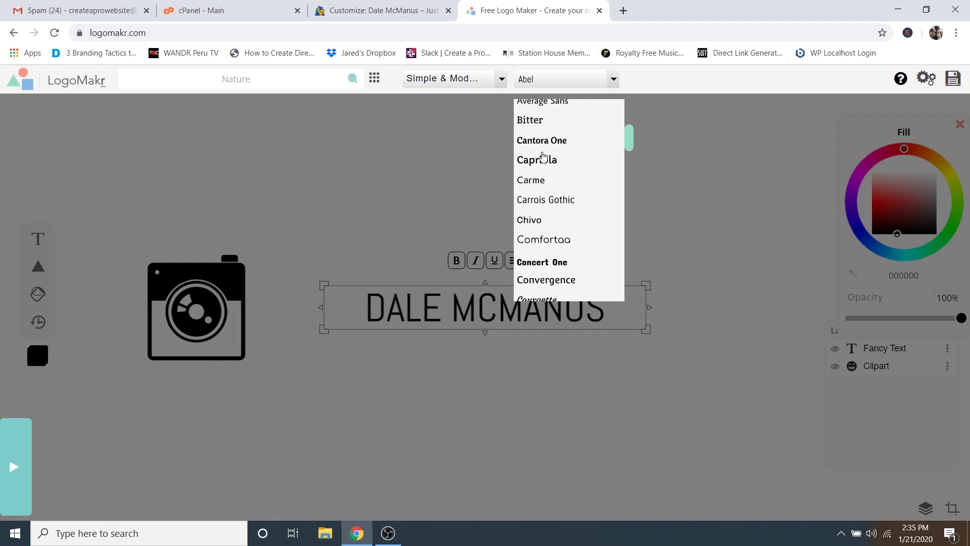
pyautogui.click(543, 157)
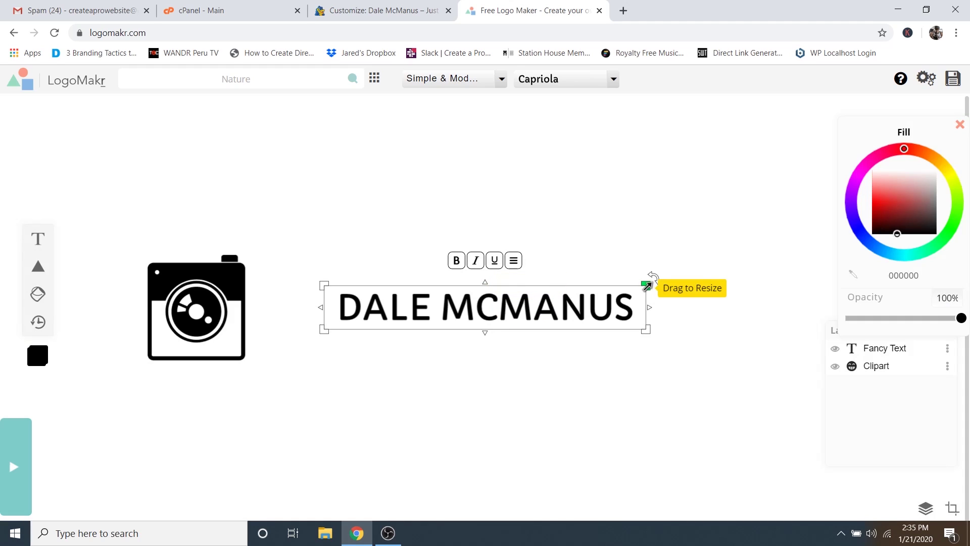
# - Enlarge the name text and shrink the camera icon, placing it to the text's left
pyautogui.moveTo(647, 286); pyautogui.dragTo(837, 237)
pyautogui.moveTo(746, 258); pyautogui.dragTo(684, 297)
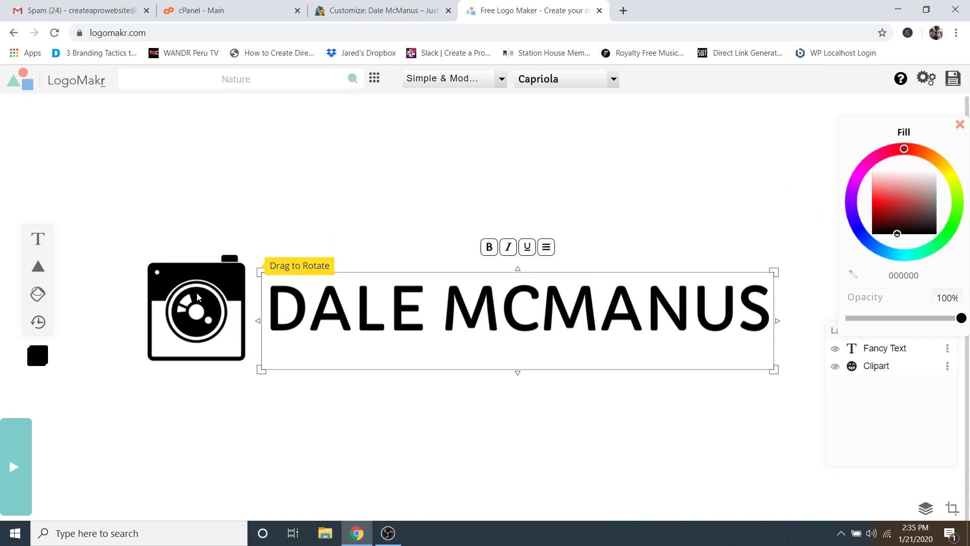
pyautogui.moveTo(195, 295); pyautogui.dragTo(202, 286)
pyautogui.moveTo(252, 247); pyautogui.dragTo(217, 275)
pyautogui.moveTo(195, 311); pyautogui.dragTo(205, 292)
# - Try centering an enlarged camera icon above the name text
pyautogui.click(402, 239)
pyautogui.click(516, 303)
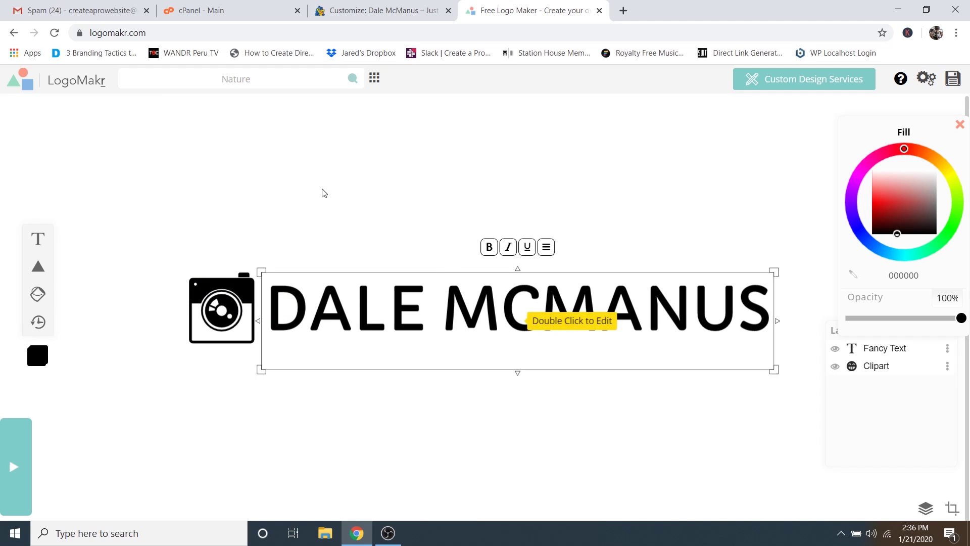
pyautogui.moveTo(222, 309); pyautogui.dragTo(517, 224)
pyautogui.moveTo(552, 186); pyautogui.dragTo(644, 135)
pyautogui.moveTo(556, 160); pyautogui.dragTo(501, 164)
# - Move text and camera together, then undo back to the camera beside the text
pyautogui.hotkey('ctrl', 'a')
pyautogui.moveTo(516, 233); pyautogui.dragTo(448, 284)
pyautogui.click(696, 225)
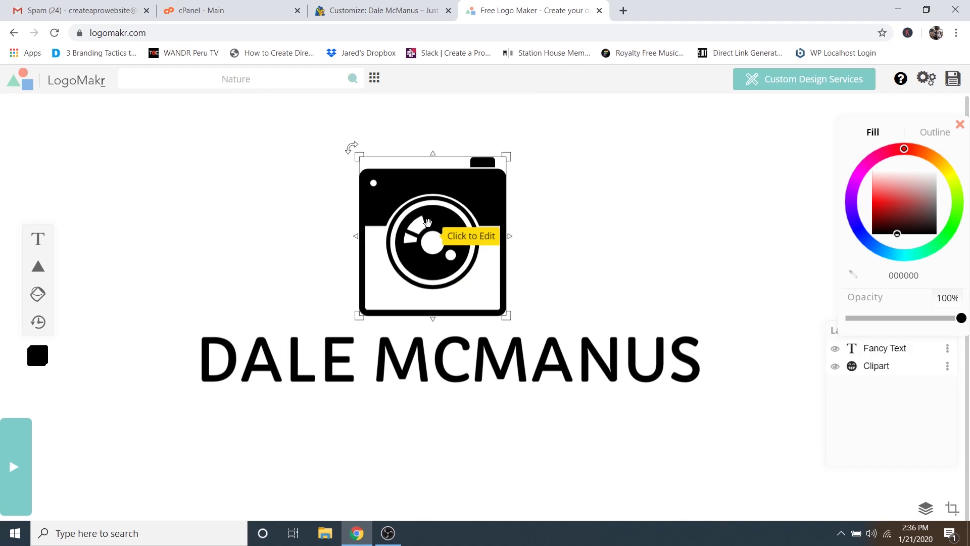
pyautogui.hotkey('ctrl', 'z')
pyautogui.hotkey('ctrl', 'z')
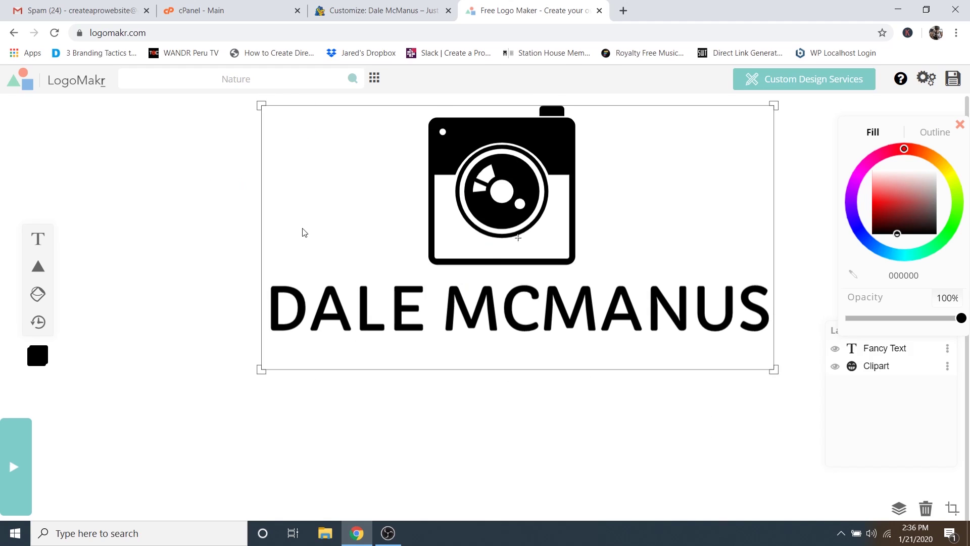
pyautogui.hotkey('ctrl', 'z')
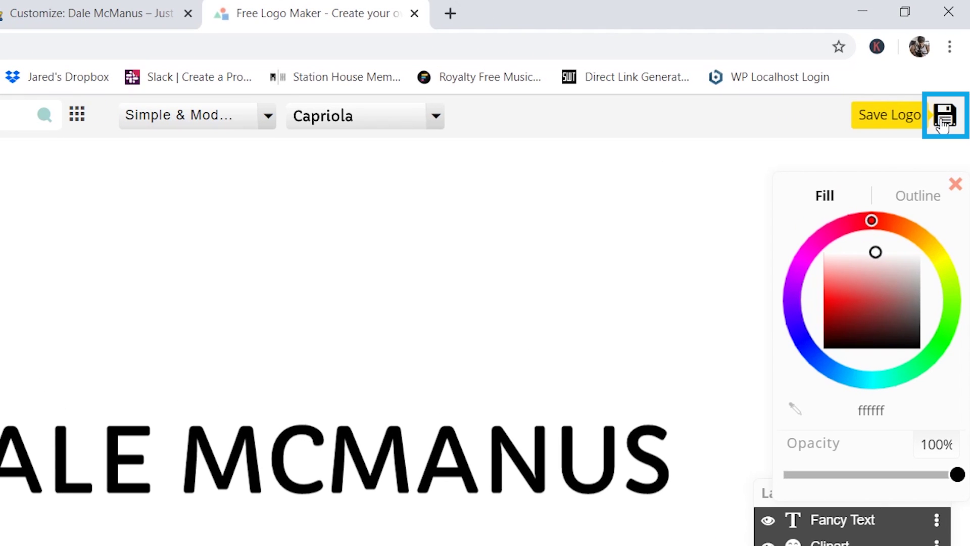
# - Download the logo as low-resolution LogoMakr_35RDmZ.png and go back to the WordPress Customizer
pyautogui.click(944, 116)
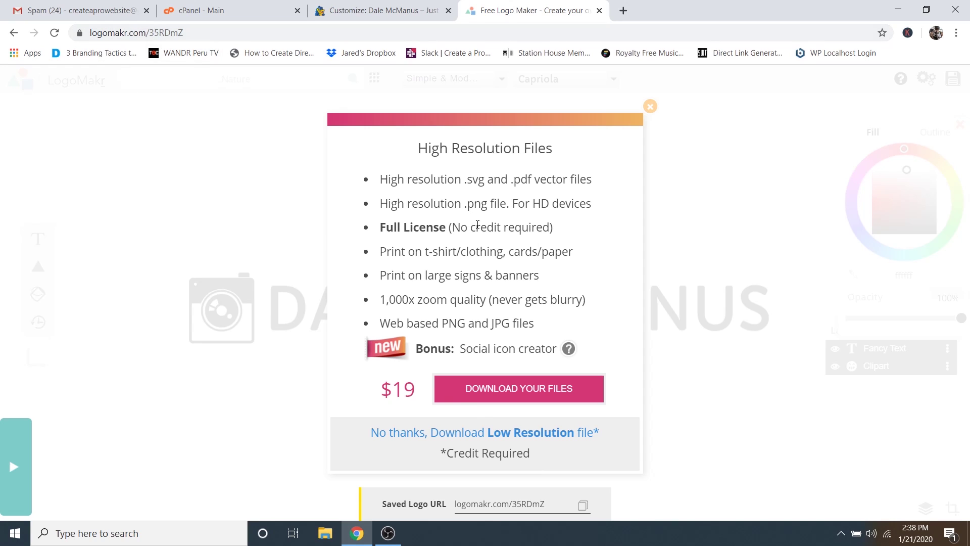
pyautogui.click(473, 437)
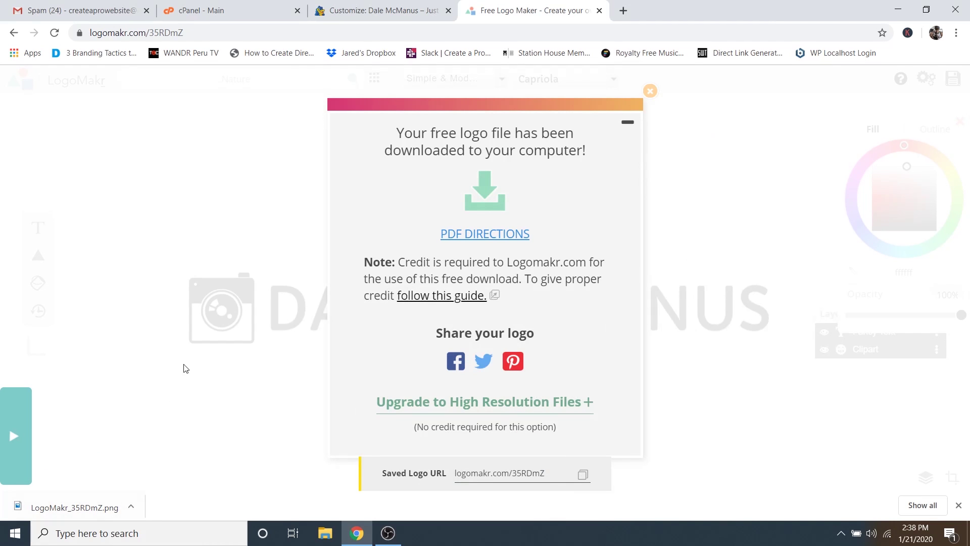
pyautogui.click(365, 5)
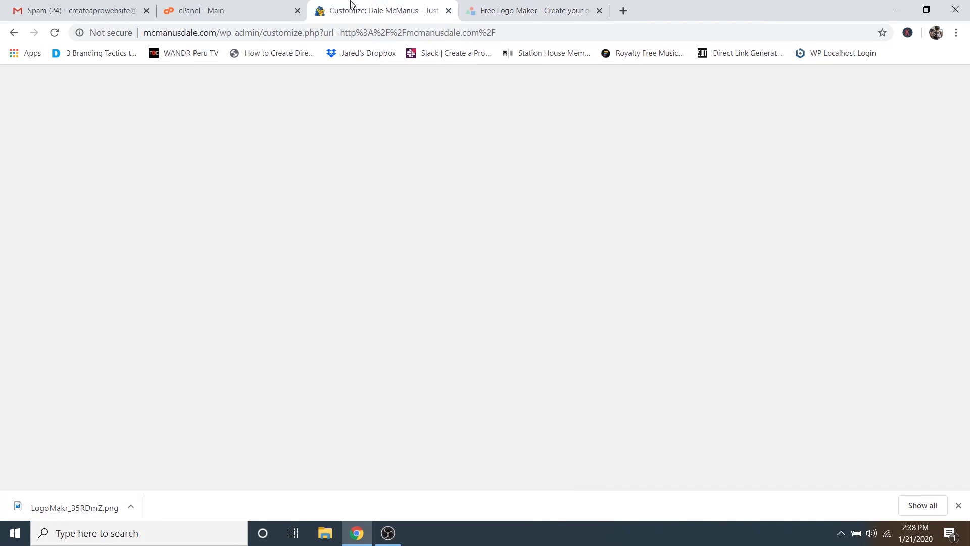
# - Close the mail and cPanel tabs and upload Logo.png (400×88) as the site logo
pyautogui.click(146, 11)
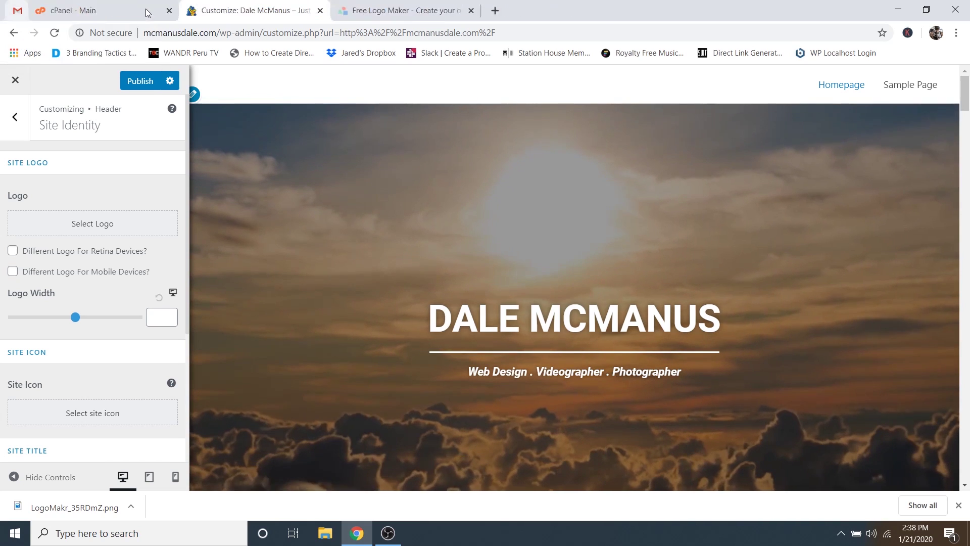
pyautogui.click(146, 11)
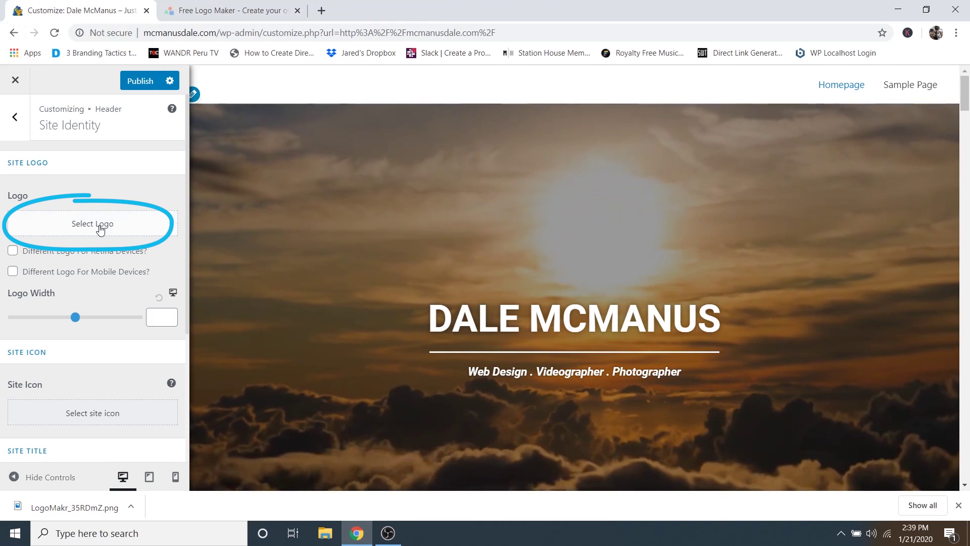
pyautogui.click(103, 227)
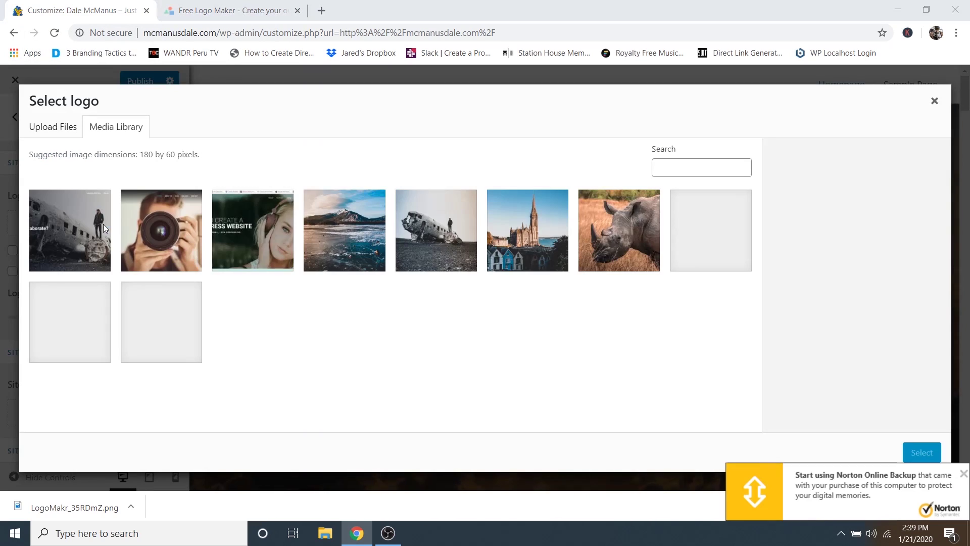
pyautogui.click(55, 131)
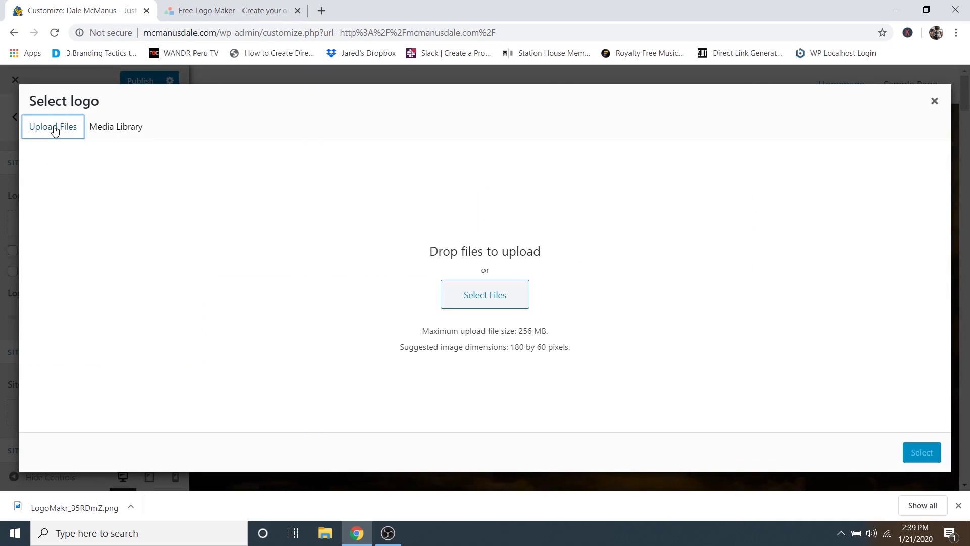
pyautogui.click(490, 302)
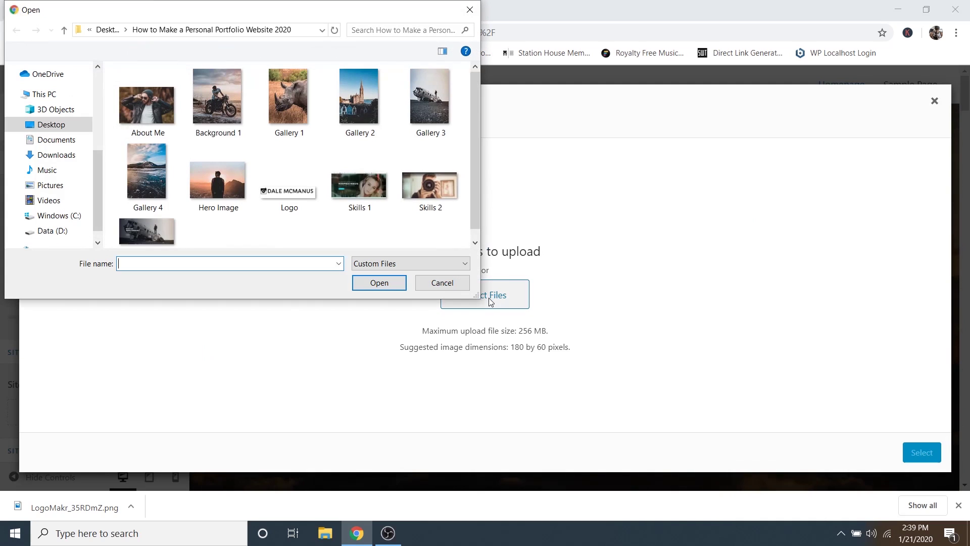
pyautogui.click(291, 197)
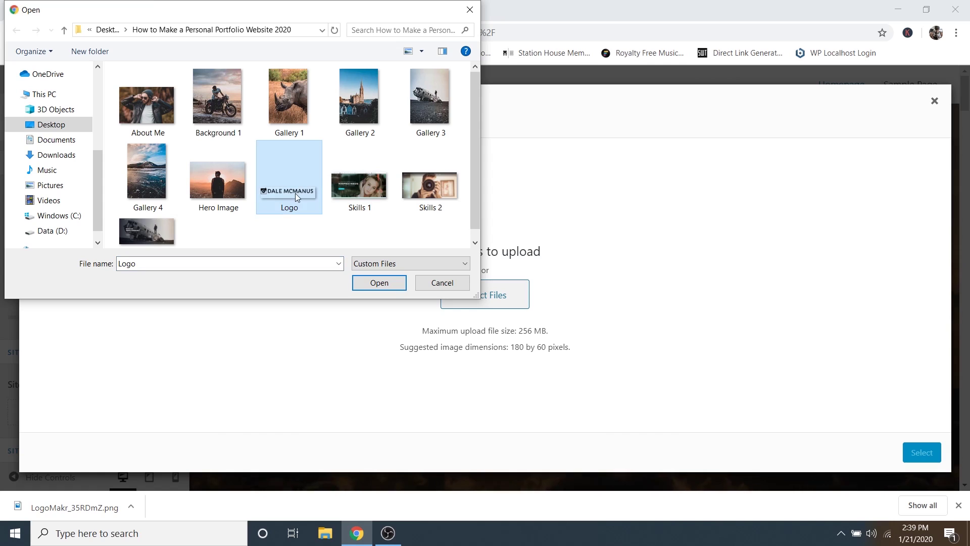
pyautogui.click(393, 284)
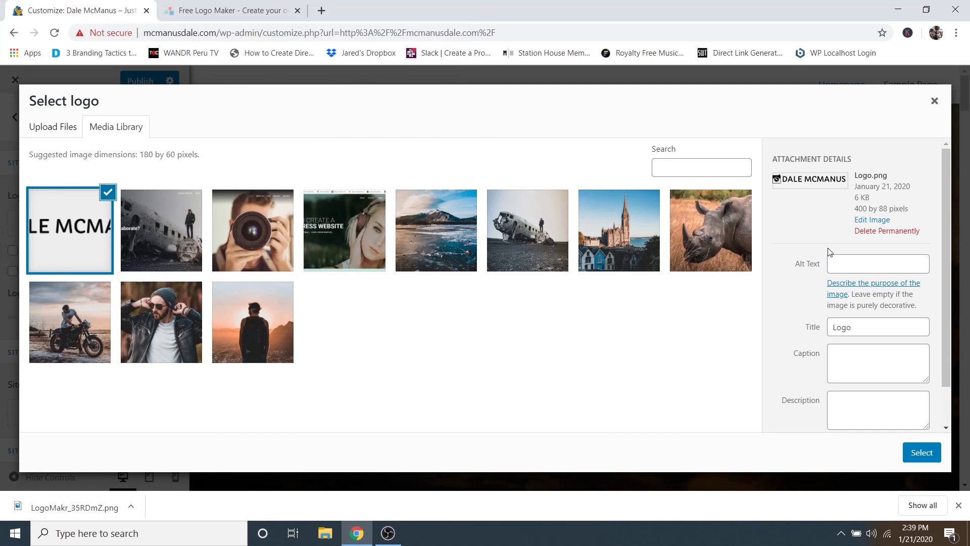
pyautogui.click(922, 452)
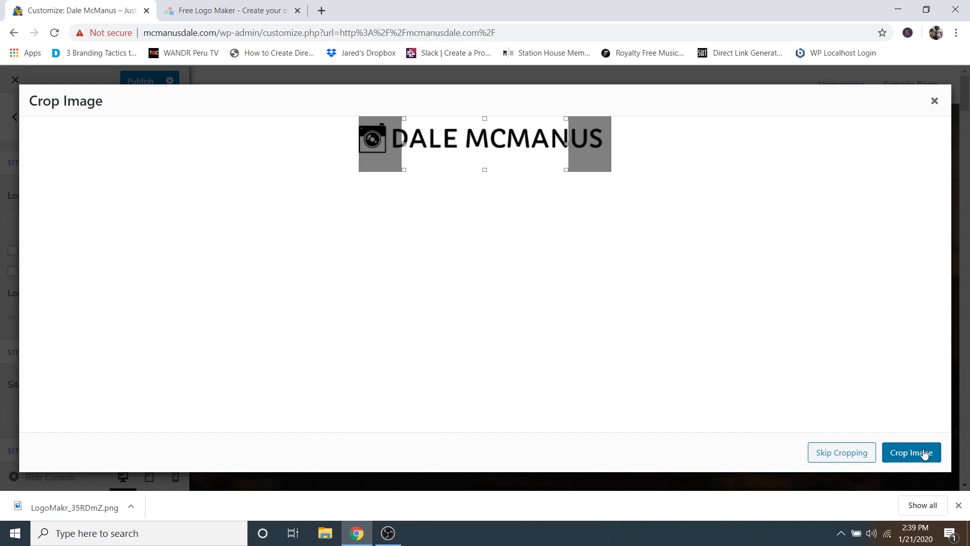
# - Crop the logo tightly around its right and bottom edges and apply it as the site logo
pyautogui.click(959, 505)
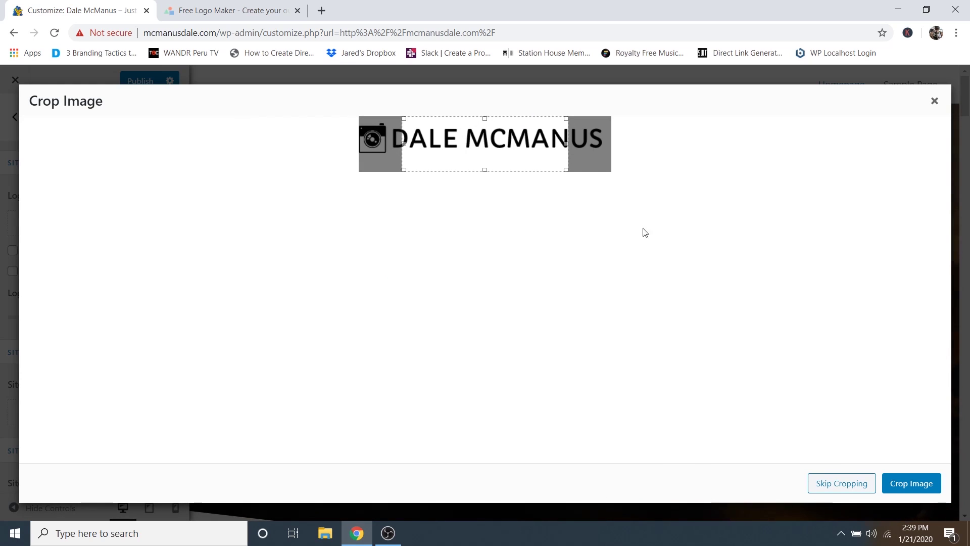
pyautogui.moveTo(567, 142); pyautogui.dragTo(621, 141)
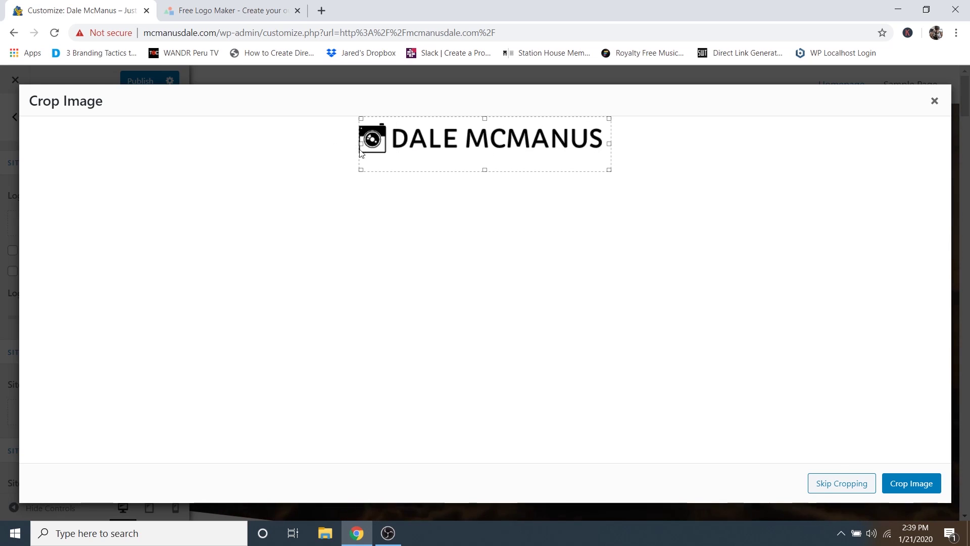
pyautogui.moveTo(484, 170); pyautogui.dragTo(485, 167)
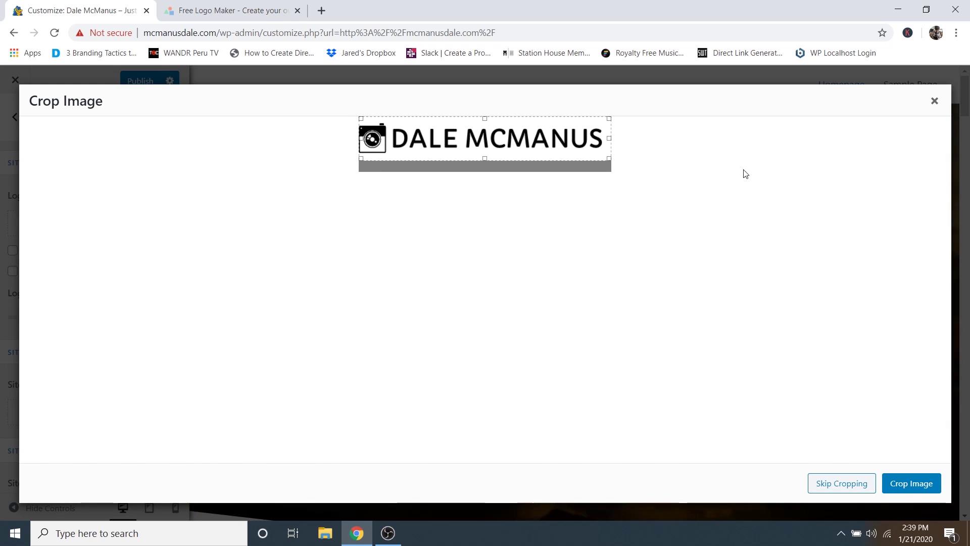
pyautogui.click(913, 484)
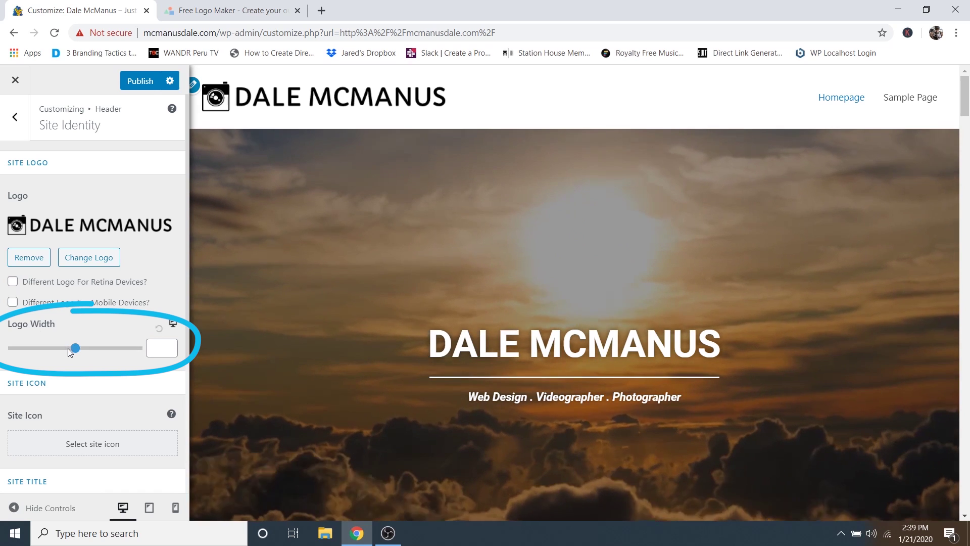
pyautogui.moveTo(77, 350); pyautogui.dragTo(57, 347)
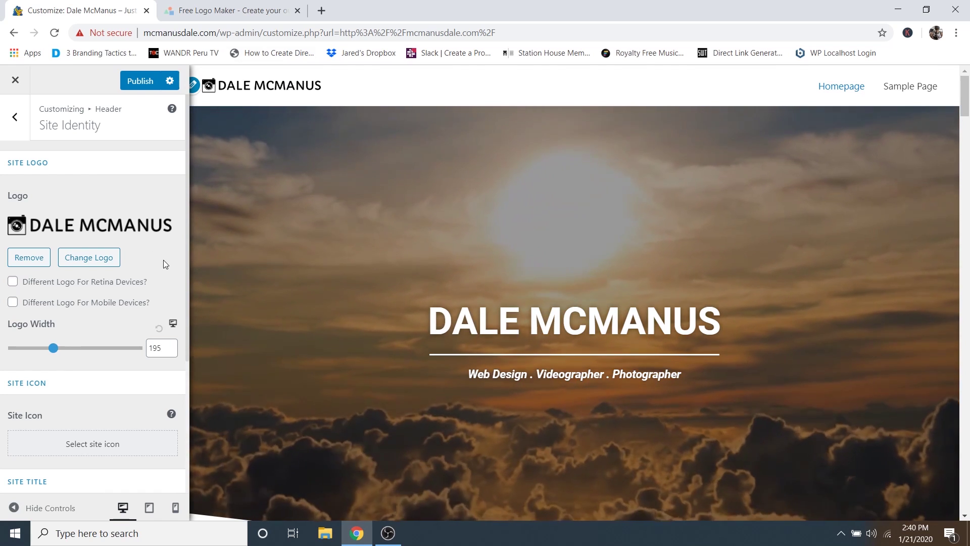
pyautogui.scroll(-3, 163, 259)
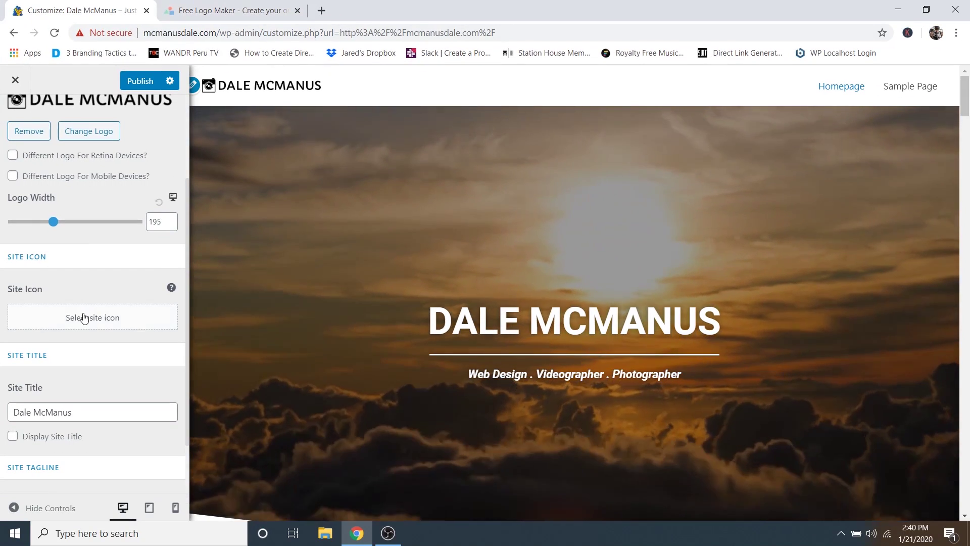
pyautogui.click(237, 14)
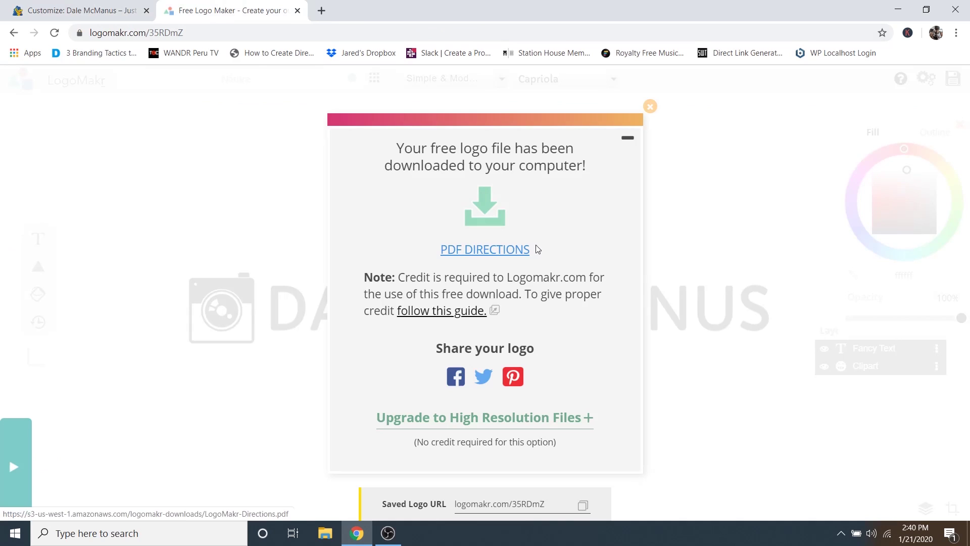
pyautogui.click(651, 110)
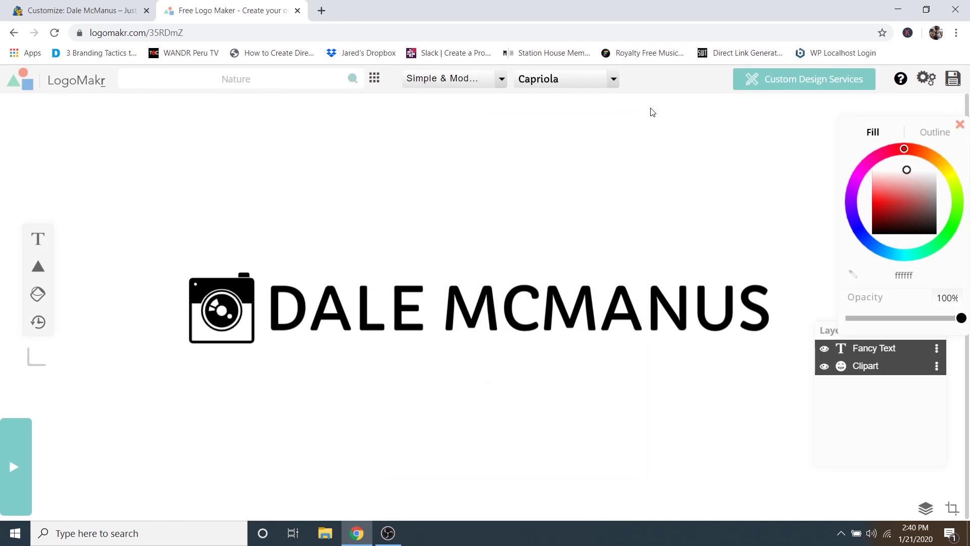
pyautogui.moveTo(601, 201); pyautogui.dragTo(466, 362)
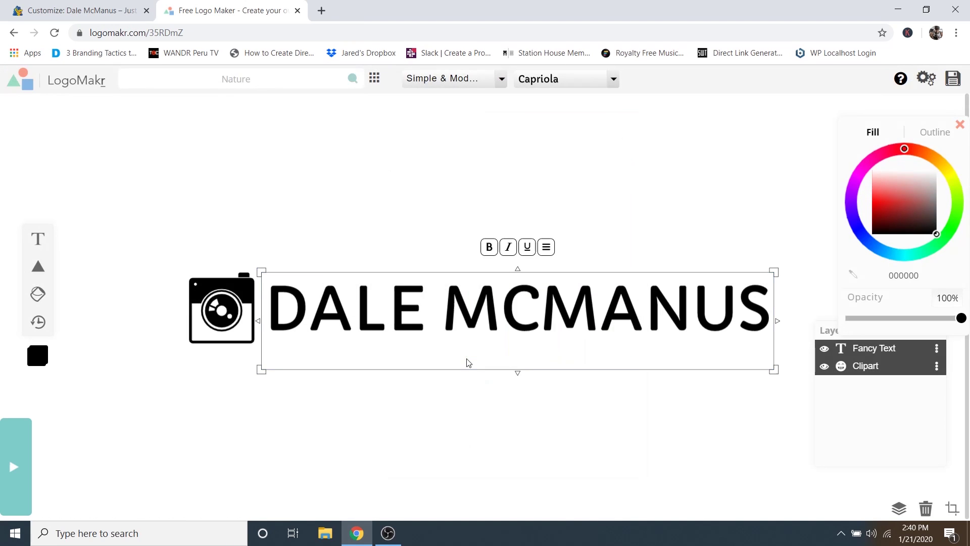
# - Delete the name text and enlarge the camera clipart to about 469 px wide on the canvas
pyautogui.press('Delete')
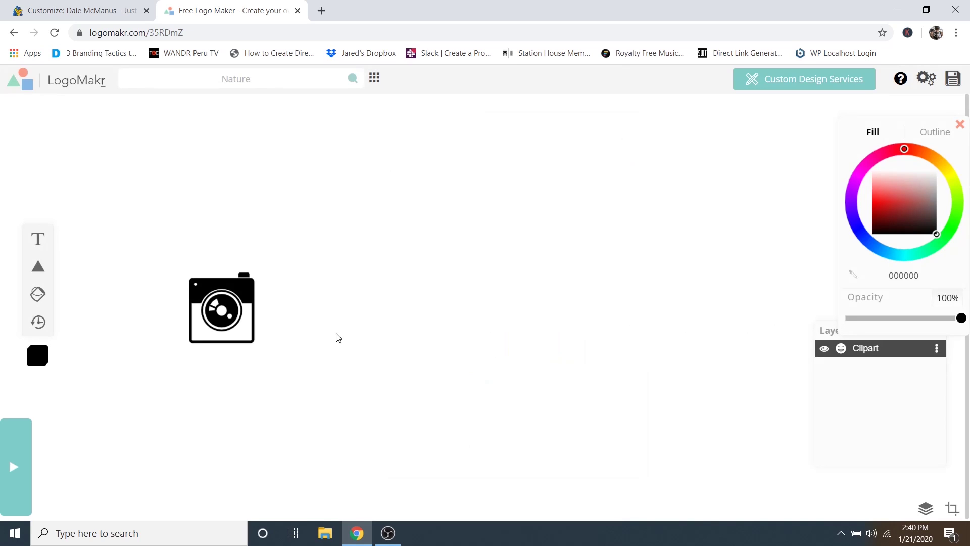
pyautogui.moveTo(218, 296); pyautogui.dragTo(677, 162)
pyautogui.moveTo(618, 186); pyautogui.dragTo(542, 243)
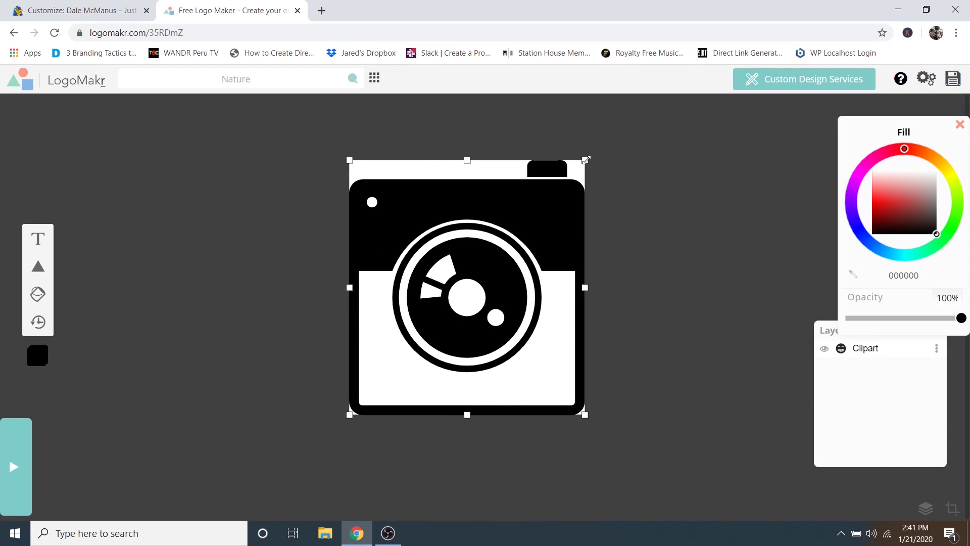
pyautogui.moveTo(586, 160); pyautogui.dragTo(641, 118)
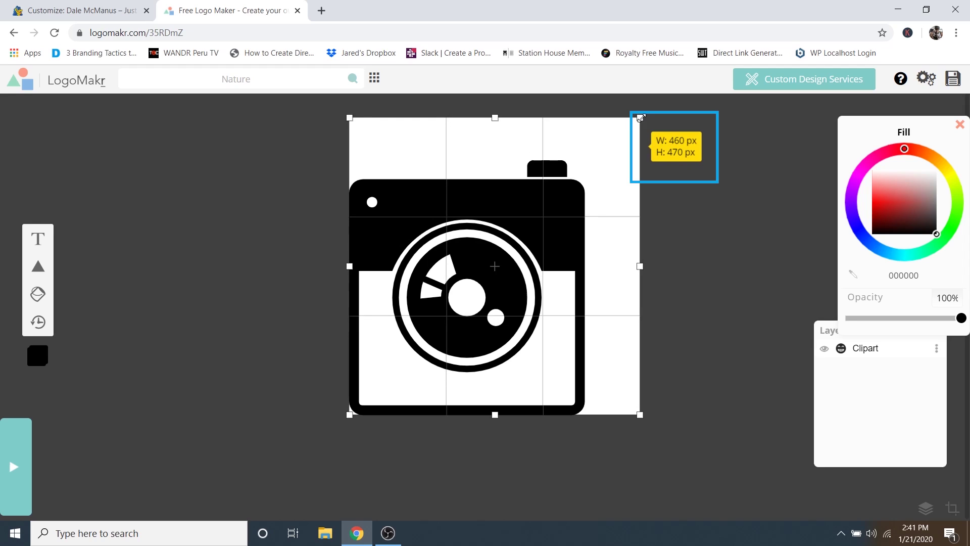
pyautogui.moveTo(640, 118); pyautogui.dragTo(596, 160)
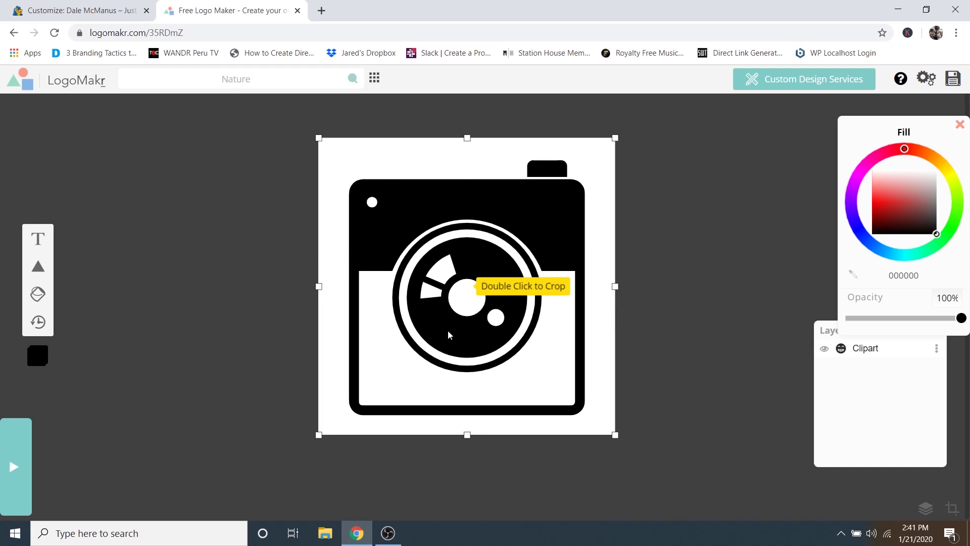
pyautogui.moveTo(386, 256); pyautogui.dragTo(387, 258)
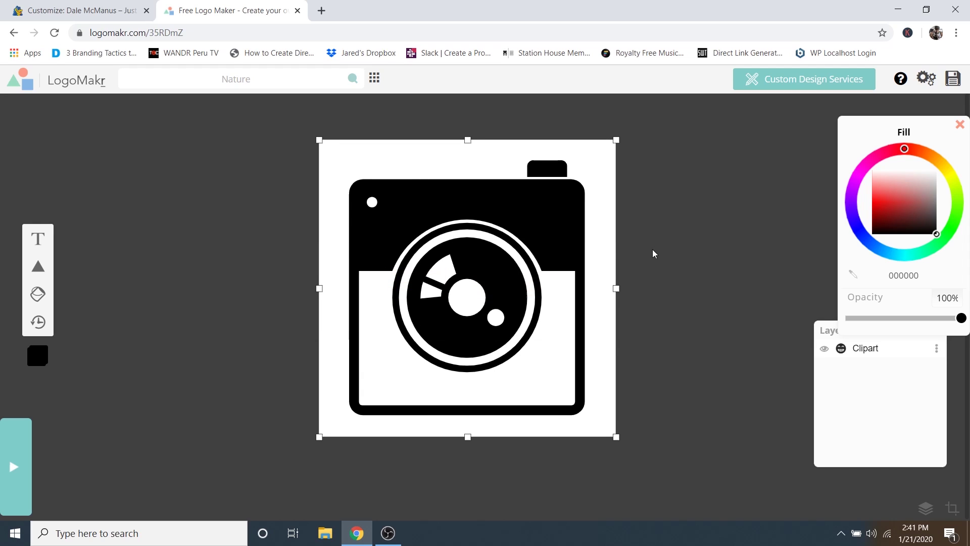
# - Remove the stray pasted copy of the camera clipart, leaving a single camera layer
pyautogui.hotkey('ctrl', 'v')
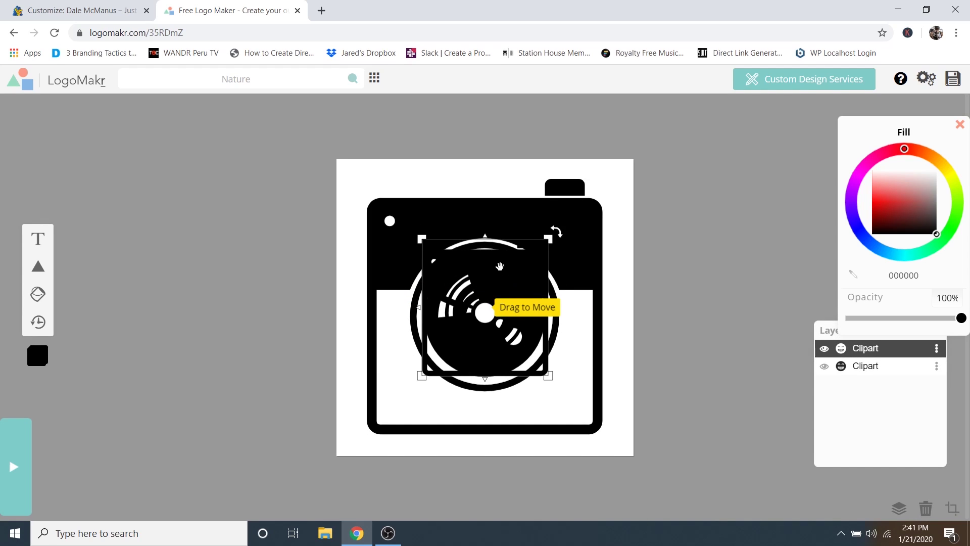
pyautogui.moveTo(499, 266)
pyautogui.mouseDown()
pyautogui.moveTo(460, 277)
pyautogui.moveTo(521, 287)
pyautogui.moveTo(511, 277)
pyautogui.mouseUp()
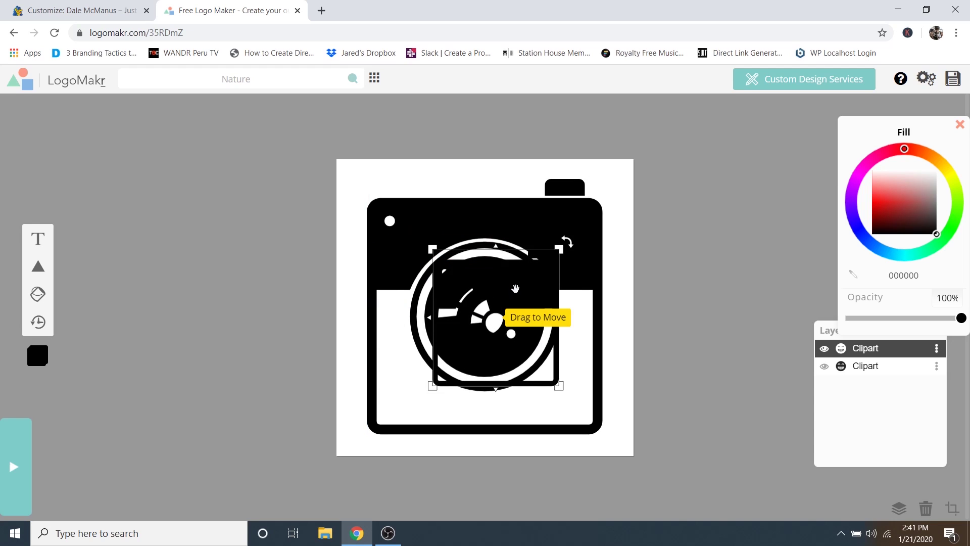
pyautogui.press('Delete')
pyautogui.click(502, 281)
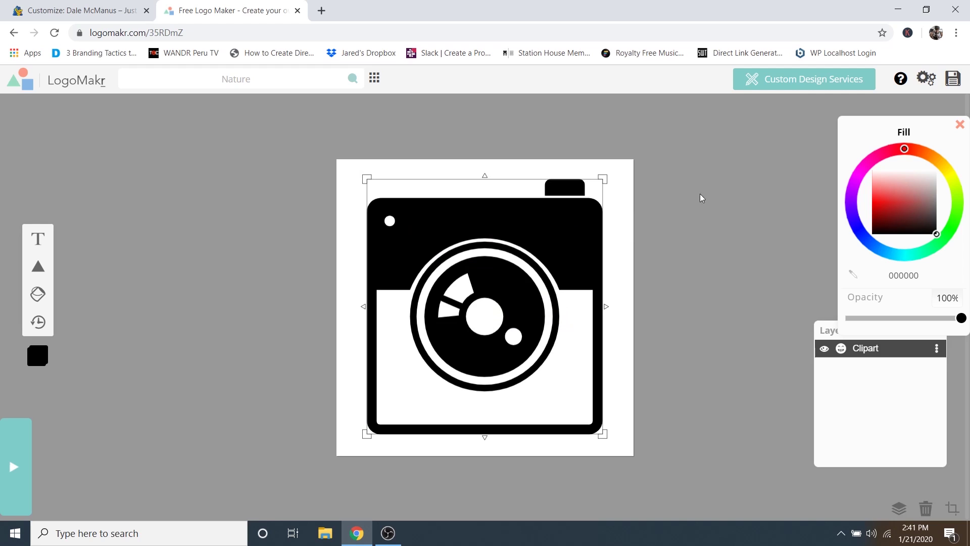
pyautogui.click(777, 186)
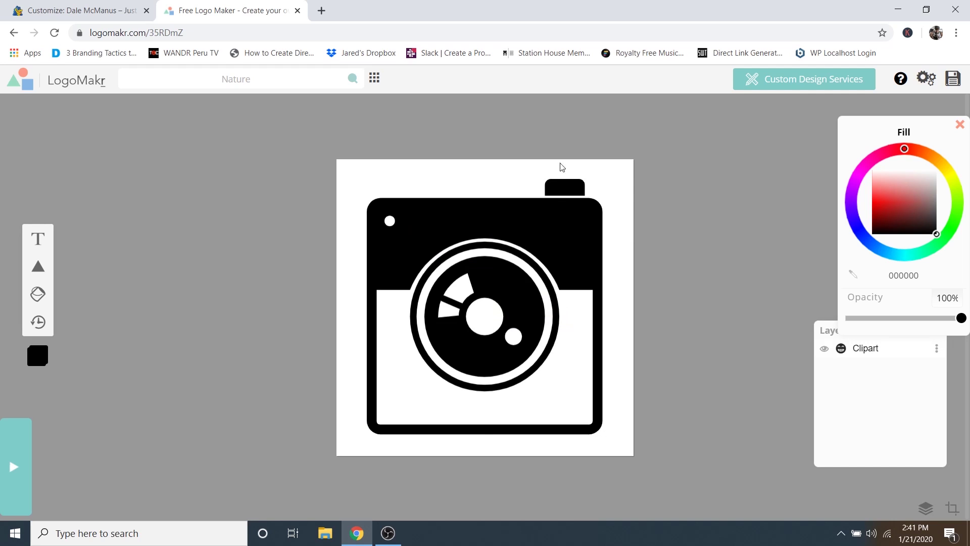
# - Save the camera-only logo and download it as low-resolution LogoMakr_6uYUw2.png
pyautogui.click(953, 81)
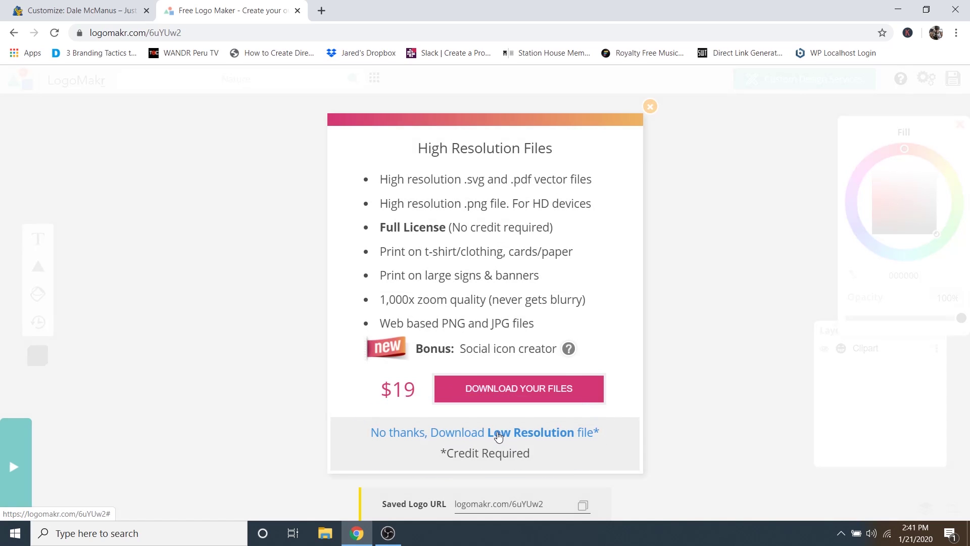
pyautogui.click(499, 436)
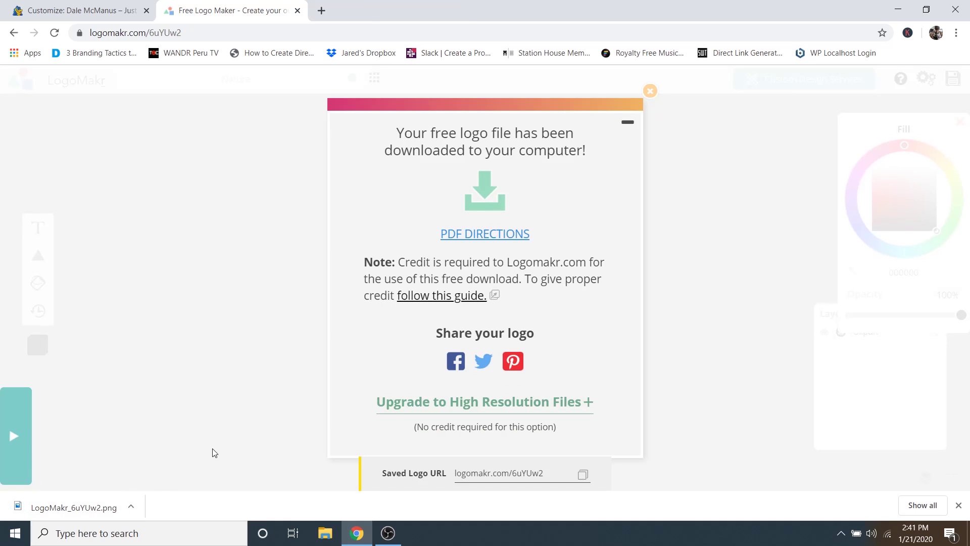
pyautogui.click(115, 13)
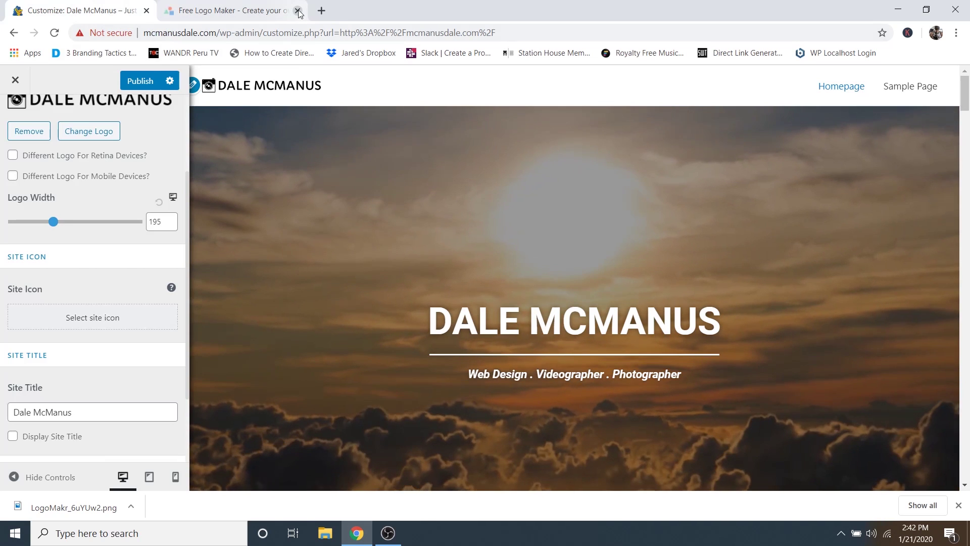
# - Upload the Site Icon camera image and set it, without cropping, as the site icon
pyautogui.click(298, 11)
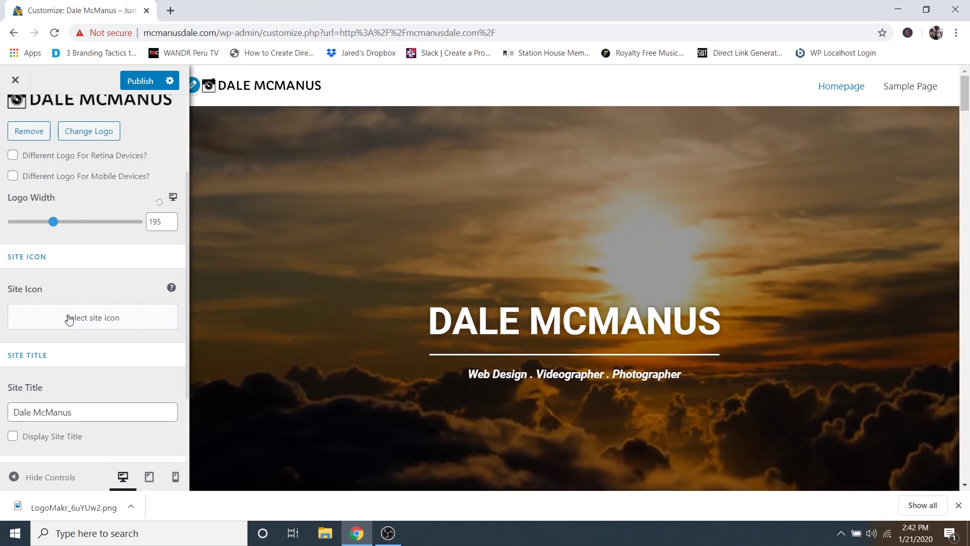
pyautogui.click(69, 319)
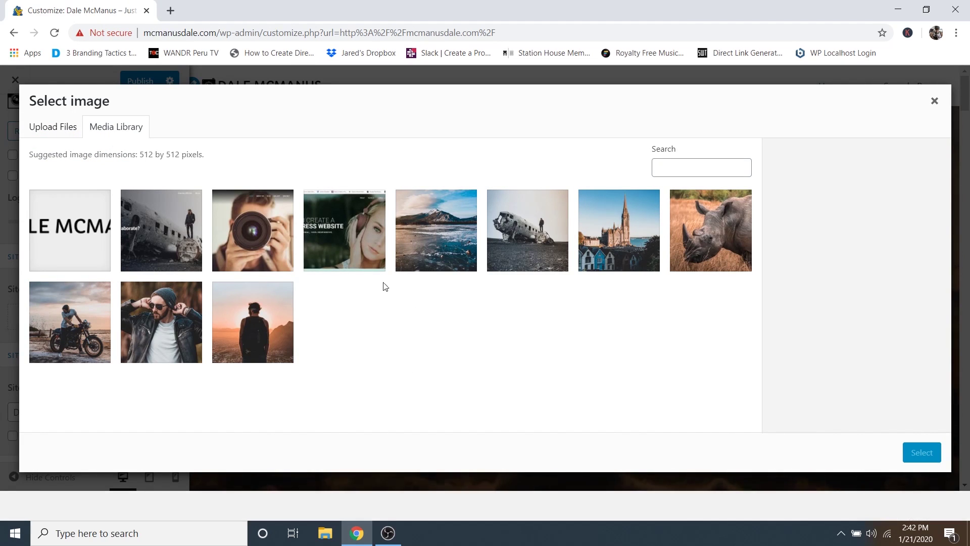
pyautogui.click(60, 126)
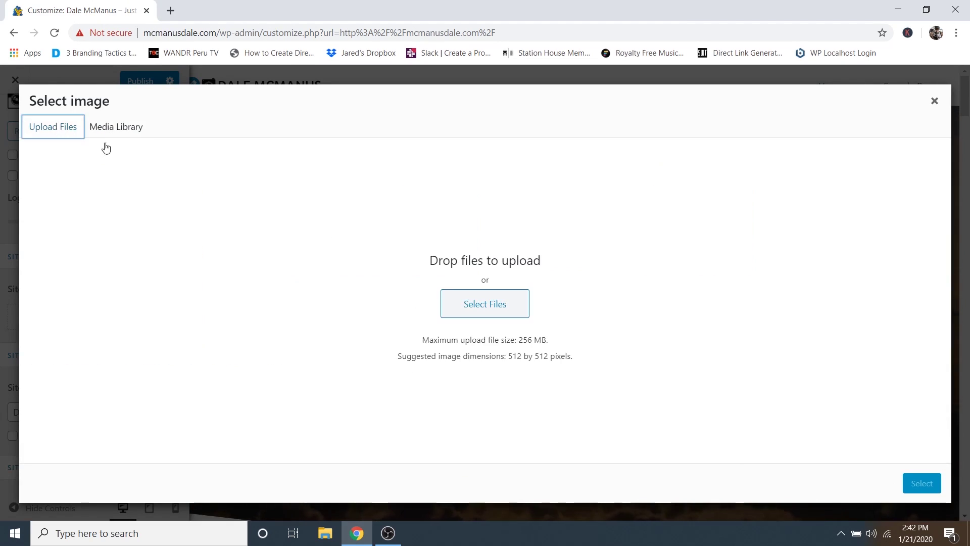
pyautogui.click(493, 313)
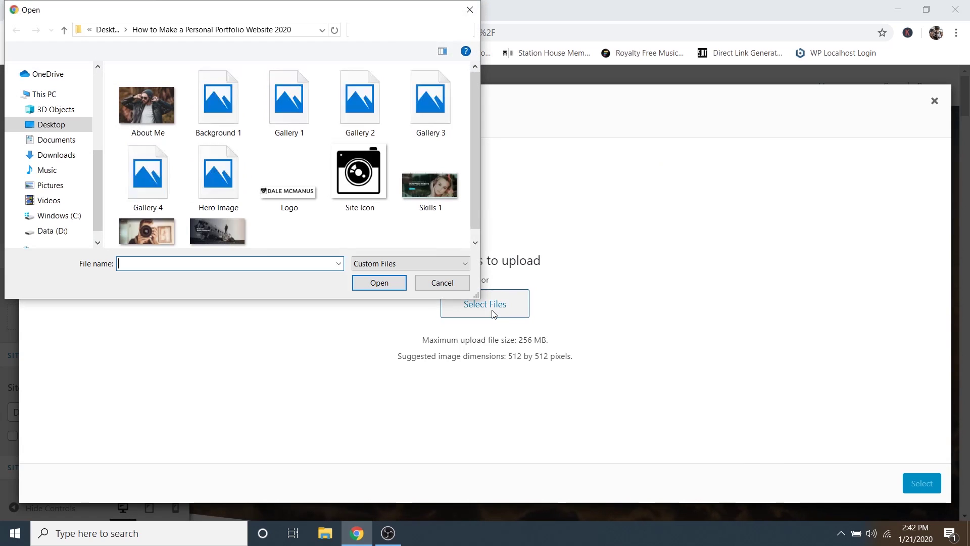
pyautogui.click(352, 183)
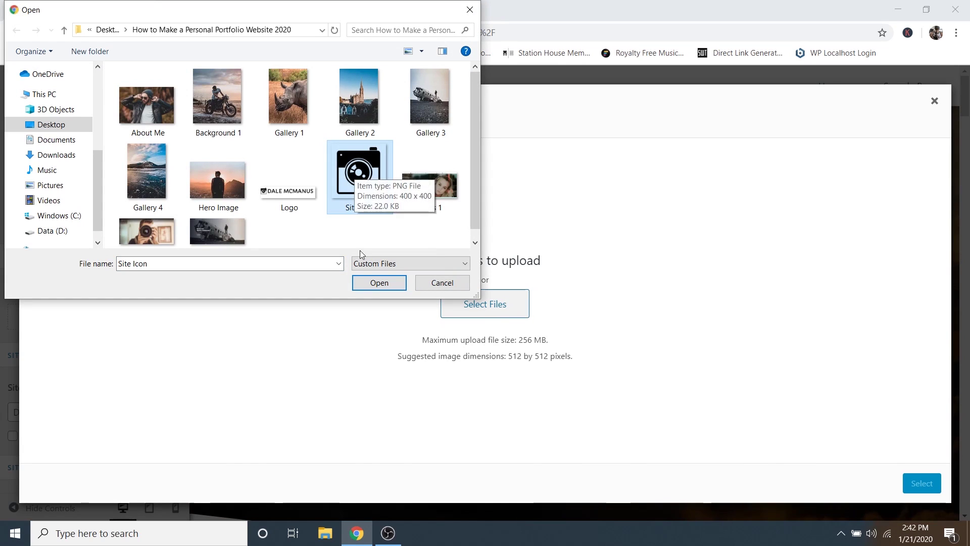
pyautogui.click(379, 284)
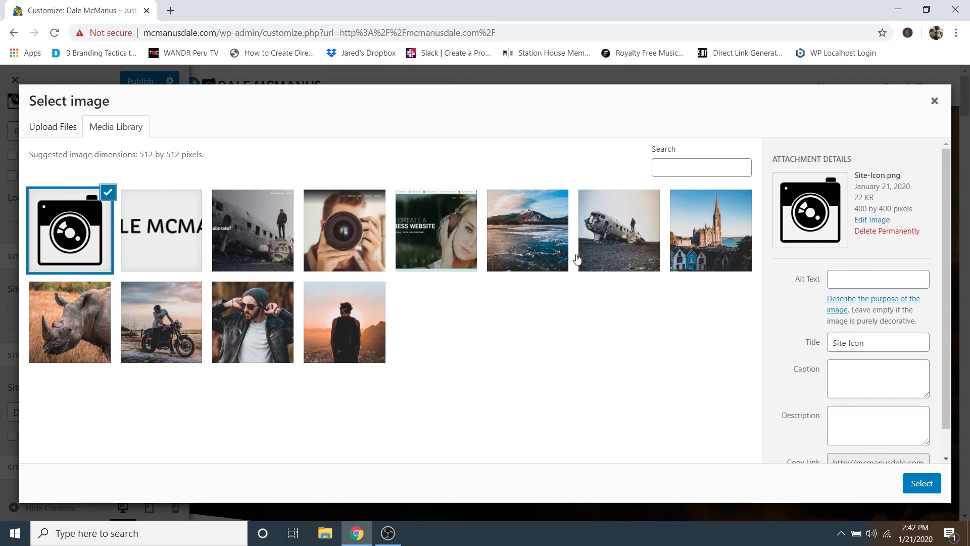
pyautogui.click(921, 485)
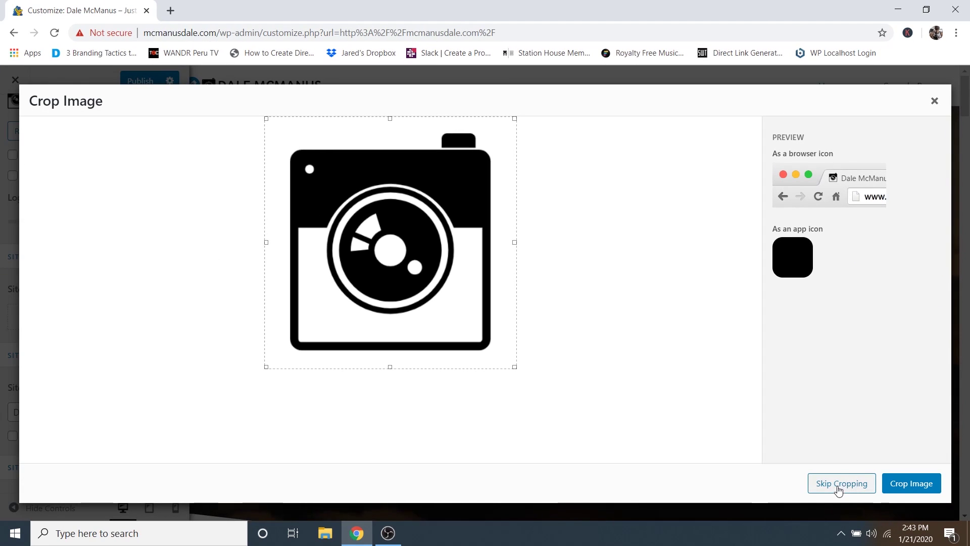
pyautogui.click(830, 489)
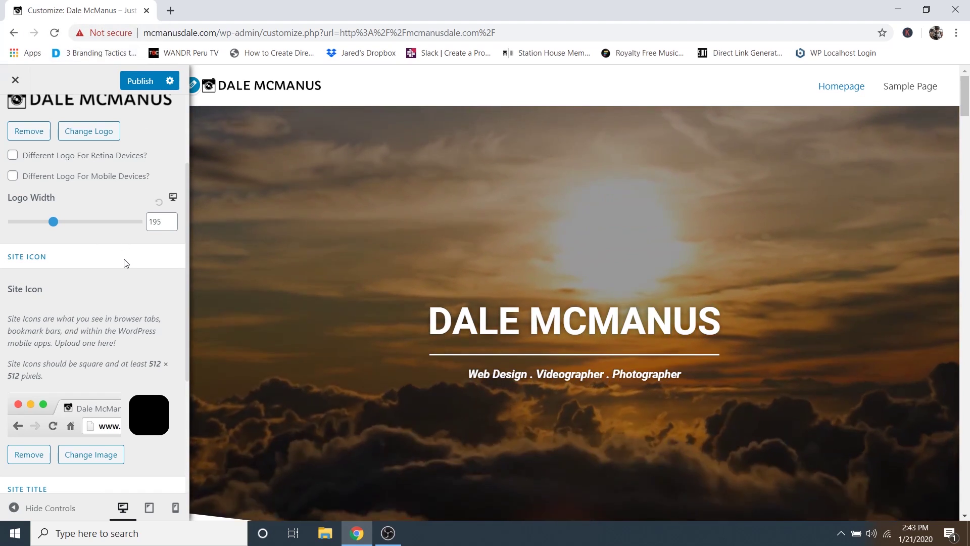
# - Publish the site identity changes and back out to the main Customizer section list
pyautogui.scroll(-4, 126, 263)
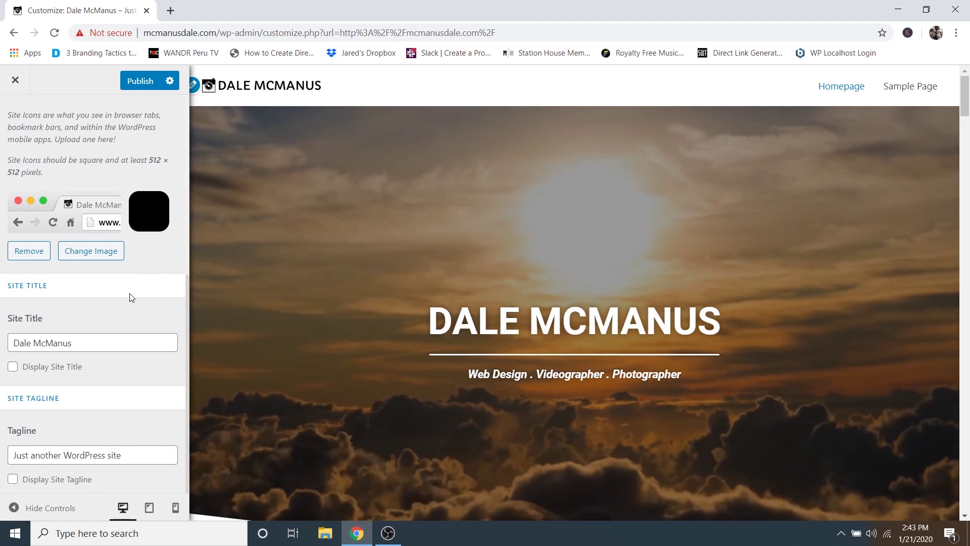
pyautogui.scroll(3, 152, 316)
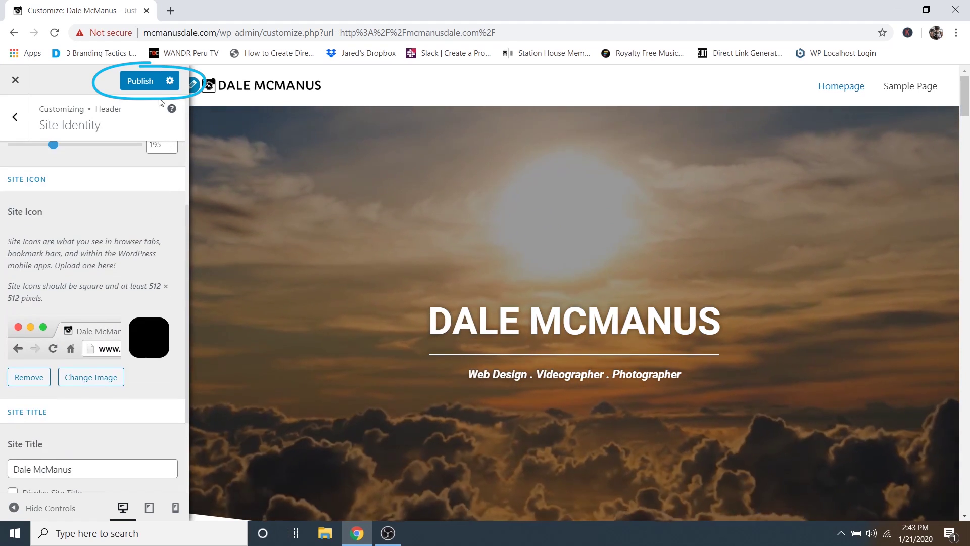
pyautogui.click(136, 85)
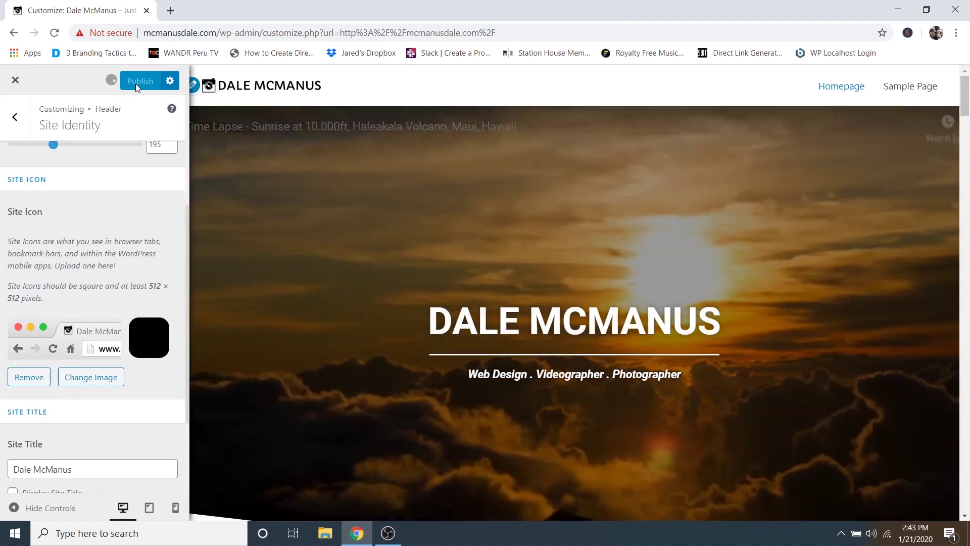
pyautogui.scroll(5, 131, 207)
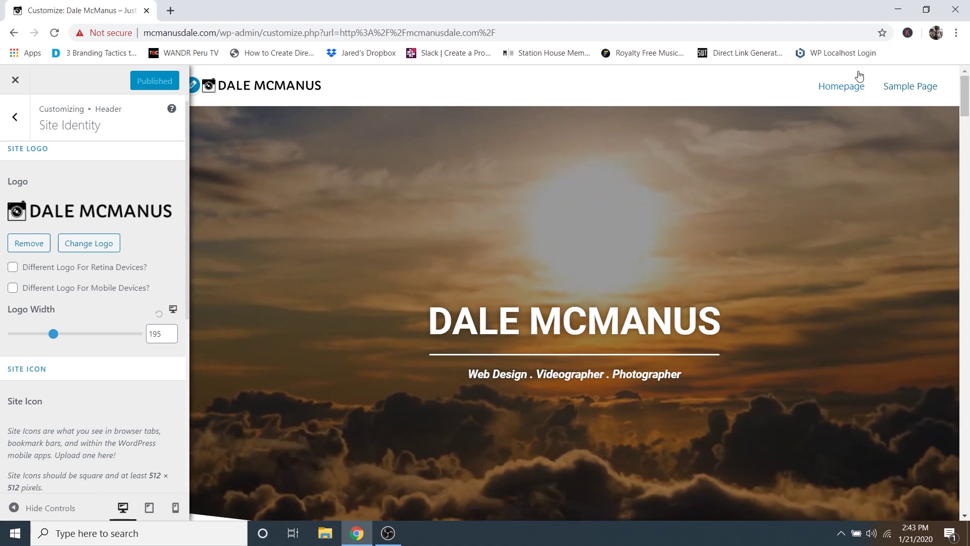
pyautogui.click(18, 123)
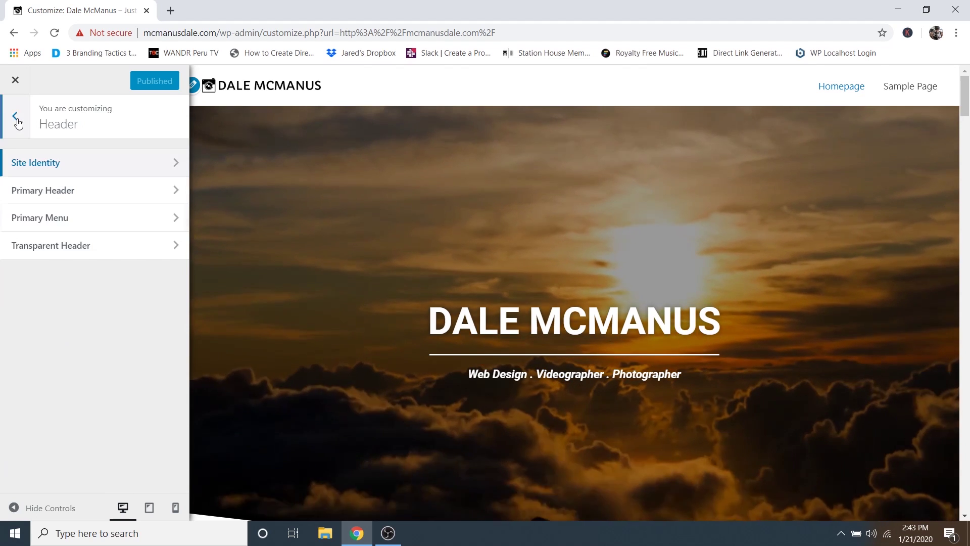
pyautogui.click(18, 123)
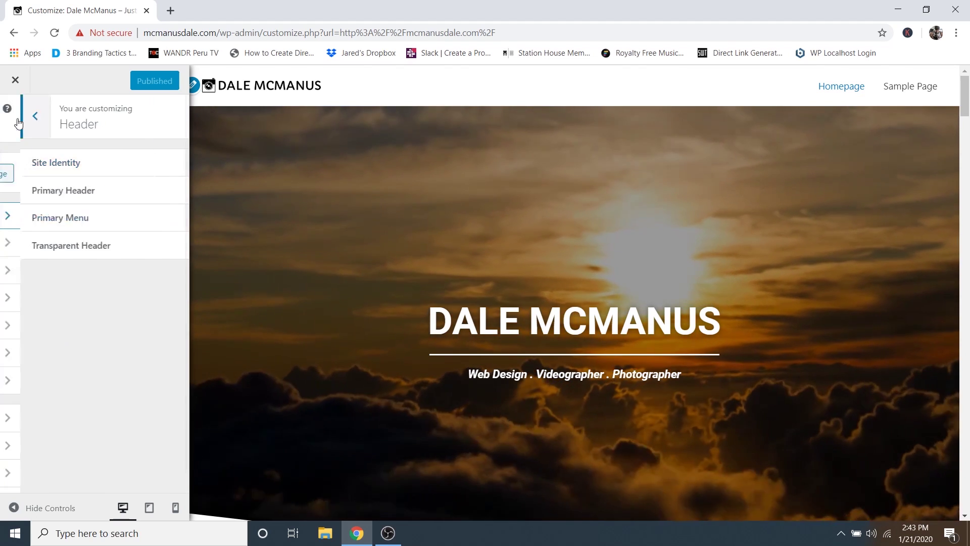
pyautogui.scroll(-1, 55, 190)
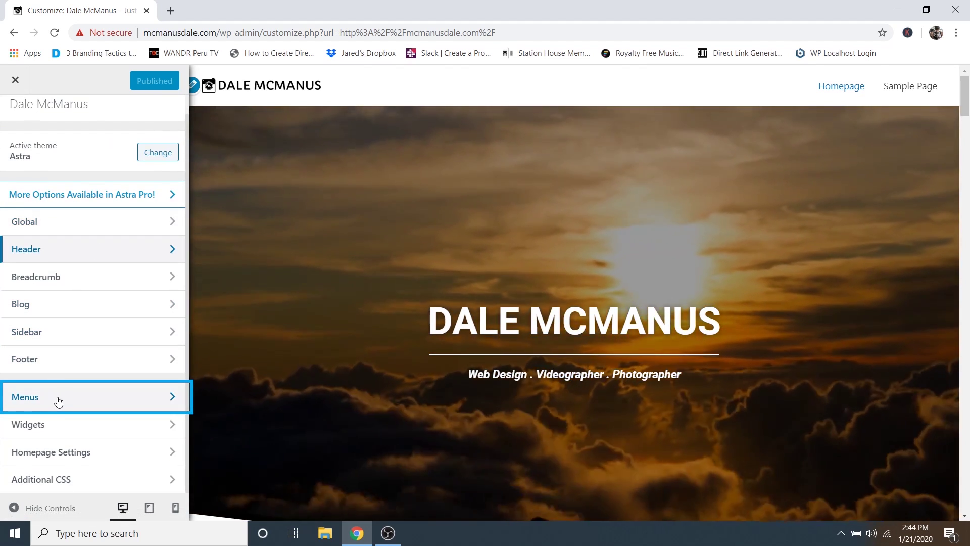
# - Create a new menu named 'Primary Menu' assigned to the Primary Menu location
pyautogui.click(58, 401)
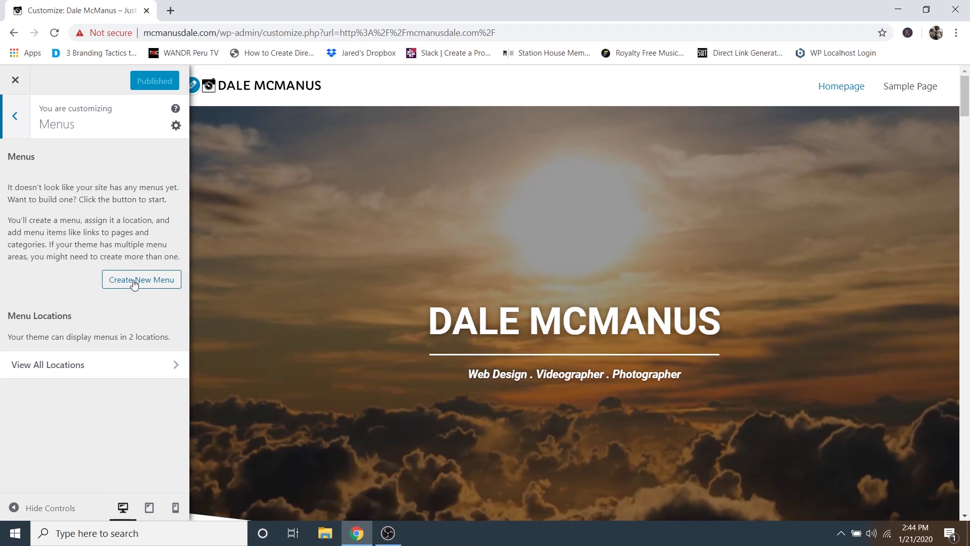
pyautogui.click(134, 282)
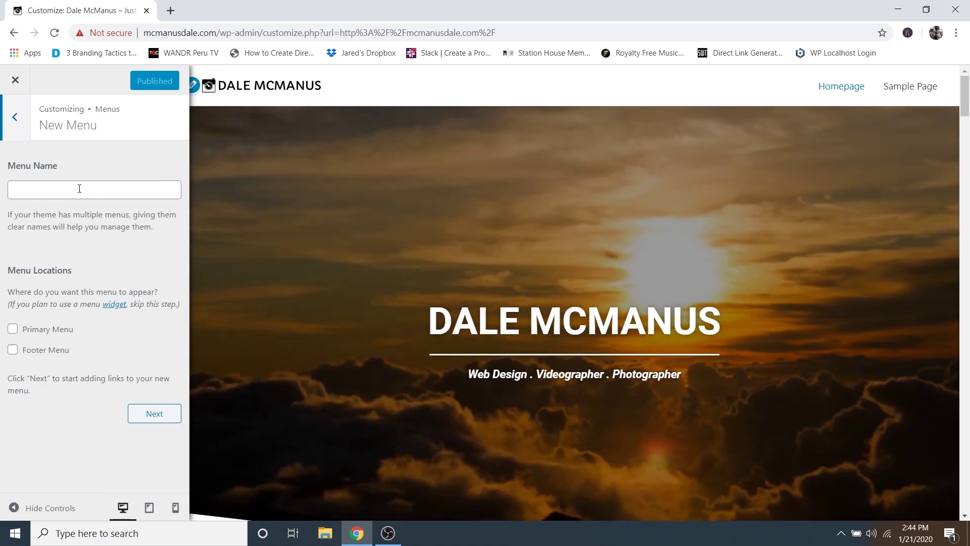
pyautogui.click(80, 189)
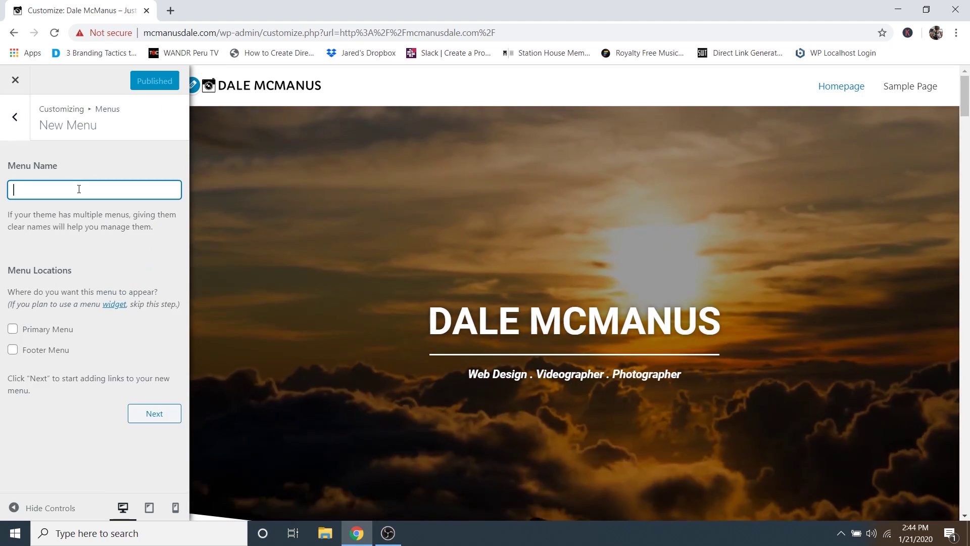
pyautogui.write('Primry')
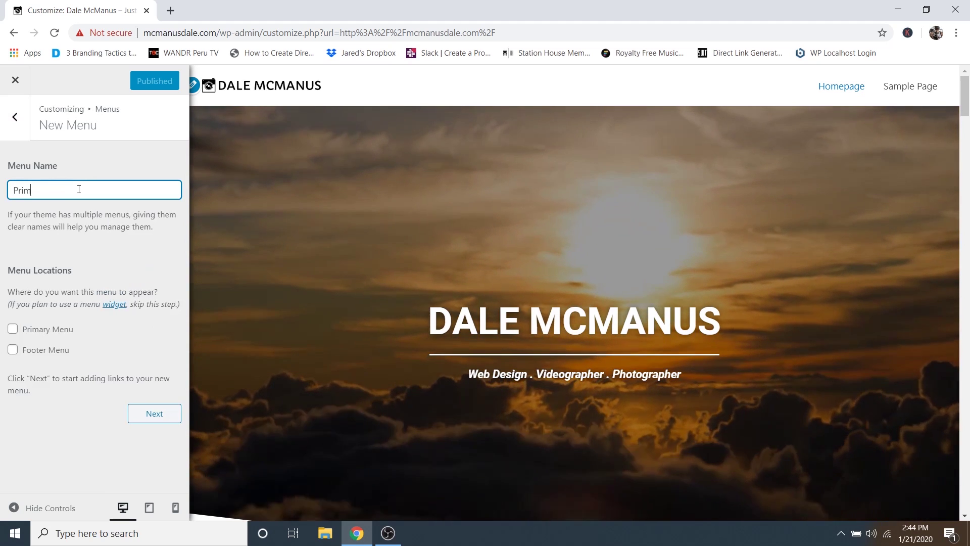
pyautogui.press('BackSpace')
pyautogui.press('BackSpace')
pyautogui.write('a')
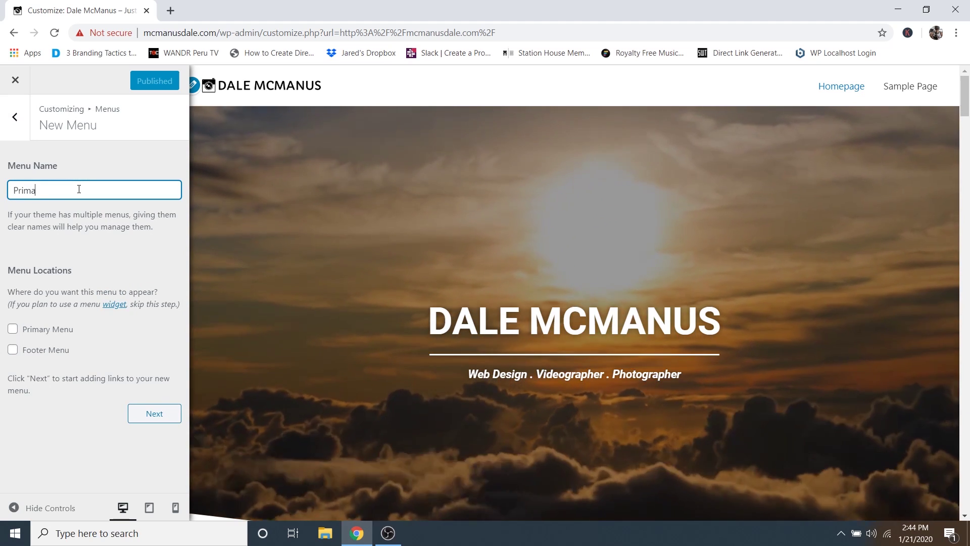
pyautogui.write('ry Menu')
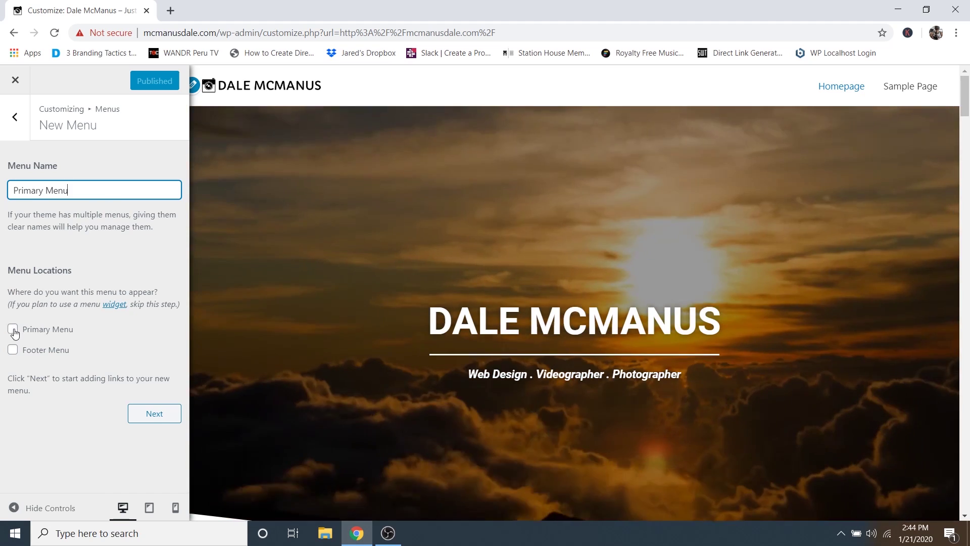
pyautogui.click(13, 330)
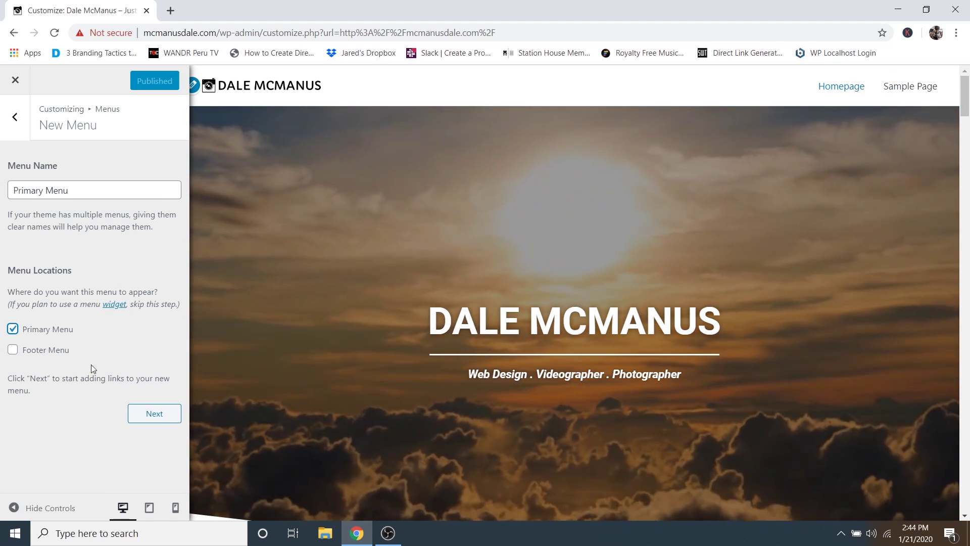
pyautogui.click(159, 414)
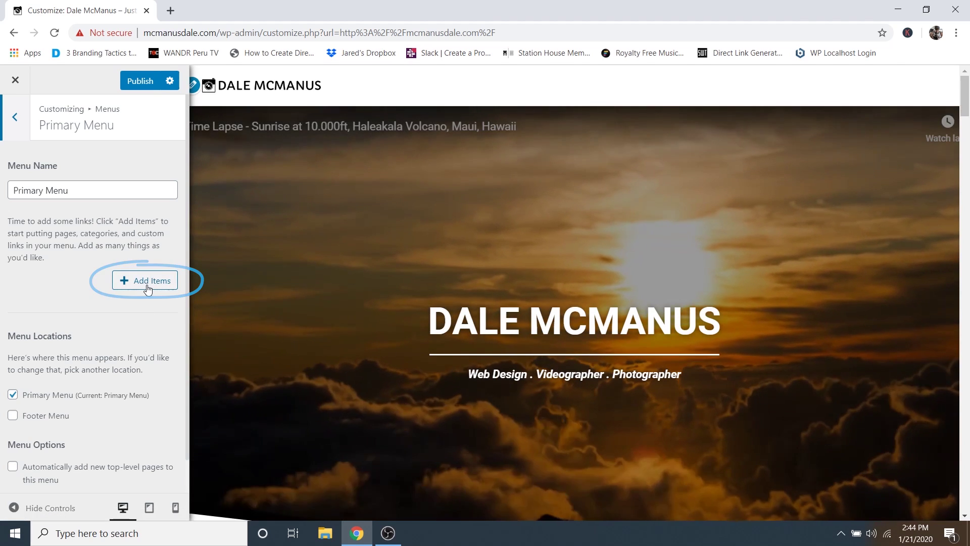
# - Open the Custom Links section of the menu's add-items panel
pyautogui.click(148, 289)
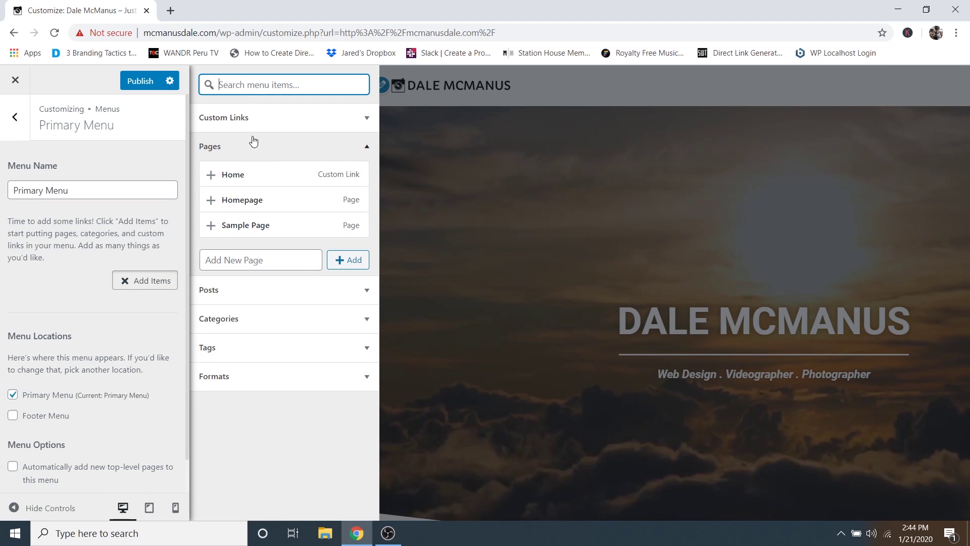
pyautogui.click(278, 146)
pyautogui.click(278, 147)
pyautogui.click(278, 147)
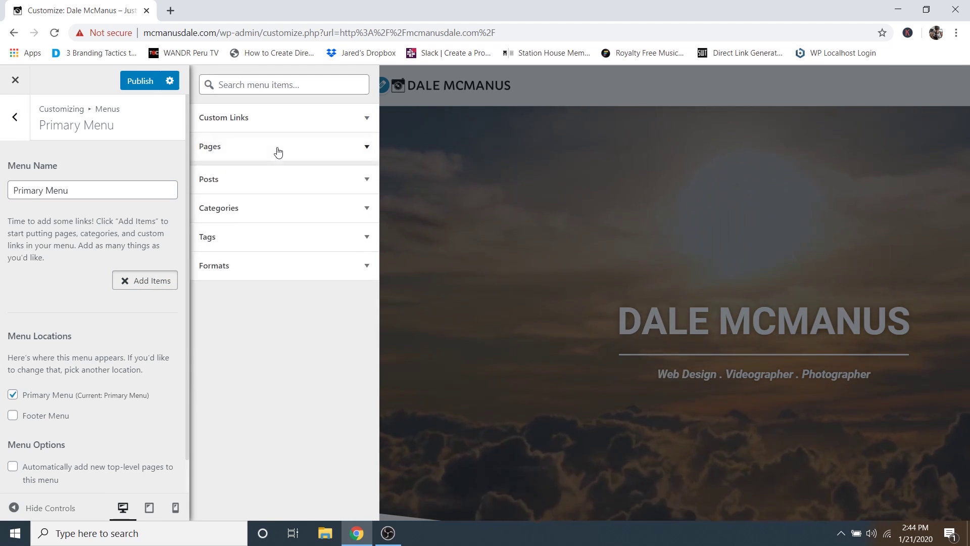
pyautogui.click(278, 147)
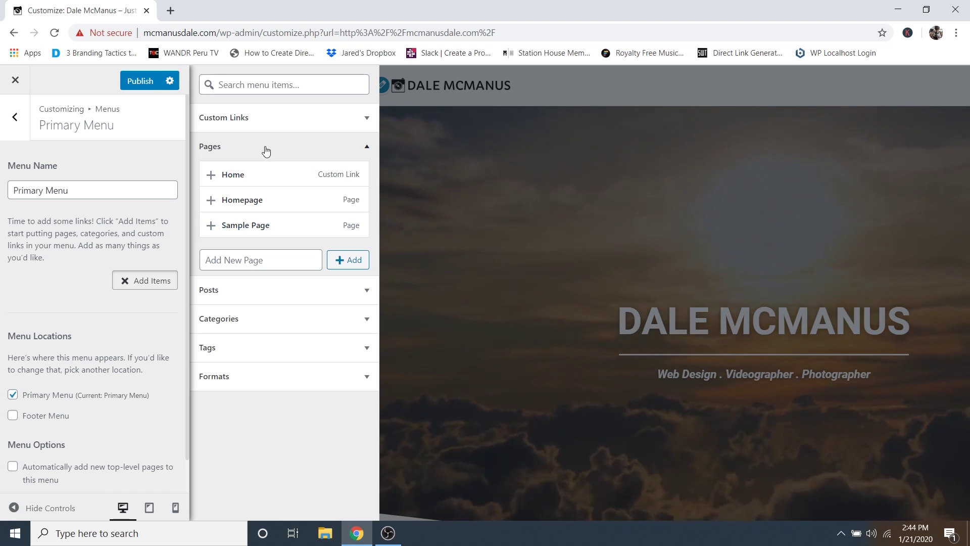
pyautogui.click(267, 151)
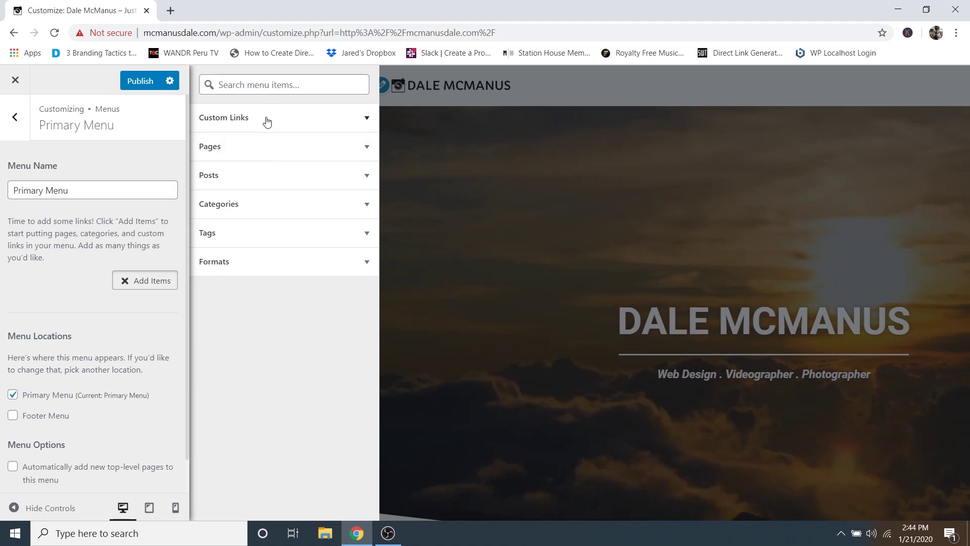
pyautogui.click(266, 119)
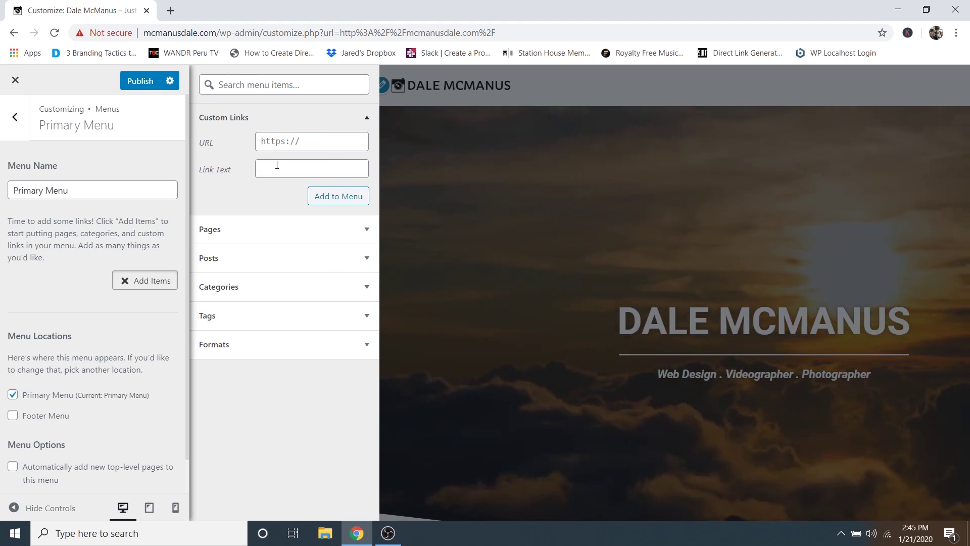
# - Add custom links About (#about) and Videos (#videos) to the menu
pyautogui.click(277, 166)
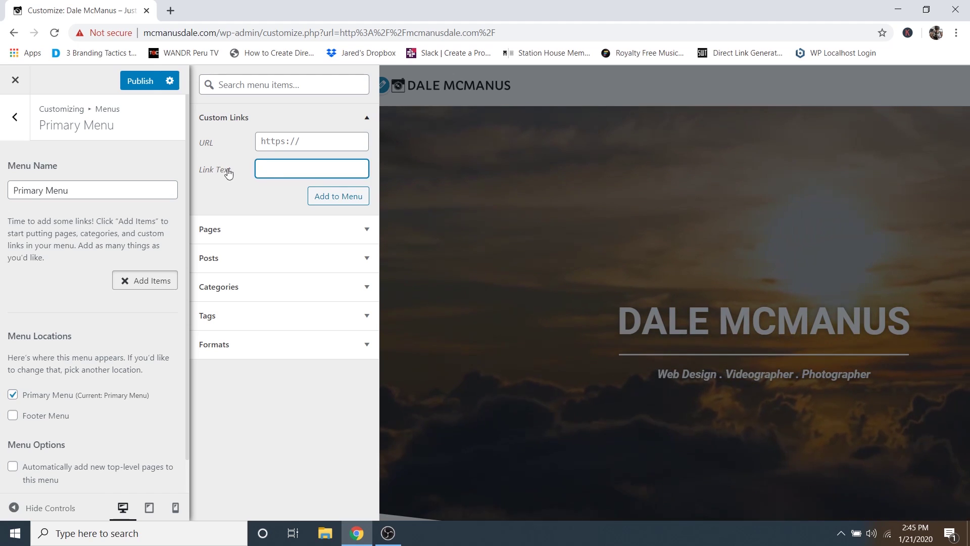
pyautogui.write('About')
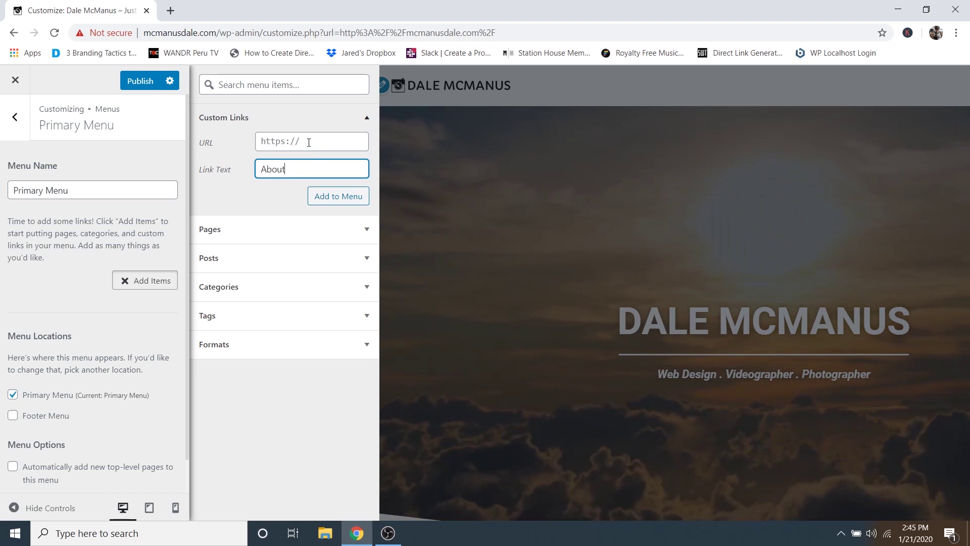
pyautogui.click(273, 144)
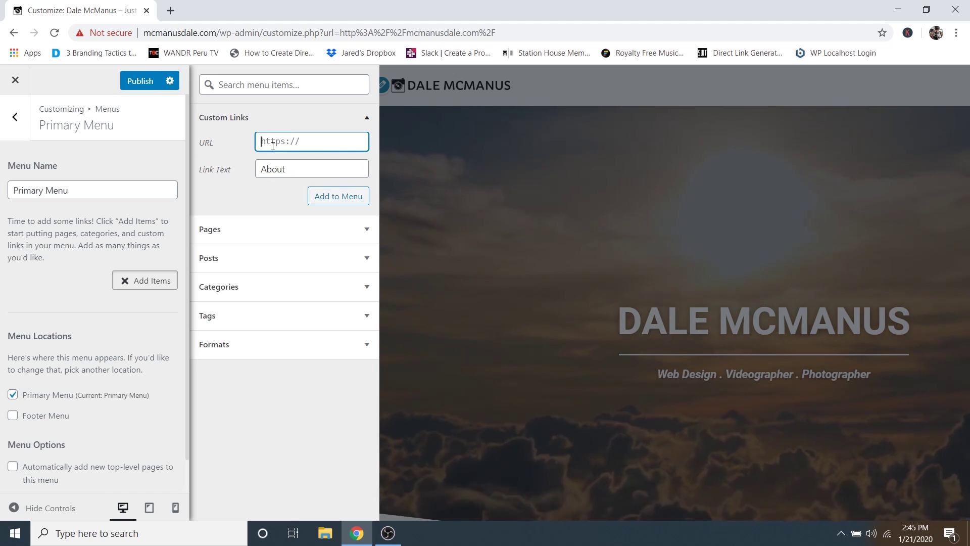
pyautogui.write('#about')
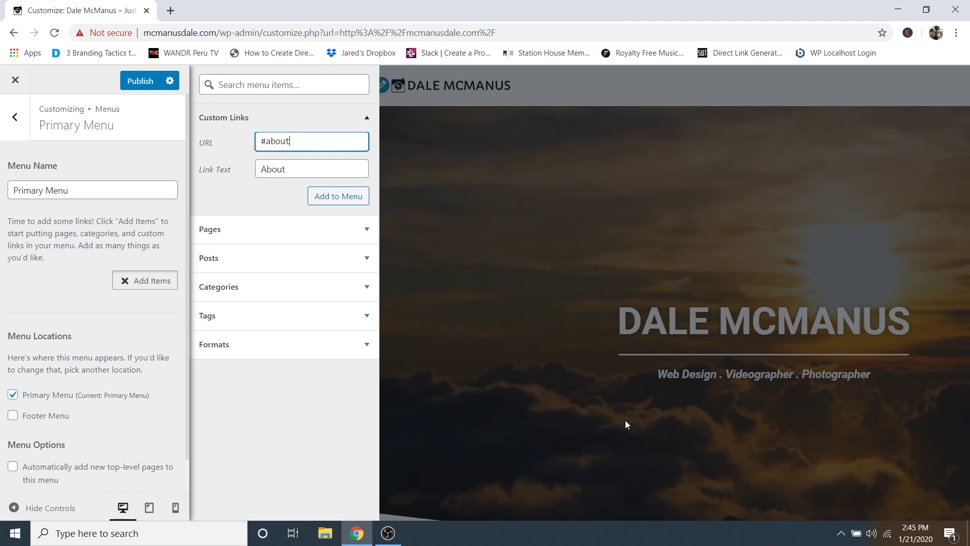
pyautogui.click(339, 200)
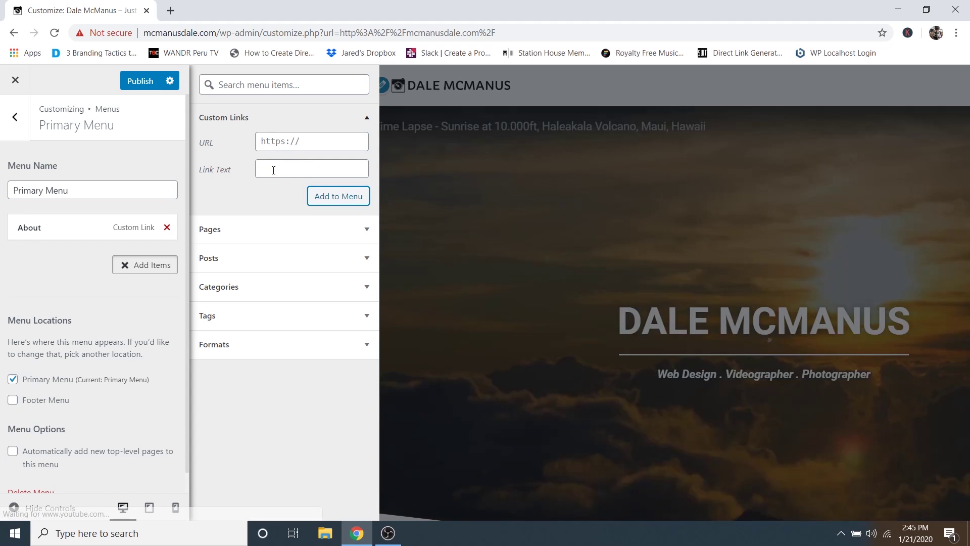
pyautogui.click(269, 169)
pyautogui.write('Videos')
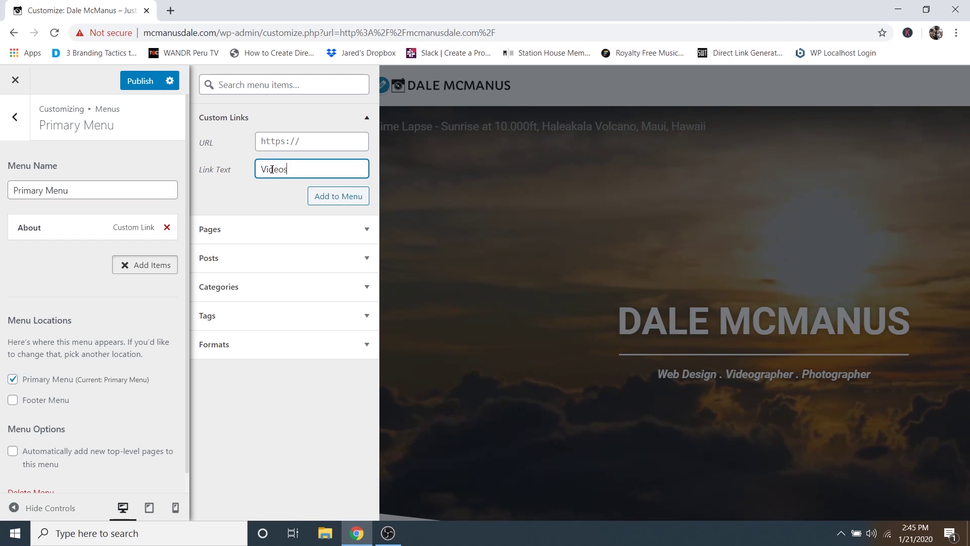
pyautogui.click(288, 144)
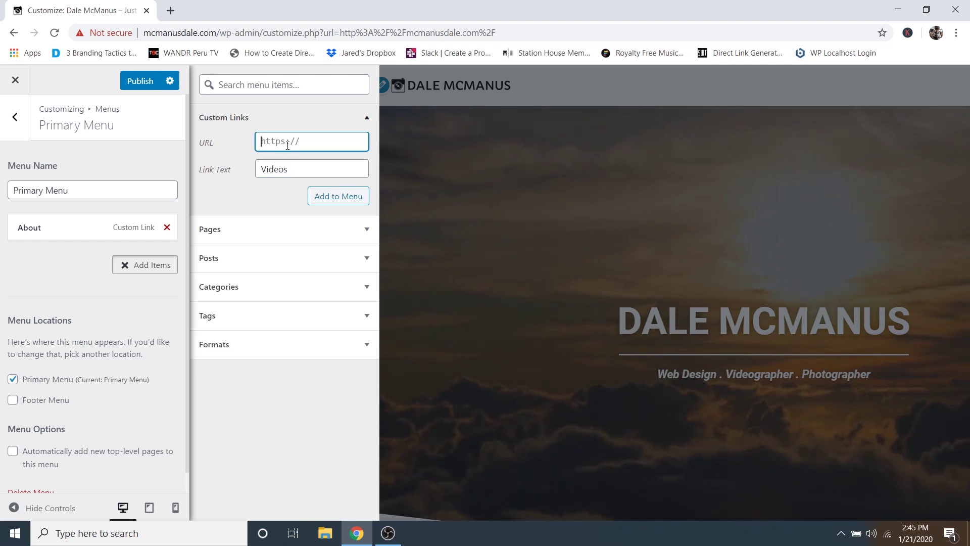
pyautogui.write('#videos')
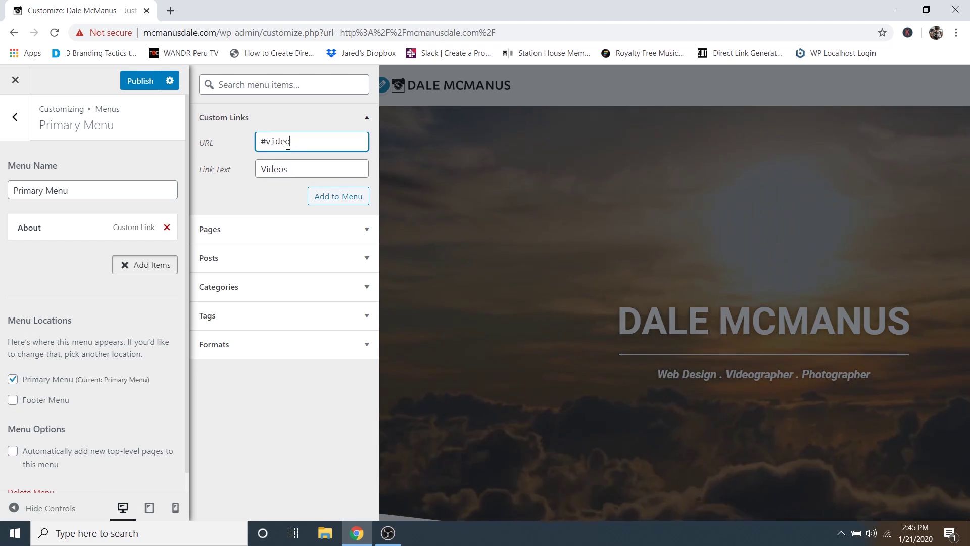
pyautogui.click(337, 199)
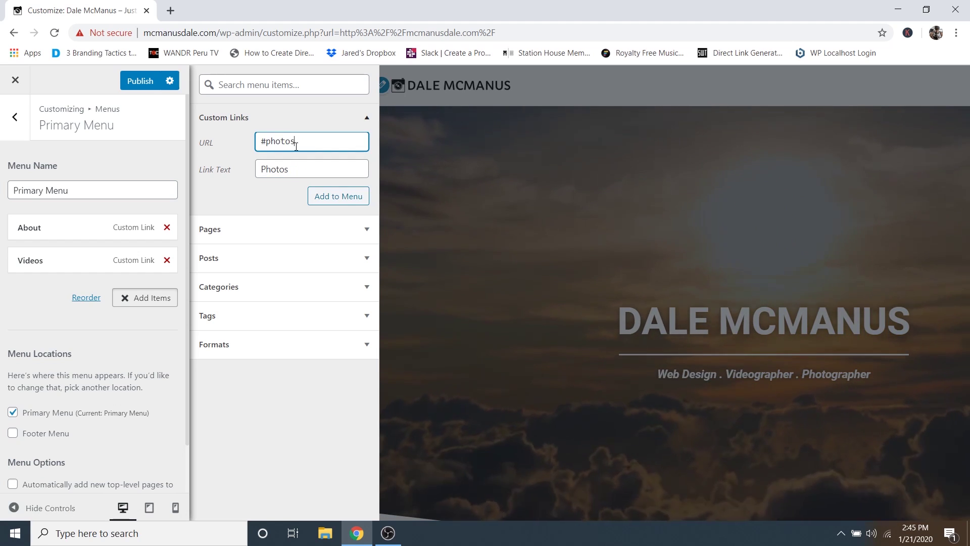
# - Add the Photos, Web Design, Follow Me and Contact (#contact) links to the menu
pyautogui.click(339, 199)
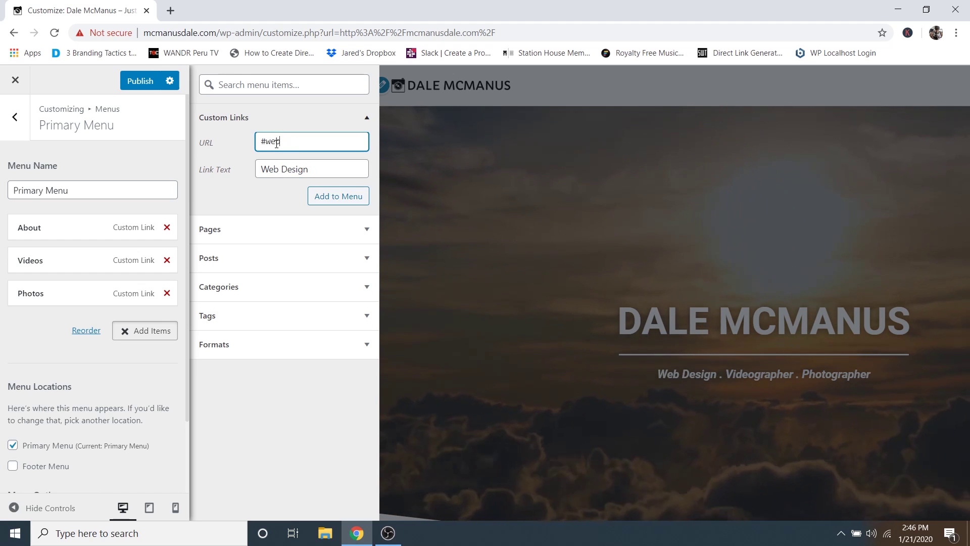
pyautogui.click(338, 197)
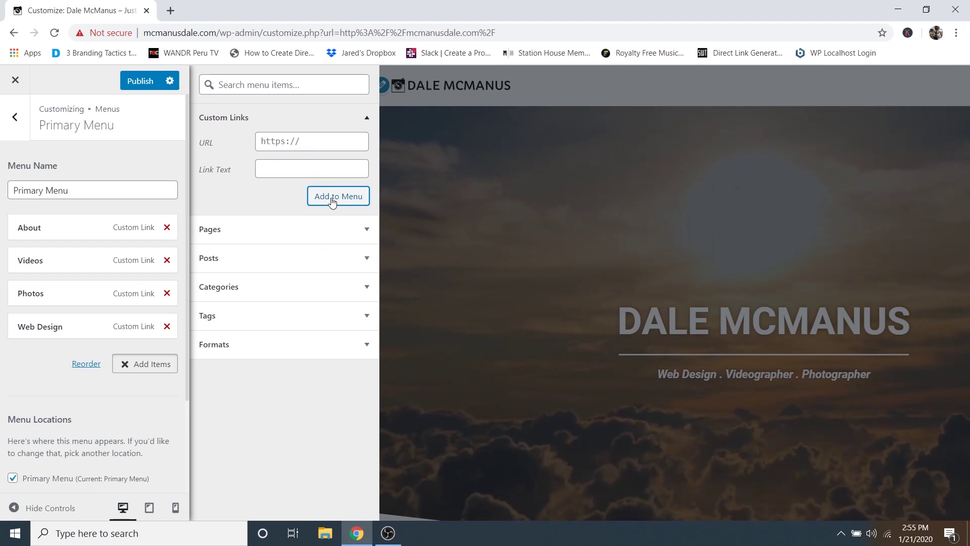
pyautogui.write('Follow Me')
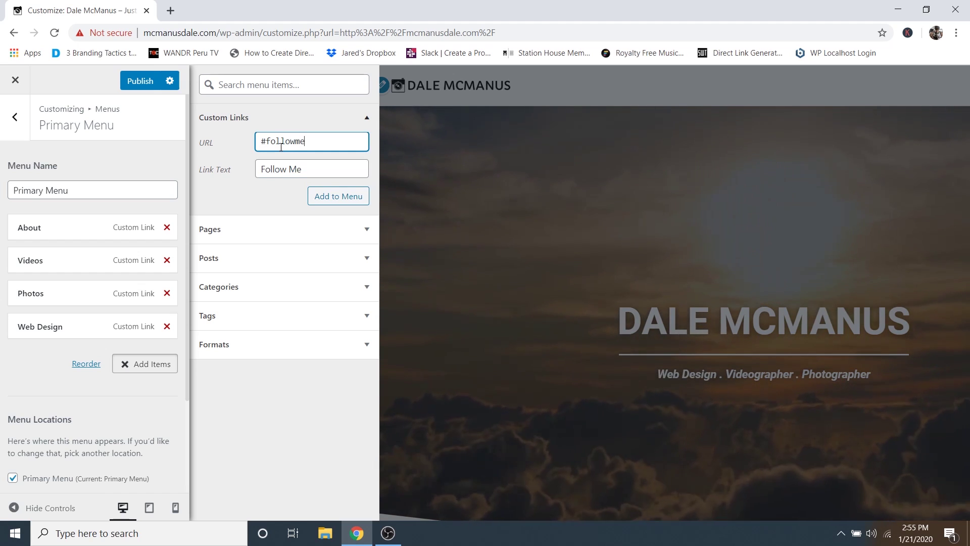
pyautogui.click(337, 200)
pyautogui.click(281, 168)
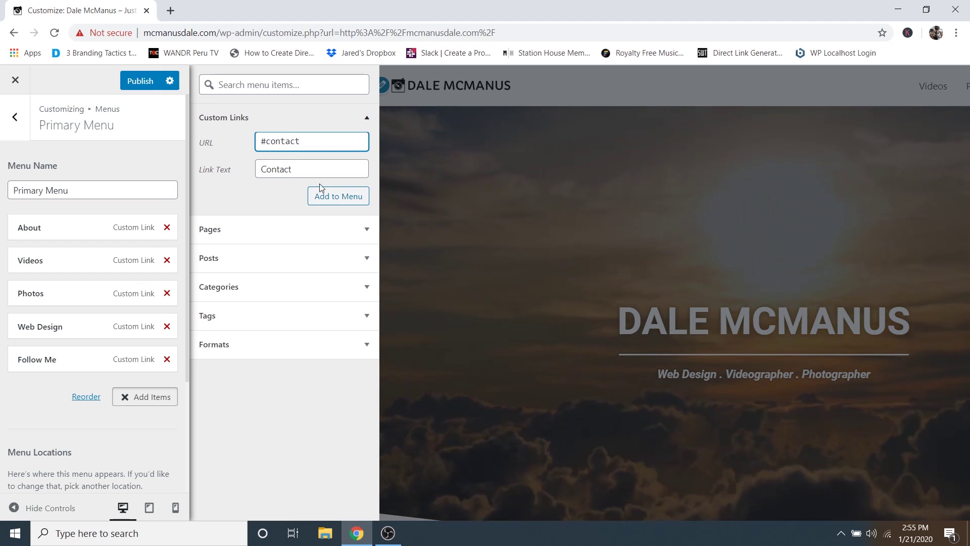
pyautogui.click(329, 200)
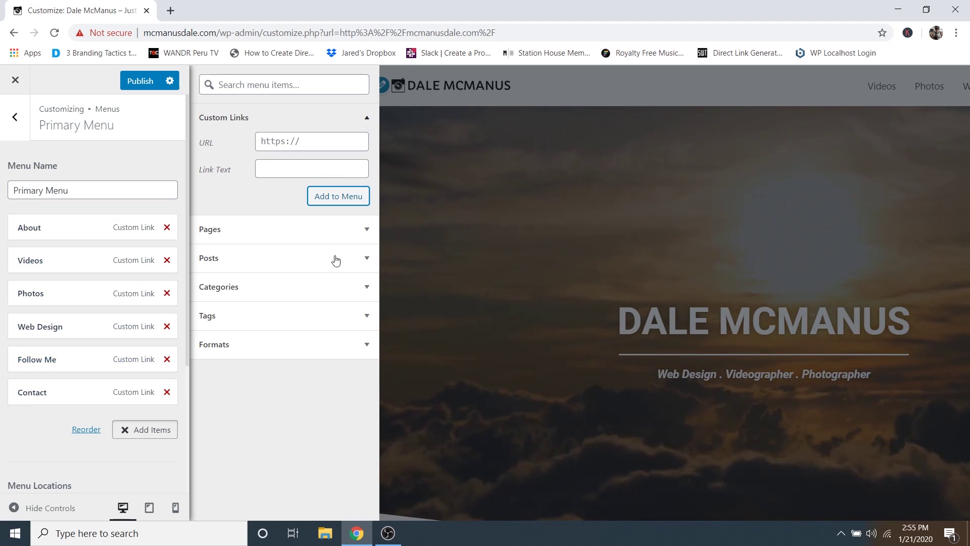
# - Move the About item to the top of the Primary Menu
pyautogui.click(45, 509)
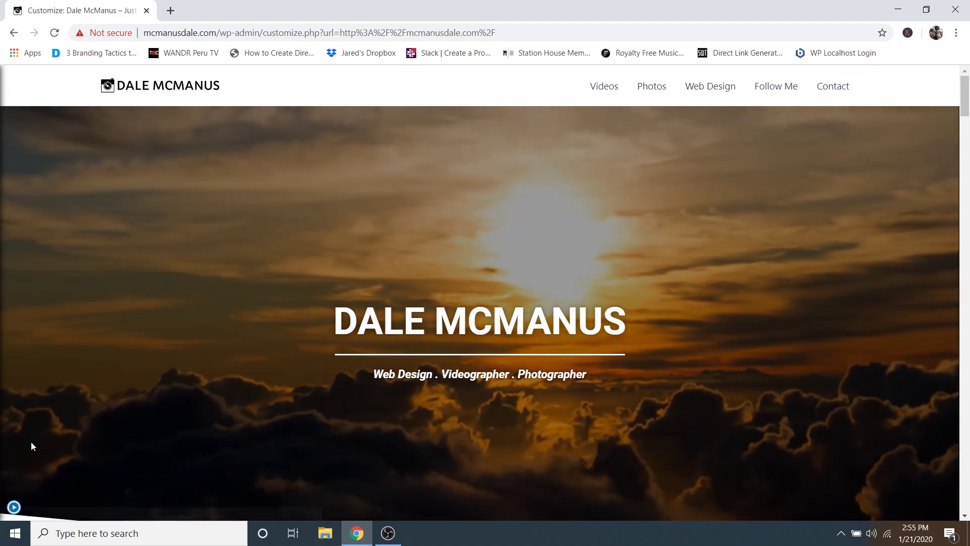
pyautogui.click(14, 505)
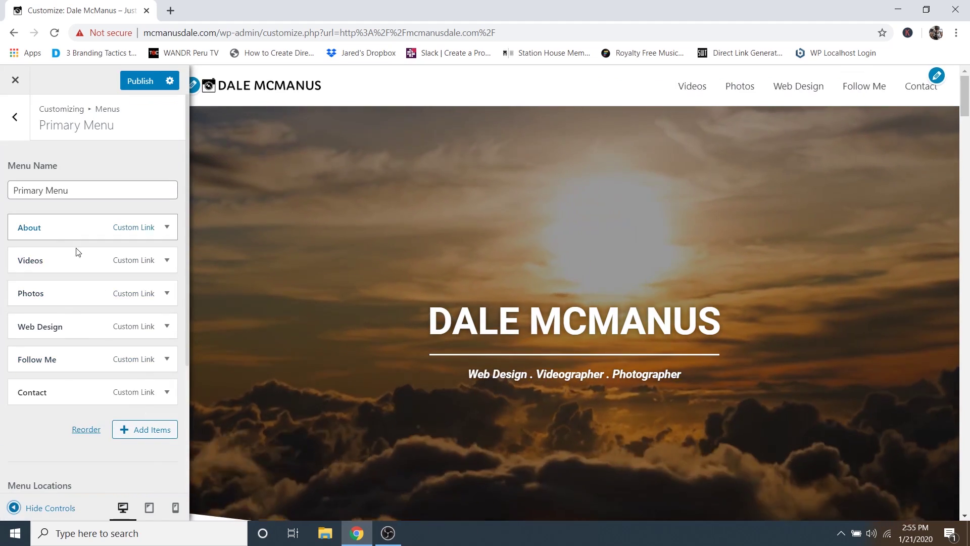
pyautogui.moveTo(48, 228); pyautogui.dragTo(52, 310)
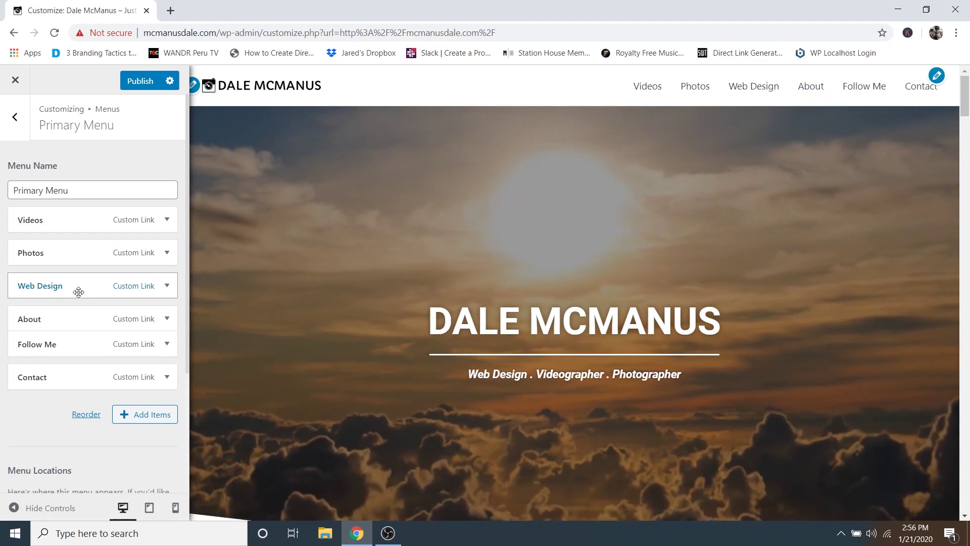
pyautogui.moveTo(56, 317); pyautogui.dragTo(50, 223)
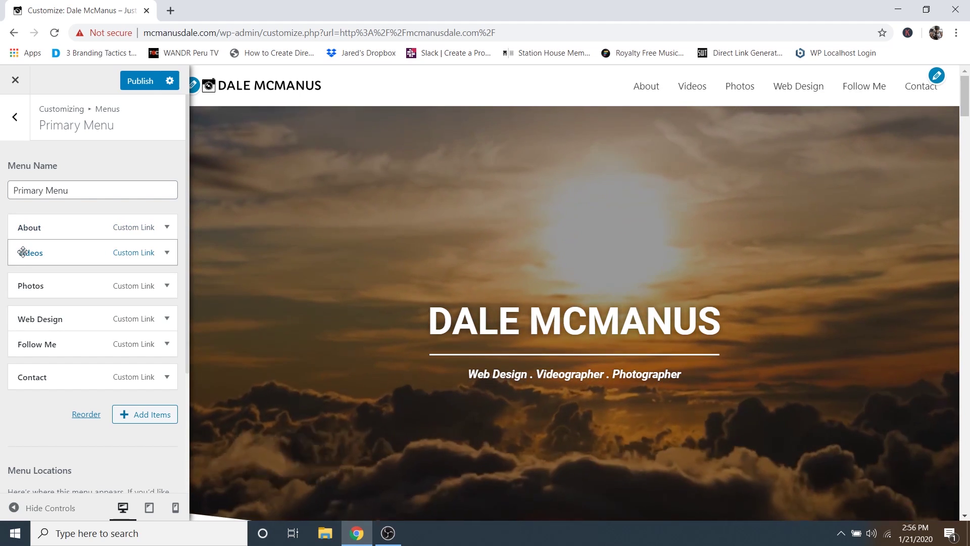
# - Nest Videos under About, check the dropdown in the preview, then move Videos back to top level
pyautogui.moveTo(19, 252); pyautogui.dragTo(39, 251)
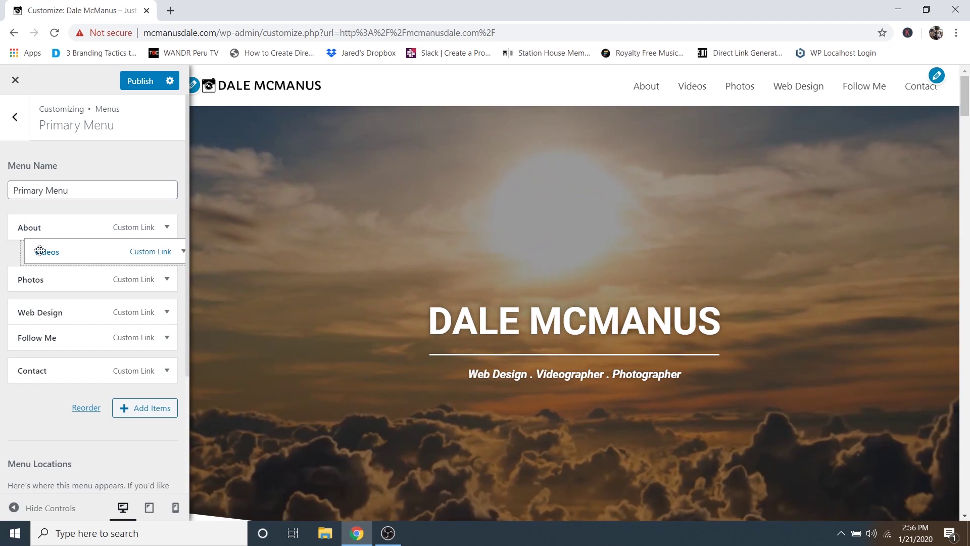
pyautogui.moveTo(37, 249); pyautogui.dragTo(37, 251)
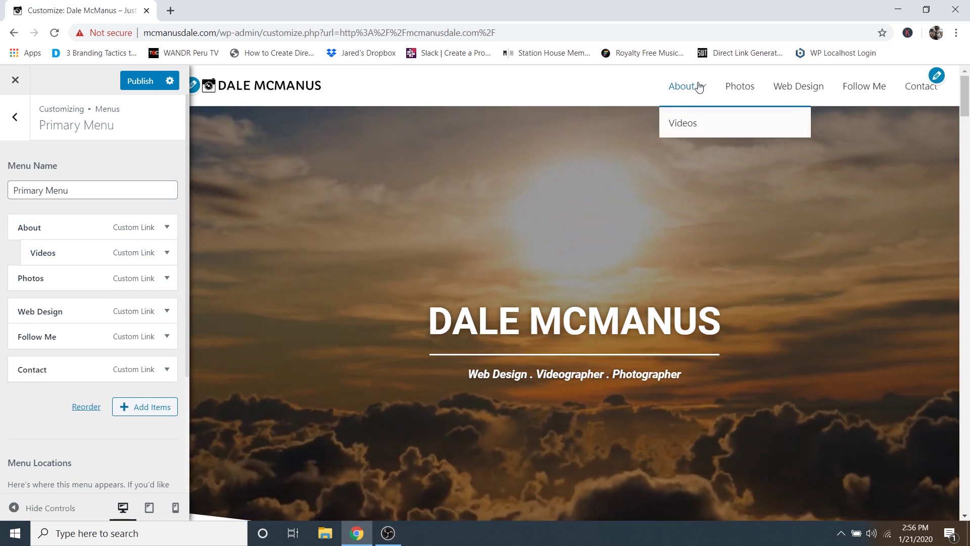
pyautogui.moveTo(704, 86)
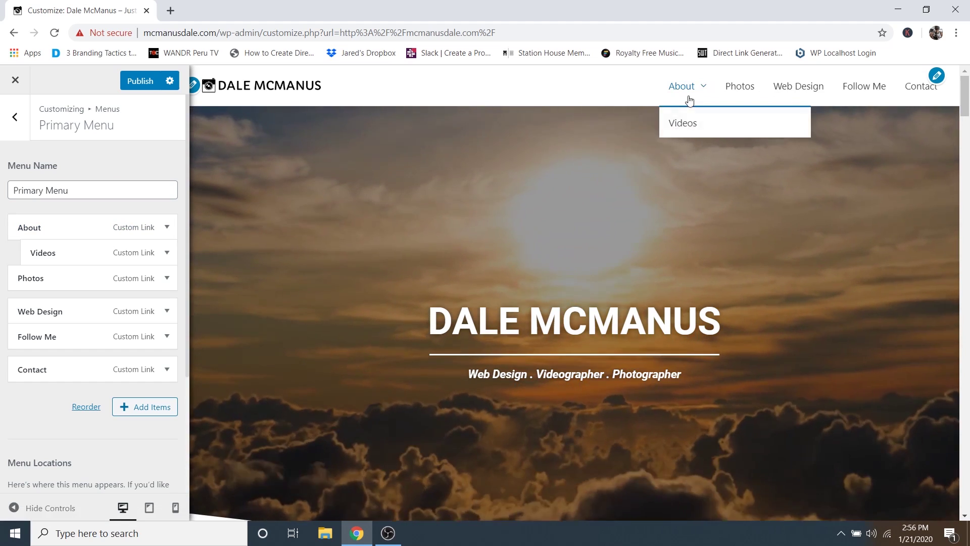
pyautogui.moveTo(696, 108)
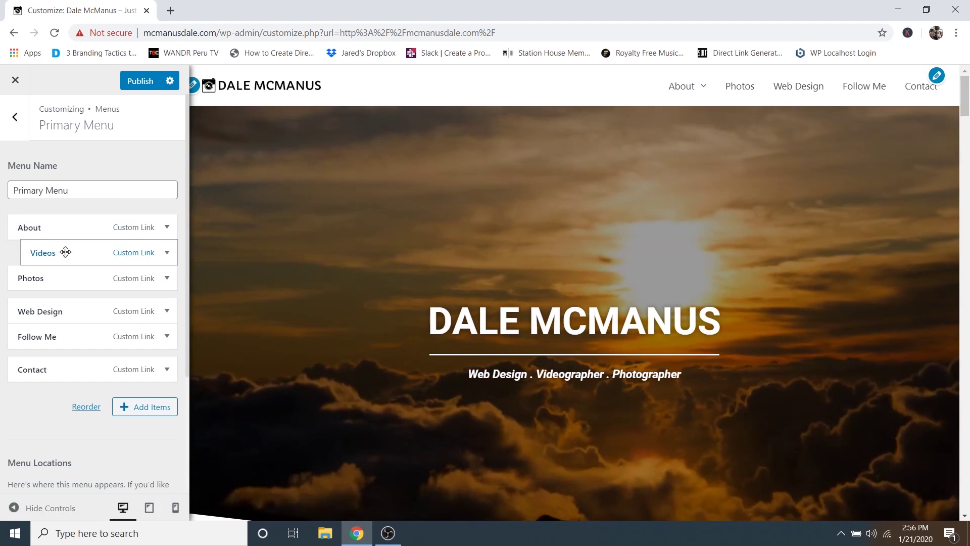
pyautogui.moveTo(61, 250); pyautogui.dragTo(59, 232)
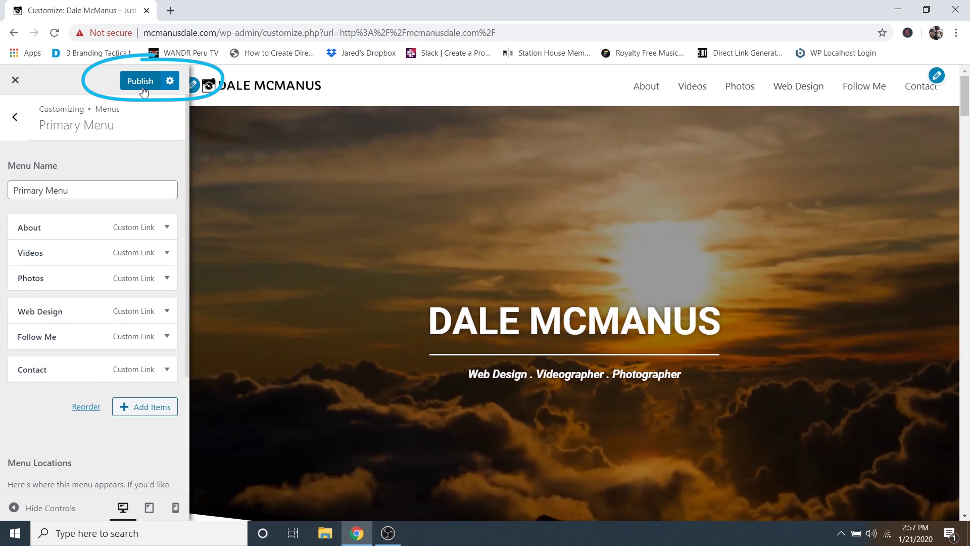
# - Publish the reordered six-link Primary Menu and return to the main Customizer panel
pyautogui.click(143, 84)
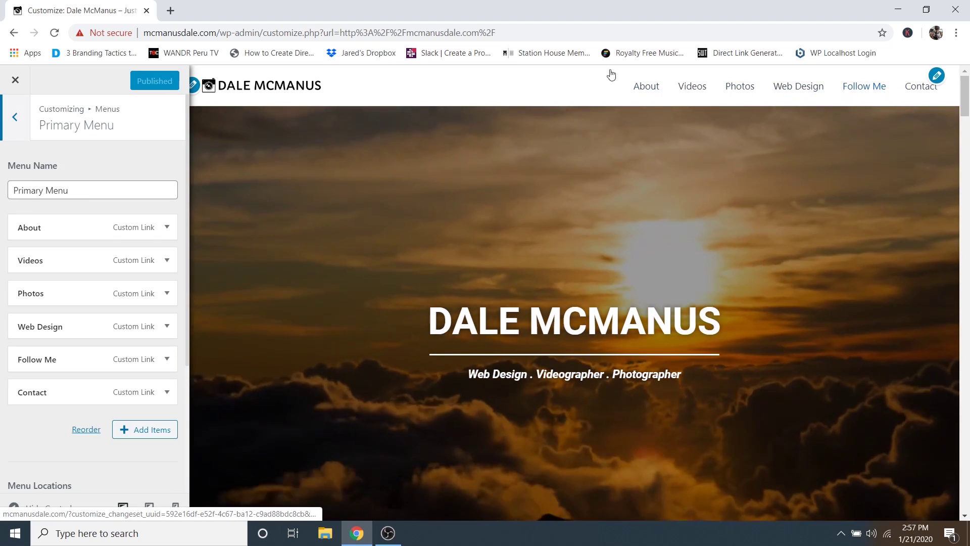
pyautogui.click(17, 122)
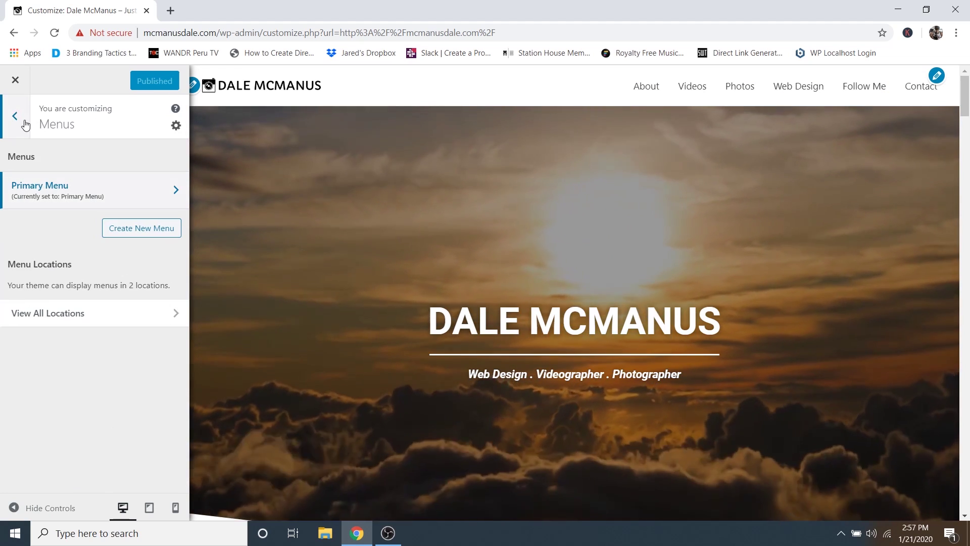
pyautogui.click(24, 124)
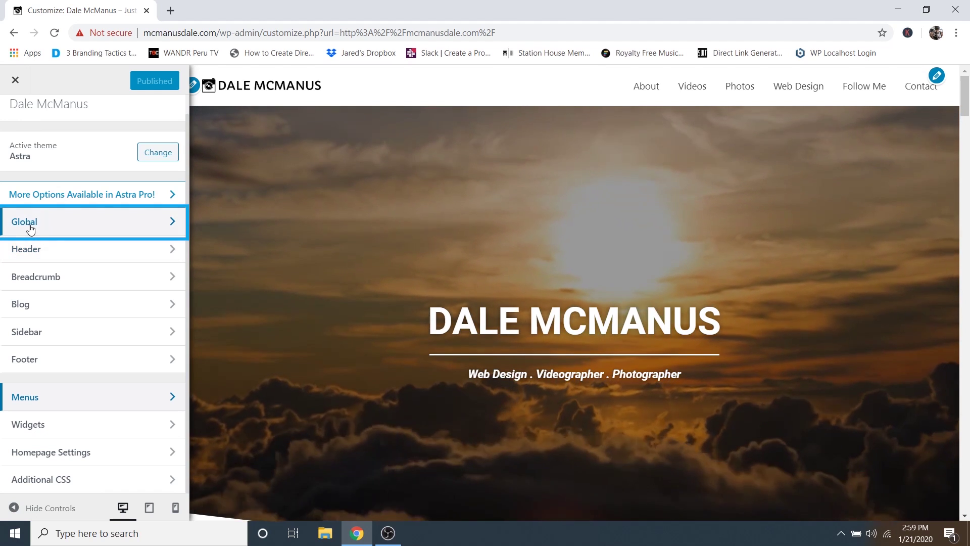
# - Open the Global > Colors > Base Colors settings
pyautogui.click(40, 228)
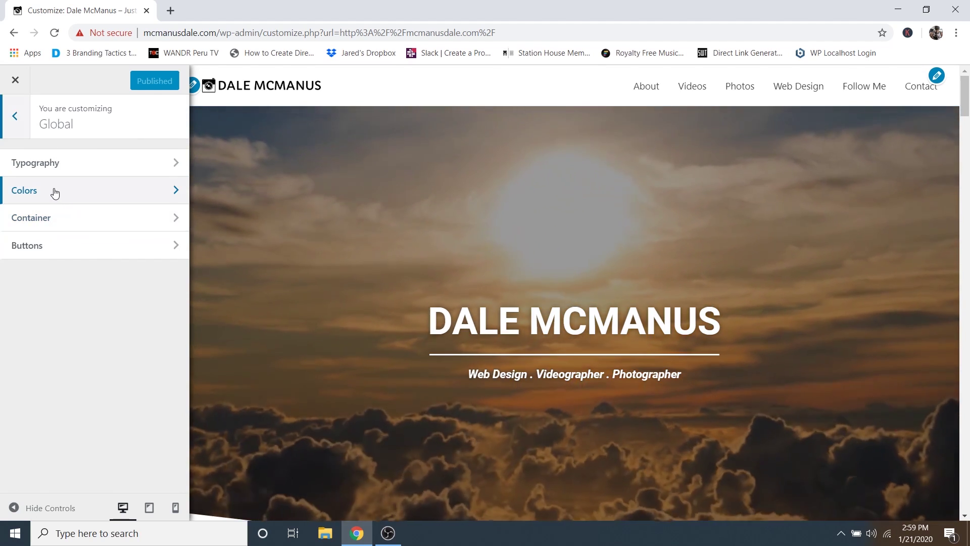
pyautogui.click(54, 192)
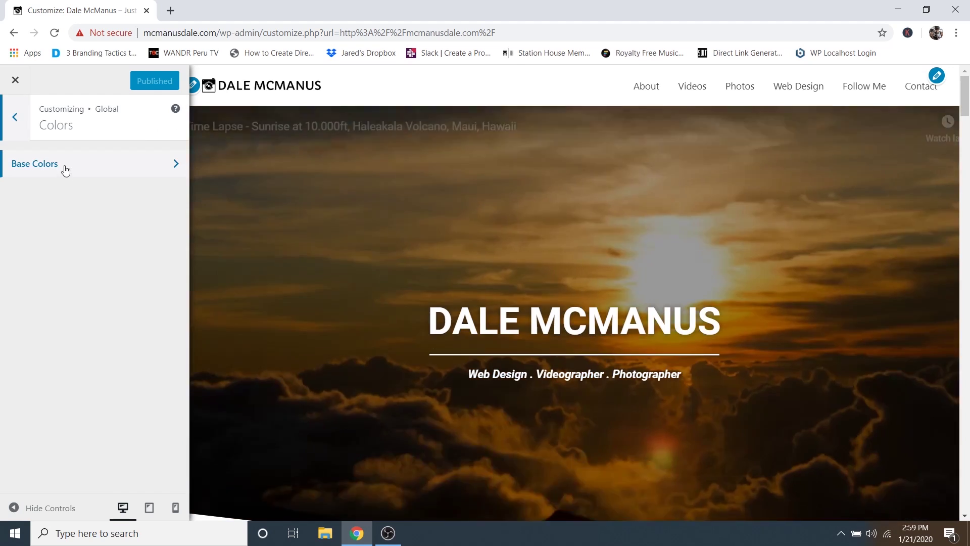
pyautogui.click(70, 168)
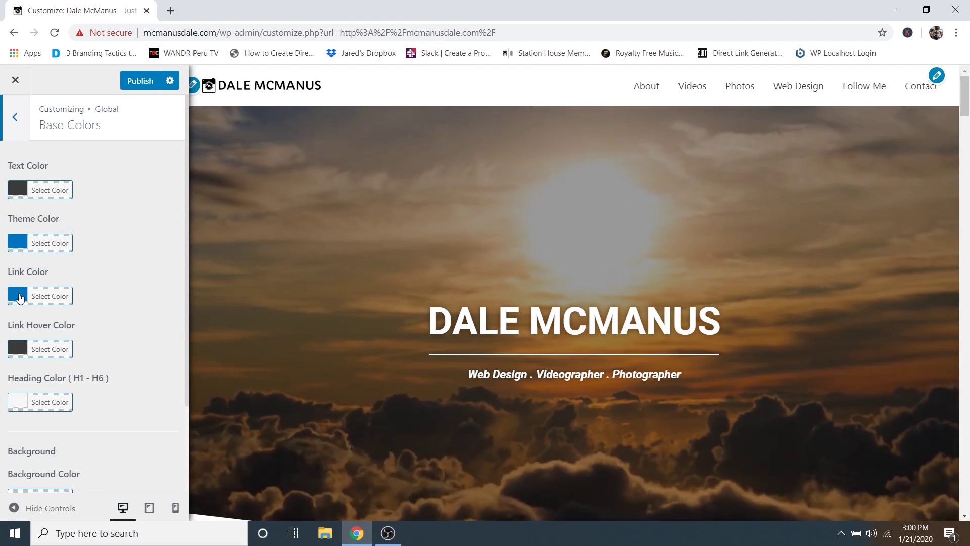
# - Set the Link Color to light blue #02a2f2
pyautogui.click(23, 299)
pyautogui.moveTo(81, 362); pyautogui.dragTo(49, 338)
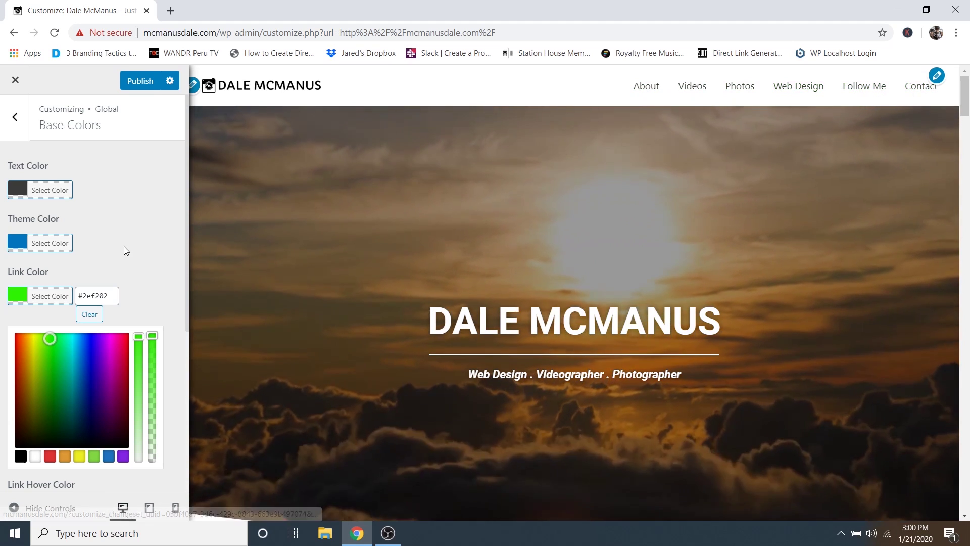
pyautogui.click(80, 339)
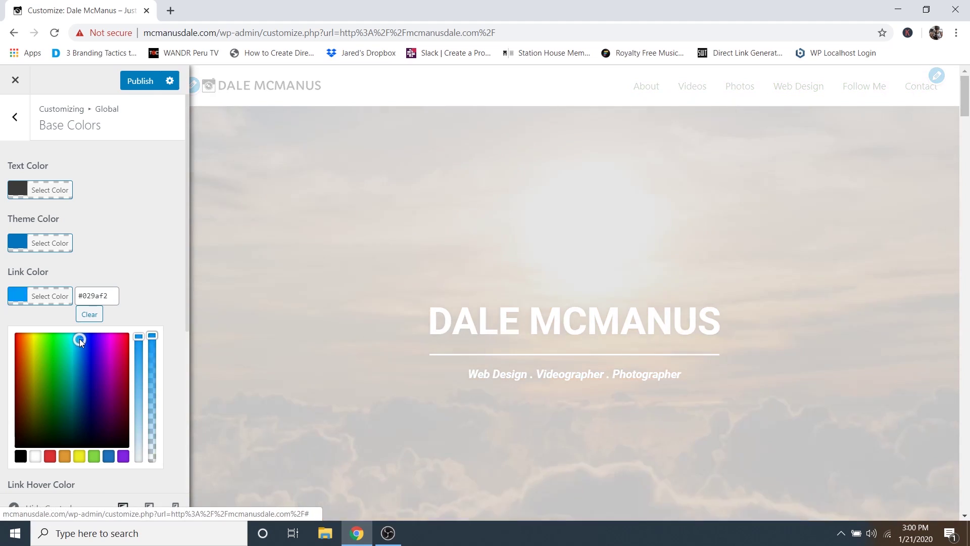
pyautogui.click(144, 257)
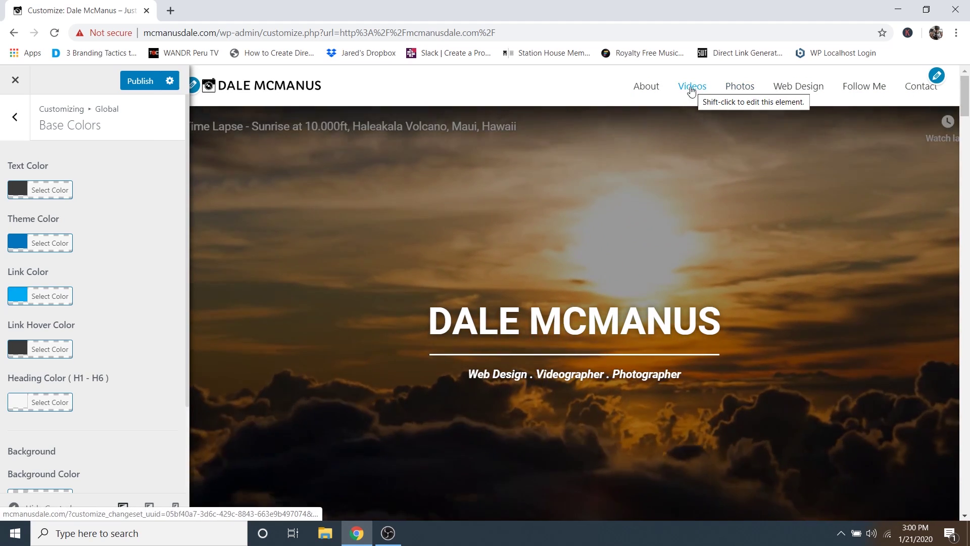
# - Confirm the Videos and Photos links jump to their sections, then publish the link colour
pyautogui.click(692, 89)
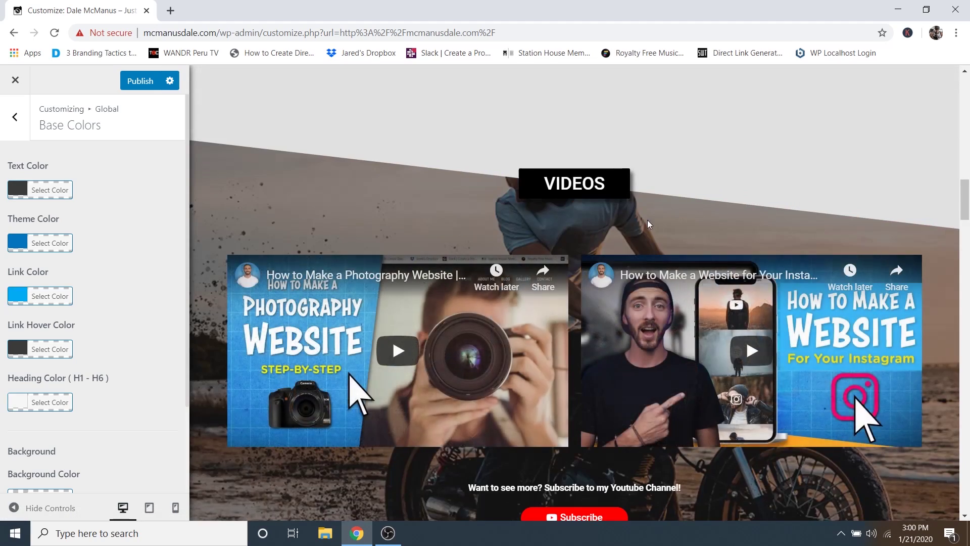
pyautogui.scroll(10, 676, 268)
pyautogui.scroll(5, 708, 242)
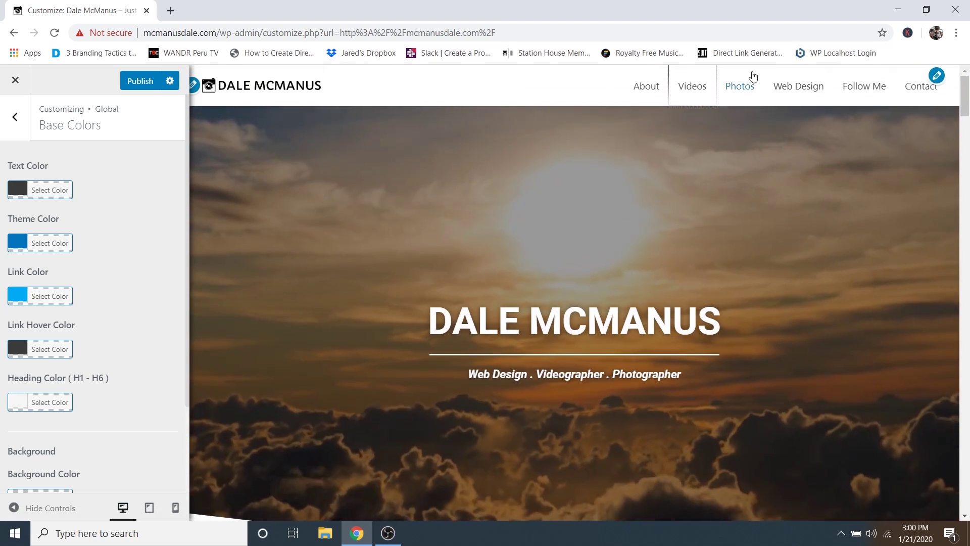
pyautogui.click(740, 85)
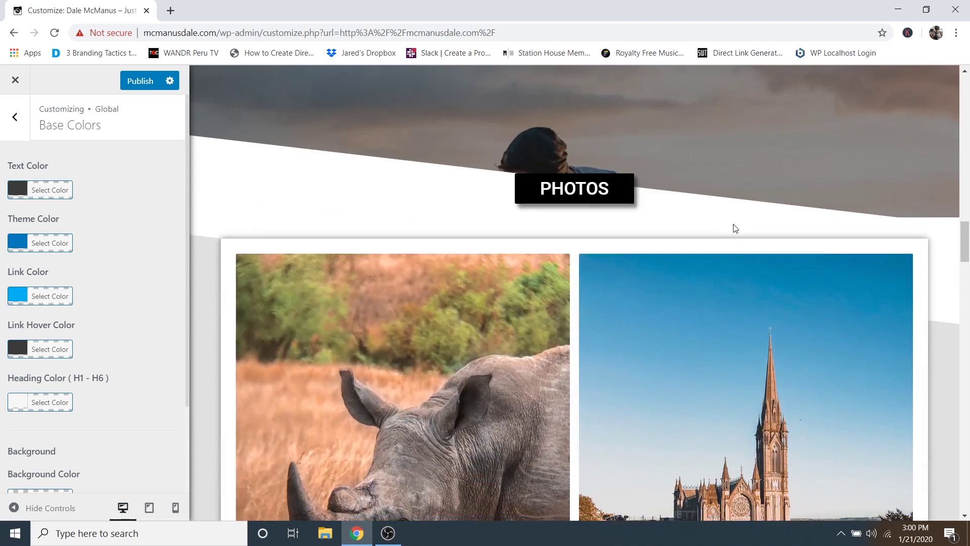
pyautogui.scroll(-7, 717, 232)
pyautogui.scroll(13, 697, 235)
pyautogui.scroll(15, 691, 236)
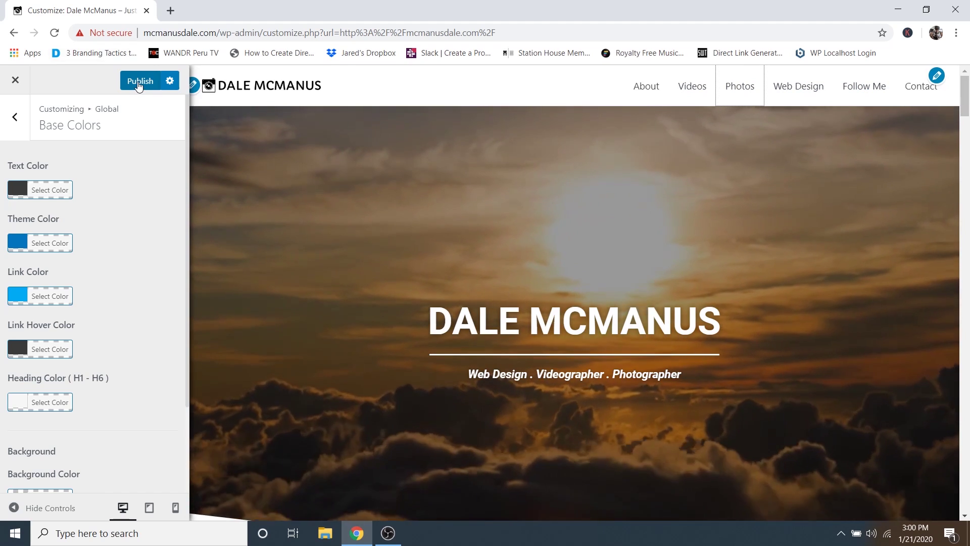
pyautogui.click(138, 82)
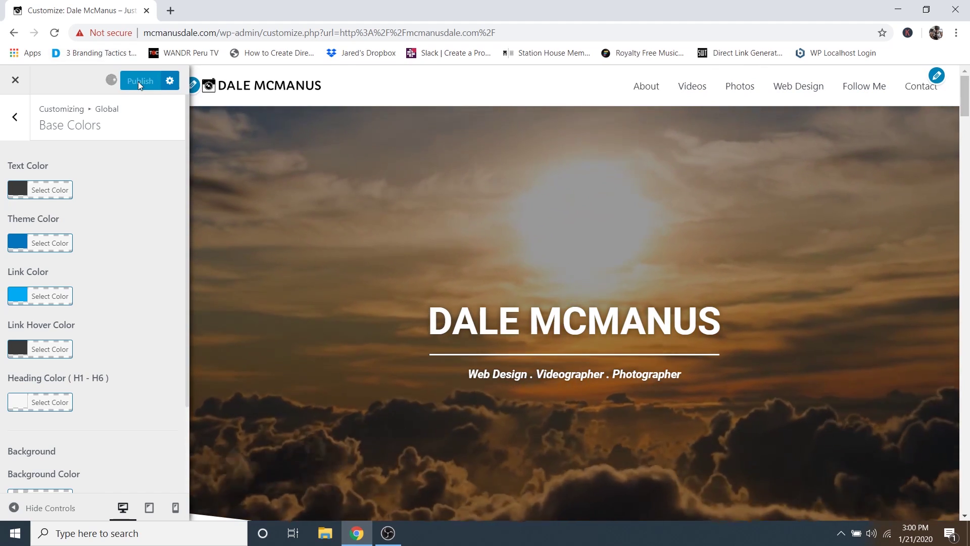
# - Open the Footer Bar settings showing the default copyright text
pyautogui.scroll(-3, 369, 159)
pyautogui.scroll(-15, 369, 159)
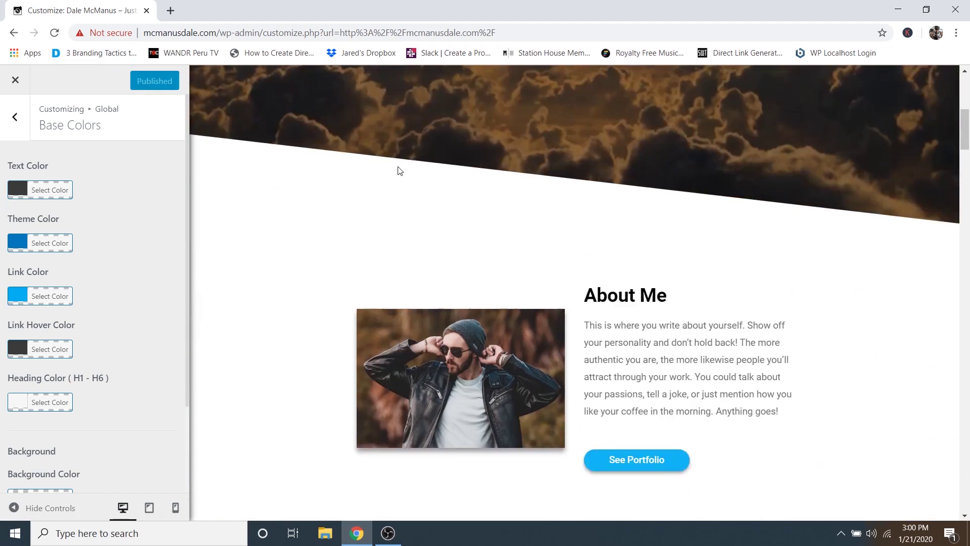
pyautogui.scroll(-20, 396, 169)
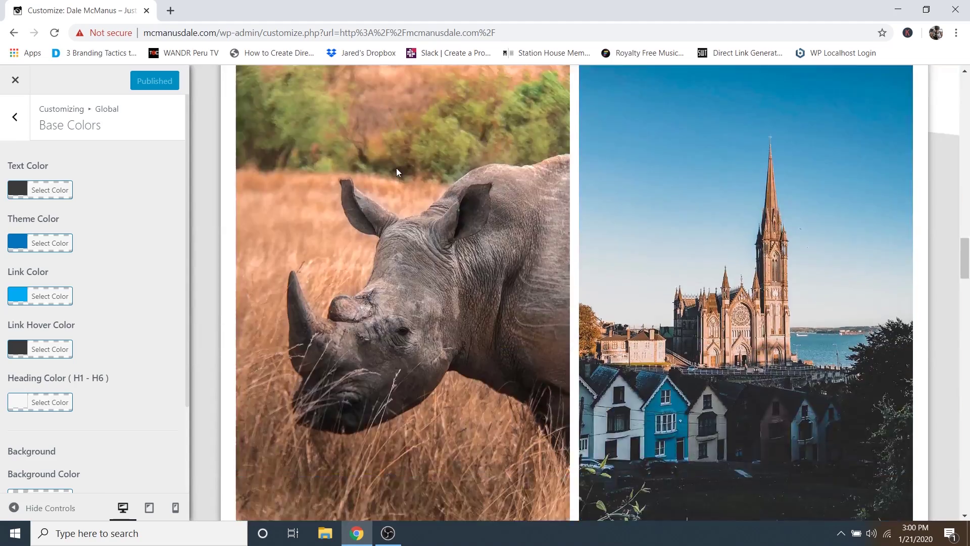
pyautogui.scroll(-15, 414, 210)
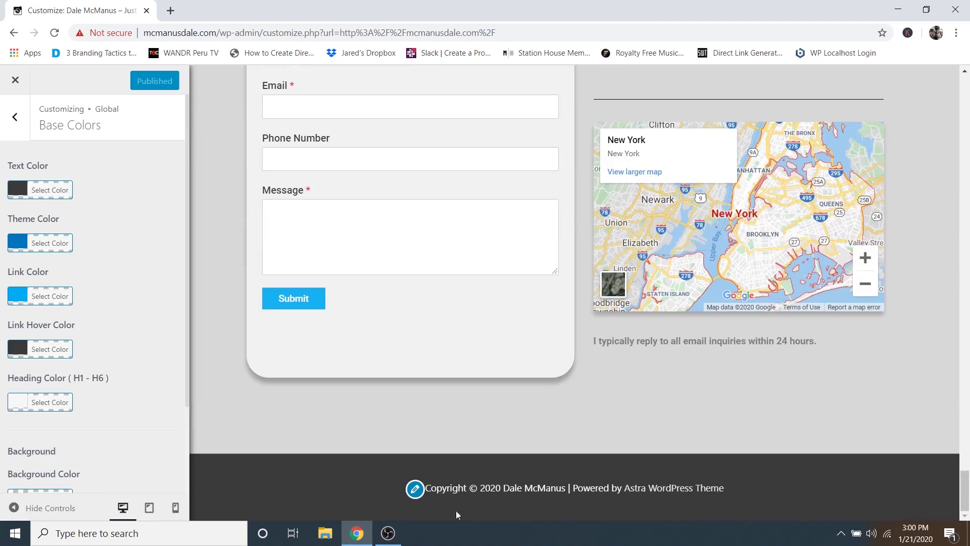
pyautogui.click(416, 491)
pyautogui.click(415, 492)
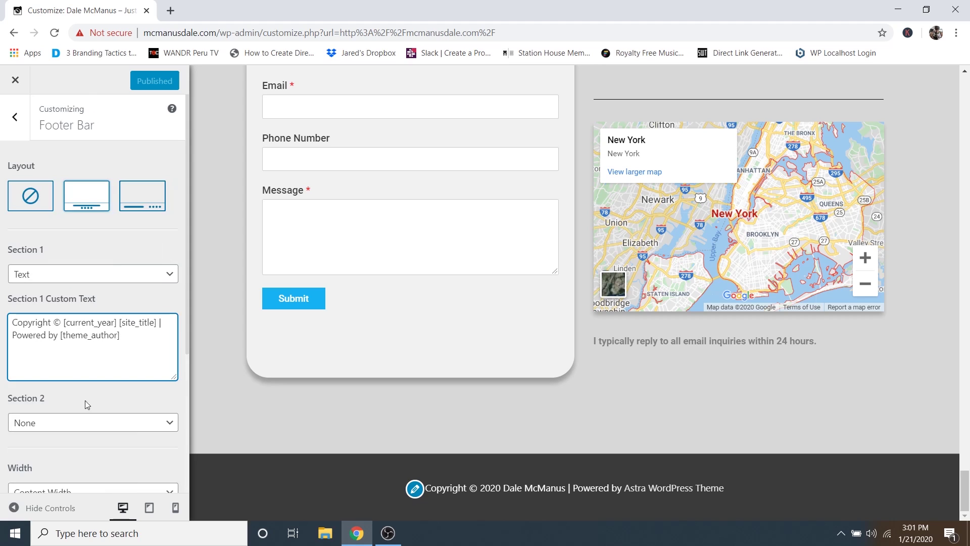
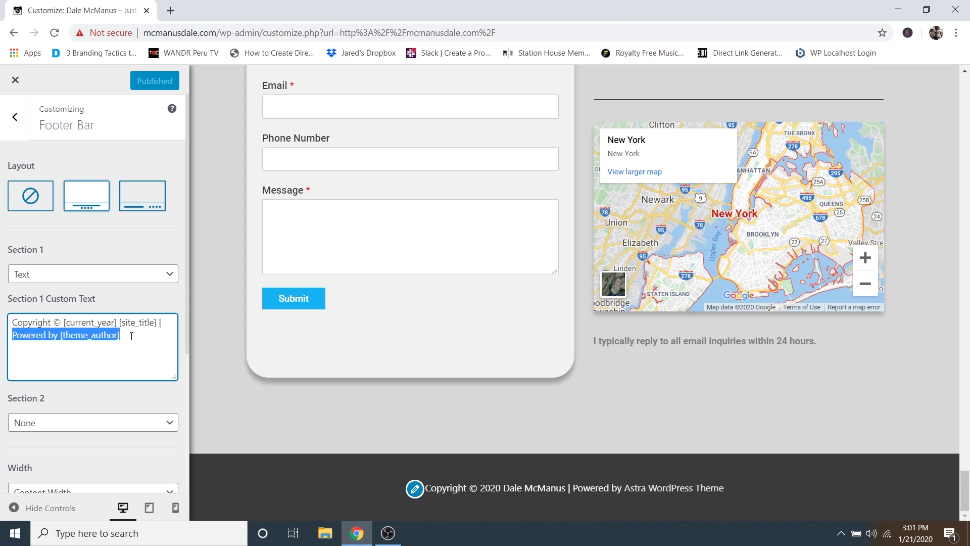
# - Delete 'Powered by [theme_author]' from the Section 1 footer text and set Section 2 to Footer Menu
pyautogui.press('BackSpace')
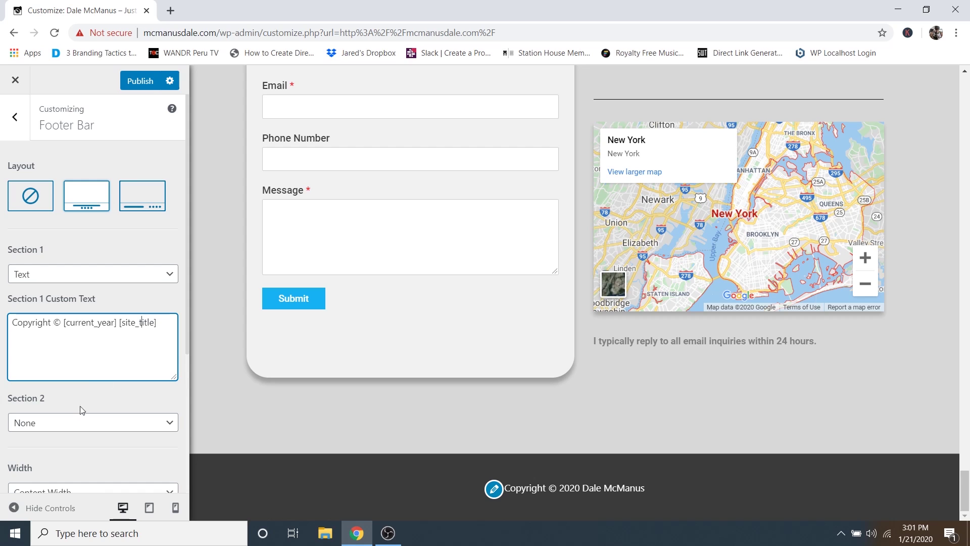
pyautogui.scroll(-3, 107, 393)
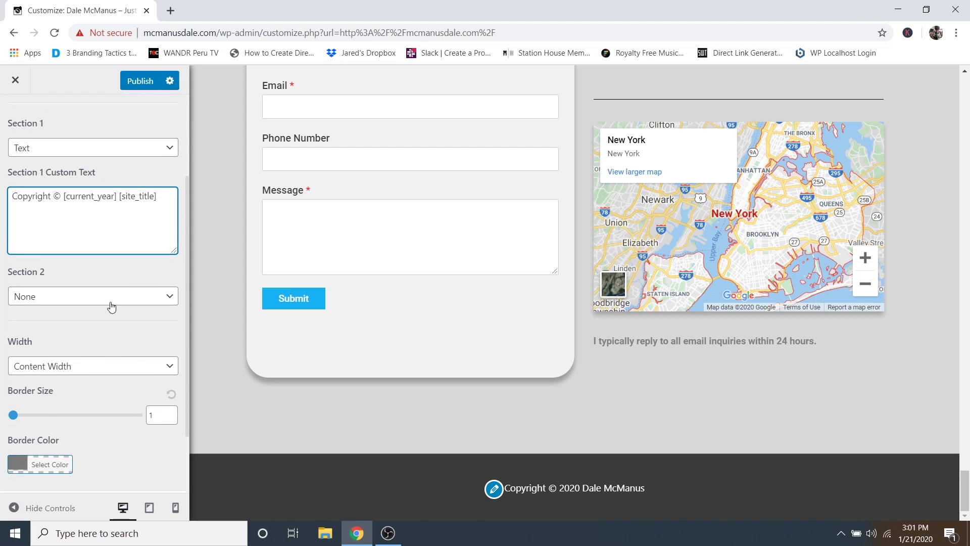
pyautogui.click(73, 300)
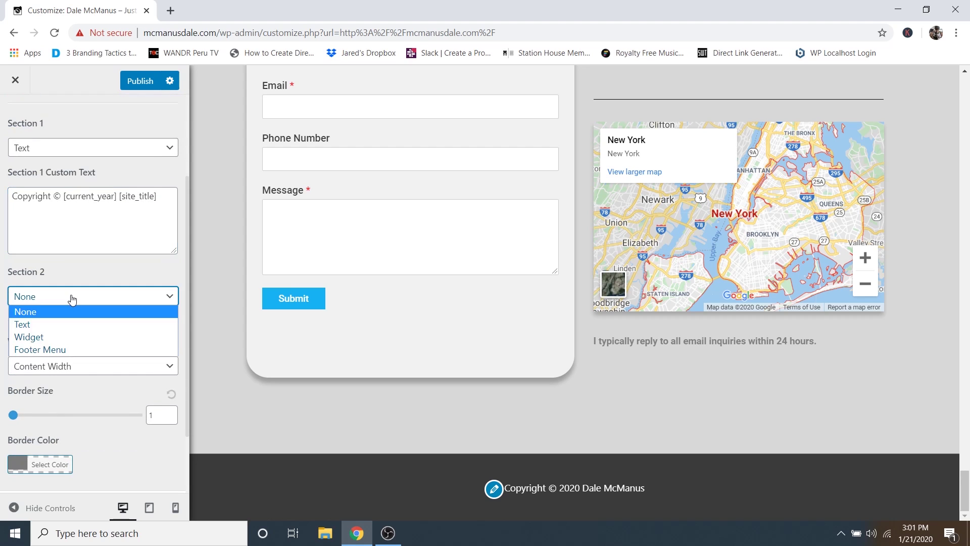
pyautogui.click(40, 349)
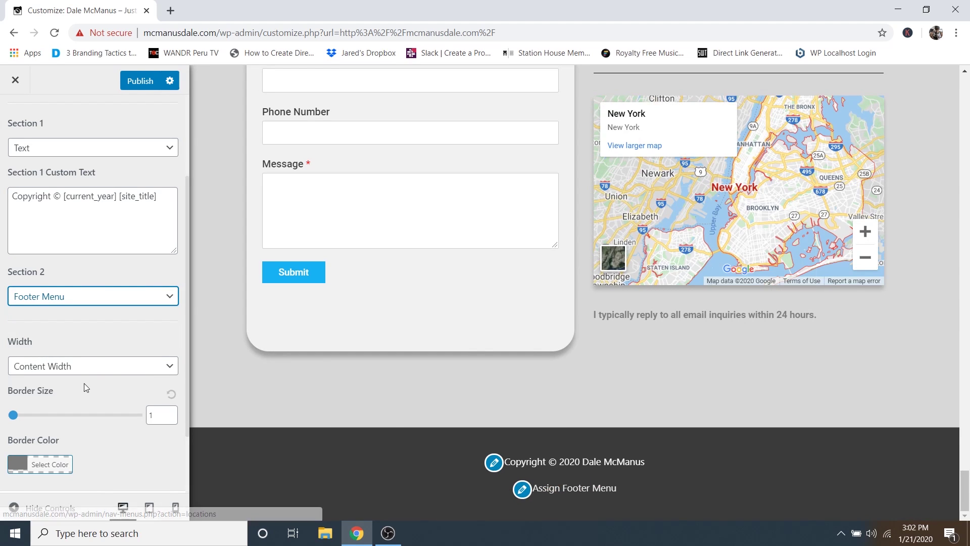
# - Return from Footer Bar to the main Customizer panel
pyautogui.scroll(3, 99, 374)
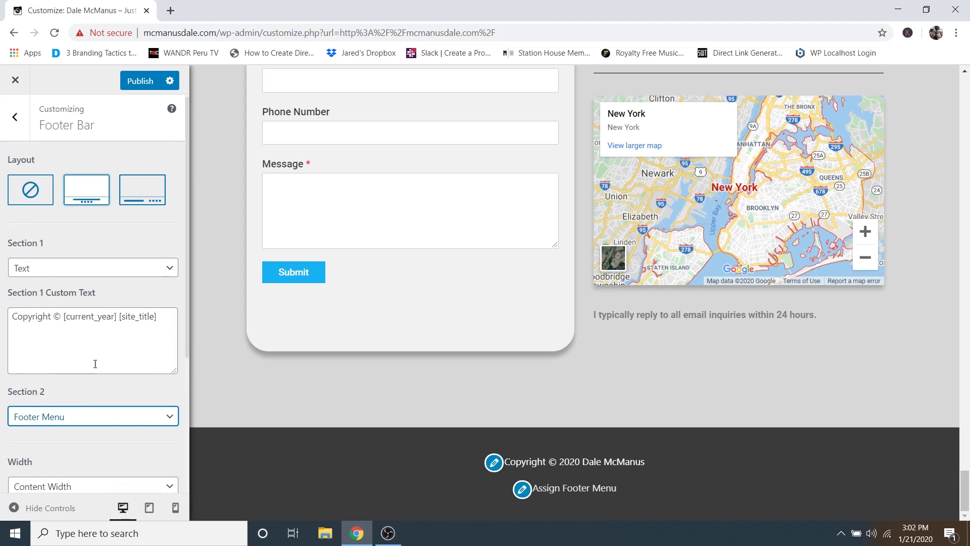
pyautogui.click(21, 124)
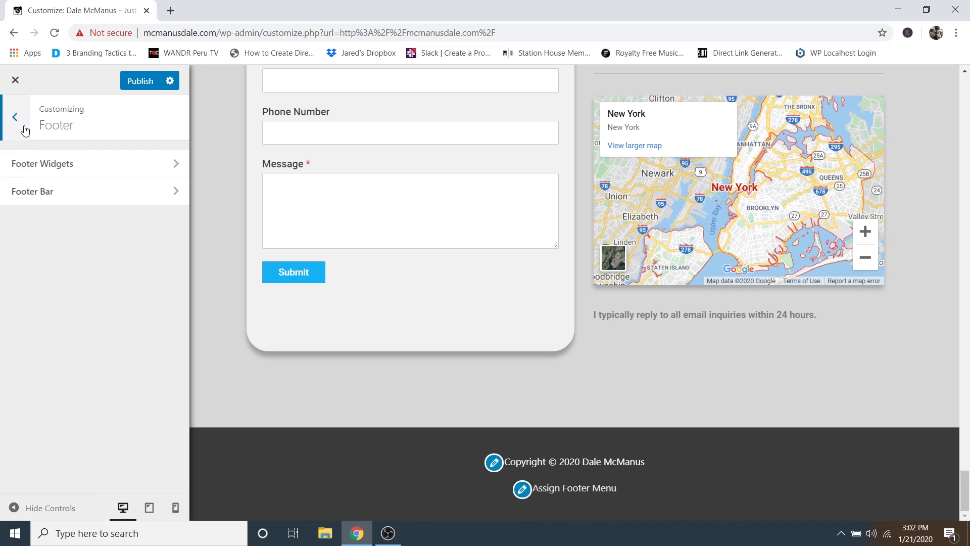
pyautogui.click(23, 122)
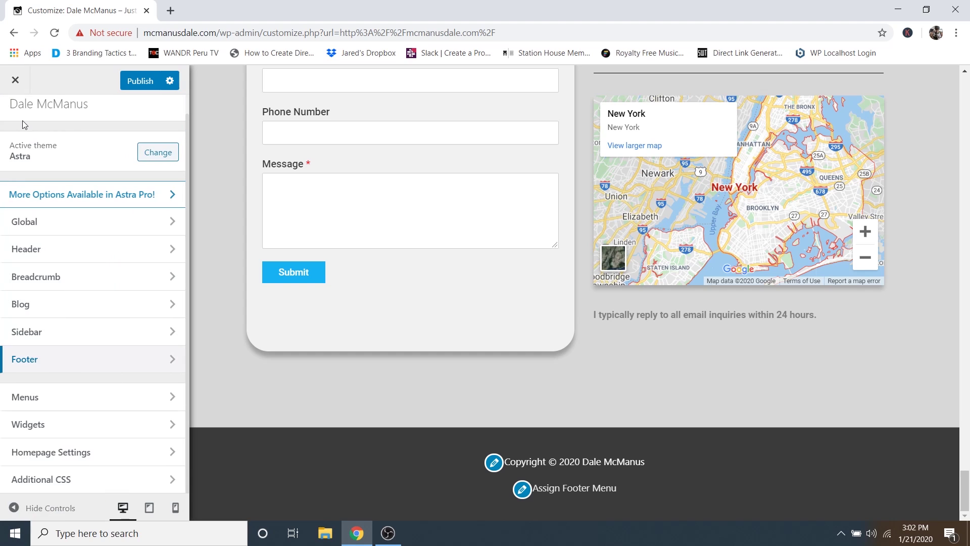
# - Create a menu named 'Footer Menu' at the Footer Menu location and list items to add
pyautogui.click(41, 404)
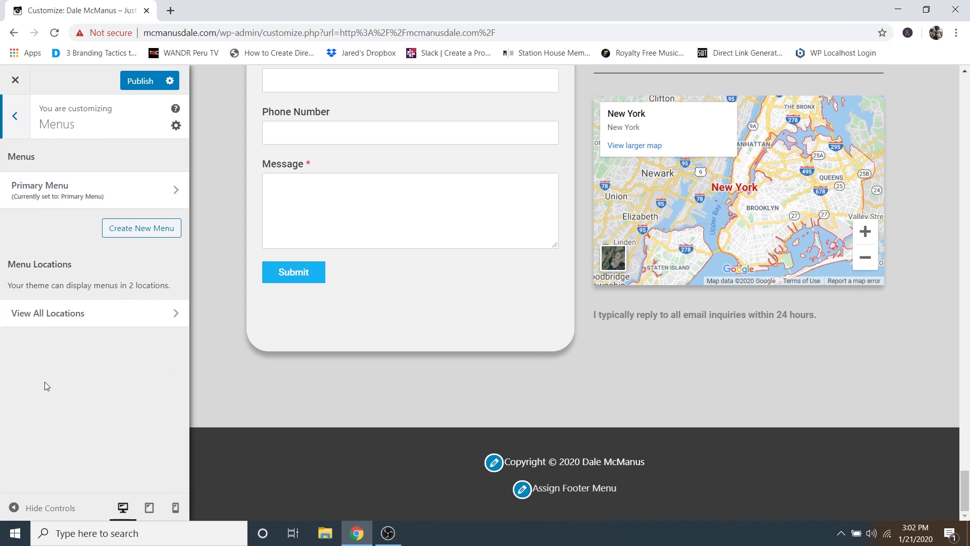
pyautogui.click(138, 232)
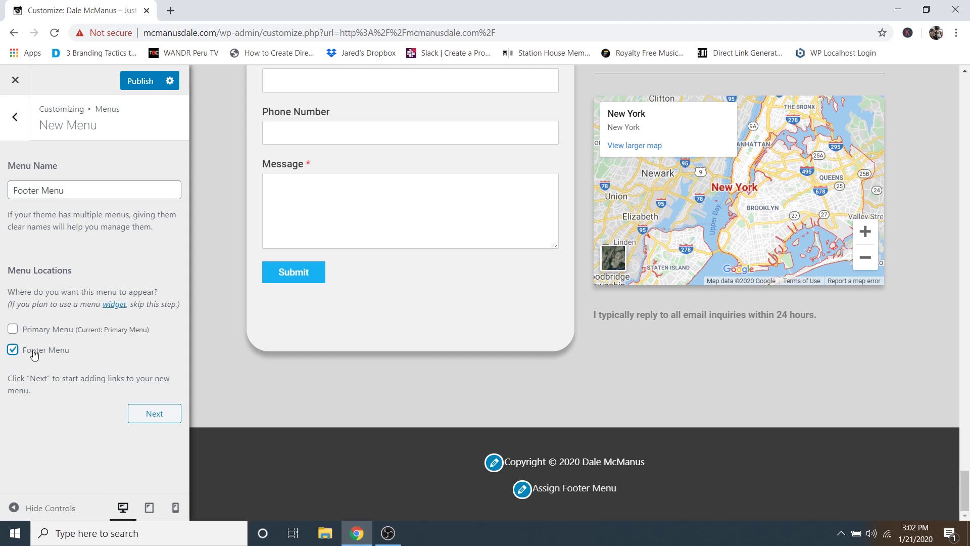
pyautogui.click(158, 416)
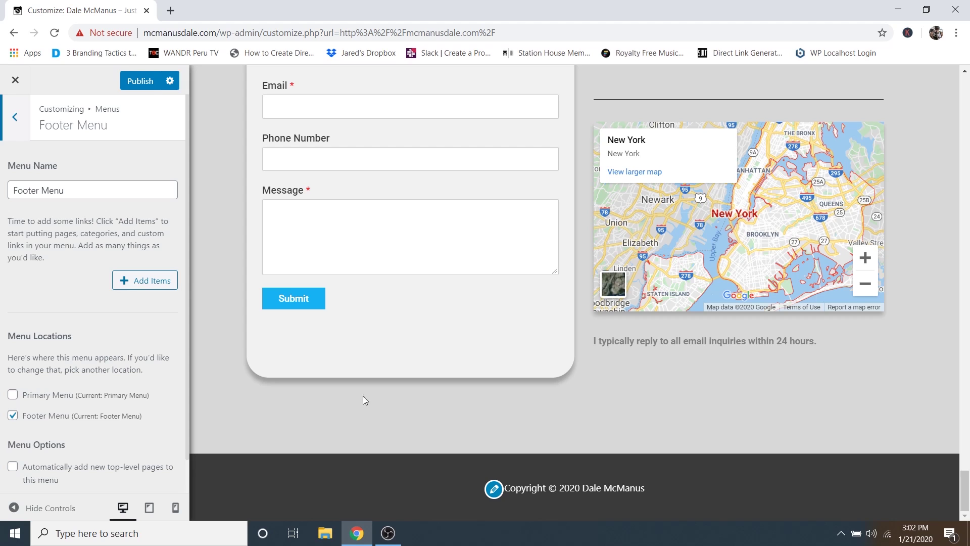
pyautogui.click(141, 284)
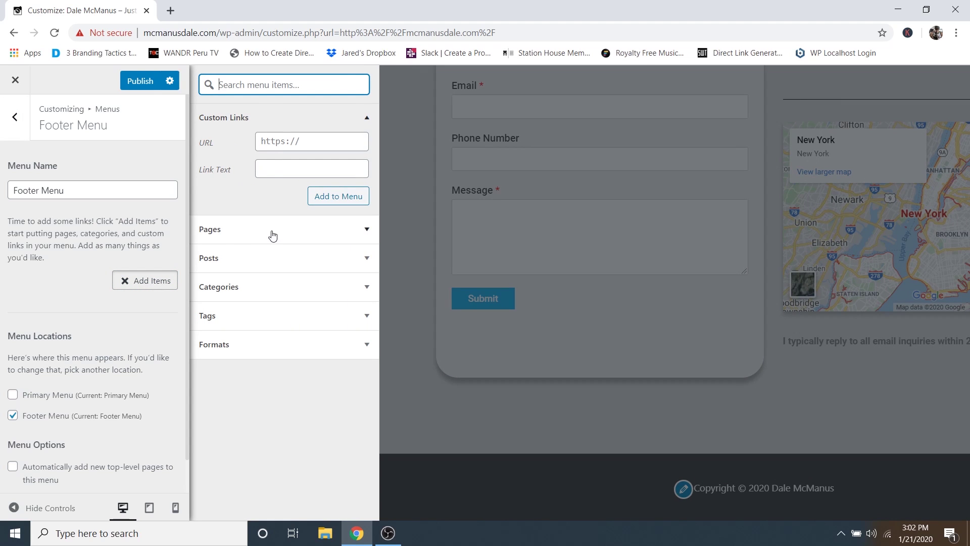
# - Add new pages Terms and Conditions, Privacy Policy and Cookie Policy to the Footer Menu, then preview the footer
pyautogui.click(237, 119)
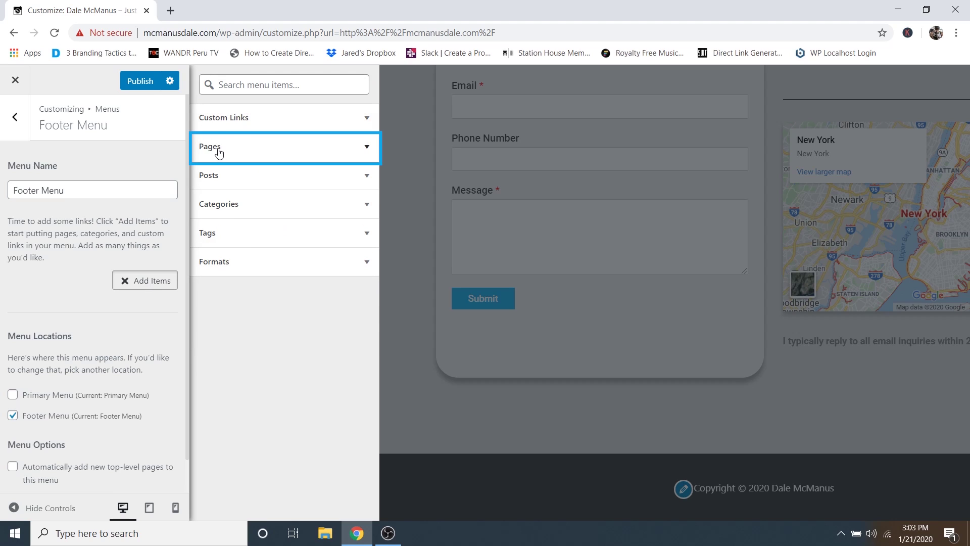
pyautogui.click(219, 152)
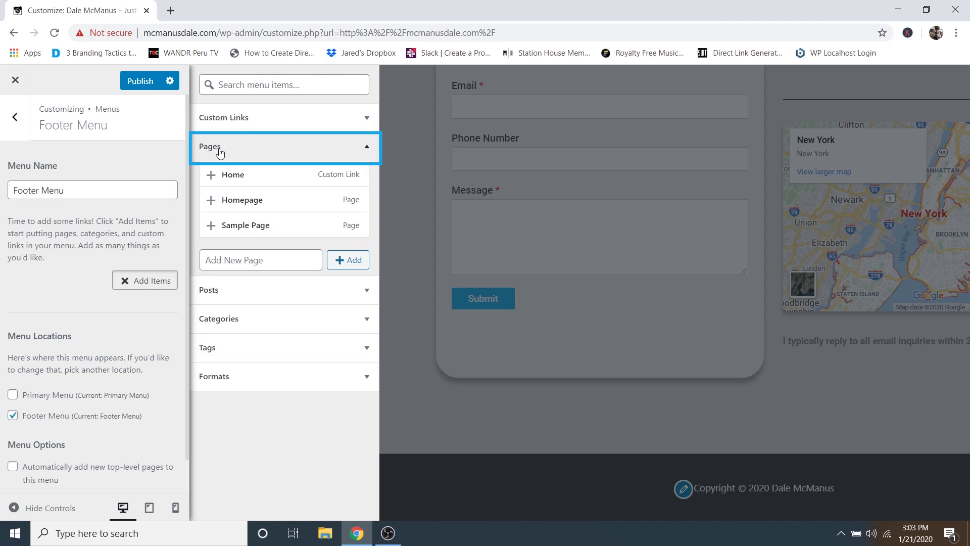
pyautogui.click(267, 260)
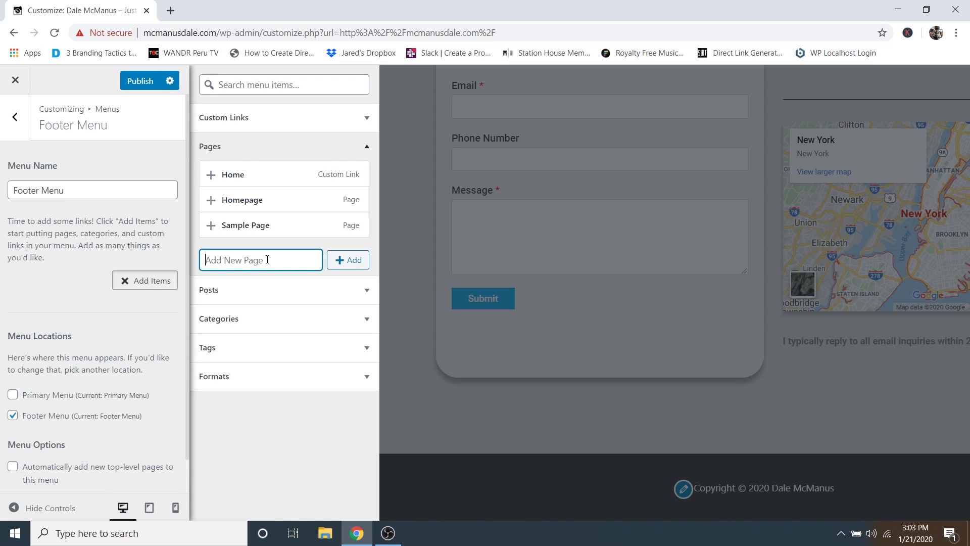
pyautogui.write('Terms and Conditions')
pyautogui.click(352, 260)
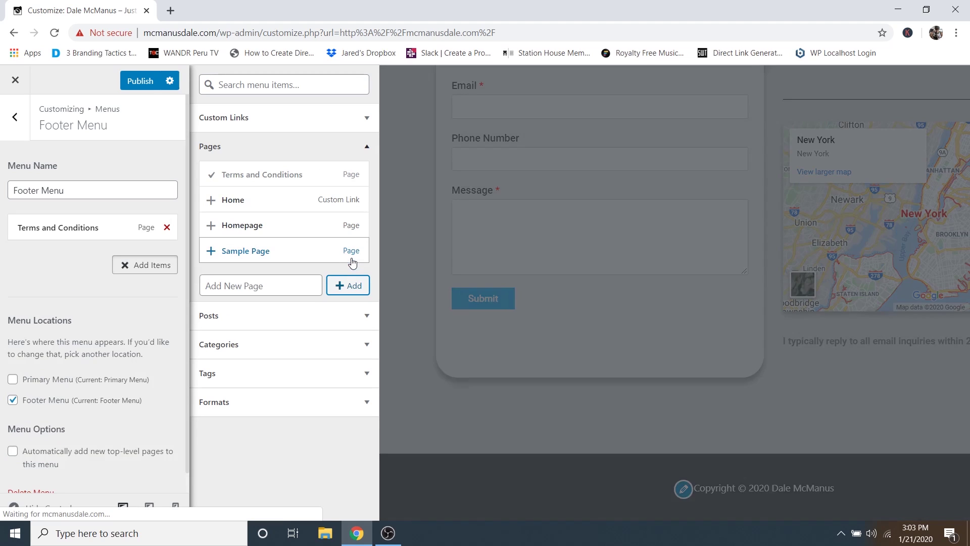
pyautogui.write('Pr')
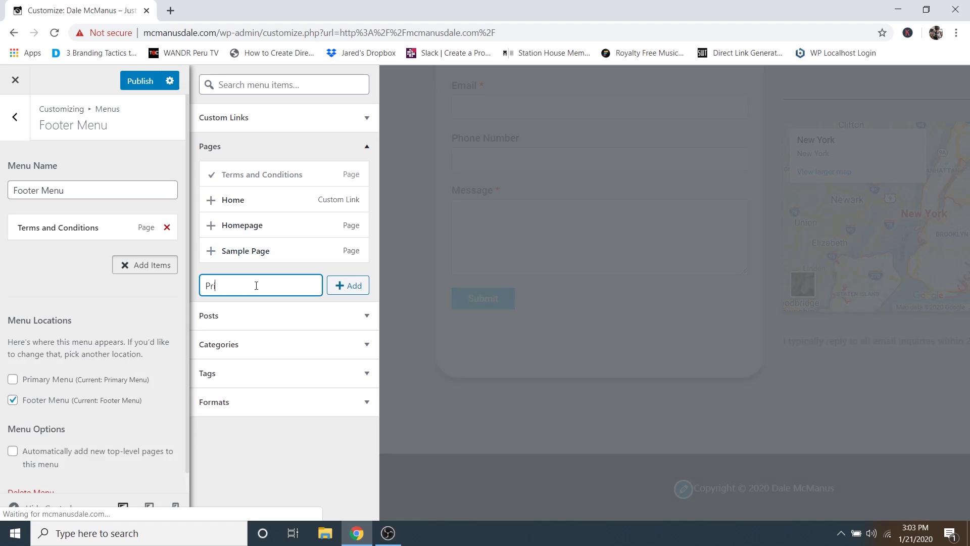
pyautogui.write('ivacy Policy')
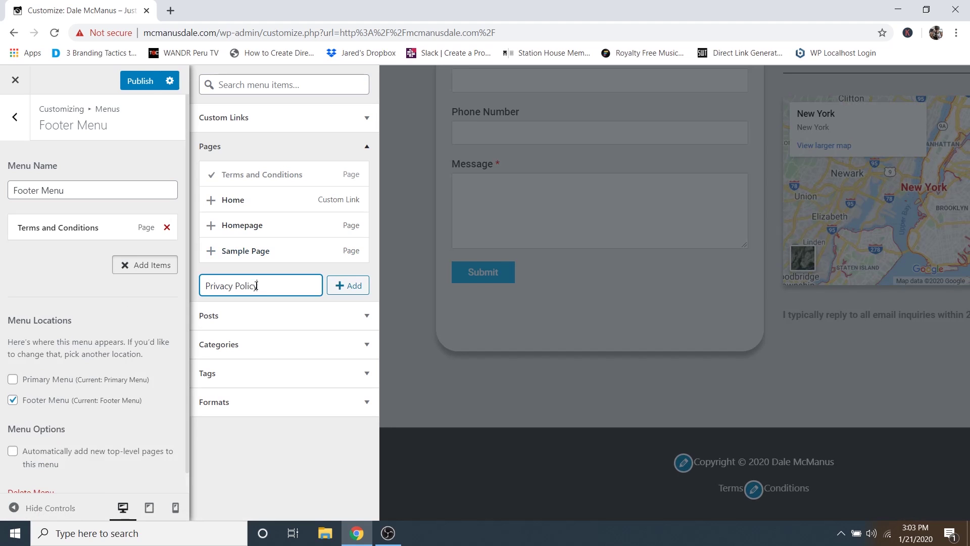
pyautogui.click(349, 287)
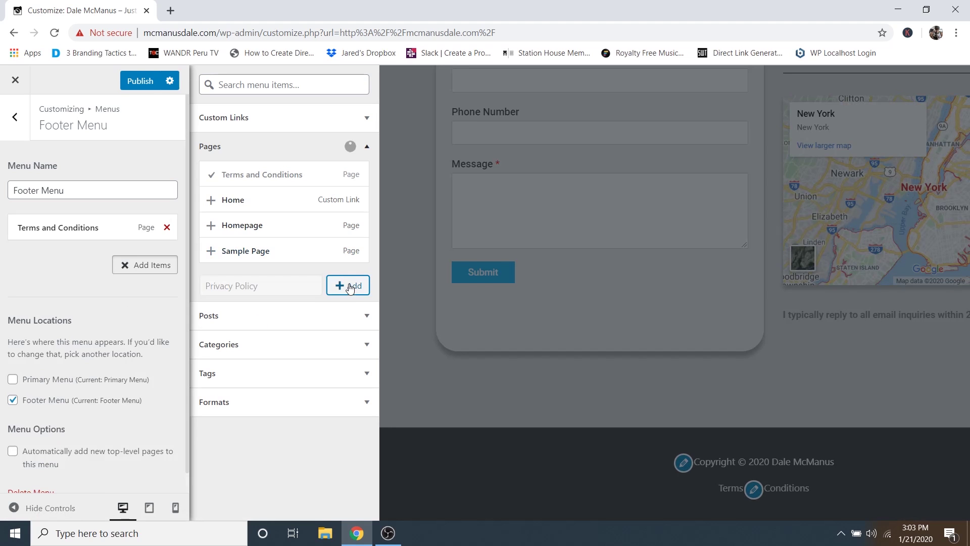
pyautogui.click(238, 309)
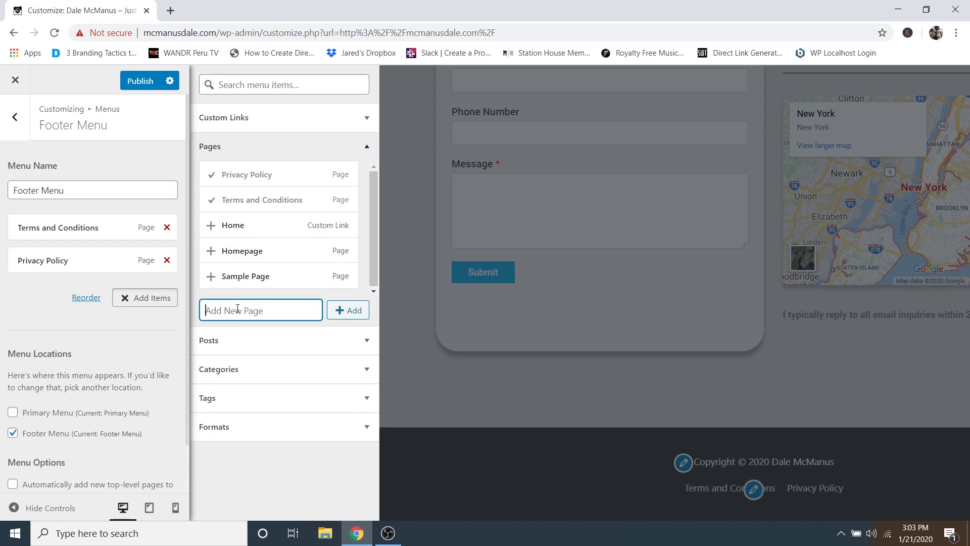
pyautogui.write('Cookie Policy')
pyautogui.click(347, 316)
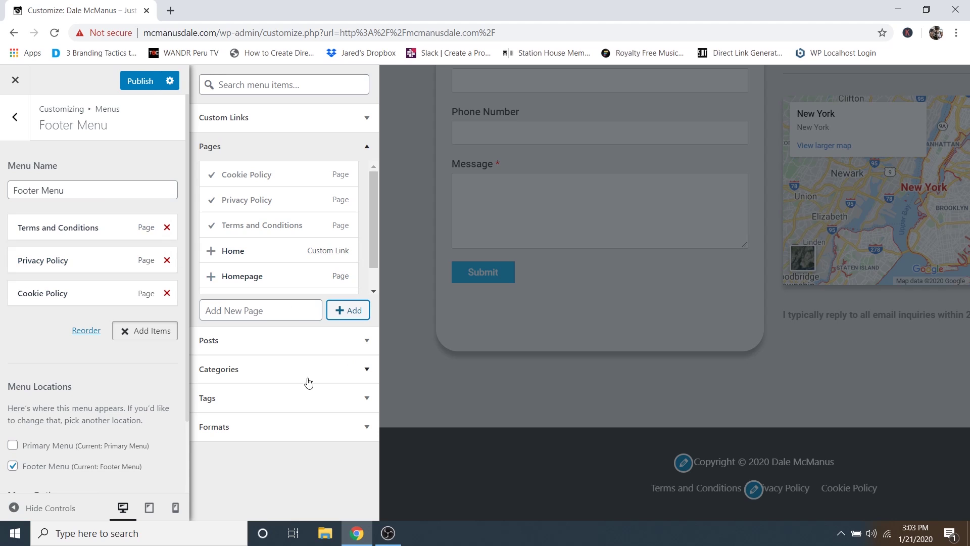
pyautogui.click(50, 507)
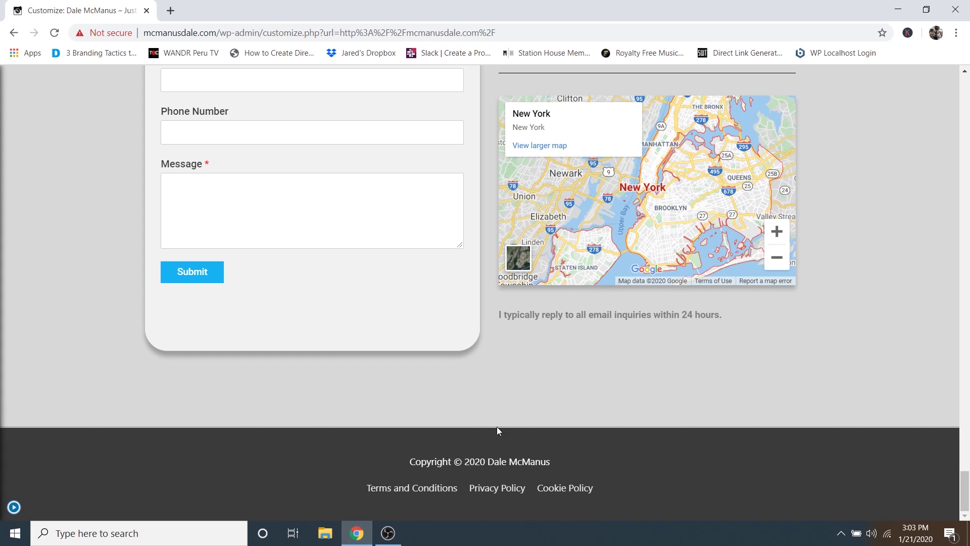
pyautogui.click(15, 506)
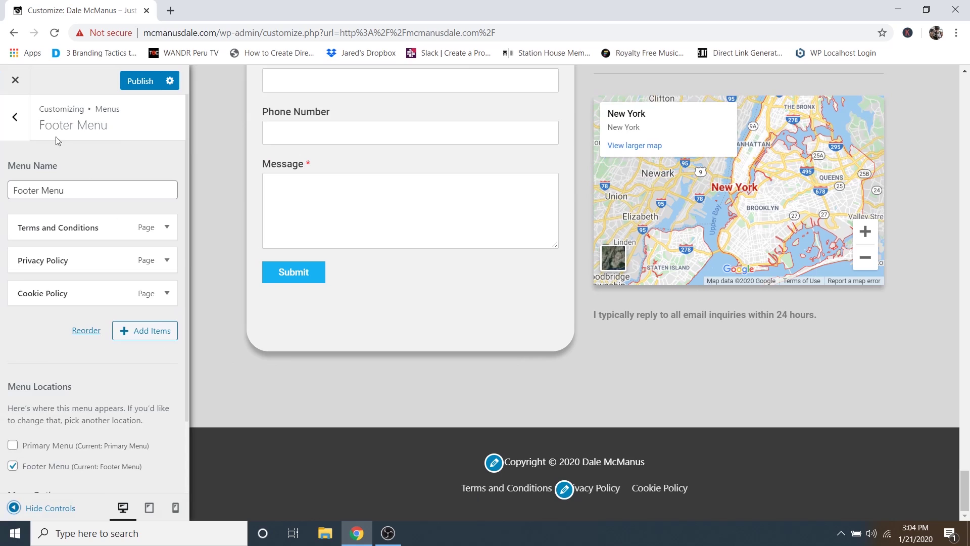
# - Set the Footer Bar border size to 0 and publish the footer changes
pyautogui.click(21, 121)
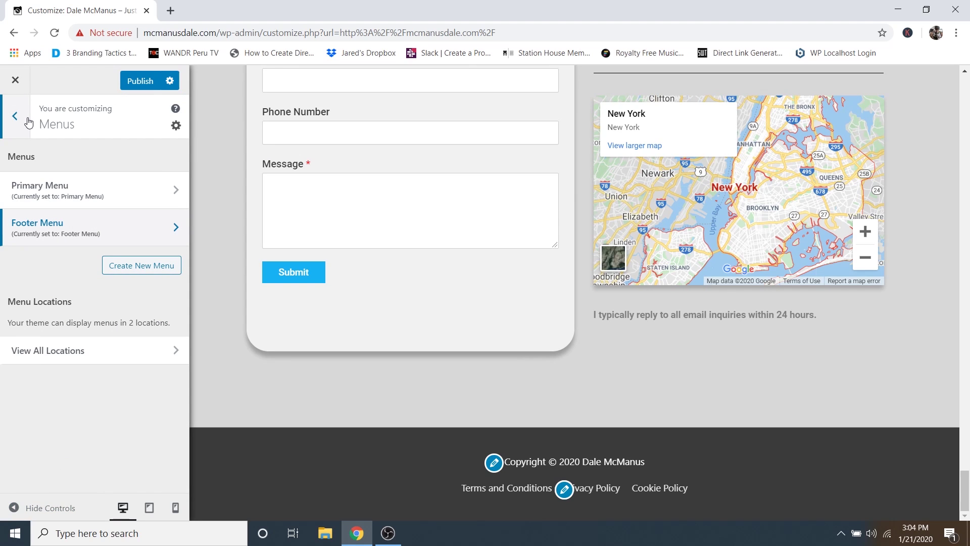
pyautogui.click(25, 117)
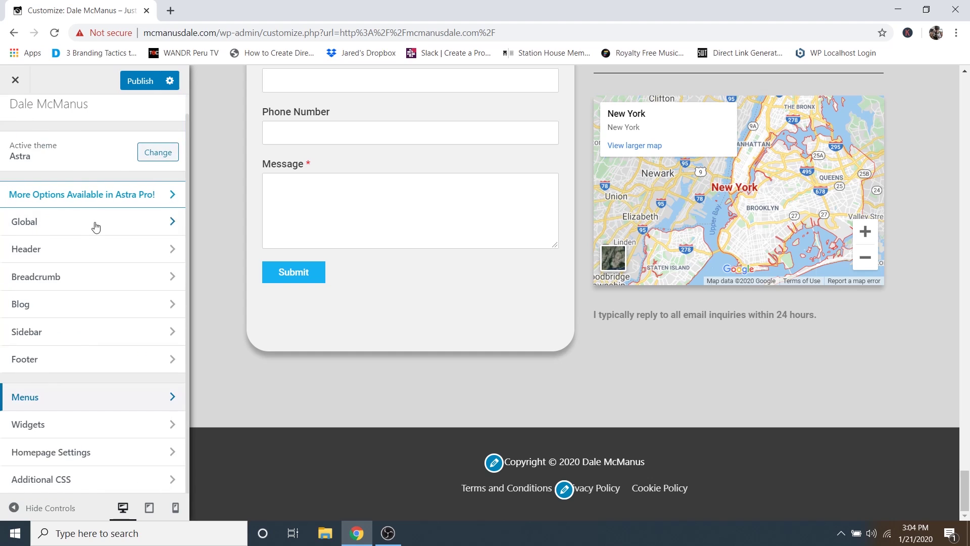
pyautogui.click(52, 365)
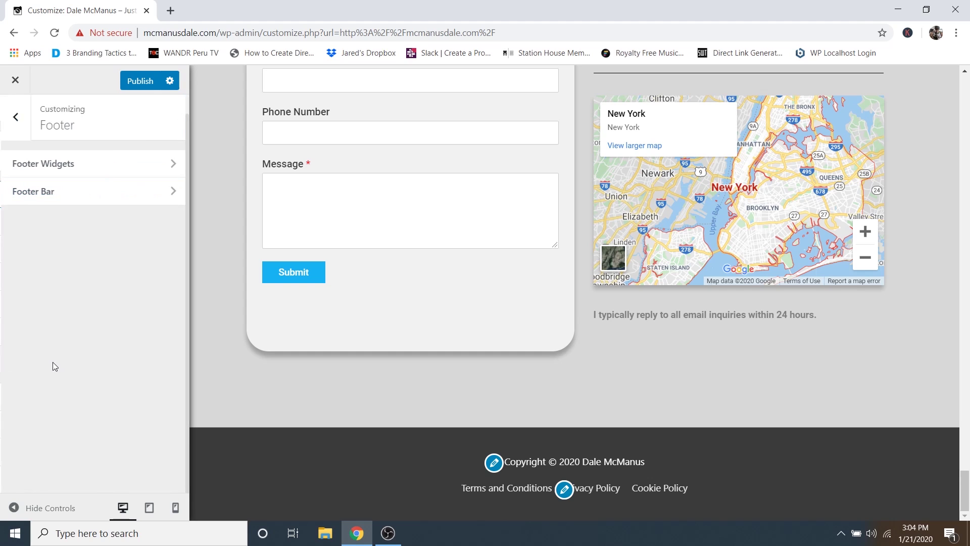
pyautogui.click(80, 199)
pyautogui.scroll(-5, 87, 262)
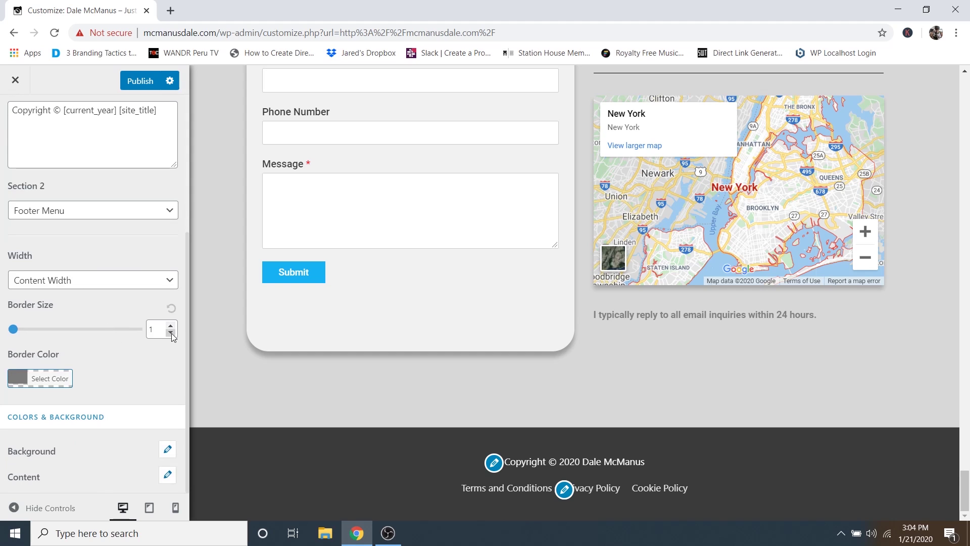
pyautogui.click(172, 332)
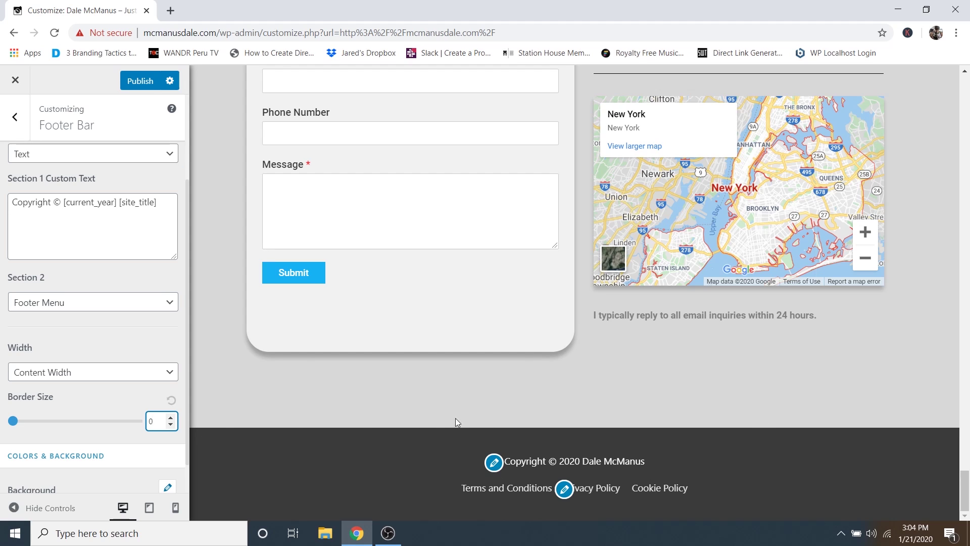
pyautogui.scroll(-2, 75, 438)
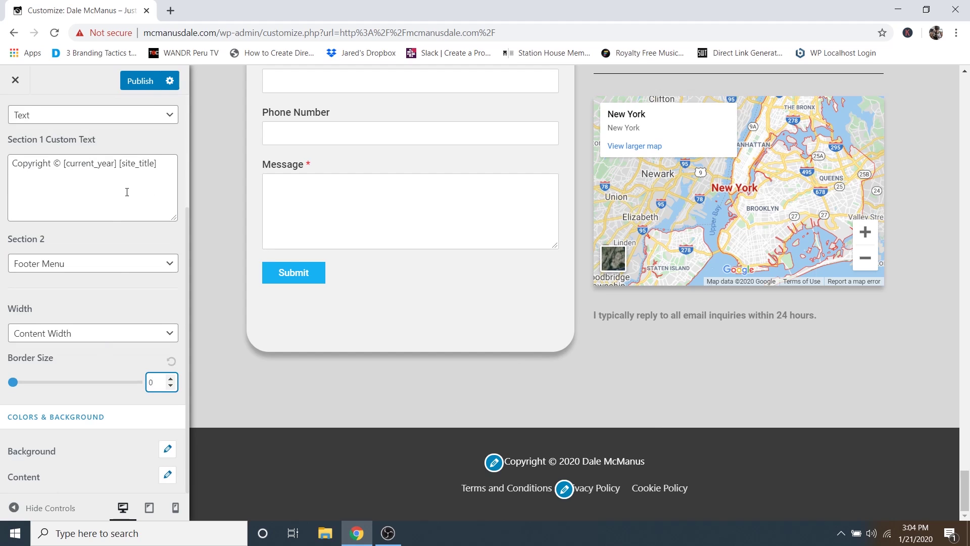
pyautogui.click(138, 81)
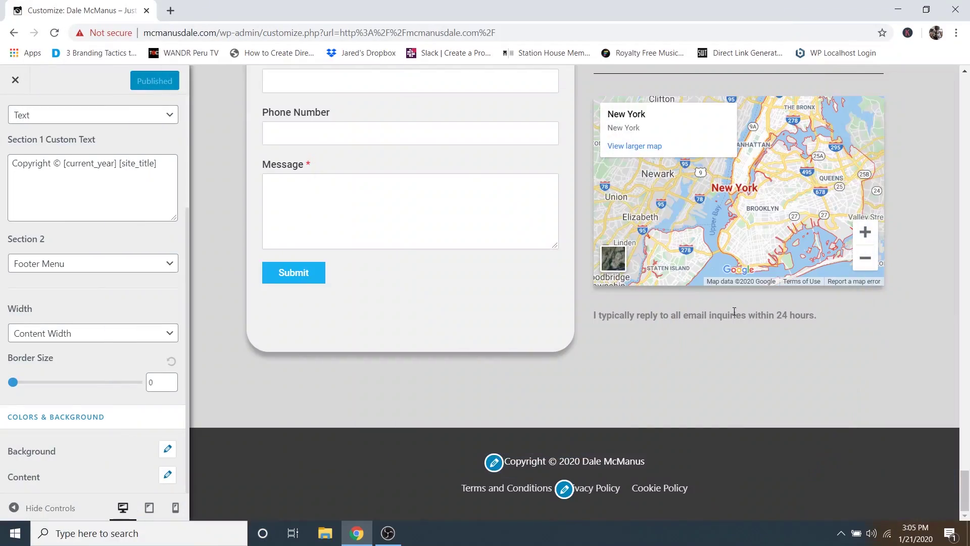
# - Close the Customizer and view the live site
pyautogui.scroll(10, 834, 342)
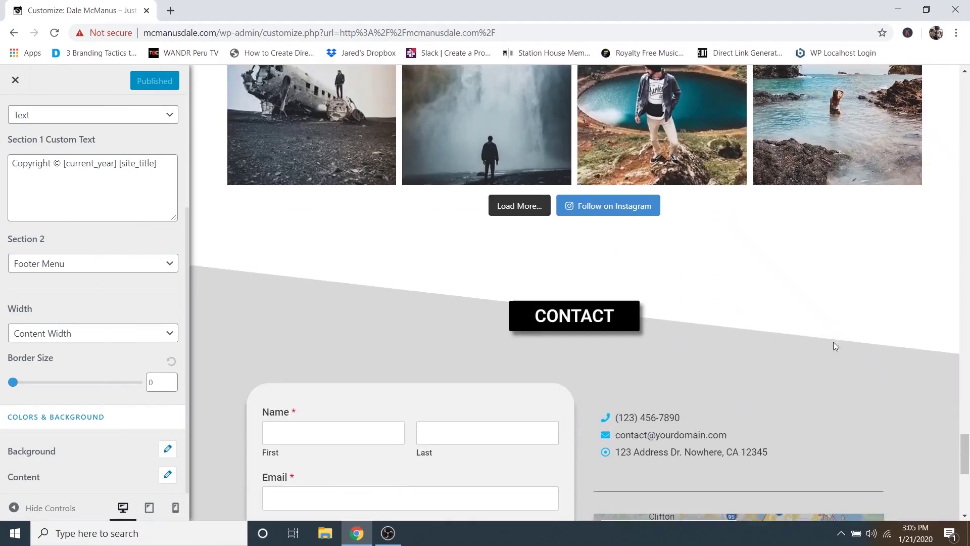
pyautogui.scroll(10, 677, 328)
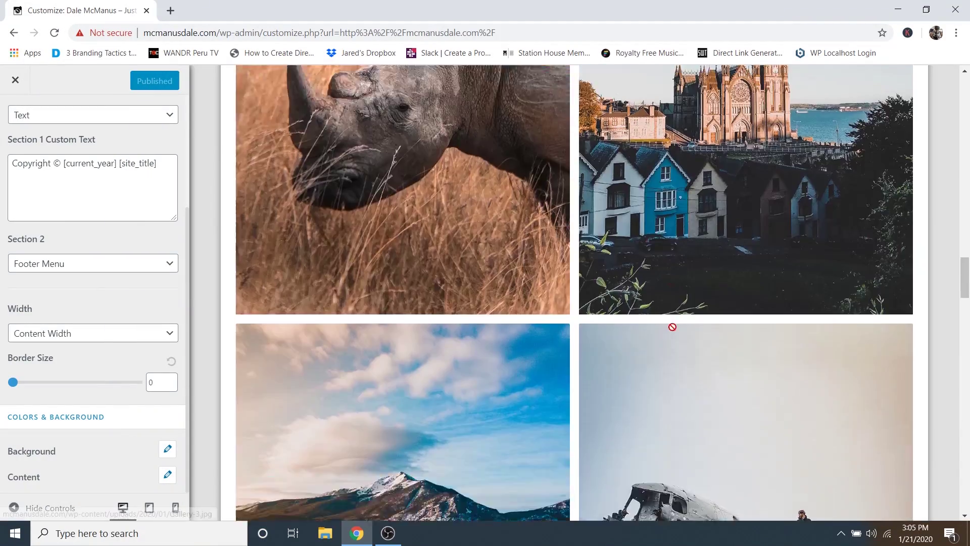
pyautogui.scroll(10, 669, 329)
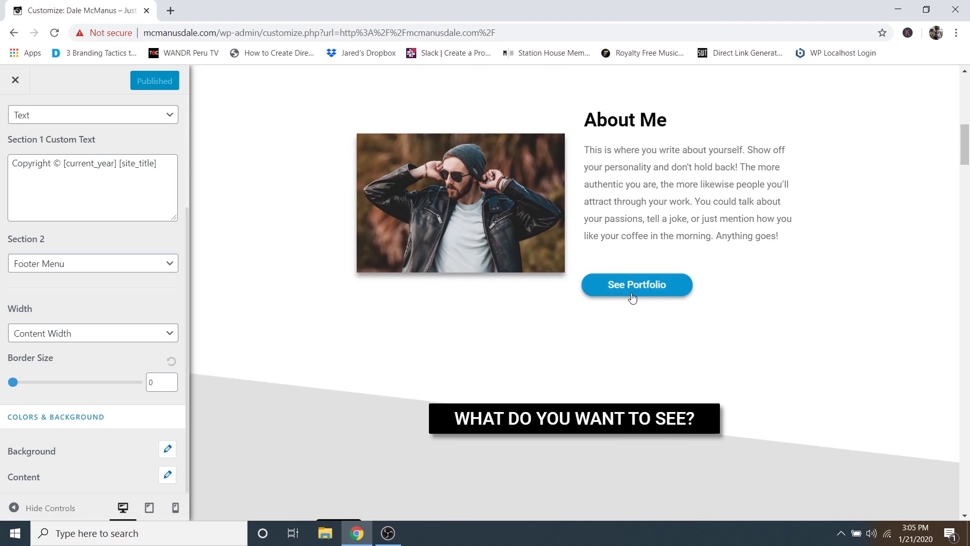
pyautogui.scroll(2, 657, 317)
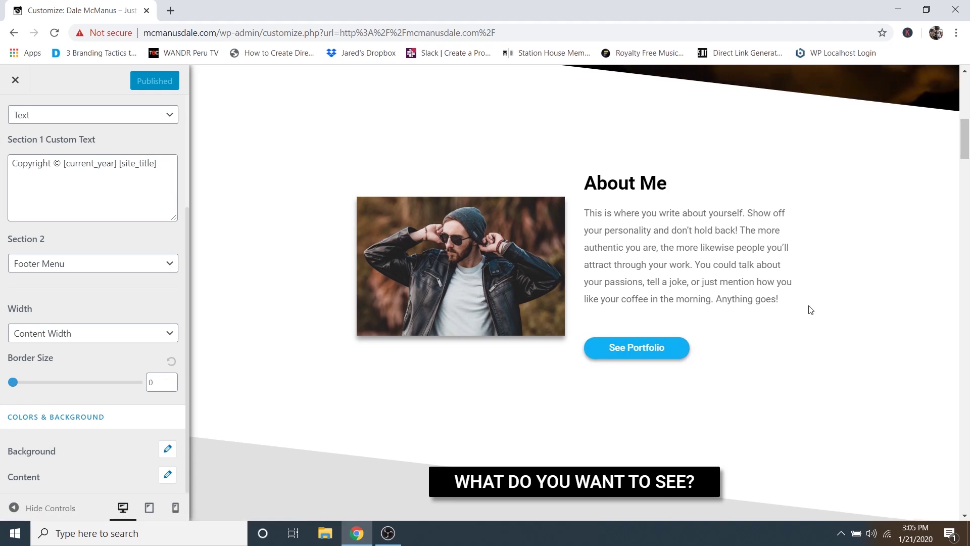
pyautogui.scroll(-2, 719, 309)
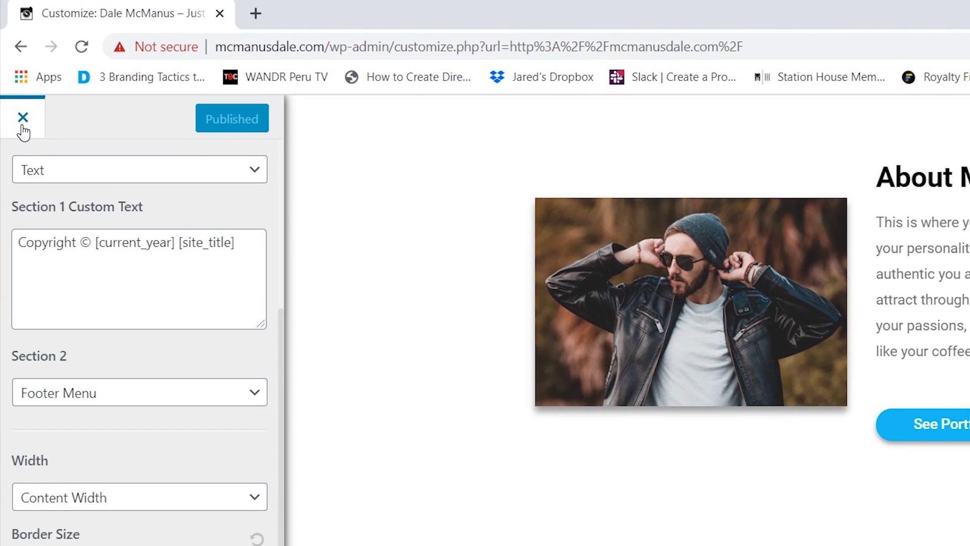
pyautogui.click(23, 124)
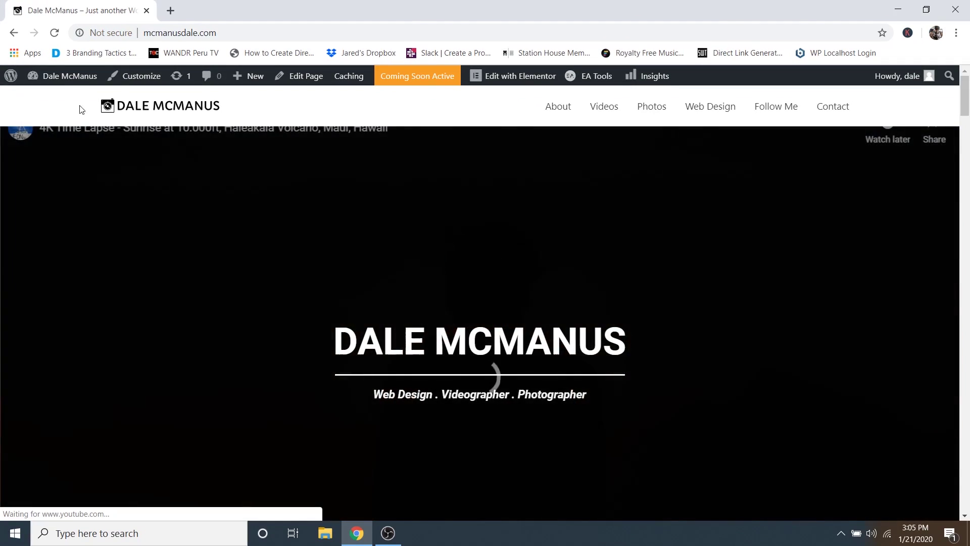
# - Go to the Dashboard and start a new page via Pages > Add New
pyautogui.moveTo(73, 79)
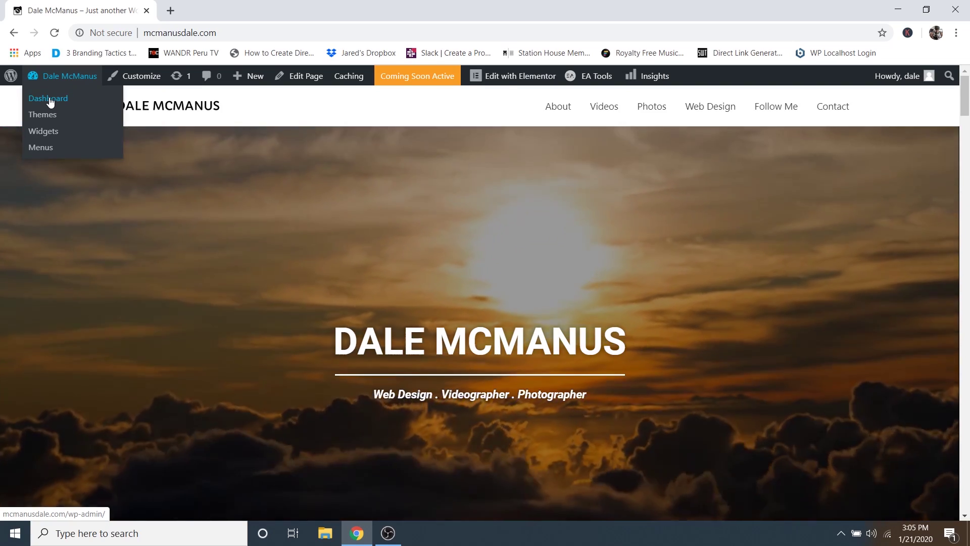
pyautogui.click(50, 101)
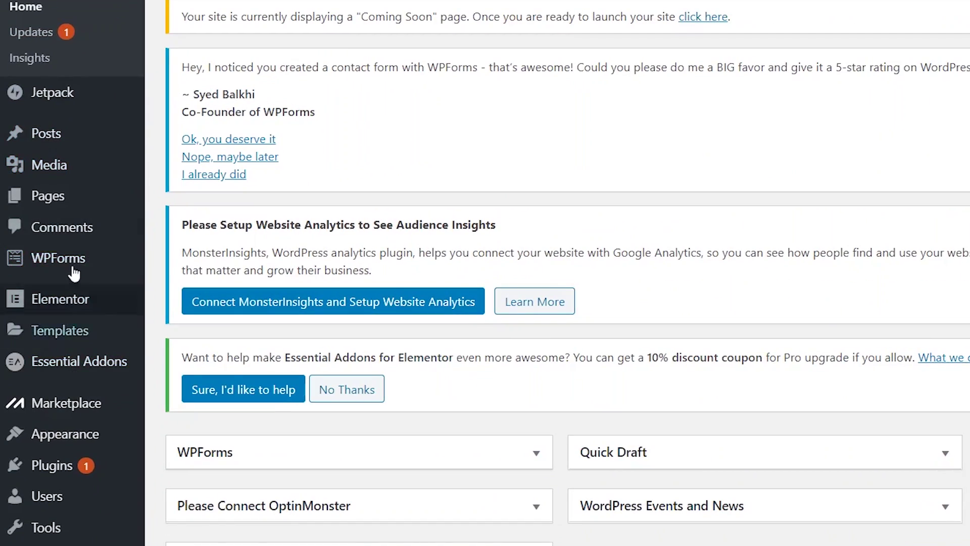
pyautogui.moveTo(134, 197)
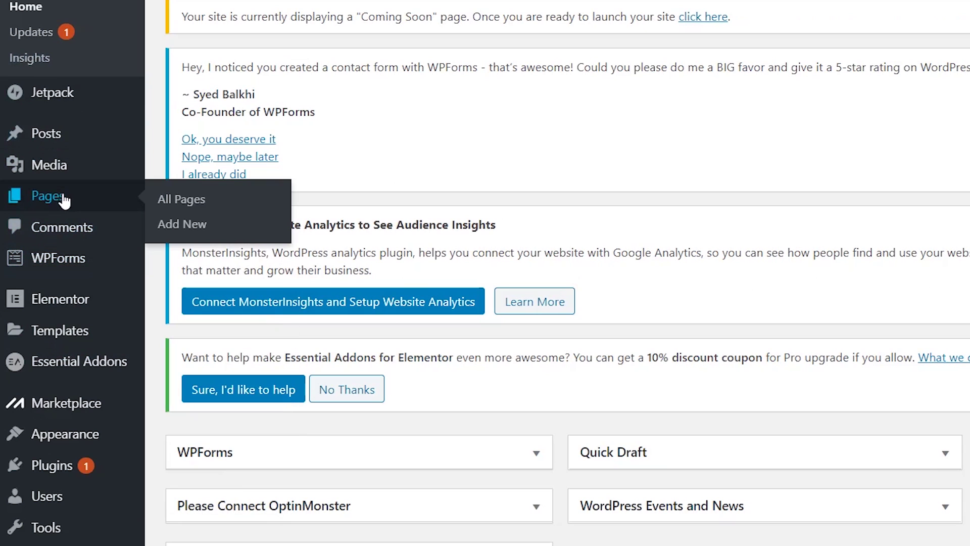
pyautogui.click(195, 232)
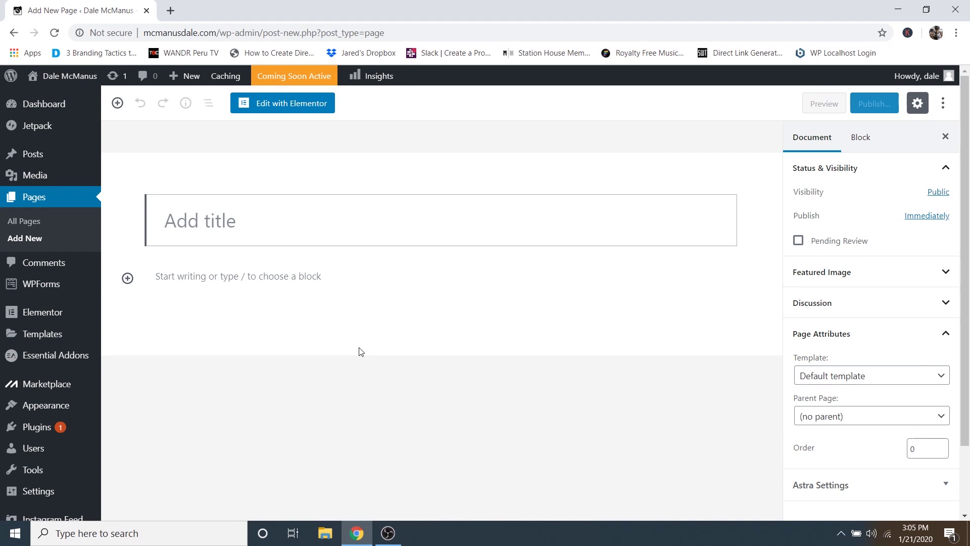
# - Title the page 'About Me' and insert About-Me.jpg from the Media Library in an Image block
pyautogui.write('Ab')
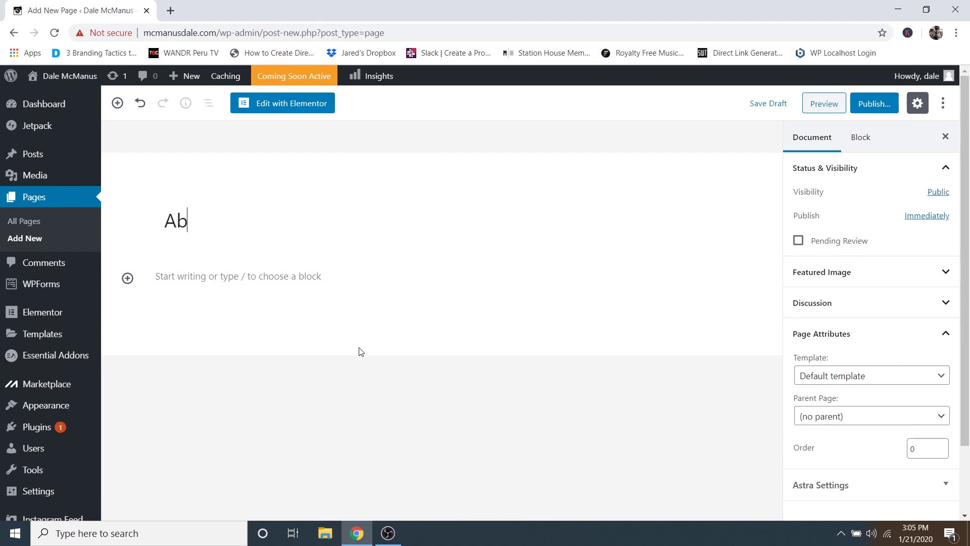
pyautogui.write('out Me')
pyautogui.click(248, 279)
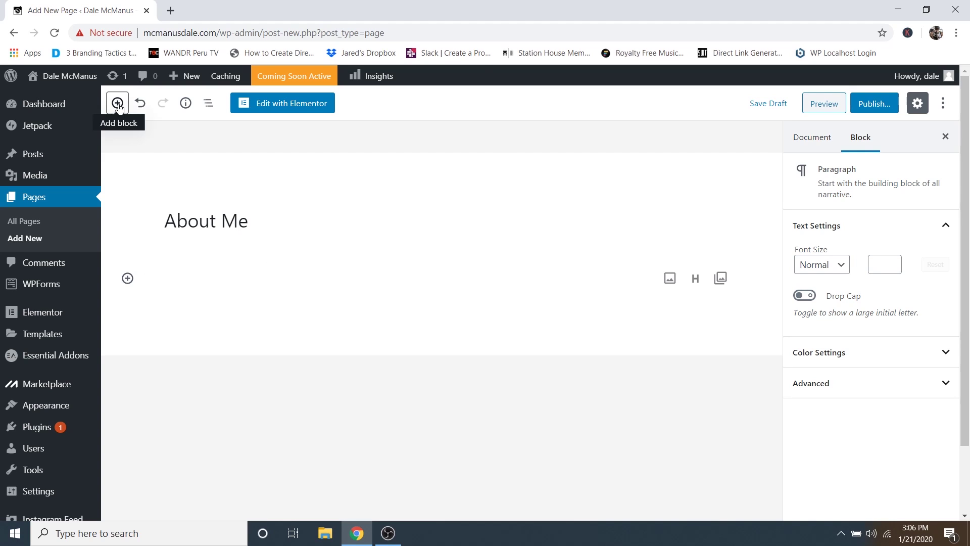
pyautogui.click(118, 104)
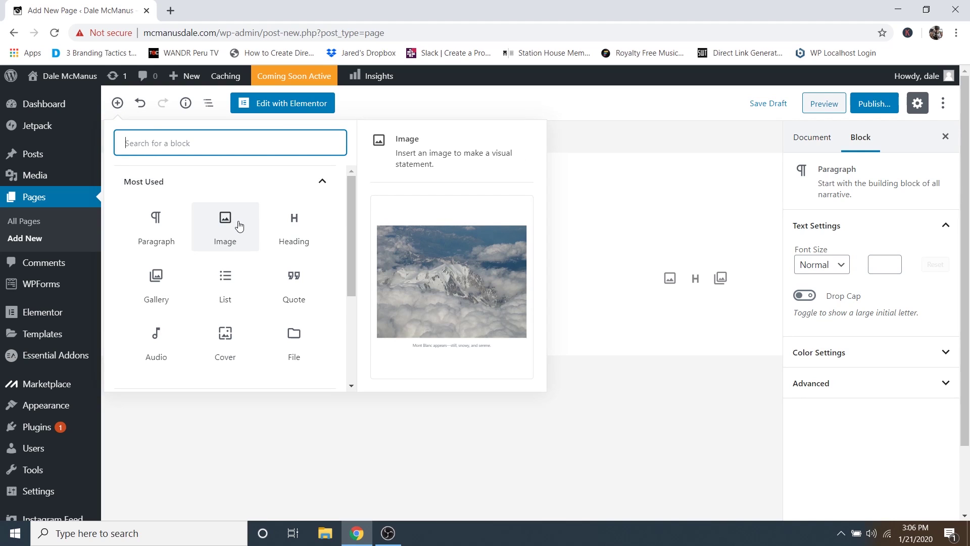
pyautogui.click(239, 224)
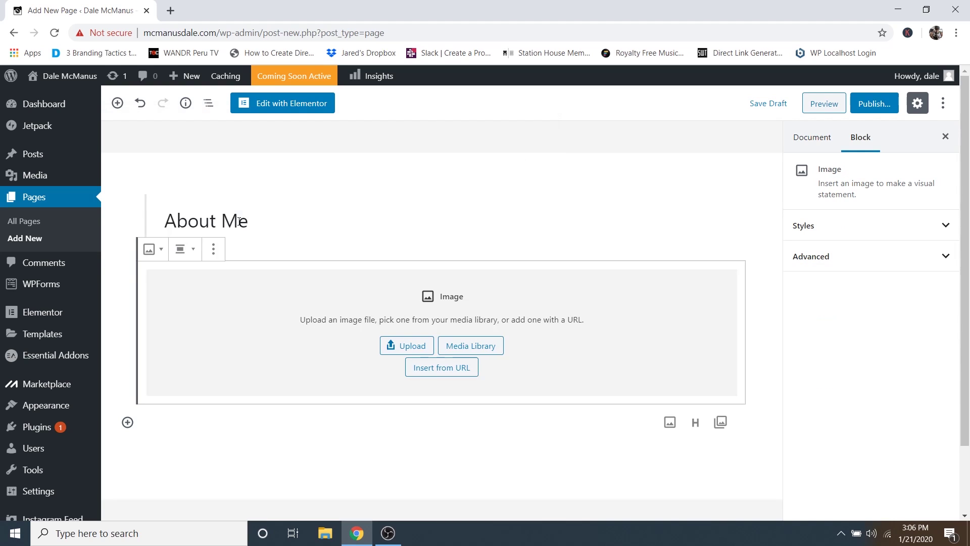
pyautogui.click(484, 349)
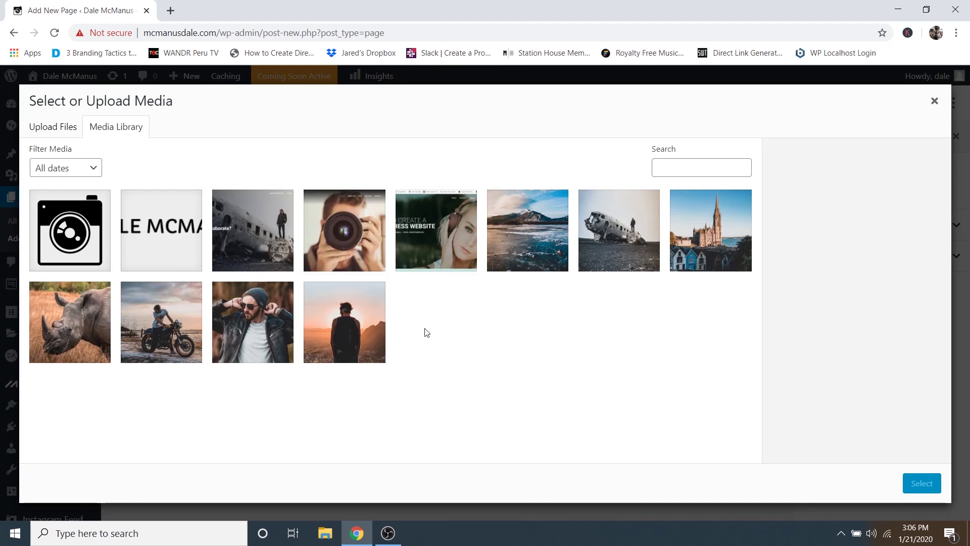
pyautogui.click(253, 323)
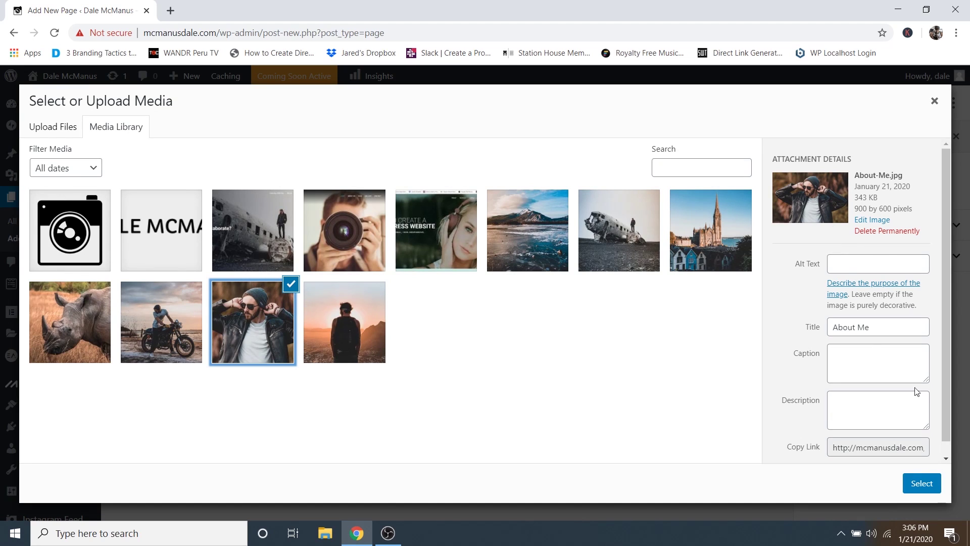
pyautogui.click(921, 484)
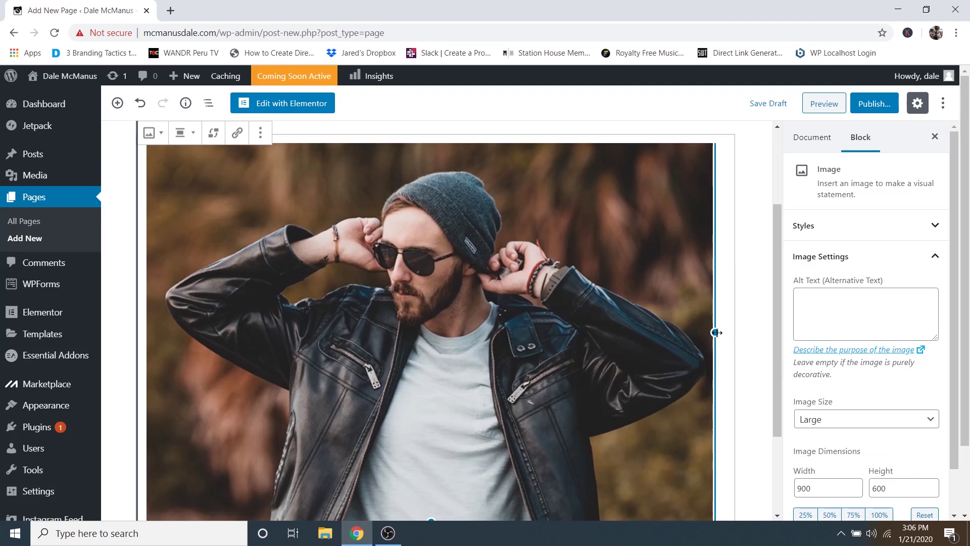
# - Shrink the photo to about 500 px wide, centre it, and add an empty paragraph below
pyautogui.moveTo(716, 332); pyautogui.dragTo(463, 315)
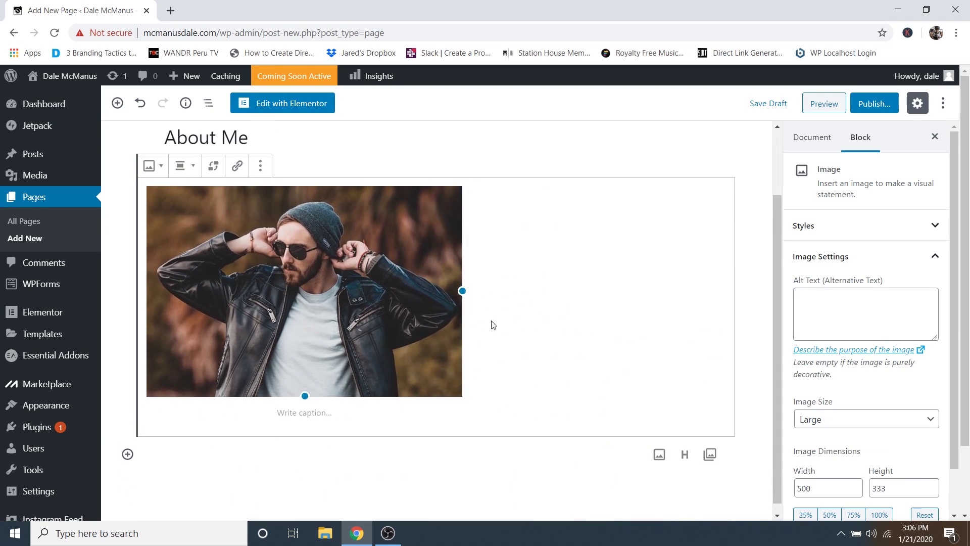
pyautogui.click(188, 169)
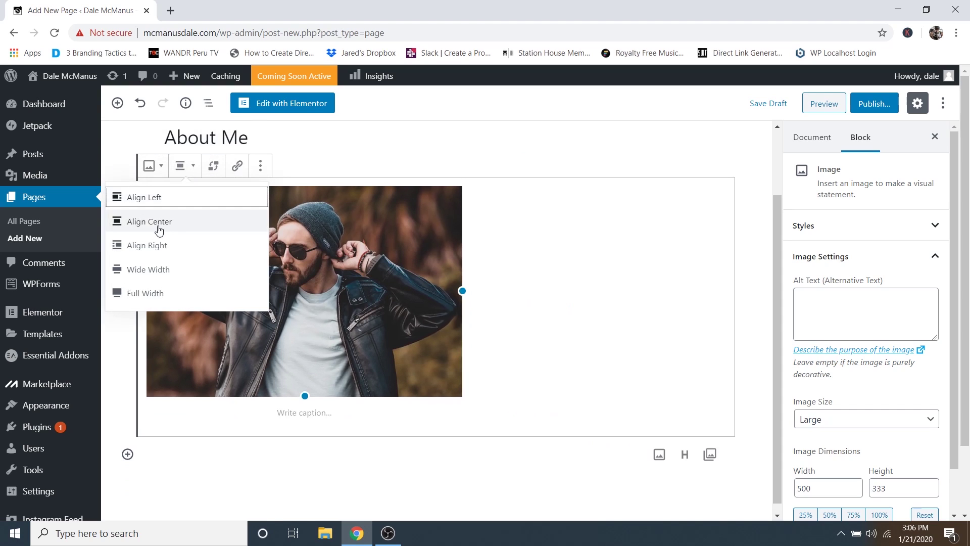
pyautogui.click(172, 226)
pyautogui.scroll(2, 347, 269)
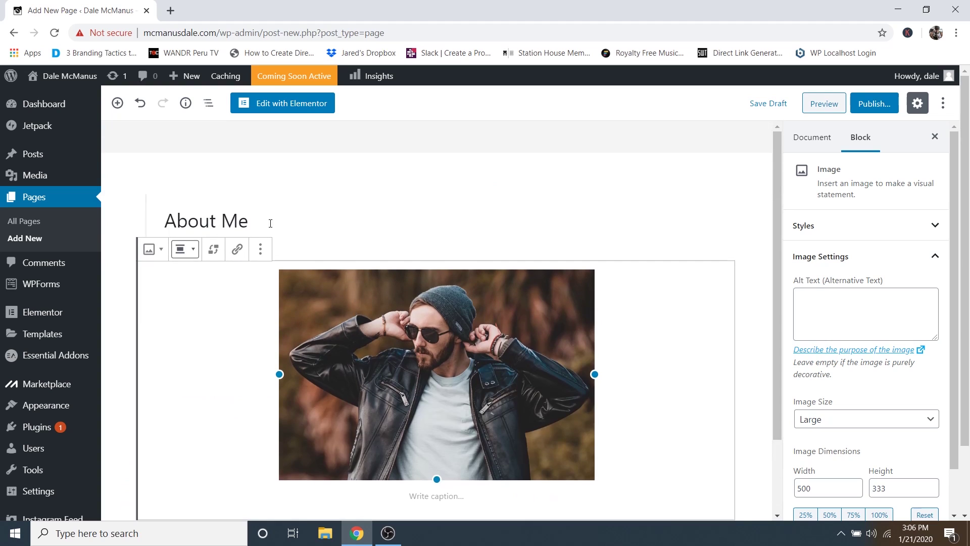
pyautogui.scroll(-2, 434, 342)
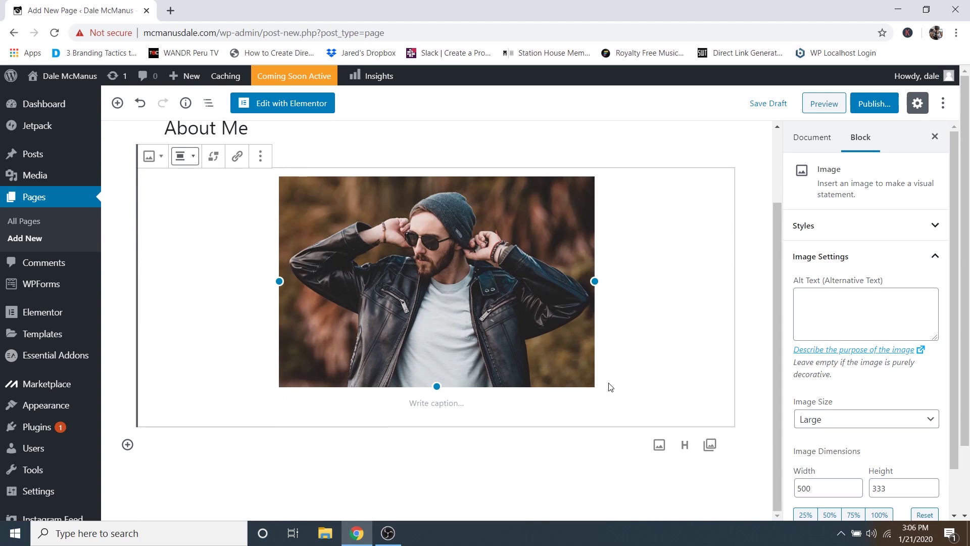
pyautogui.click(345, 435)
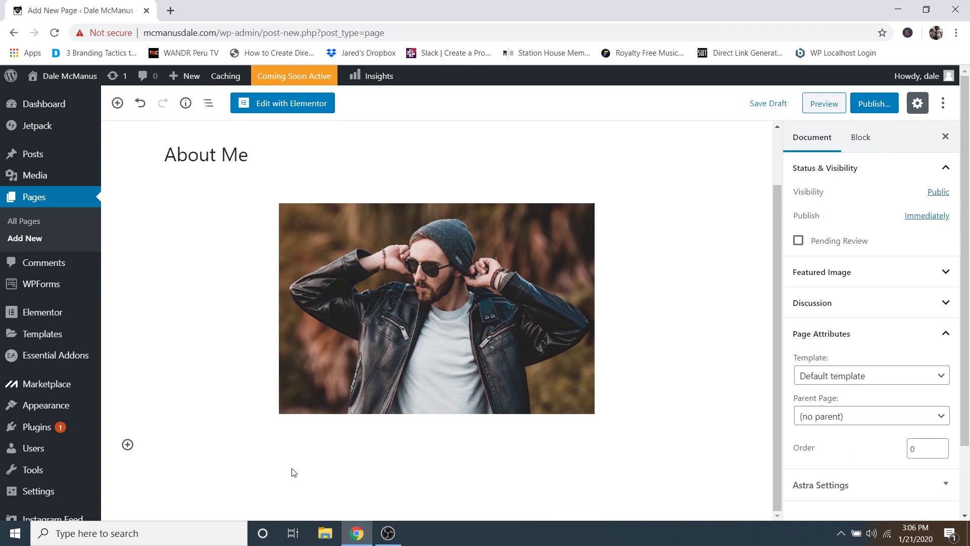
pyautogui.click(277, 450)
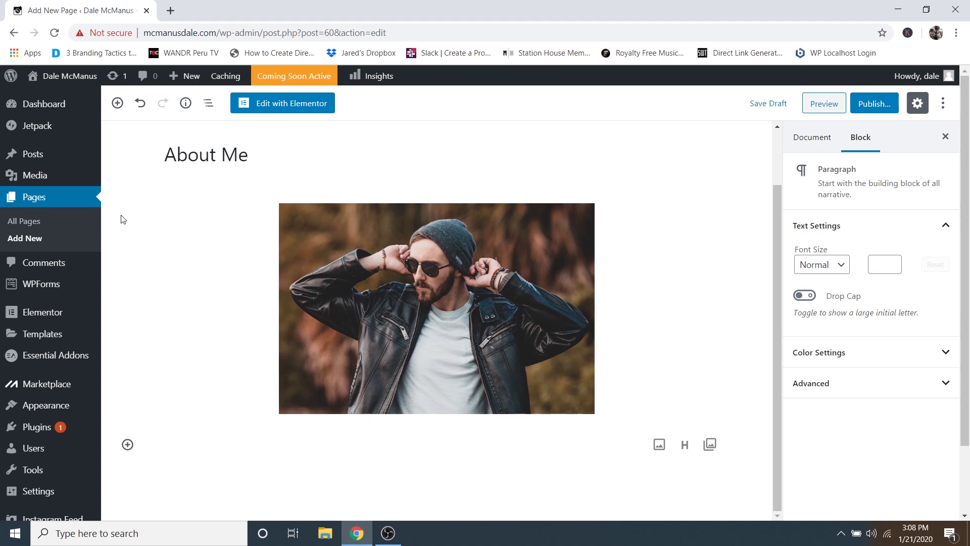
pyautogui.moveTo(36, 158)
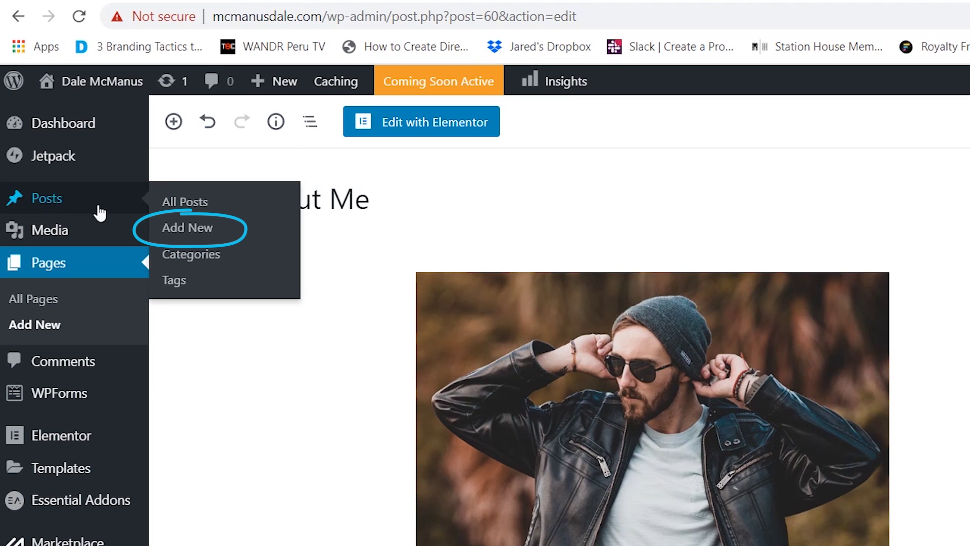
# - Start a new post titled 'The Top 10 Most Beautiful Locations For Photography'
pyautogui.click(199, 233)
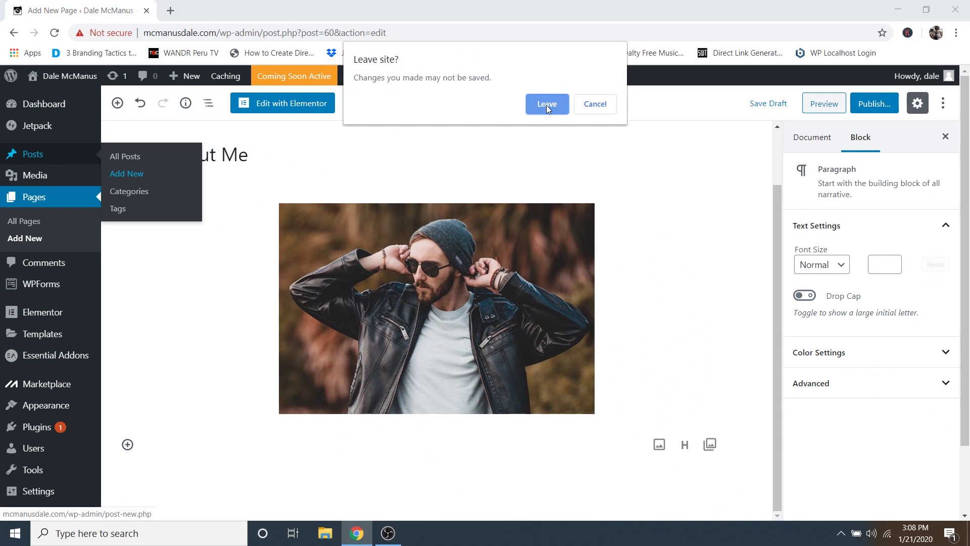
pyautogui.click(547, 104)
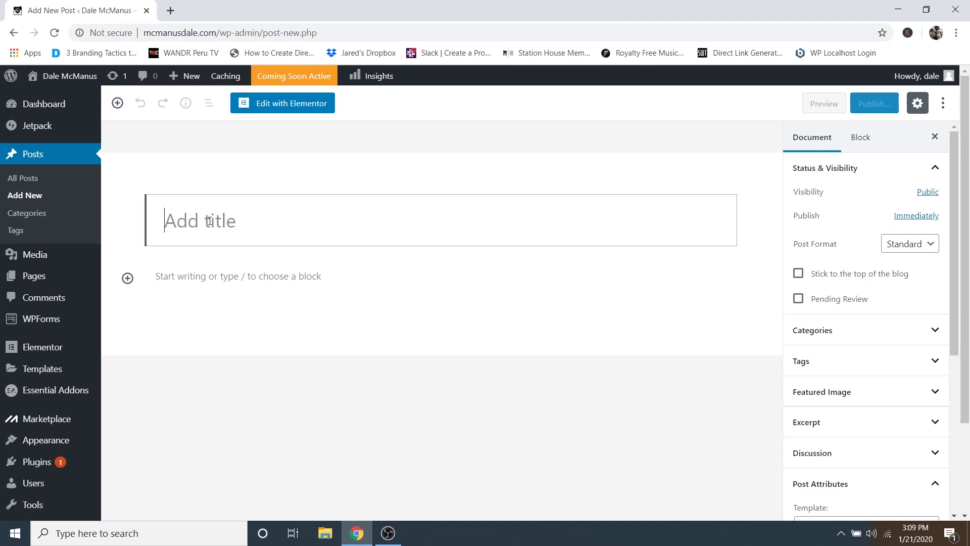
pyautogui.write('The Top 10 Most Beautiful Locations For Photography')
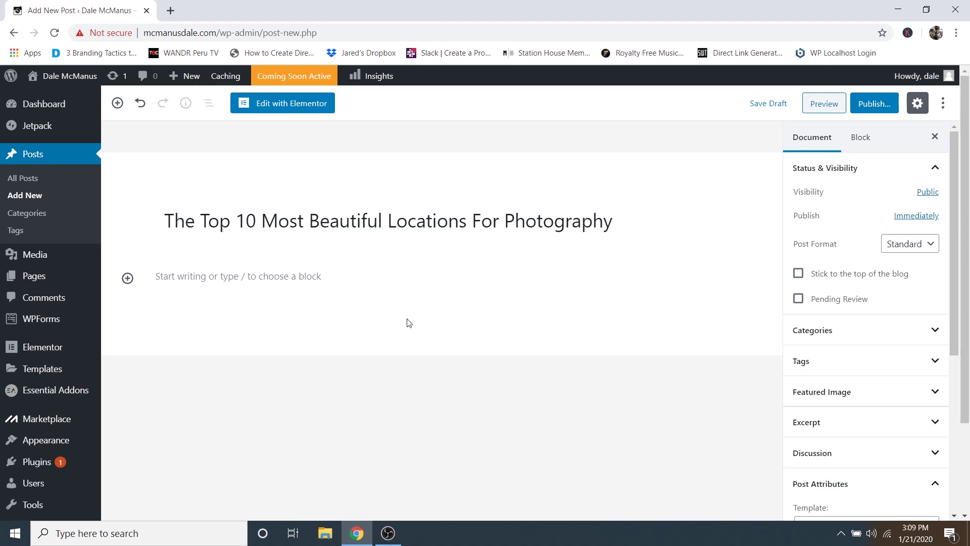
# - Write the 'Location #1:' label in the body paragraph and make it bold
pyautogui.click(262, 277)
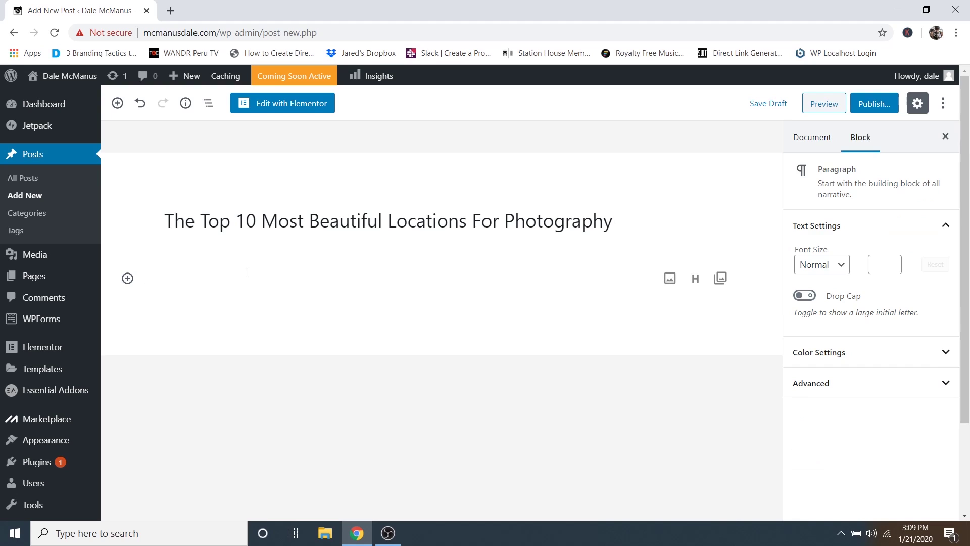
pyautogui.write('Location #1:')
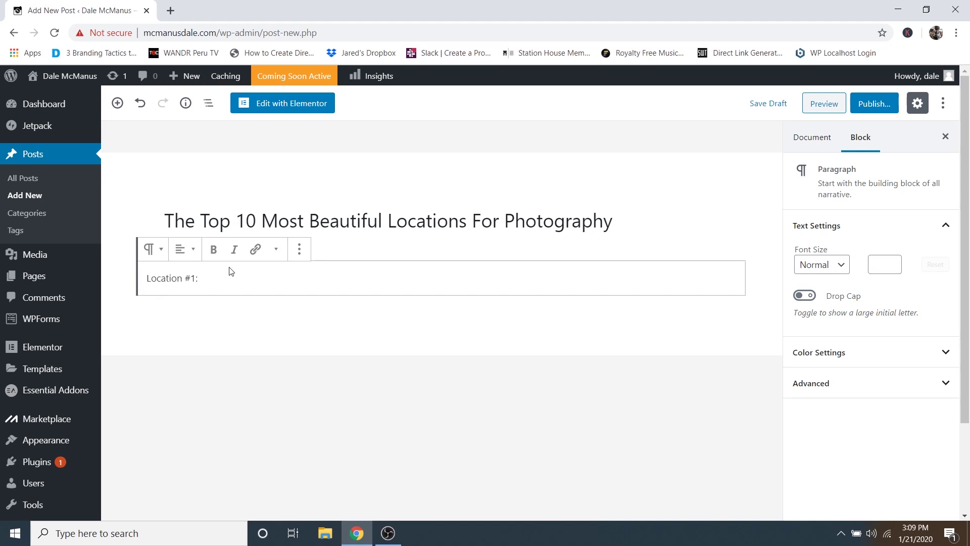
pyautogui.click(213, 250)
pyautogui.moveTo(208, 282)
pyautogui.mouseDown()
pyautogui.moveTo(145, 279)
pyautogui.moveTo(205, 273)
pyautogui.mouseUp()
pyautogui.click(147, 279)
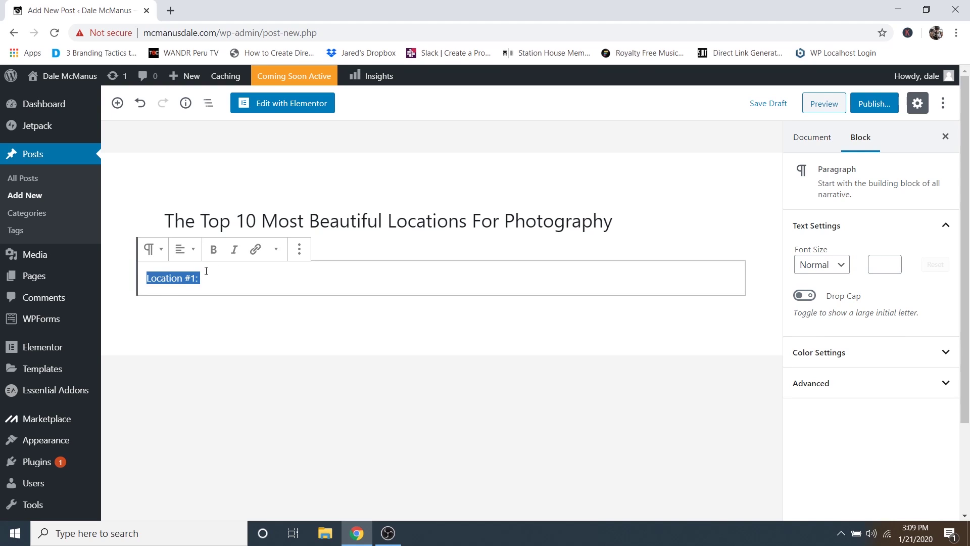
pyautogui.click(213, 249)
pyautogui.click(224, 275)
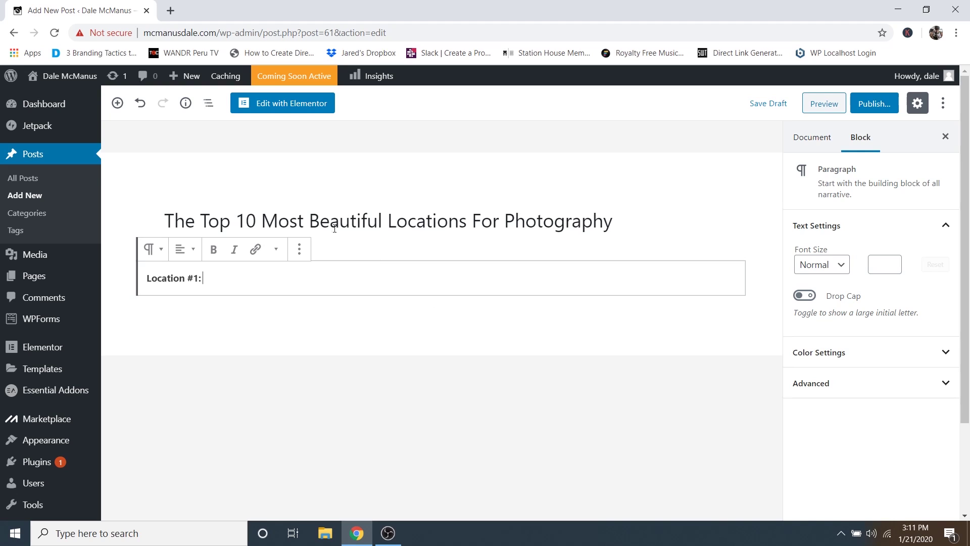
pyautogui.moveTo(70, 78)
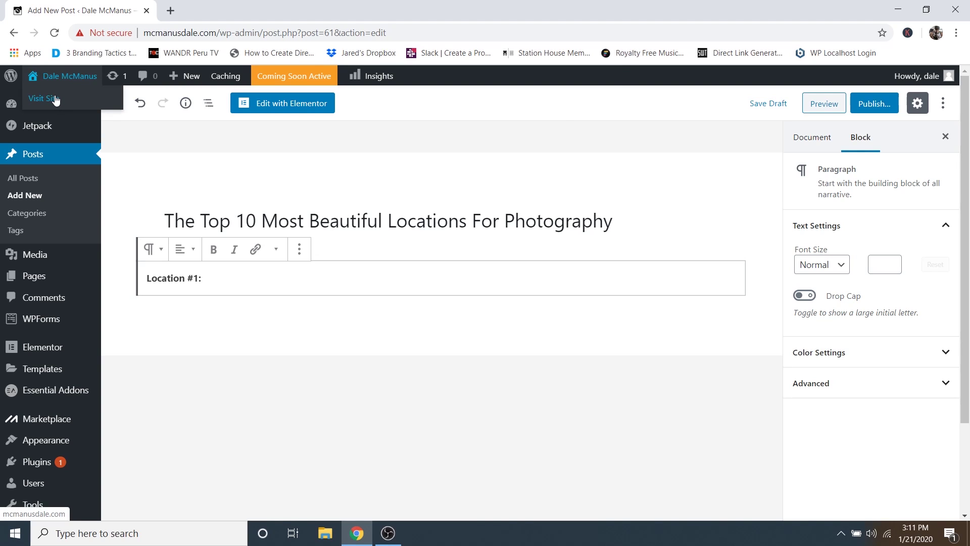
# - Leave the post editor and open the homepage in Elementor, scrolling to the About Me section
pyautogui.click(56, 100)
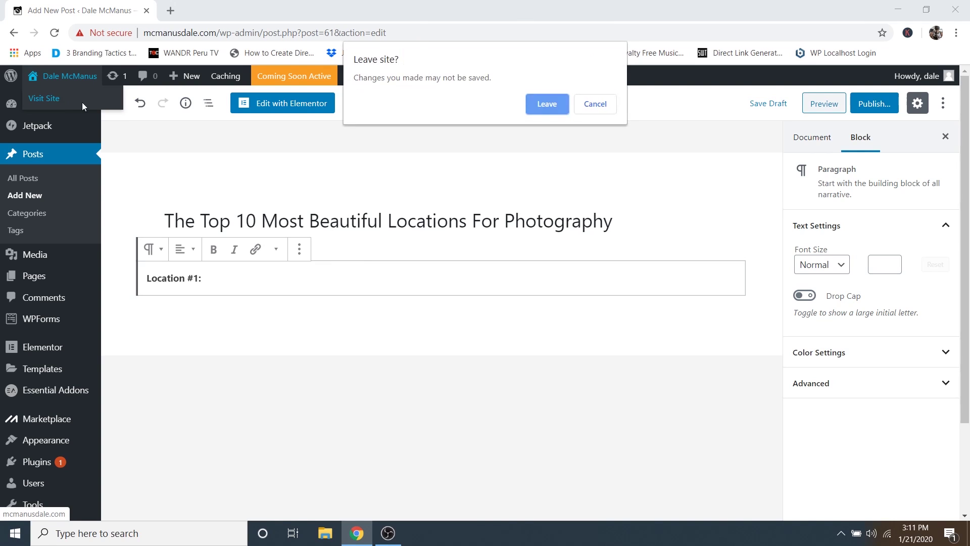
pyautogui.click(549, 106)
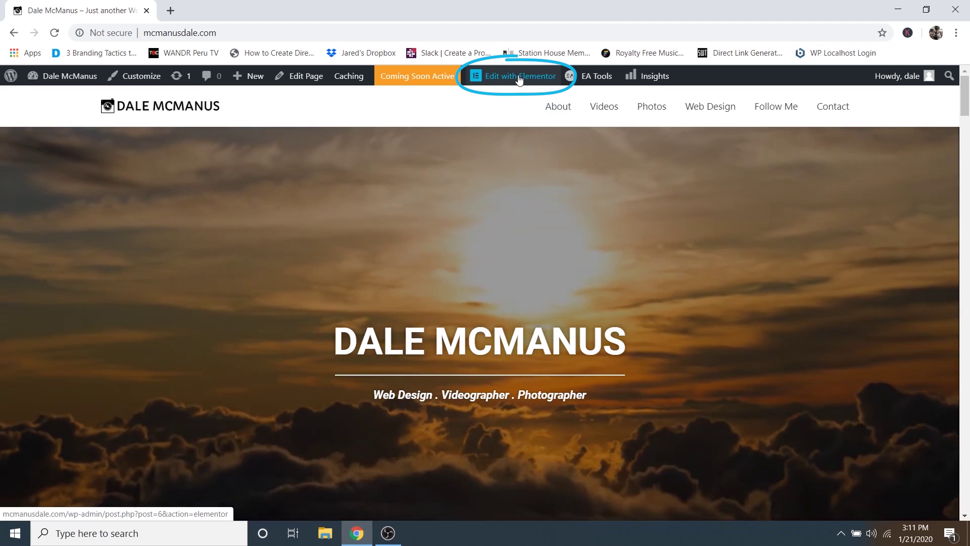
pyautogui.click(517, 79)
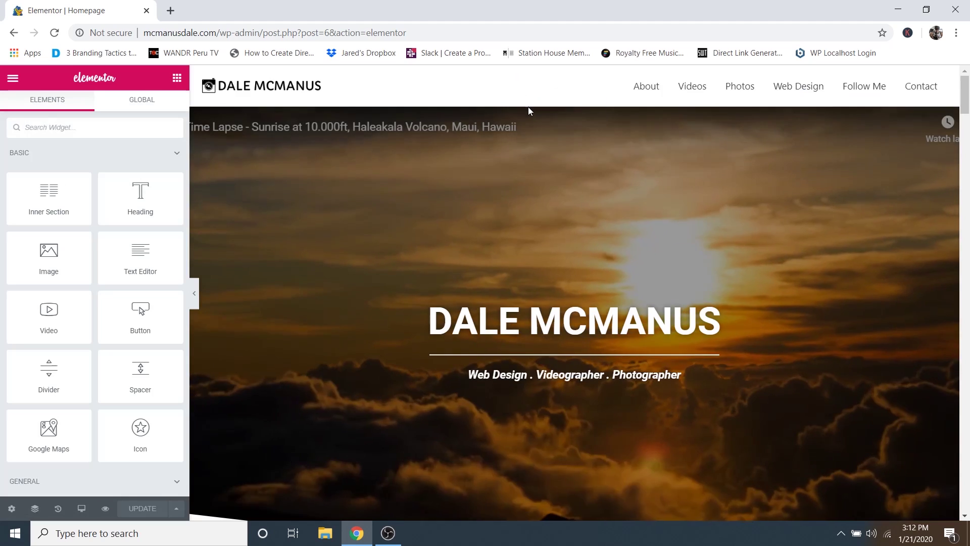
pyautogui.scroll(-3, 552, 130)
pyautogui.scroll(-3, 576, 126)
pyautogui.scroll(6, 639, 158)
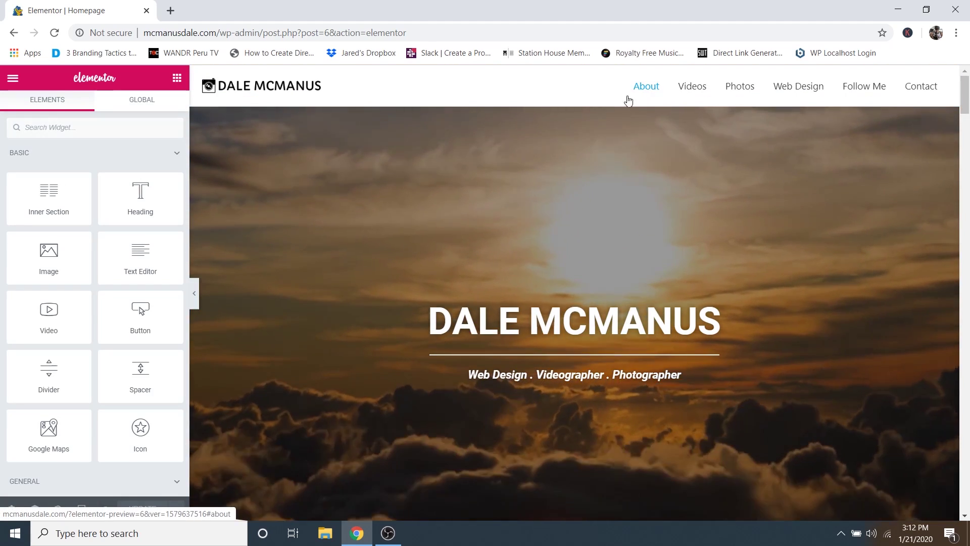
pyautogui.scroll(-1, 632, 147)
pyautogui.scroll(-7, 629, 160)
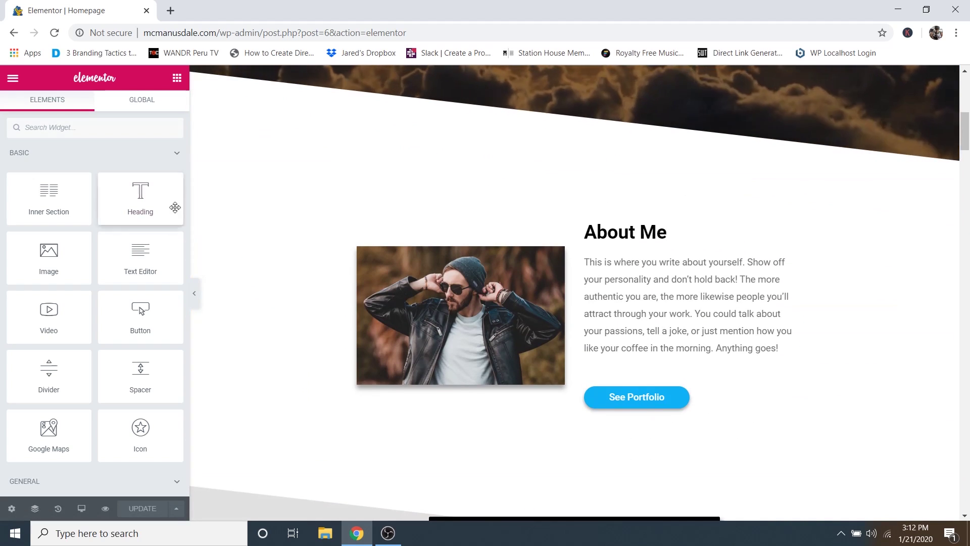
pyautogui.scroll(-8, 144, 283)
pyautogui.scroll(-5, 144, 281)
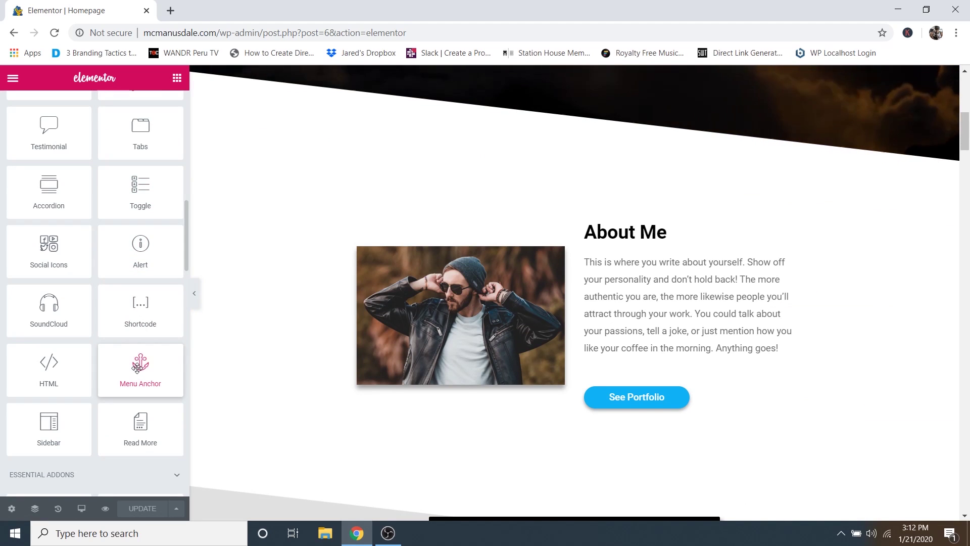
# - Place a Menu Anchor with ID 'about' above the About Me photo and update the page
pyautogui.moveTo(142, 362); pyautogui.dragTo(514, 245)
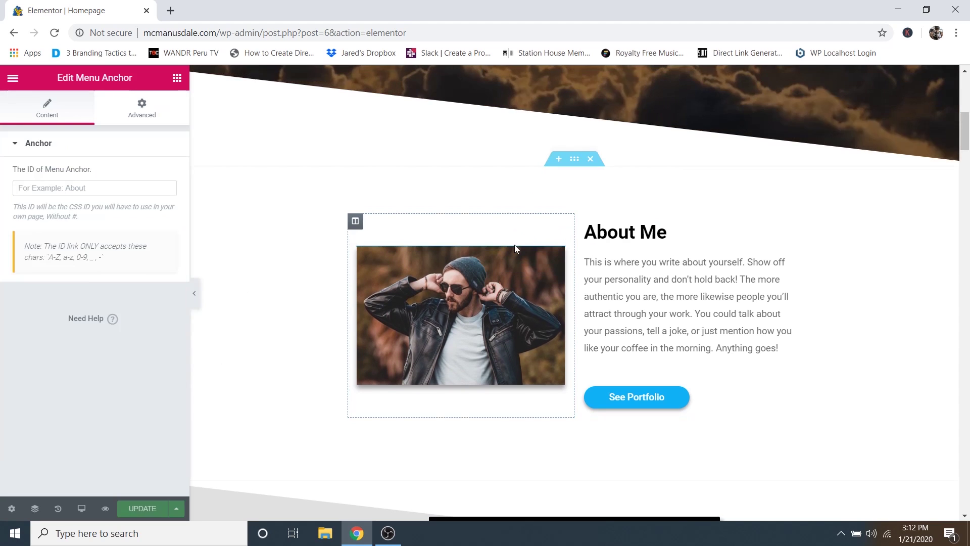
pyautogui.click(54, 188)
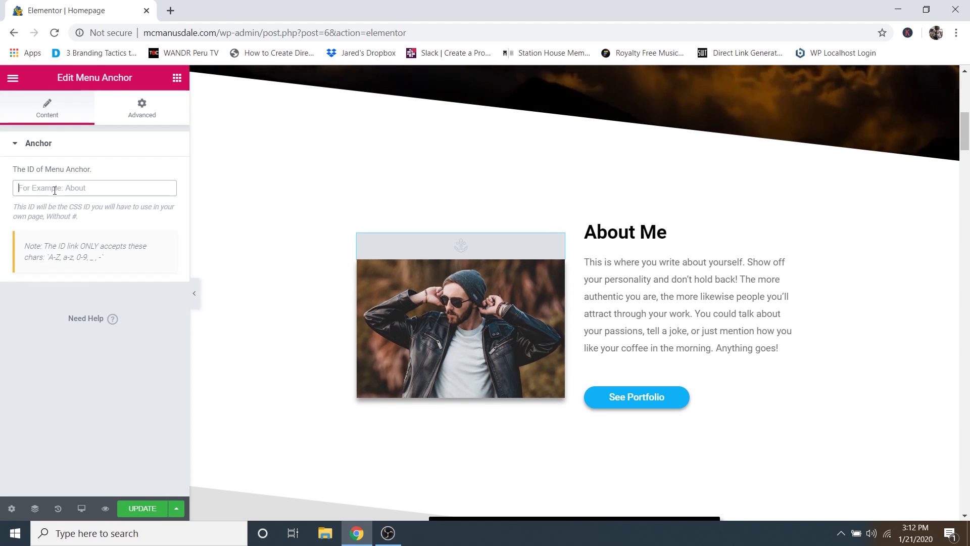
pyautogui.write('about')
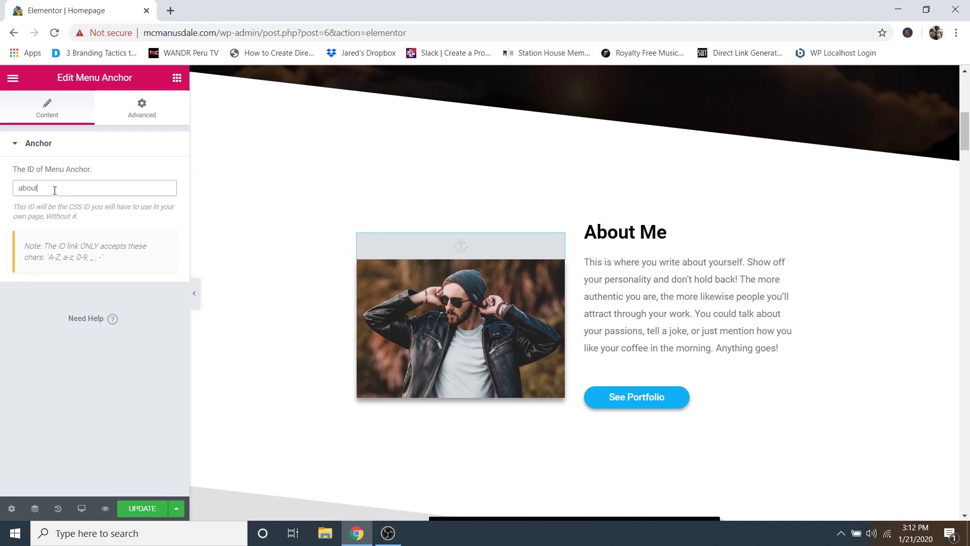
pyautogui.click(146, 383)
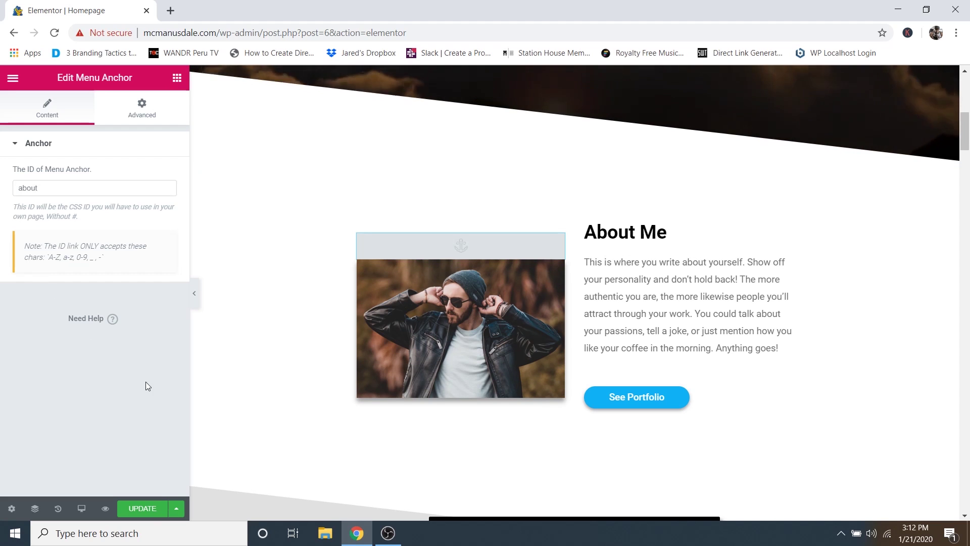
pyautogui.click(139, 510)
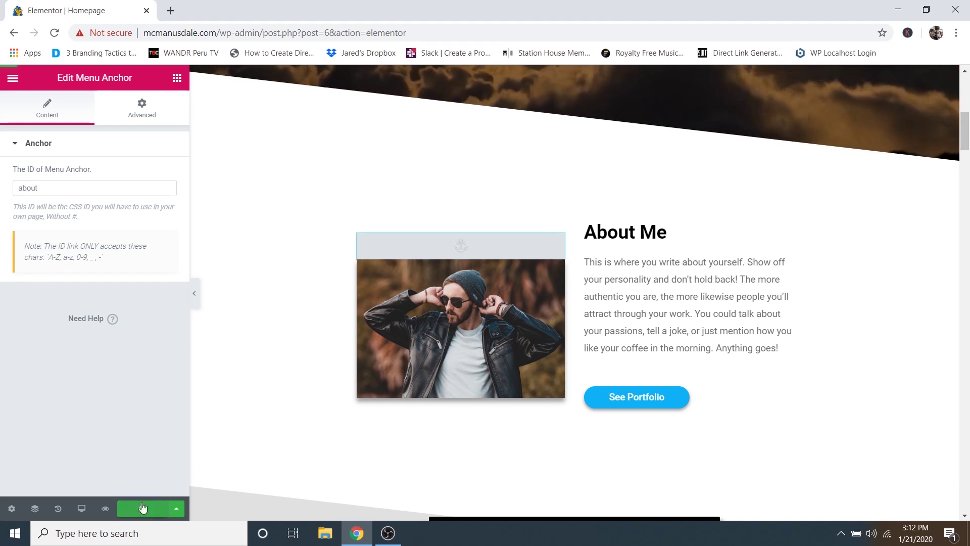
# - Preview full width and check that the About link jumps to About Me
pyautogui.click(196, 297)
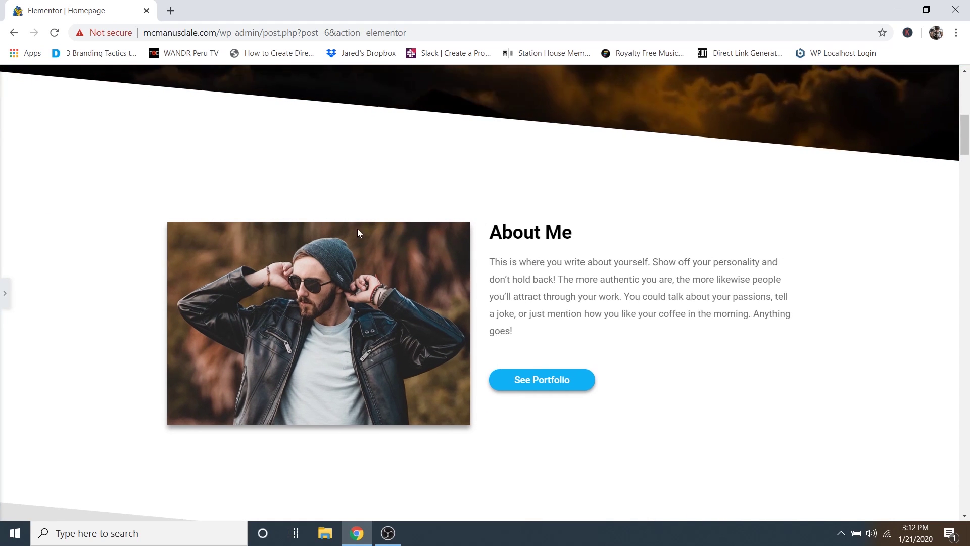
pyautogui.click(4, 293)
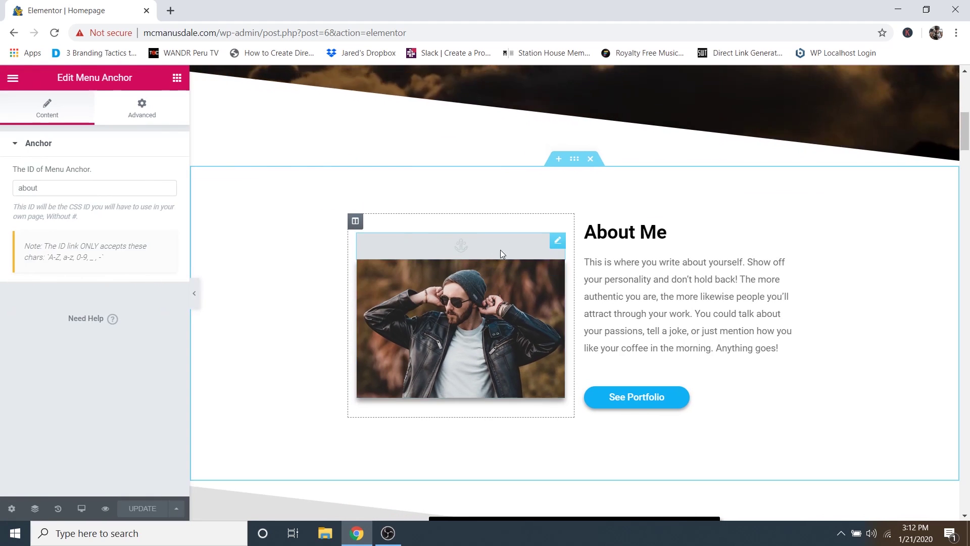
pyautogui.scroll(10, 500, 249)
pyautogui.click(647, 86)
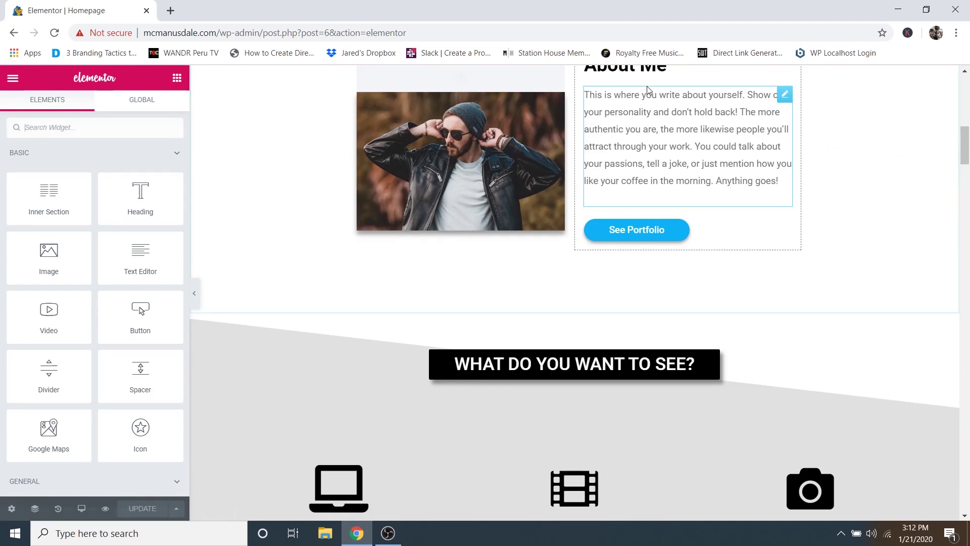
pyautogui.scroll(1, 569, 191)
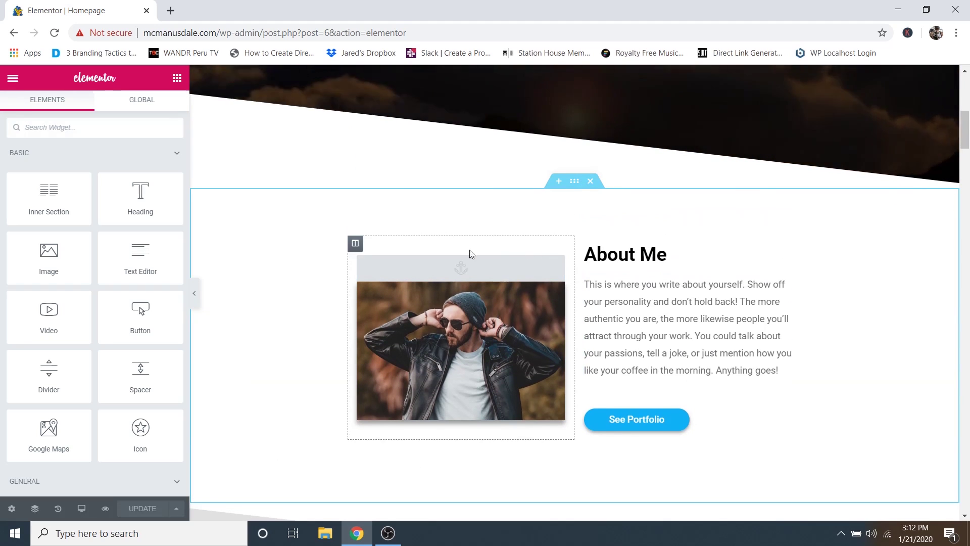
pyautogui.scroll(-1, 606, 278)
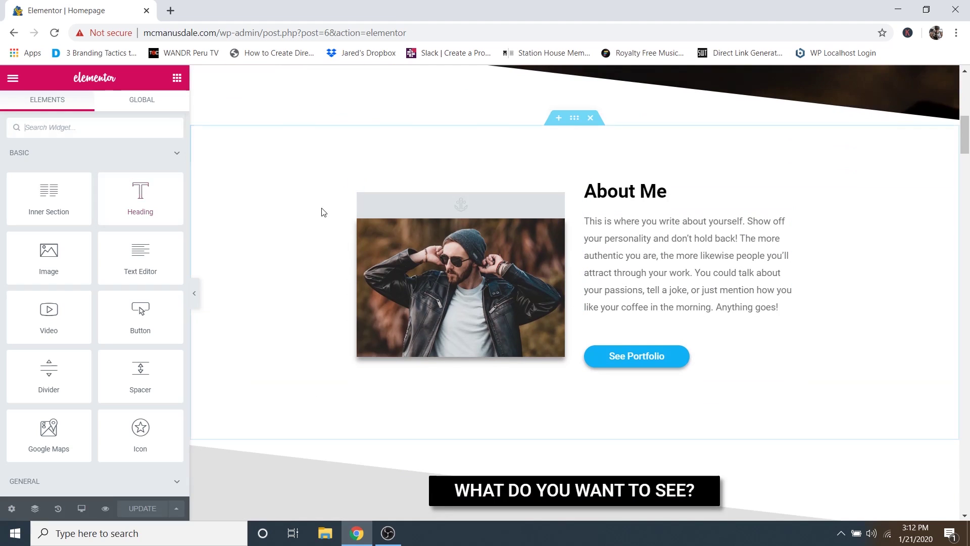
pyautogui.scroll(8, 507, 267)
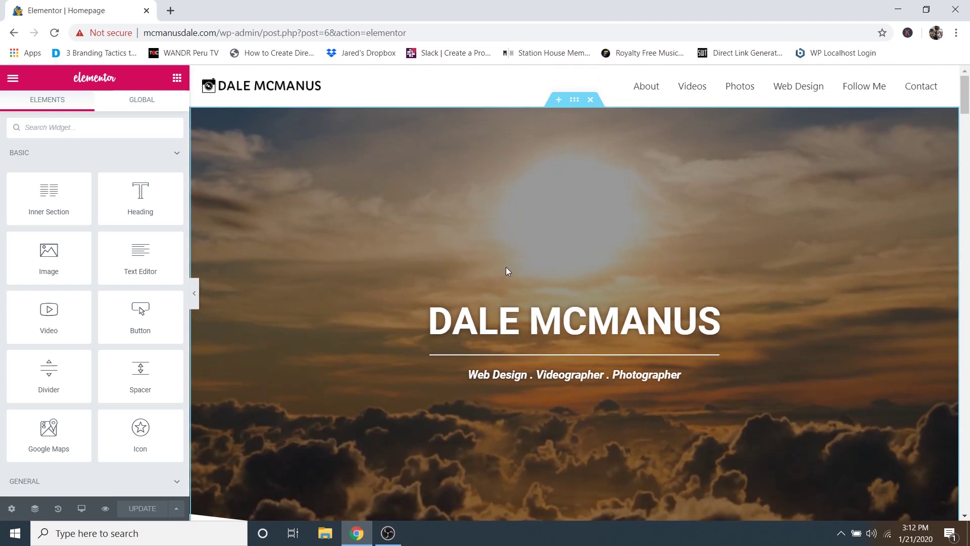
pyautogui.scroll(-1, 505, 267)
pyautogui.scroll(1, 501, 275)
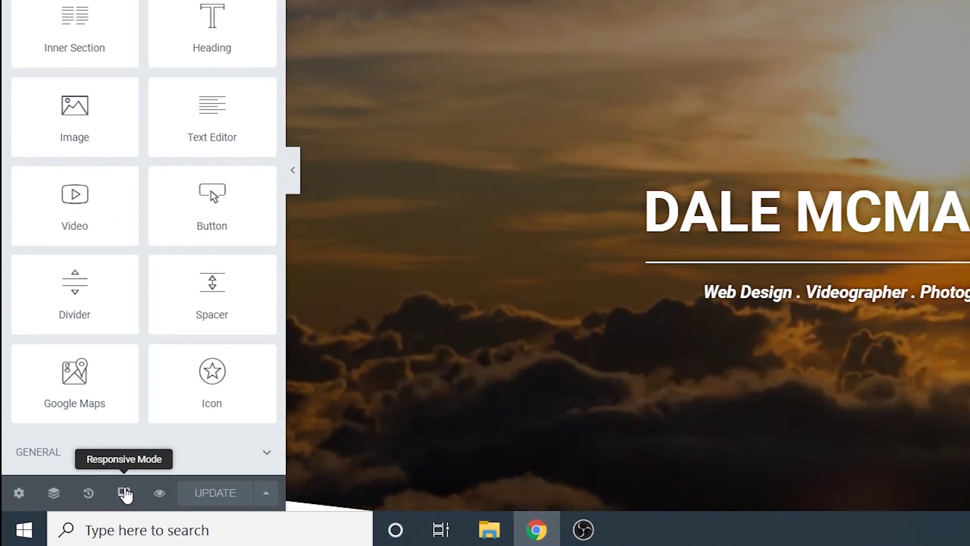
# - Switch the Elementor preview to mobile and scroll through the homepage layout
pyautogui.click(124, 494)
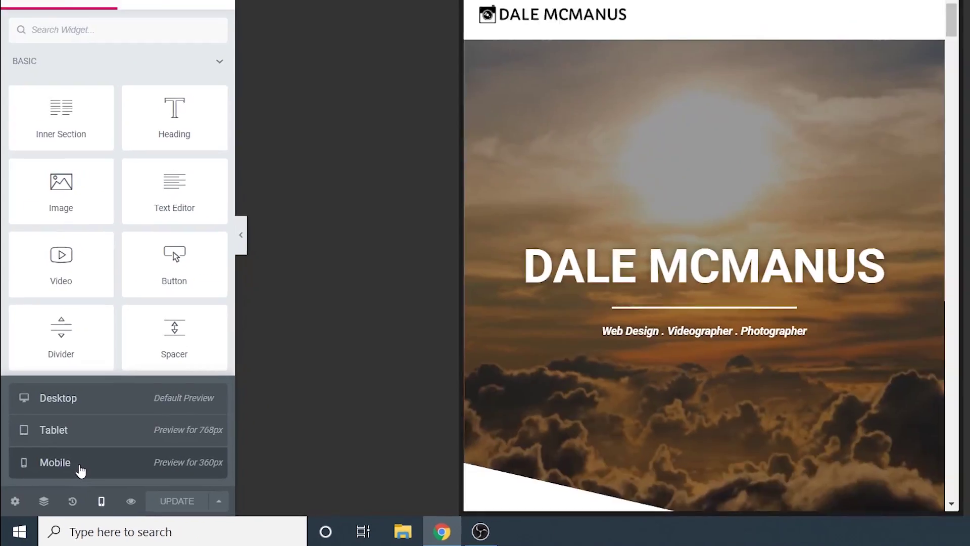
pyautogui.click(99, 457)
pyautogui.scroll(-3, 392, 303)
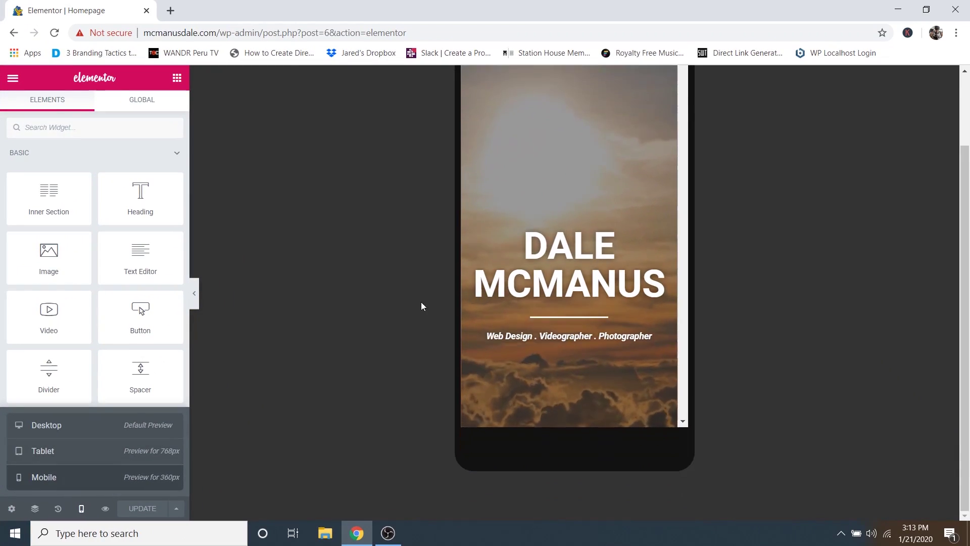
pyautogui.scroll(2, 511, 282)
pyautogui.scroll(-8, 511, 282)
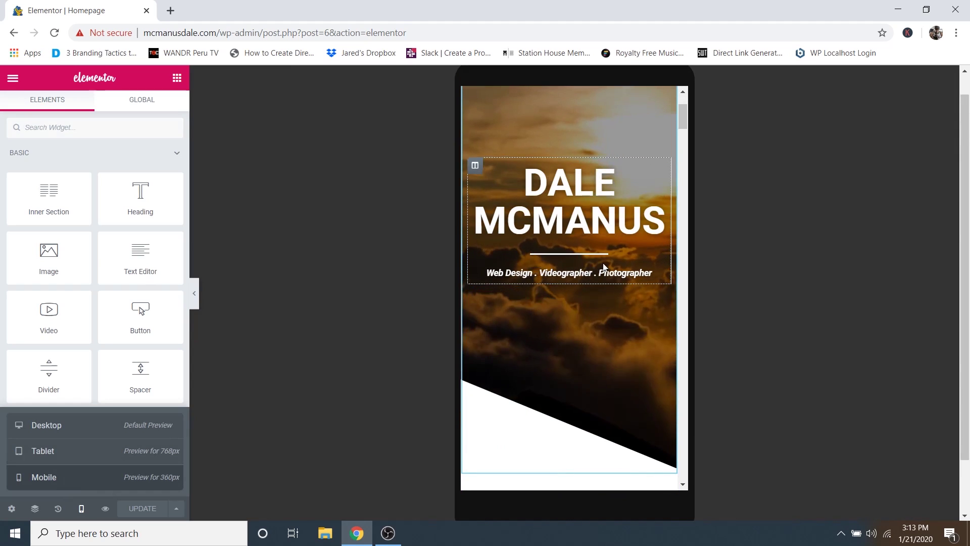
pyautogui.scroll(-10, 605, 264)
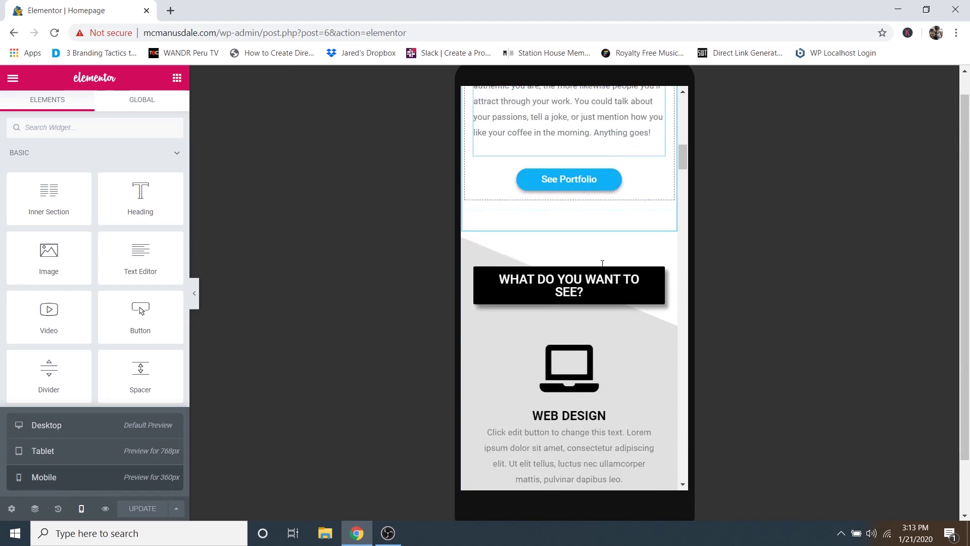
pyautogui.scroll(-10, 601, 265)
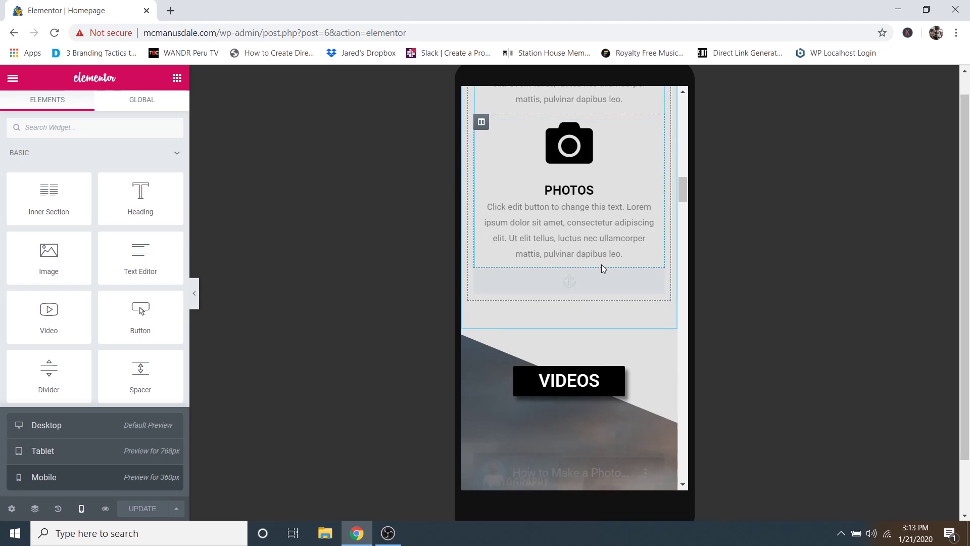
pyautogui.scroll(-10, 601, 267)
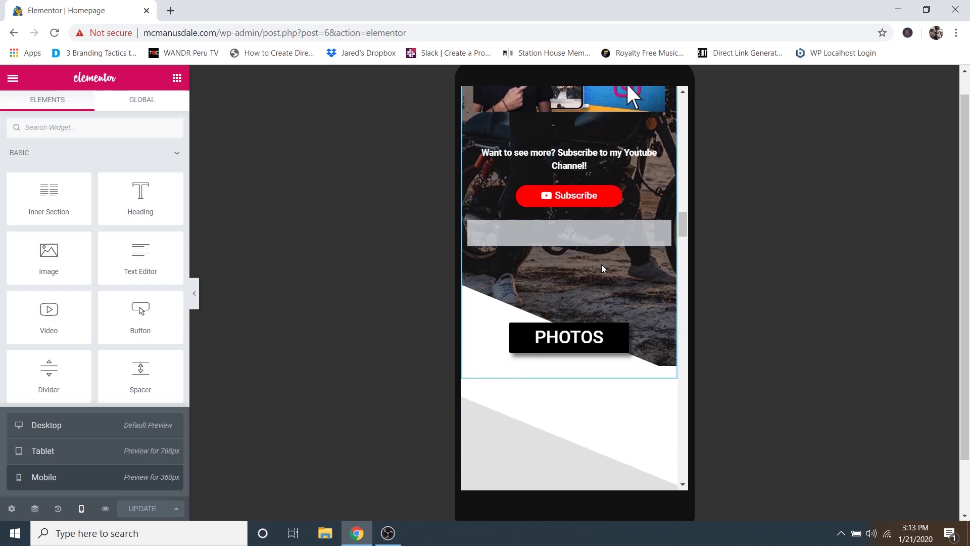
pyautogui.scroll(-10, 601, 265)
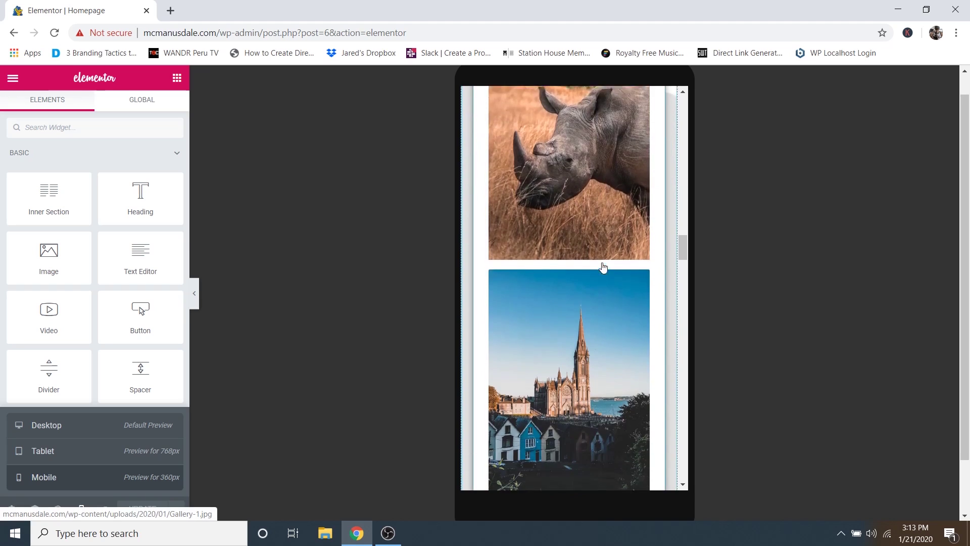
pyautogui.scroll(-10, 604, 268)
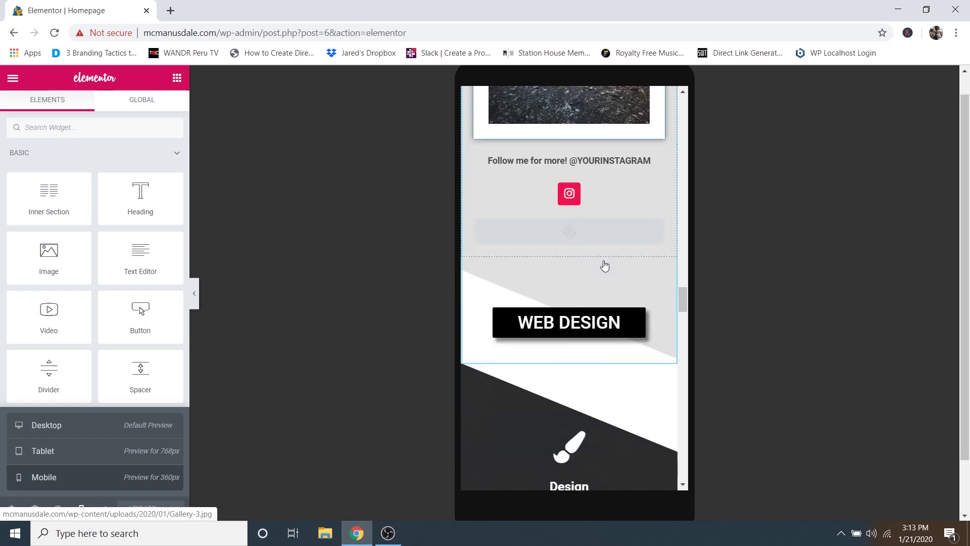
pyautogui.scroll(-10, 607, 263)
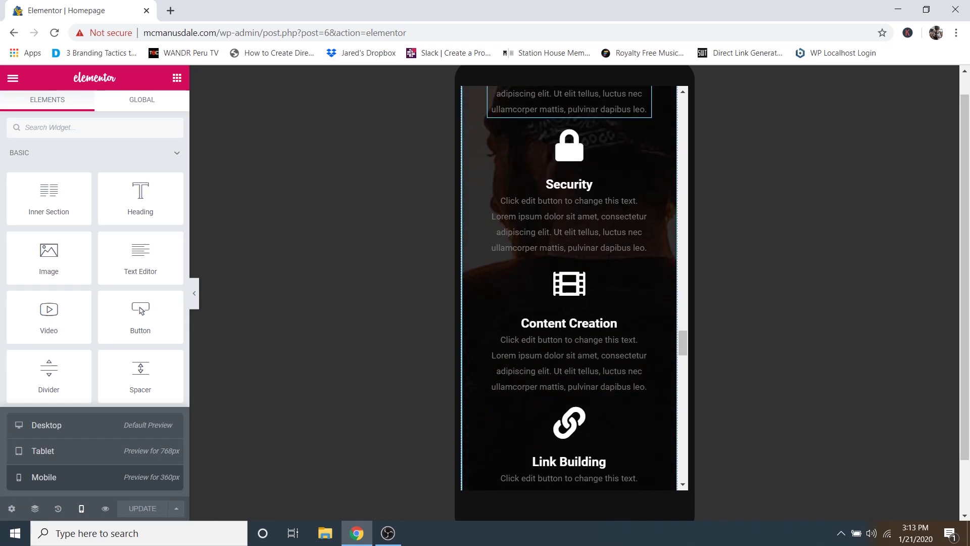
pyautogui.scroll(-10, 607, 262)
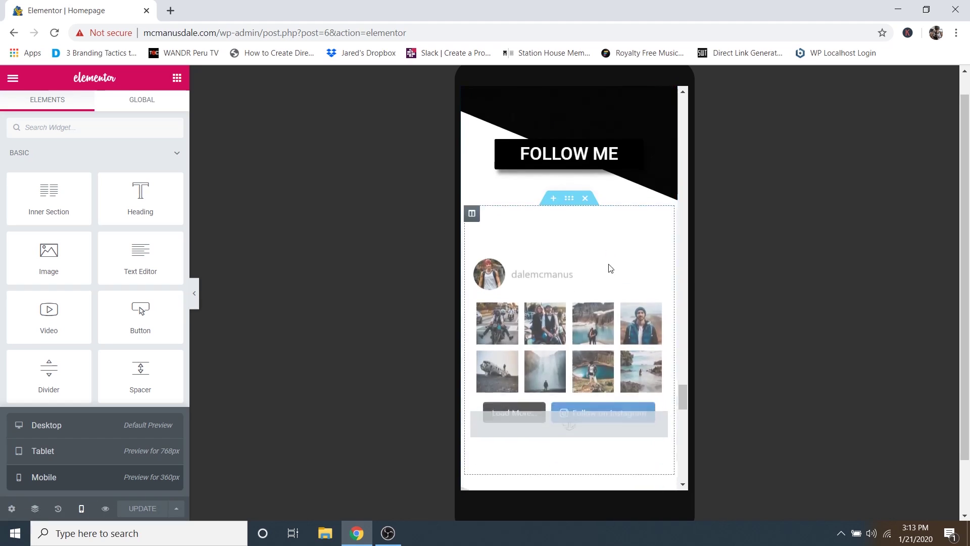
pyautogui.scroll(-10, 610, 268)
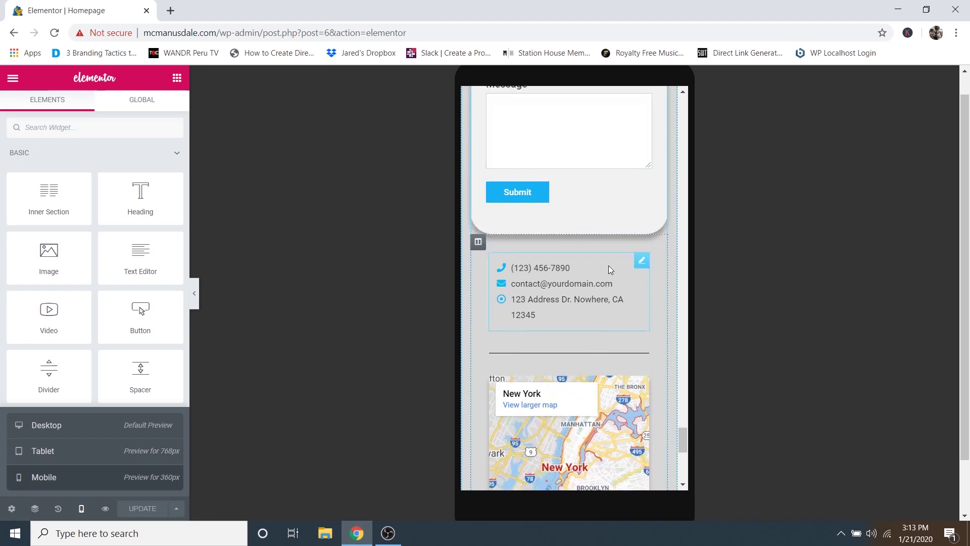
pyautogui.scroll(20, 608, 268)
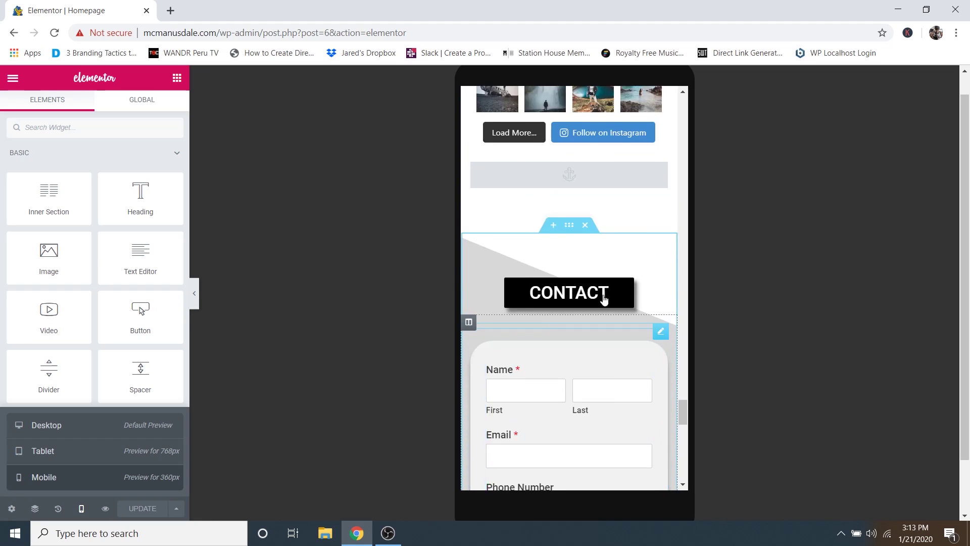
pyautogui.moveTo(680, 357); pyautogui.dragTo(693, 101)
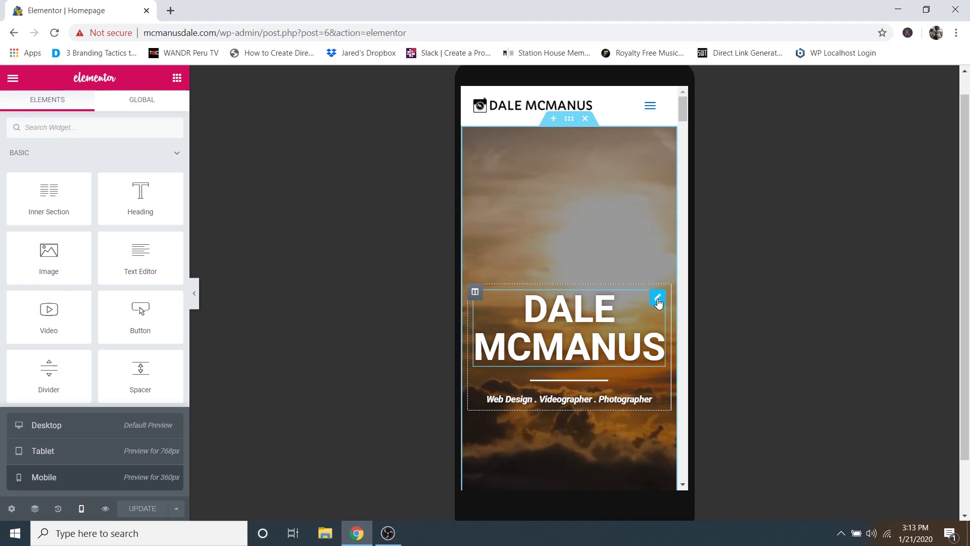
pyautogui.click(658, 301)
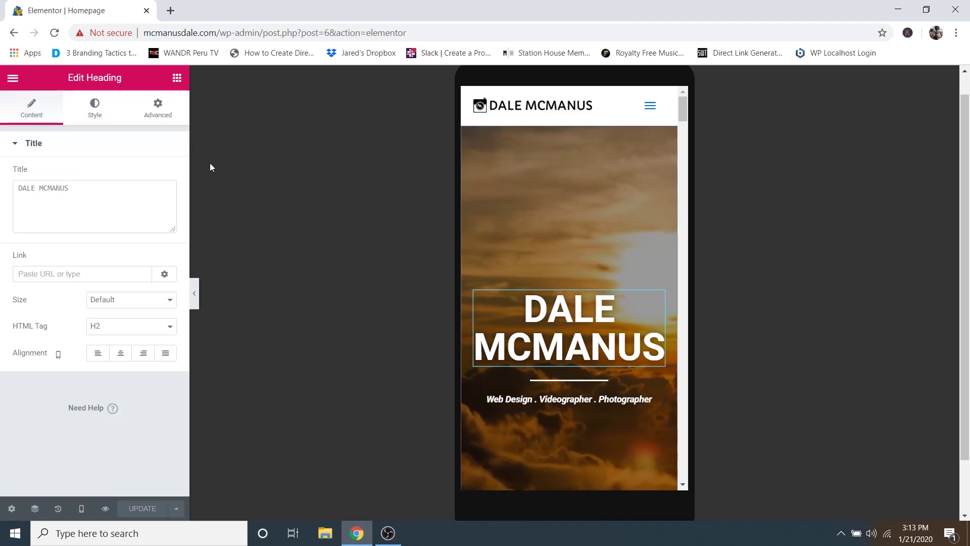
pyautogui.click(91, 118)
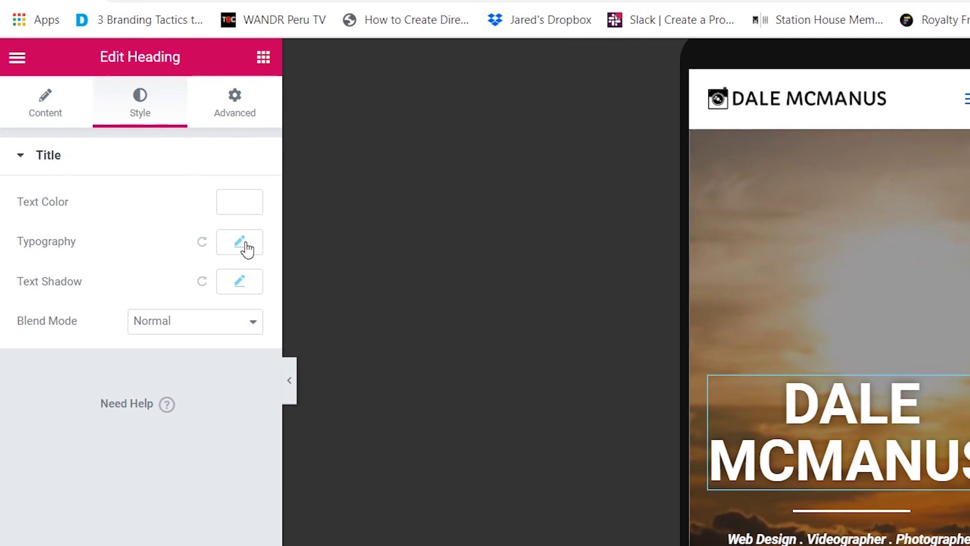
pyautogui.click(245, 248)
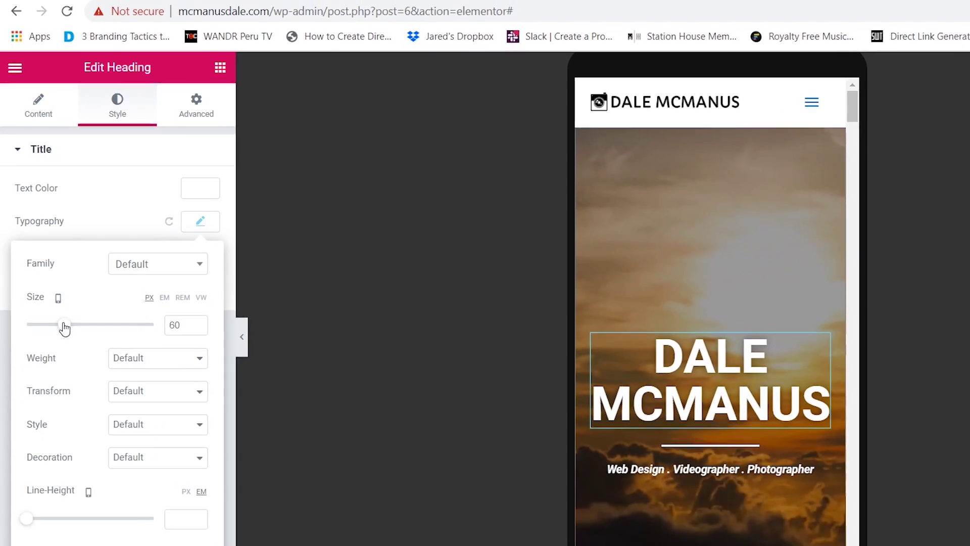
pyautogui.moveTo(77, 365); pyautogui.dragTo(112, 366)
pyautogui.moveTo(78, 287); pyautogui.dragTo(103, 288)
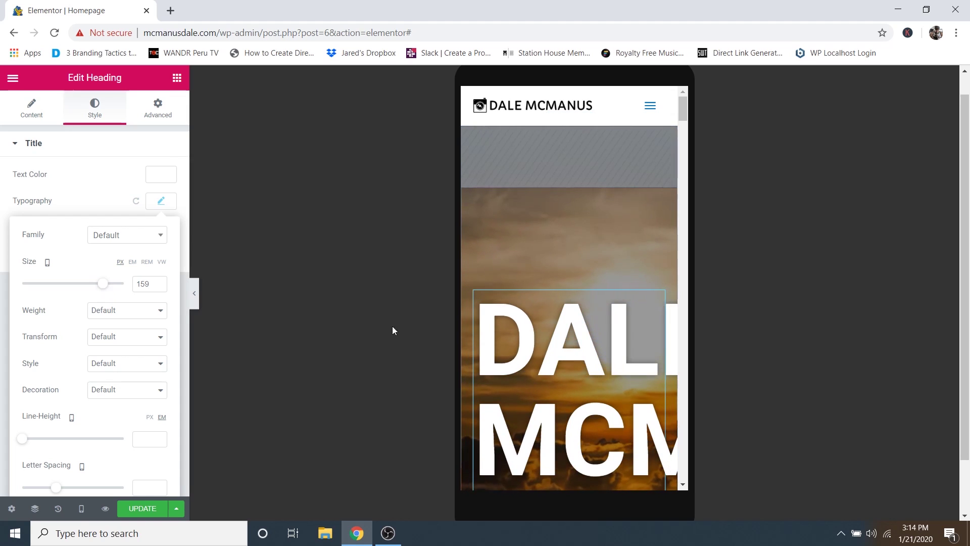
# - Compare desktop and mobile, then shrink the mobile heading size to about 39px
pyautogui.click(82, 509)
pyautogui.click(69, 428)
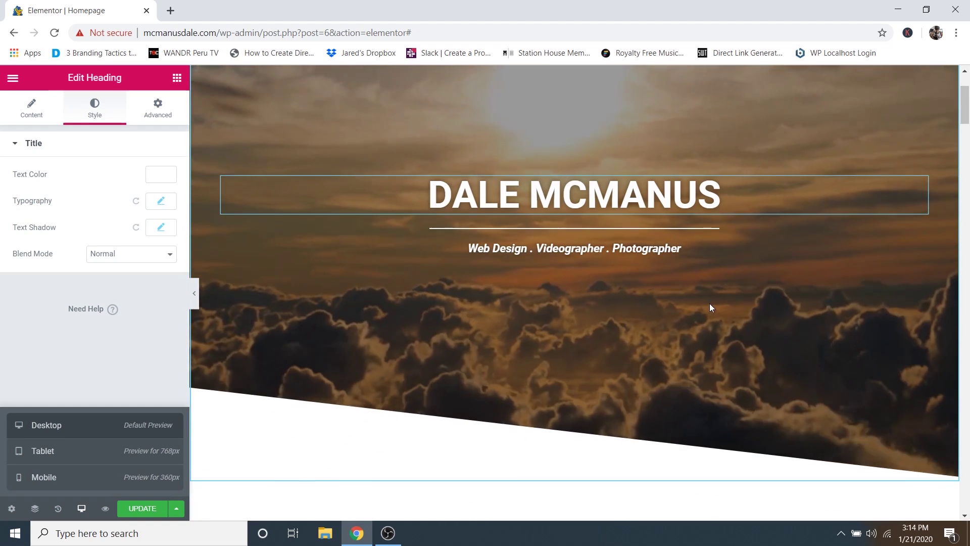
pyautogui.scroll(3, 708, 304)
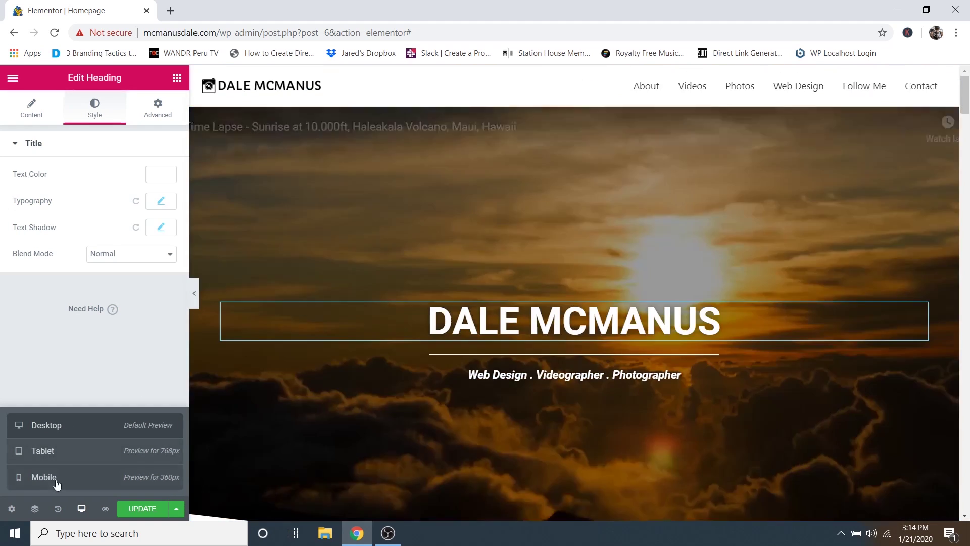
pyautogui.click(56, 483)
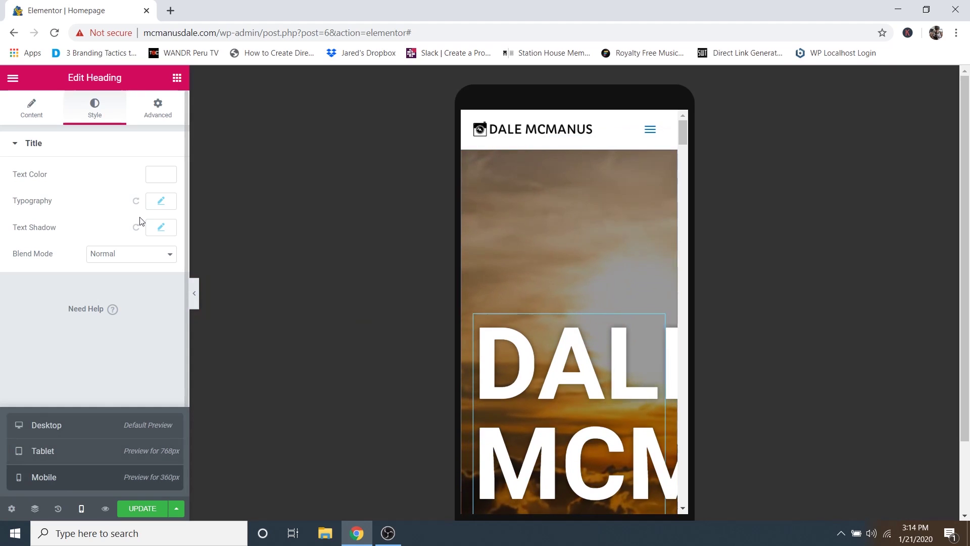
pyautogui.click(161, 203)
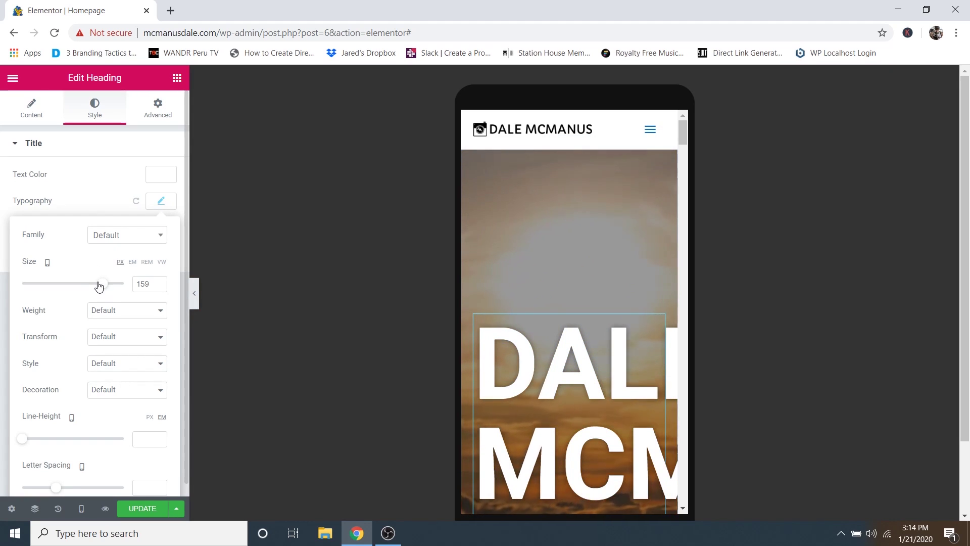
pyautogui.moveTo(103, 287); pyautogui.dragTo(44, 293)
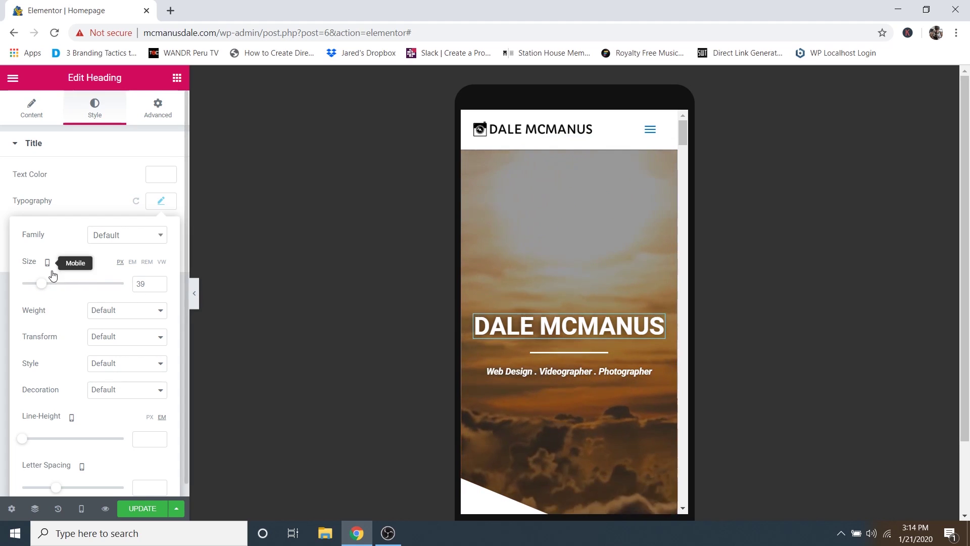
pyautogui.click(82, 508)
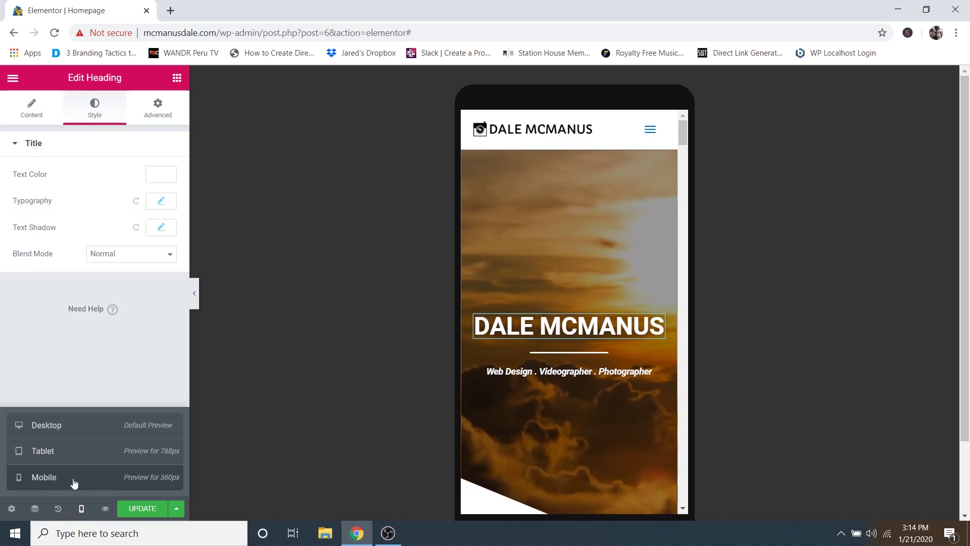
pyautogui.click(43, 451)
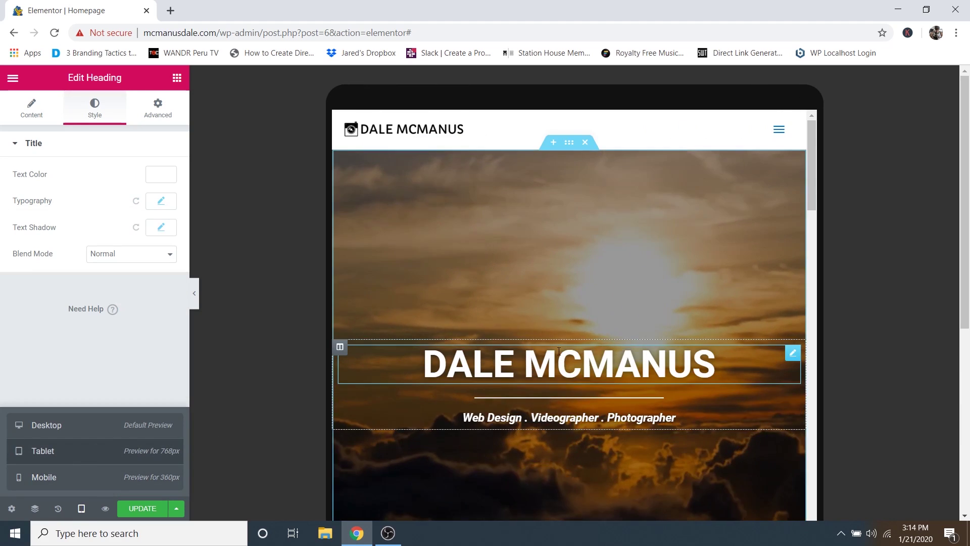
pyautogui.scroll(-4, 657, 343)
pyautogui.scroll(3, 674, 350)
pyautogui.scroll(-6, 670, 352)
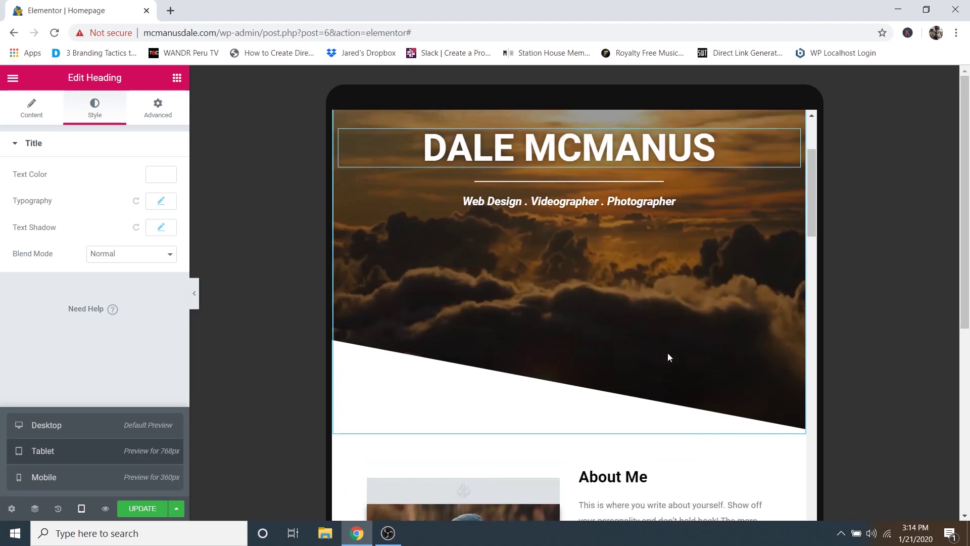
pyautogui.scroll(4, 657, 361)
pyautogui.scroll(2, 655, 365)
pyautogui.scroll(-1, 627, 353)
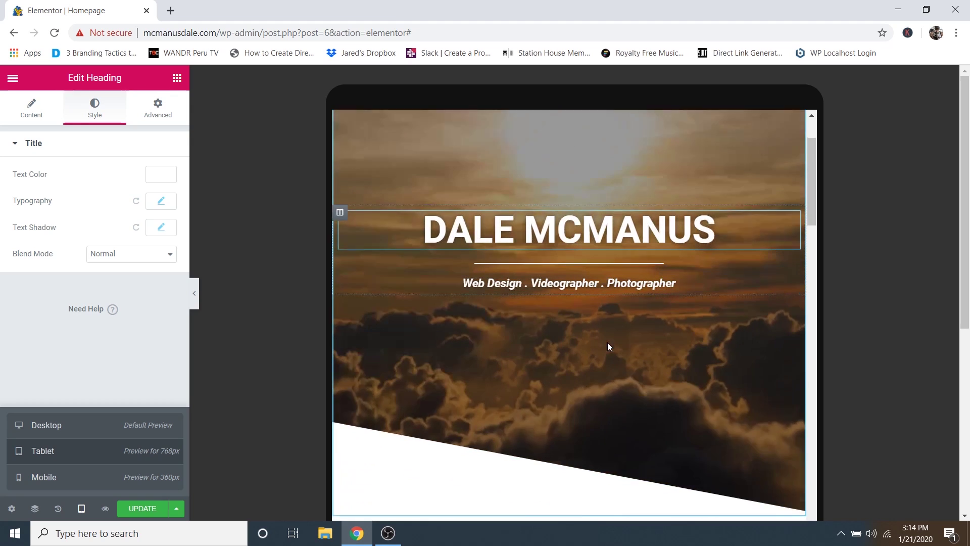
pyautogui.scroll(1, 606, 347)
pyautogui.click(31, 486)
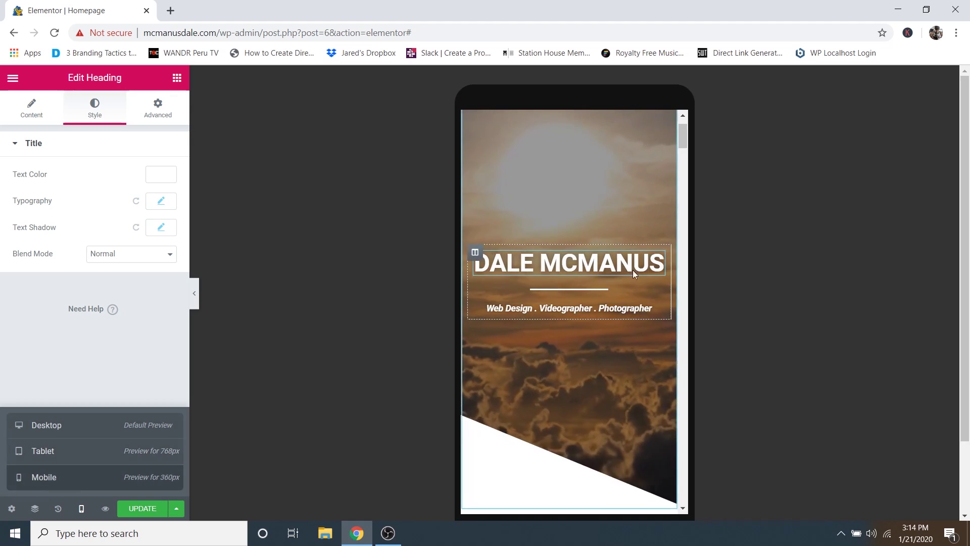
pyautogui.scroll(-4, 591, 313)
pyautogui.scroll(-4, 592, 342)
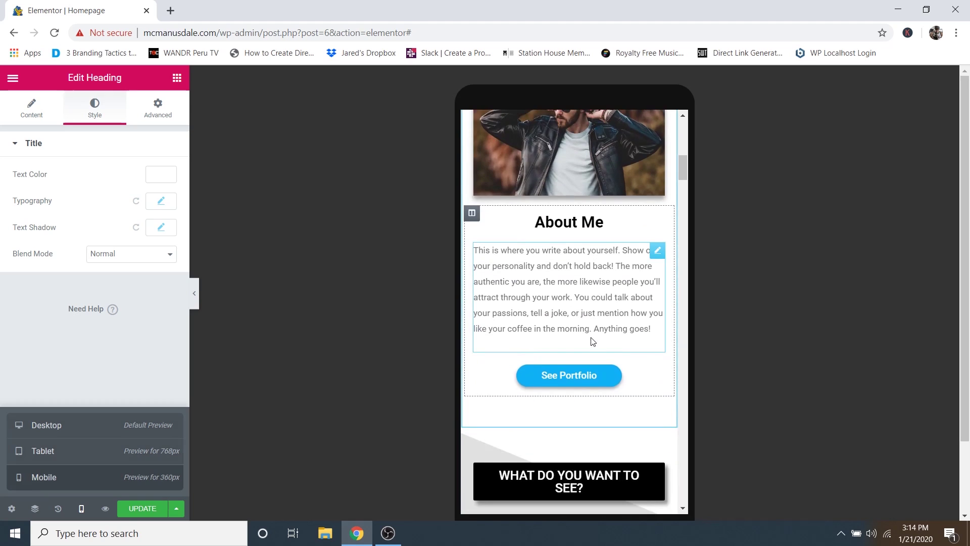
pyautogui.scroll(5, 589, 338)
pyautogui.scroll(-3, 559, 316)
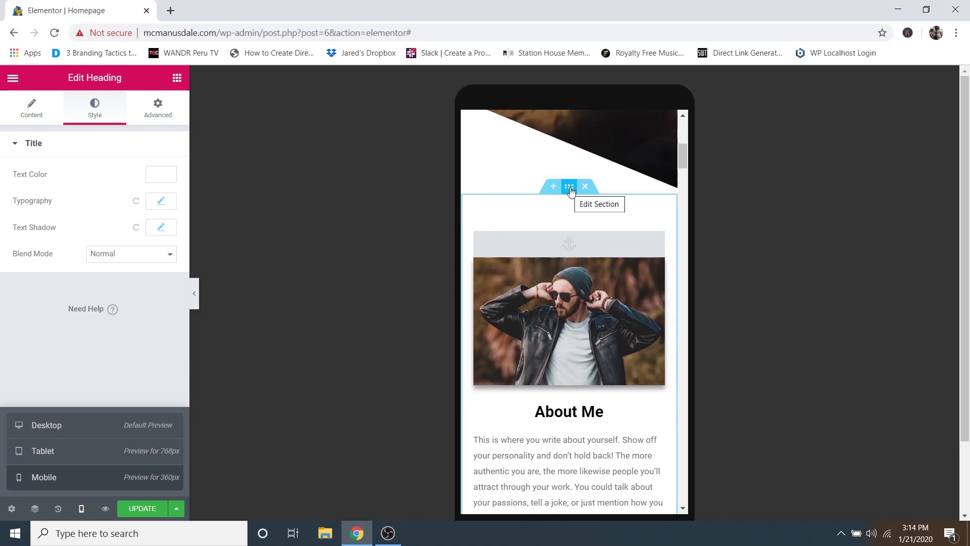
pyautogui.click(570, 188)
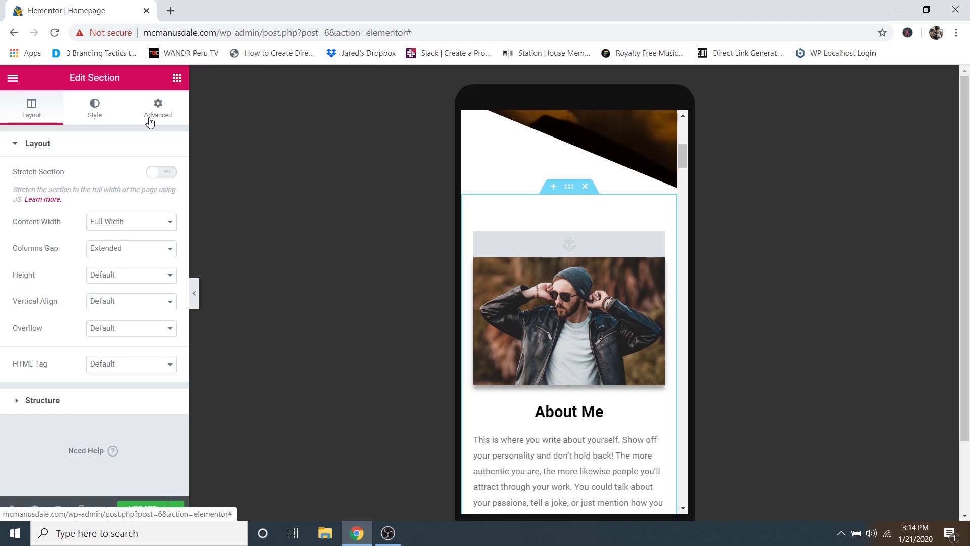
pyautogui.click(149, 121)
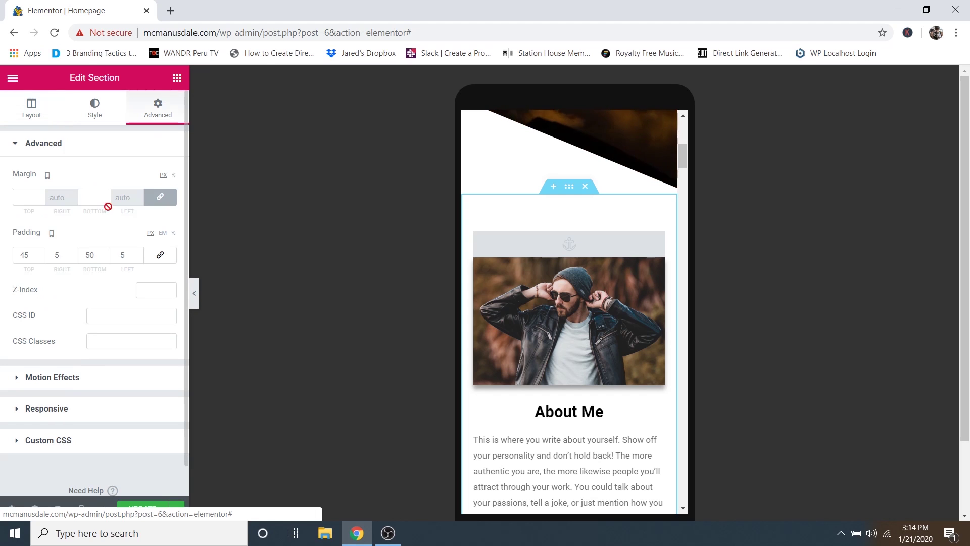
pyautogui.click(160, 256)
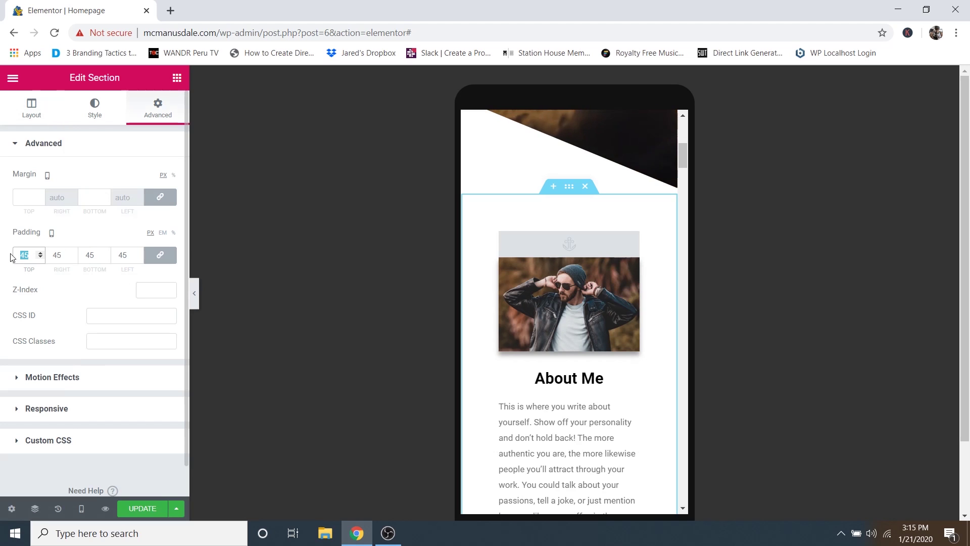
pyautogui.press('BackSpace')
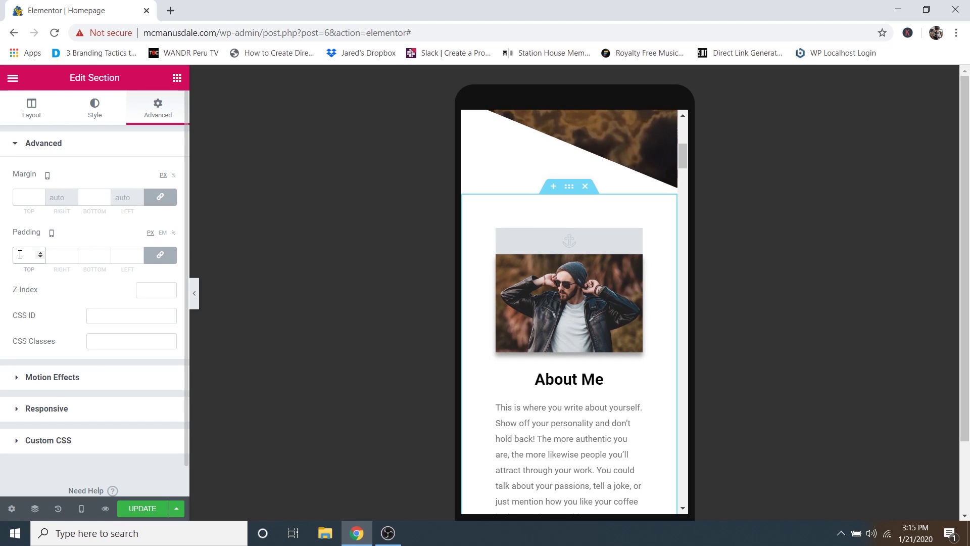
pyautogui.write('400')
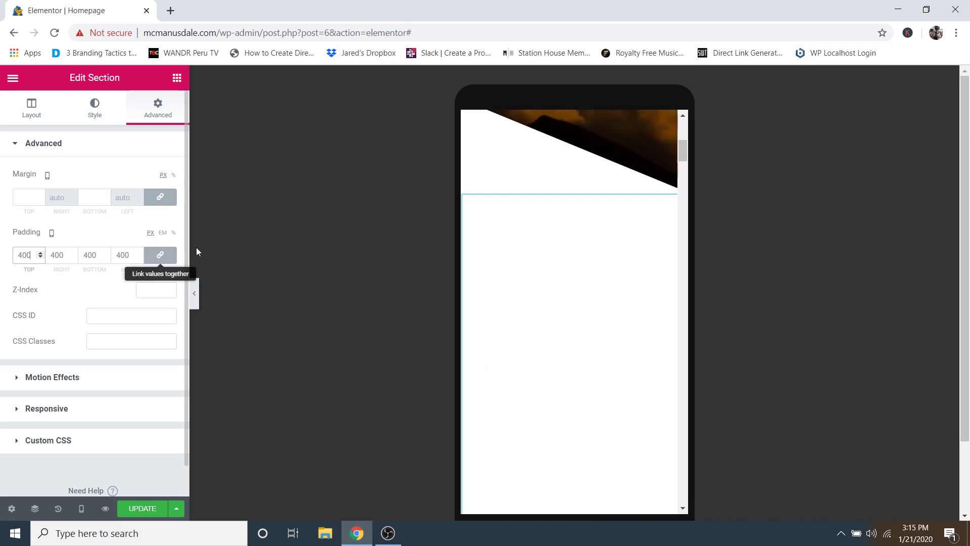
pyautogui.scroll(-2, 638, 297)
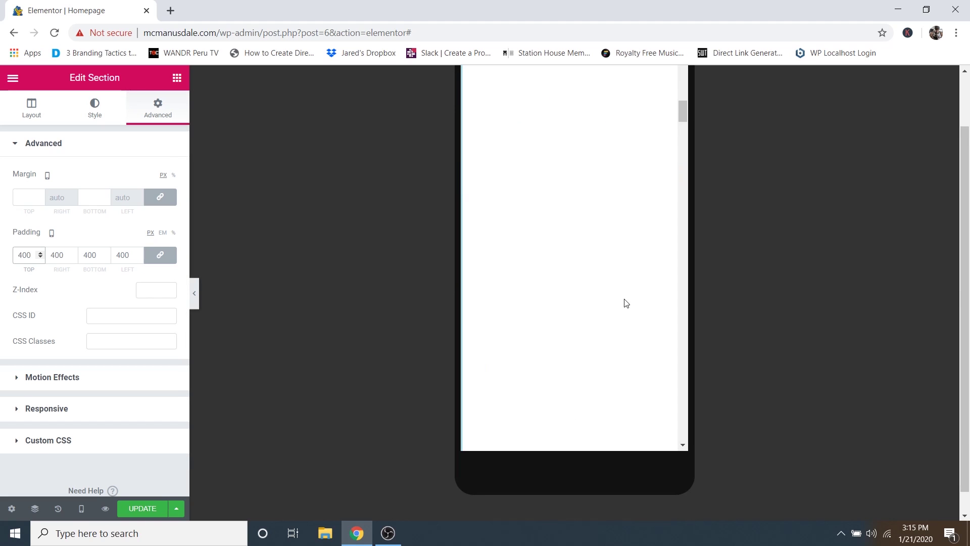
pyautogui.scroll(3, 552, 306)
pyautogui.scroll(-1, 466, 301)
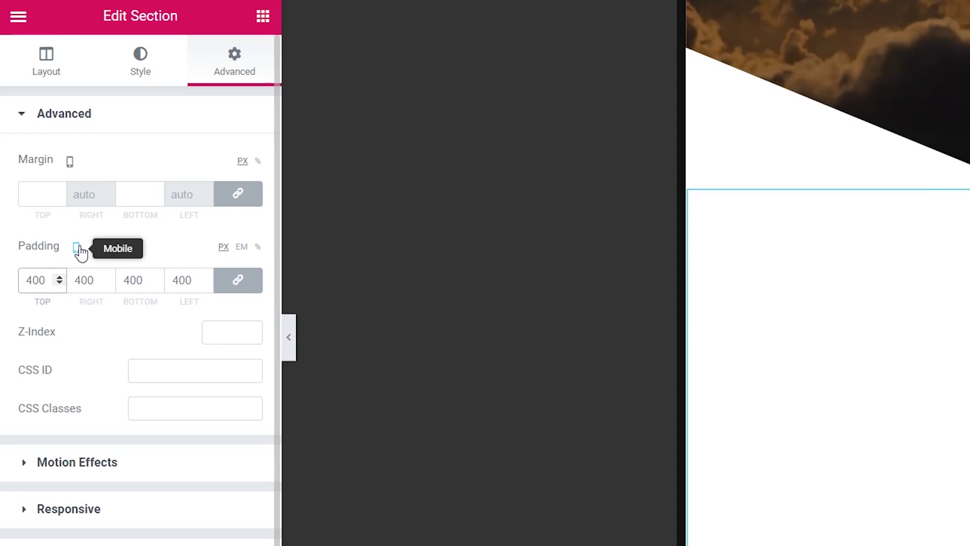
pyautogui.click(77, 249)
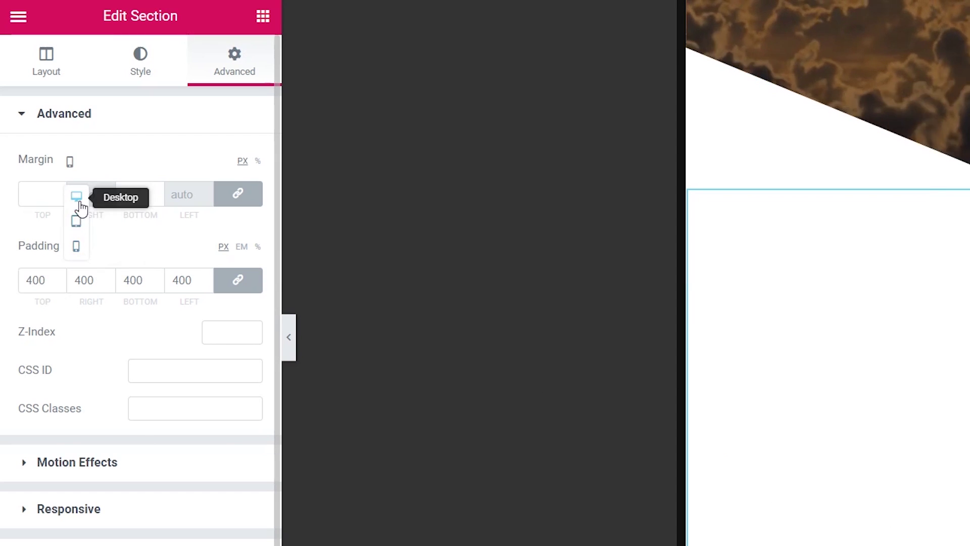
pyautogui.doubleClick(33, 279)
pyautogui.press('BackSpace')
pyautogui.scroll(-5, 823, 134)
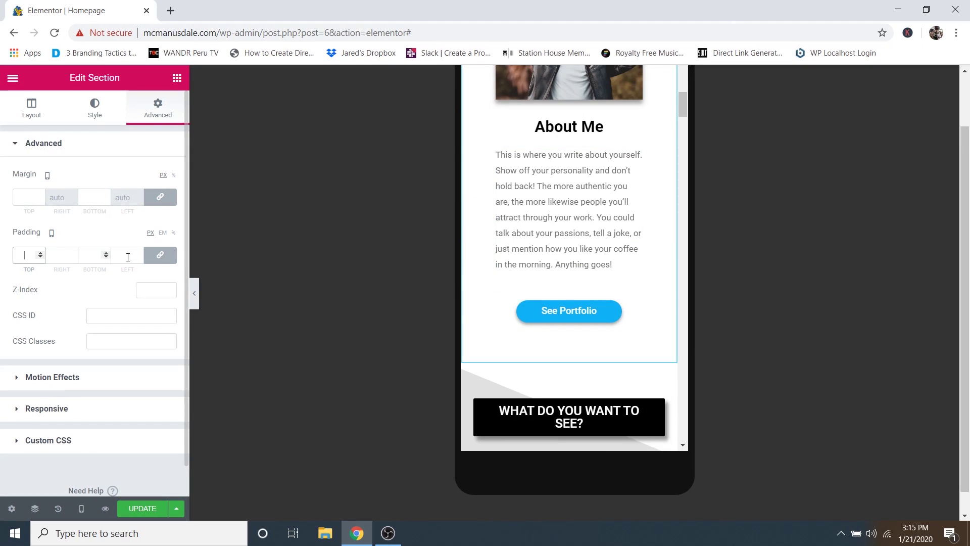
pyautogui.scroll(5, 596, 280)
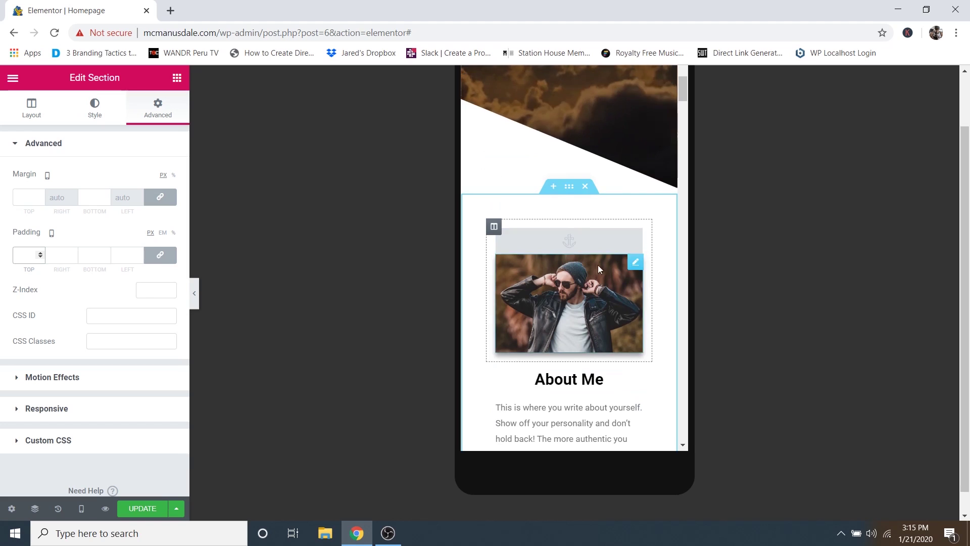
pyautogui.scroll(-1, 598, 267)
pyautogui.scroll(-8, 614, 238)
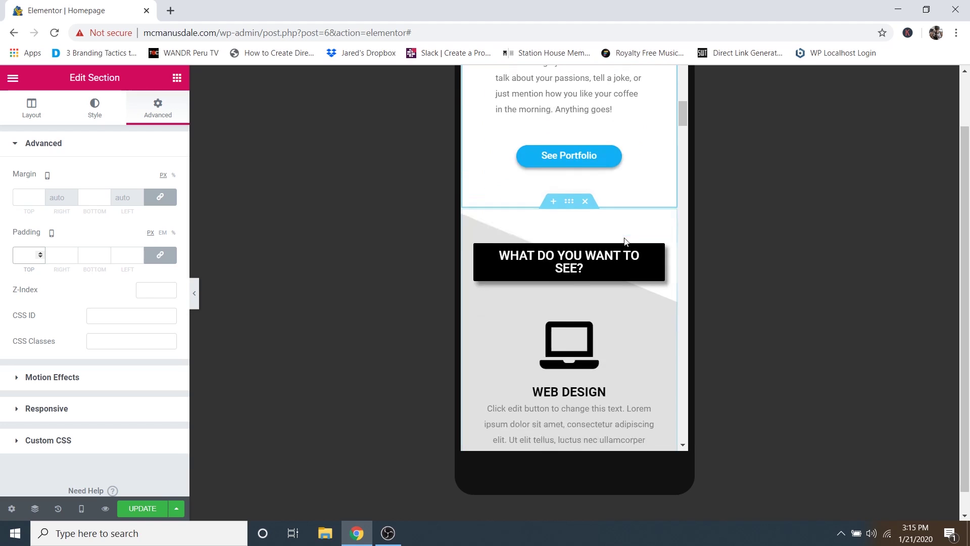
pyautogui.scroll(10, 626, 242)
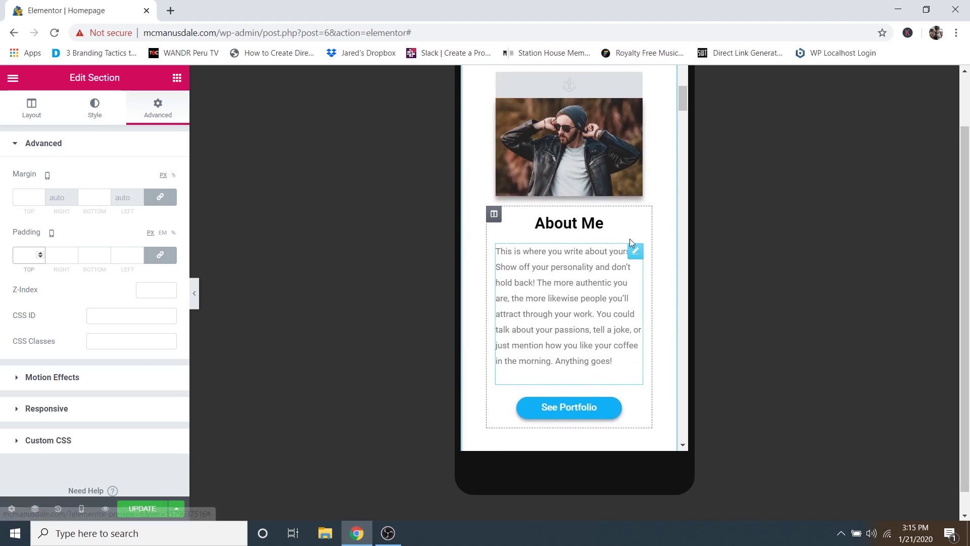
pyautogui.scroll(2, 409, 258)
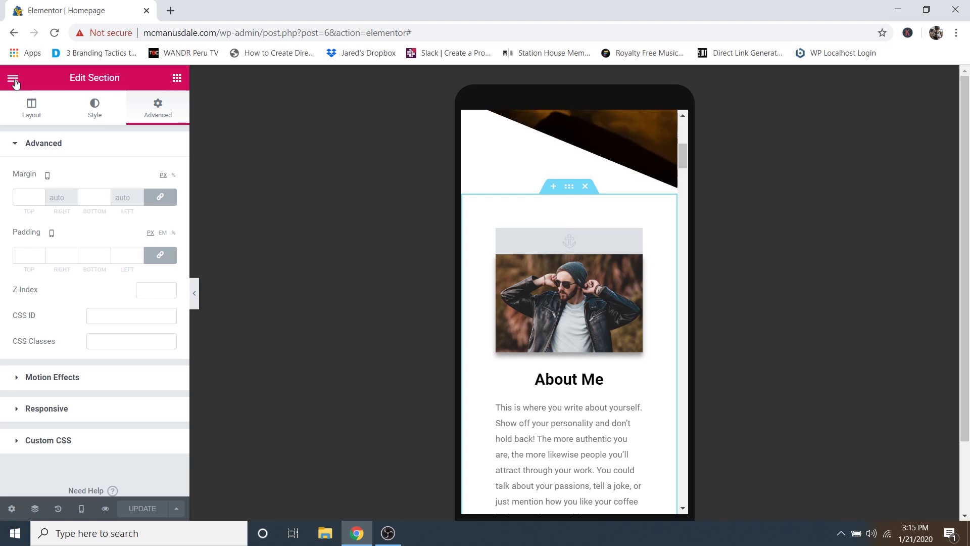
# - Exit Elementor to the WordPress Dashboard
pyautogui.click(13, 79)
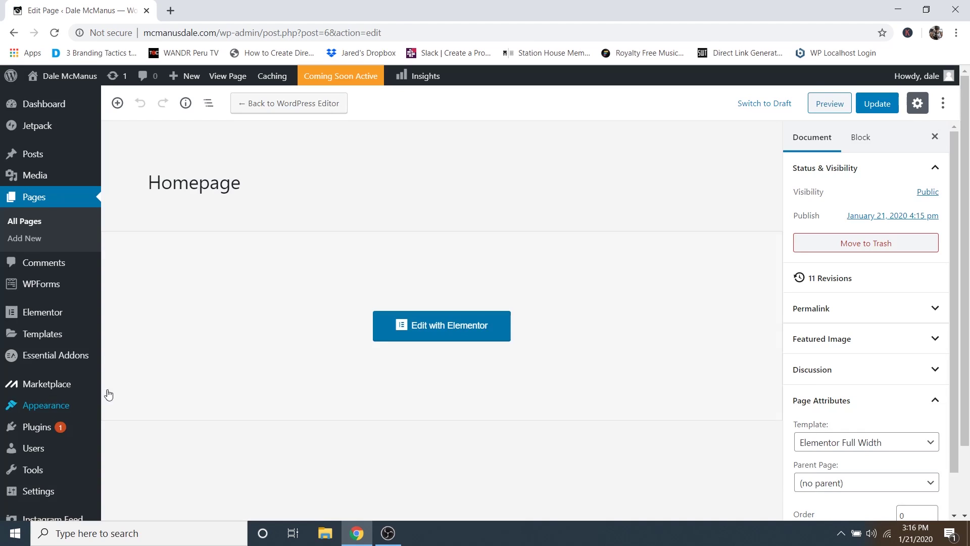
pyautogui.moveTo(51, 105)
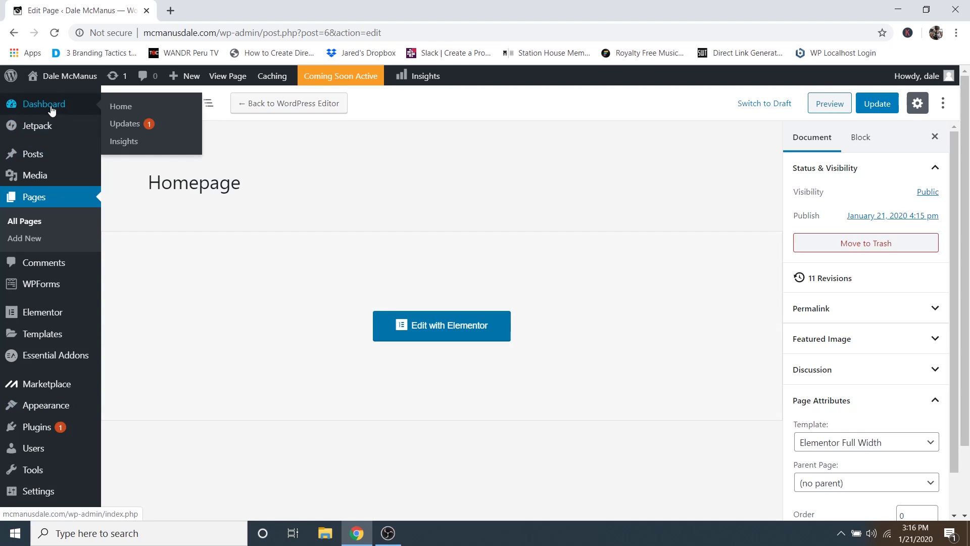
pyautogui.click(56, 109)
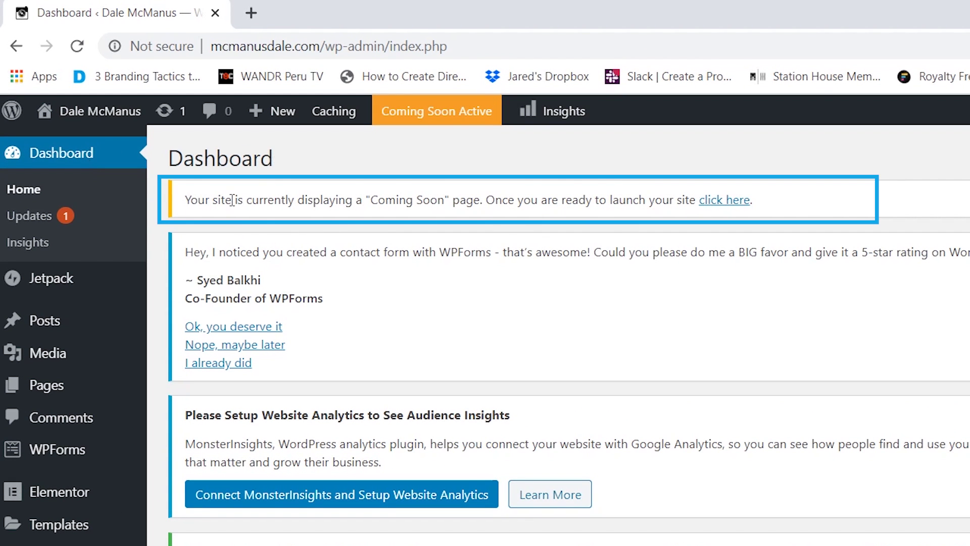
# - Launch the site from the Coming Soon notice to turn off Coming Soon mode
pyautogui.moveTo(186, 202); pyautogui.dragTo(352, 201)
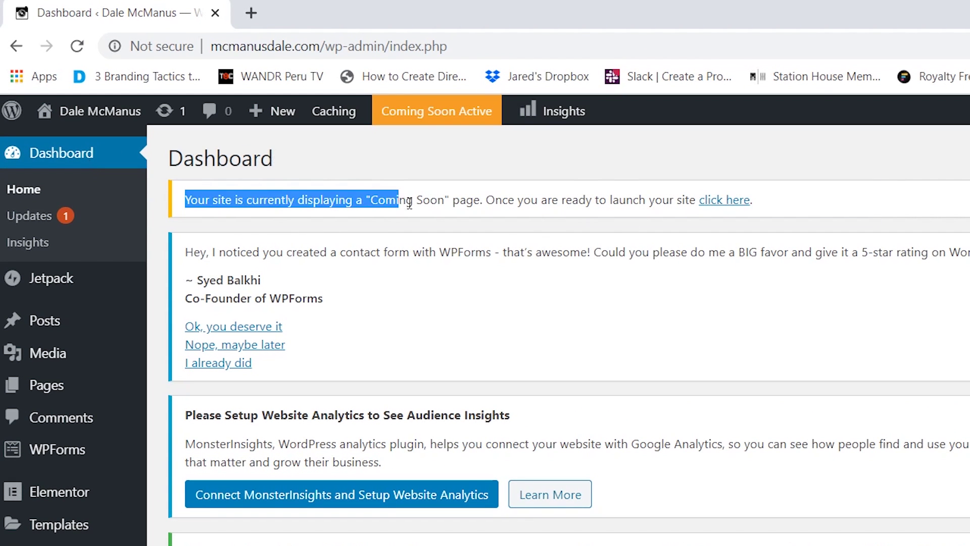
pyautogui.click(486, 201)
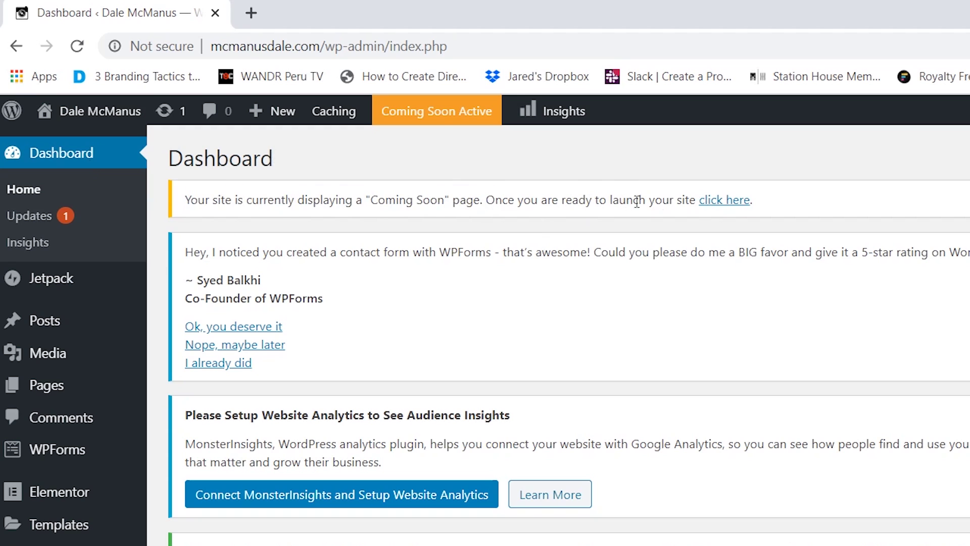
pyautogui.click(732, 201)
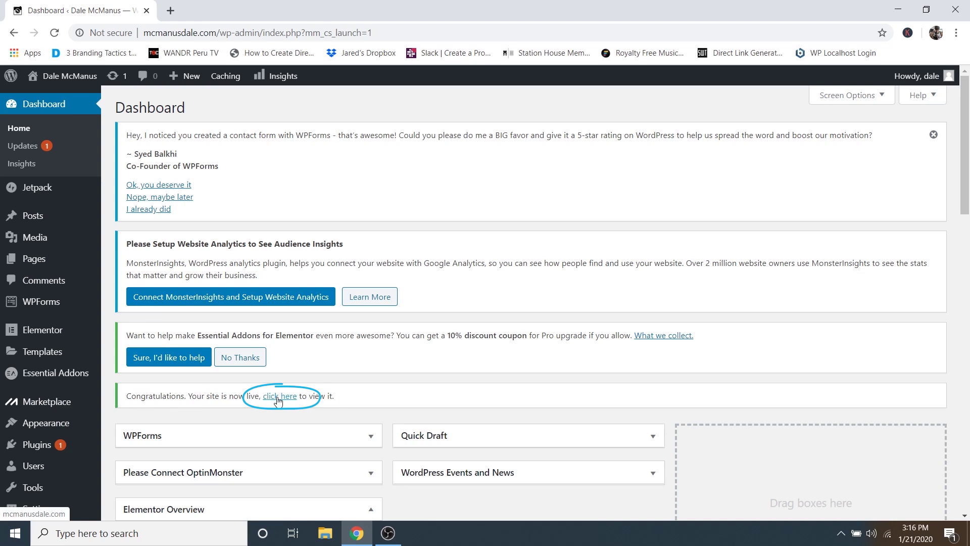
# - Open the live mcmanusdale.com homepage in a new tab and scroll down past the hero banner
pyautogui.click(279, 396)
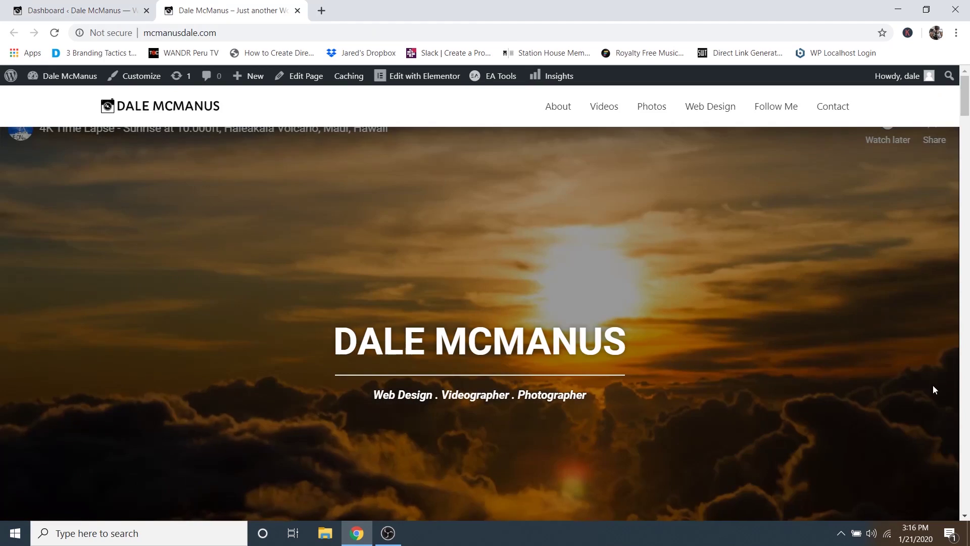
pyautogui.scroll(-6, 904, 344)
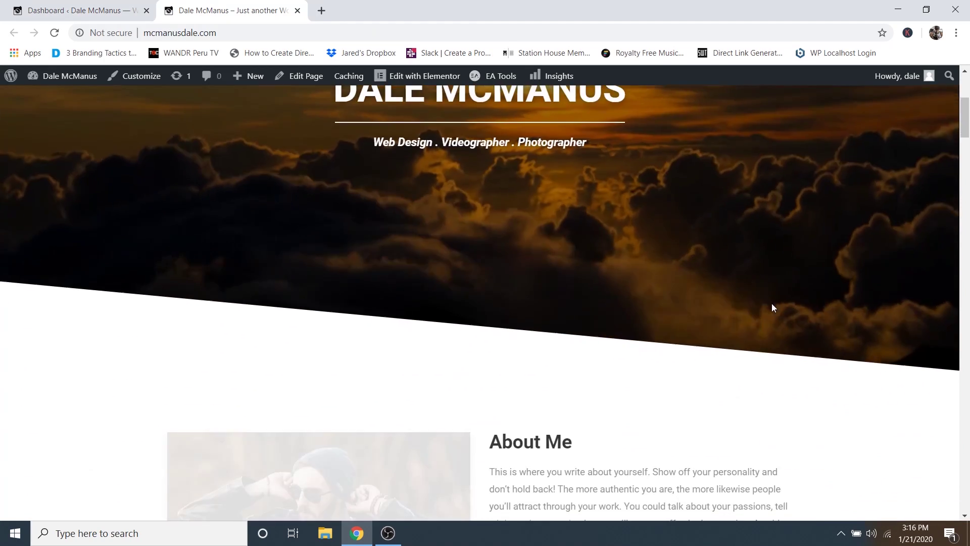
pyautogui.scroll(-10, 772, 308)
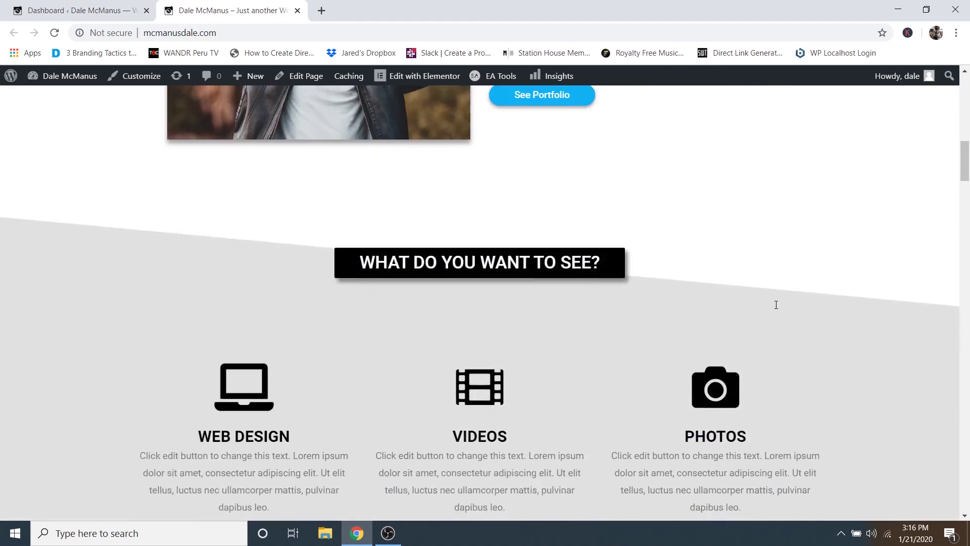
pyautogui.scroll(-14, 775, 305)
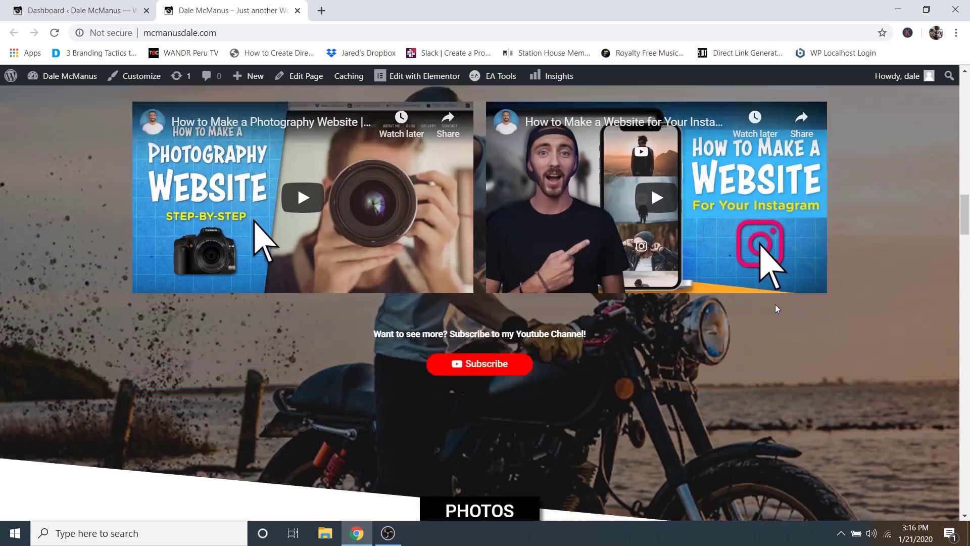
pyautogui.scroll(-10, 775, 307)
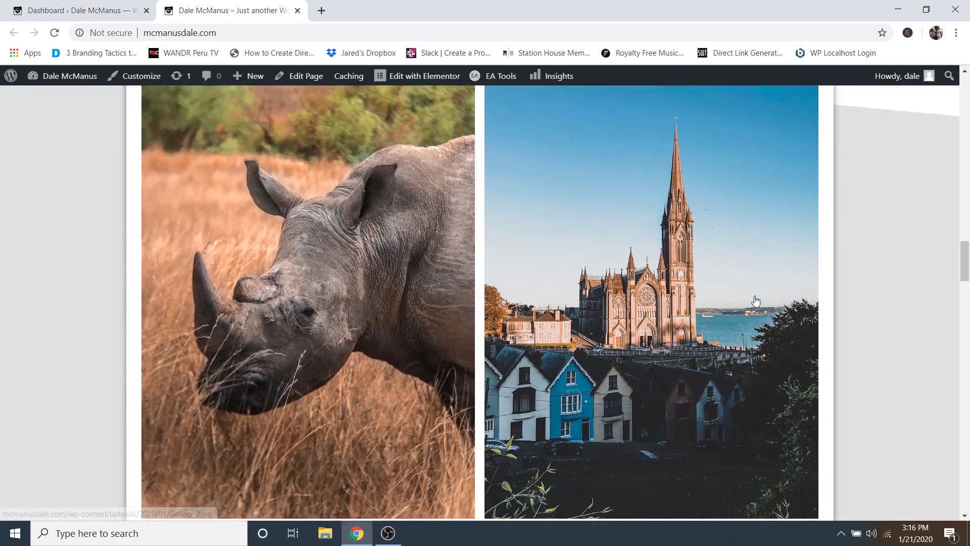
pyautogui.scroll(-2, 728, 299)
# - Browse the portfolio, Follow Me and Contact sections, then jump to the Videos section
pyautogui.scroll(13, 712, 312)
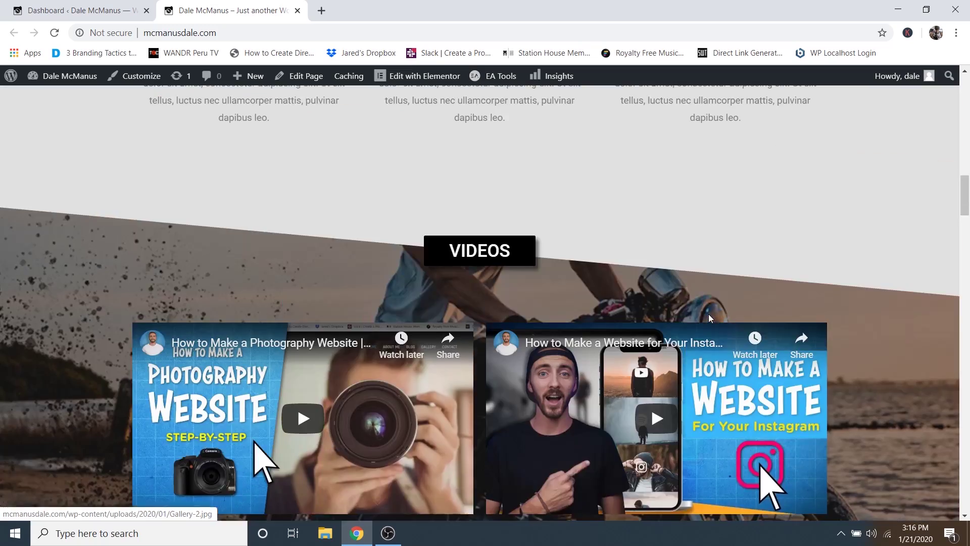
pyautogui.scroll(-20, 707, 324)
pyautogui.scroll(-15, 707, 336)
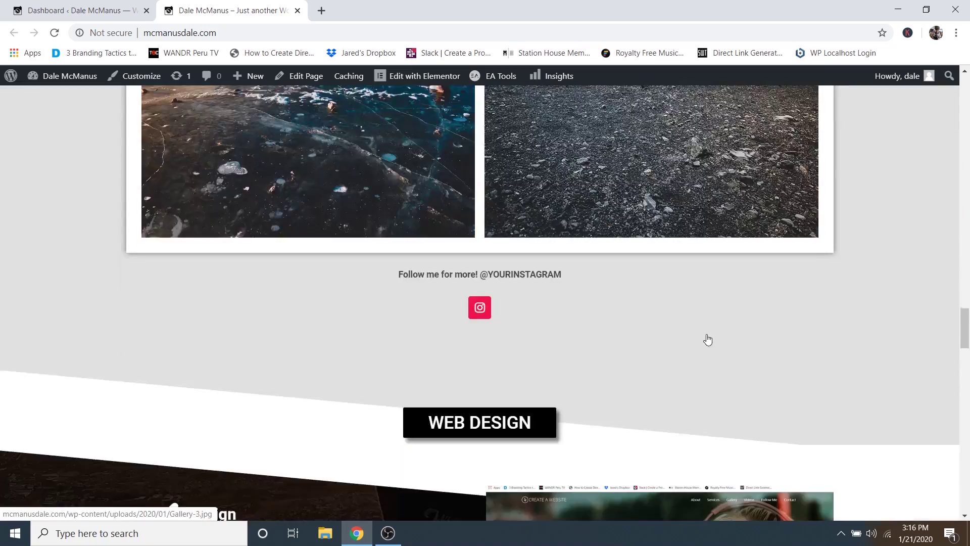
pyautogui.scroll(-15, 708, 336)
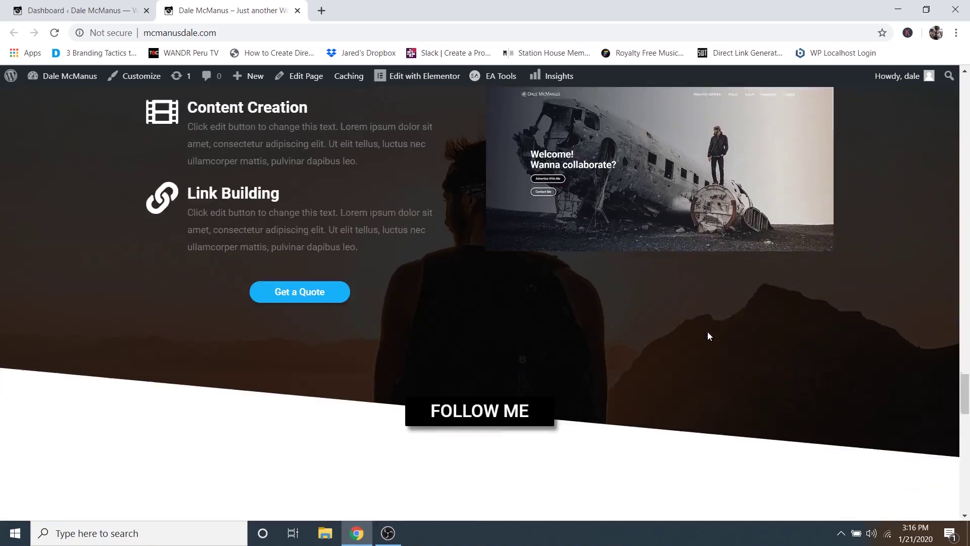
pyautogui.scroll(-12, 708, 337)
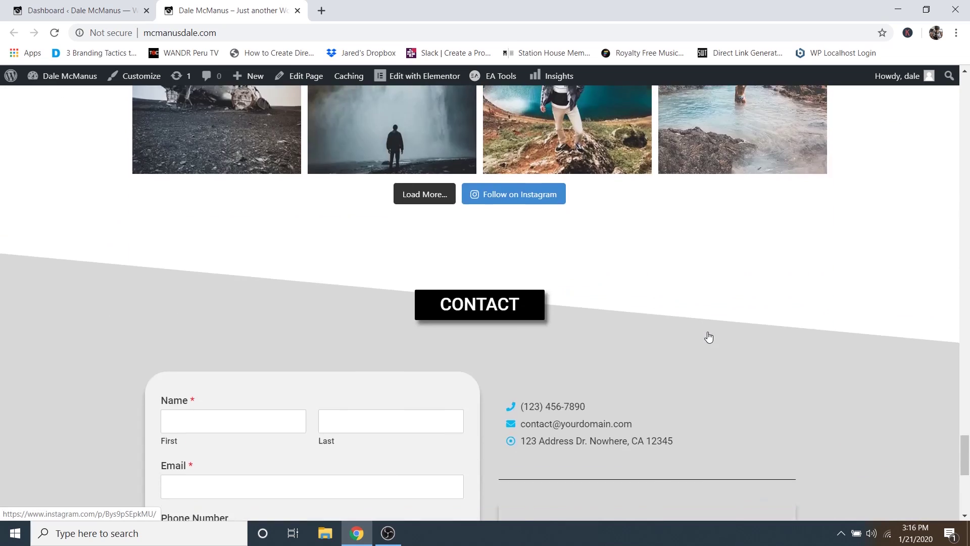
pyautogui.scroll(4, 701, 344)
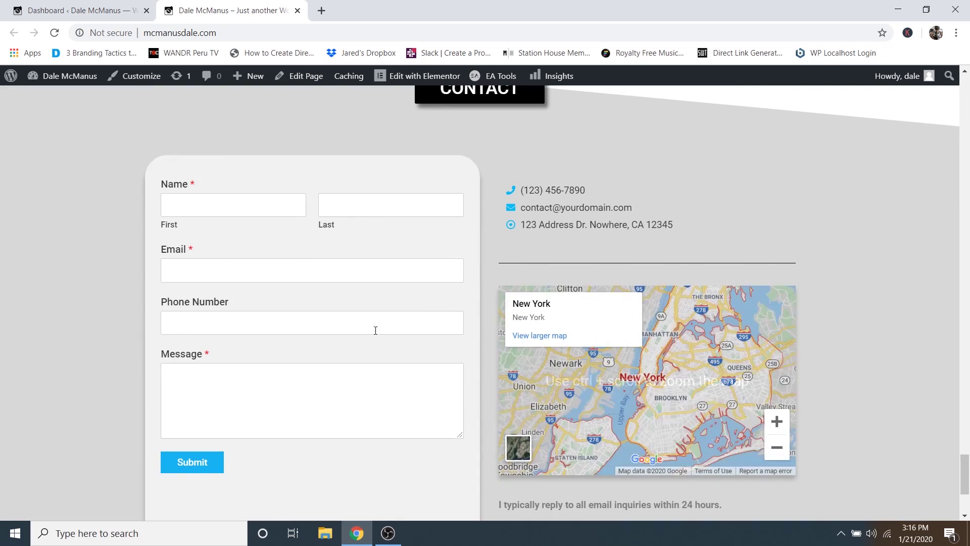
pyautogui.scroll(20, 873, 299)
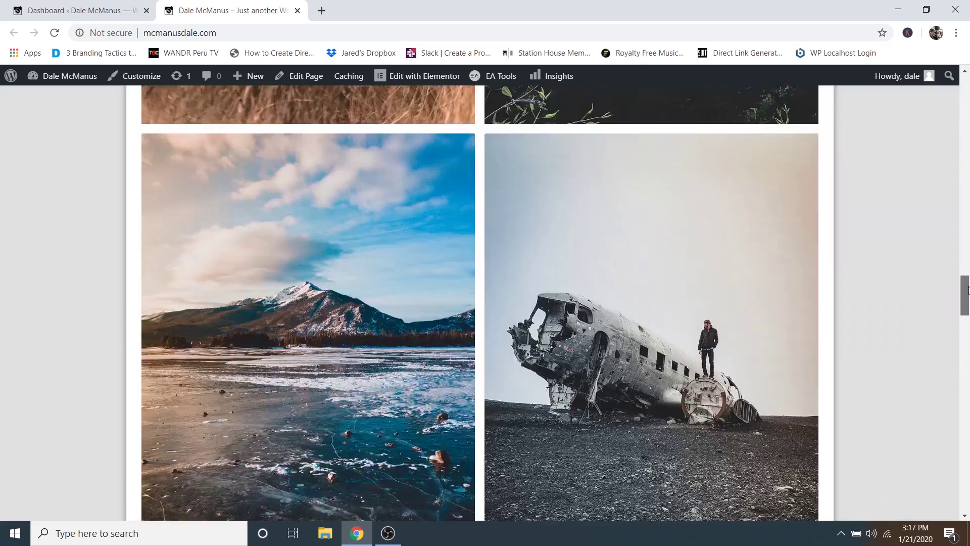
pyautogui.scroll(-10, 569, 110)
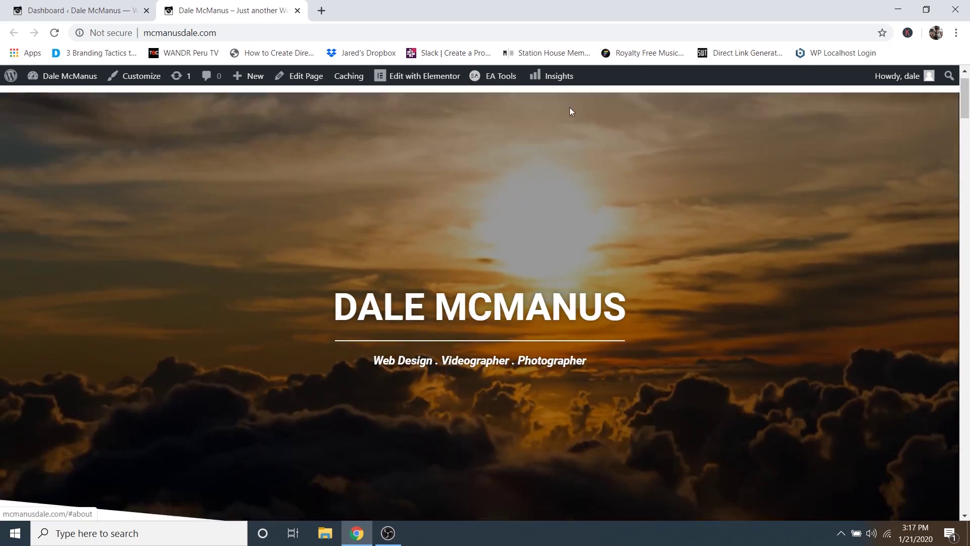
pyautogui.scroll(10, 664, 181)
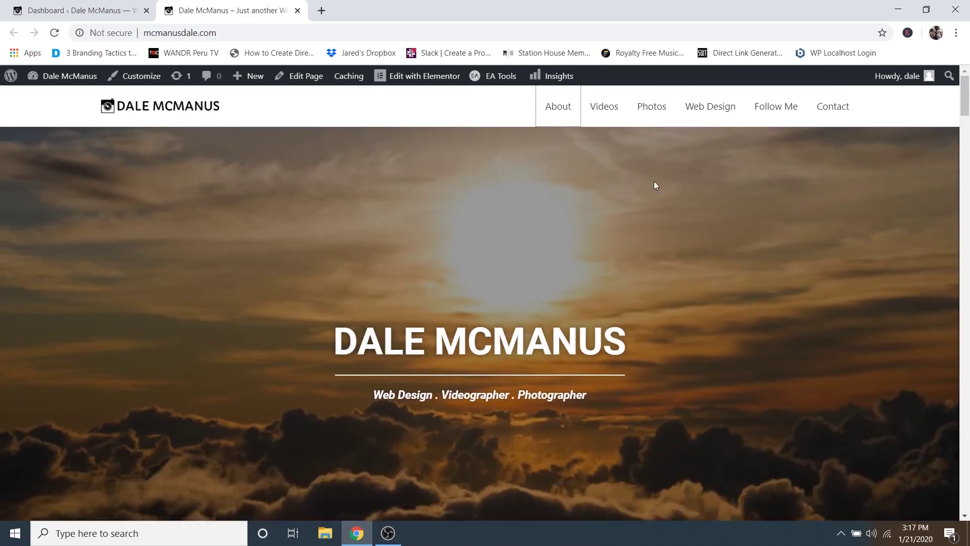
pyautogui.click(596, 108)
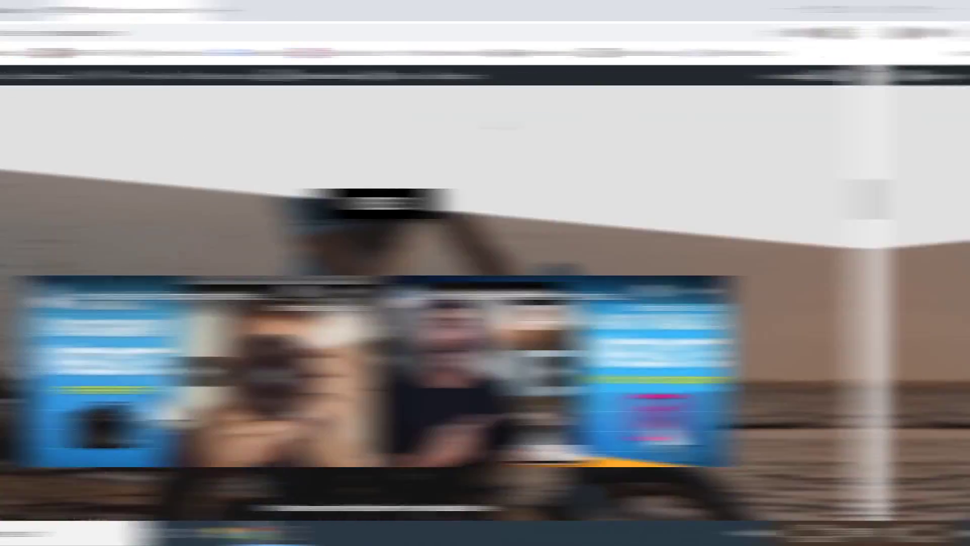